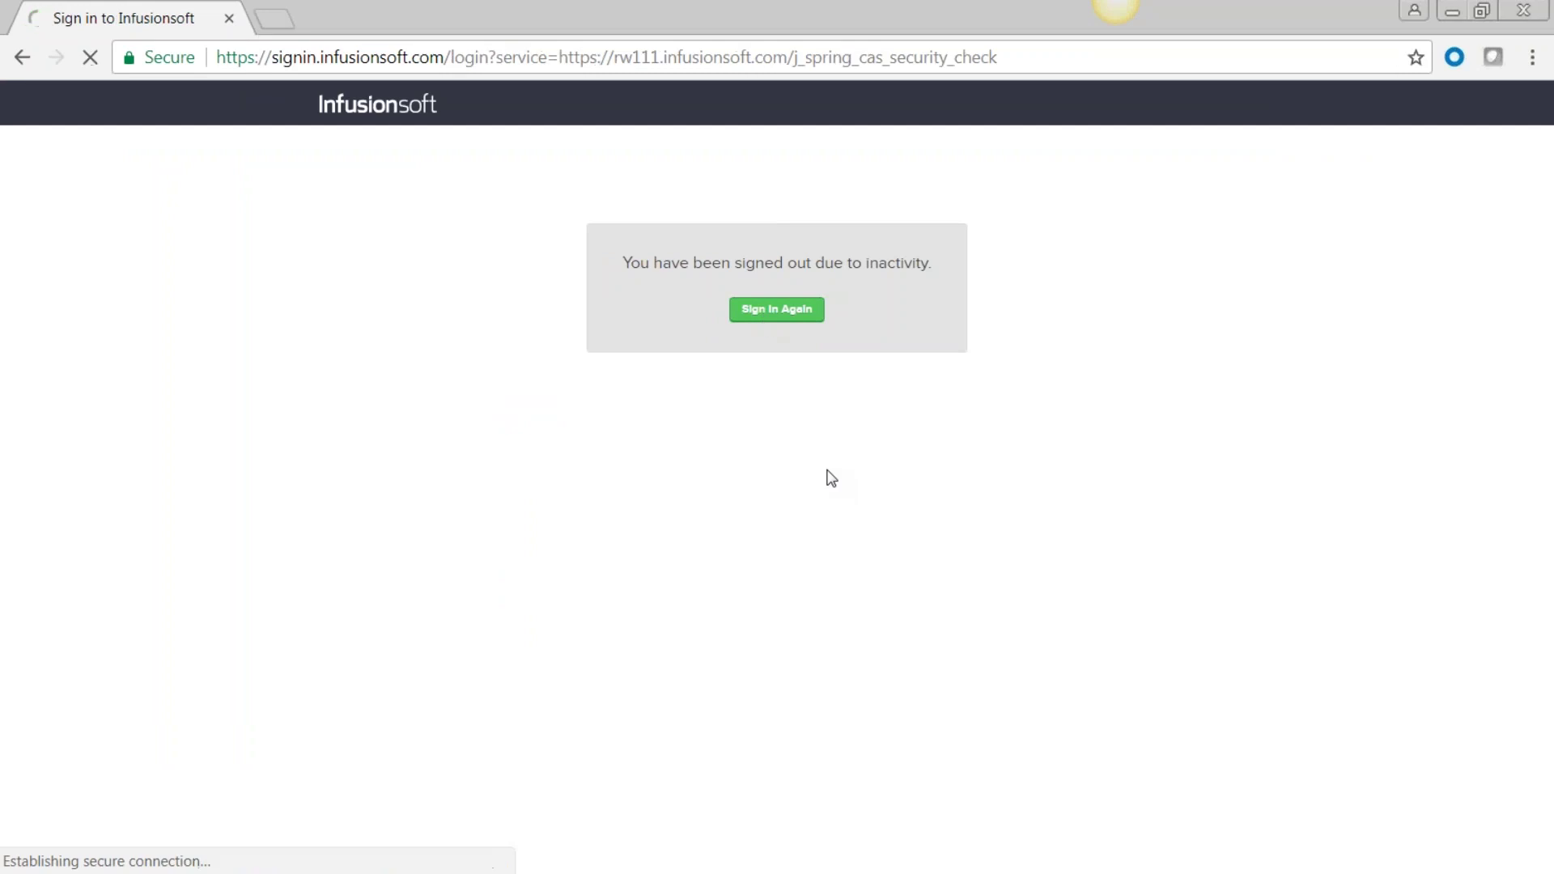
Sign back in through the admin link with Training as the stealth reason, then close the browser window.
click(1027, 503)
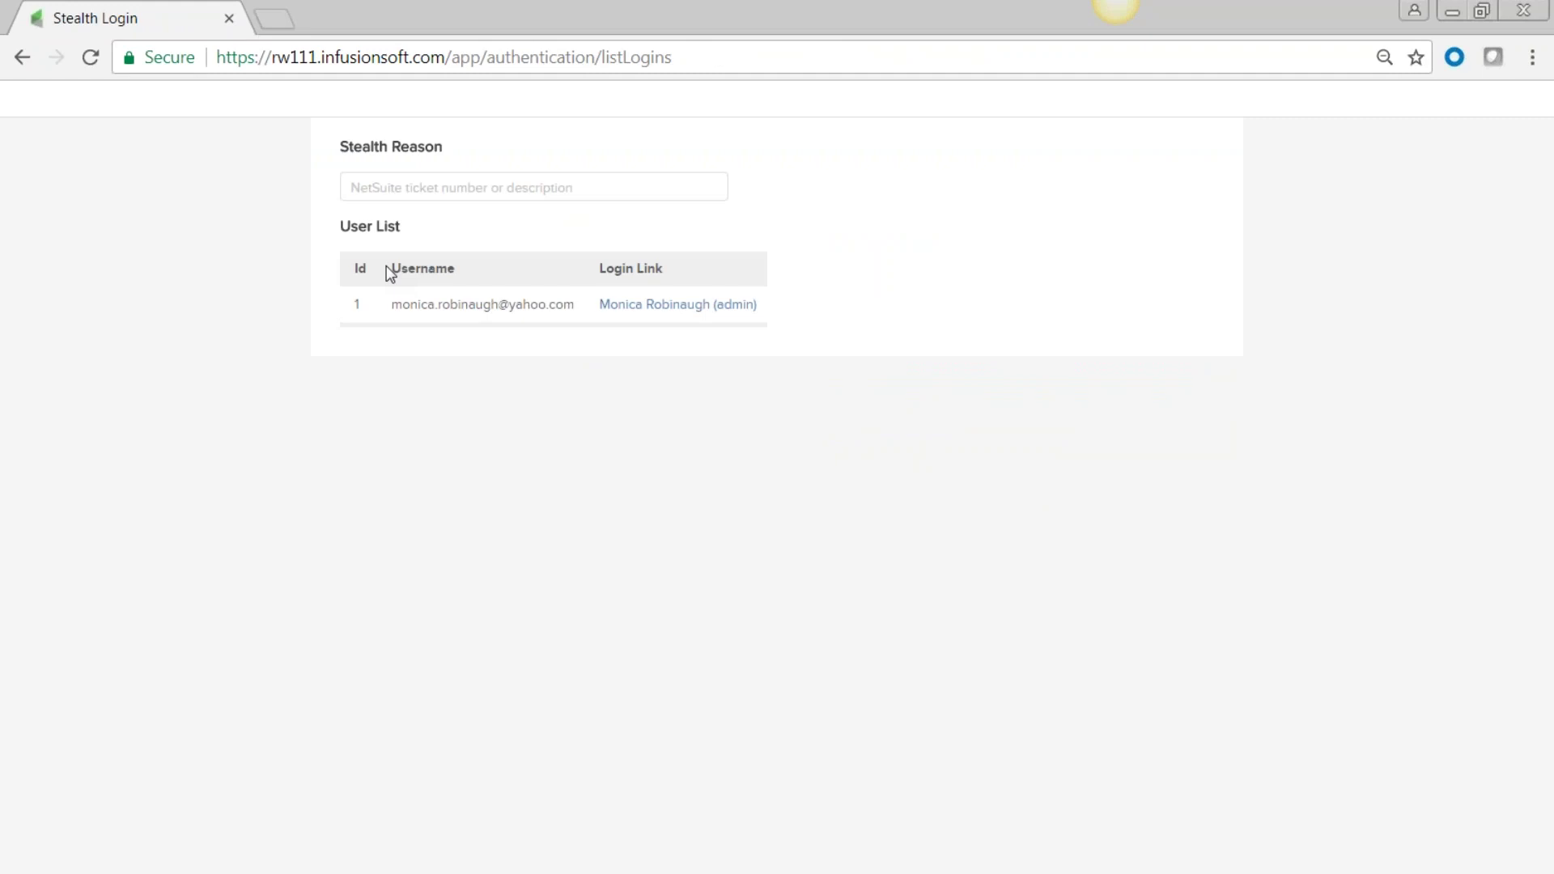
text(T)
click(378, 215)
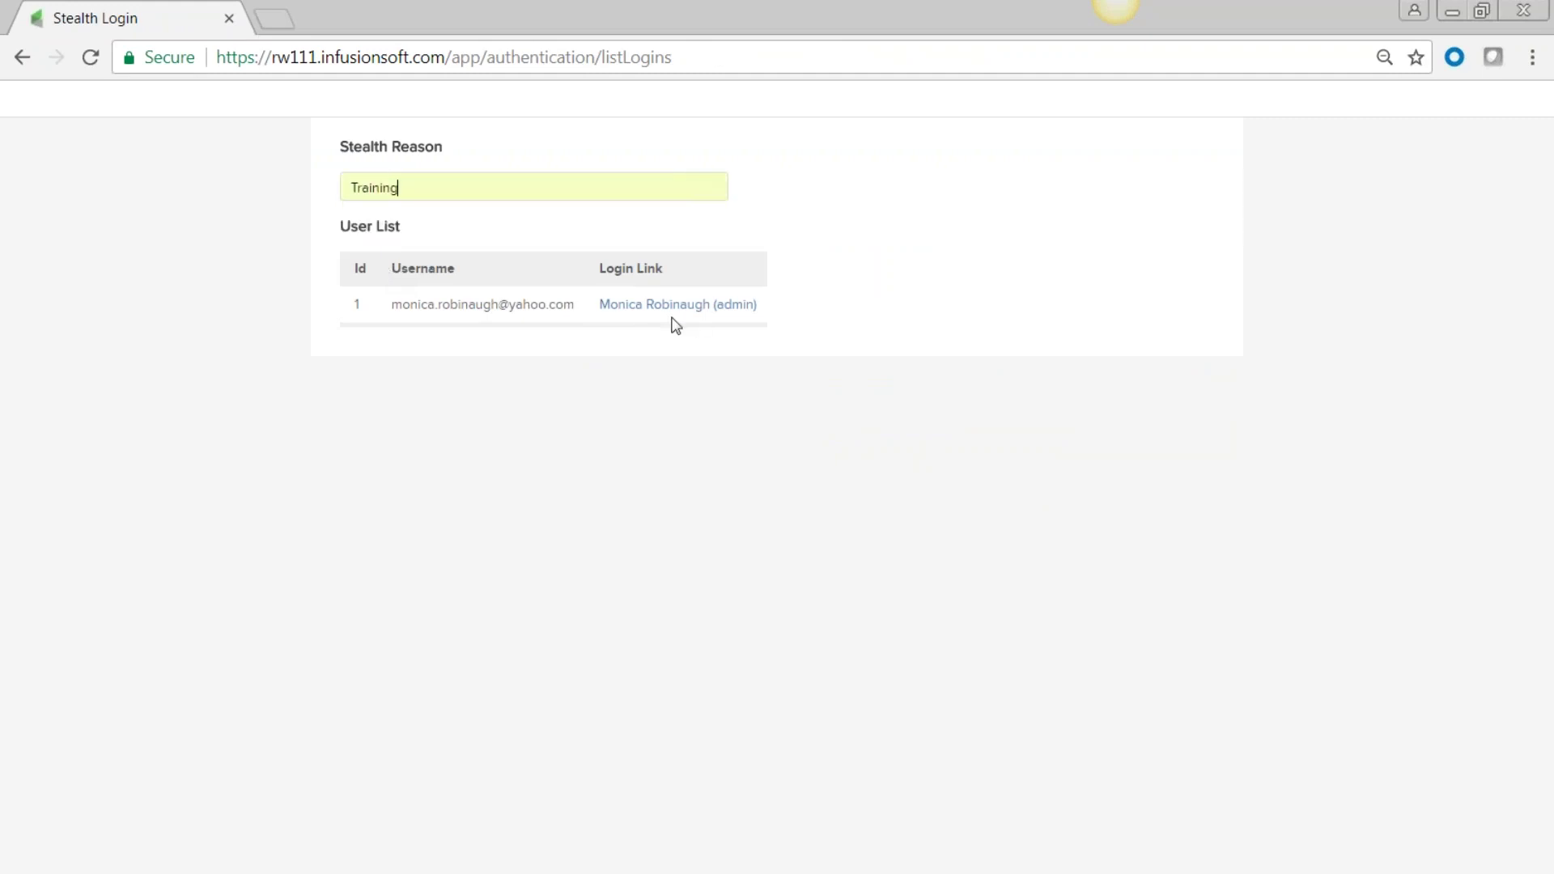
click(650, 306)
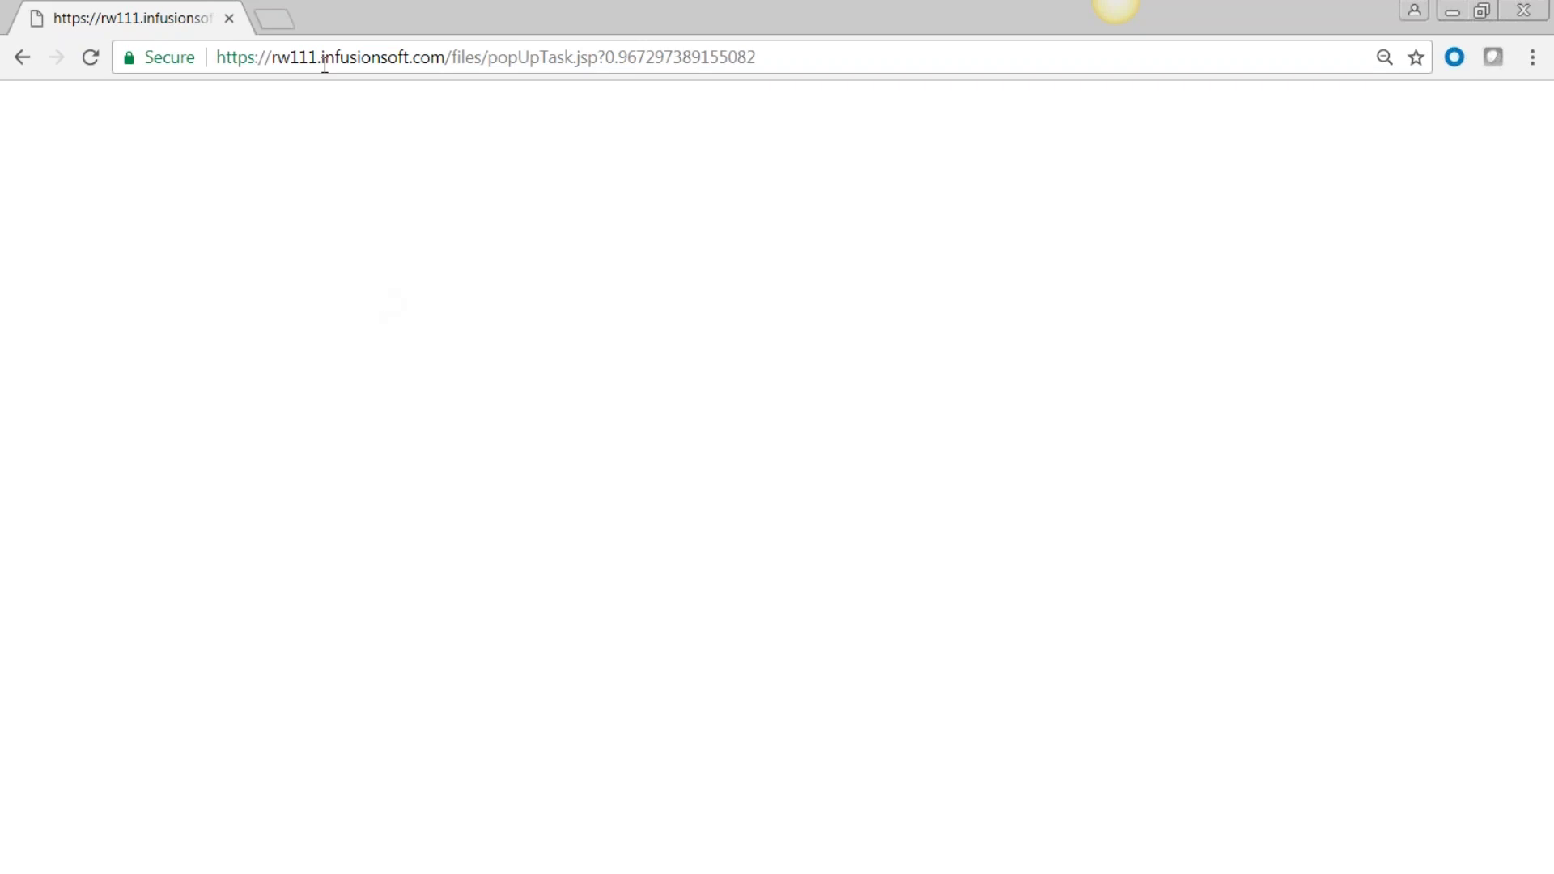
click(229, 19)
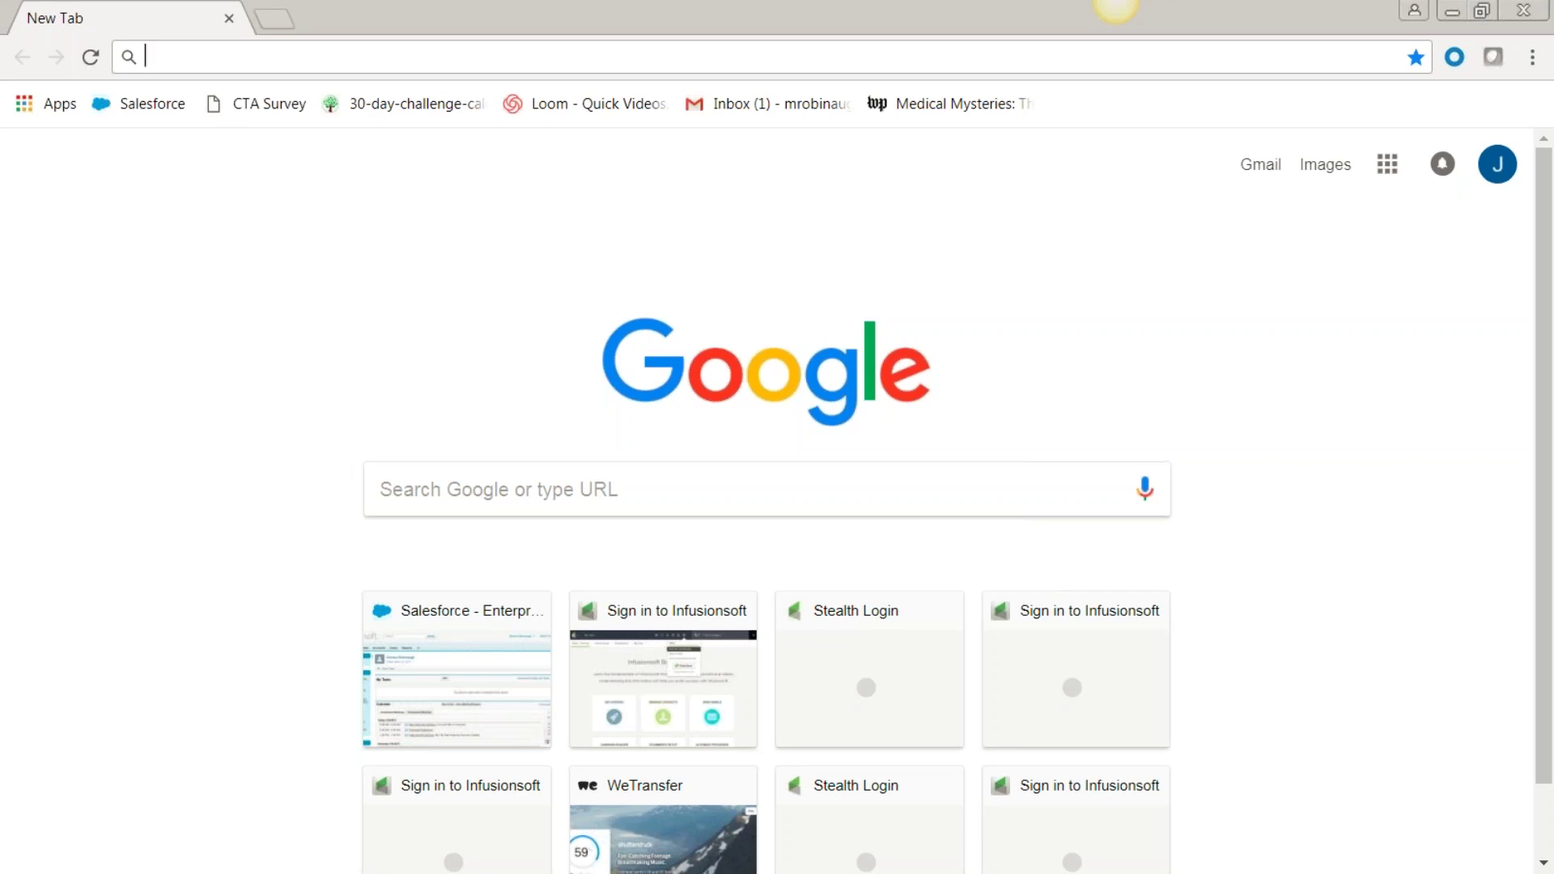
Go to the Infusionsoft account at rw111.infusionsoft.com.
click(1116, 2)
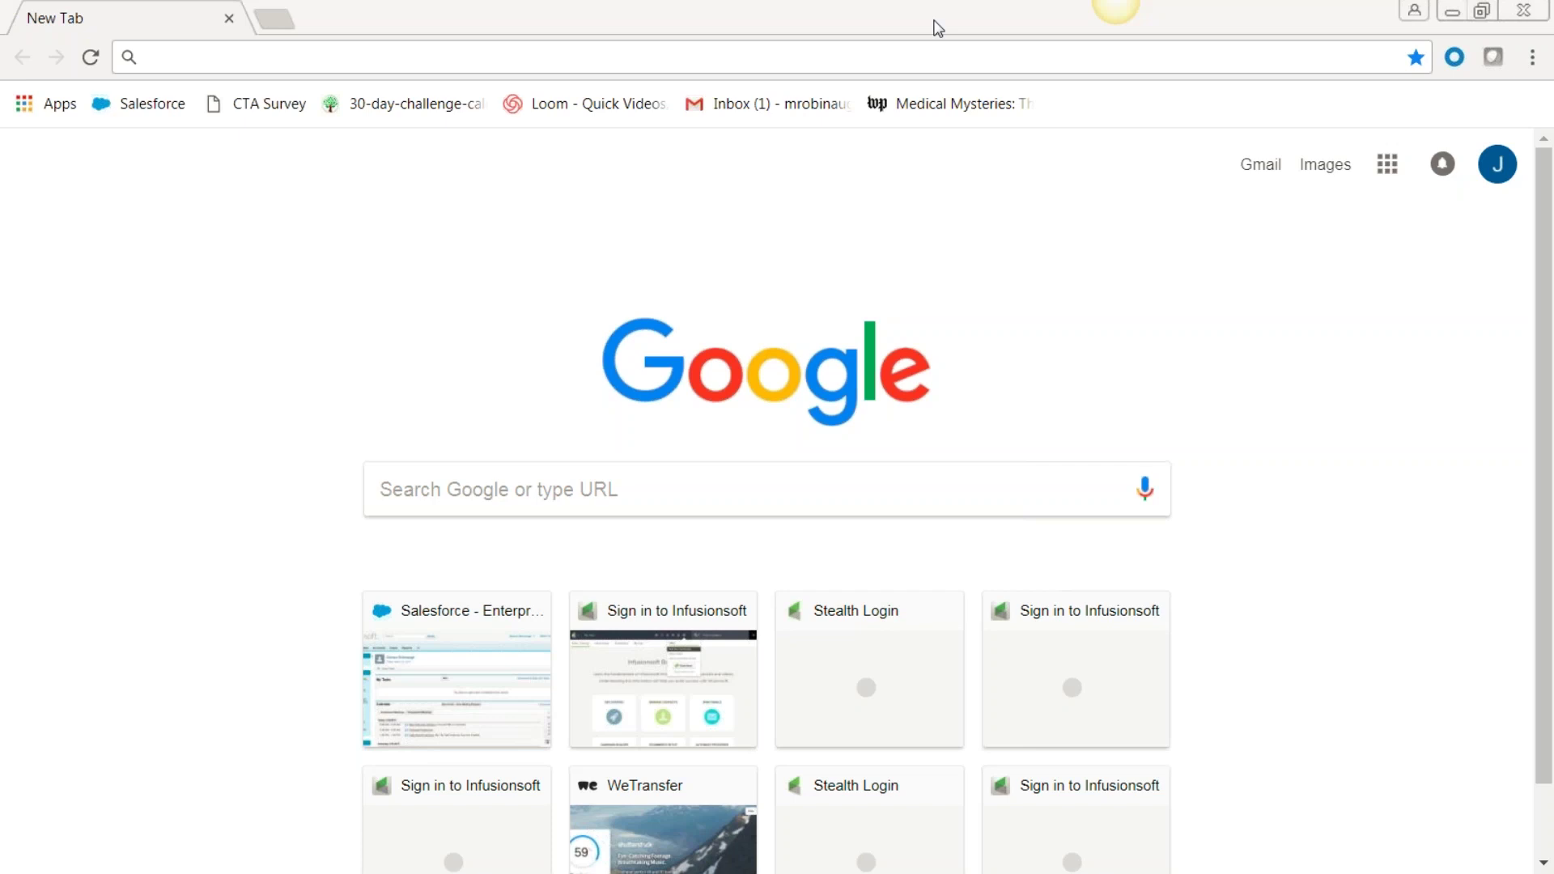
click(164, 60)
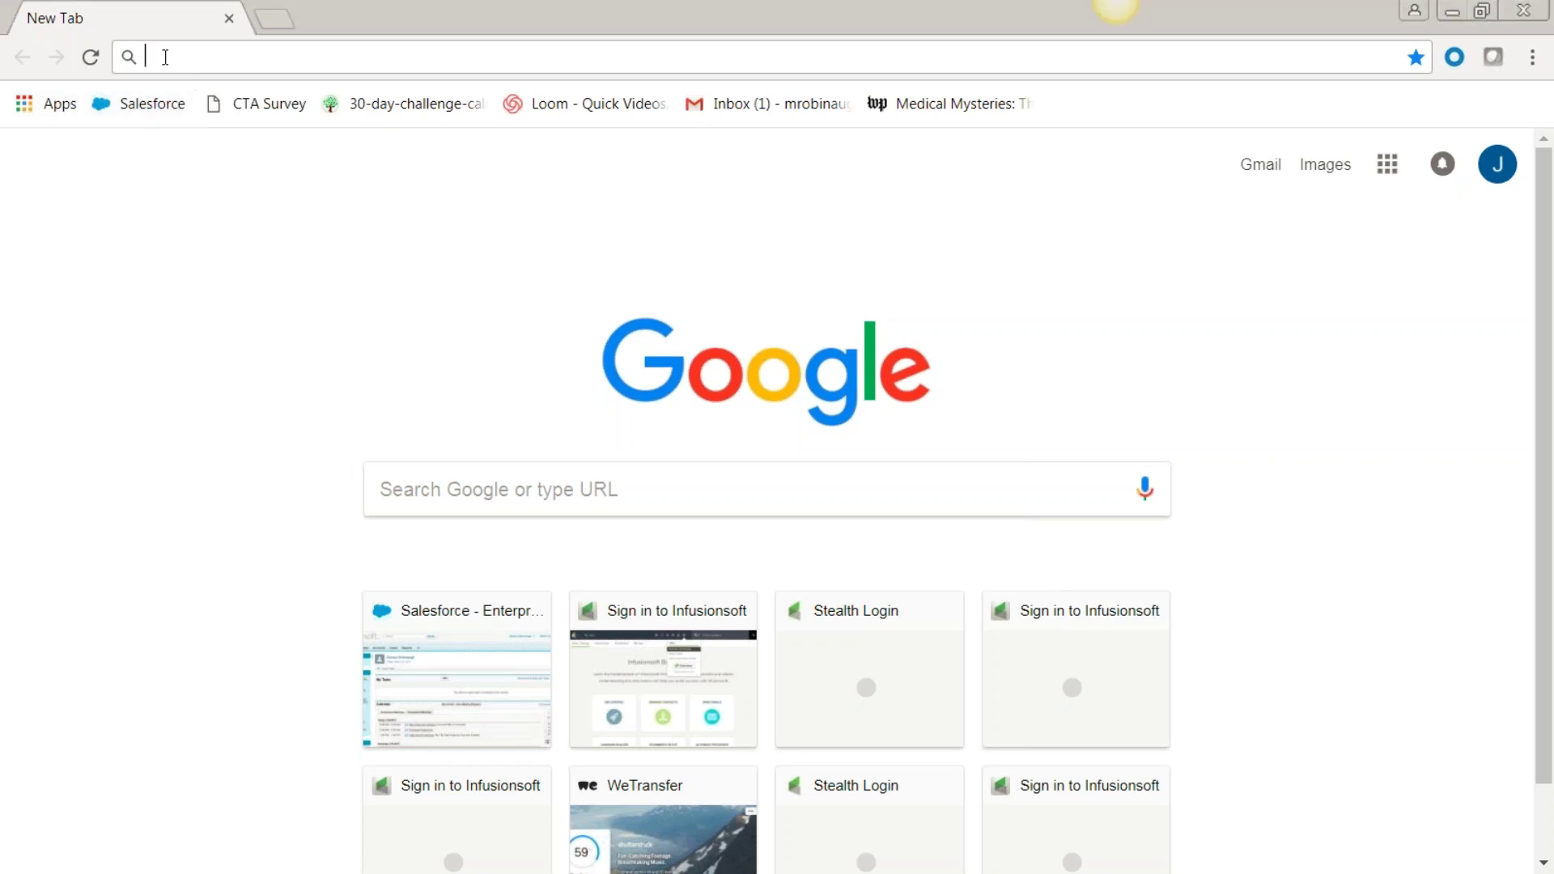
text(rw111.infusionsoft.com)
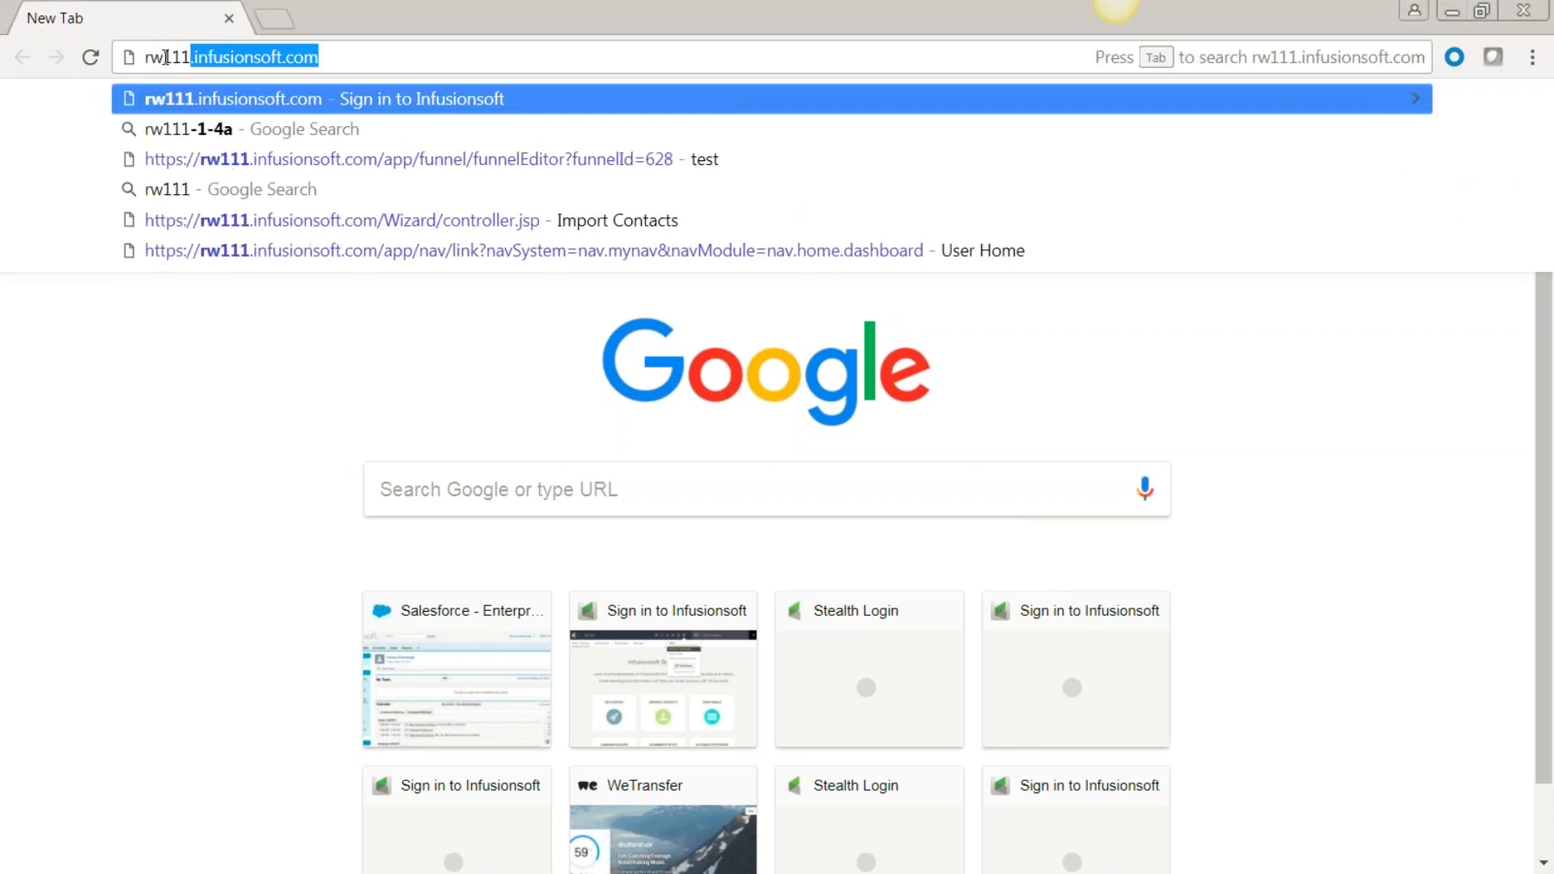
key(Return)
Log in through the admin user's link with Training as the stealth reason.
click(1044, 506)
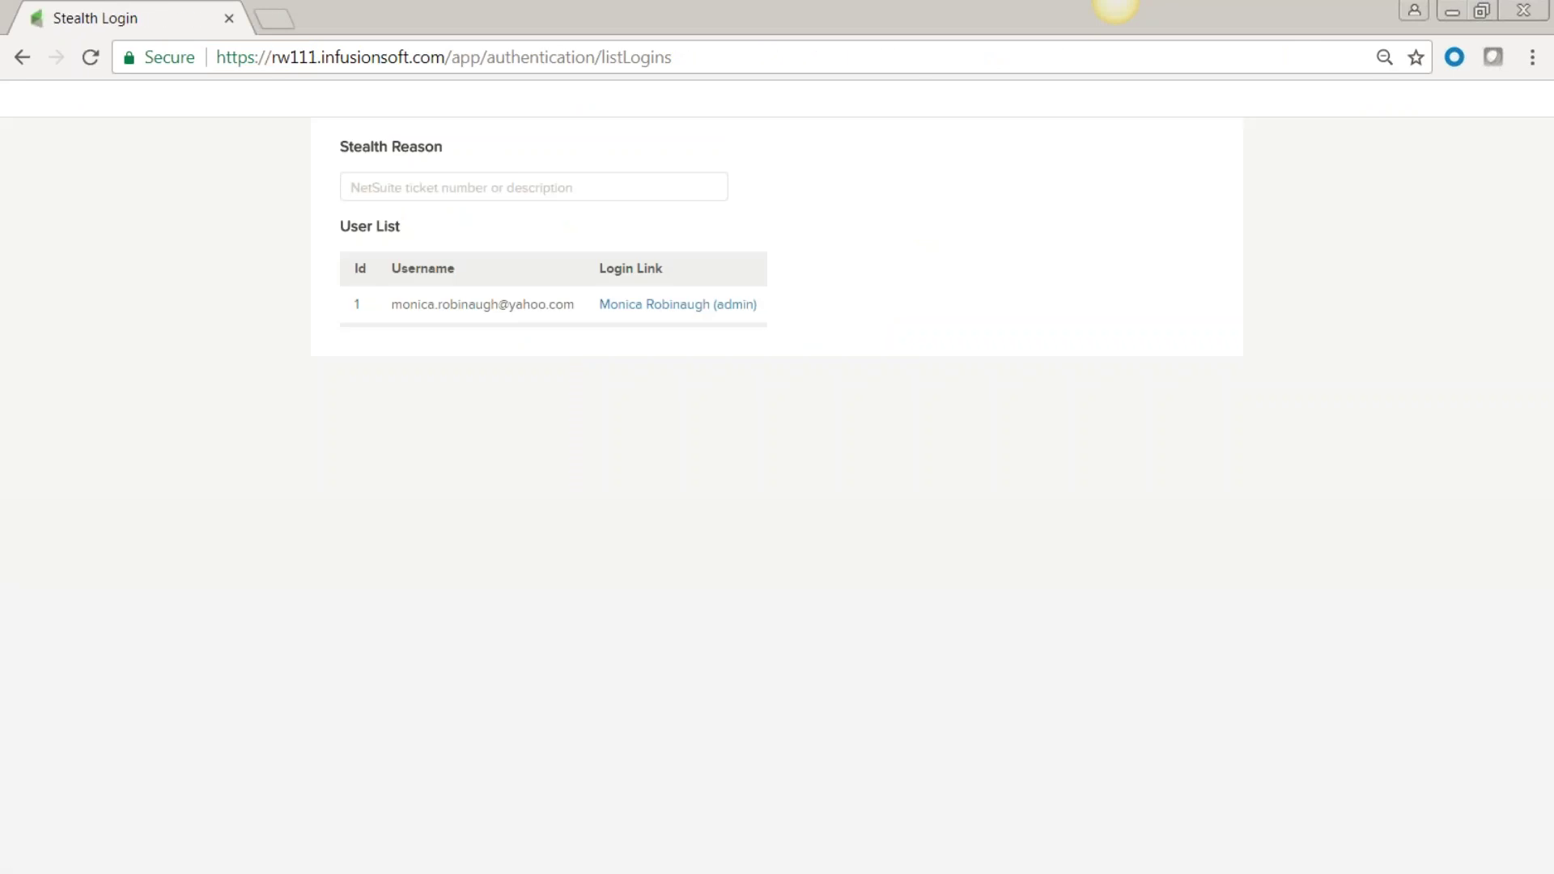
text(T)
click(383, 214)
click(625, 311)
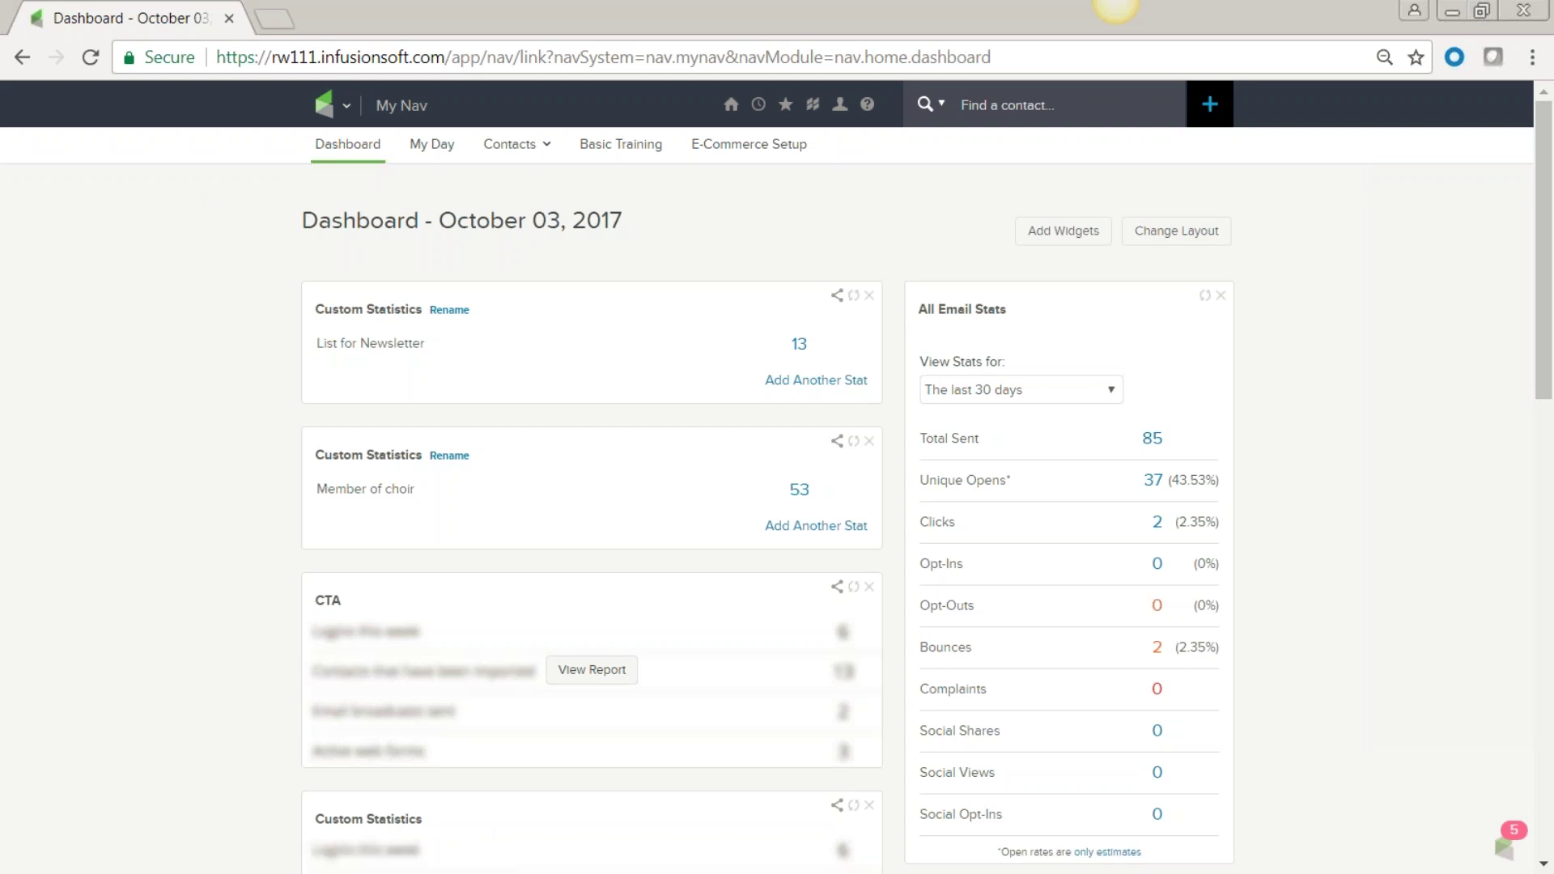
Bring up the main navigation menu and enter edit mode for the My Nav shortcuts.
click(347, 107)
click(225, 200)
click(347, 106)
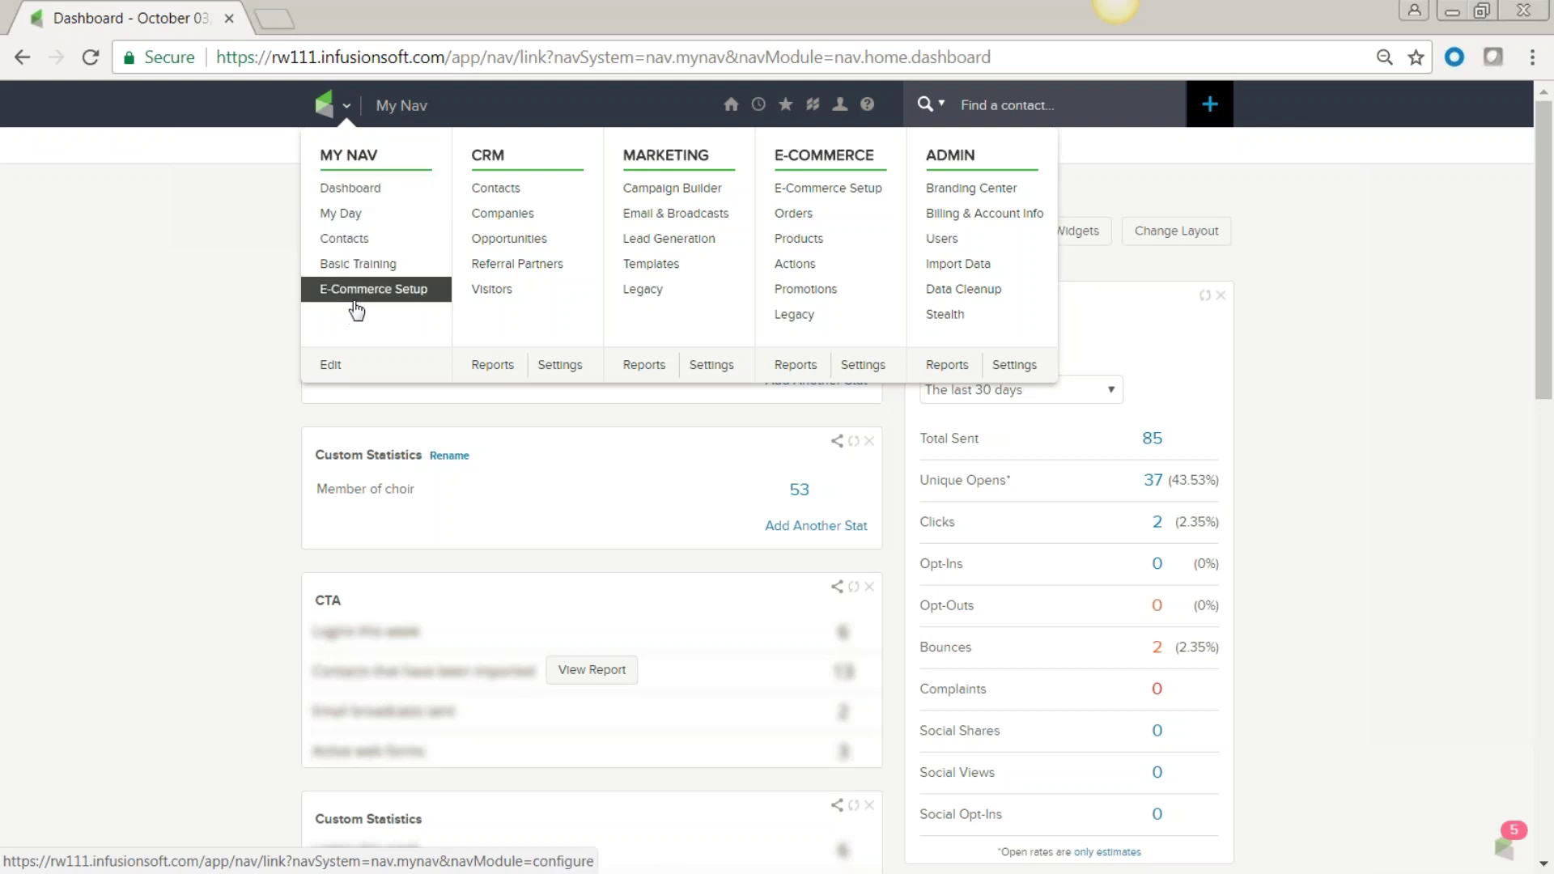
click(327, 367)
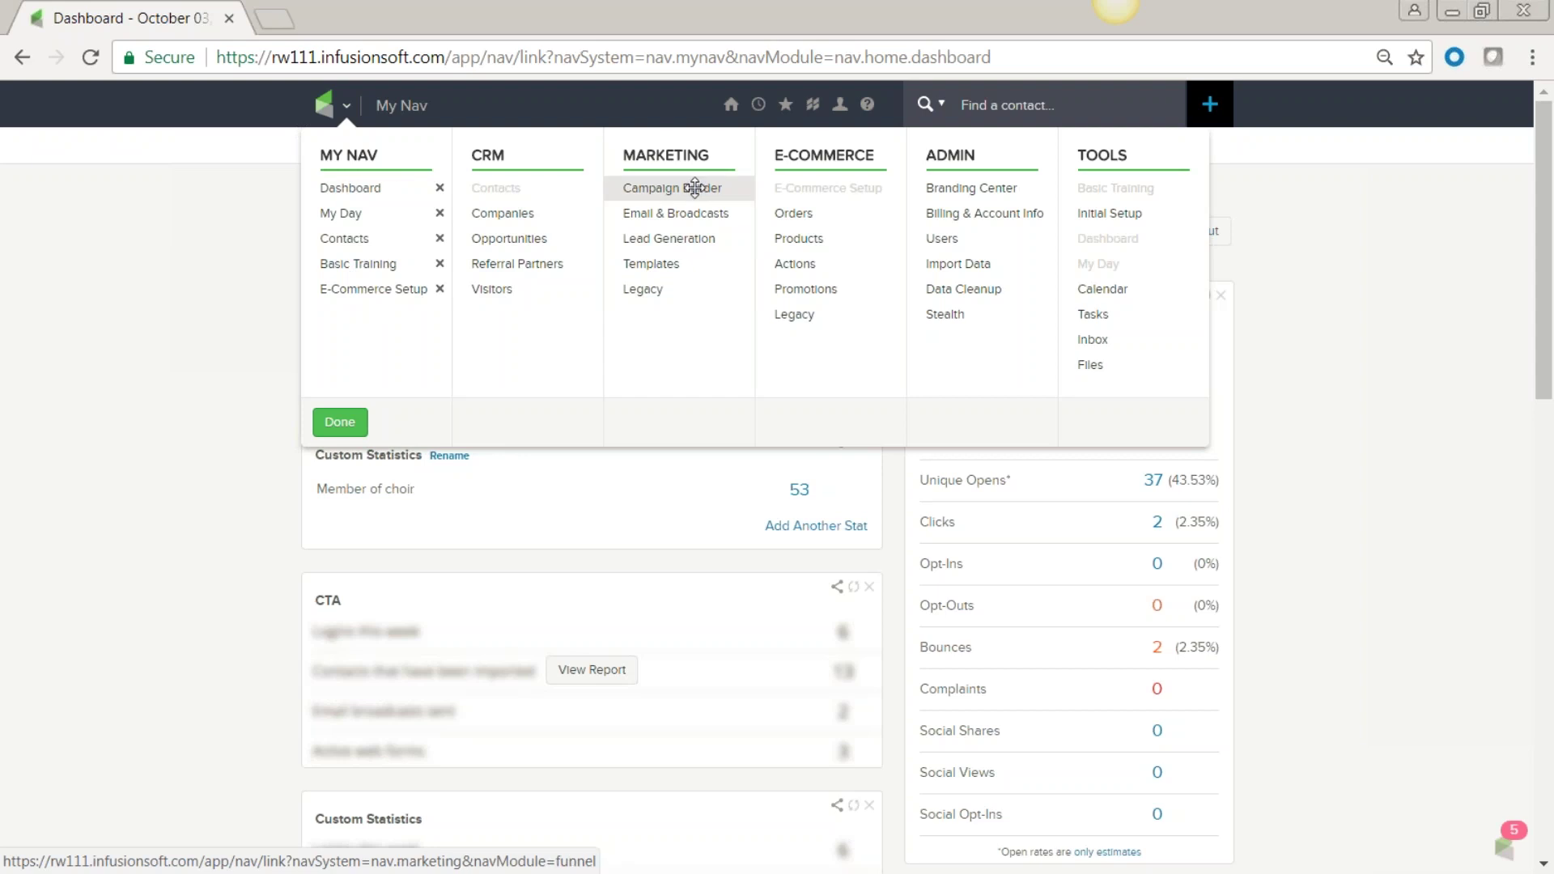
Drag Campaign Builder and Email & Broadcasts into My Nav, finish editing and refresh.
drag(694, 187, 408, 318)
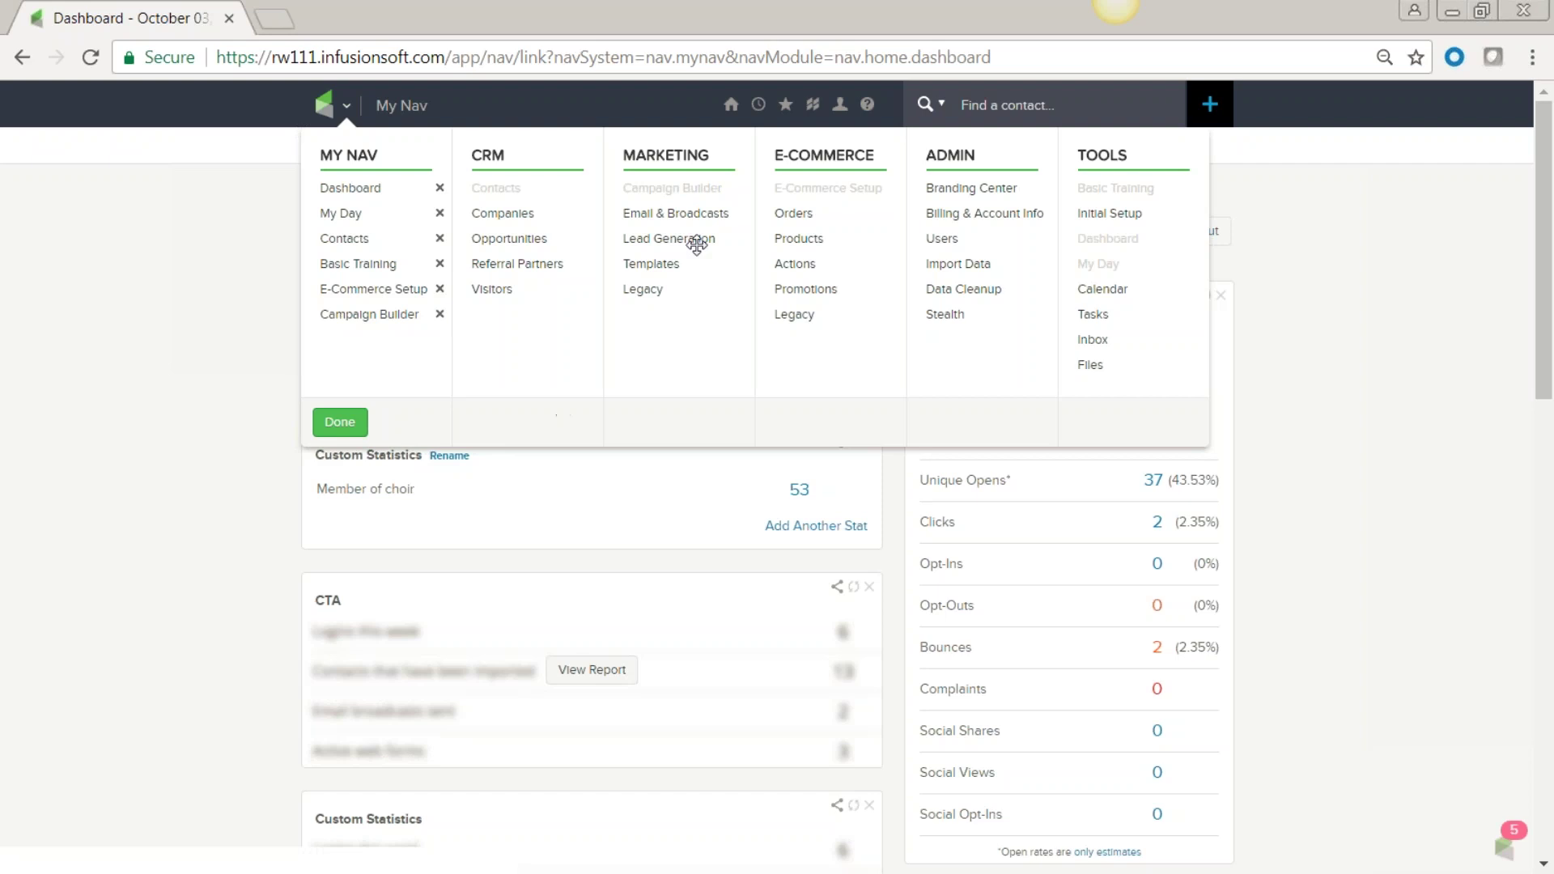
drag(691, 212, 432, 347)
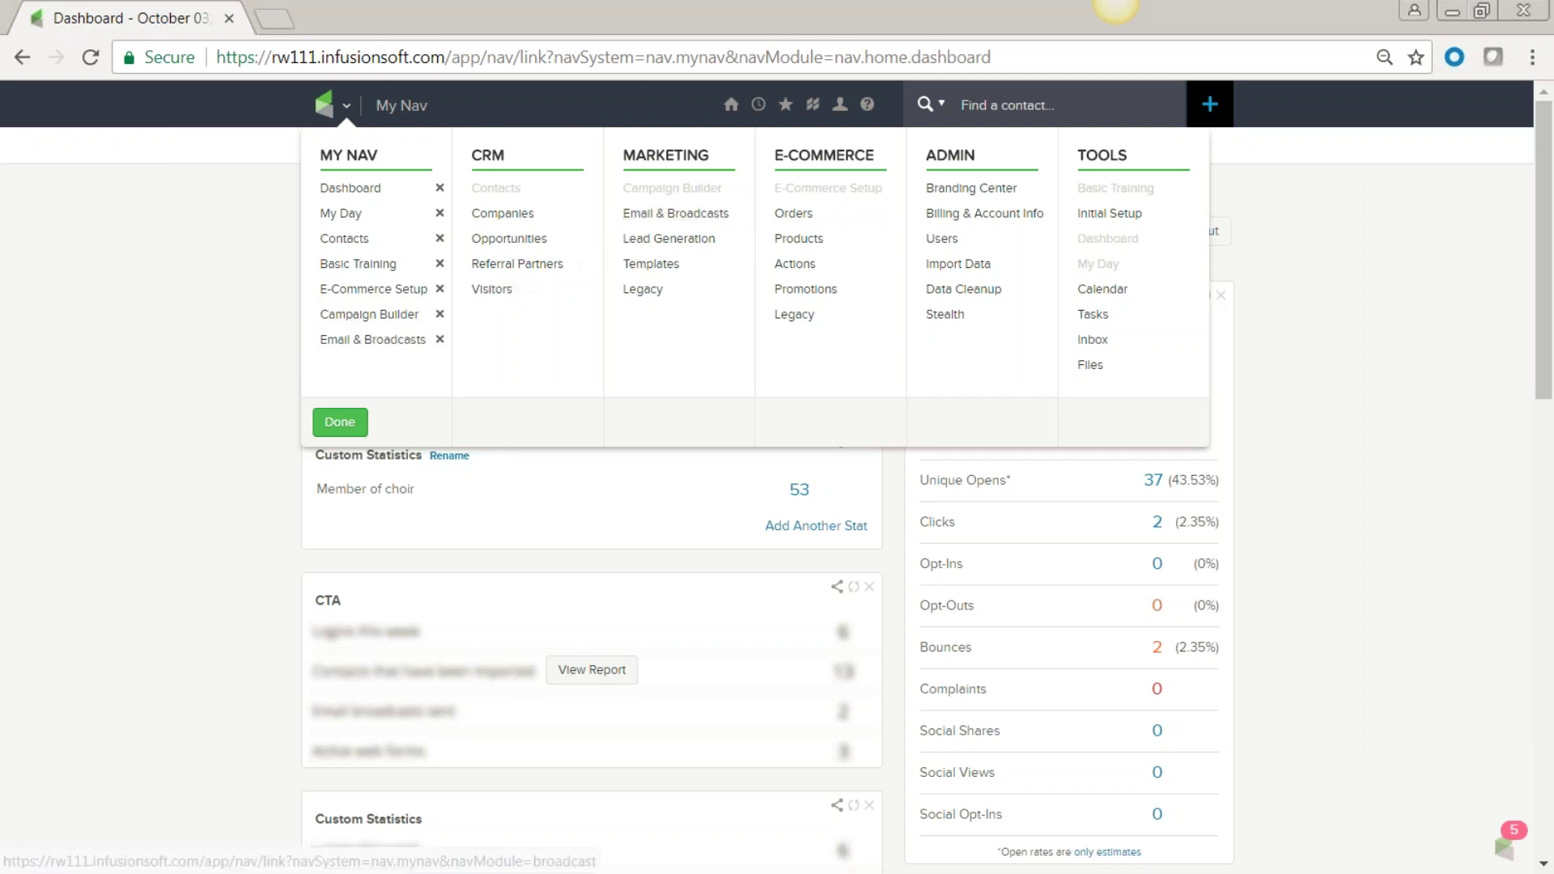
click(340, 424)
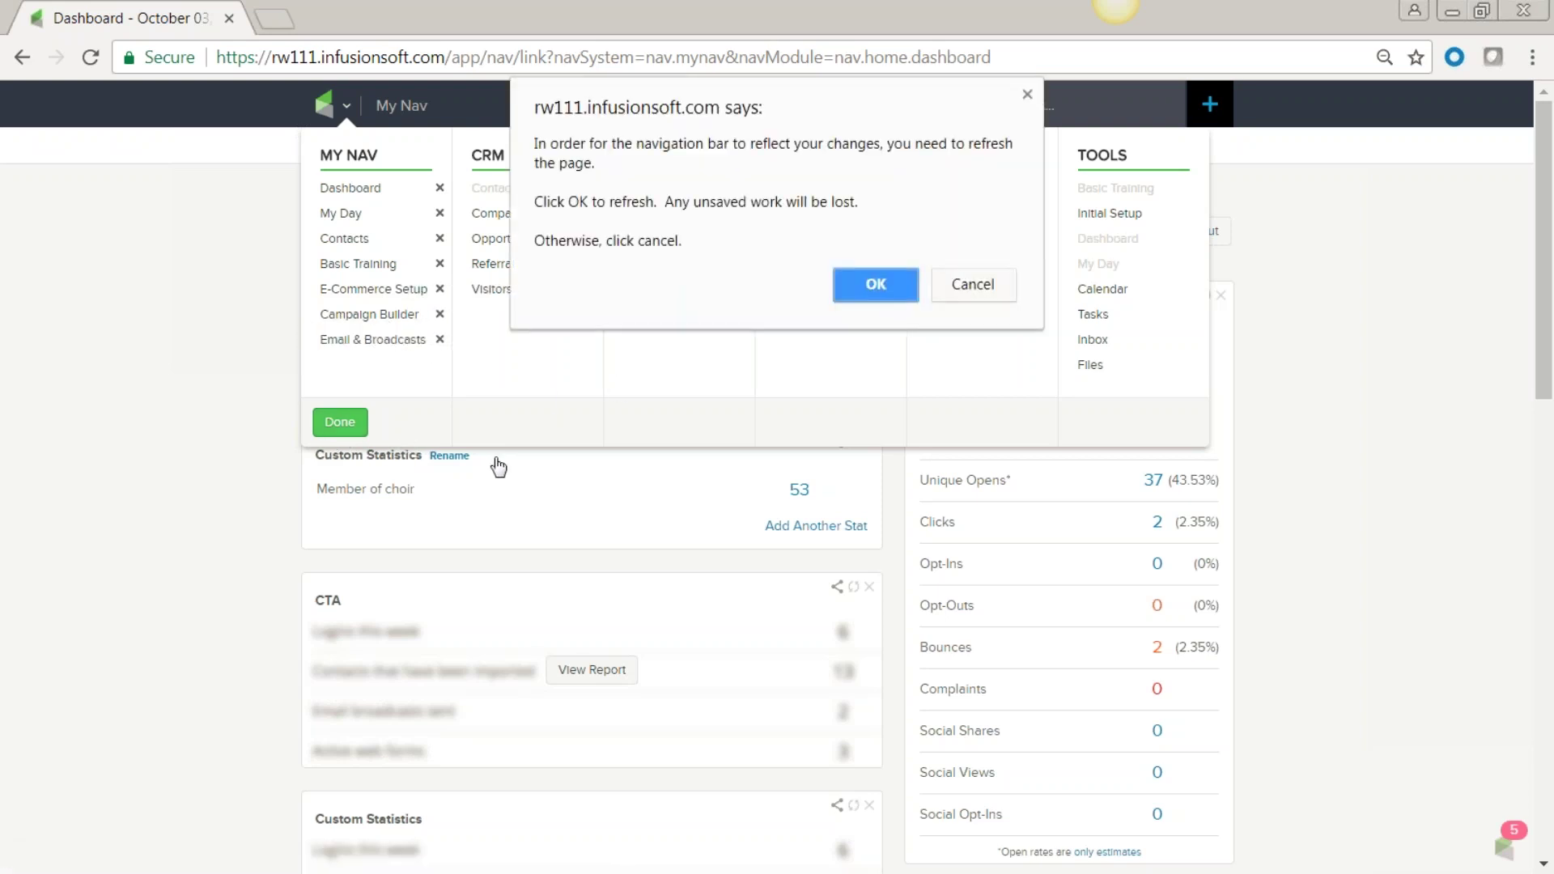
click(873, 286)
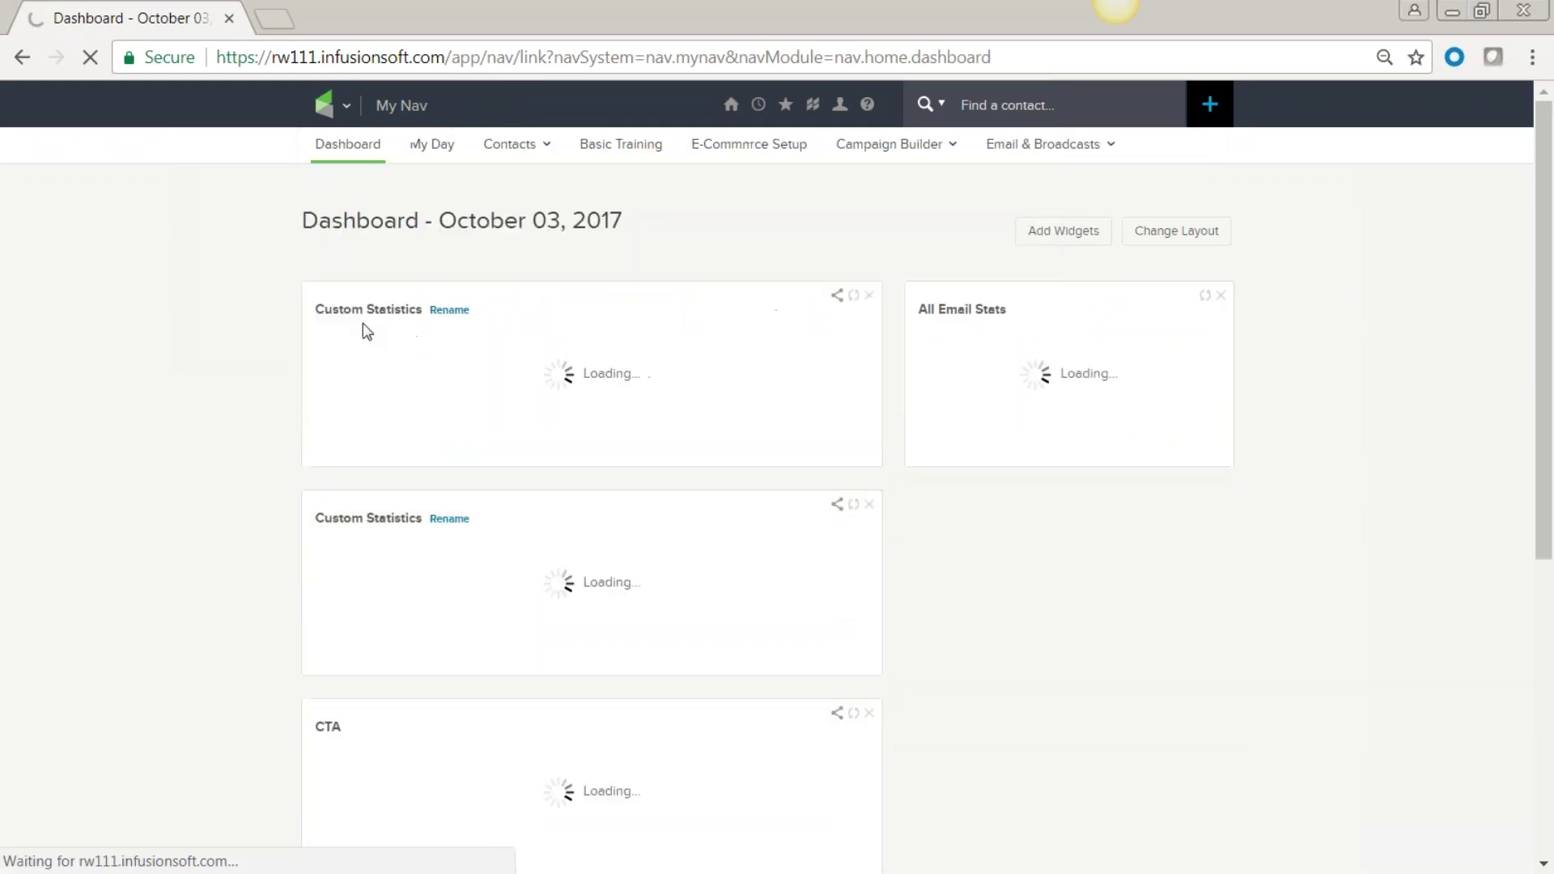
click(340, 103)
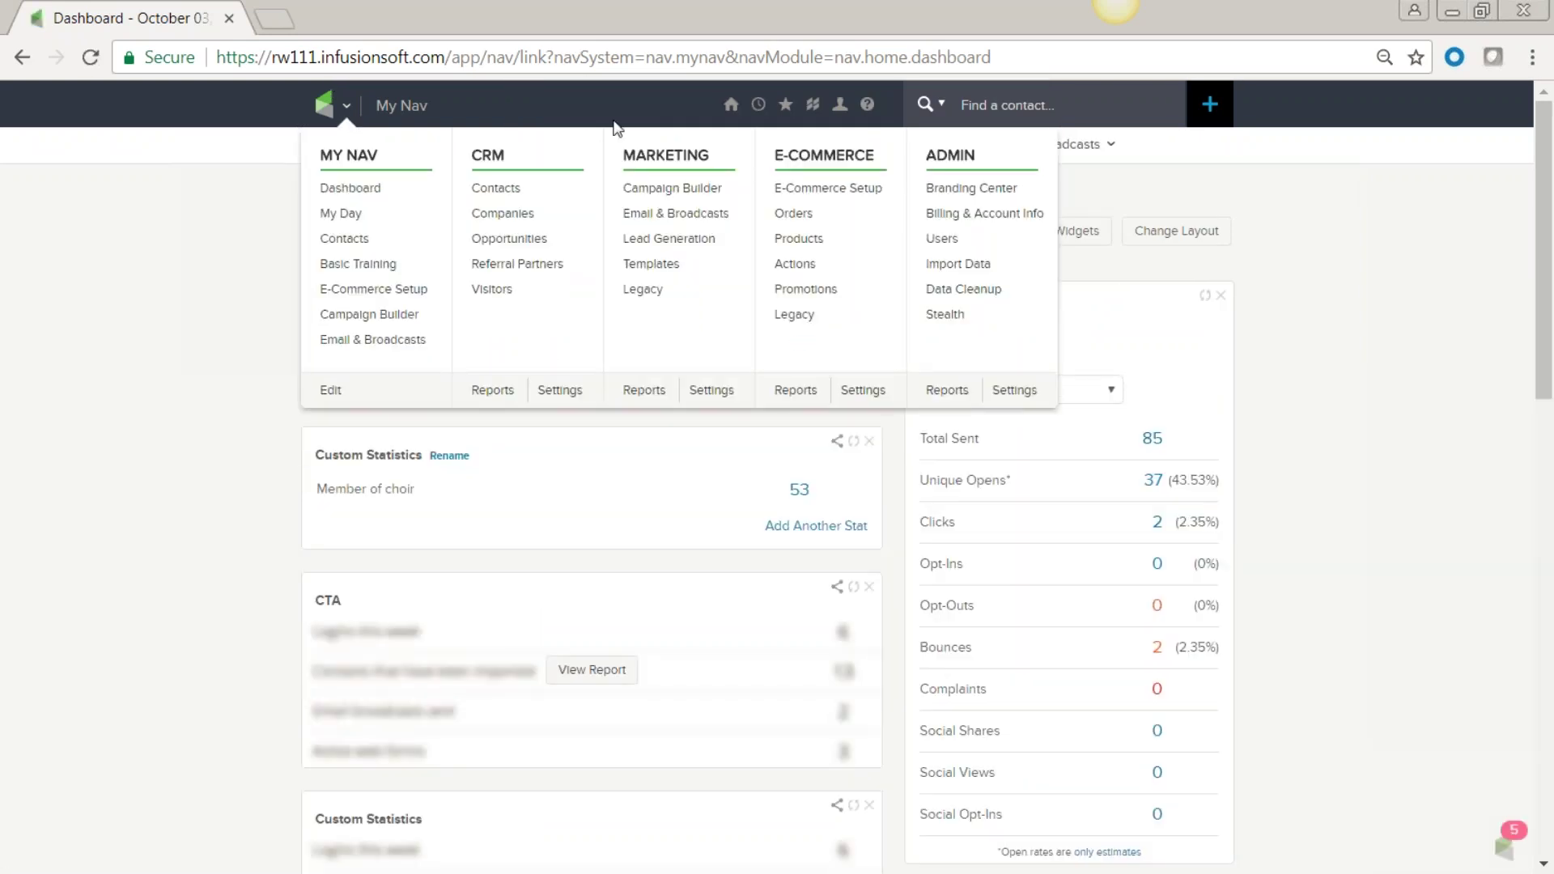
Show the Help menu listing Ask the Community, Help Center and Chat Now.
mouse_move(731, 104)
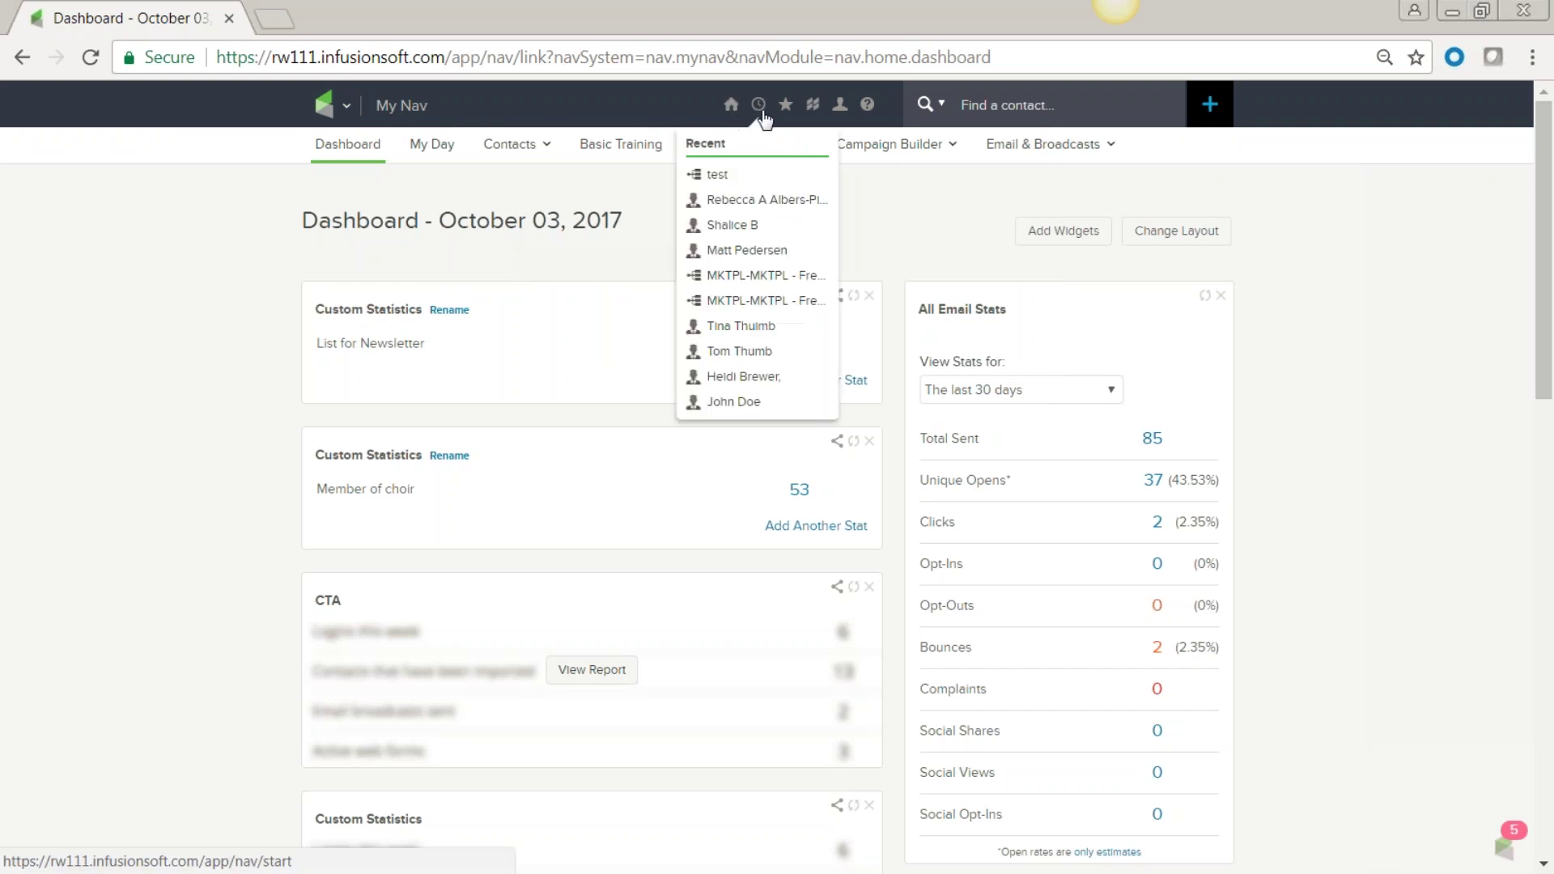
mouse_move(789, 117)
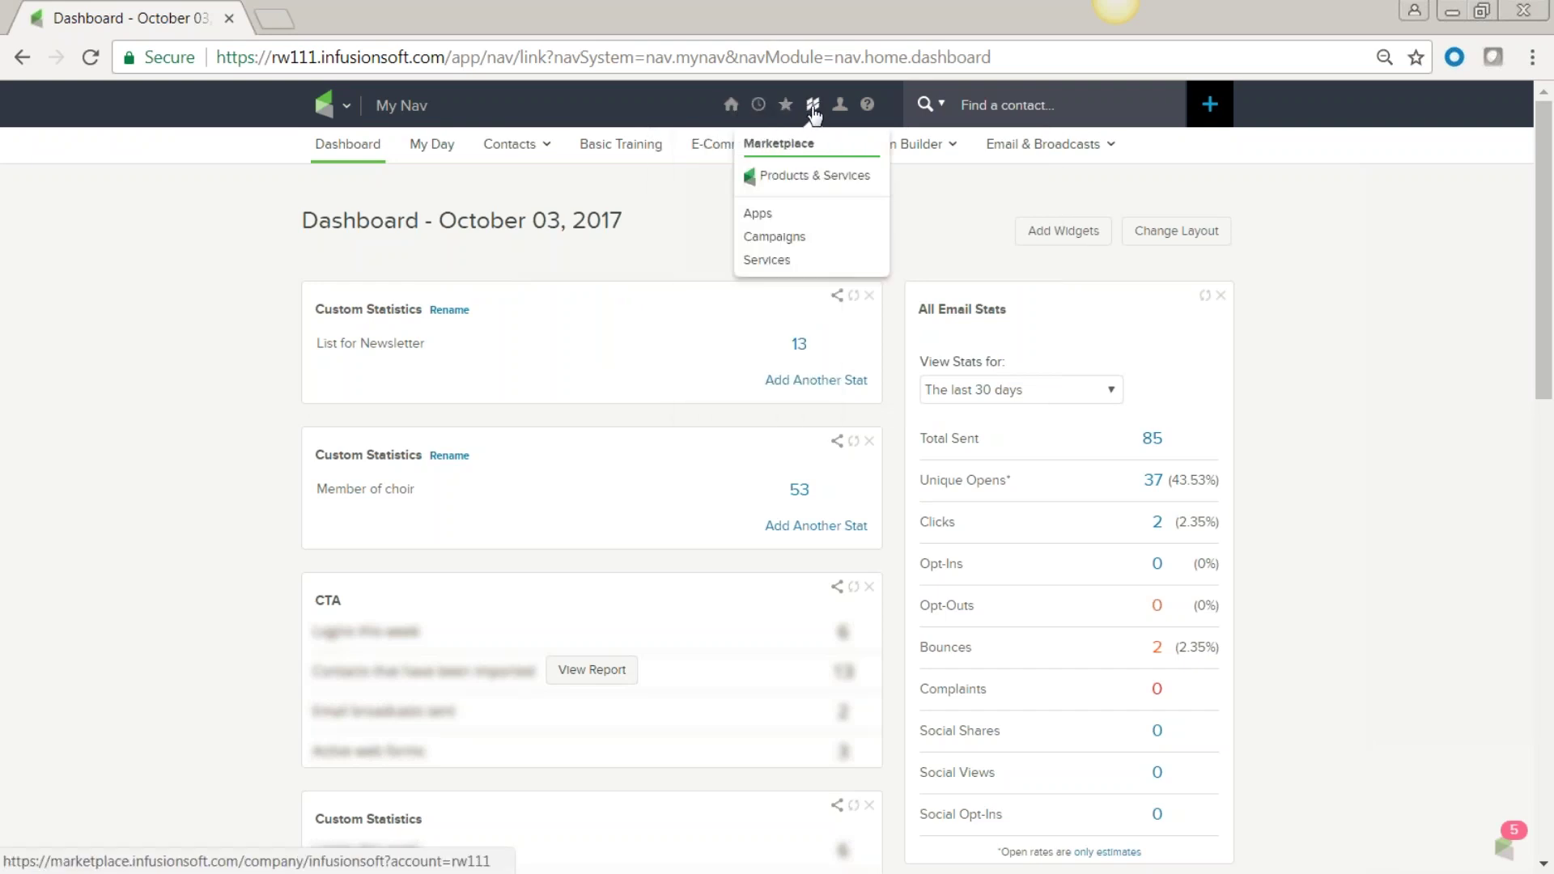
mouse_move(869, 115)
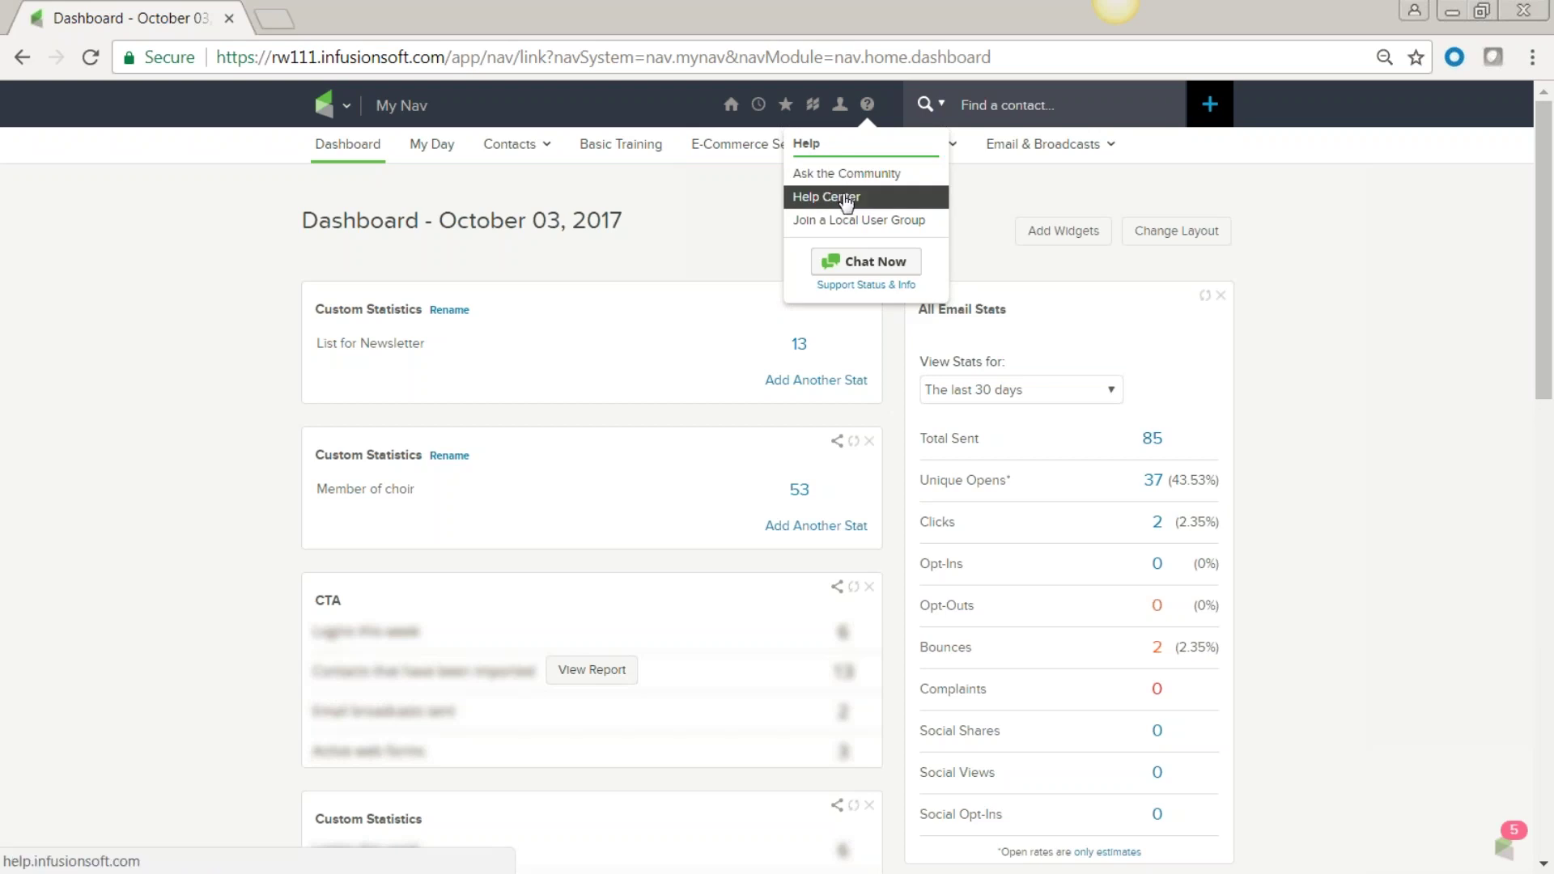
Open the Help Center in a new tab and go to its Free Training Webinars page.
click(846, 200)
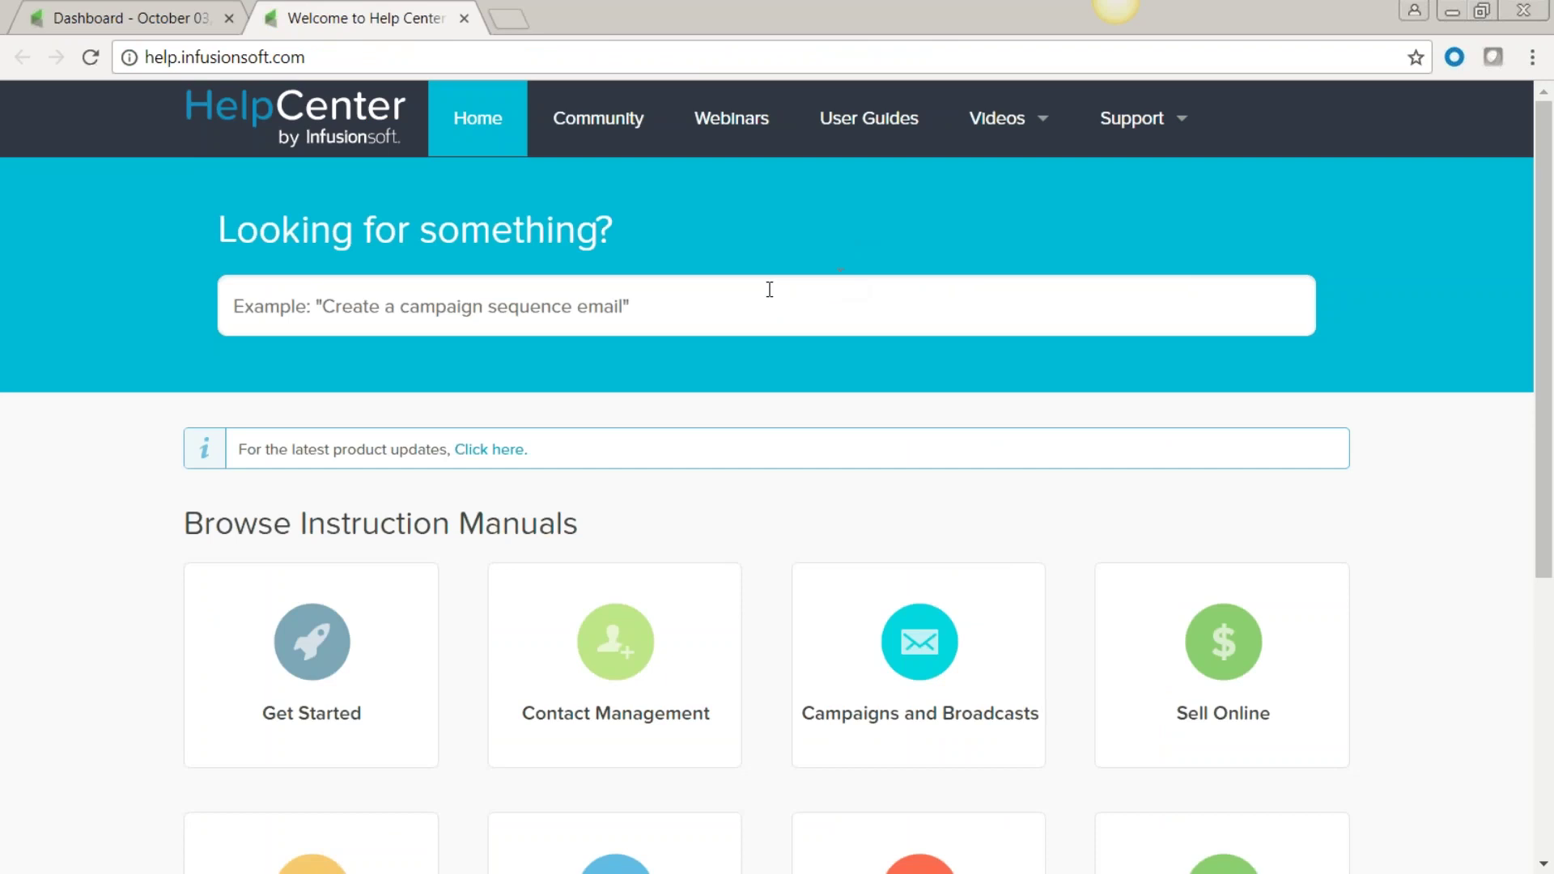
scroll(907, 561, down, 3)
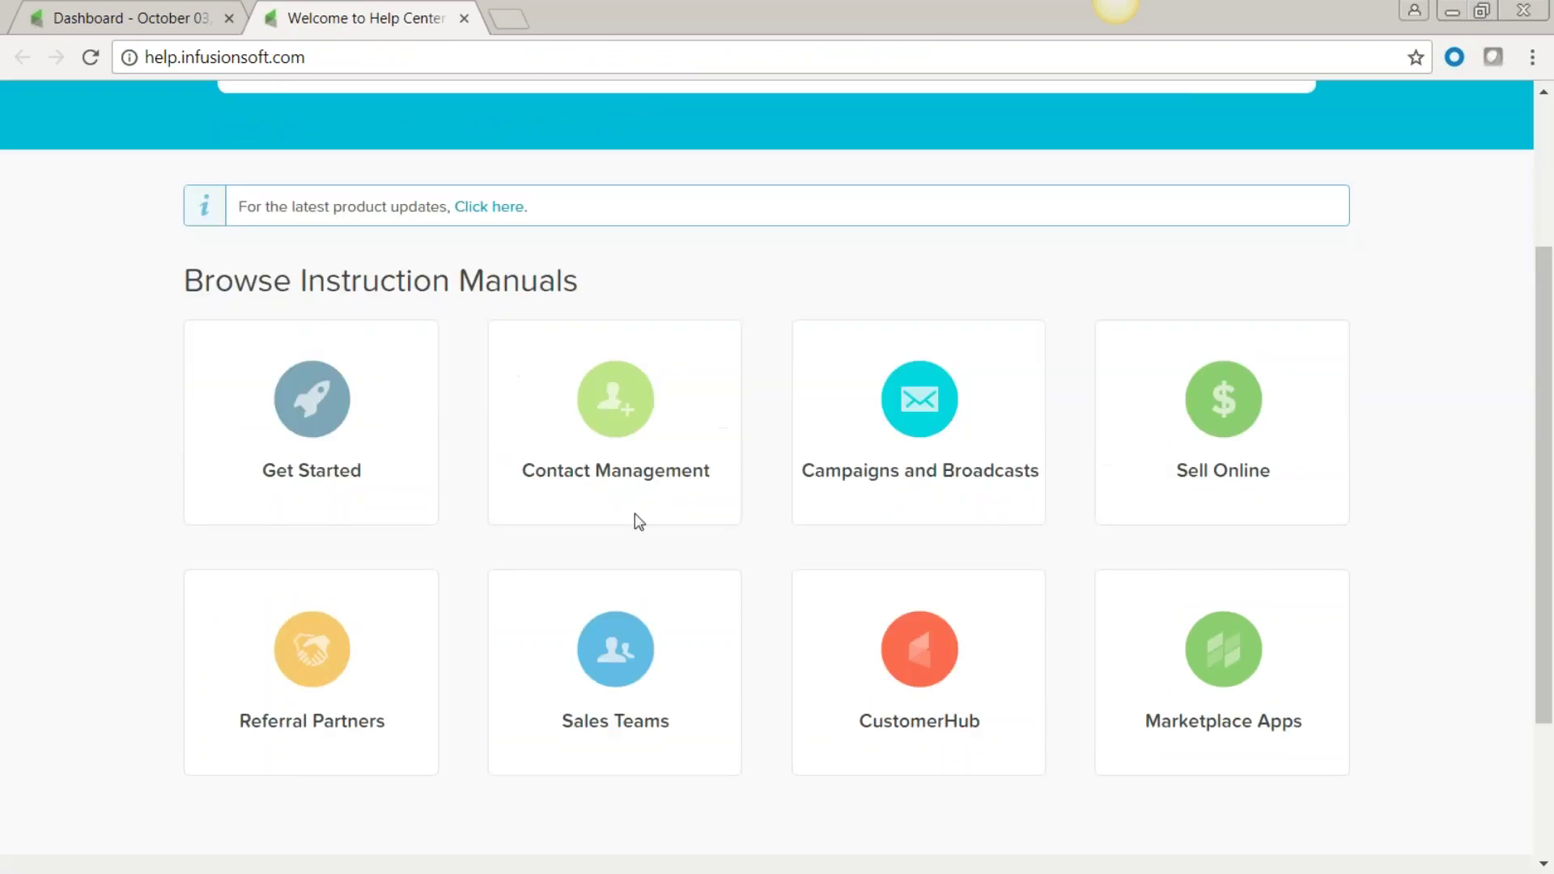
scroll(635, 514, up, 3)
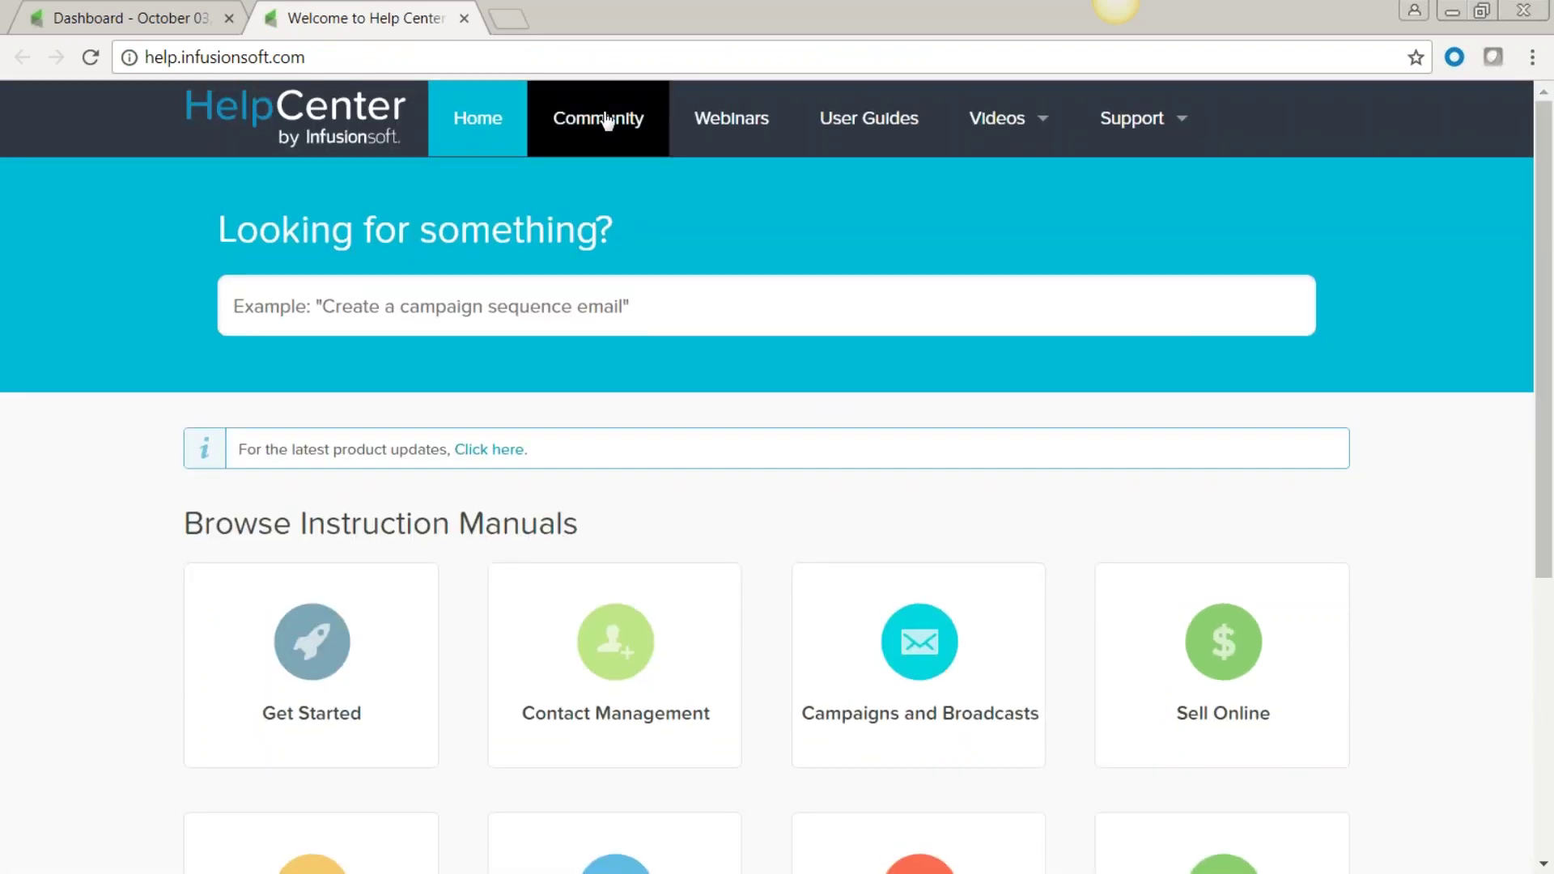
click(729, 128)
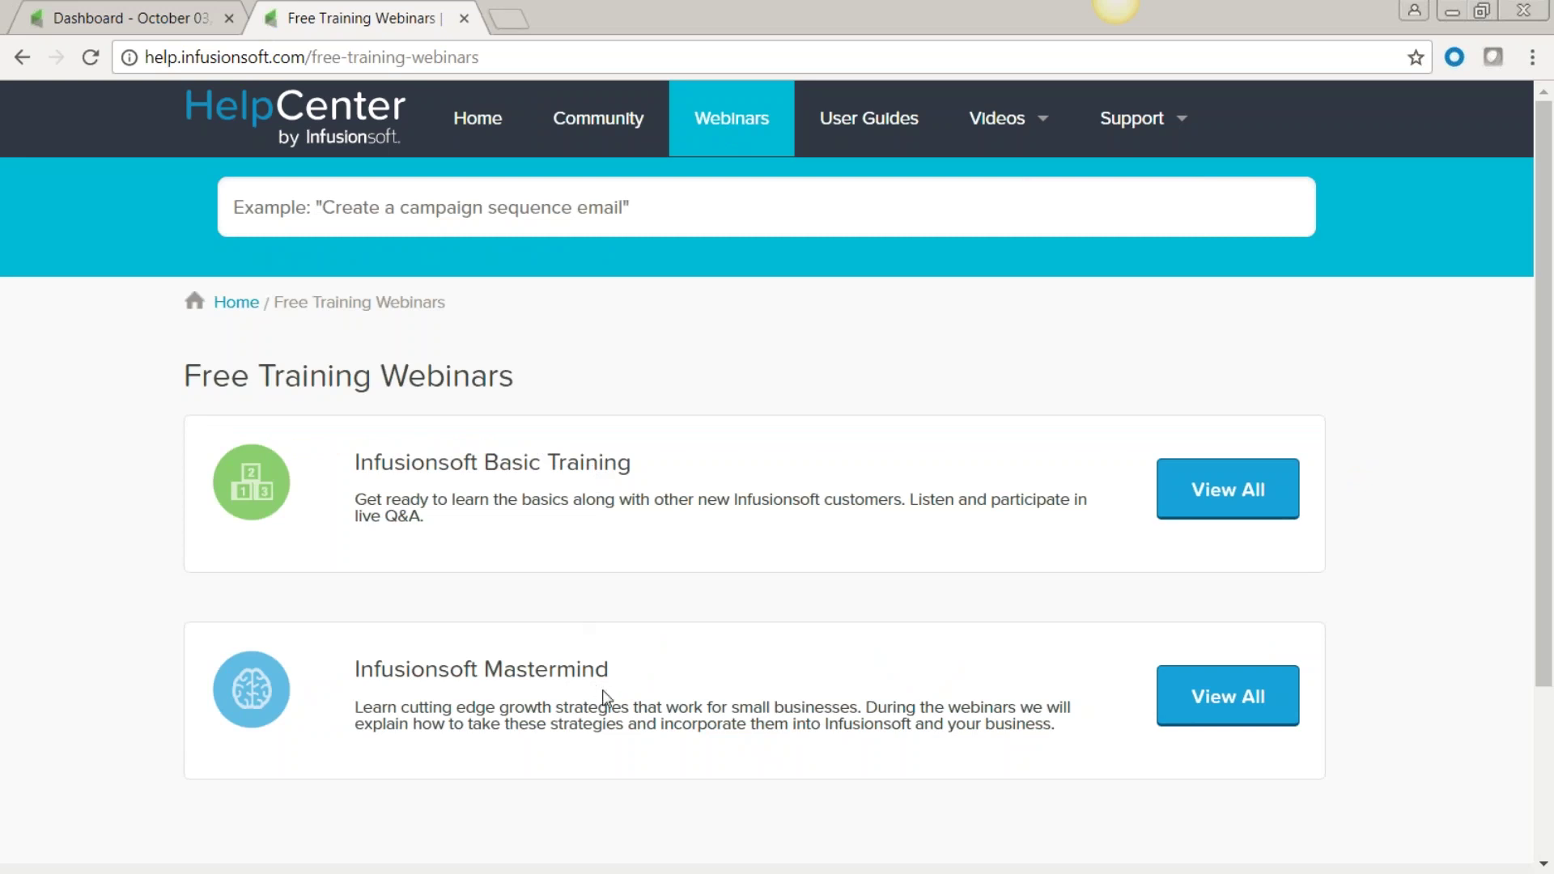
View all Infusionsoft Mastermind webinars and look over the recording, archive and registration form.
click(1228, 697)
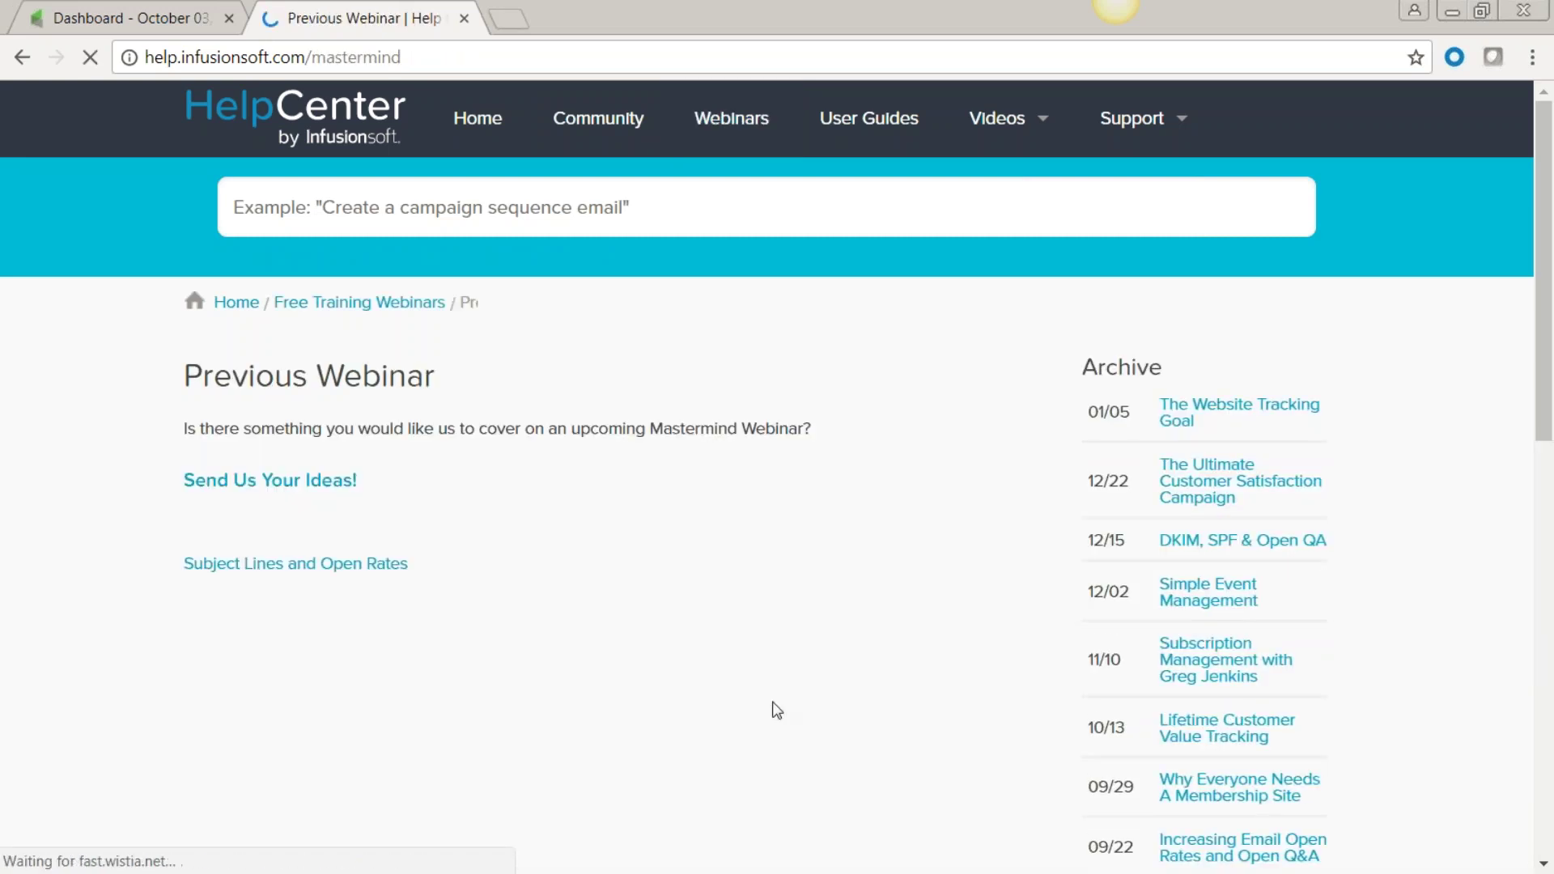
scroll(821, 710, down, 3)
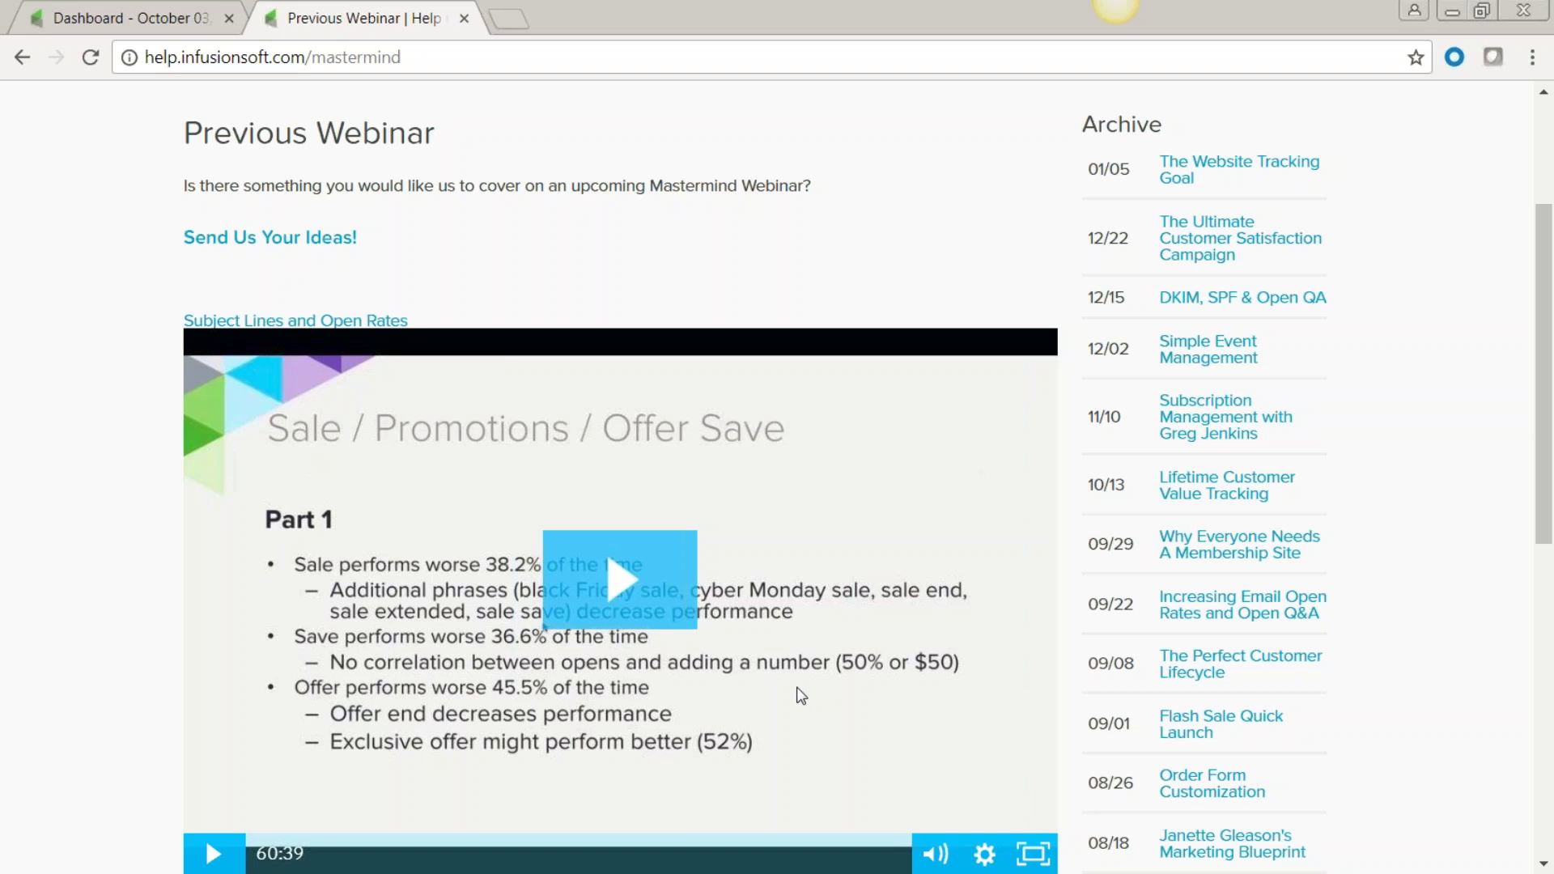
scroll(801, 696, down, 3)
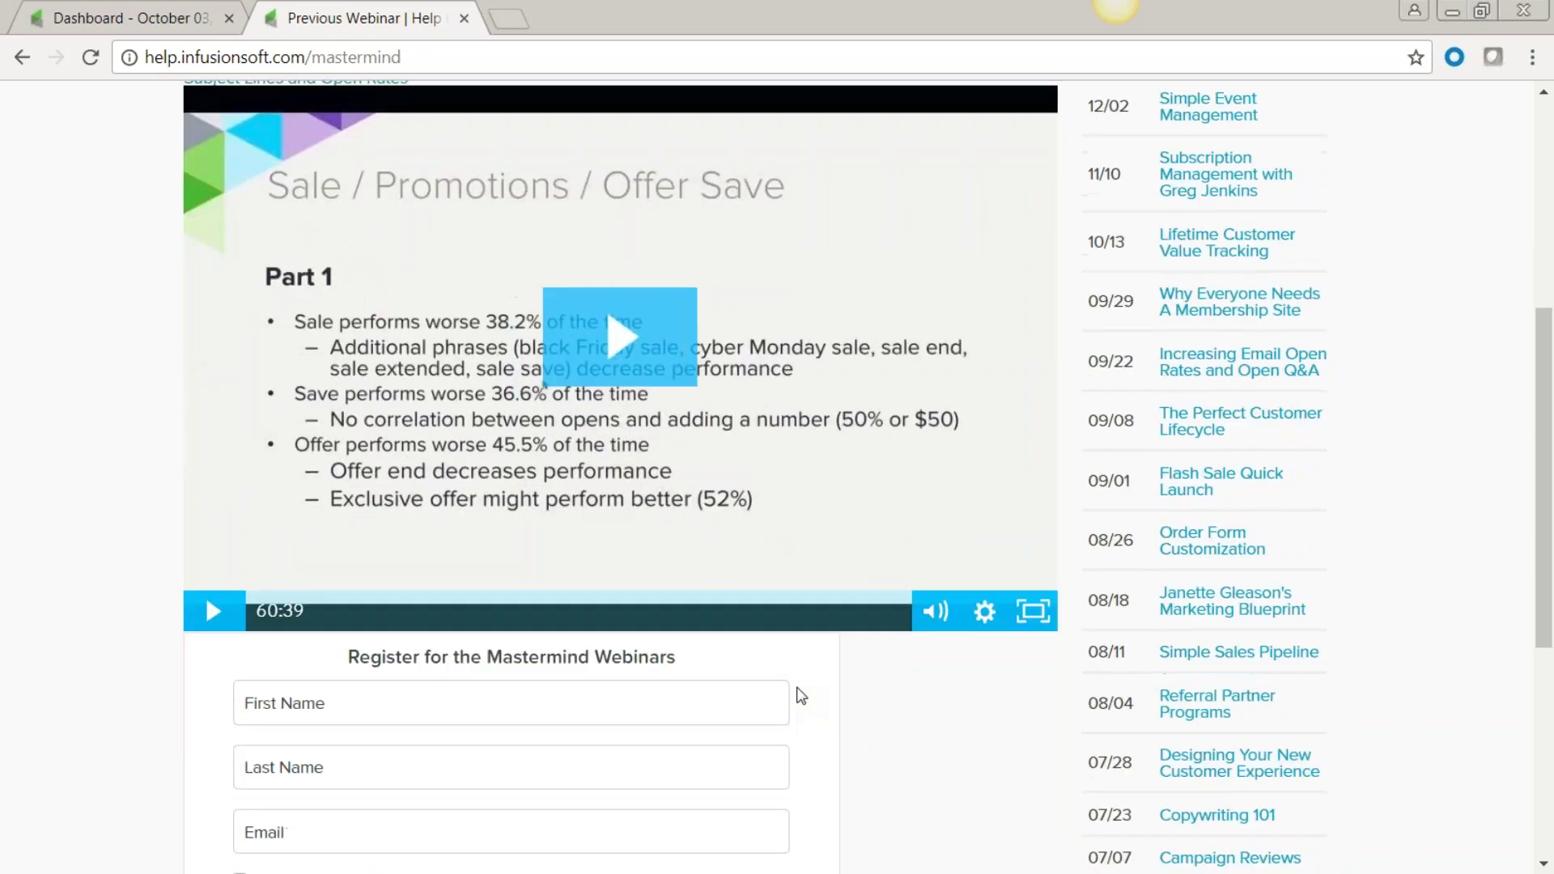
scroll(799, 696, down, 2)
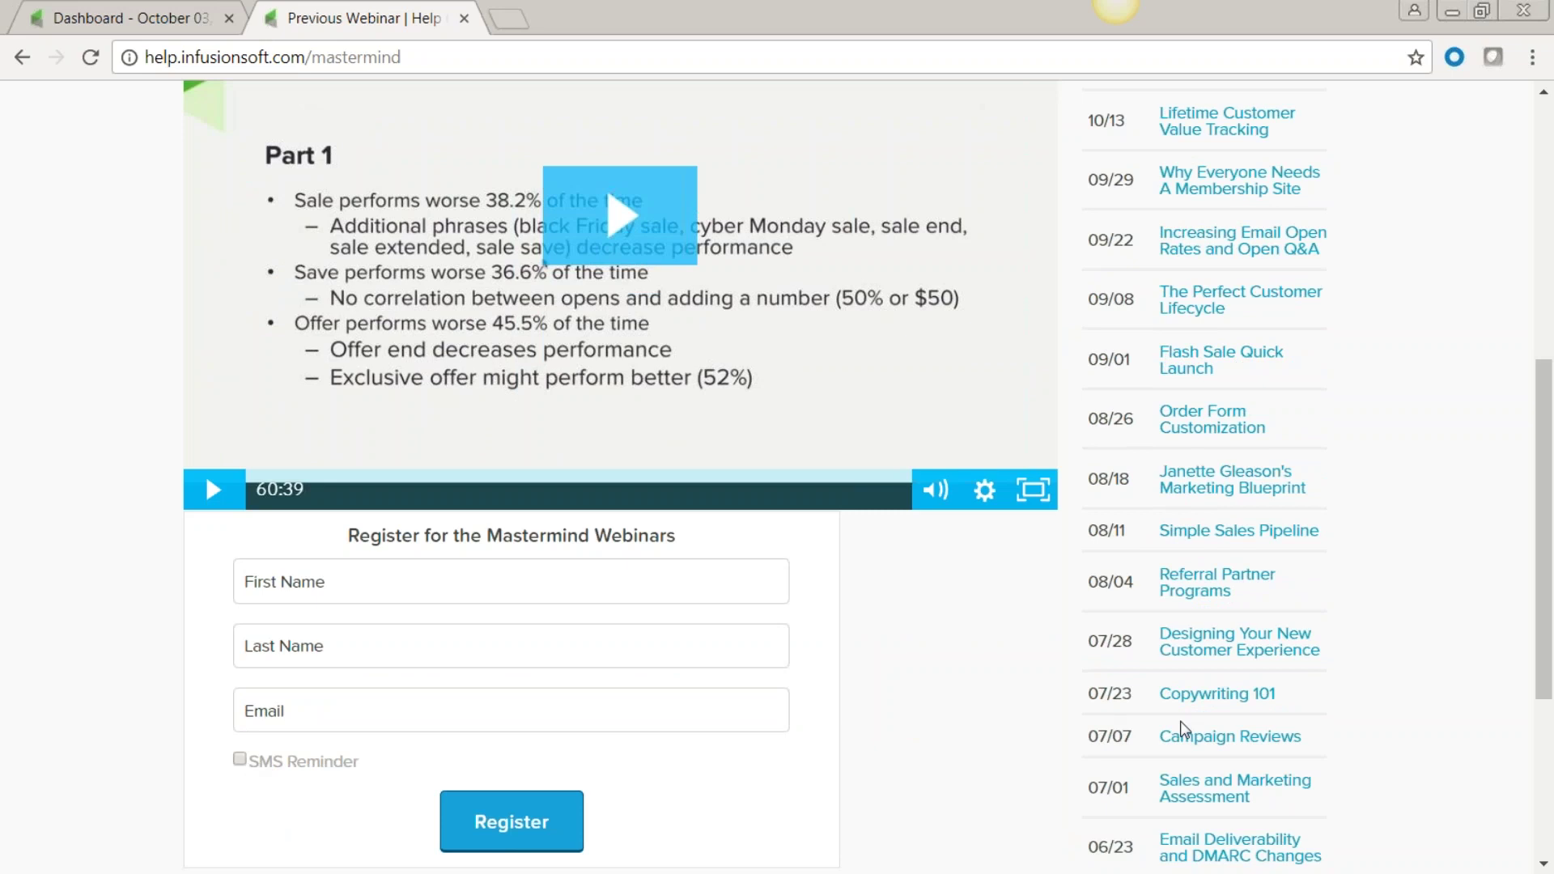
scroll(1352, 720, up, 2)
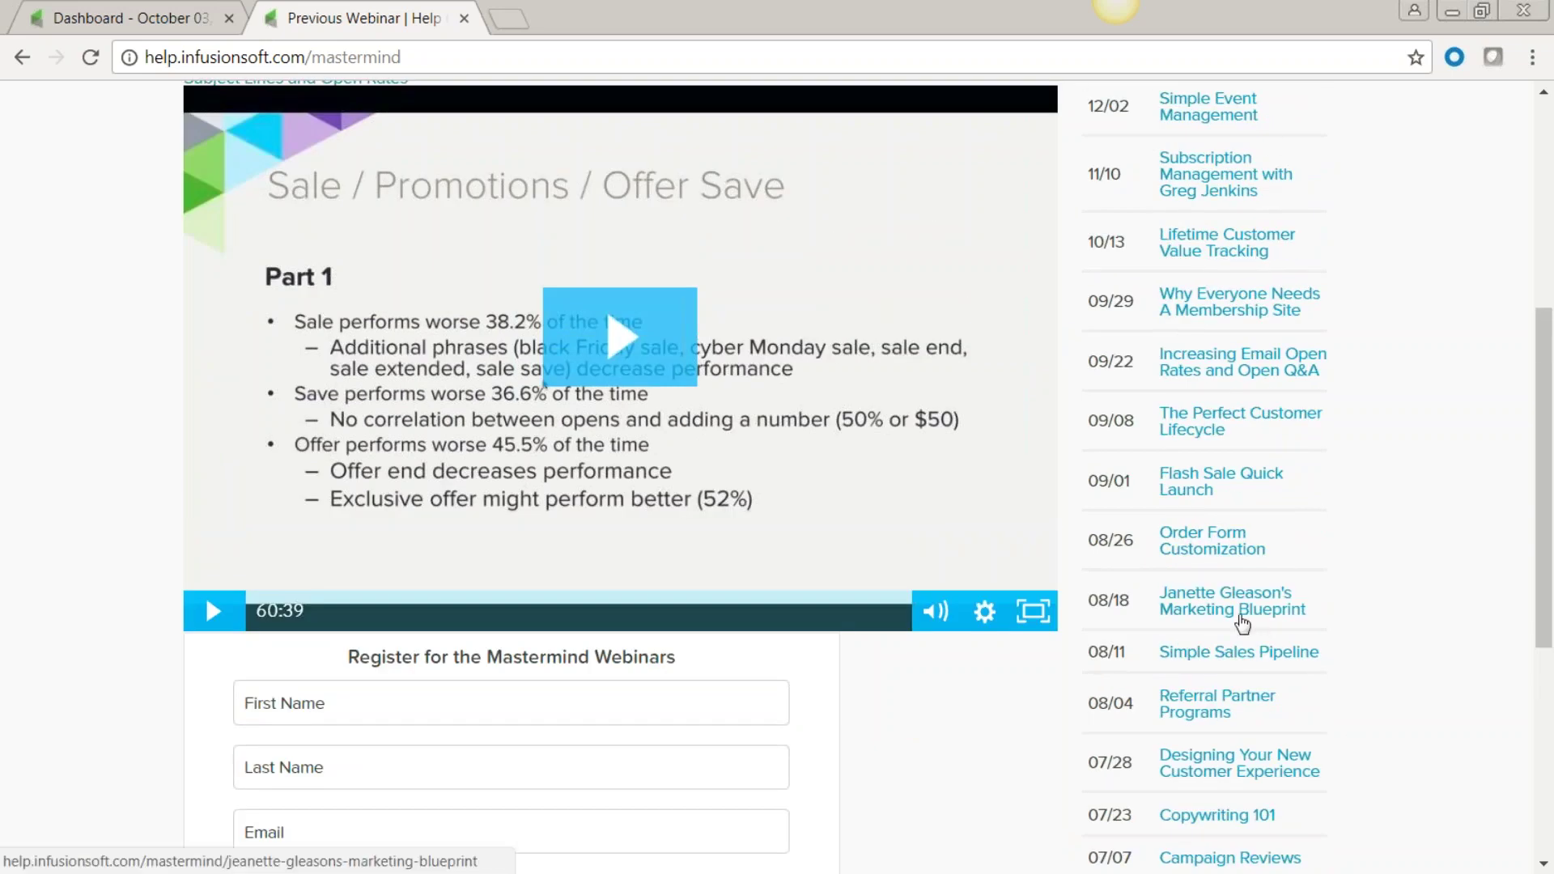
scroll(1292, 616, up, 2)
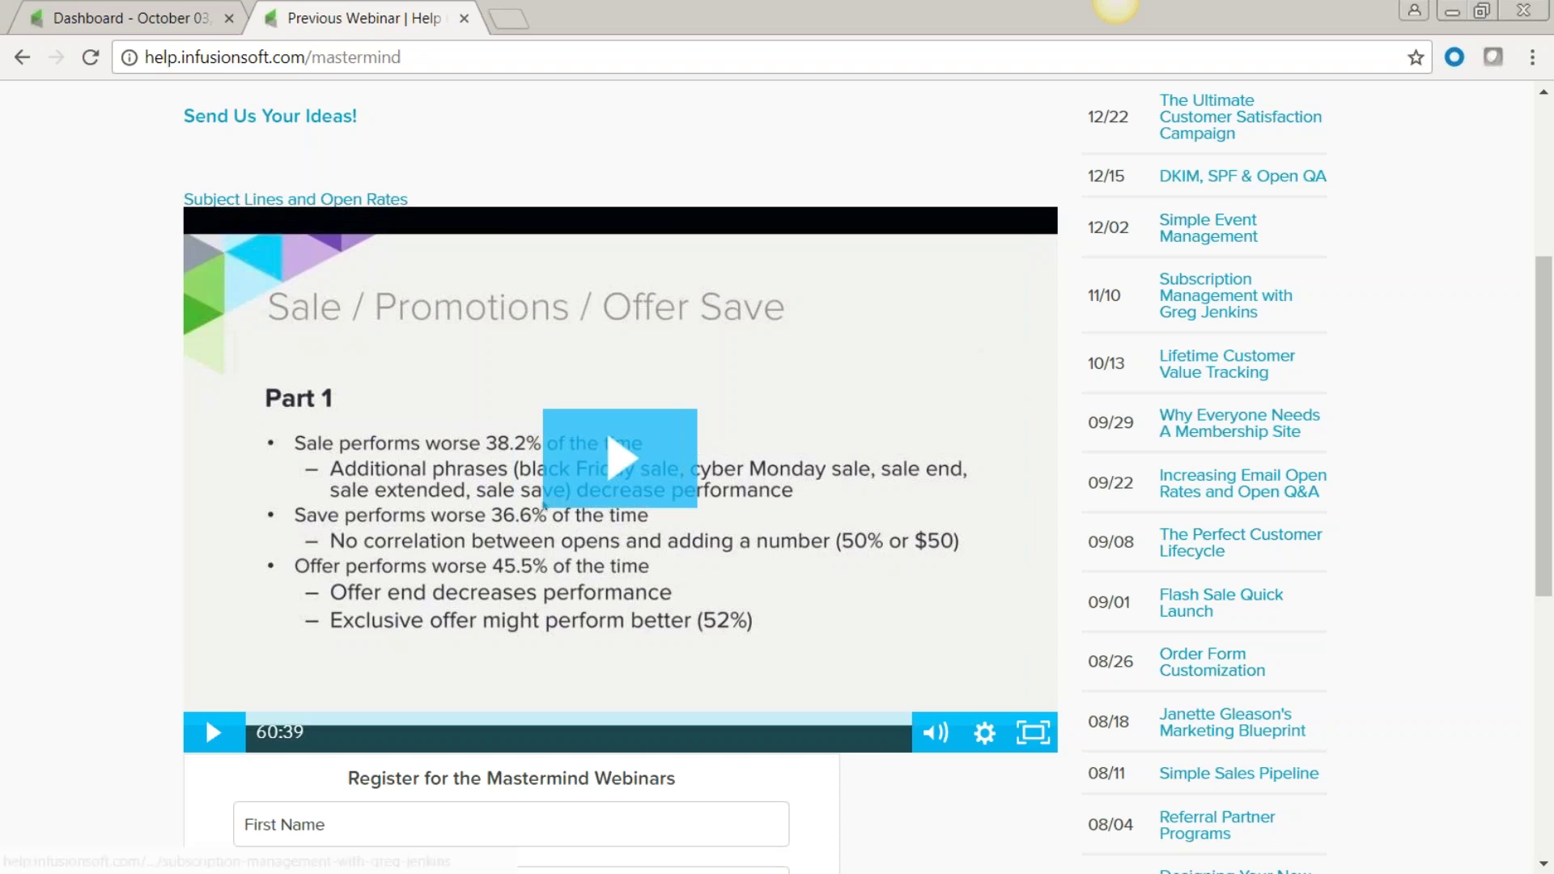
scroll(549, 638, down, 3)
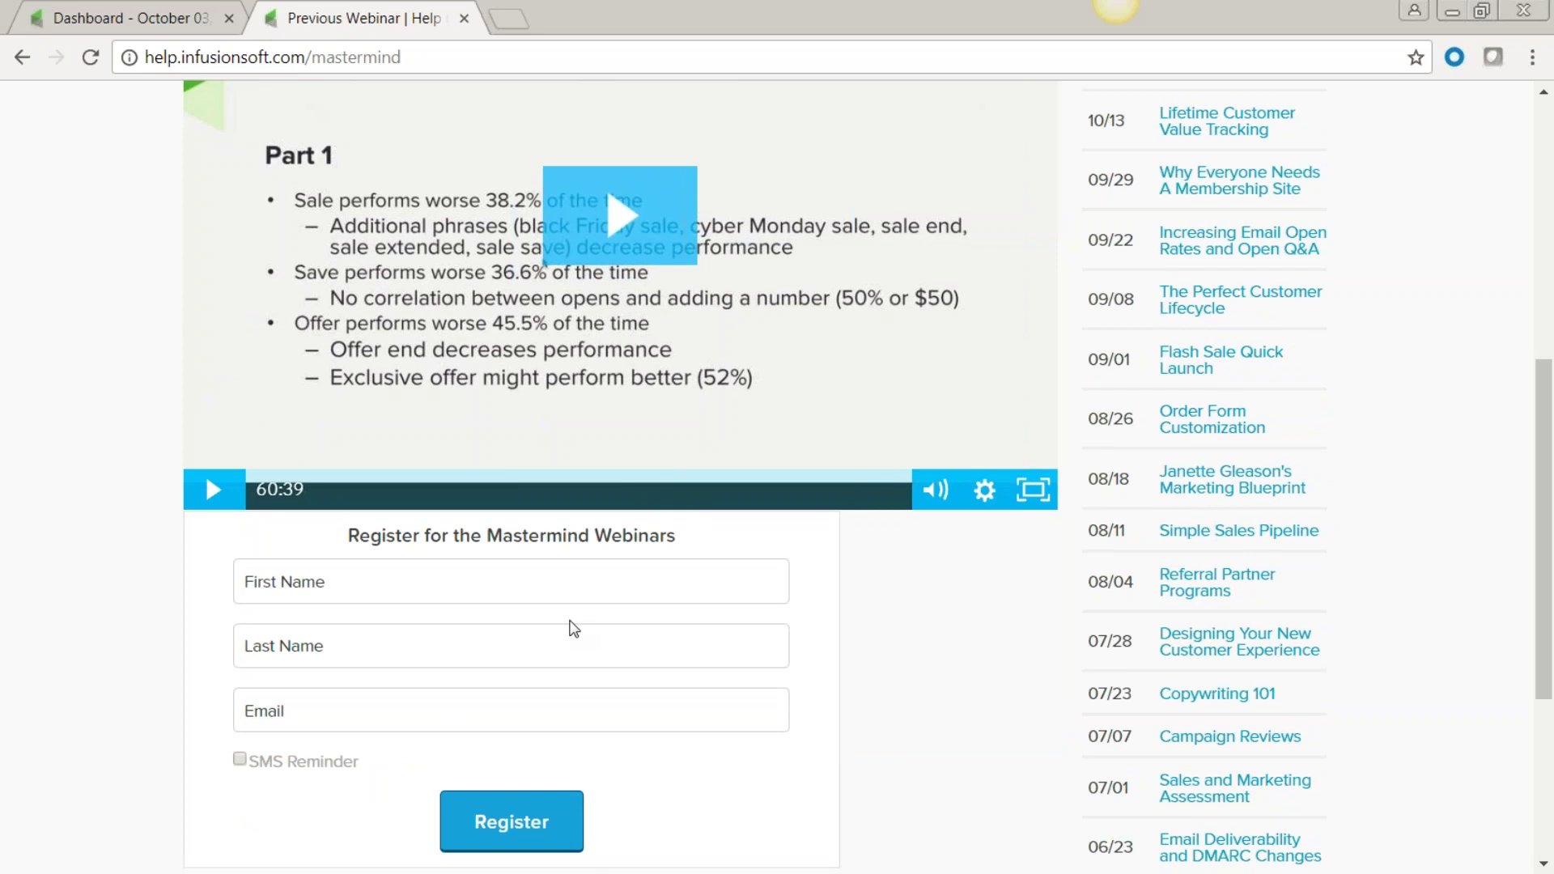
scroll(573, 629, up, 8)
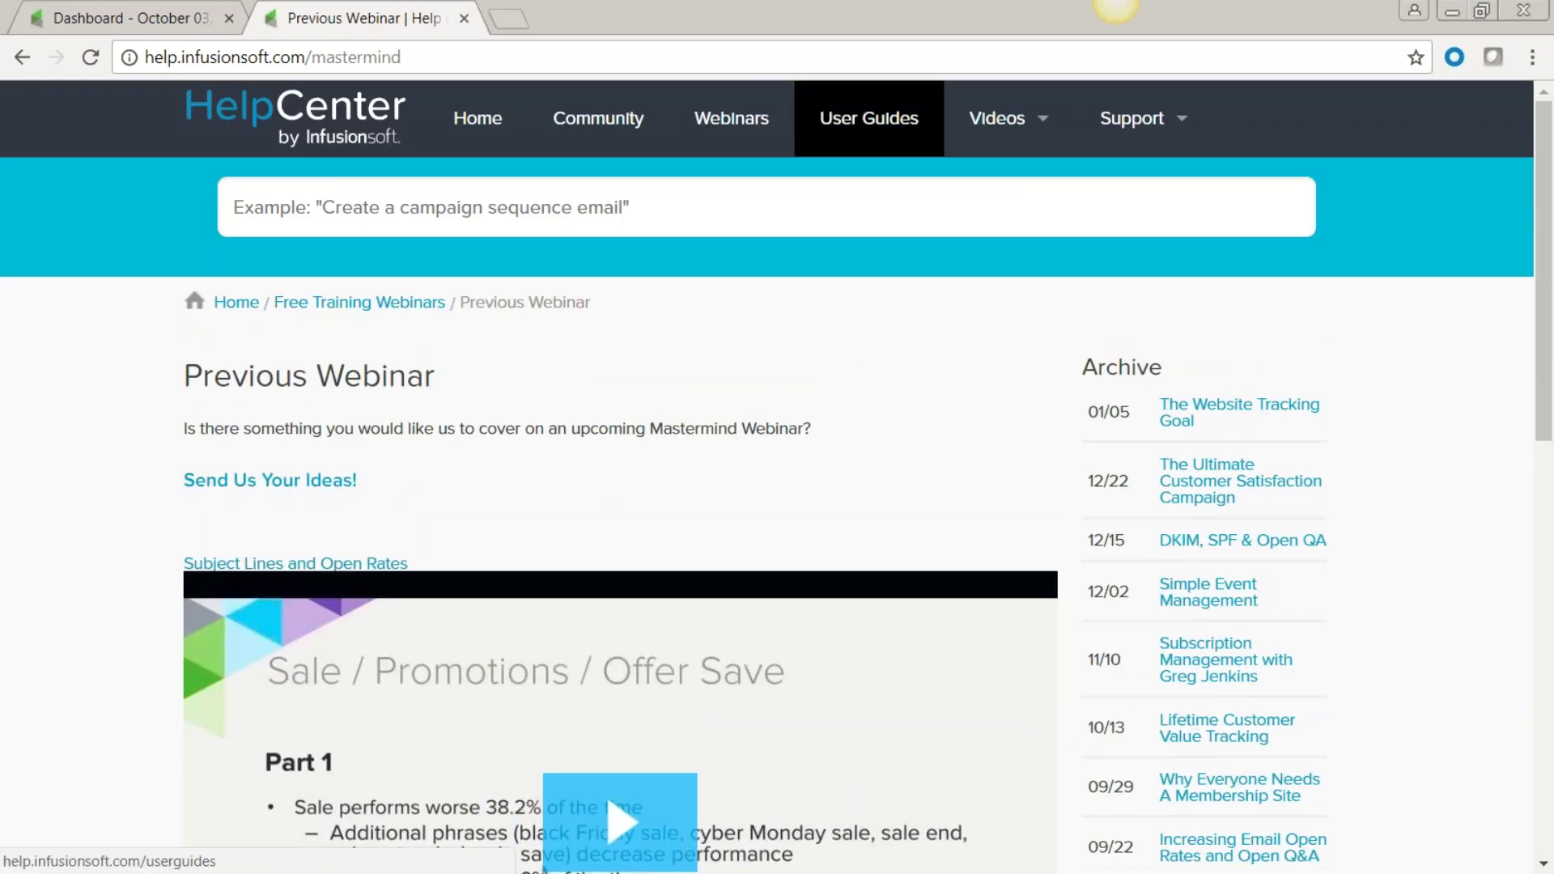
Go through User Guides, Sell Online and Create an Order to the Create A Manual Order article.
click(870, 131)
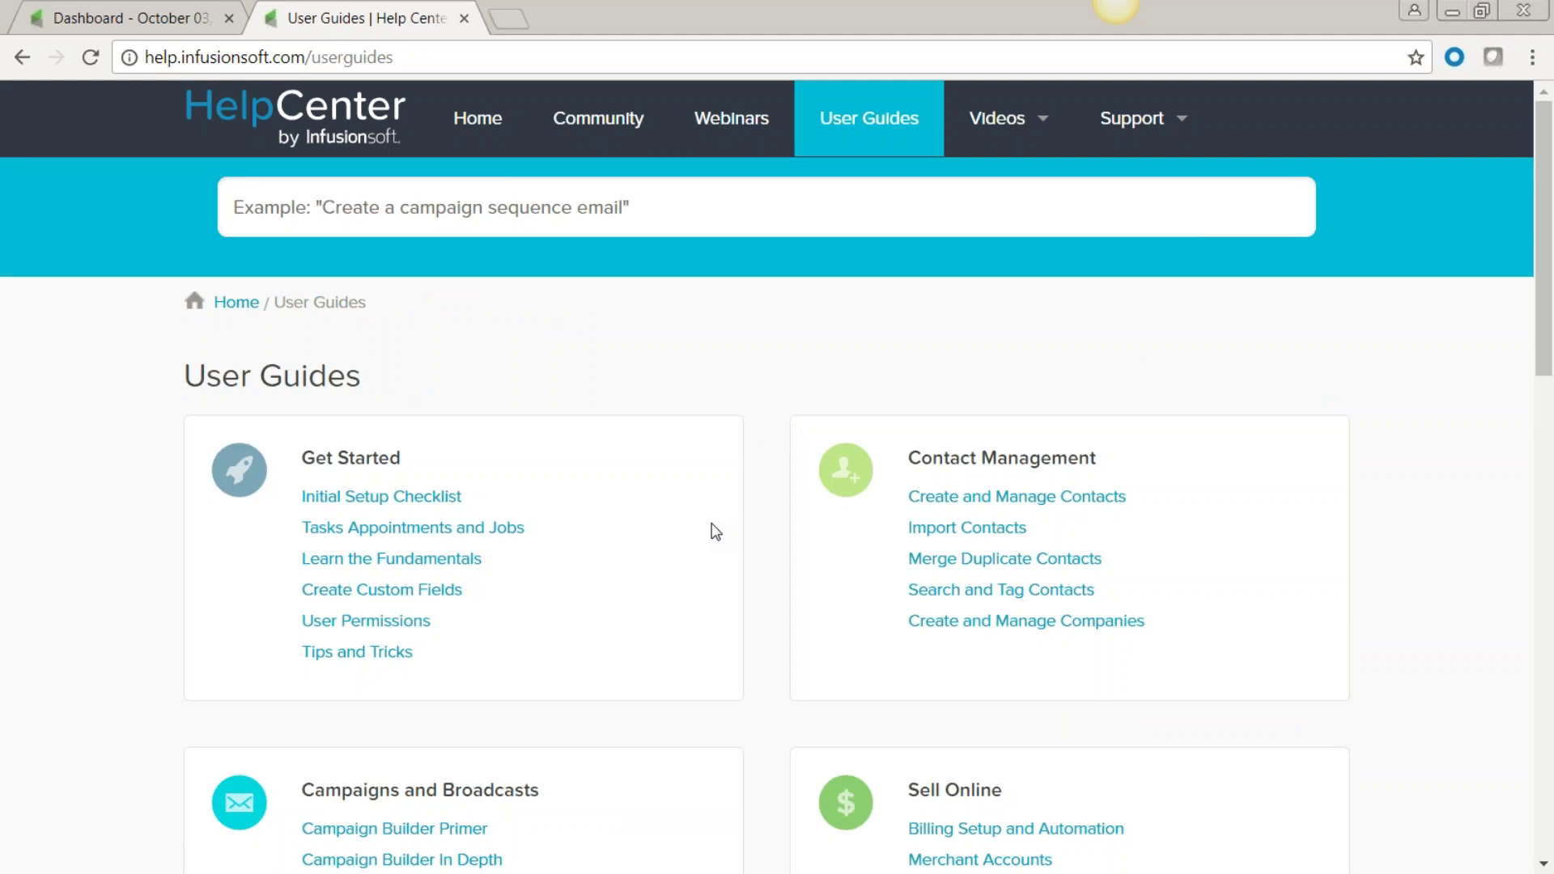
scroll(579, 655, down, 5)
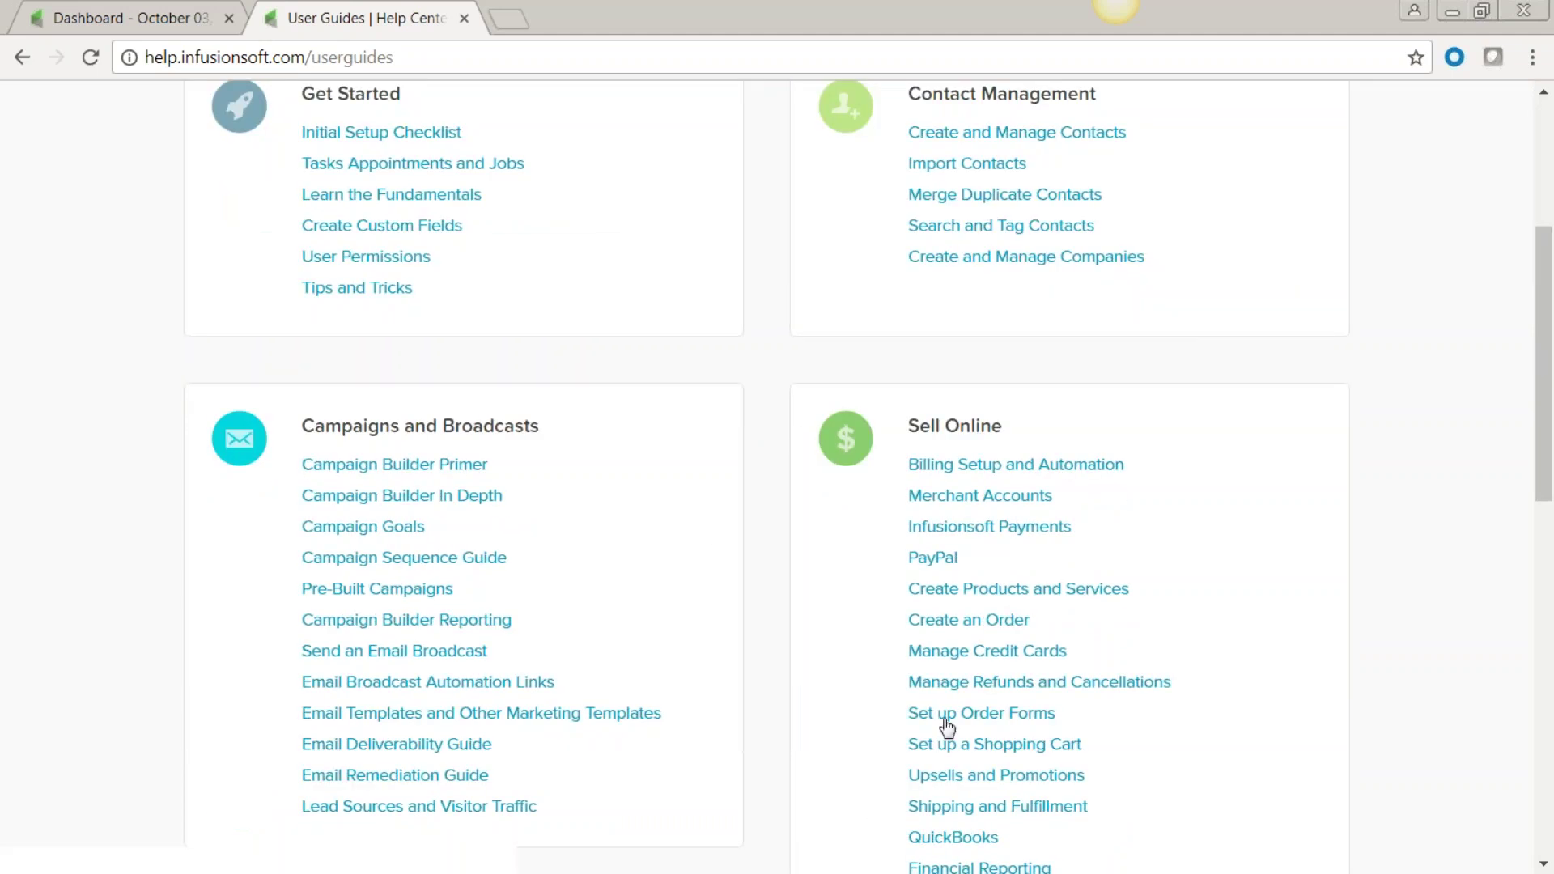
click(932, 619)
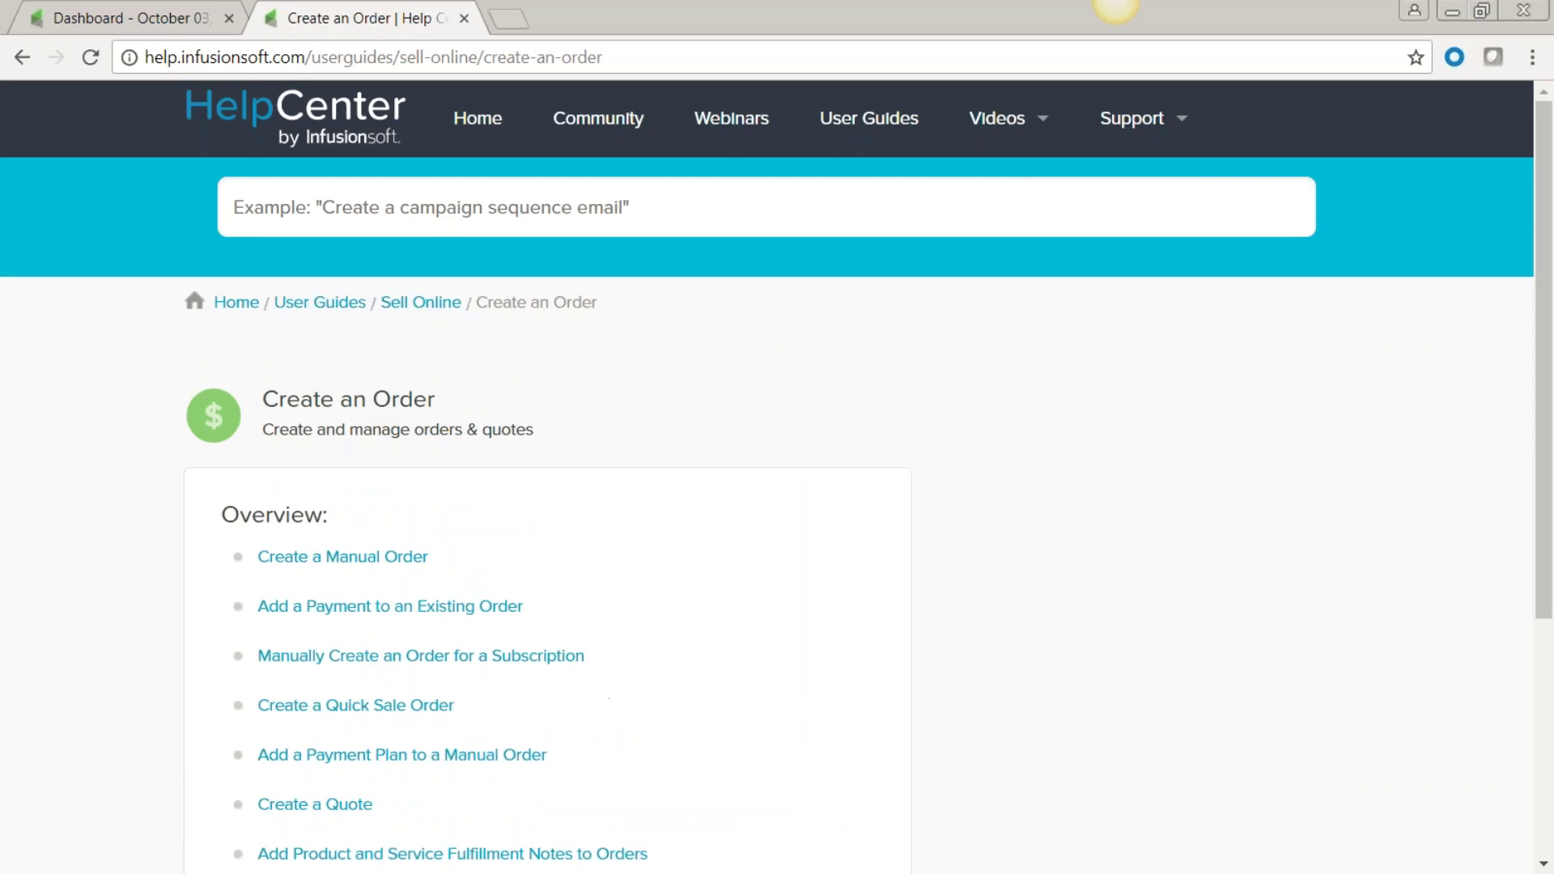
click(350, 559)
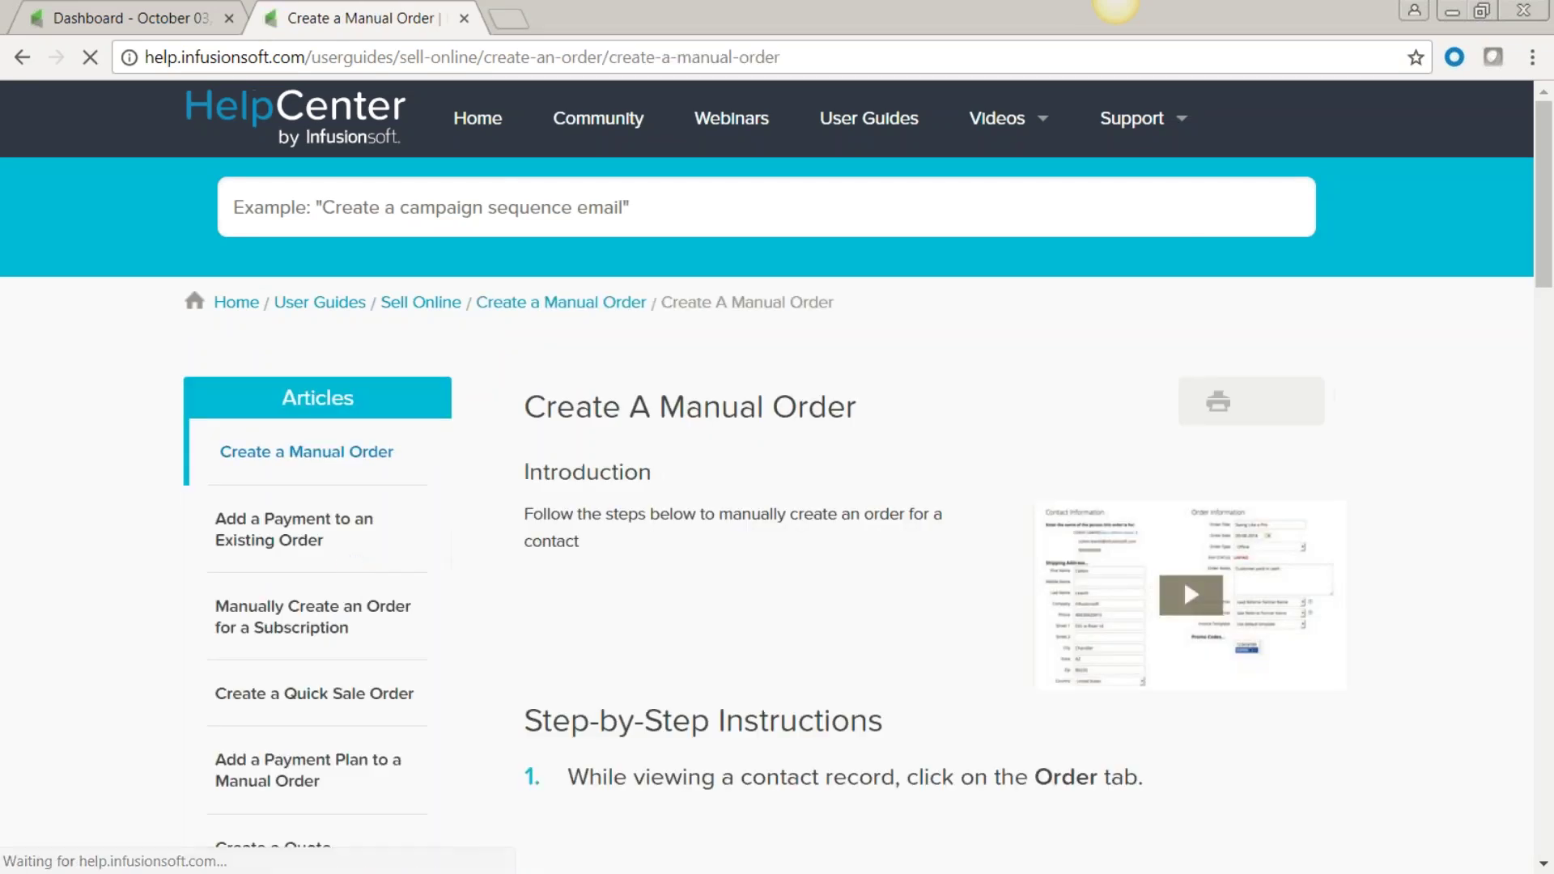
scroll(813, 546, down, 6)
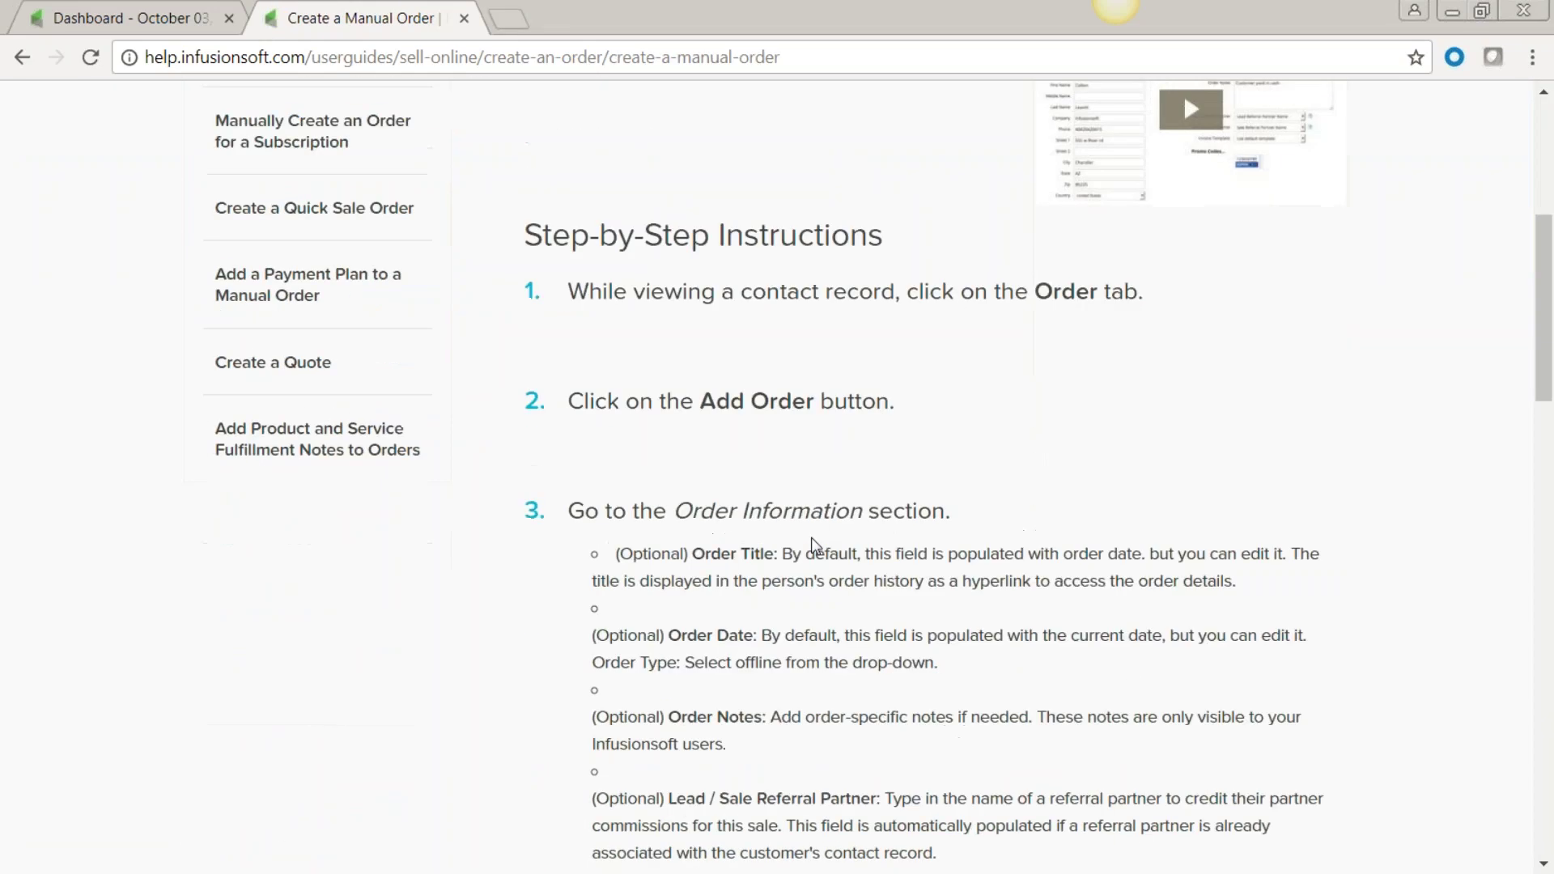
scroll(726, 556, down, 8)
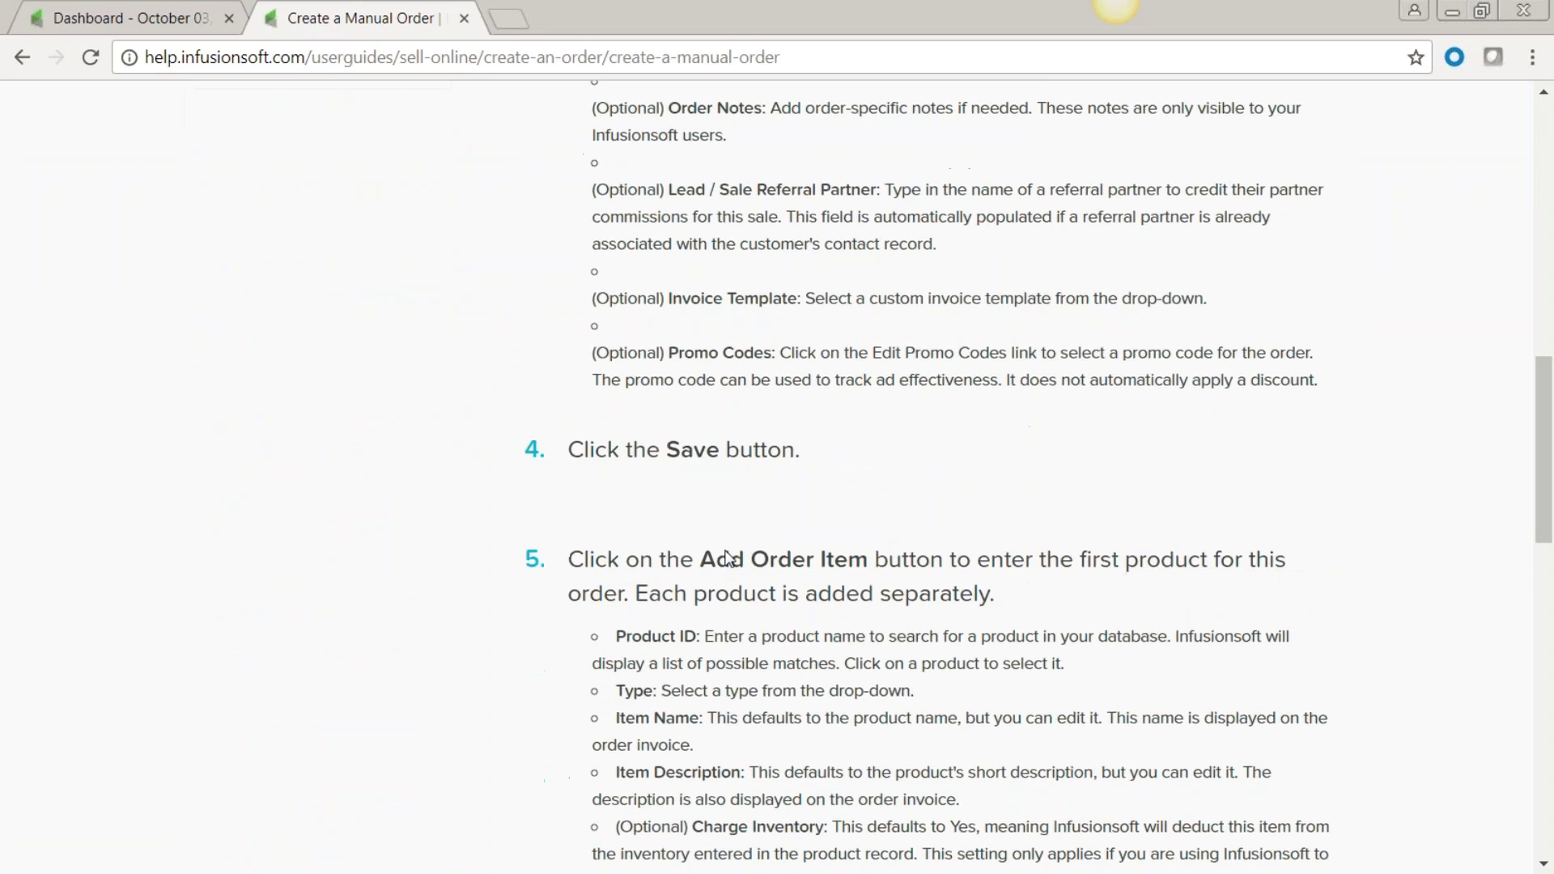
scroll(726, 556, up, 13)
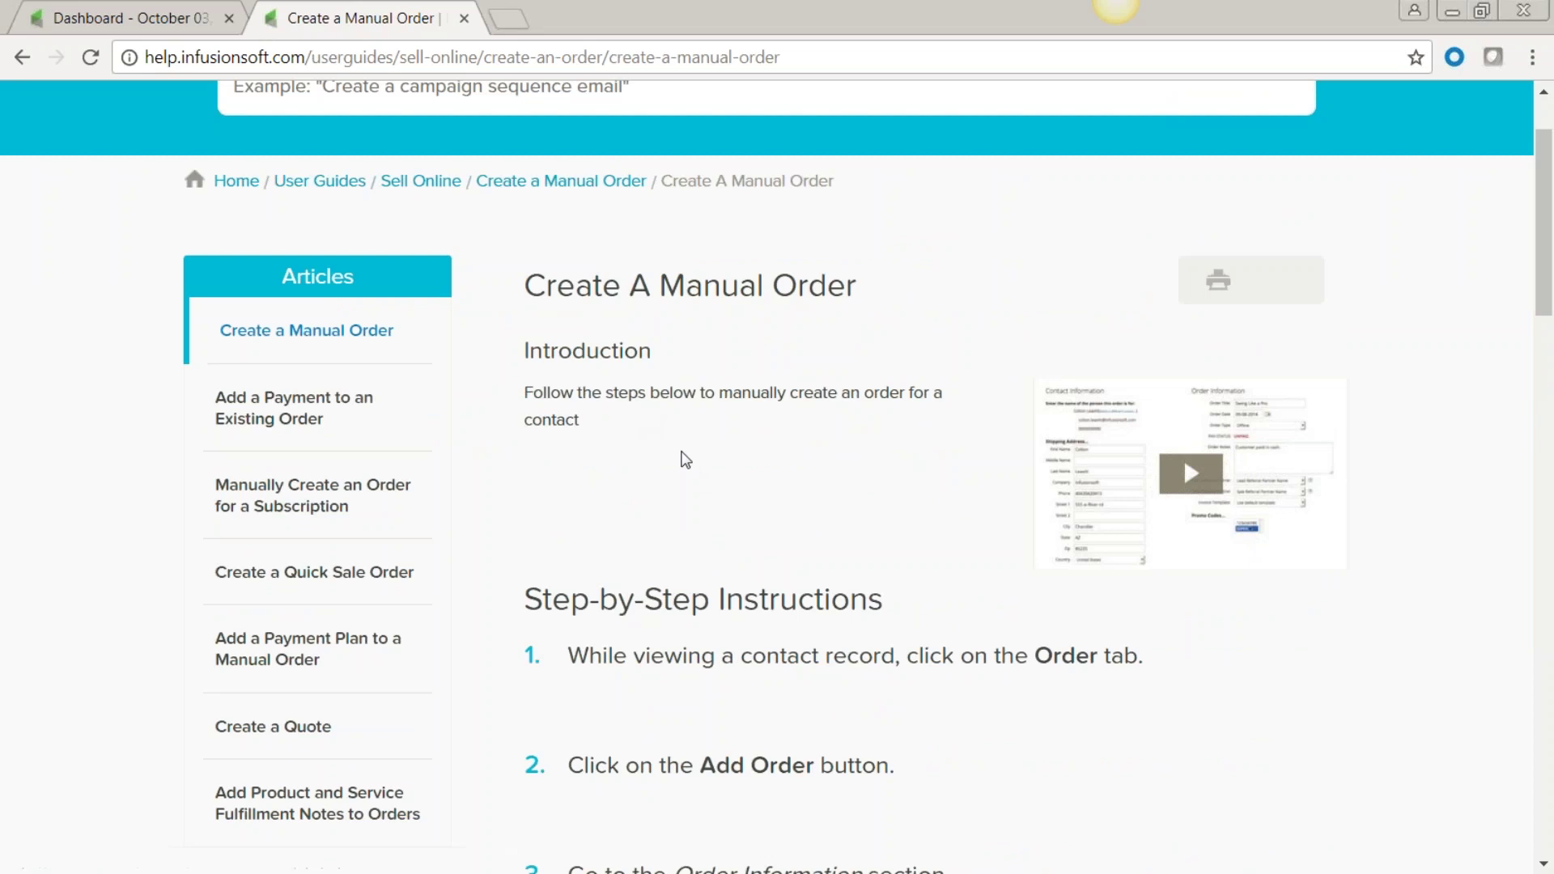
scroll(680, 453, up, 2)
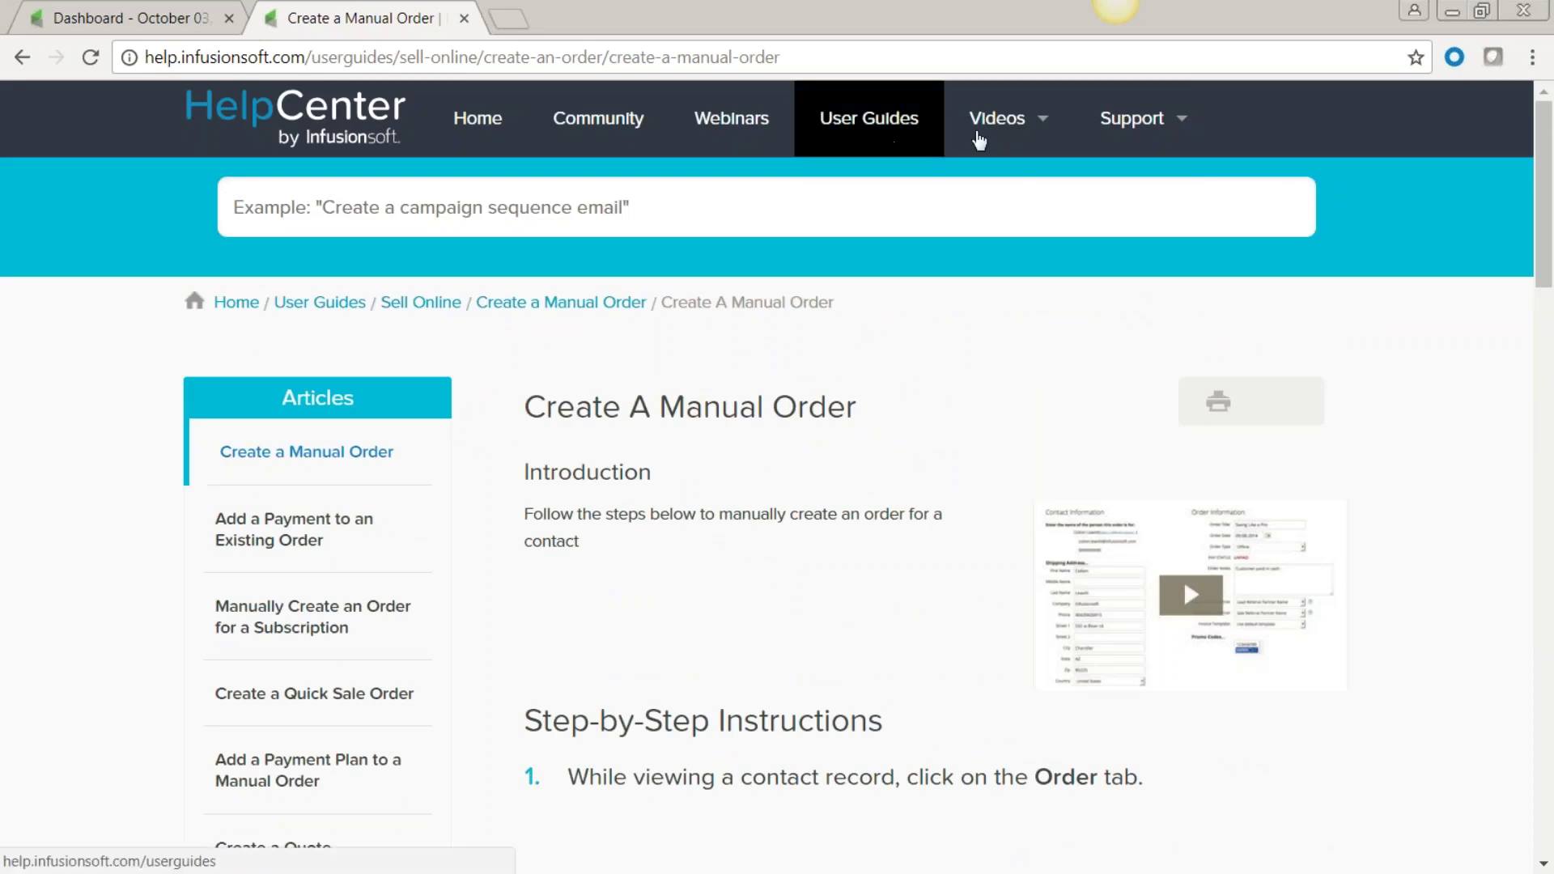
mouse_move(1033, 134)
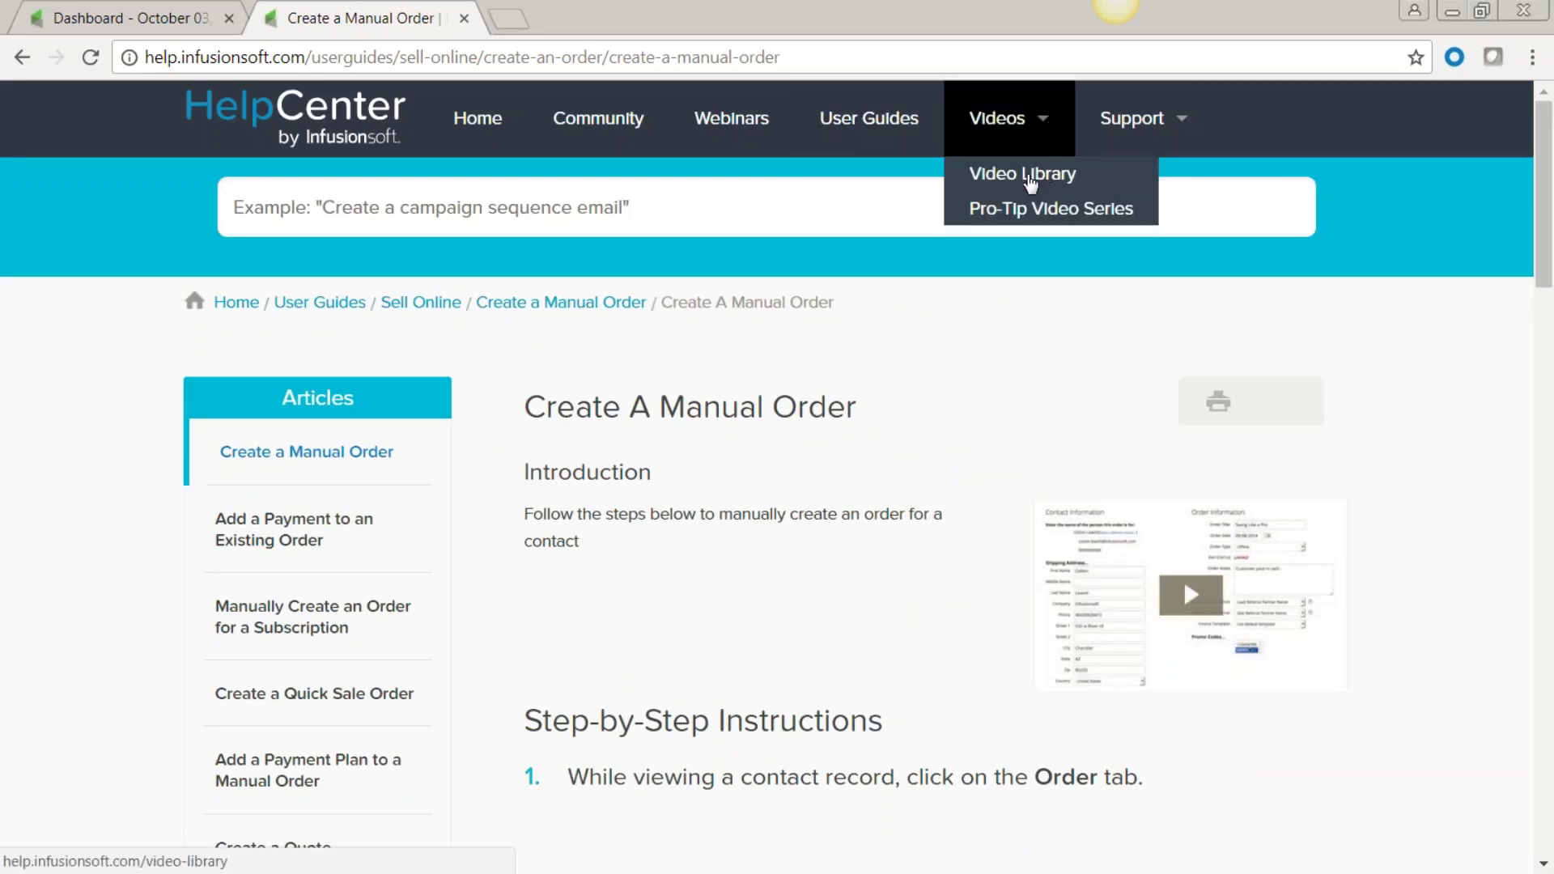
Open the Video Library, play the Manage Tags video, then close the player.
click(1024, 175)
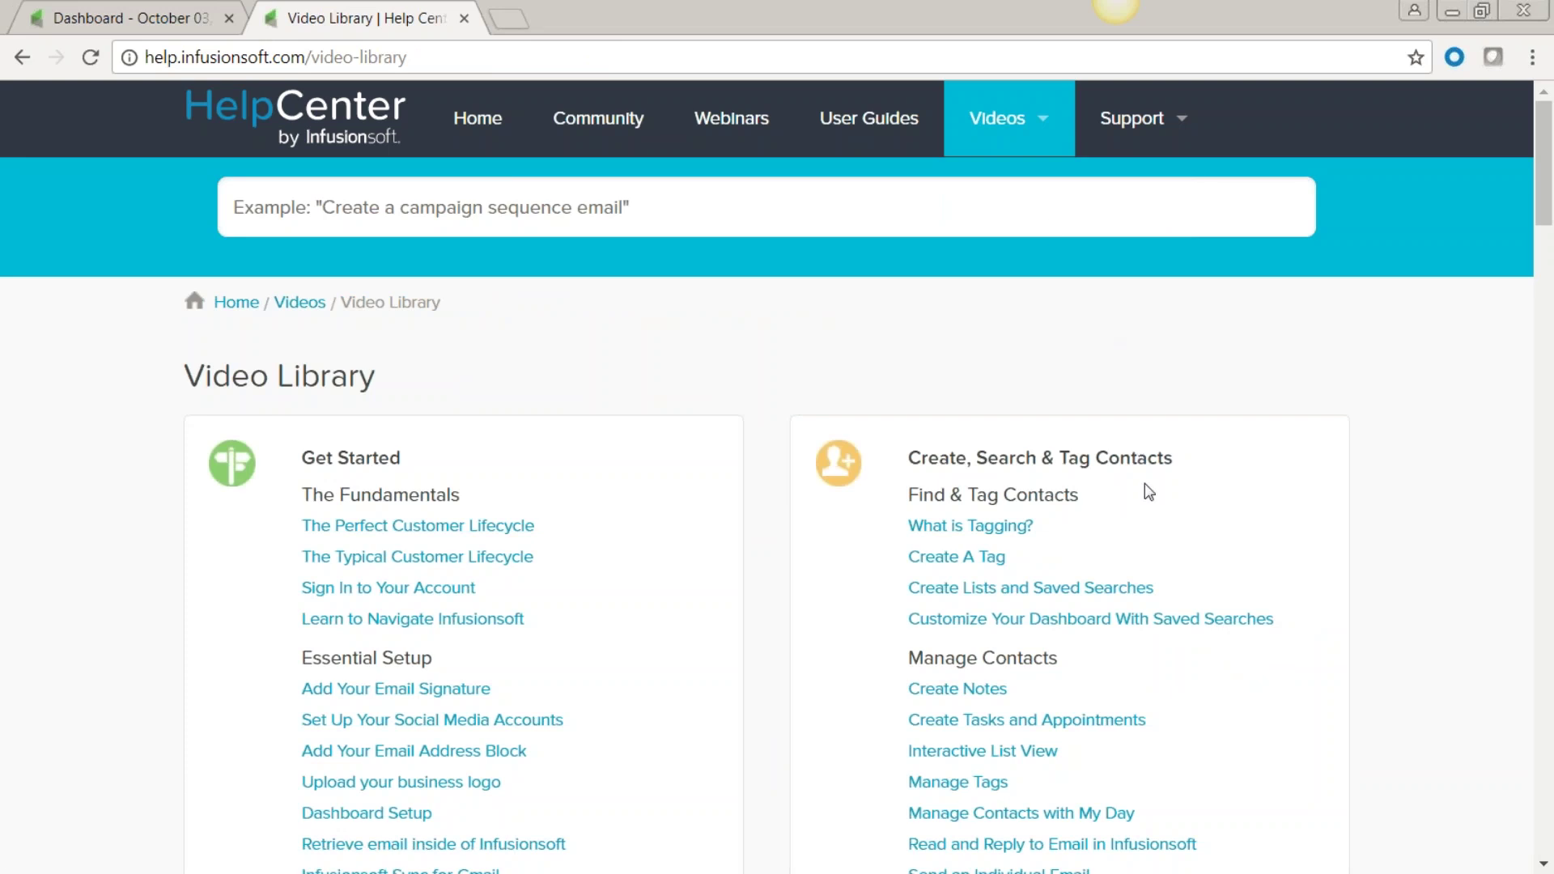
scroll(1159, 496, down, 5)
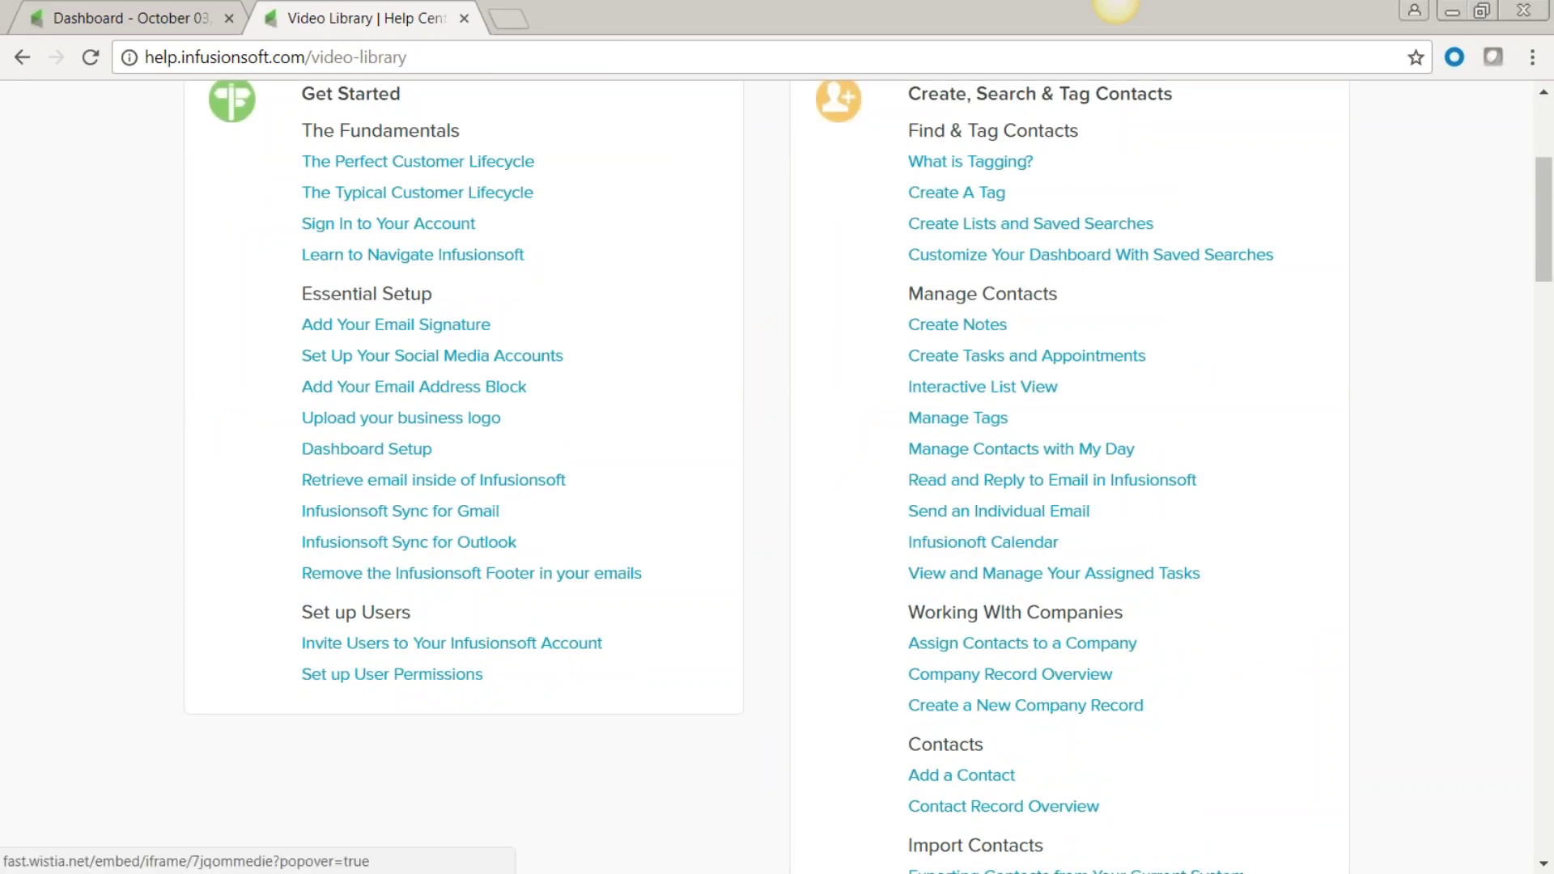
click(932, 421)
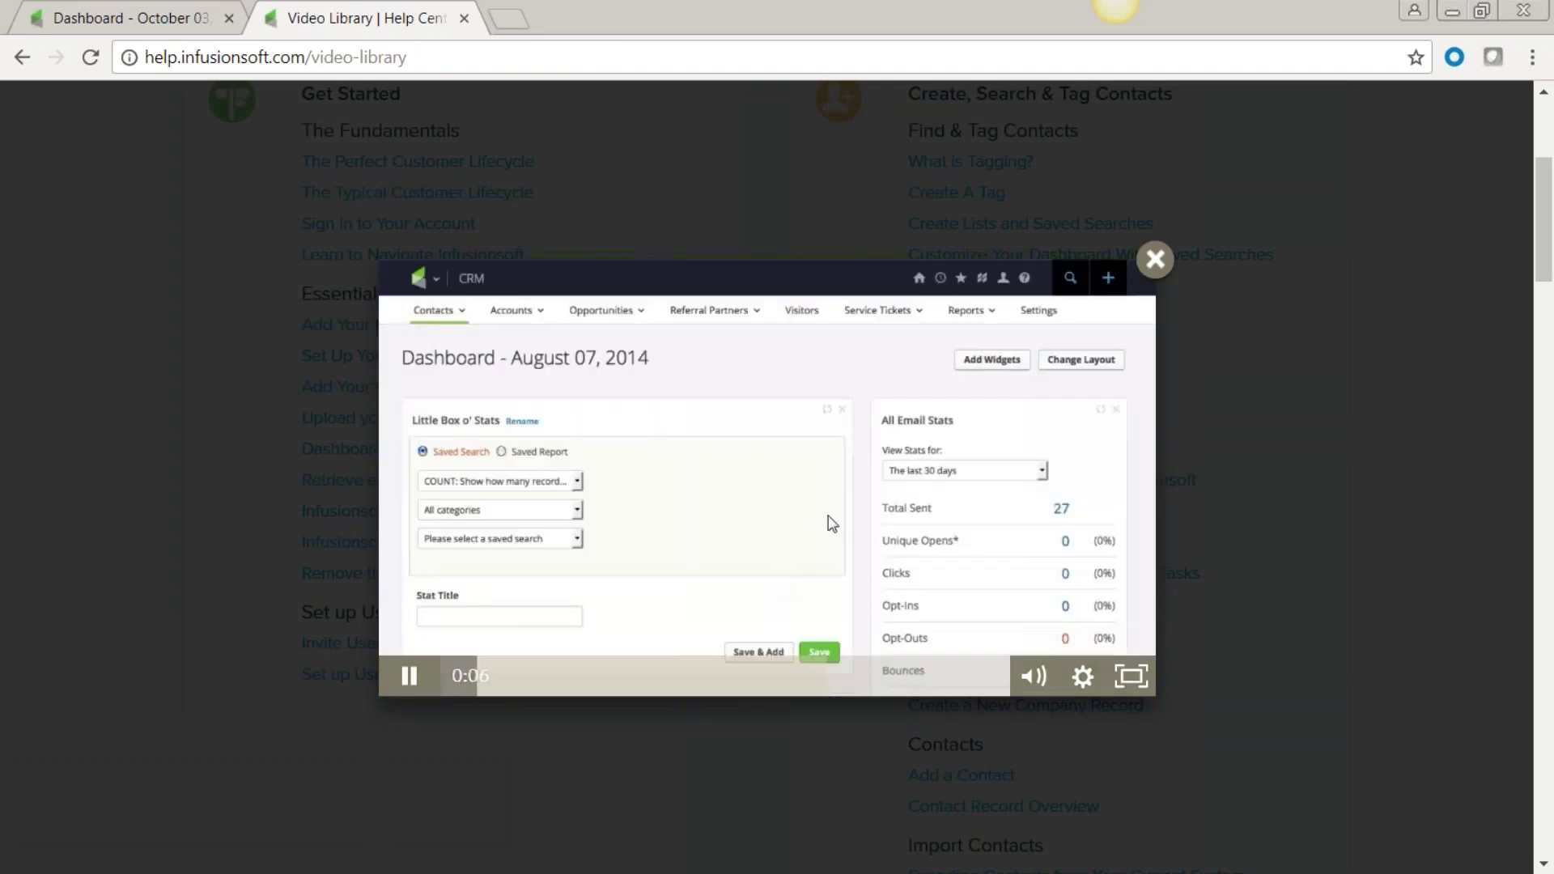
key(Escape)
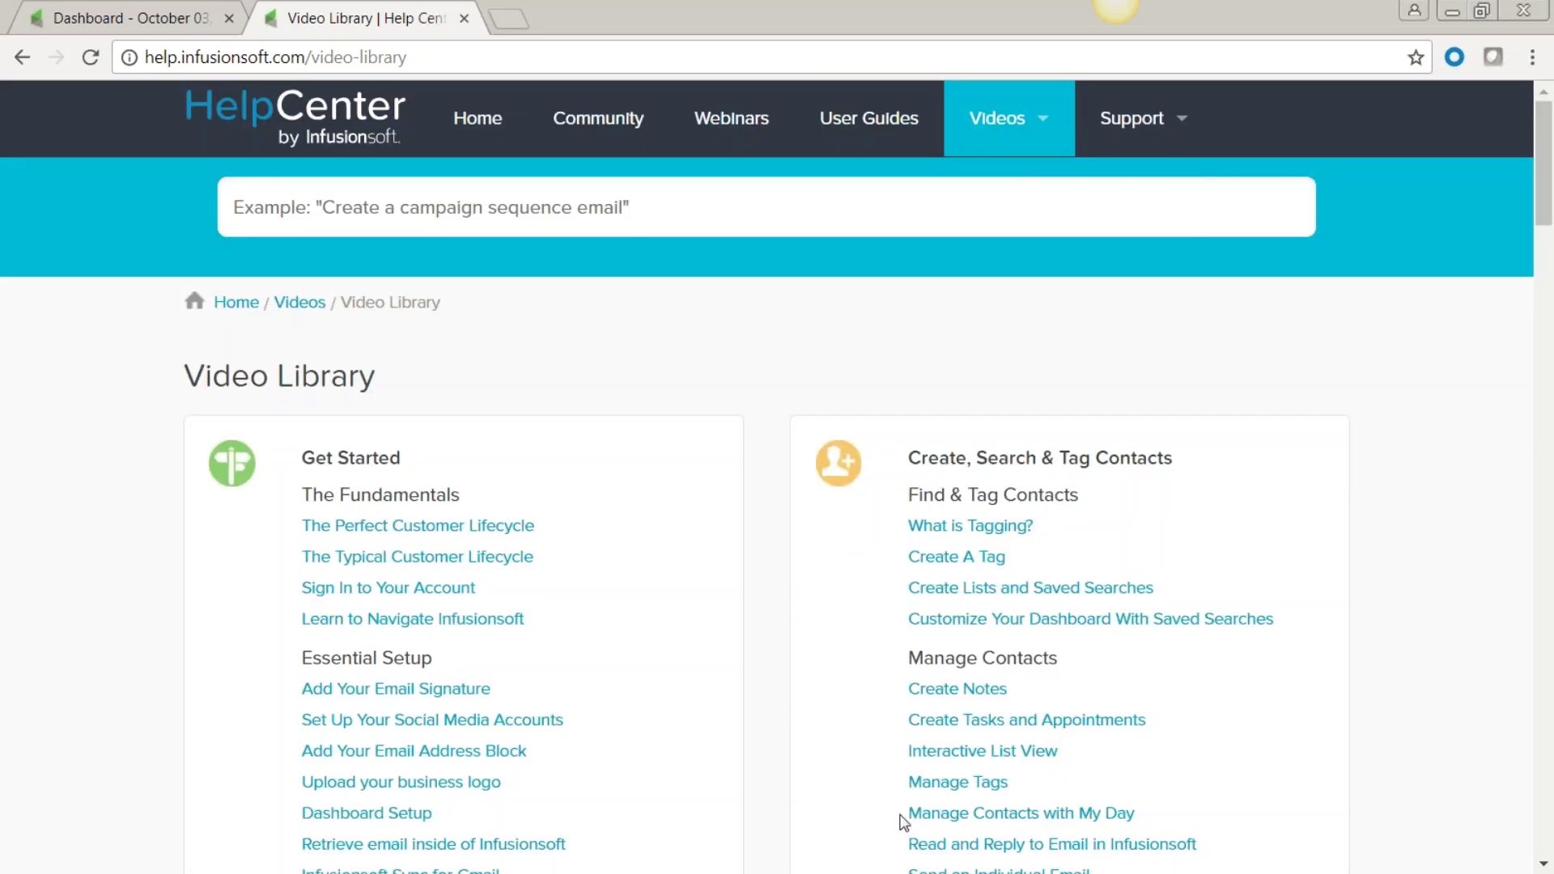
mouse_move(1044, 128)
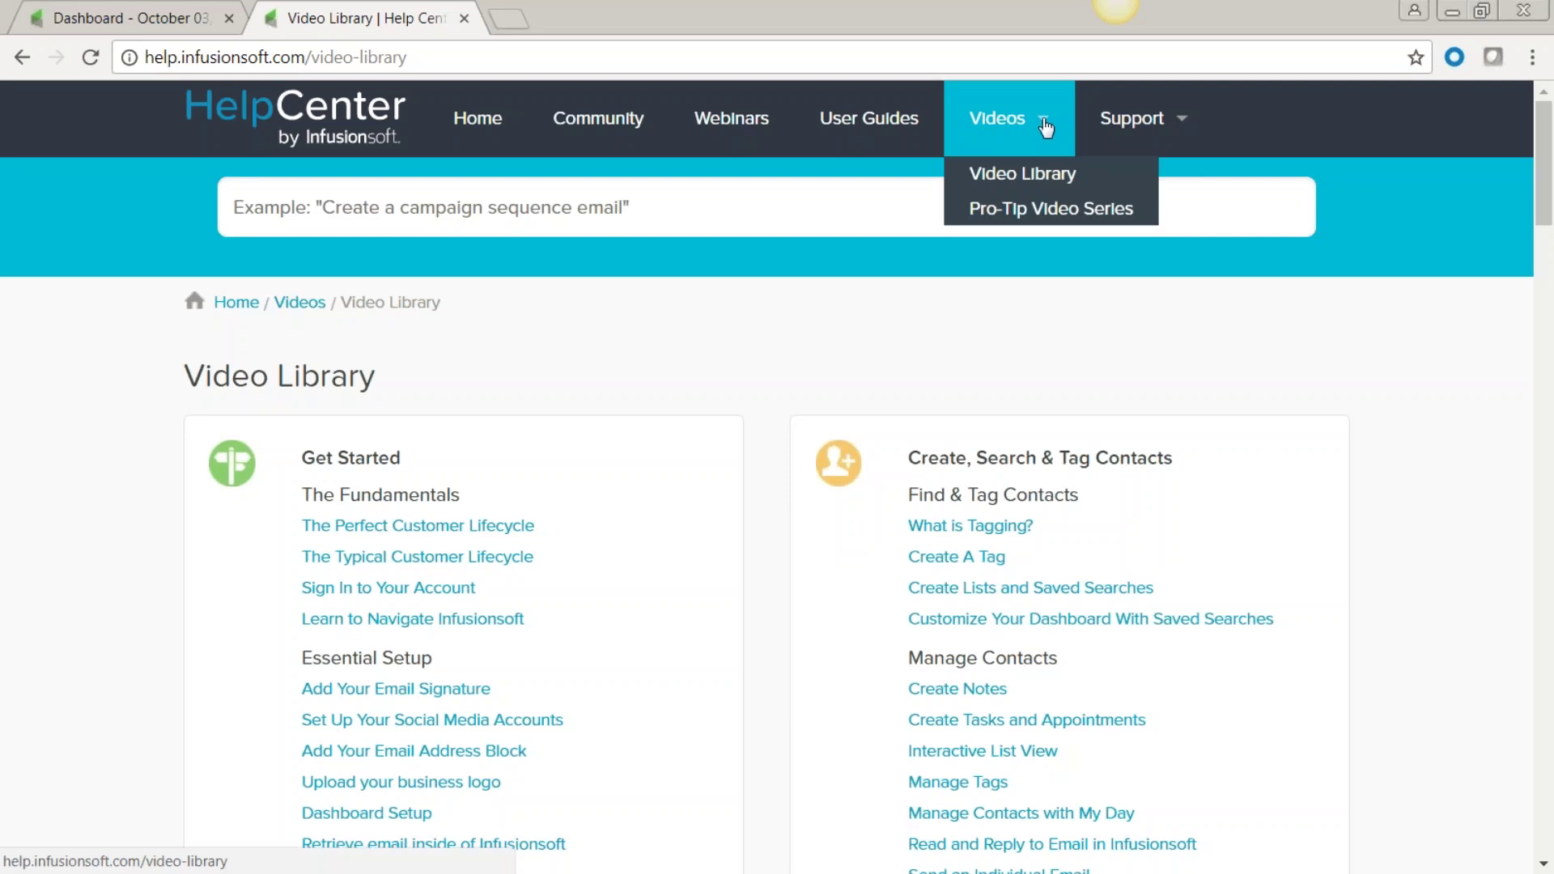
Browse the Pro-Tip Video Series tiles such as Campaign Timers and Decision Diamonds.
click(1040, 212)
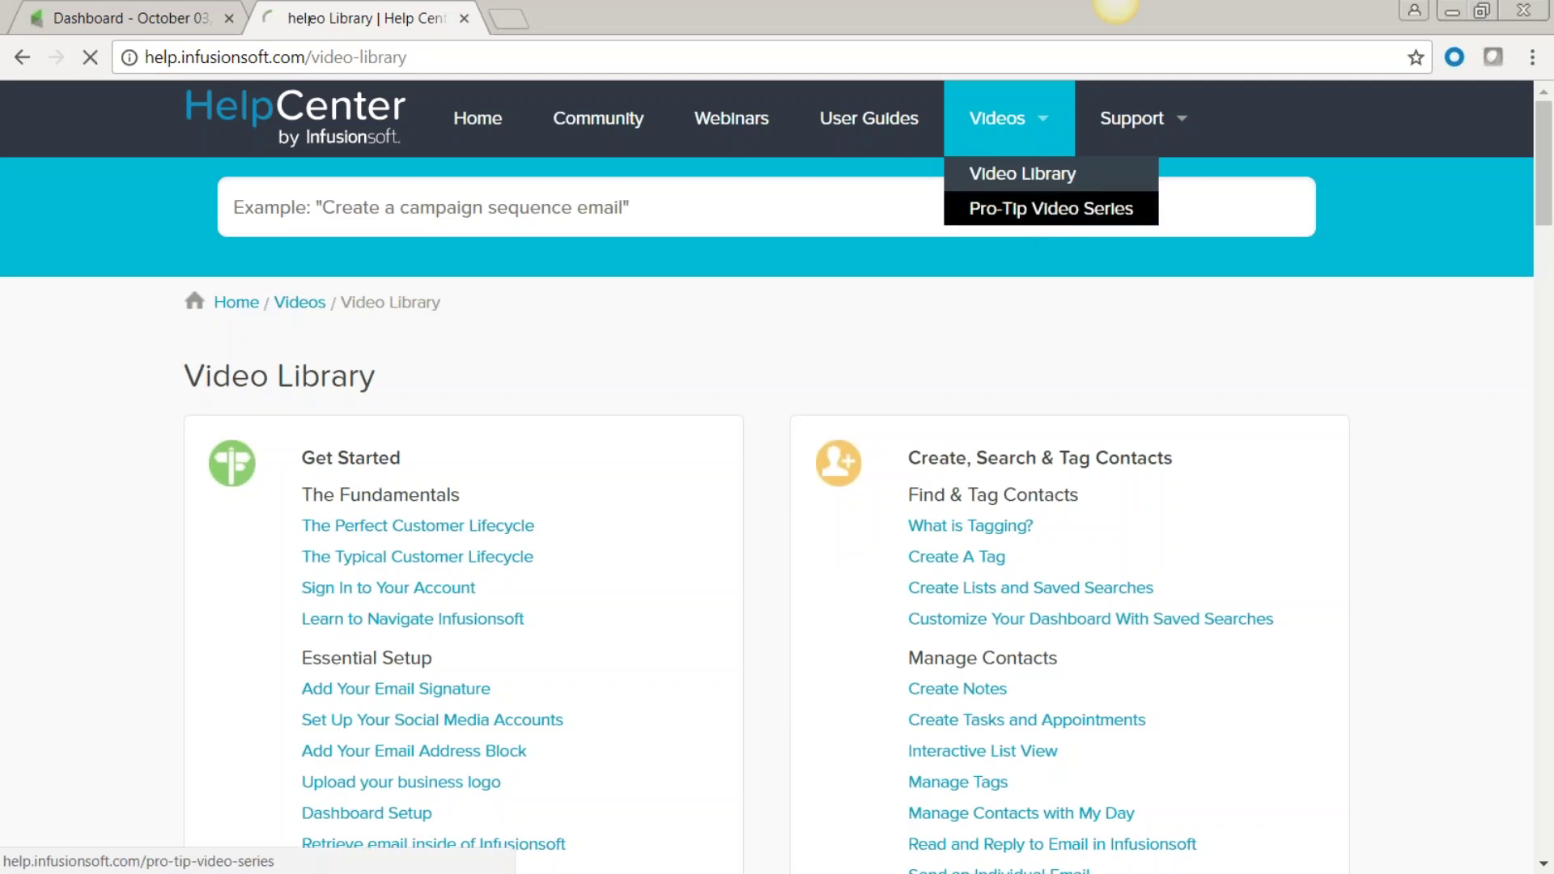
scroll(773, 722, down, 3)
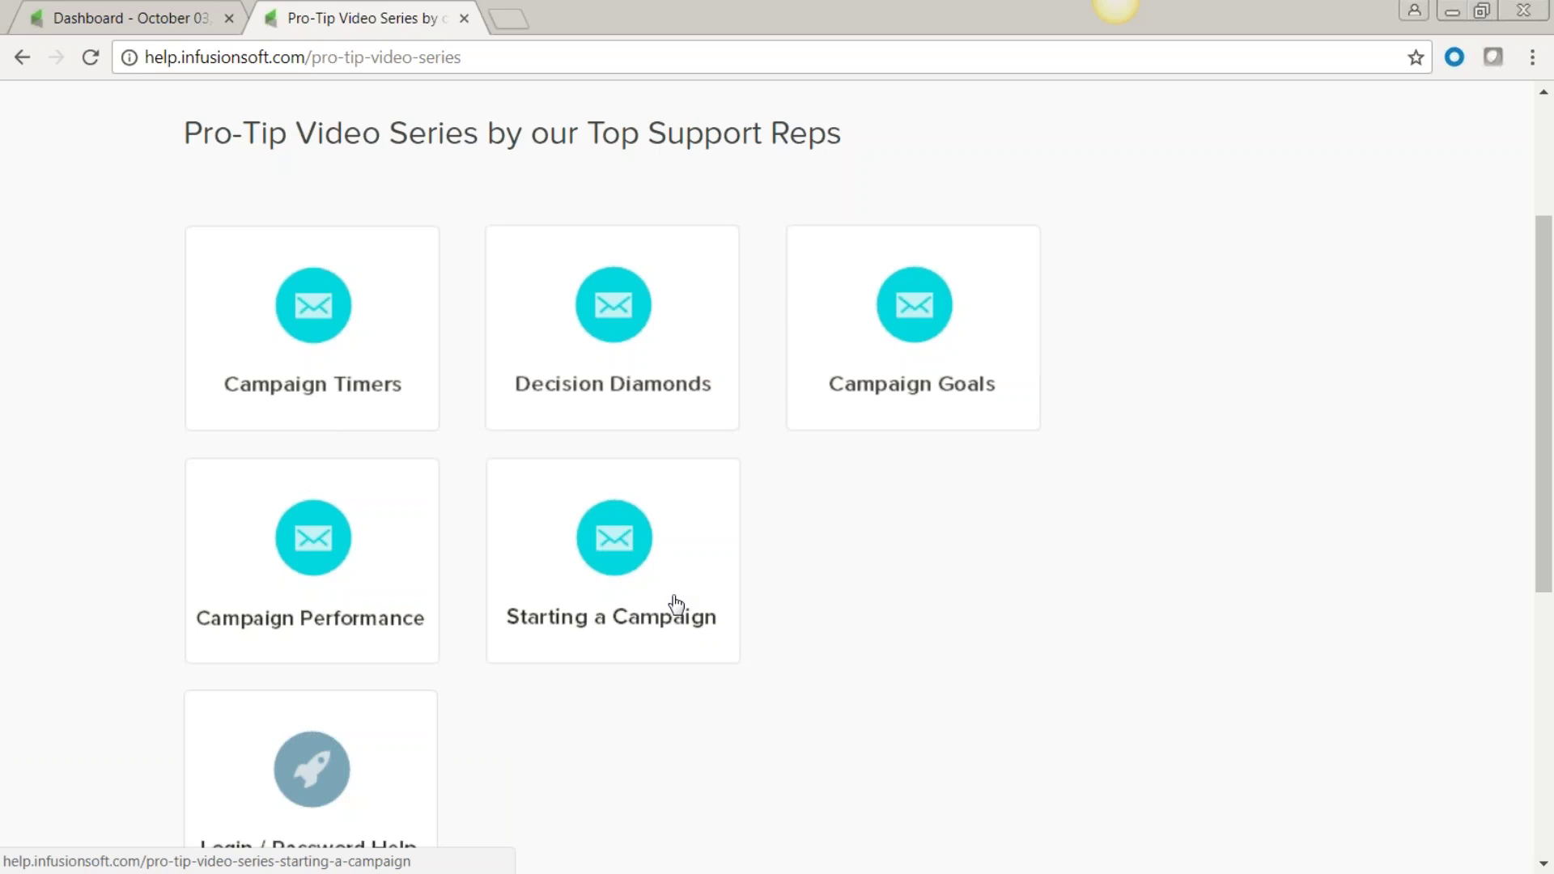
scroll(874, 591, down, 3)
scroll(880, 591, down, 3)
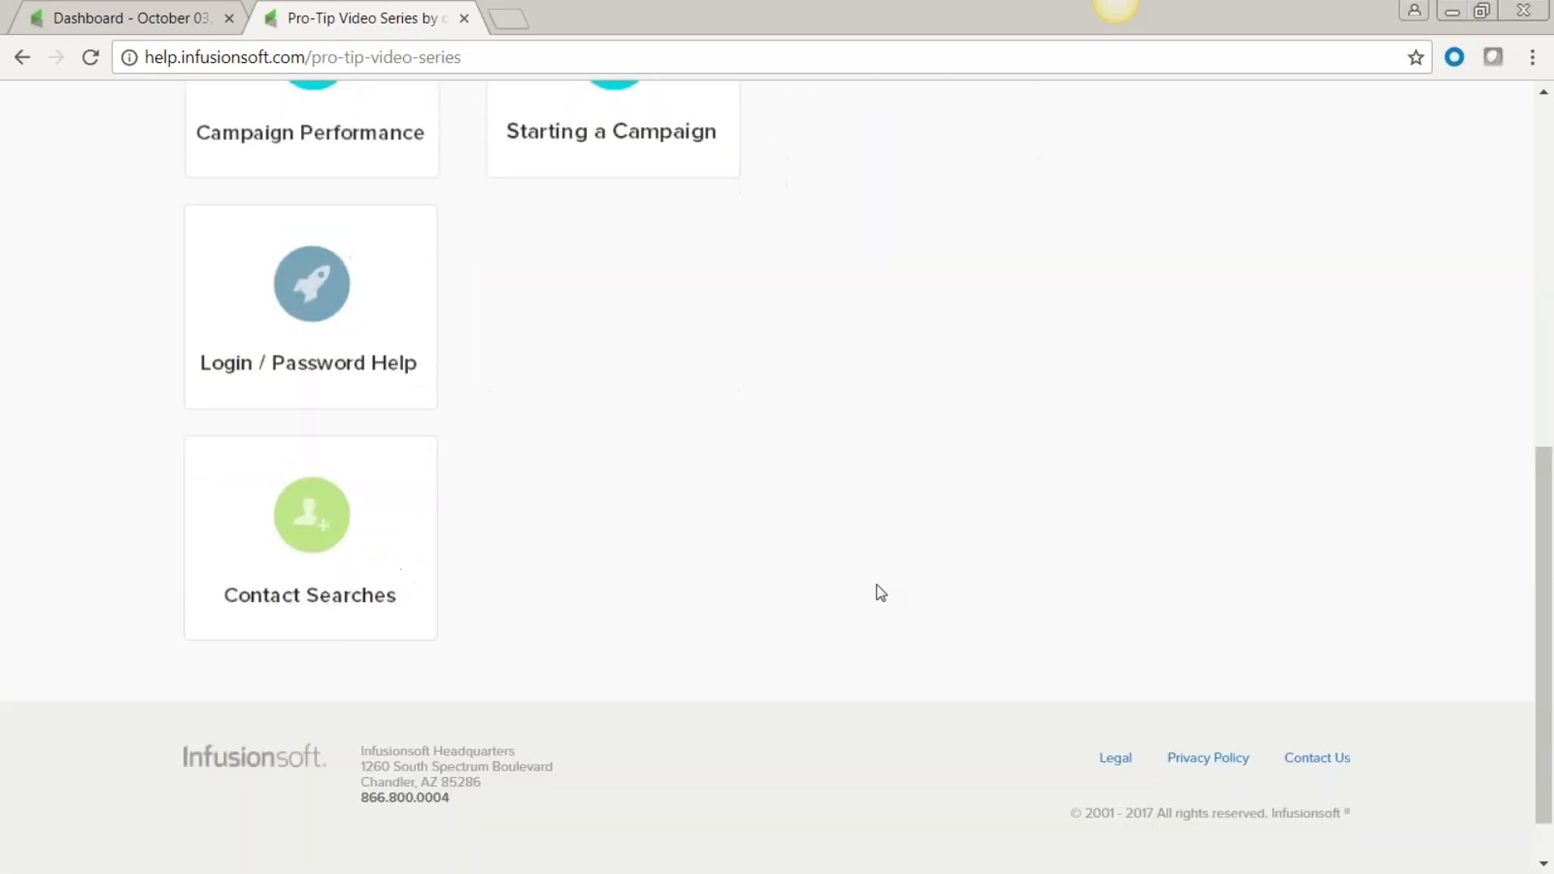
scroll(878, 591, up, 8)
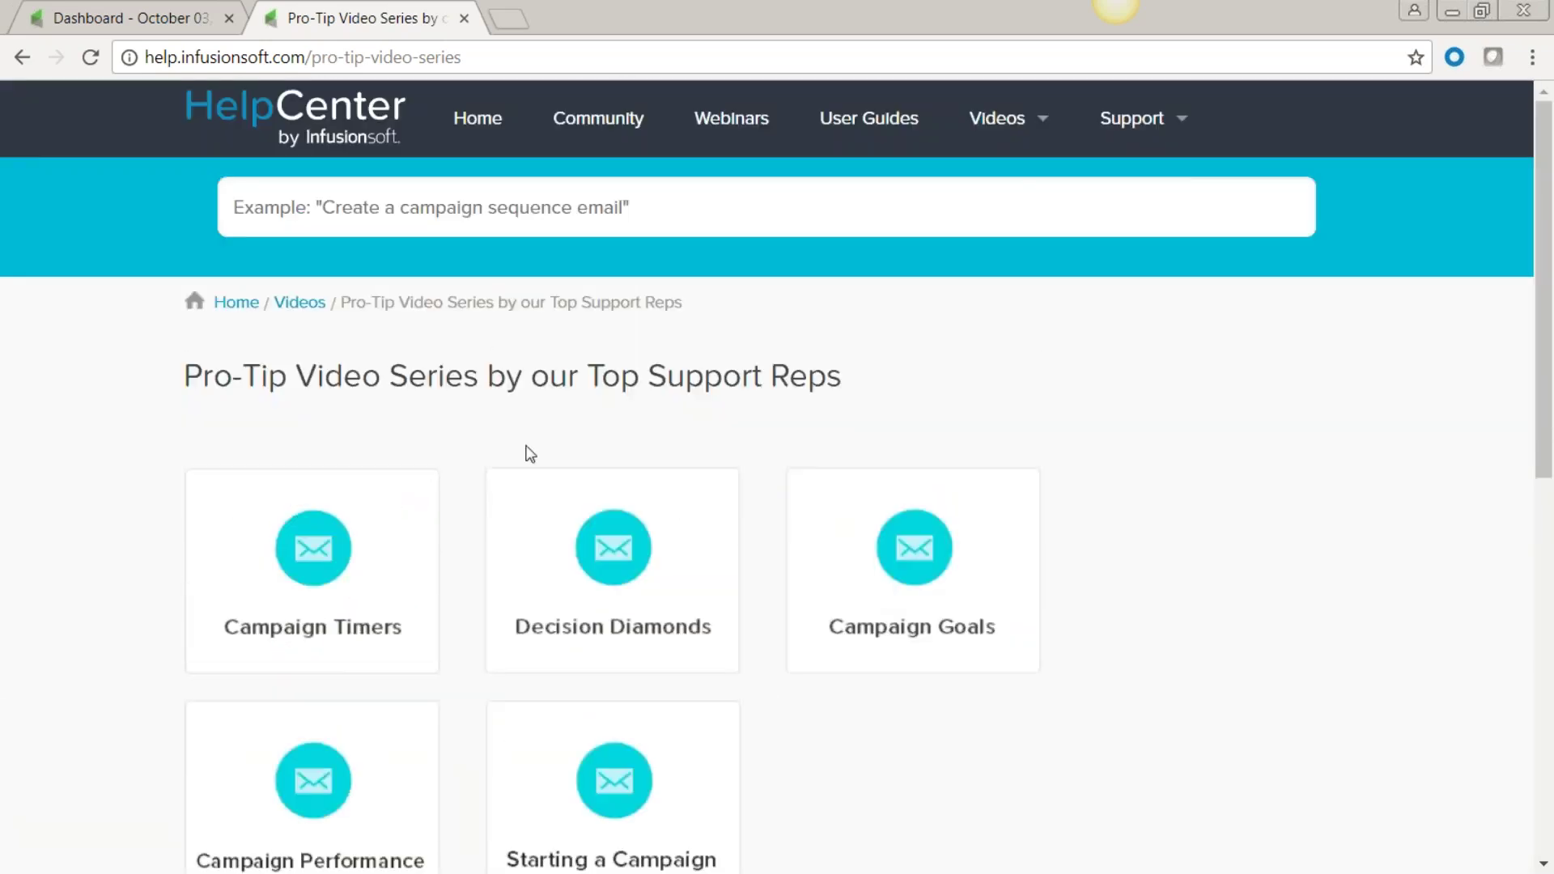
mouse_move(1182, 121)
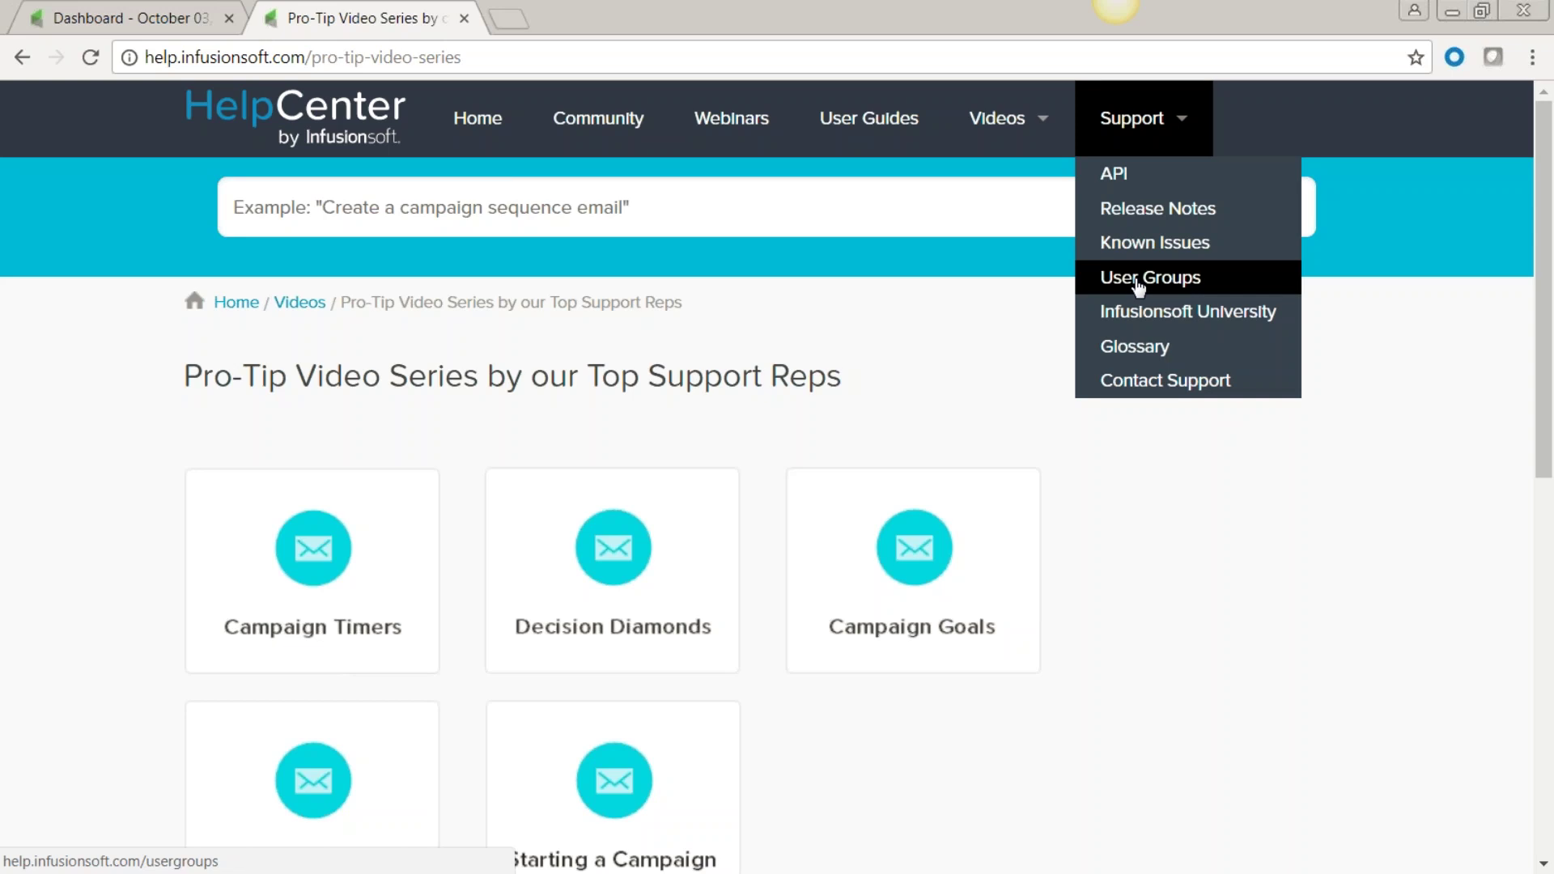
Open the Business Heroes User Groups page and scroll through its community description and registration form.
click(1138, 280)
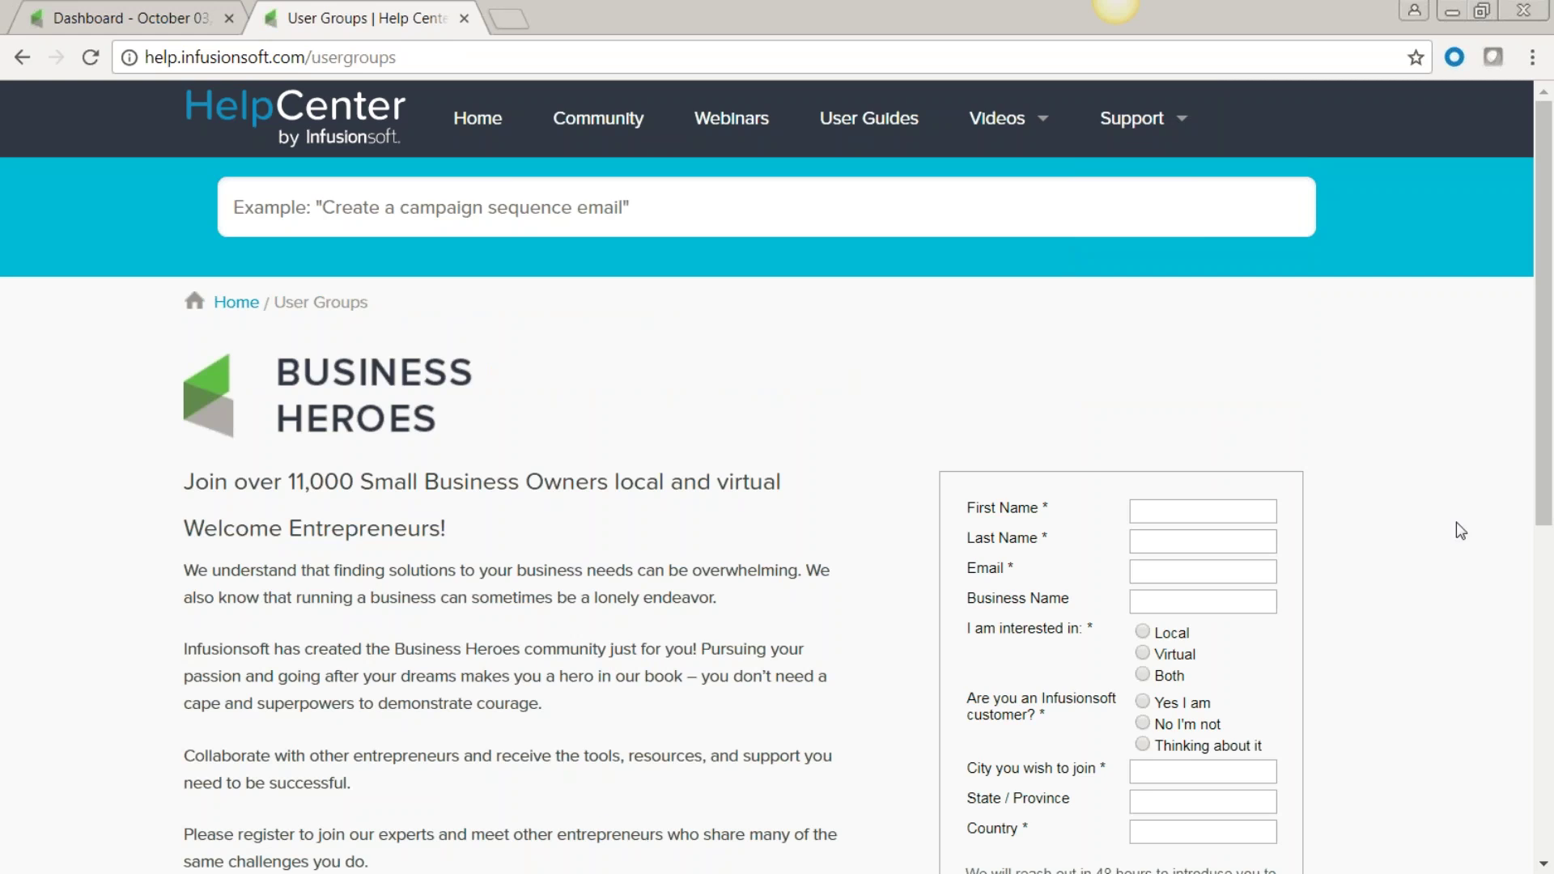
scroll(1255, 664, down, 5)
scroll(1249, 639, up, 3)
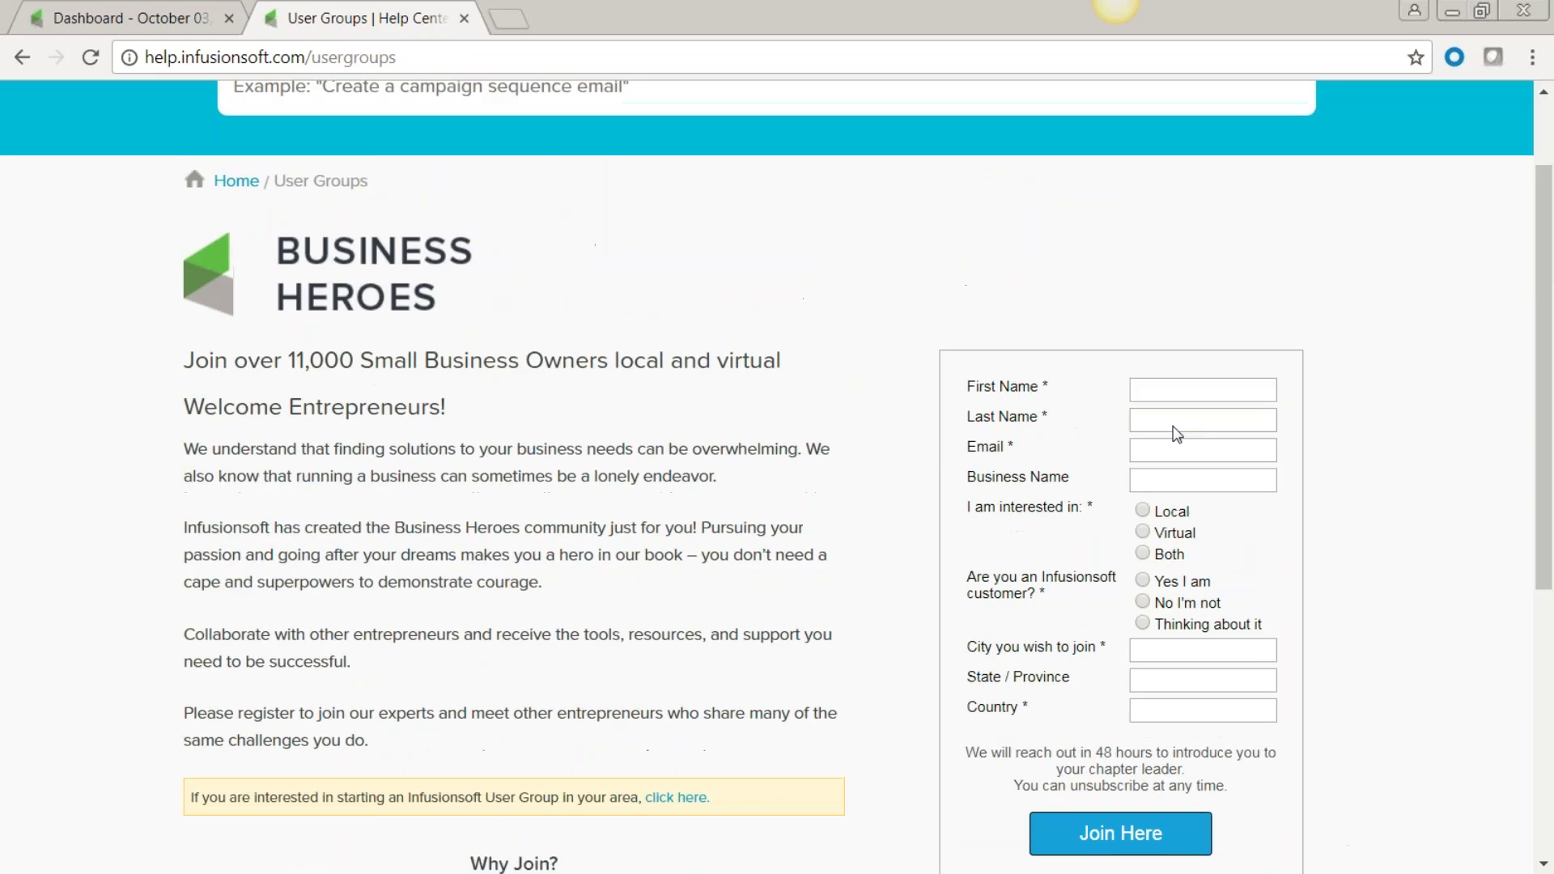
scroll(777, 486, down, 2)
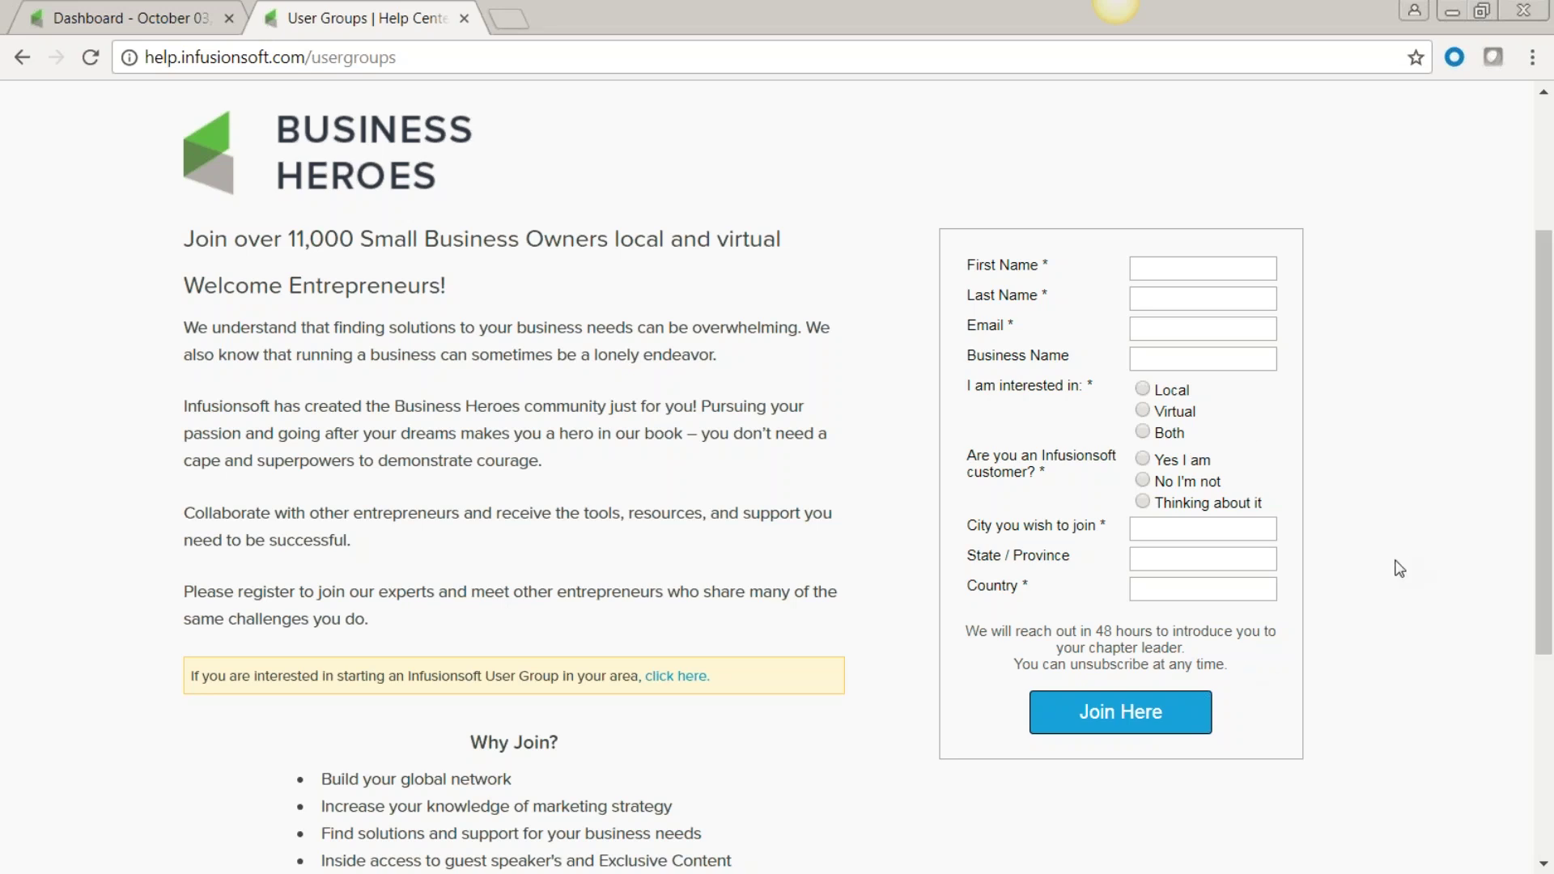
scroll(1400, 569, down, 3)
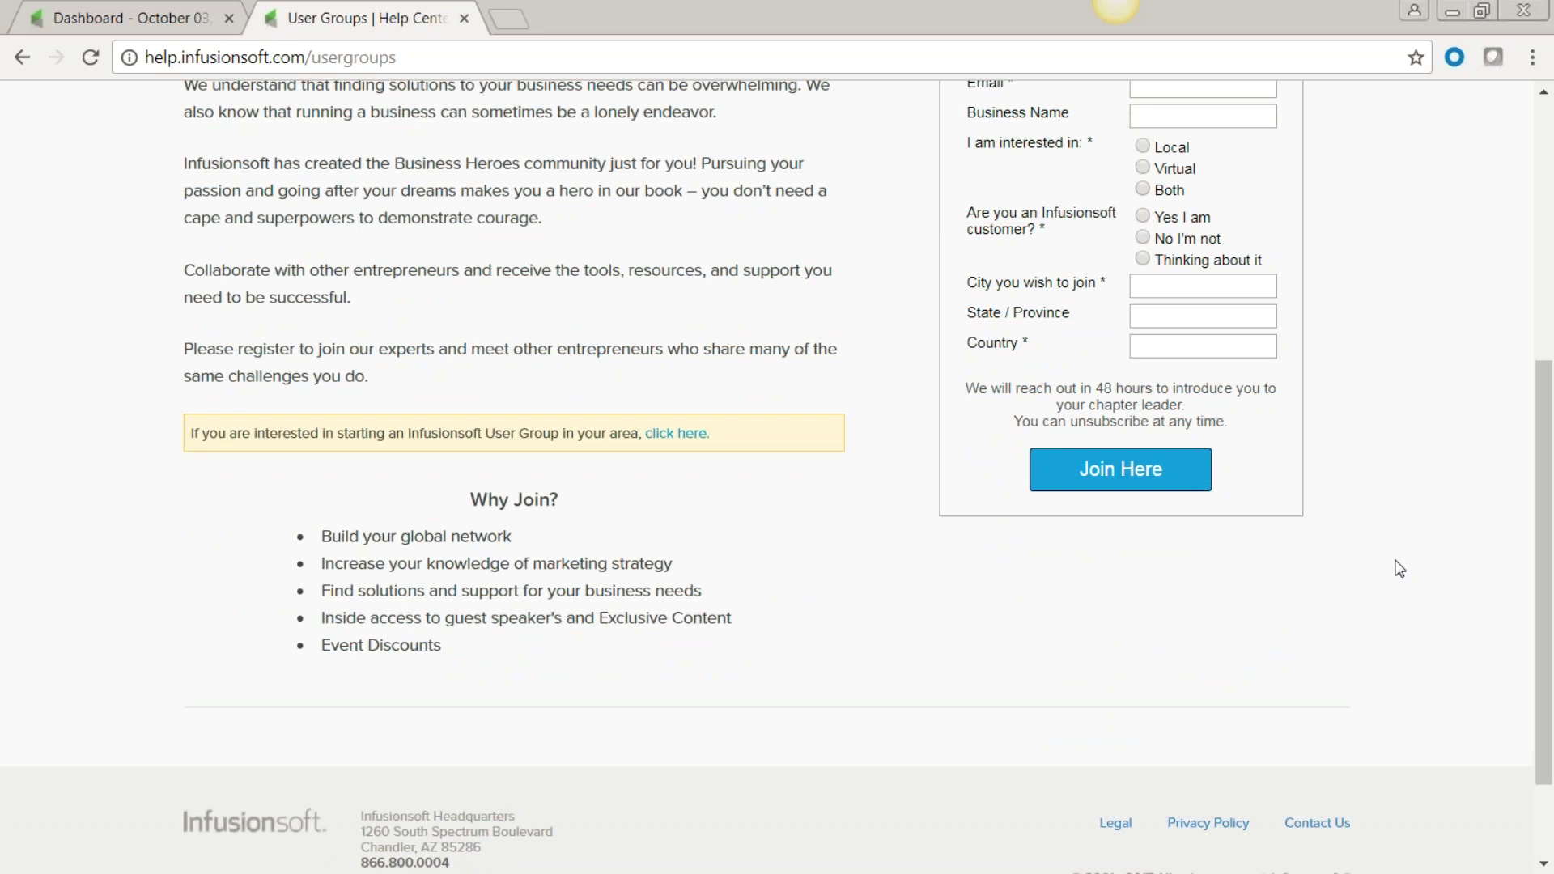
scroll(1377, 564, up, 3)
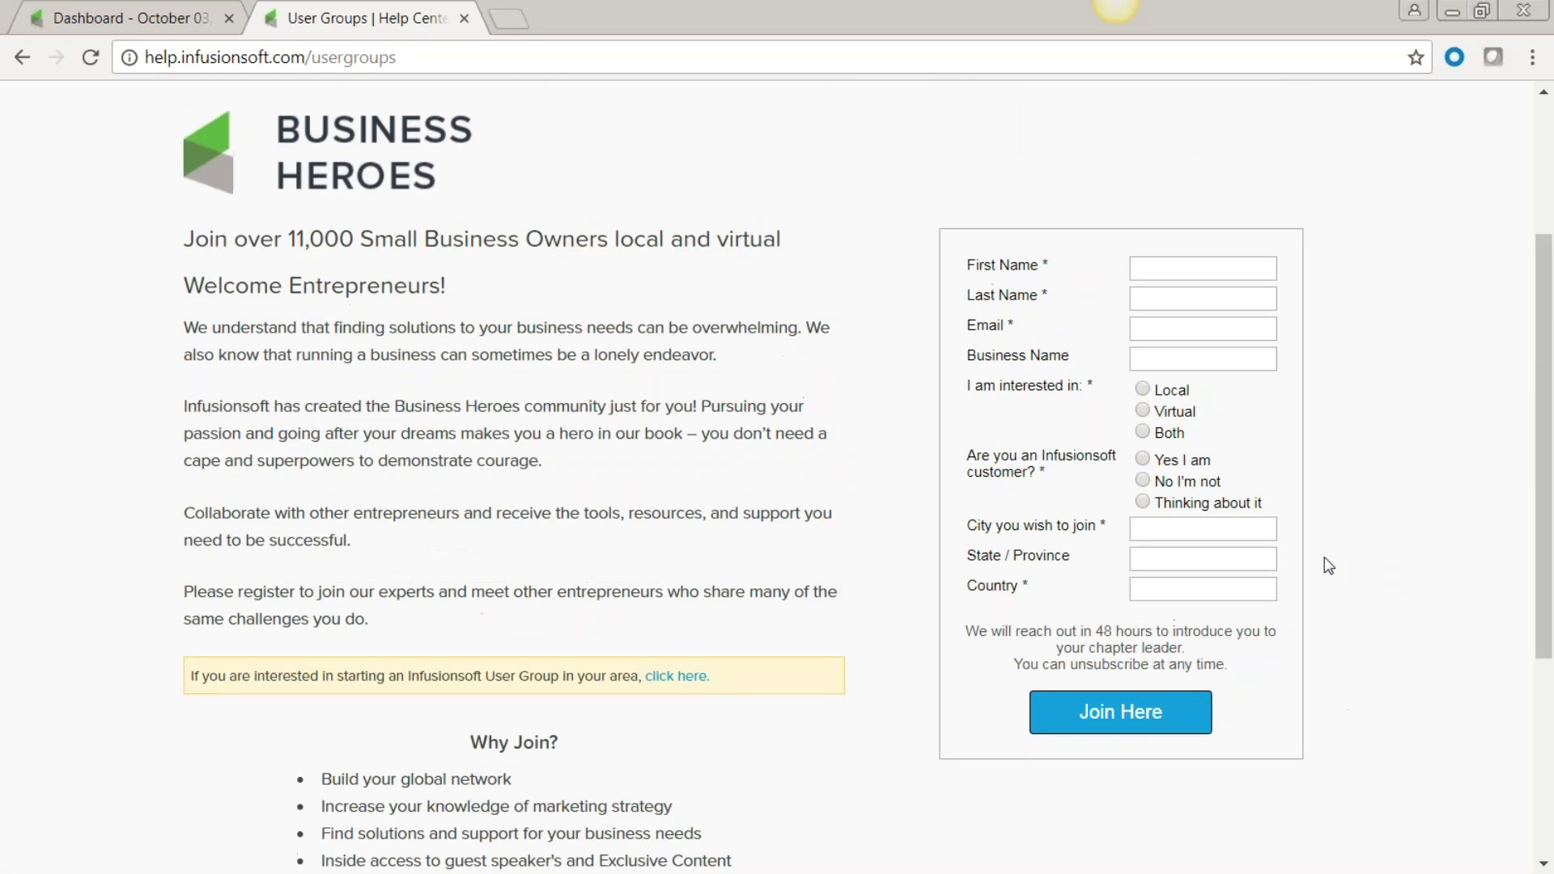
scroll(1316, 557, up, 3)
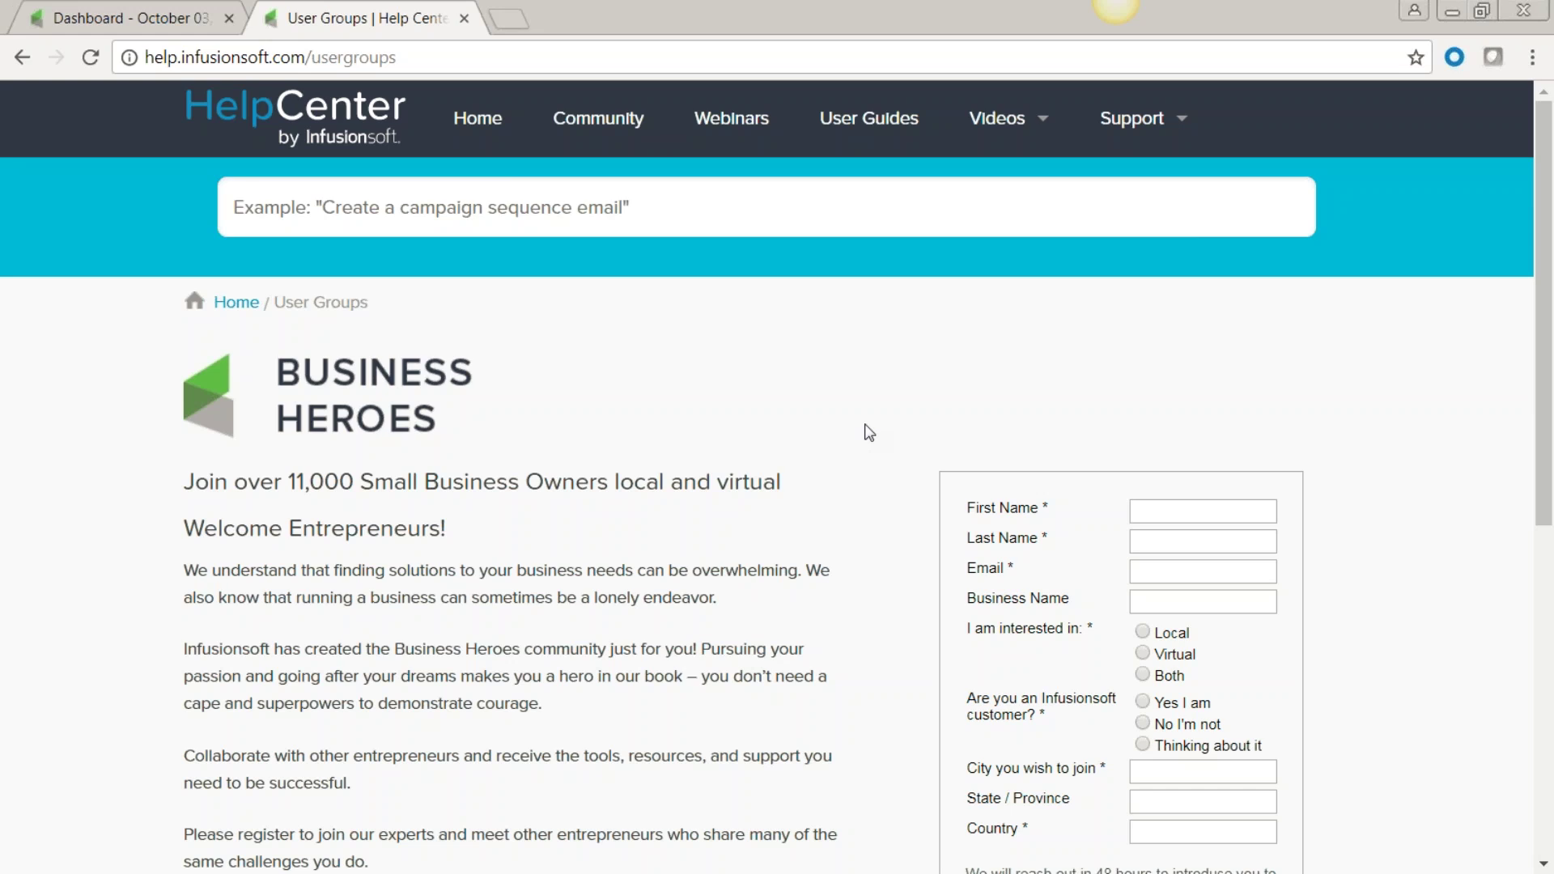
Close the Help Center tab, glance at the quick add-contact form, then go to CRM > Contacts.
click(464, 18)
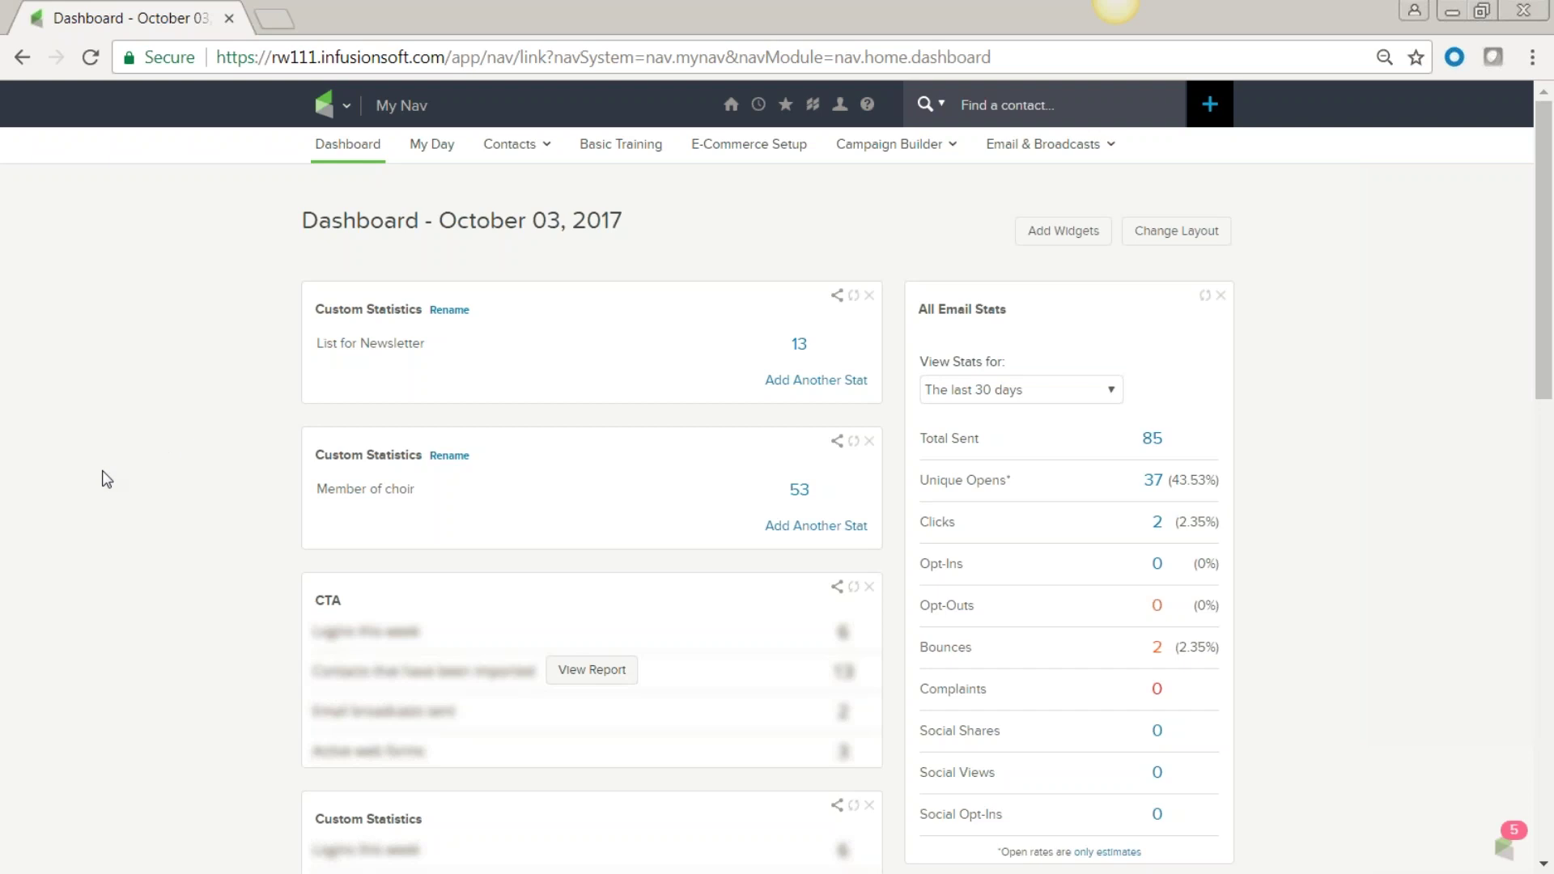
click(1210, 107)
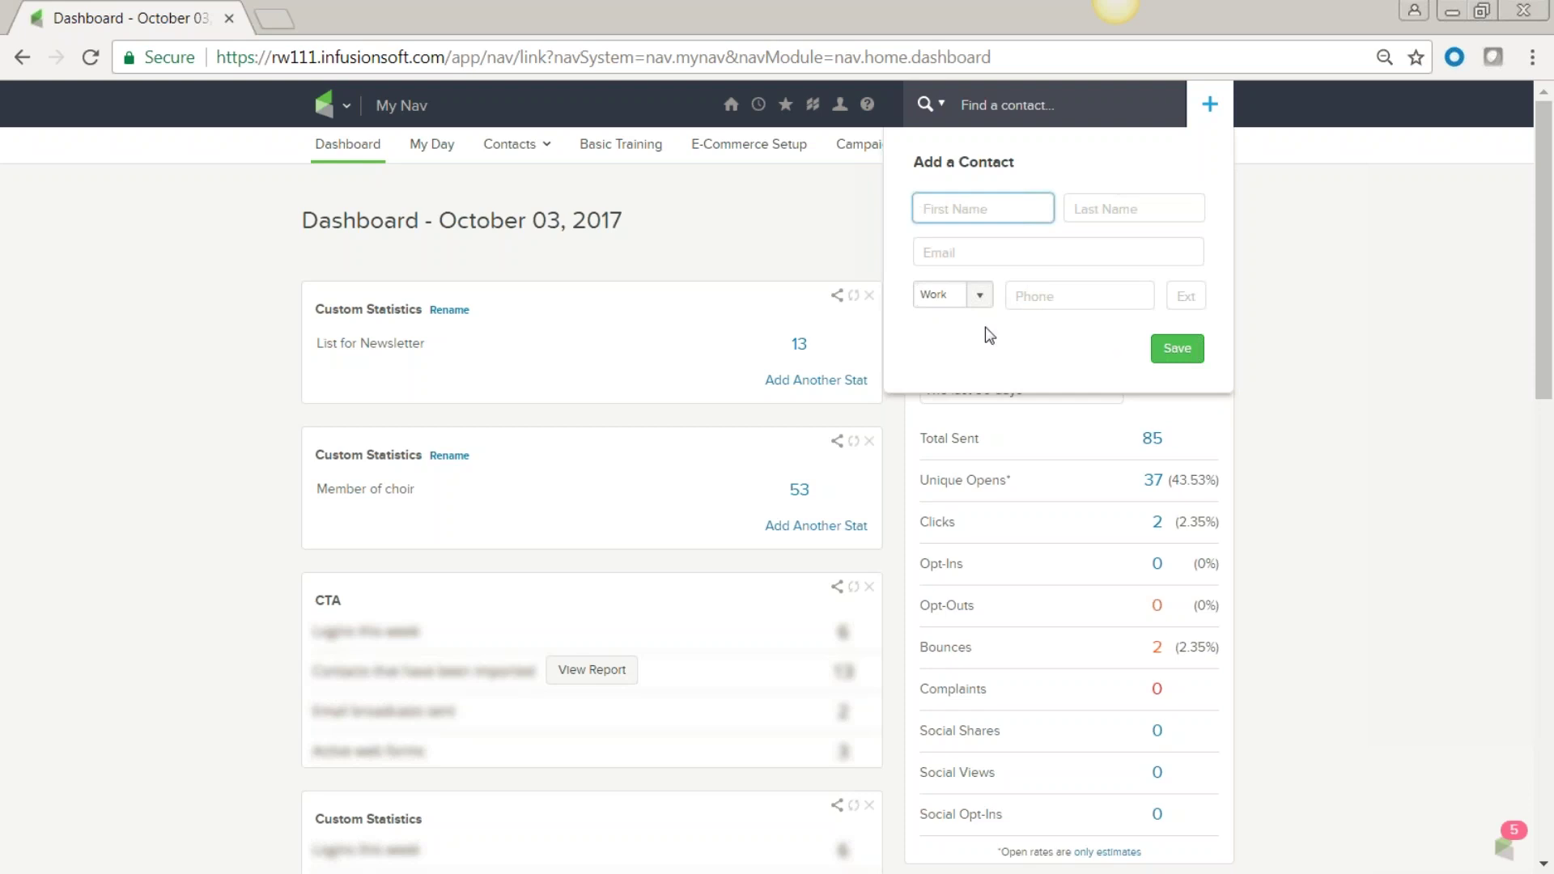
click(347, 107)
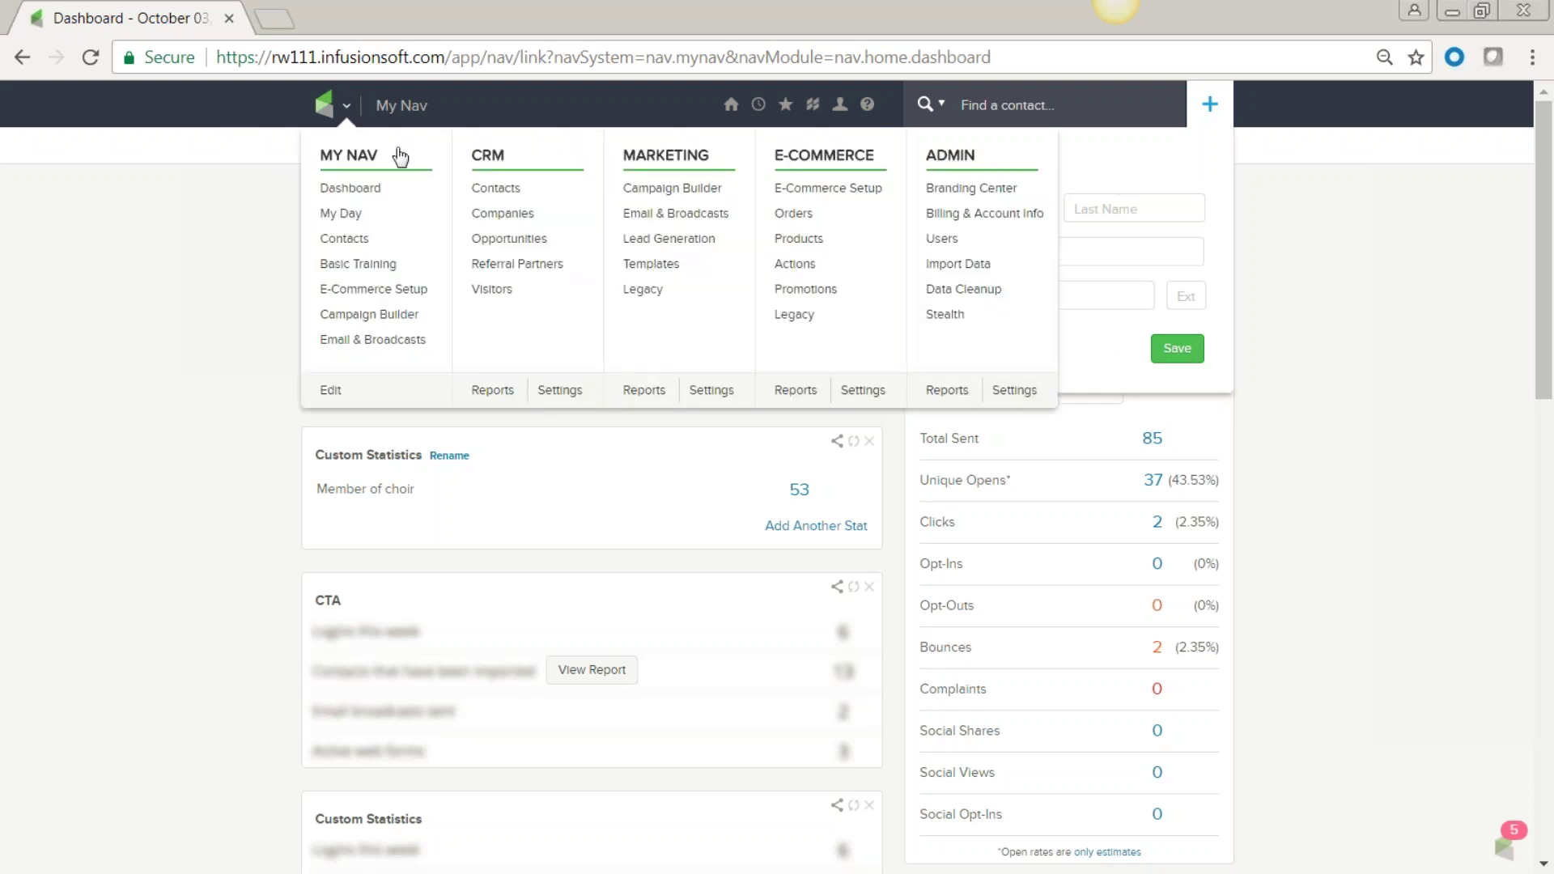
click(480, 189)
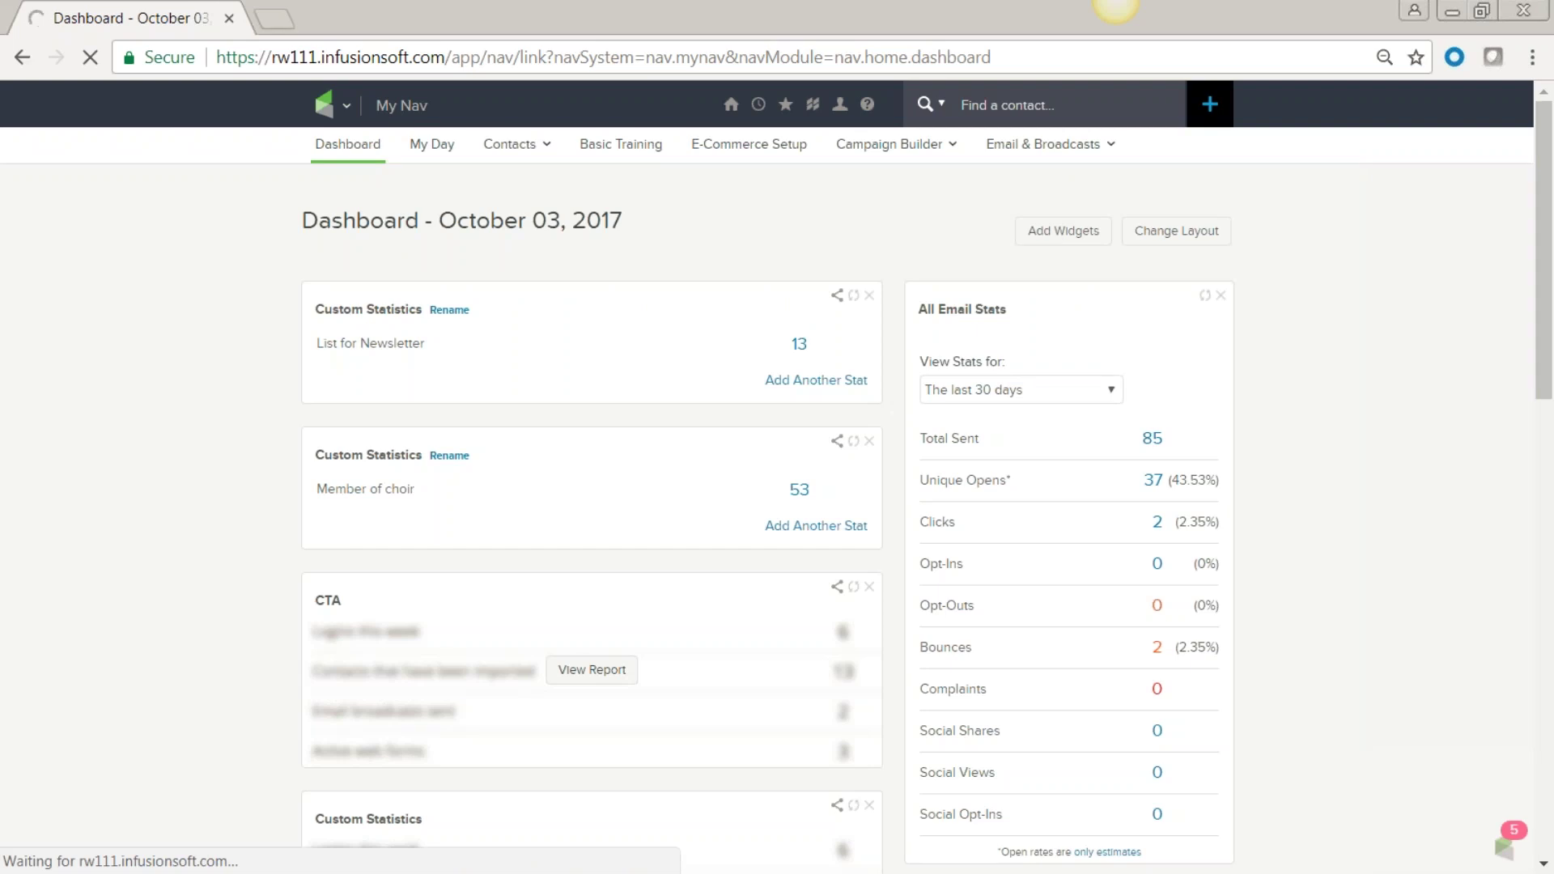
mouse_move(348, 111)
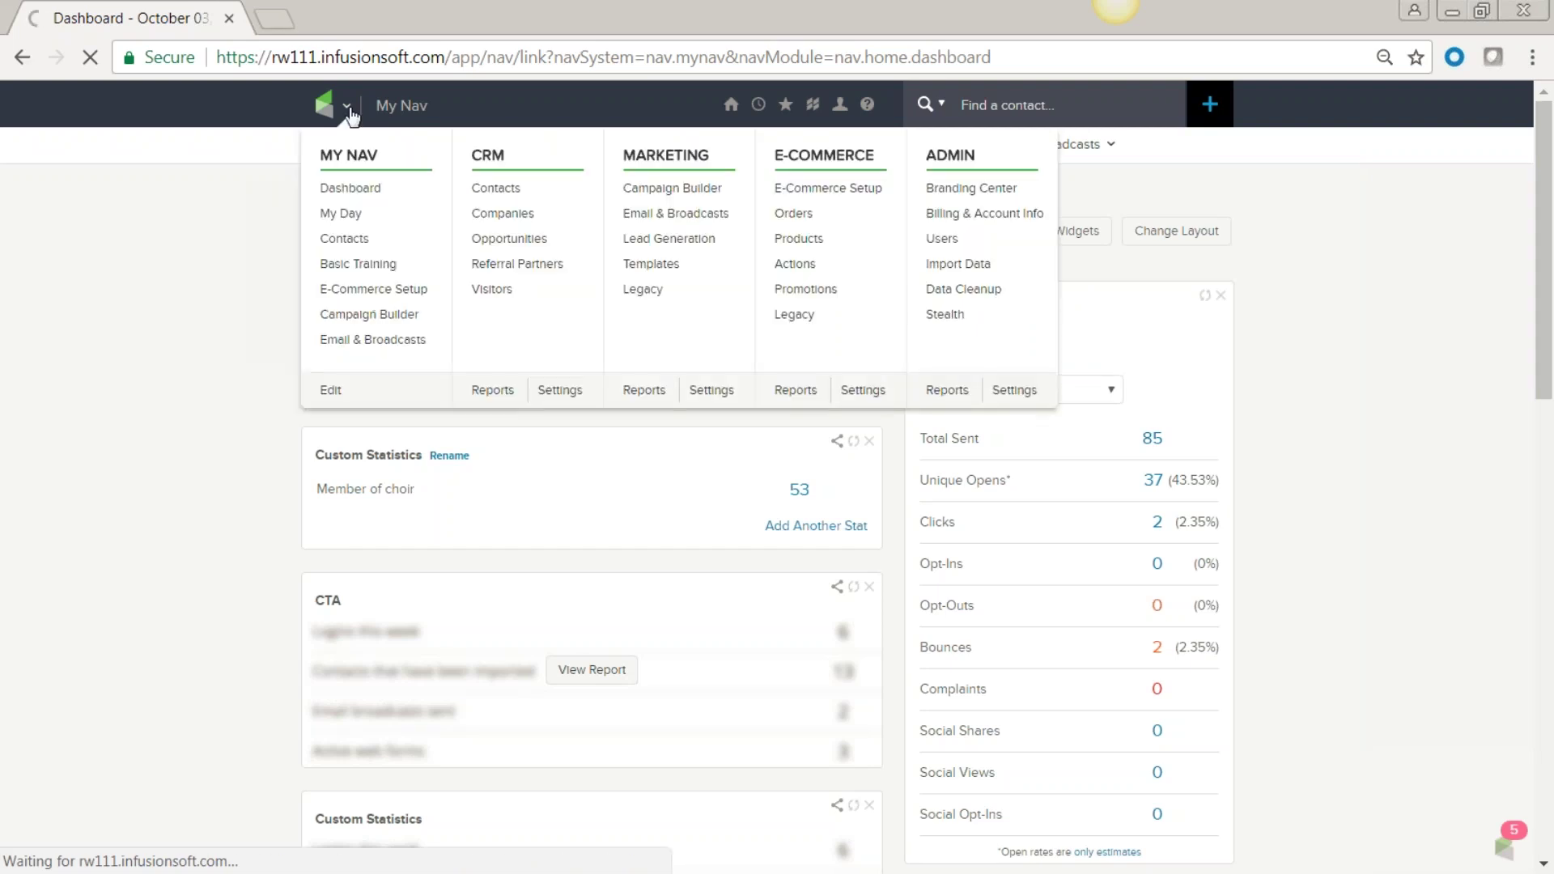
Choose Contacts > Add a Contact and scroll through the blank Advanced Add Contact Form.
click(500, 197)
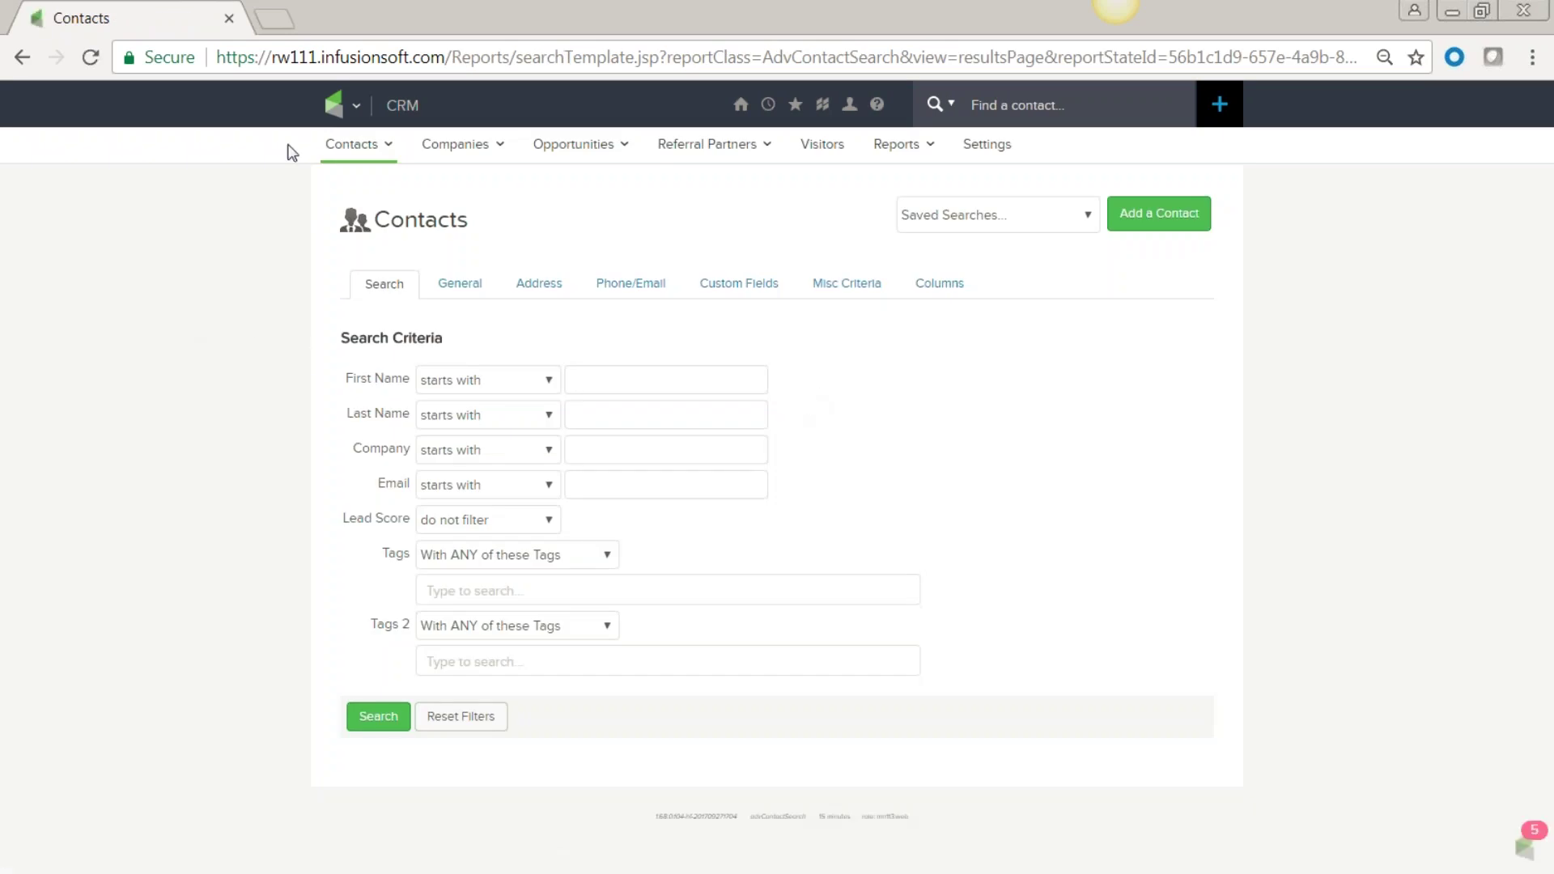
mouse_move(357, 150)
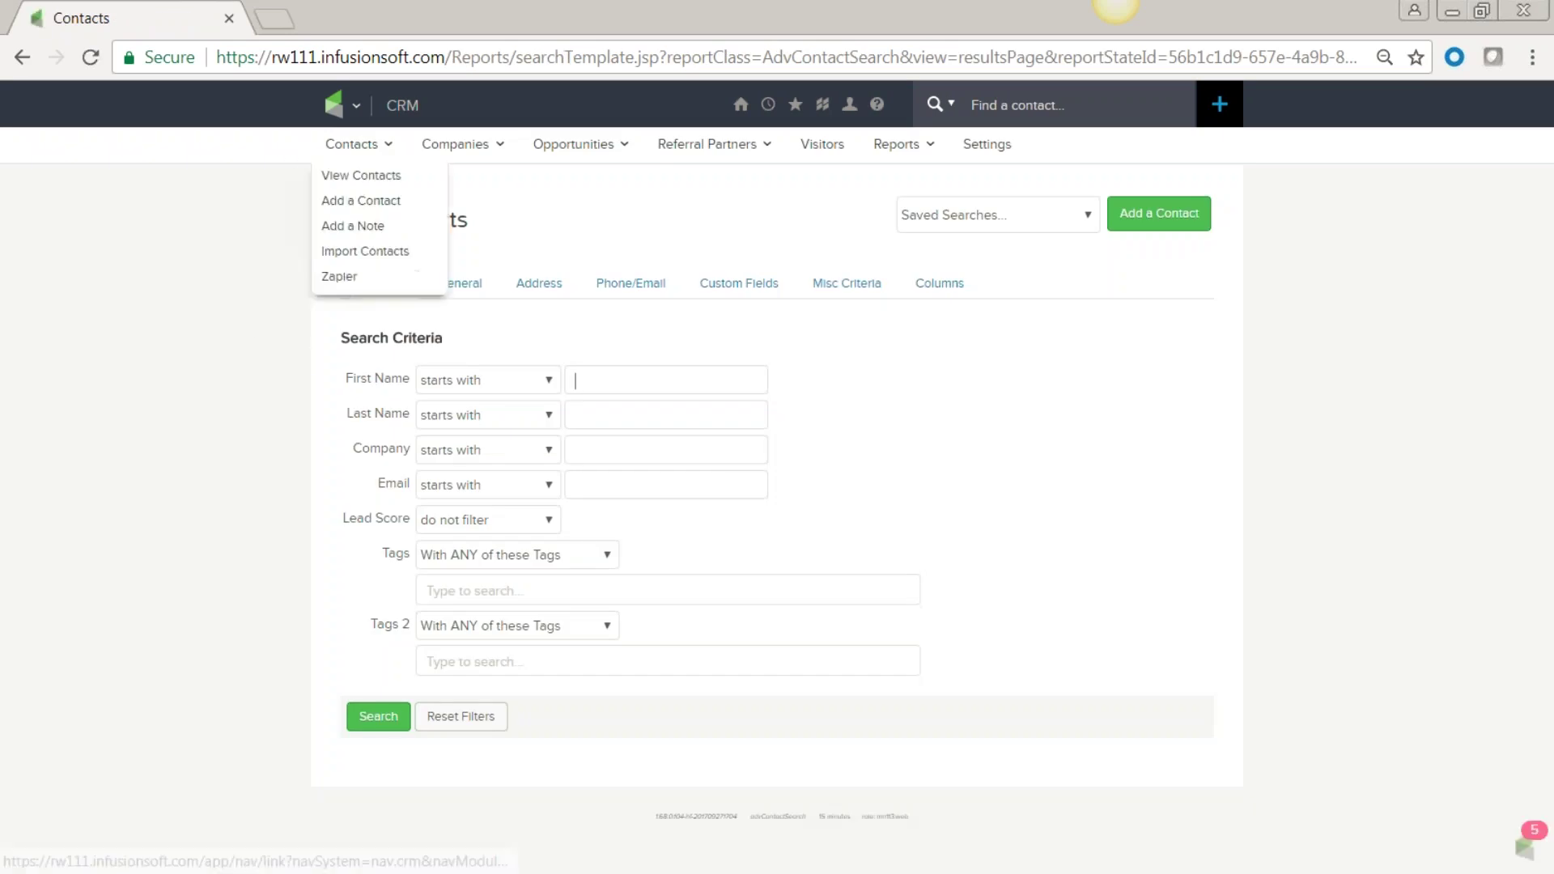
click(355, 209)
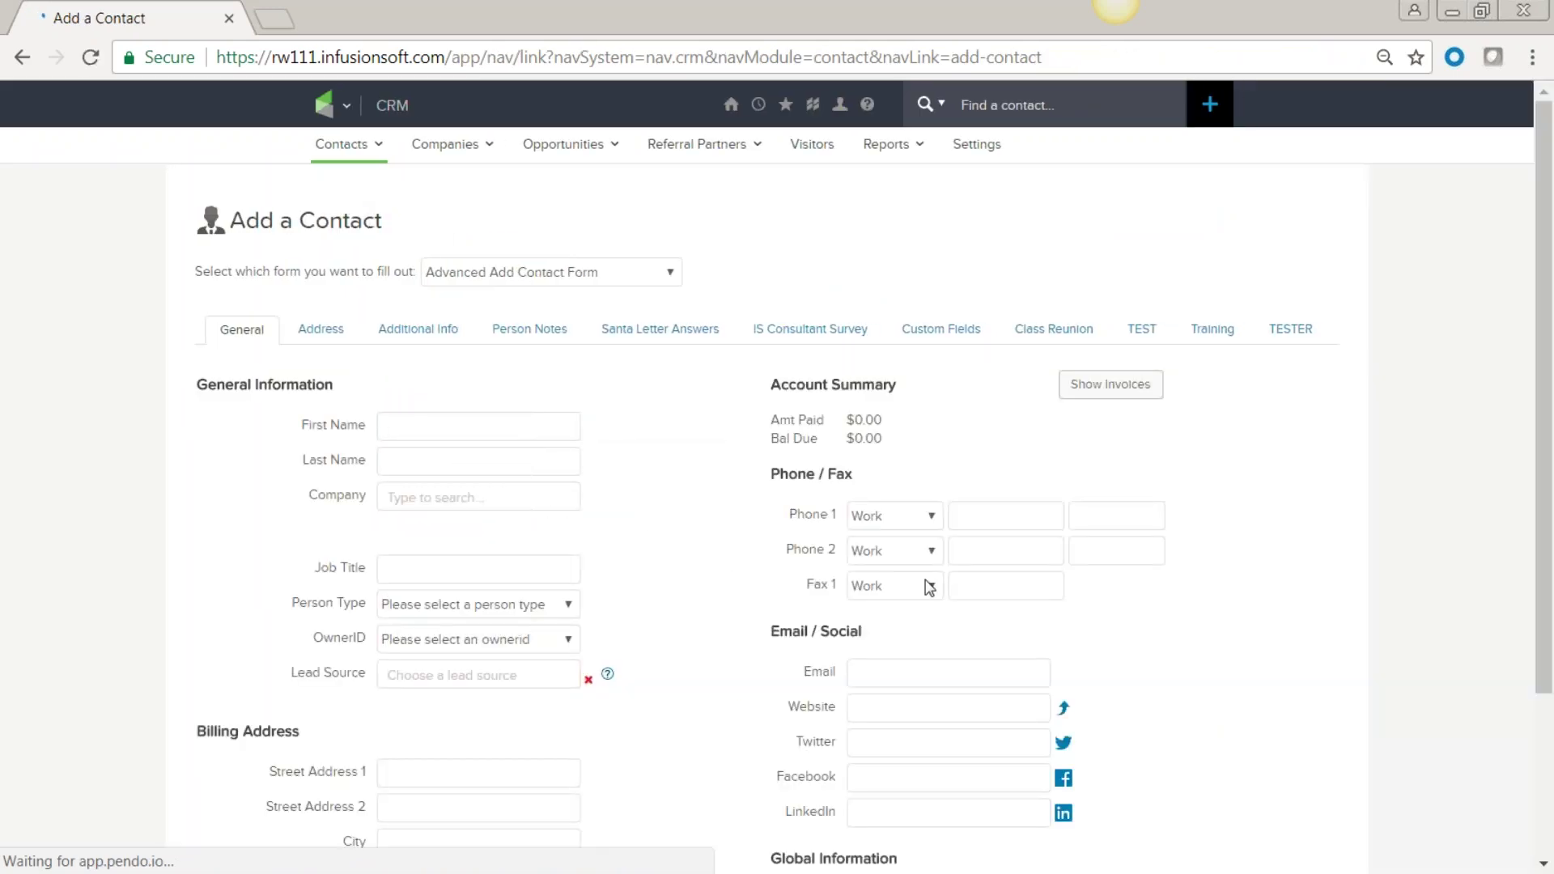
scroll(919, 579, down, 3)
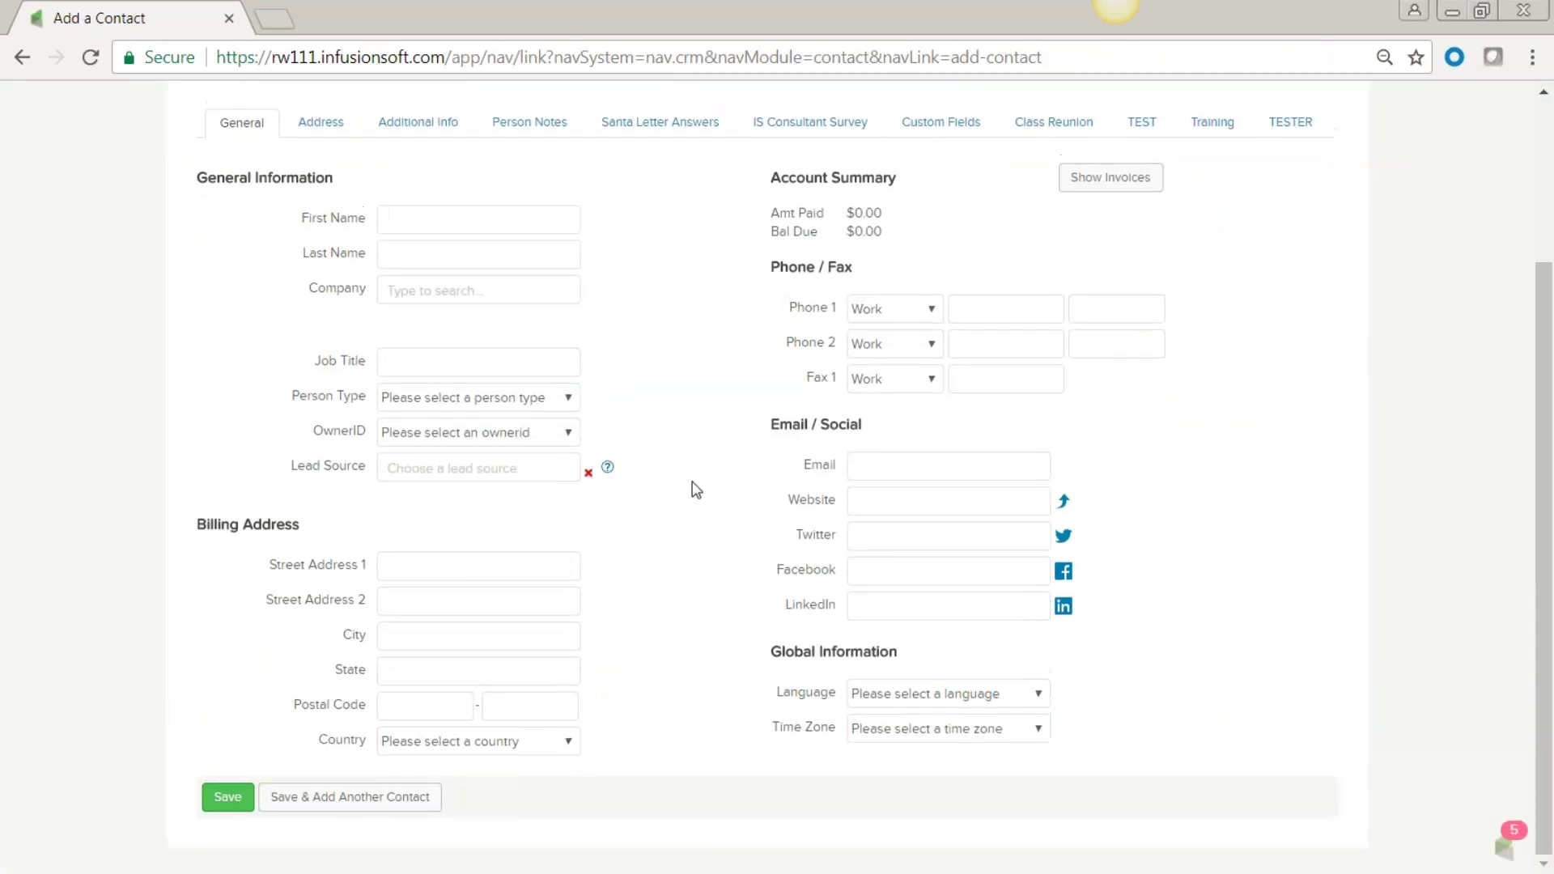
scroll(694, 489, up, 2)
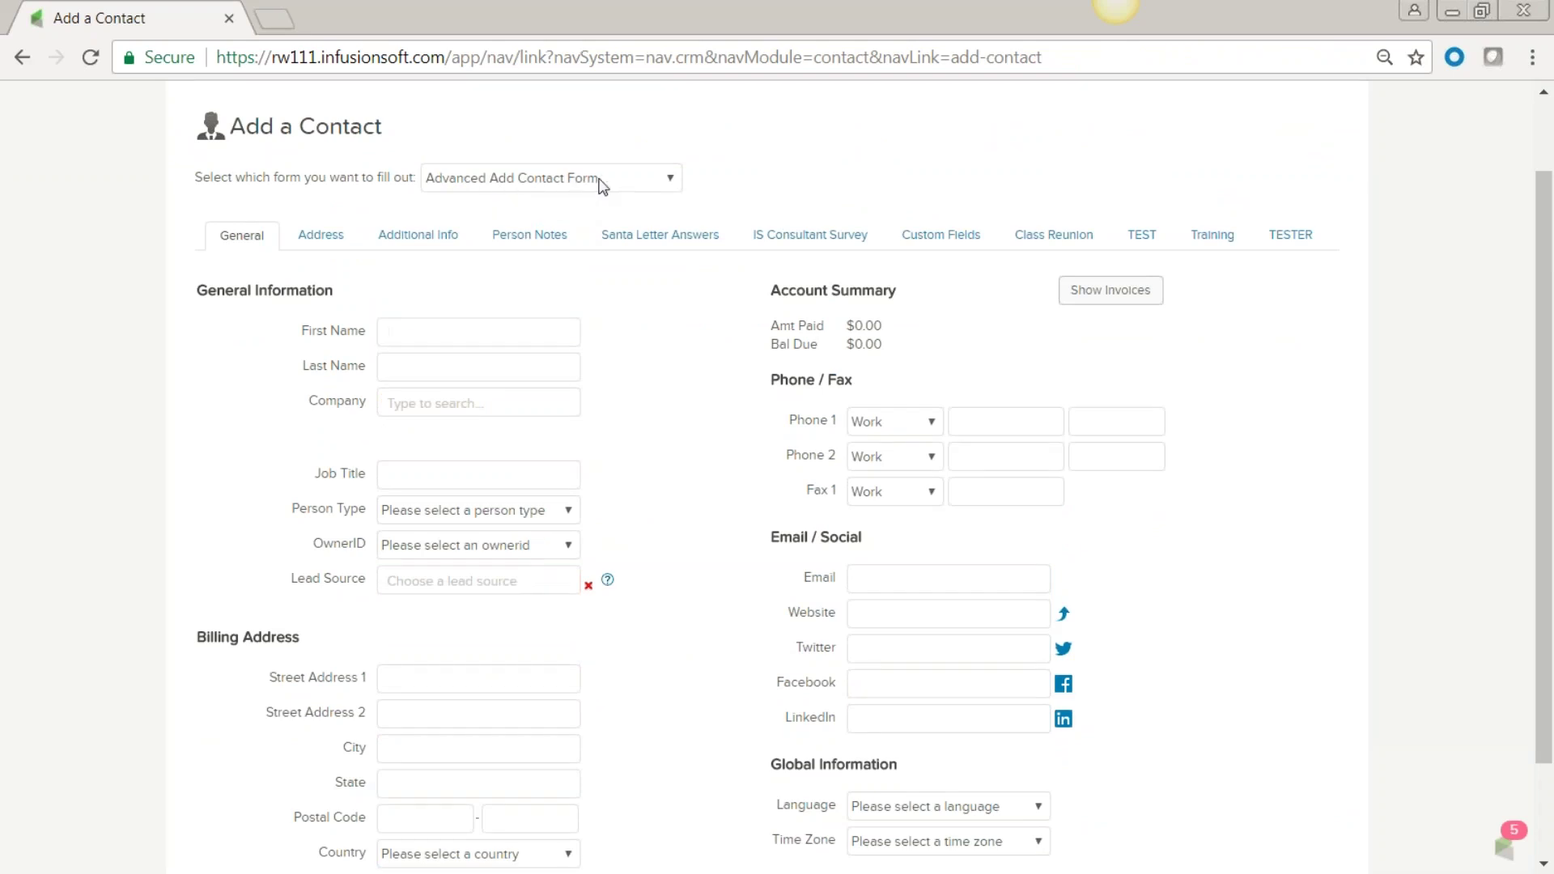
scroll(607, 392, down, 2)
scroll(354, 315, up, 2)
Browse the Address, Additional Info, Person Notes and General tabs, ending on Custom Fields with its MHS section.
click(321, 234)
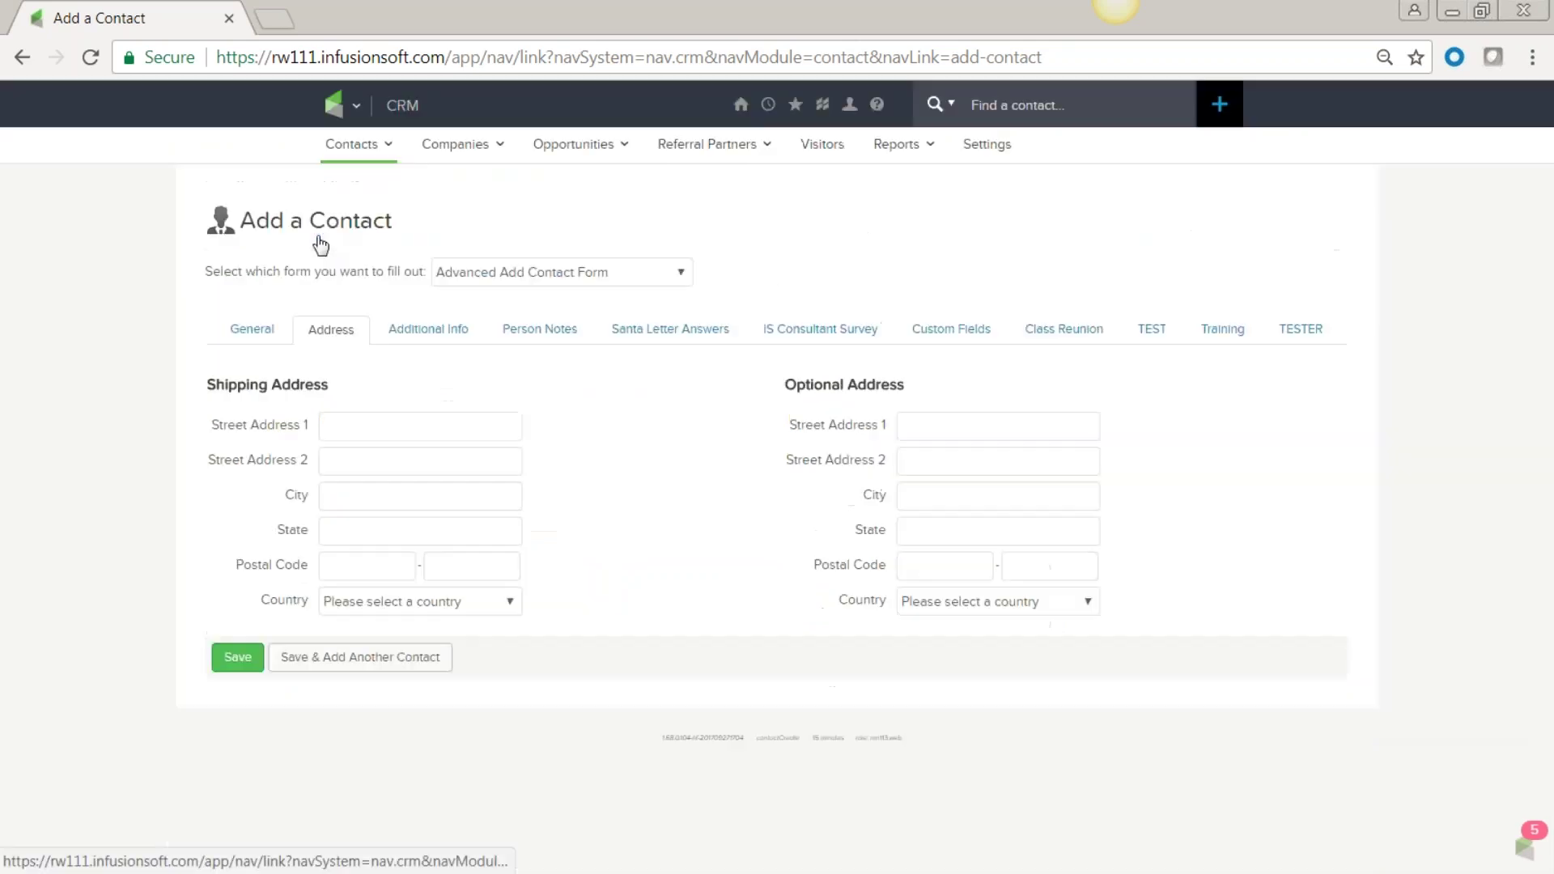
click(430, 334)
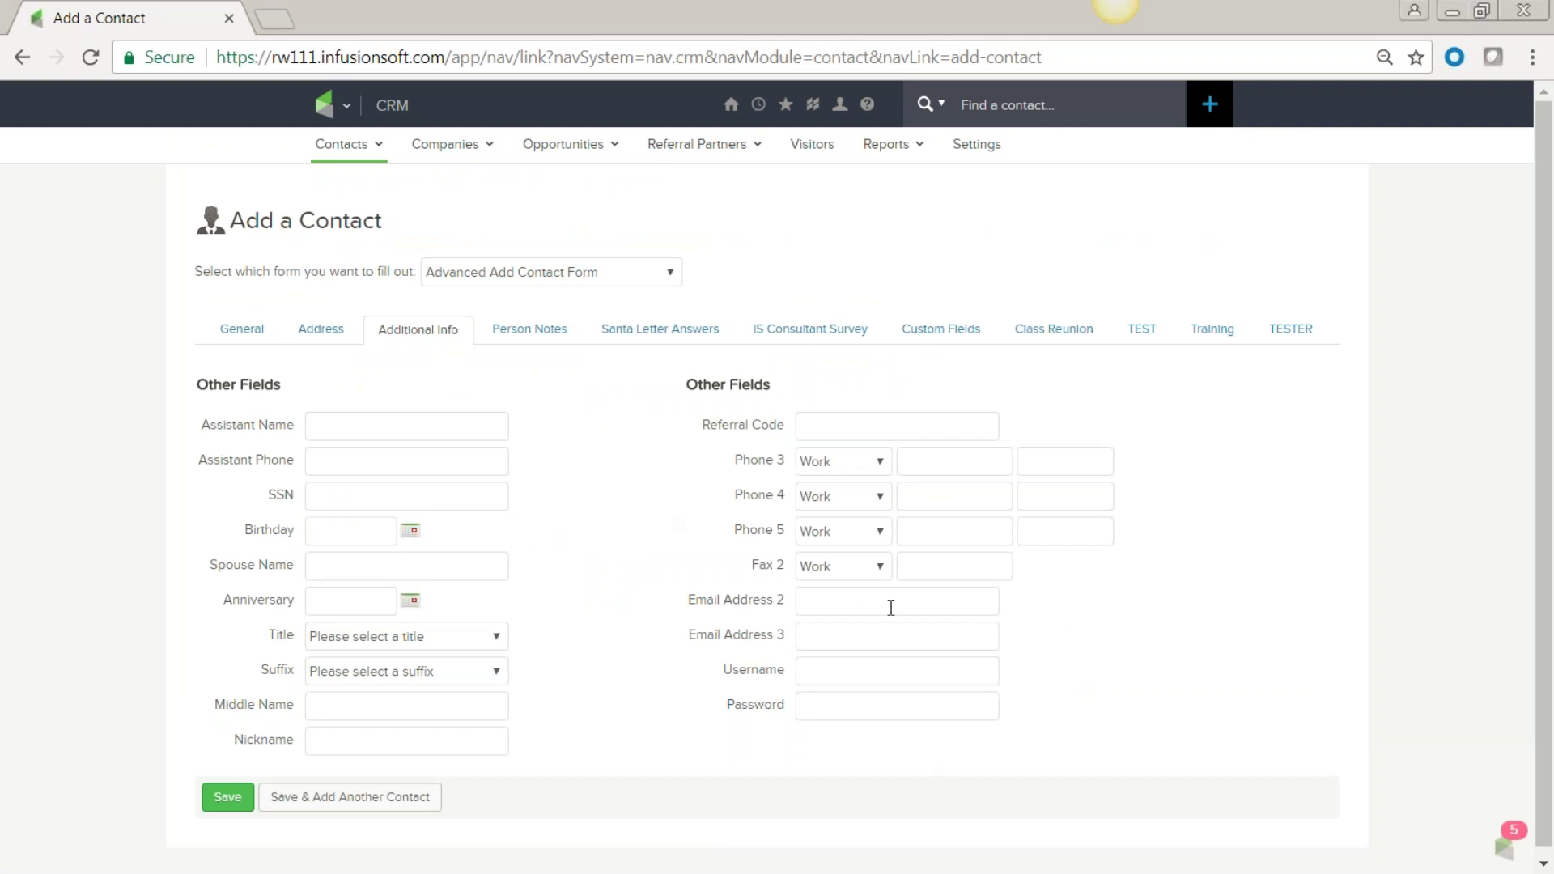
click(513, 334)
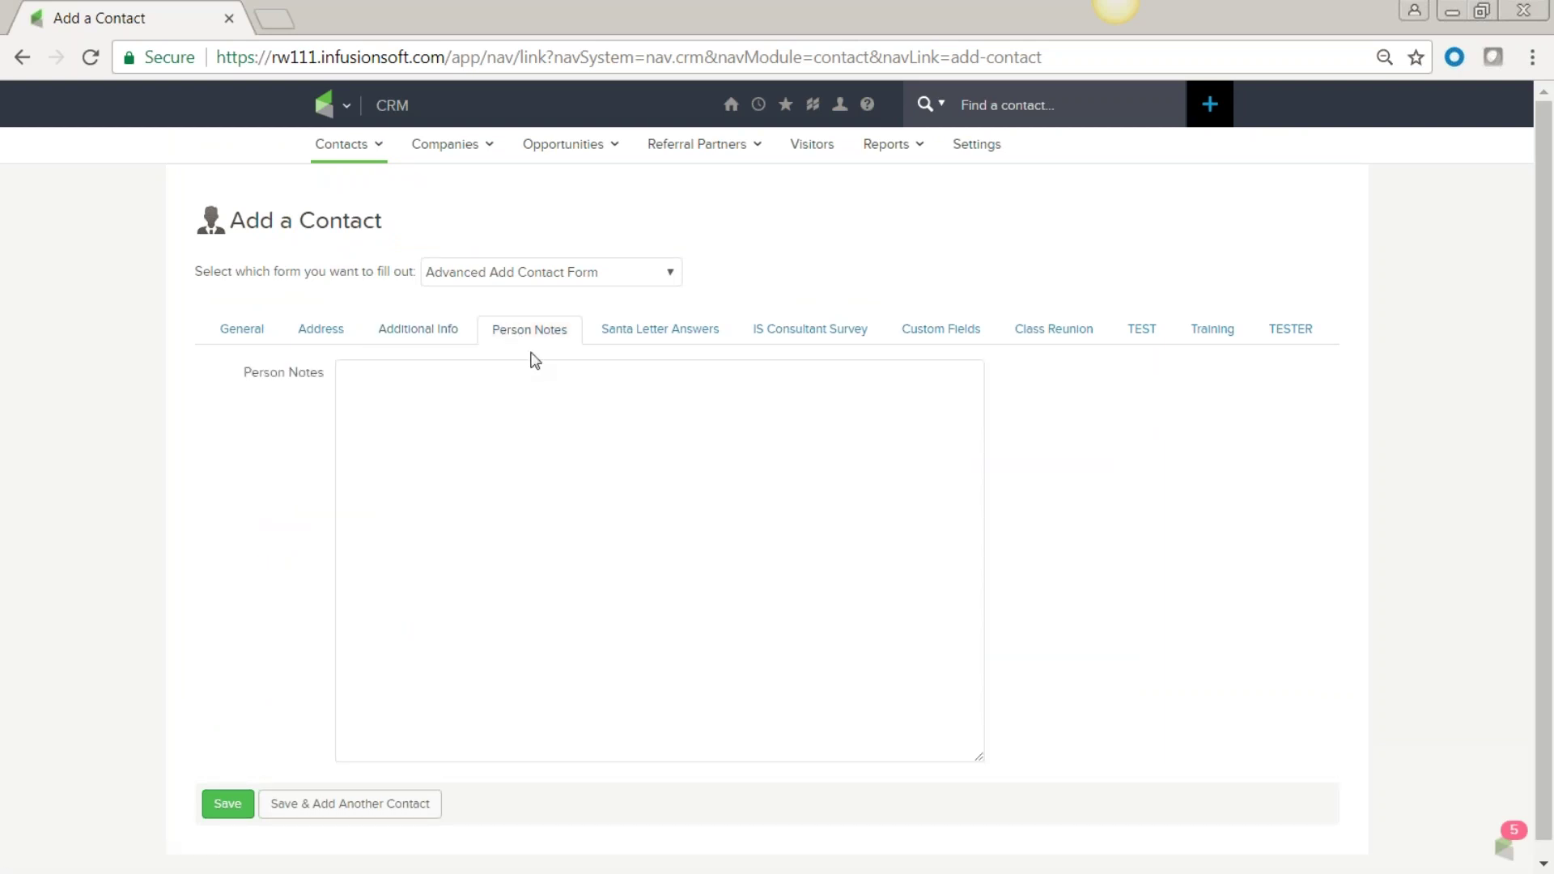
click(938, 333)
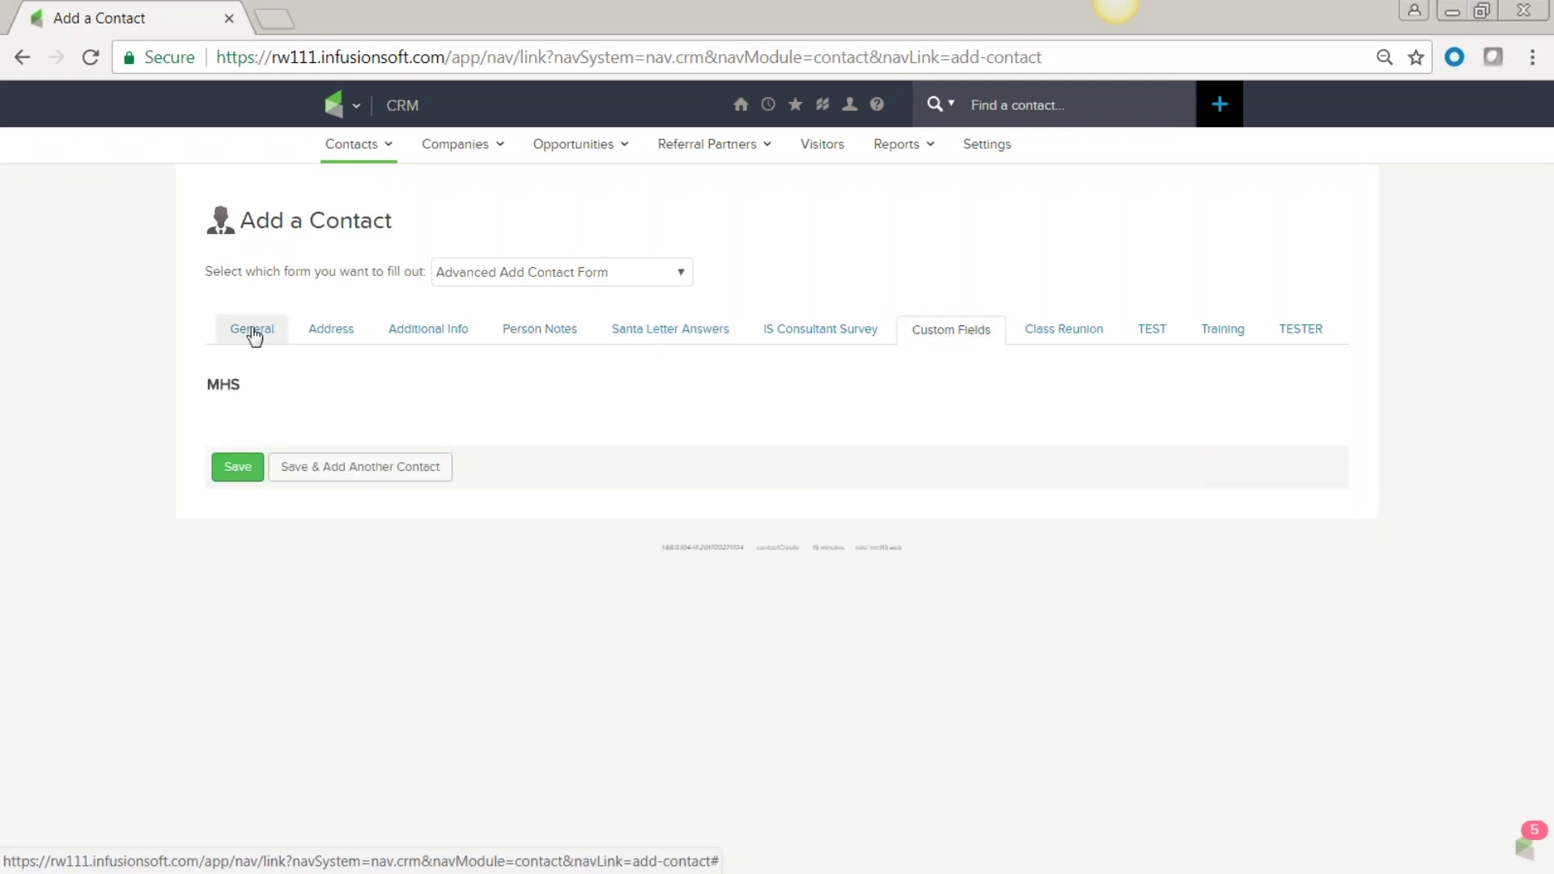
click(251, 335)
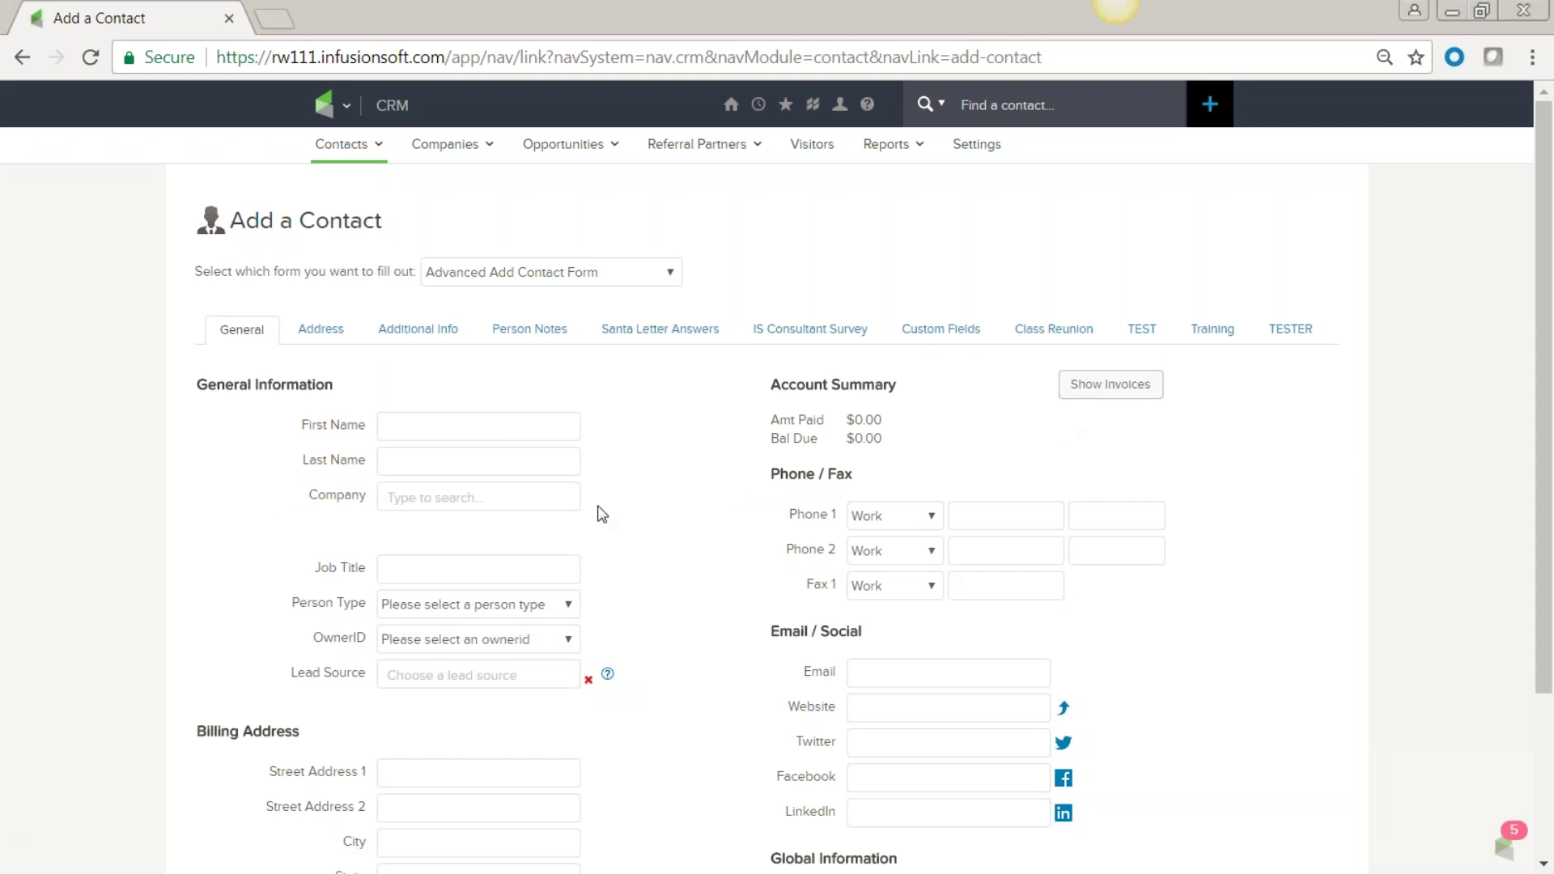
scroll(601, 513, down, 3)
scroll(601, 513, up, 2)
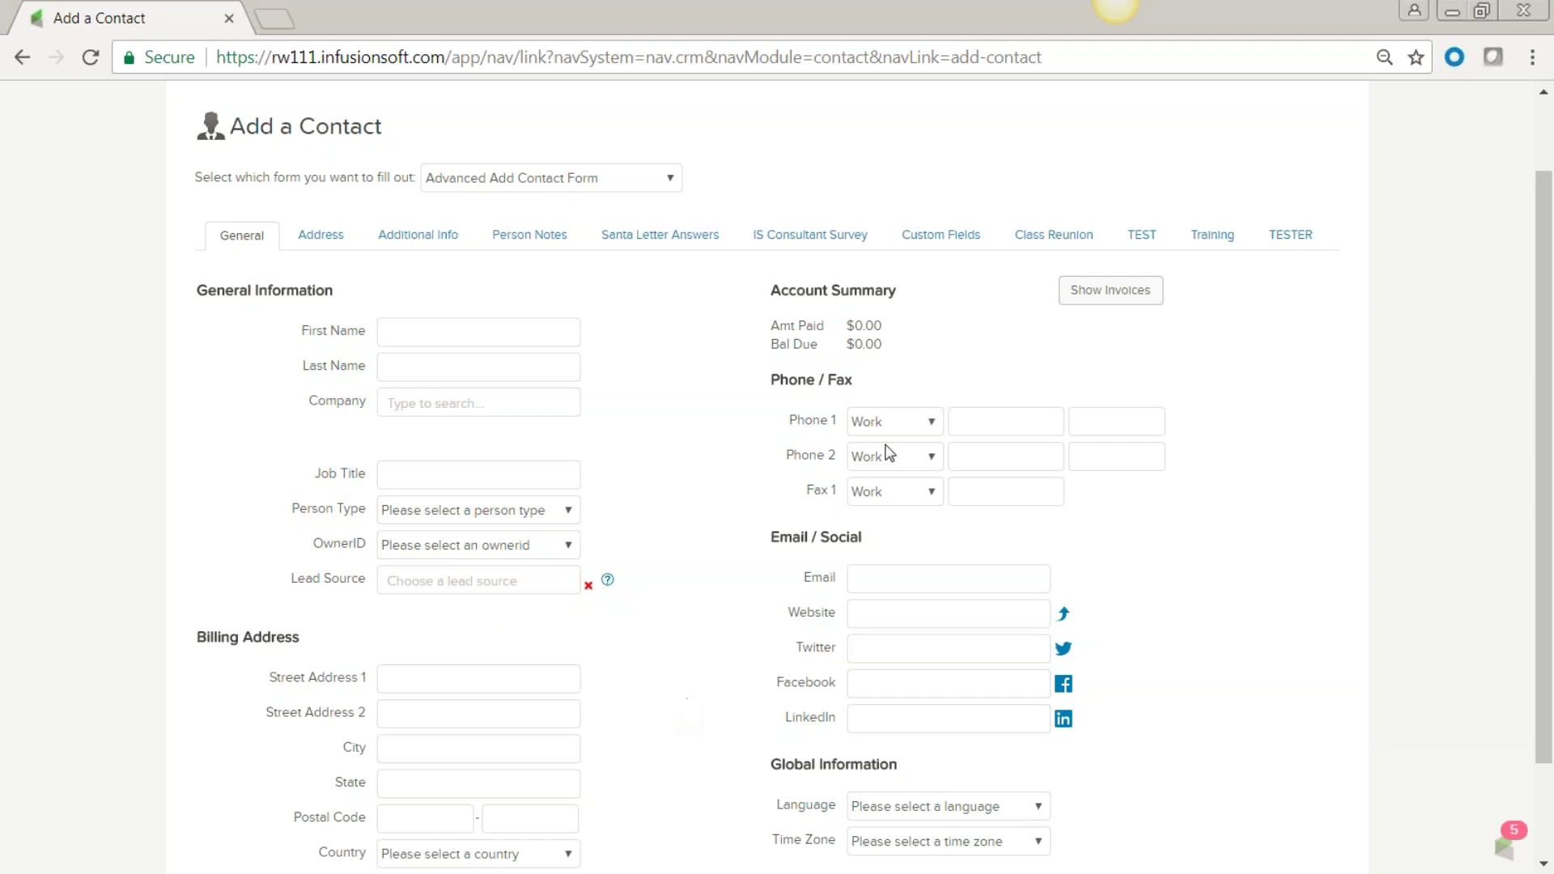
click(944, 236)
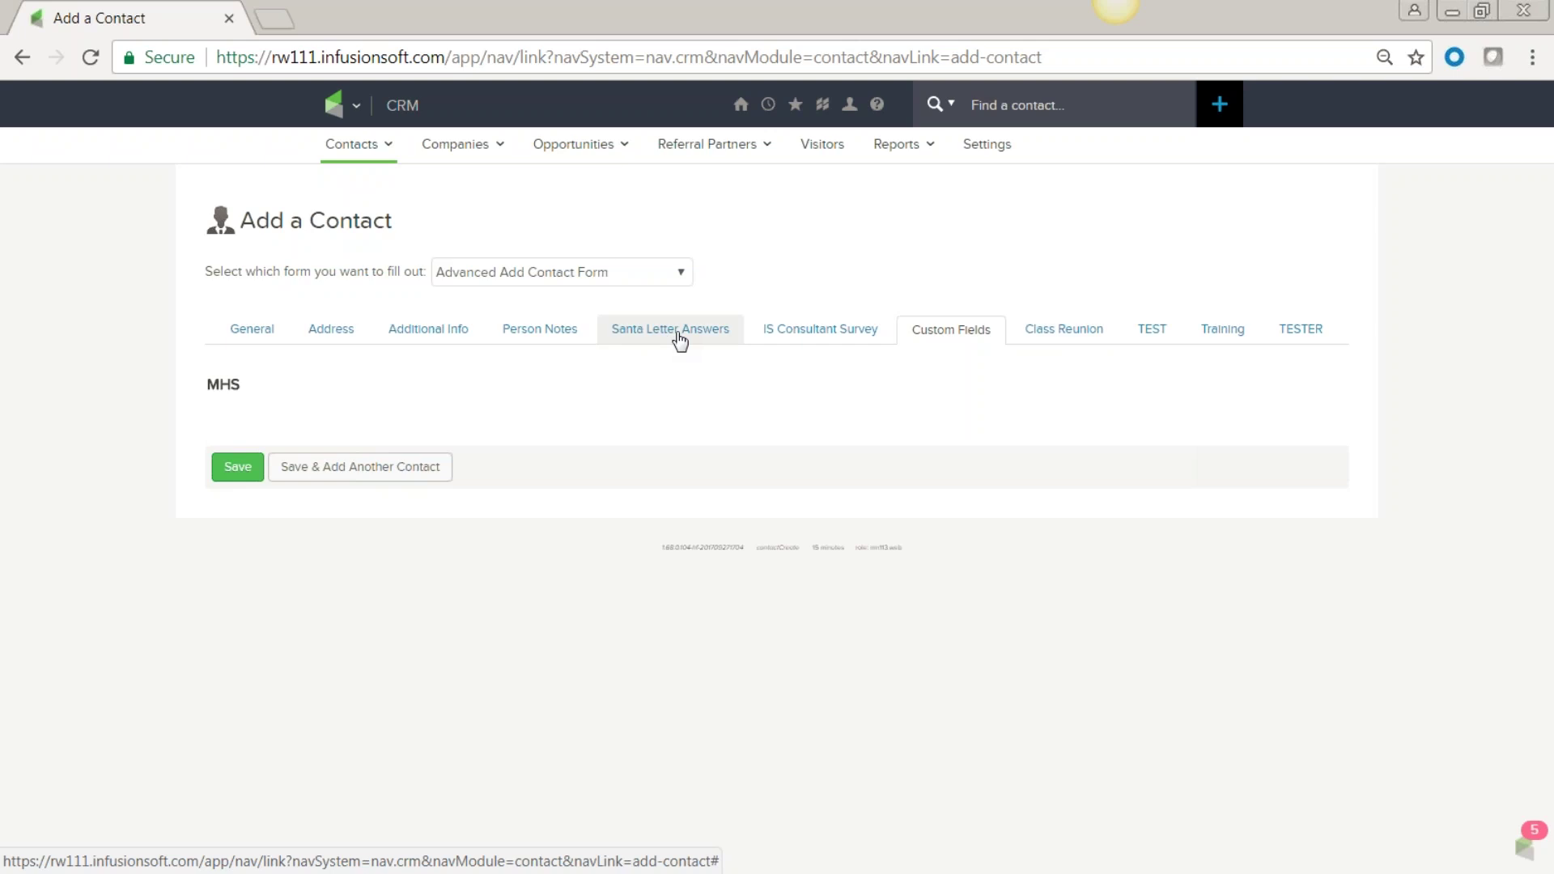
Scroll through the IS Consultant Survey questions, including the favorite quotes answer field.
click(822, 340)
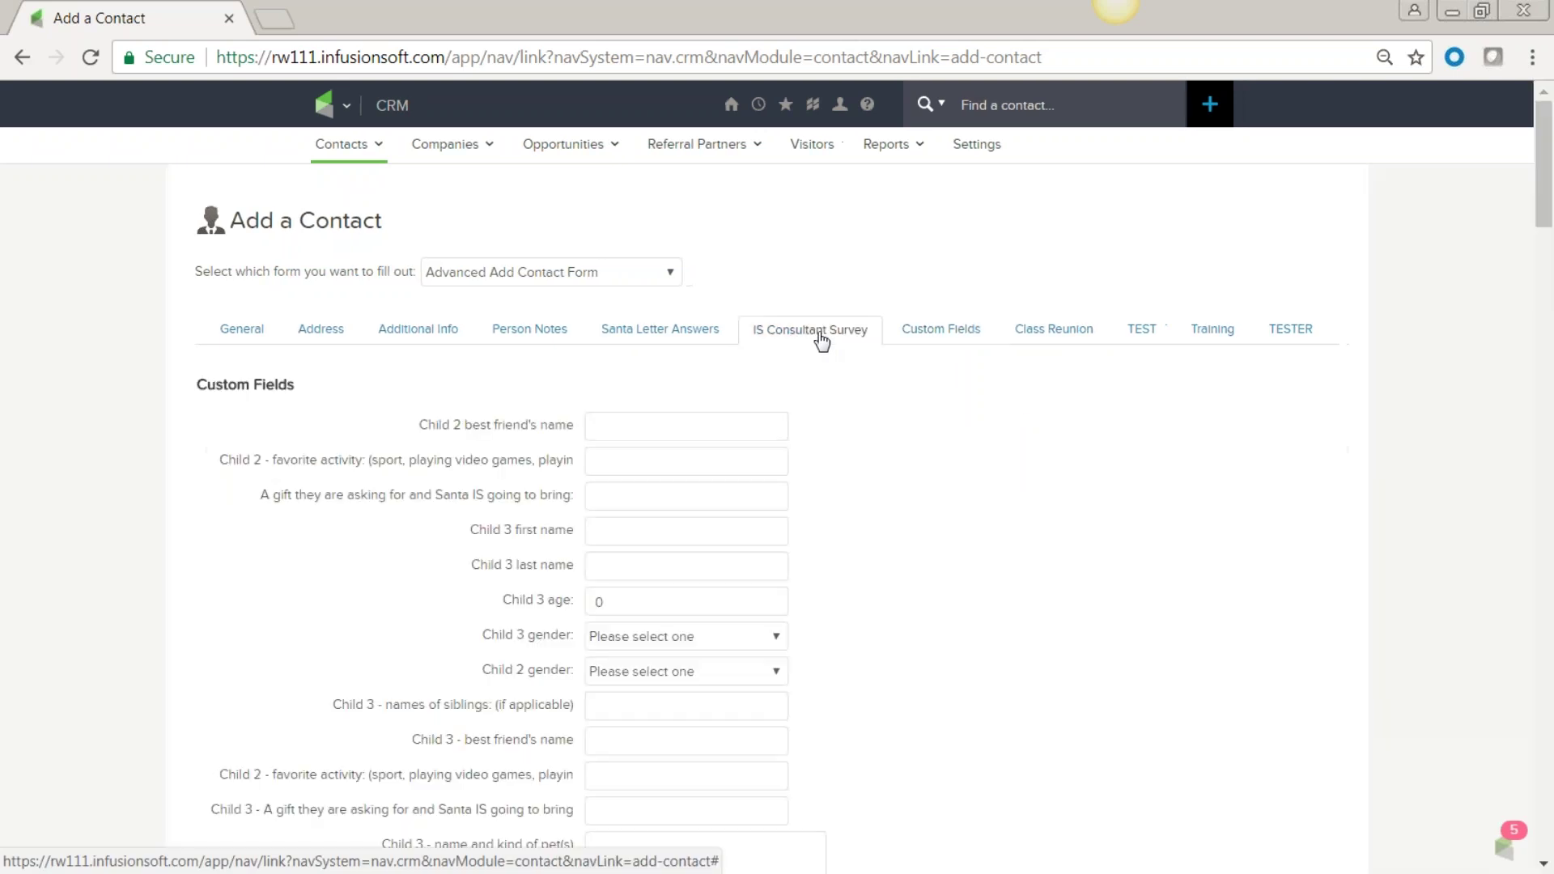
scroll(868, 603, down, 15)
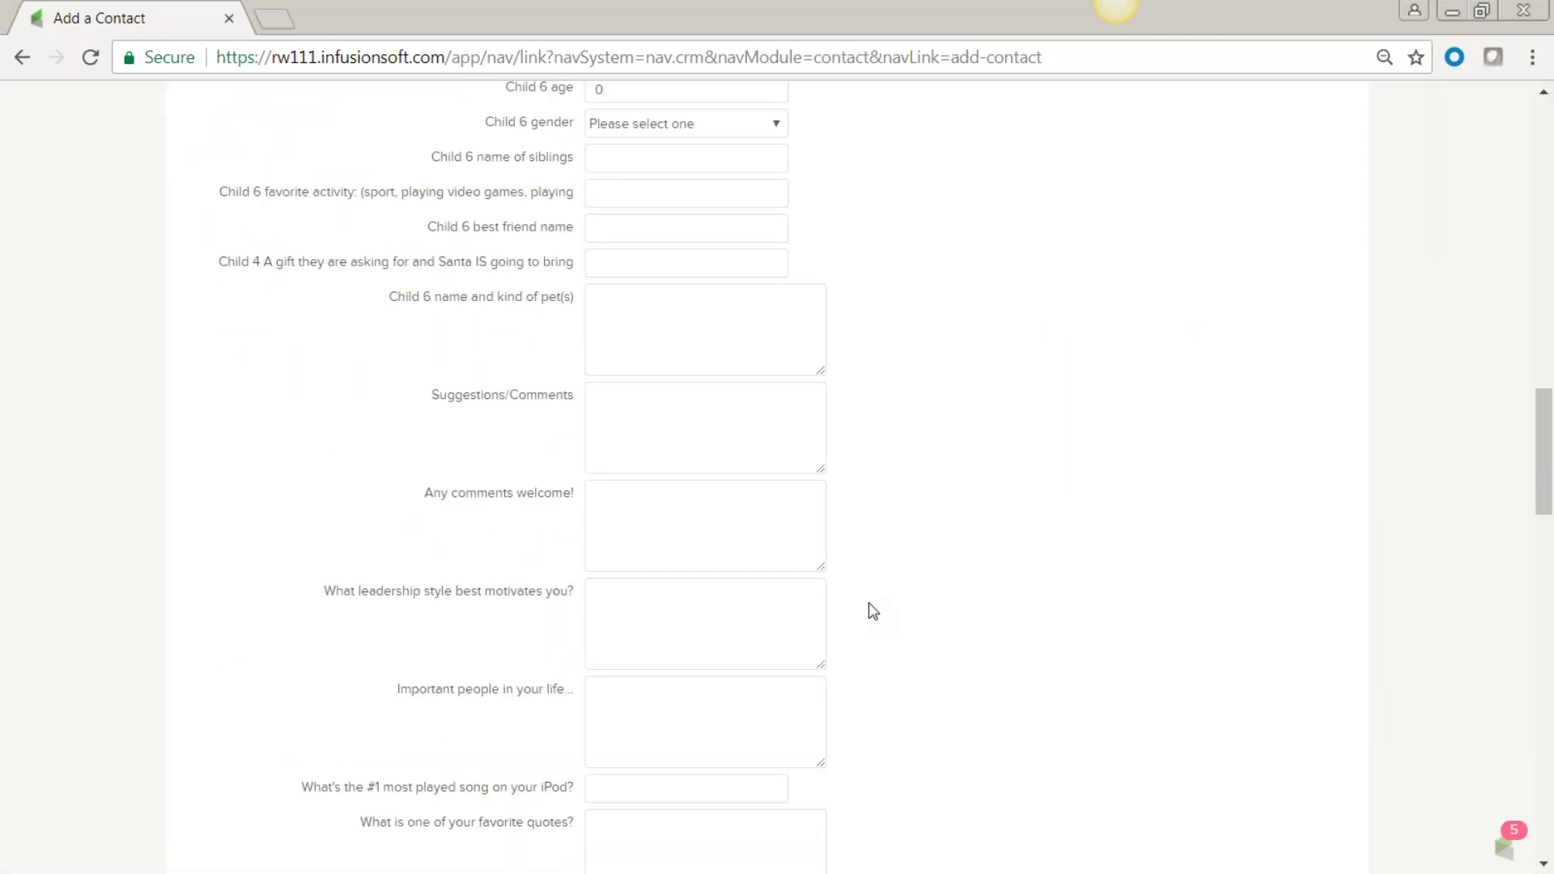
scroll(869, 604, down, 3)
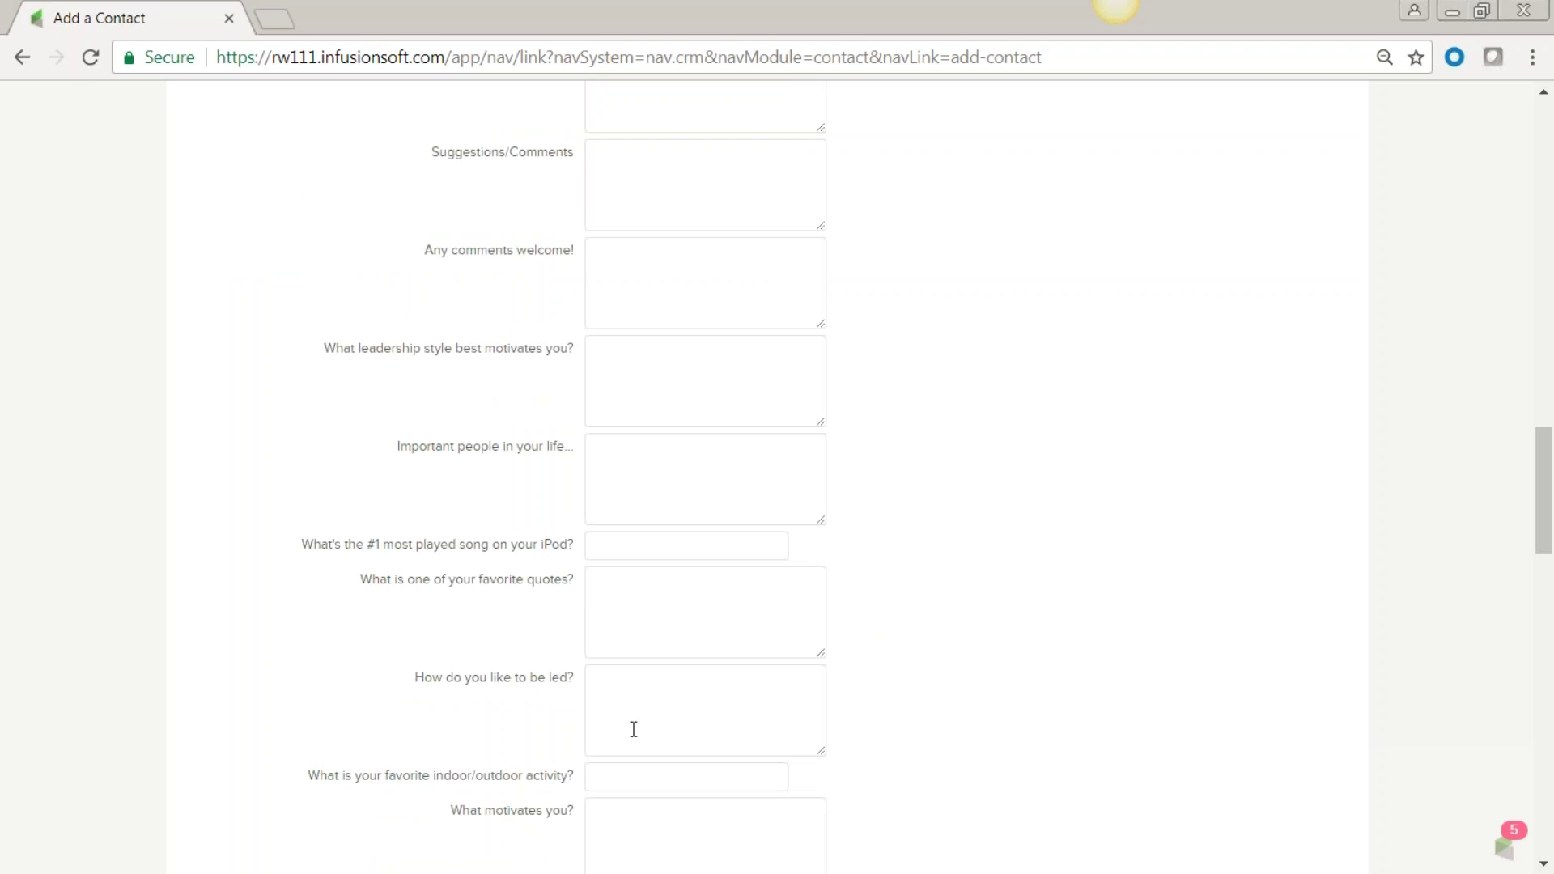
click(624, 590)
scroll(1059, 782, down, 3)
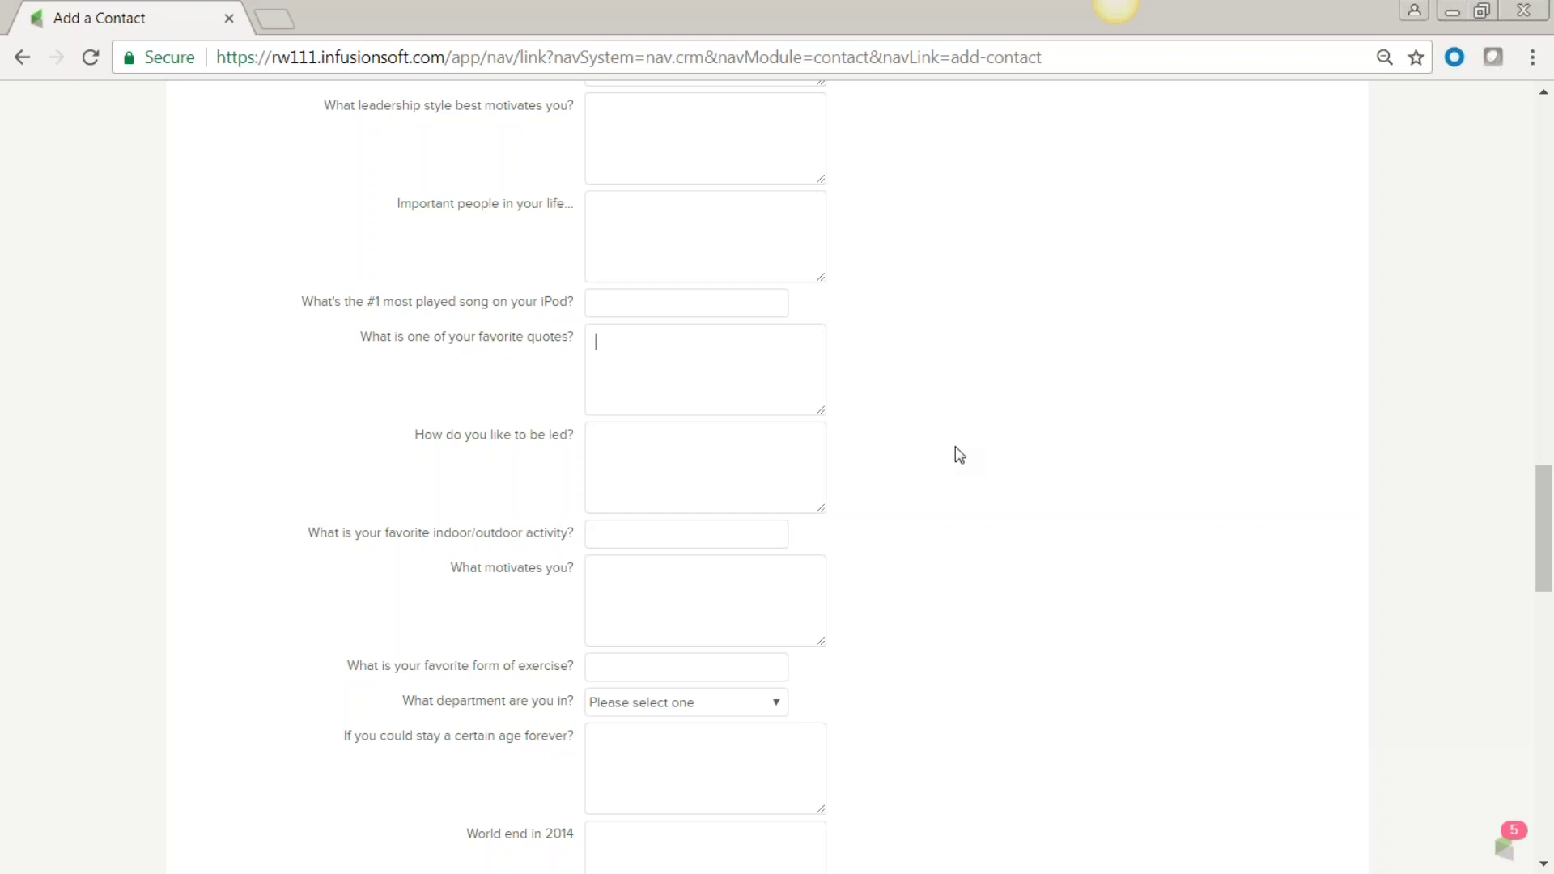
scroll(984, 447, up, 10)
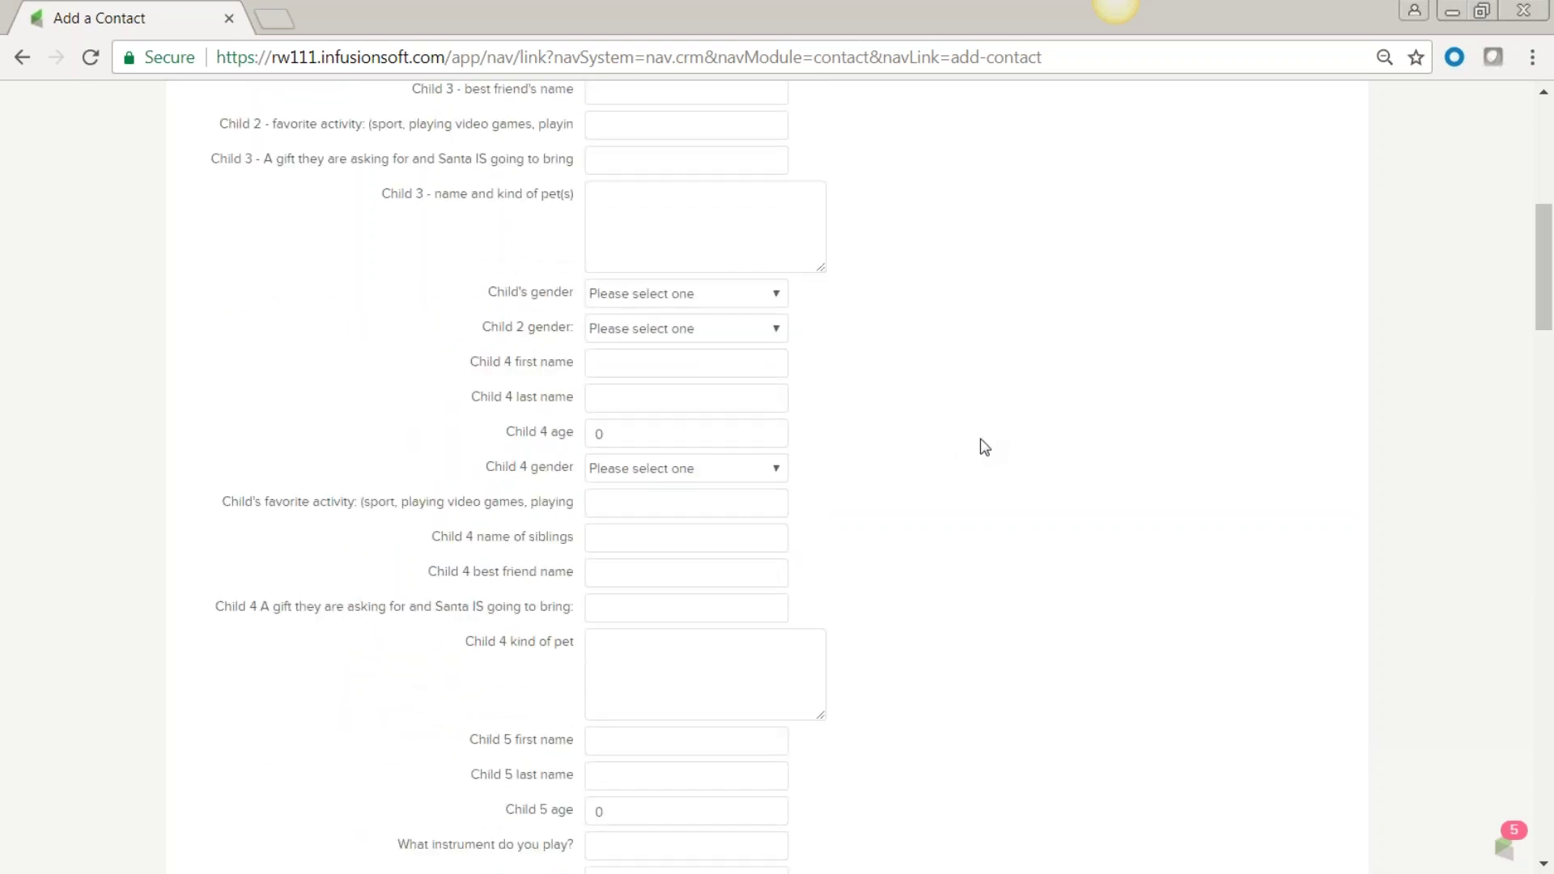
scroll(984, 447, up, 5)
Check the billing Country dropdown options, then return to the still-blank General tab.
click(243, 330)
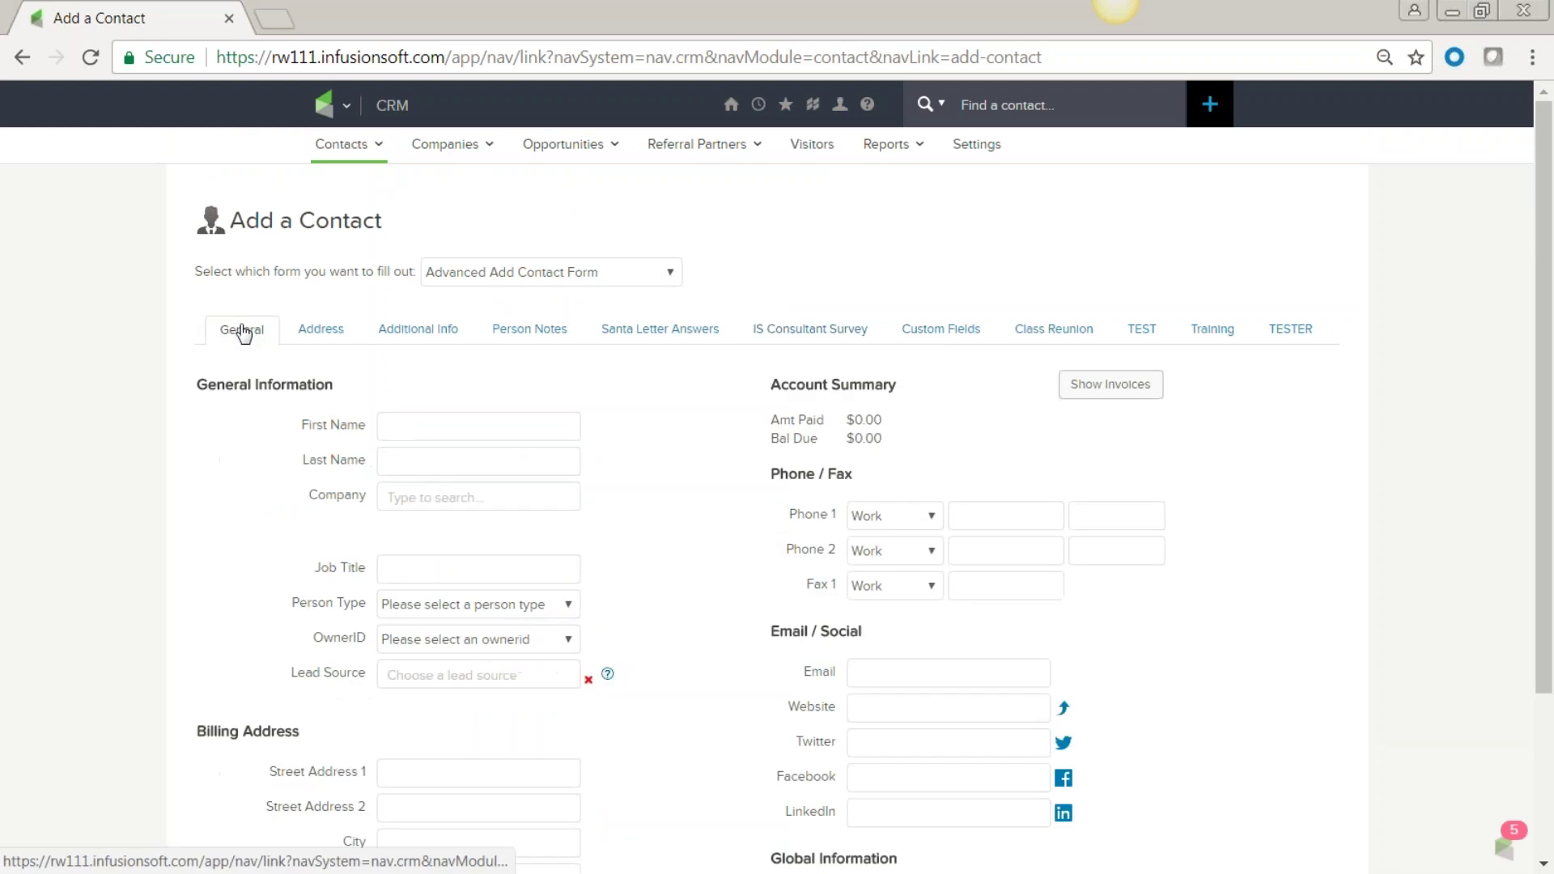
scroll(686, 475, down, 3)
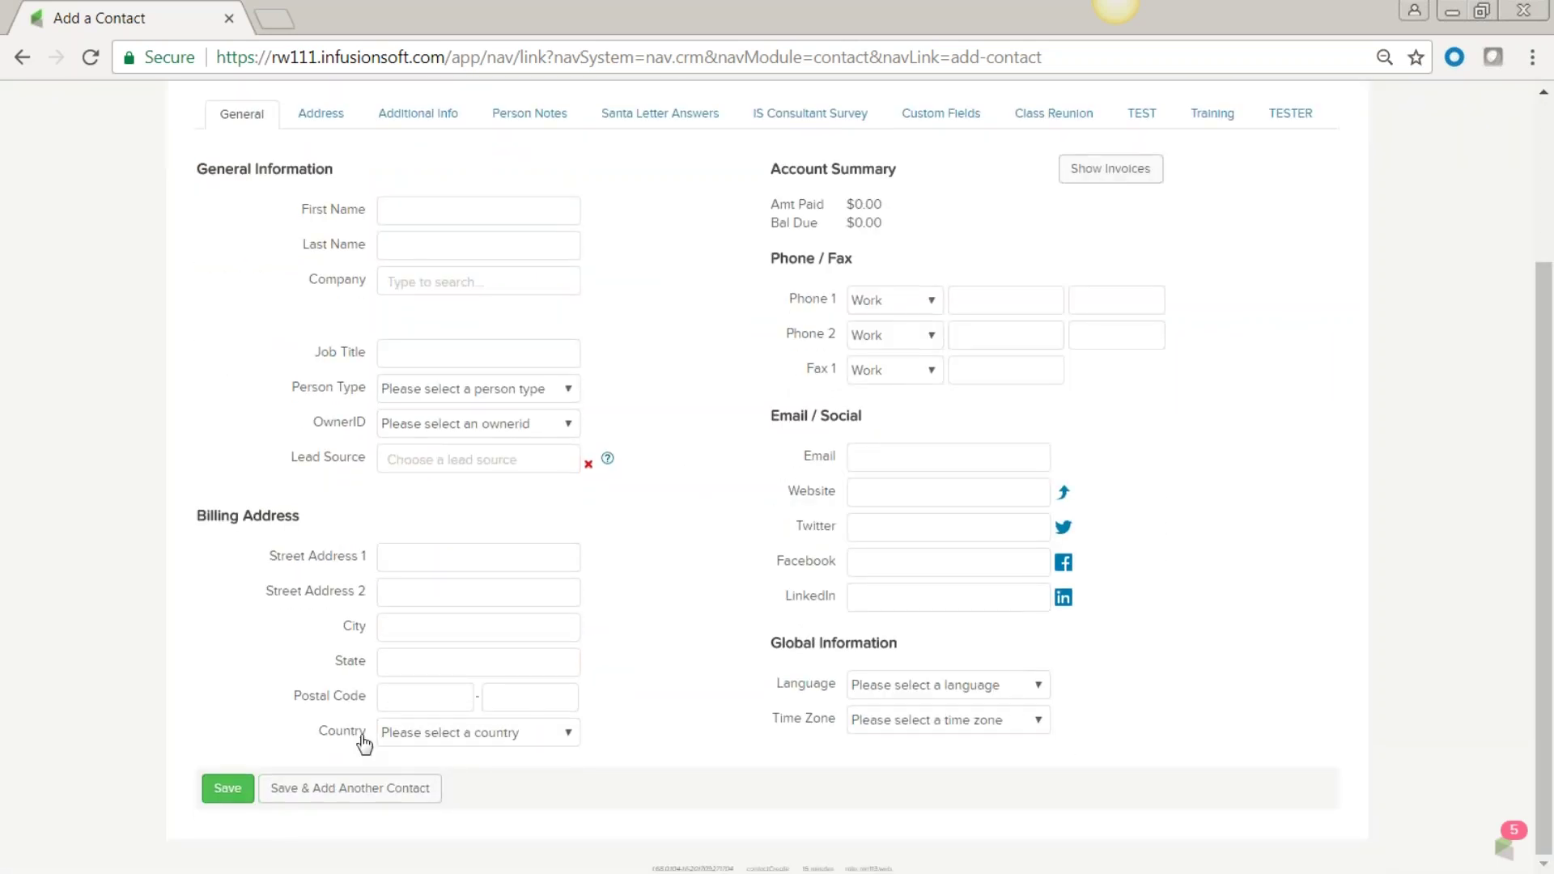
click(568, 735)
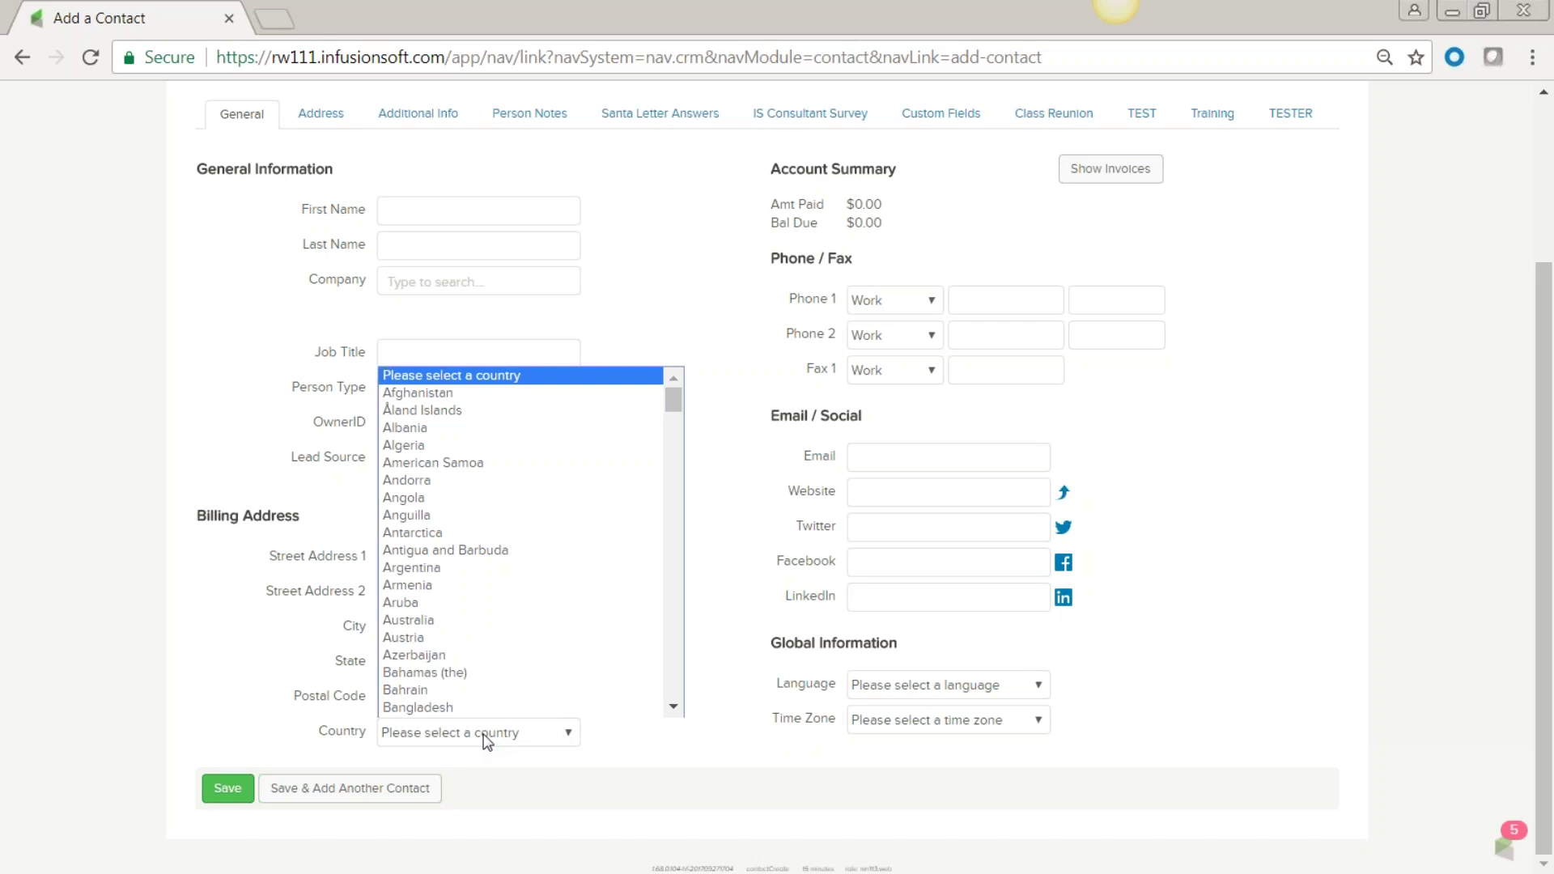
click(835, 123)
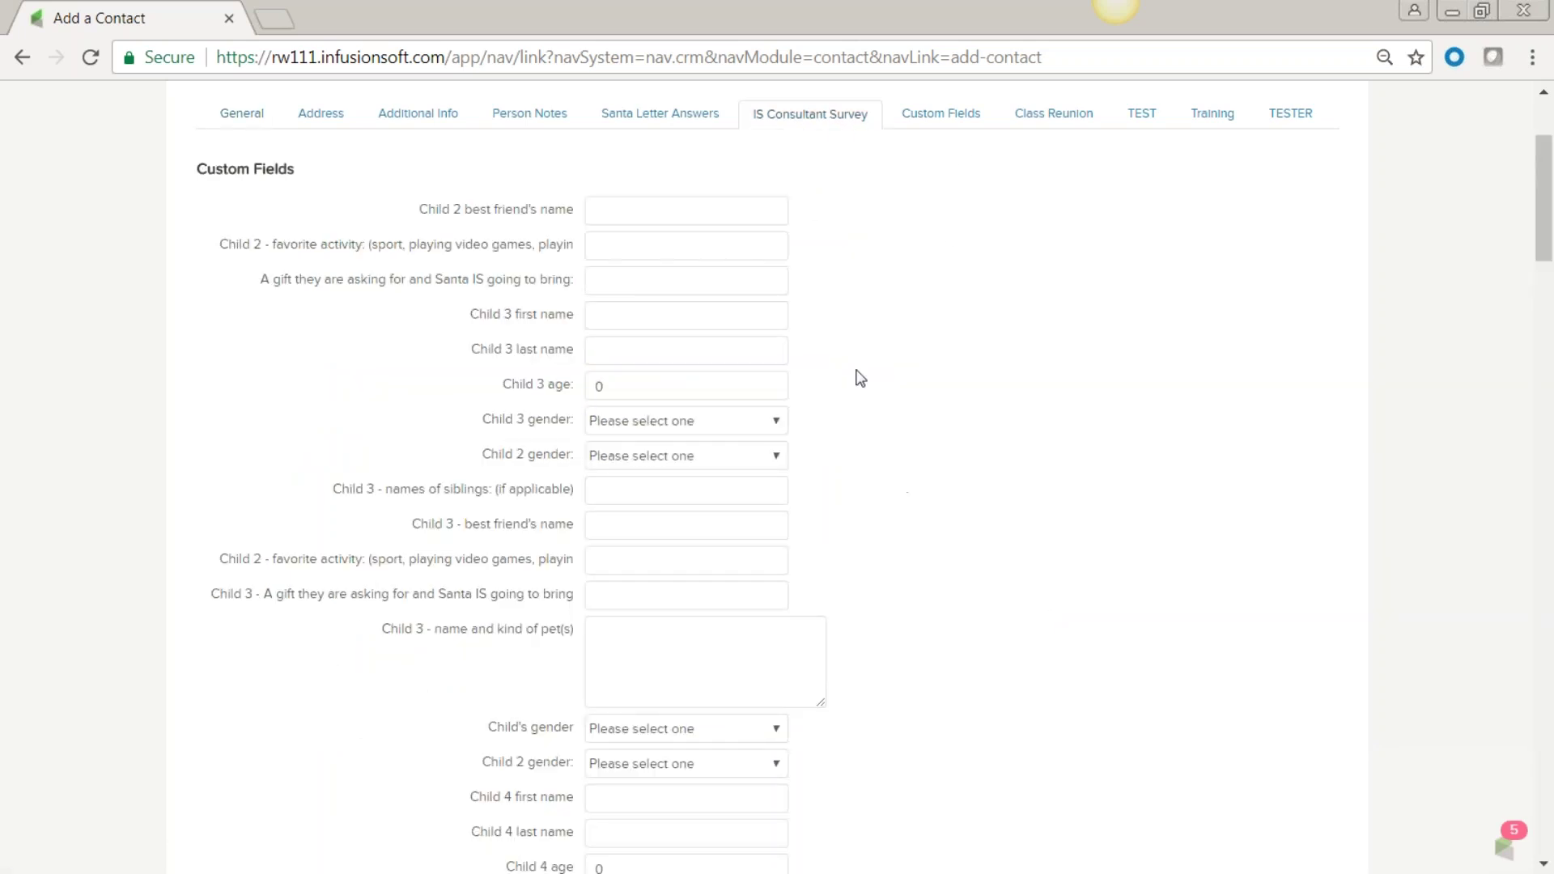
click(242, 119)
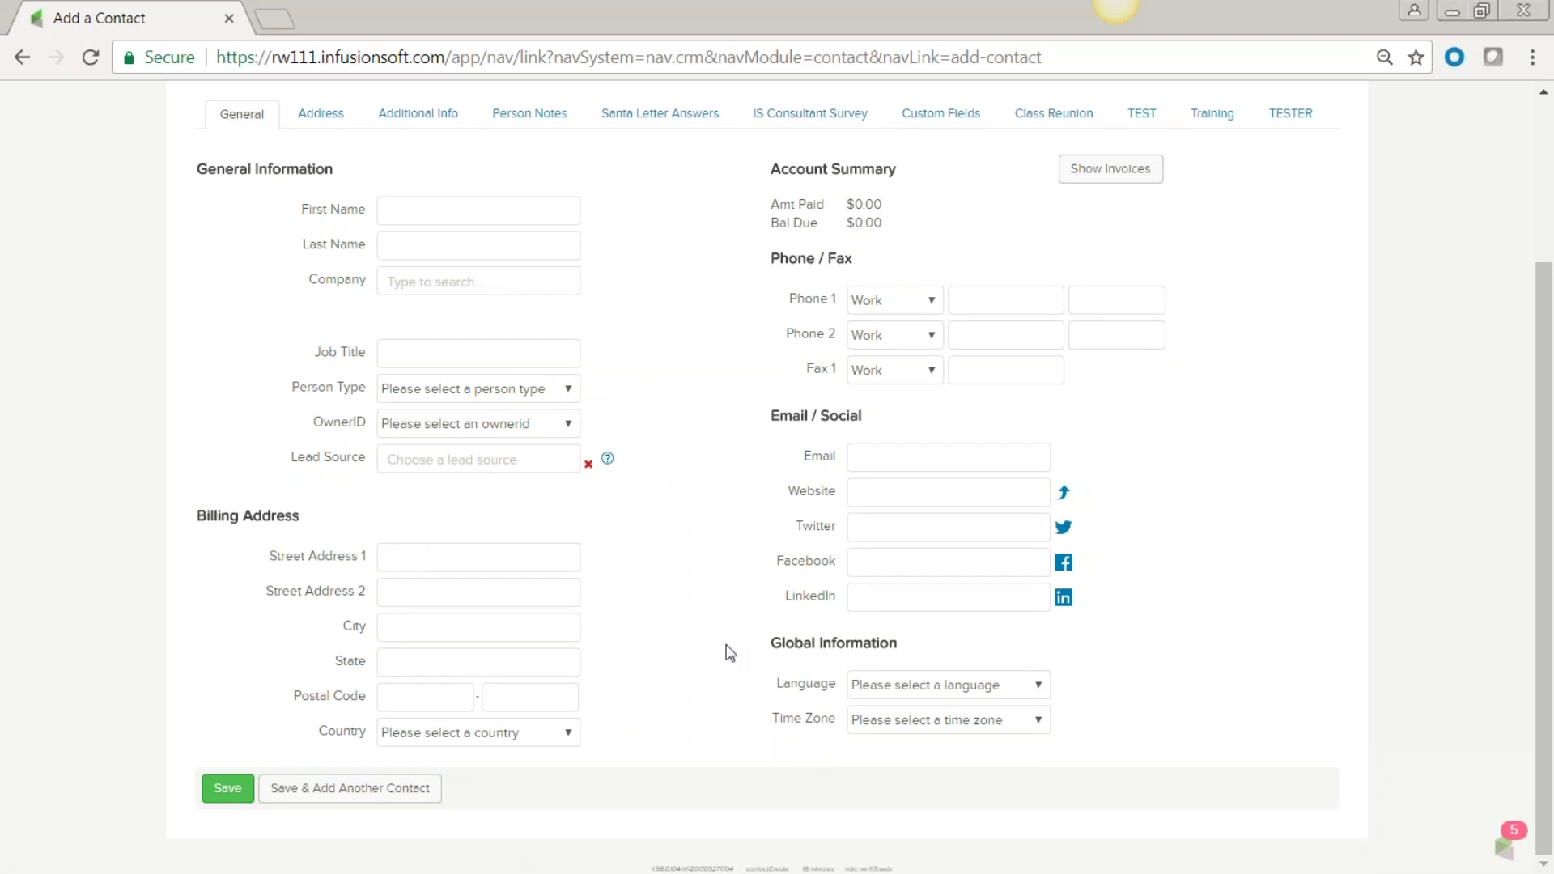
scroll(728, 647, up, 3)
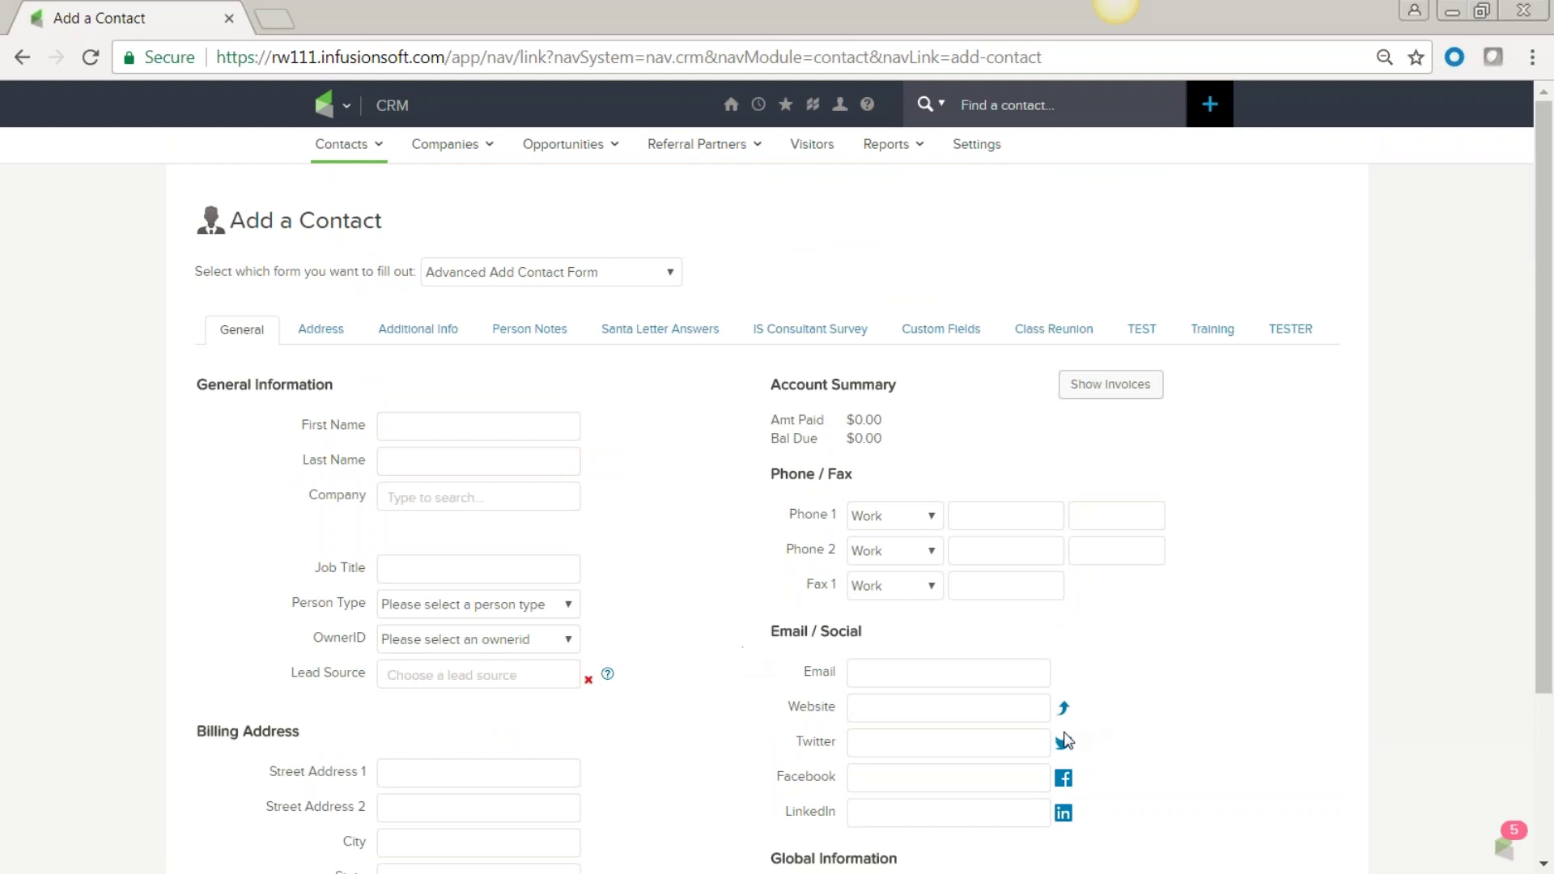
Enter the new contact's first name and e-mail address.
click(434, 427)
text(Todd)
scroll(1225, 718, down, 2)
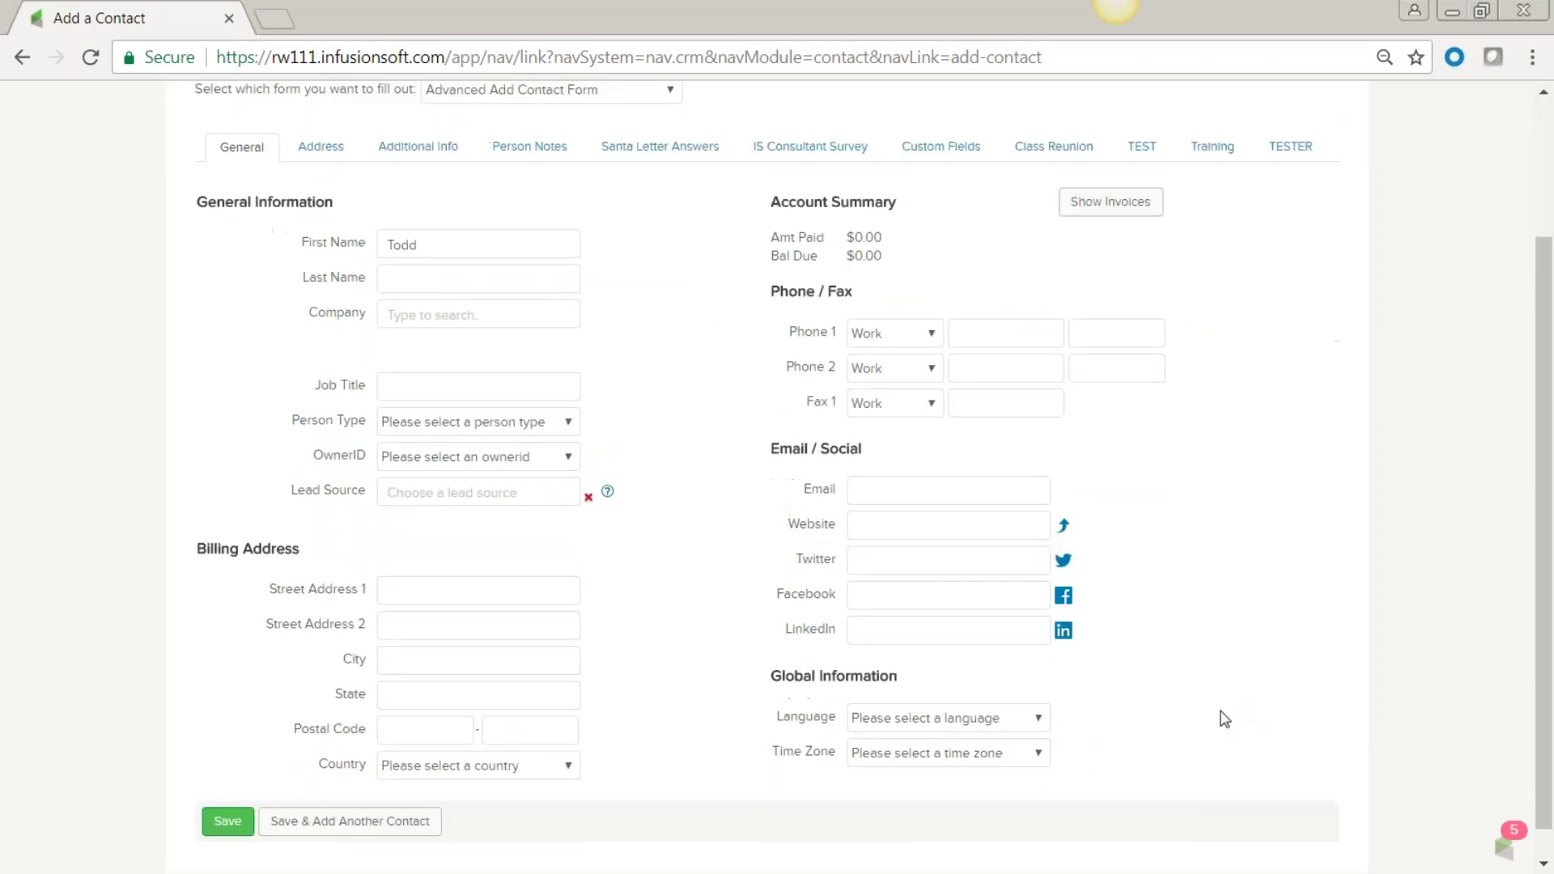
click(886, 459)
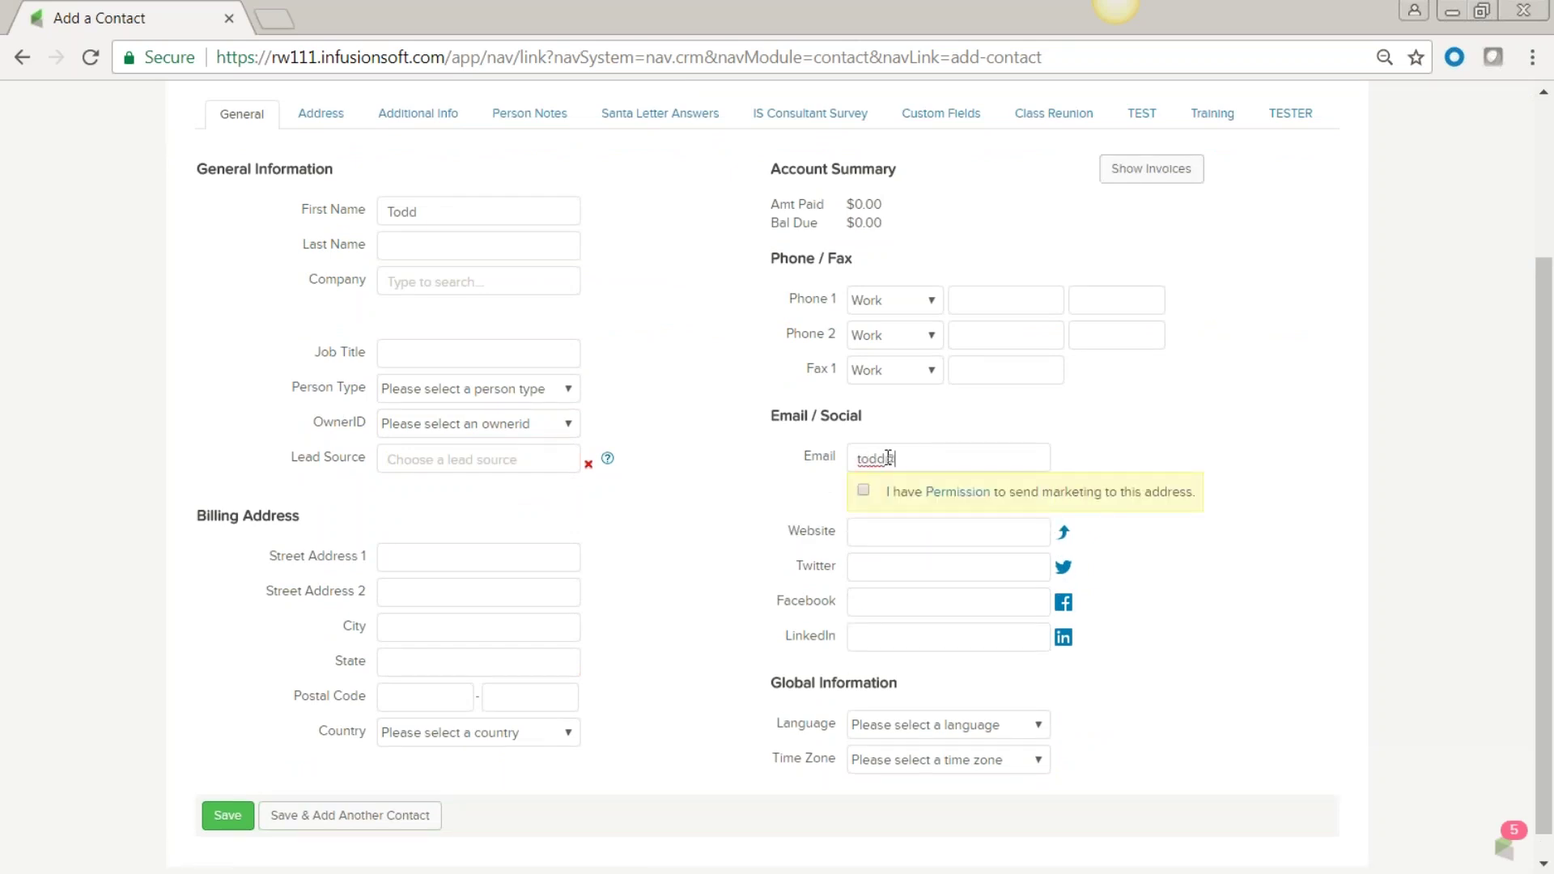
Confirm permission to send marketing e-mails and save the new contact.
click(863, 489)
click(864, 491)
drag(986, 457, 764, 565)
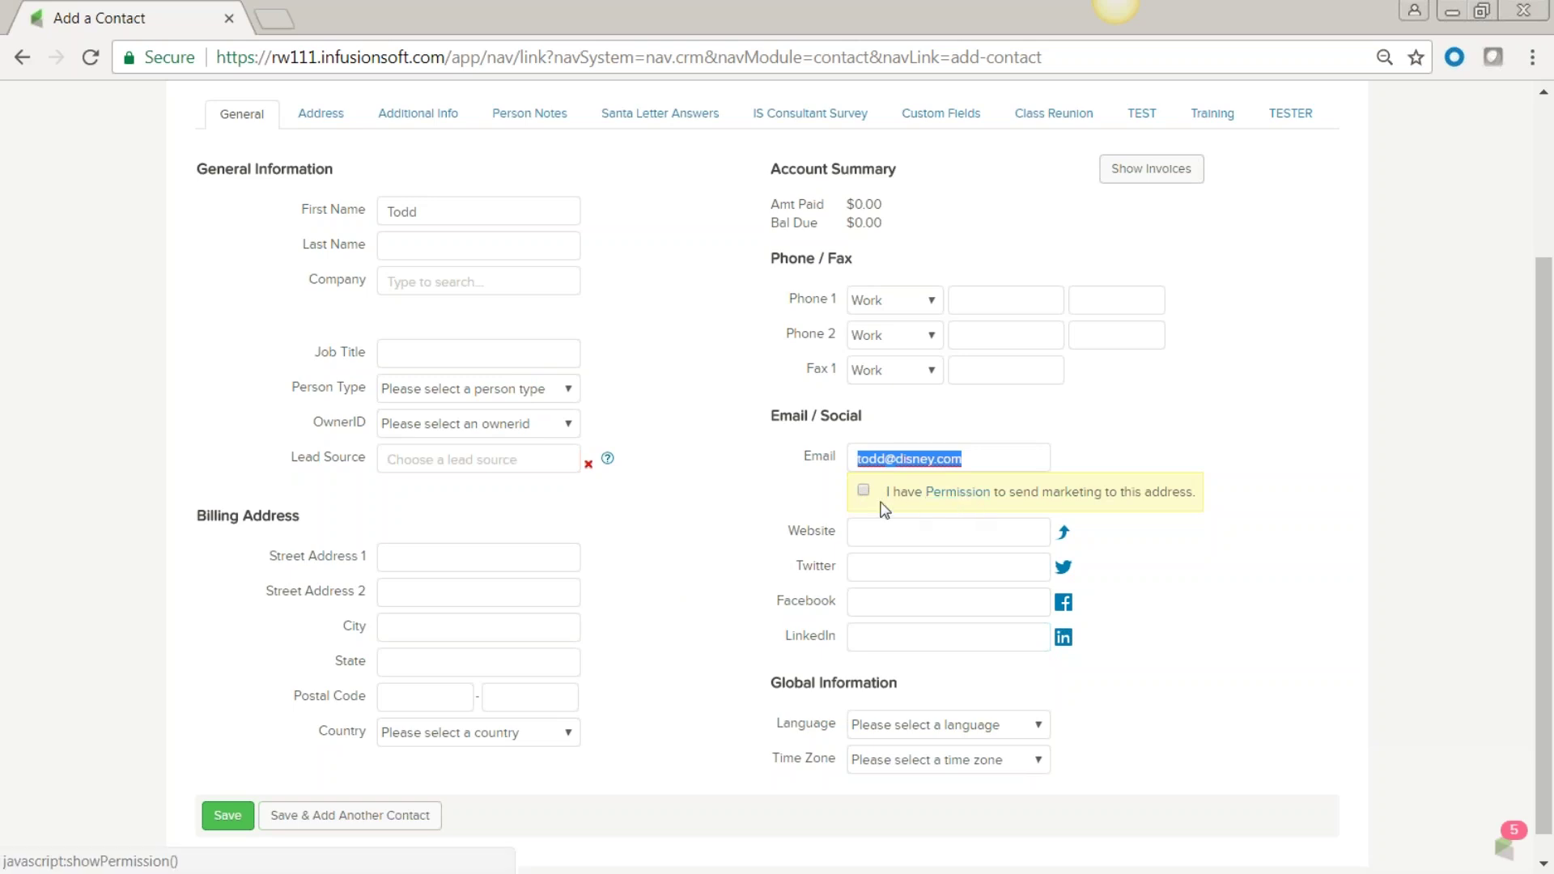
drag(984, 452, 838, 478)
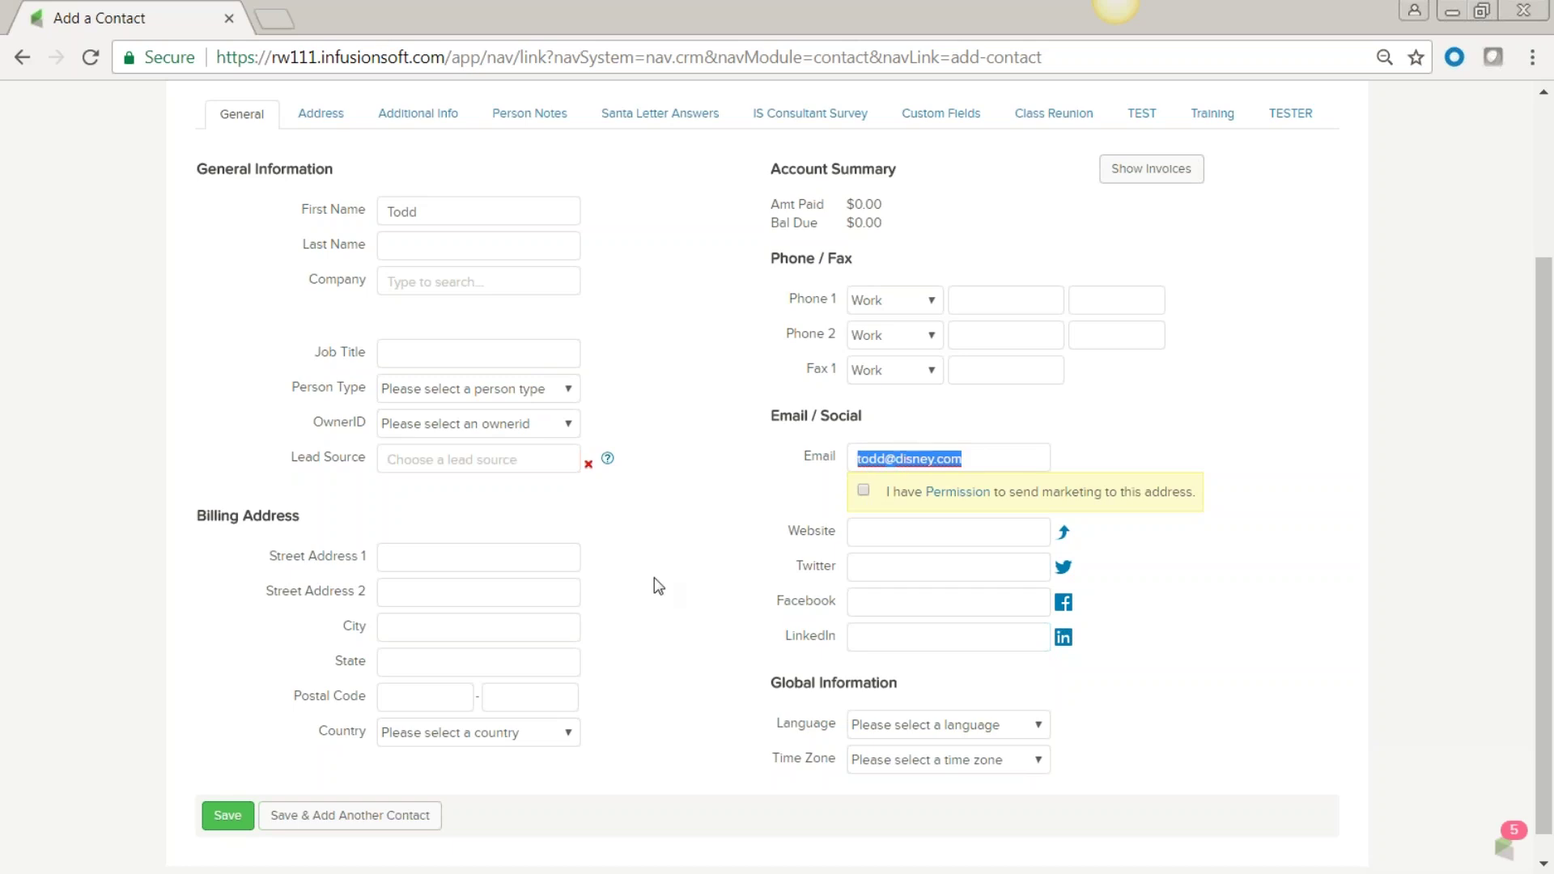
click(863, 490)
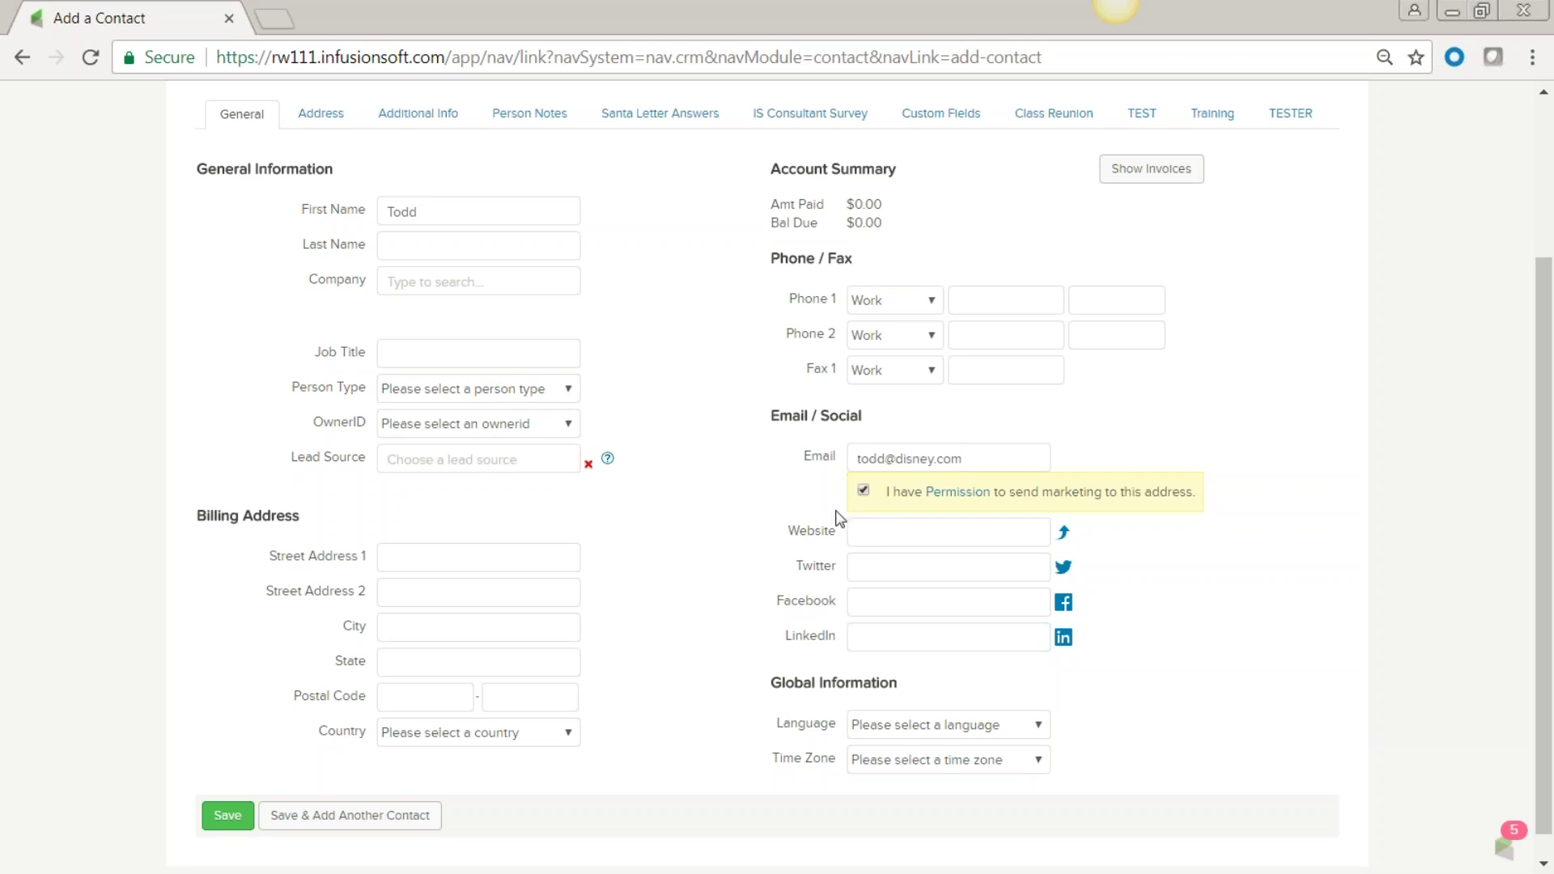
click(226, 819)
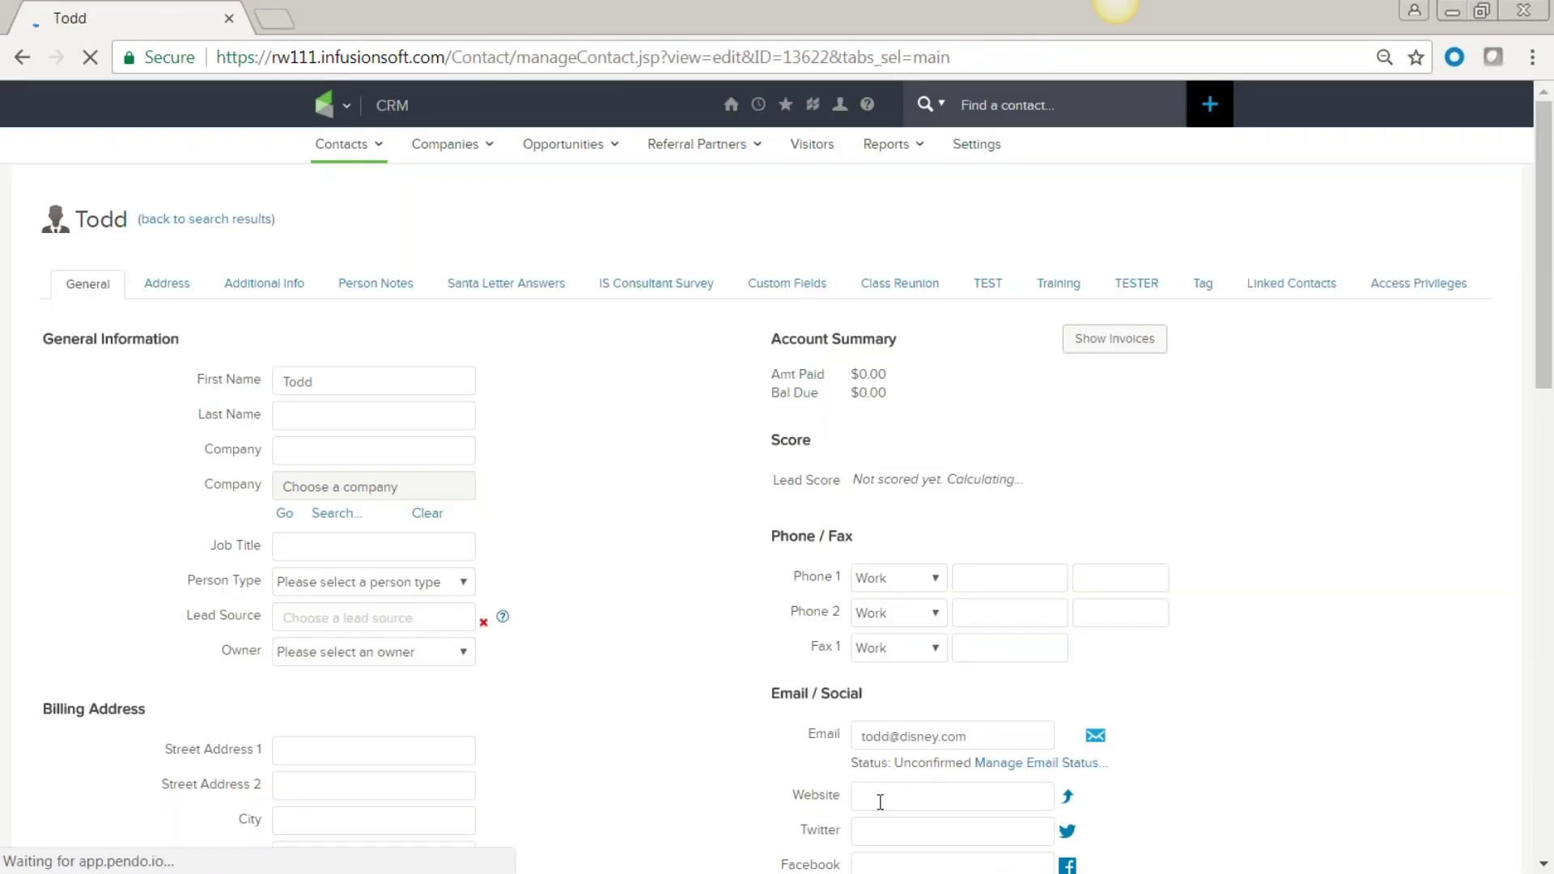
scroll(566, 576, down, 3)
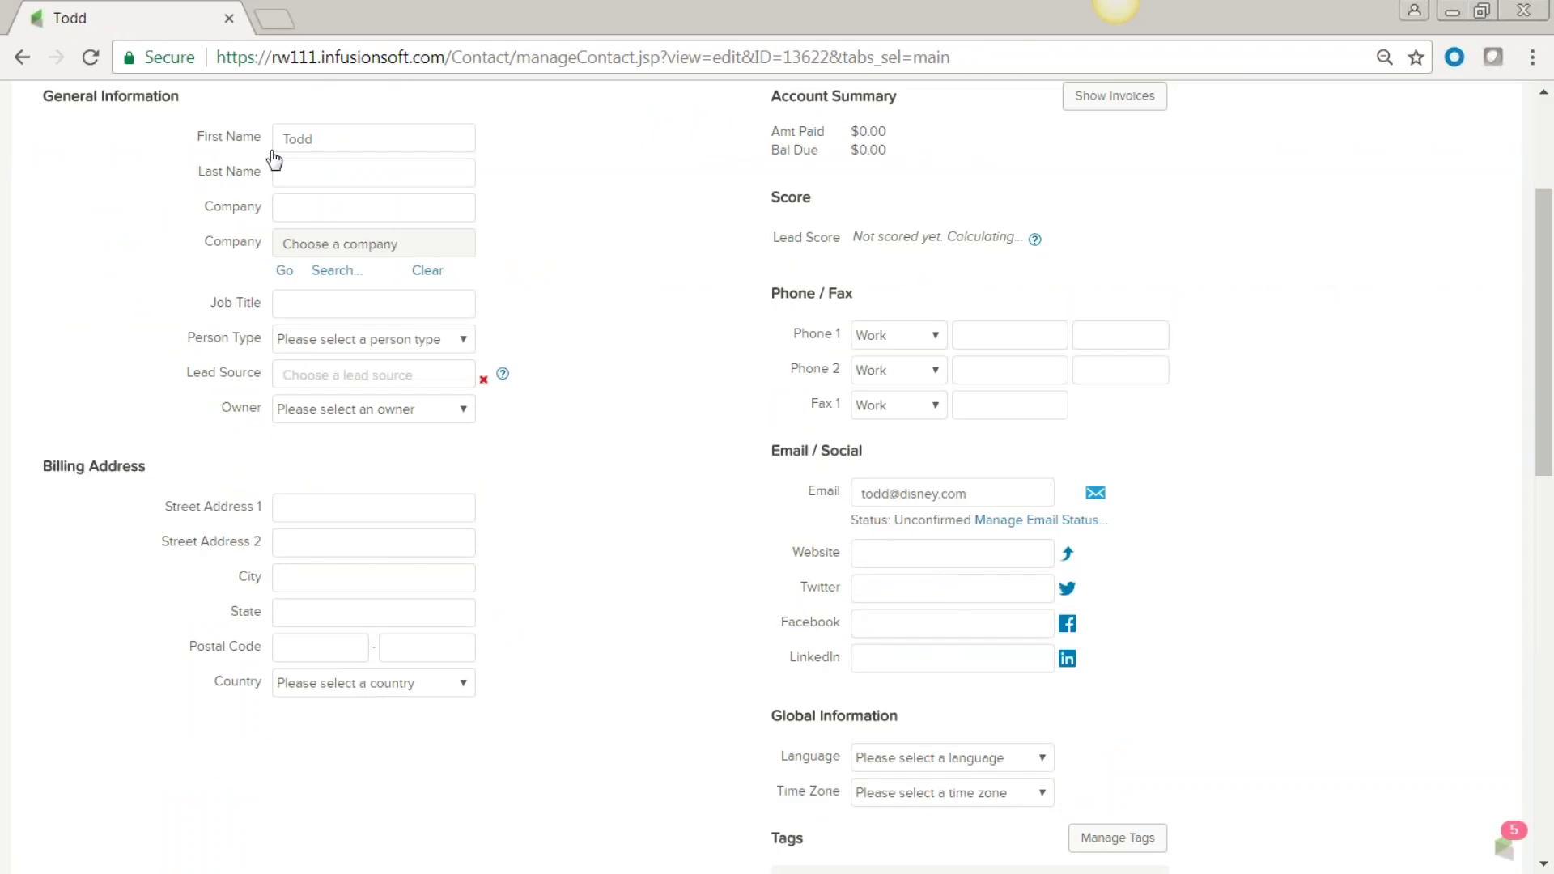
triple_click(964, 495)
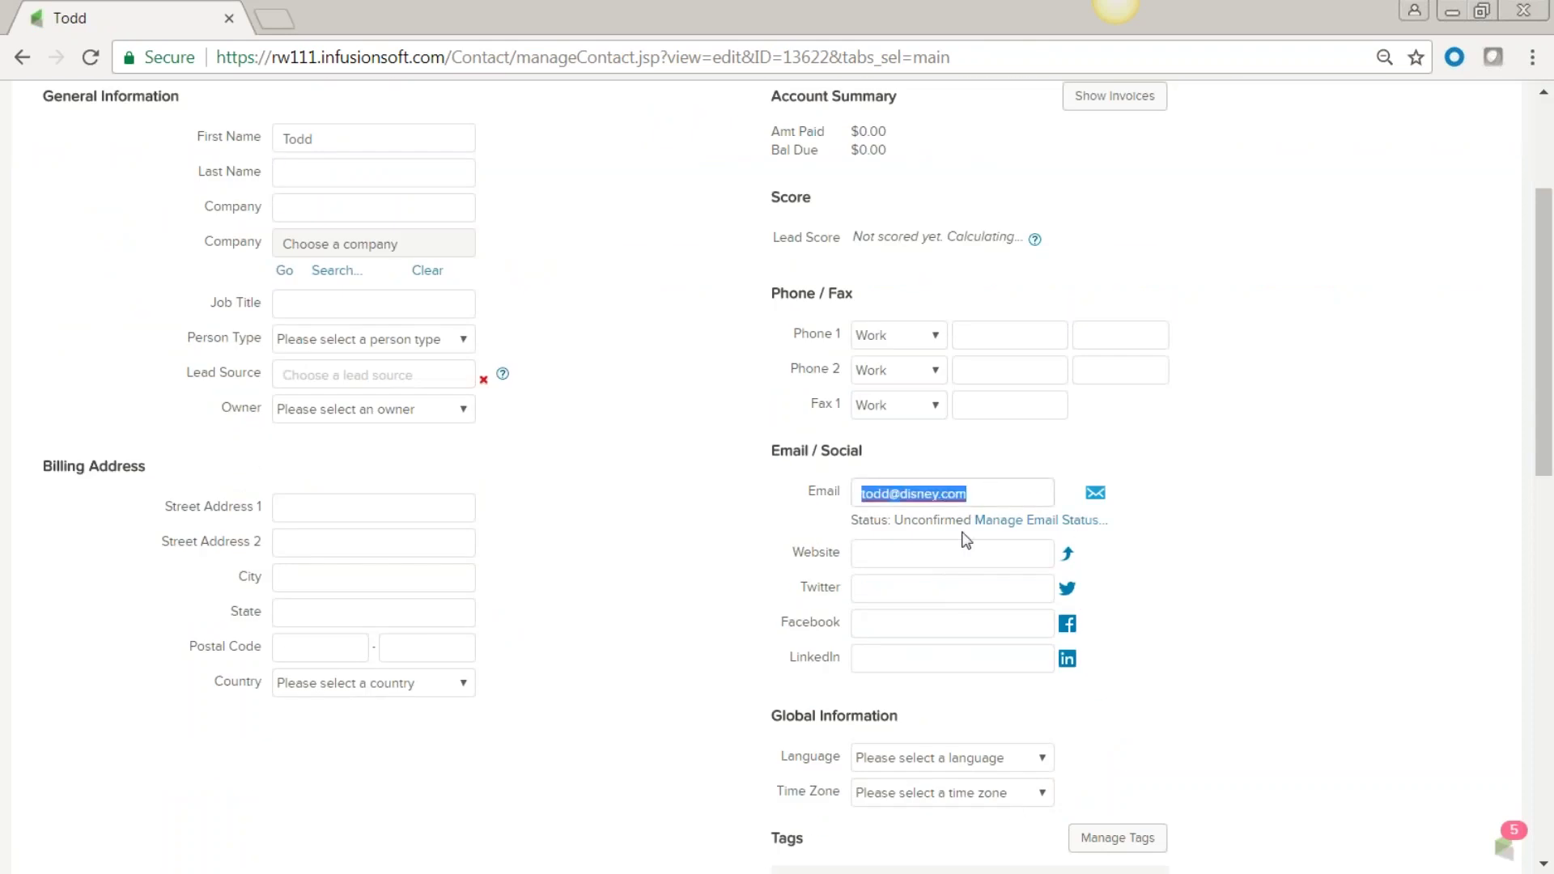
click(928, 520)
double_click(928, 521)
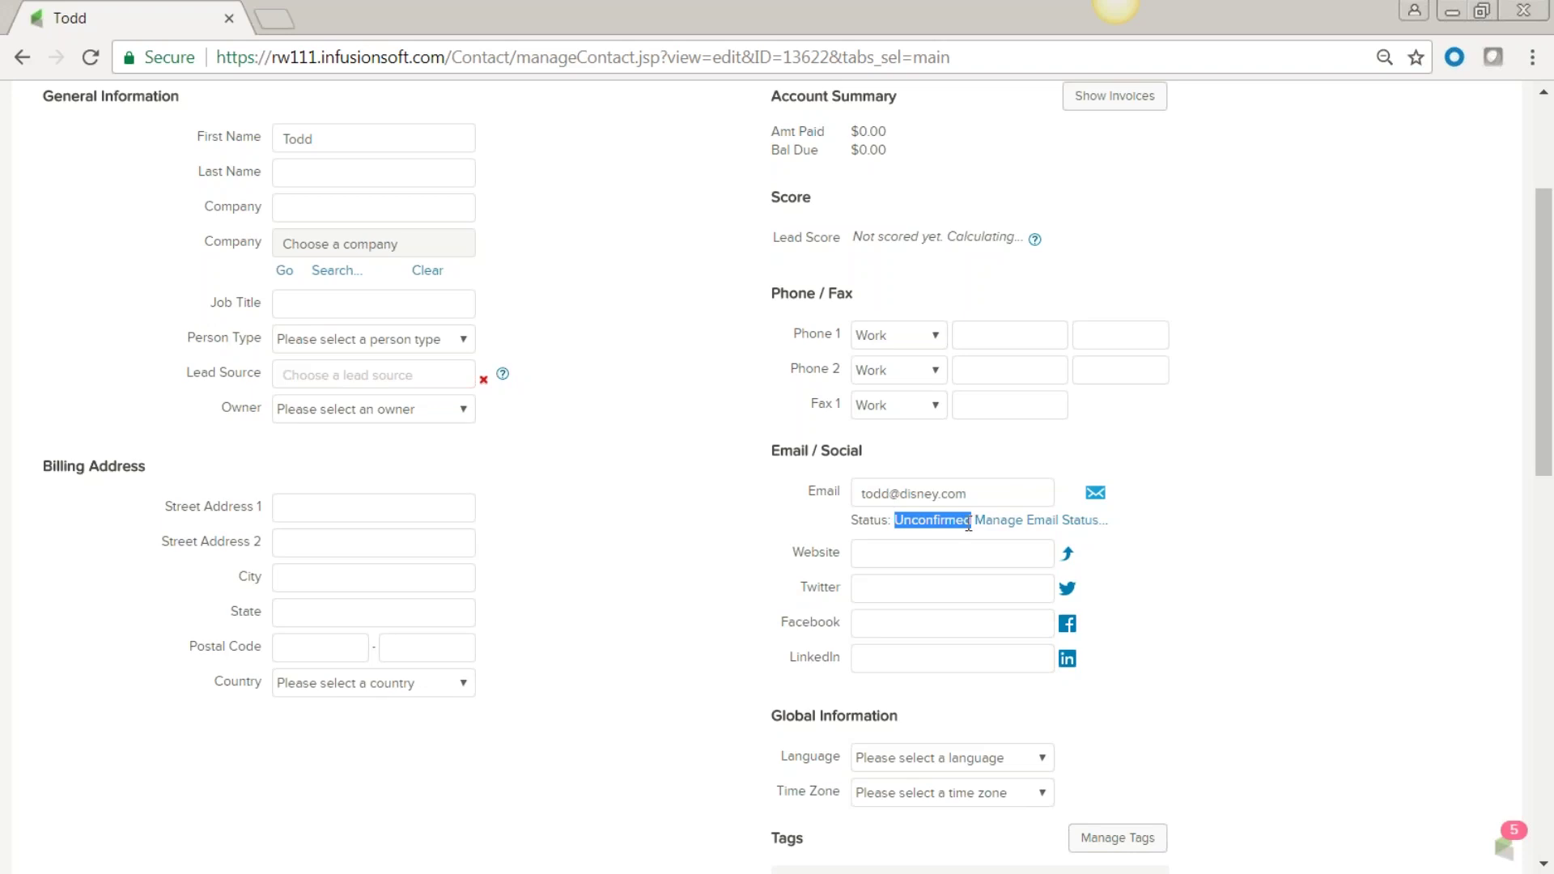
click(1222, 531)
drag(973, 520, 894, 521)
click(642, 290)
scroll(645, 296, up, 3)
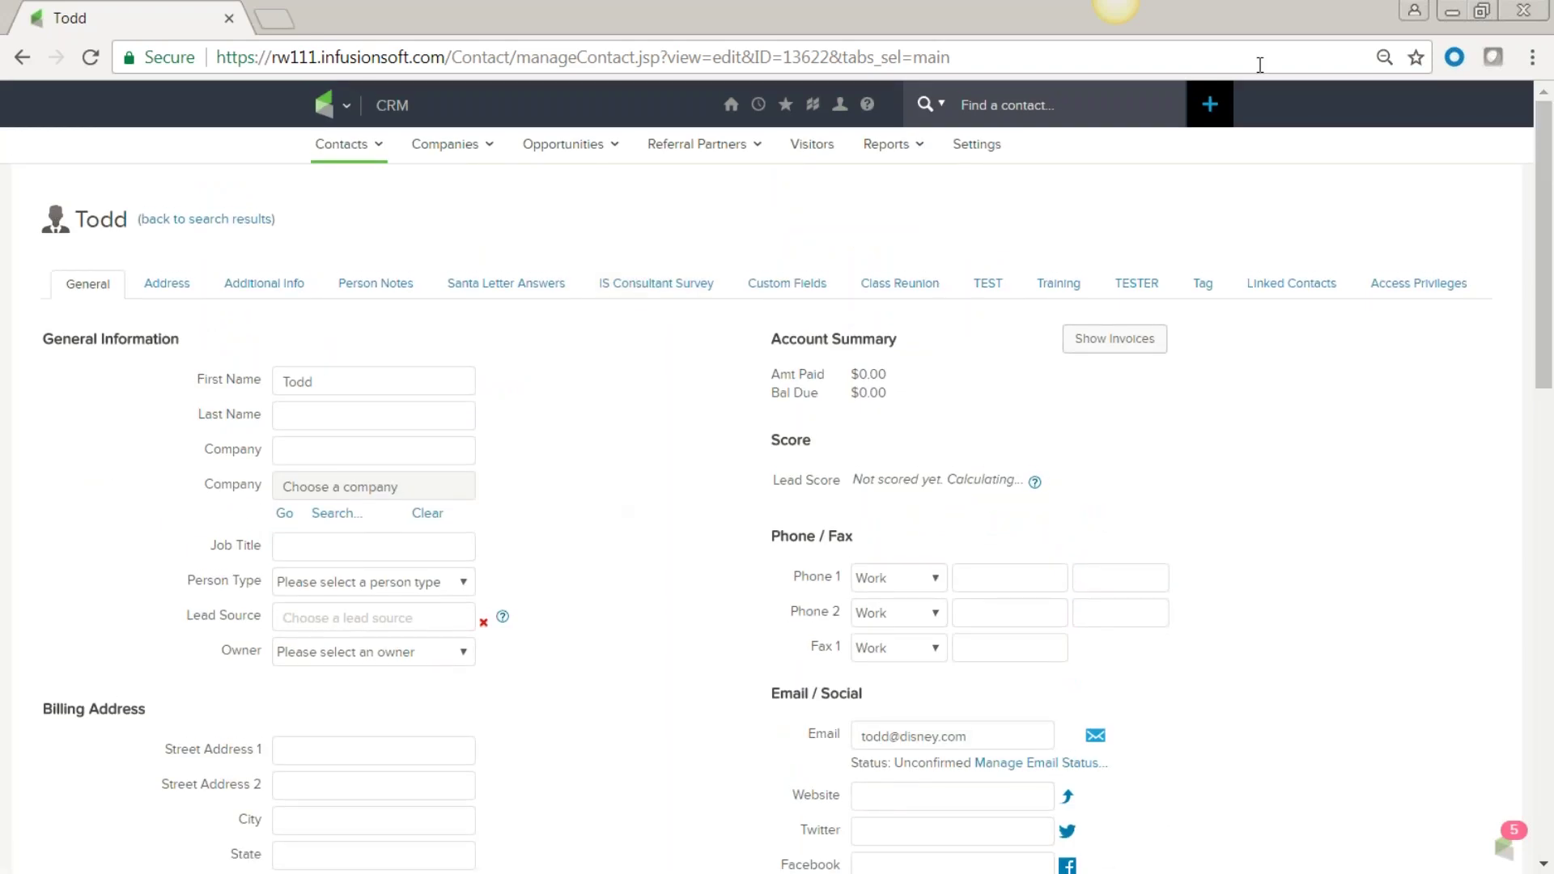
Quick-add a second contact's first name and e-mail with marketing permission, then open its record.
click(1211, 106)
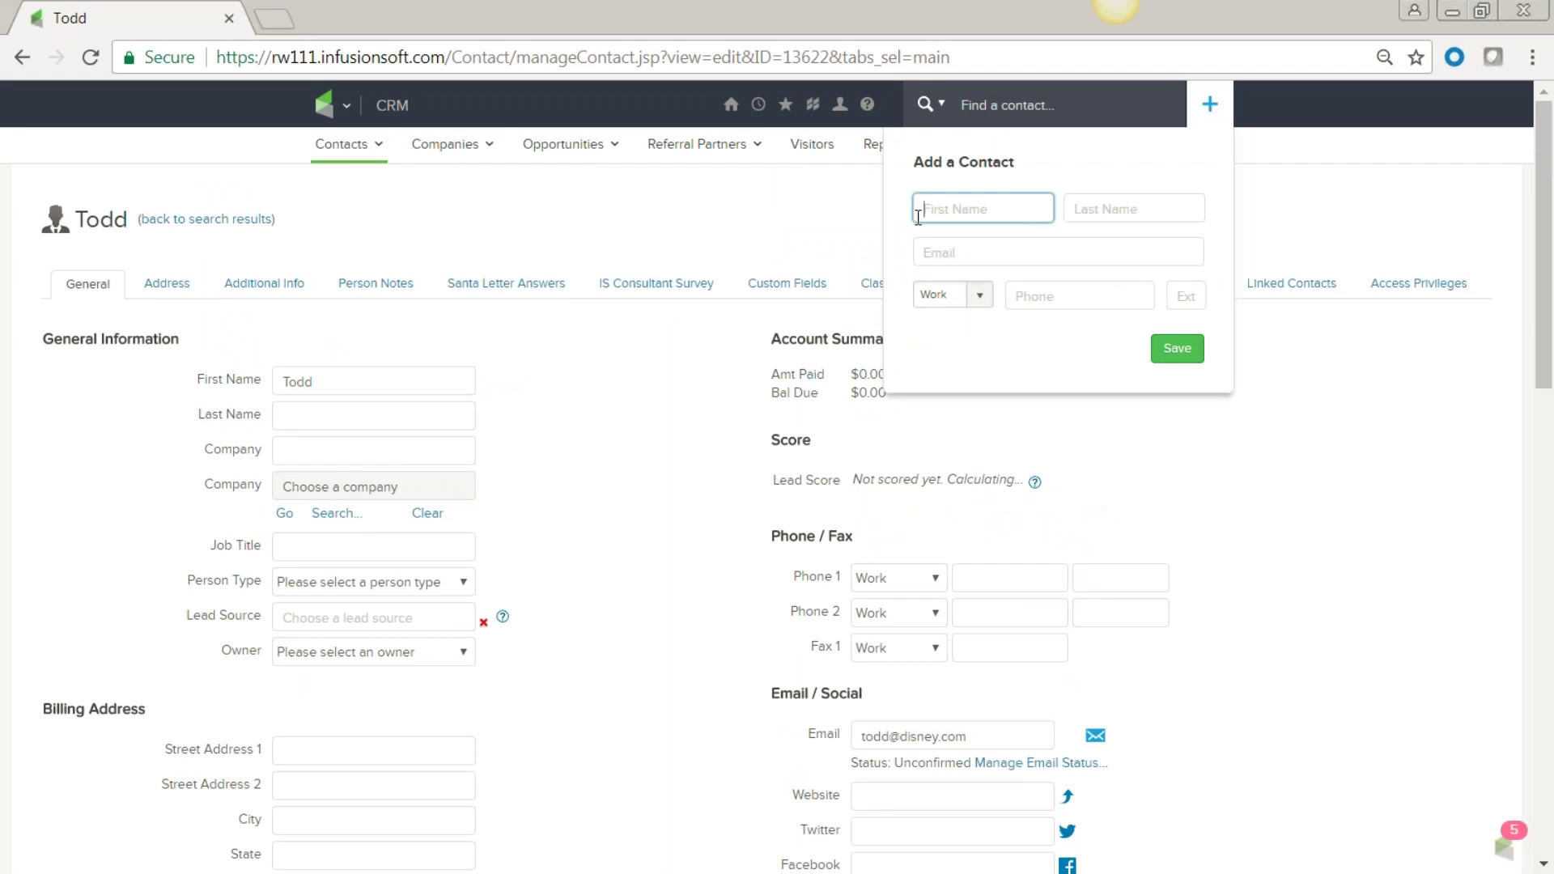
text(Sam)
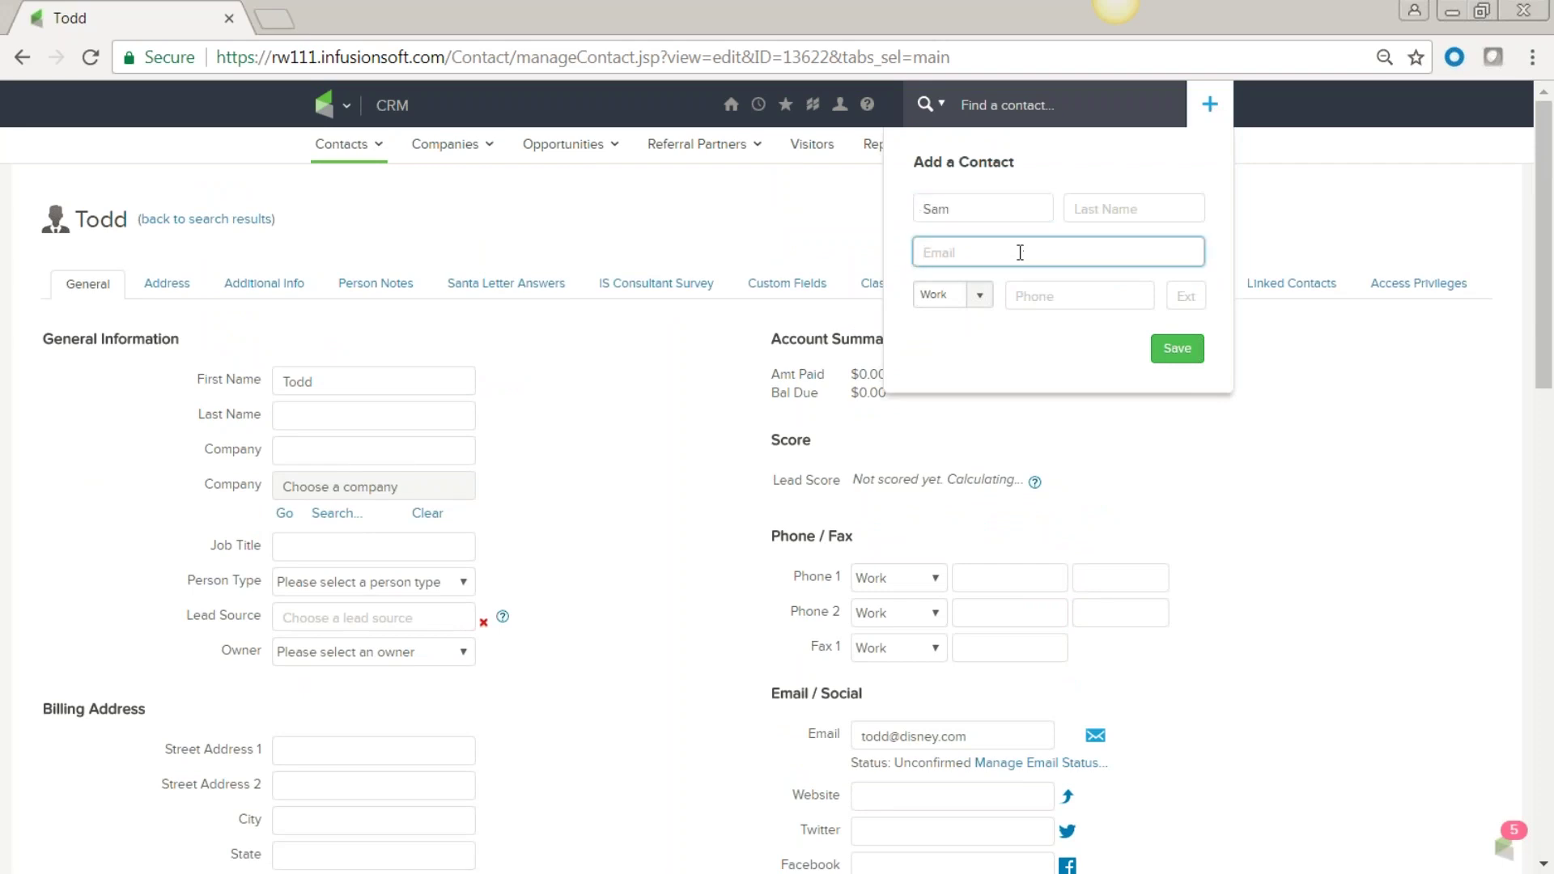
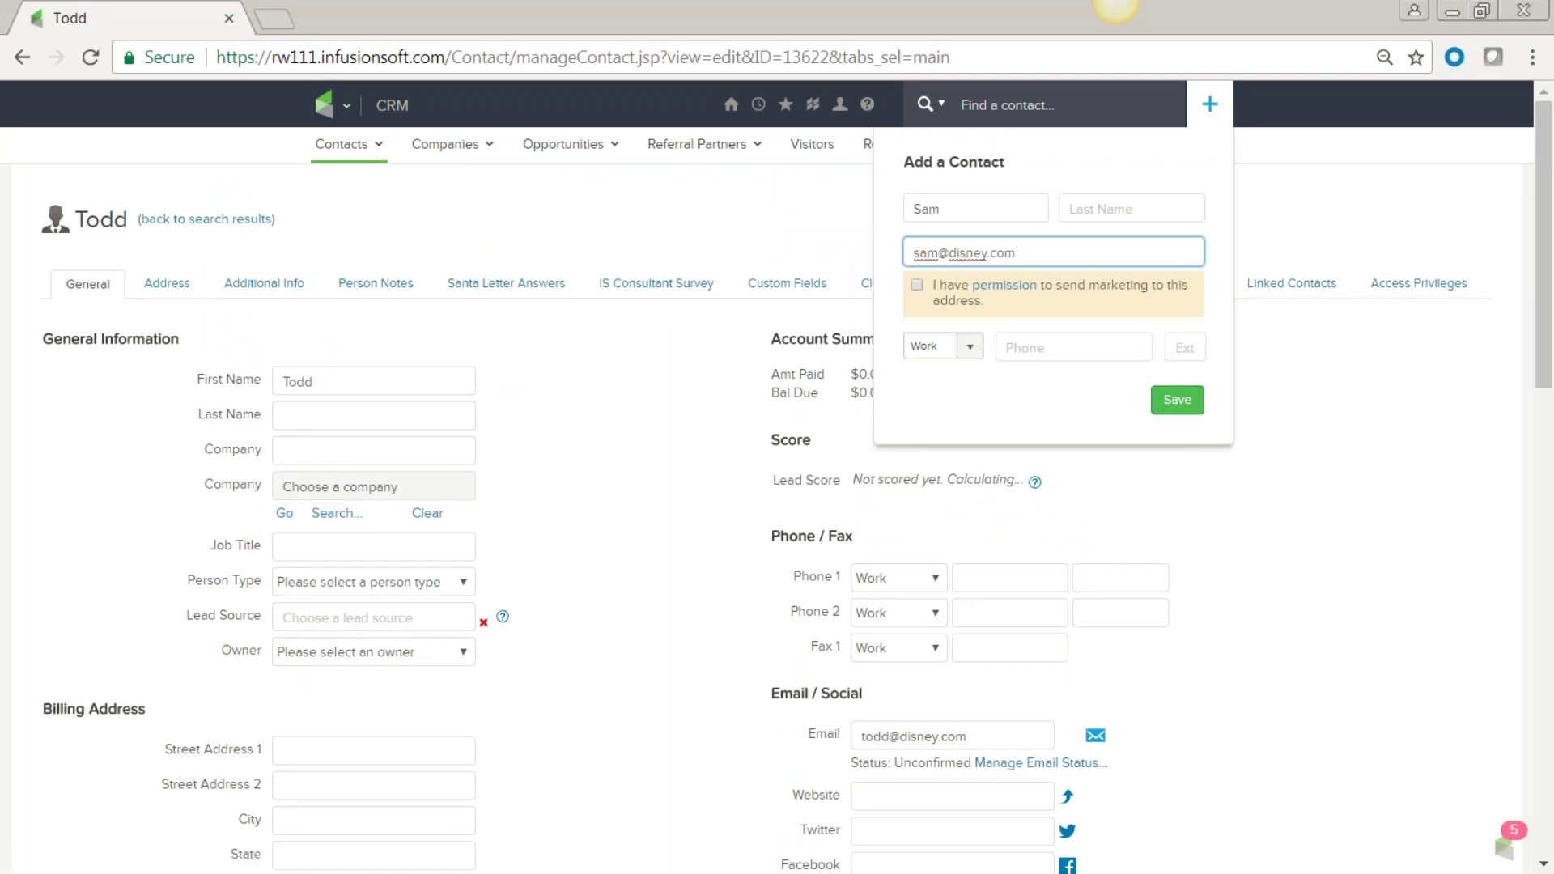
click(916, 284)
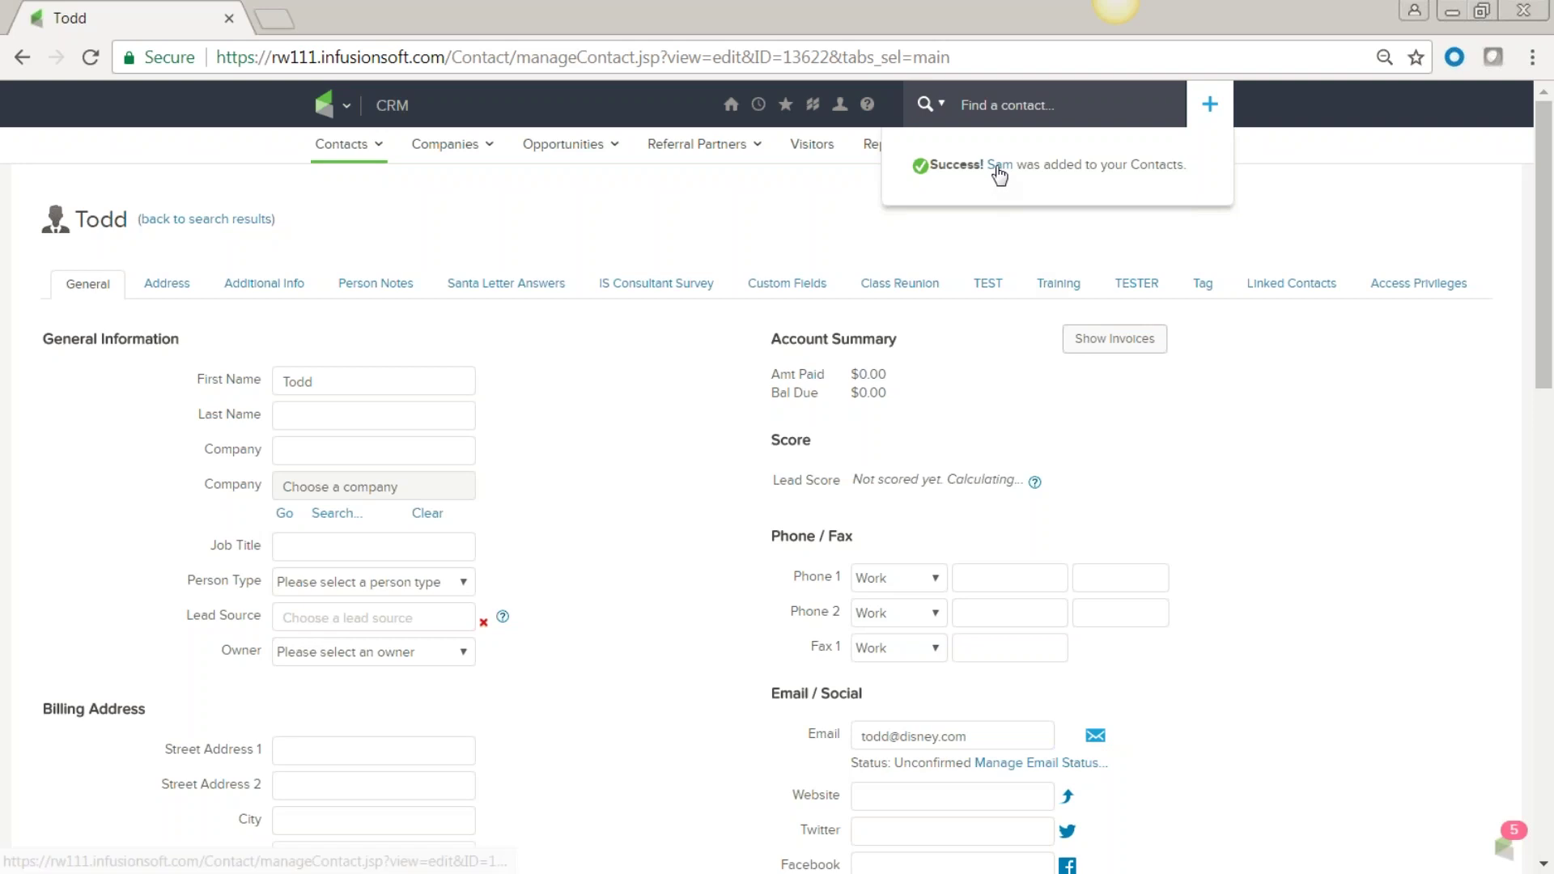
click(998, 166)
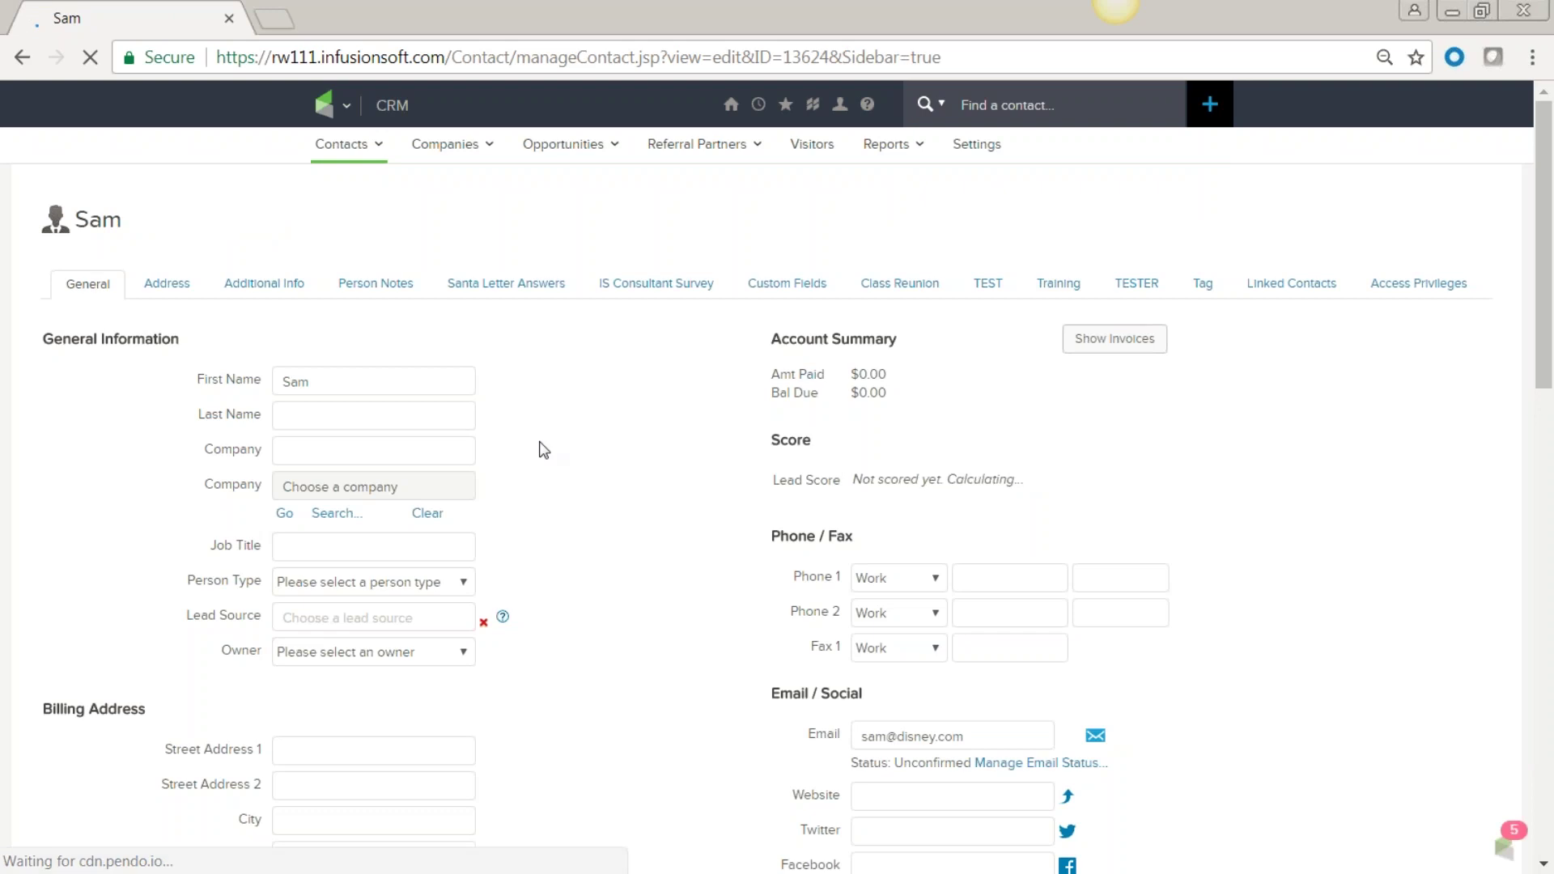
scroll(624, 494, down, 3)
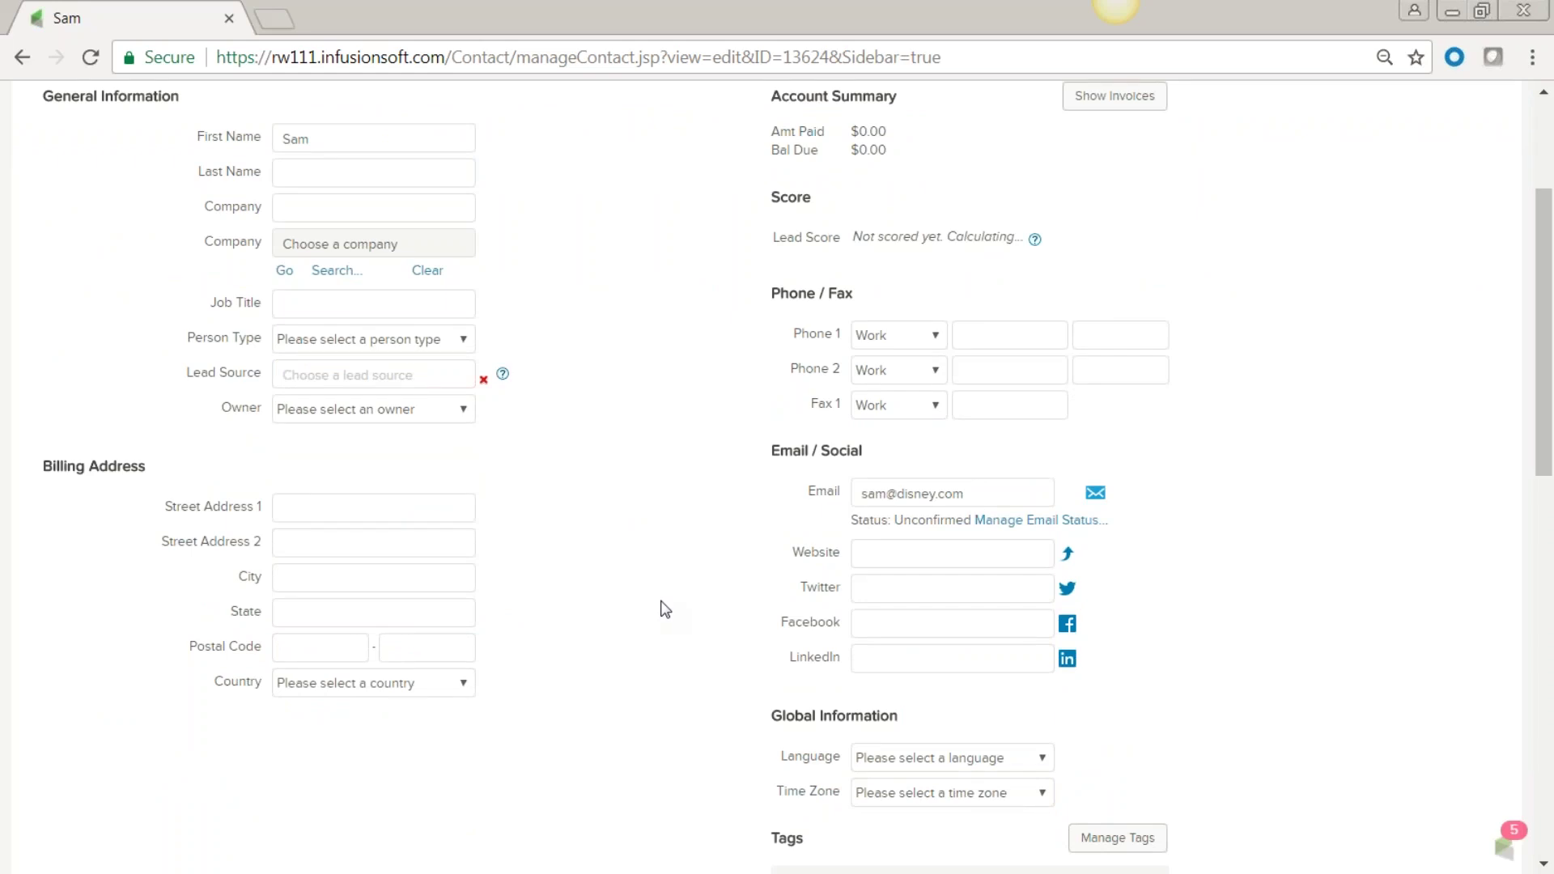
scroll(607, 609, up, 3)
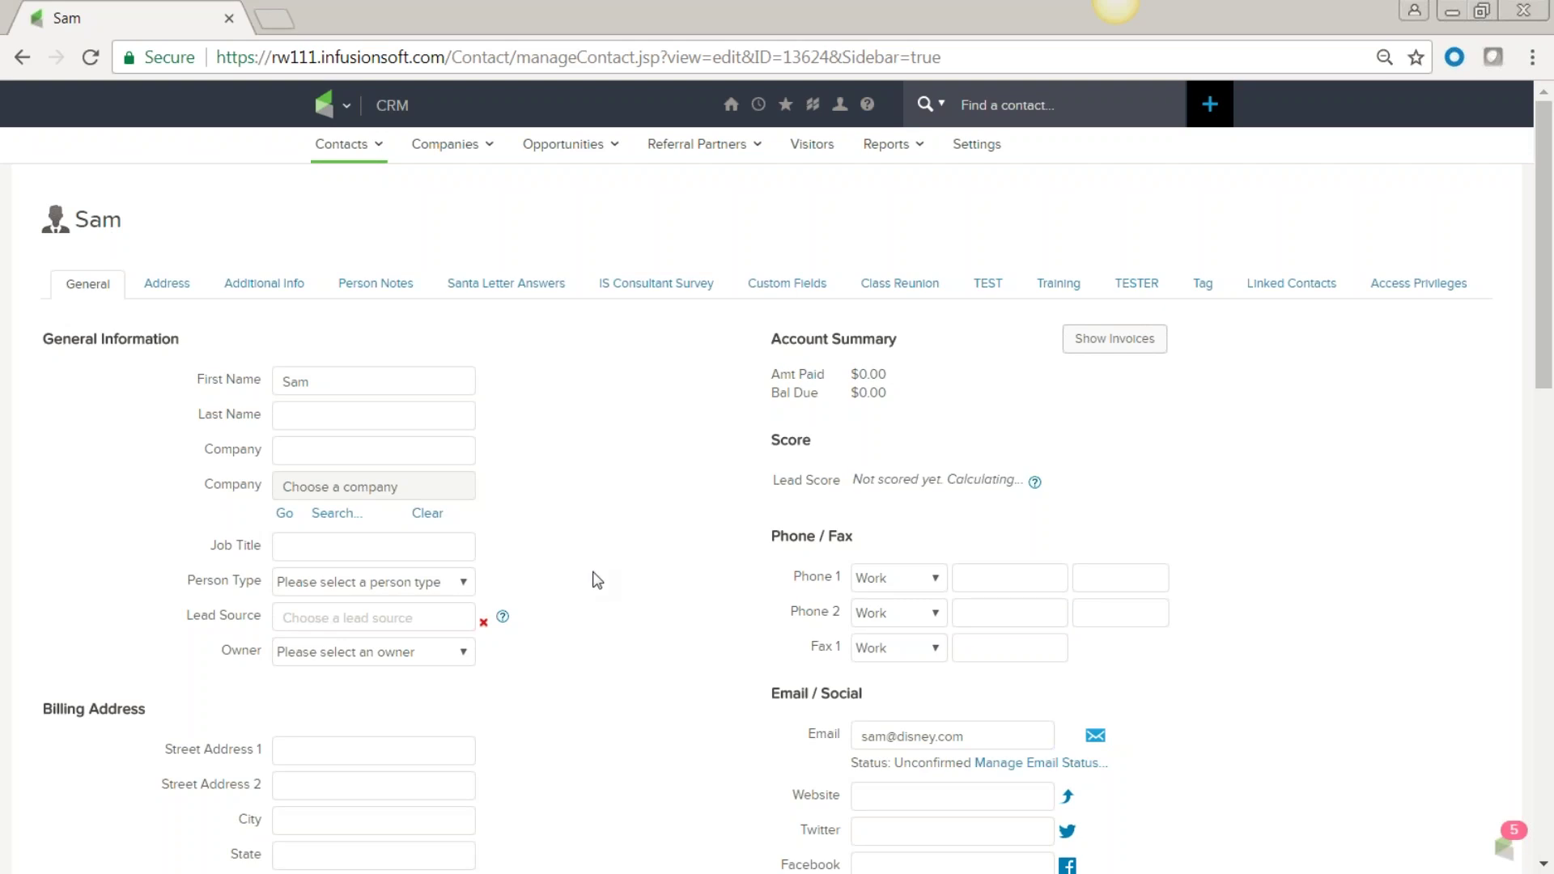
scroll(617, 591, down, 3)
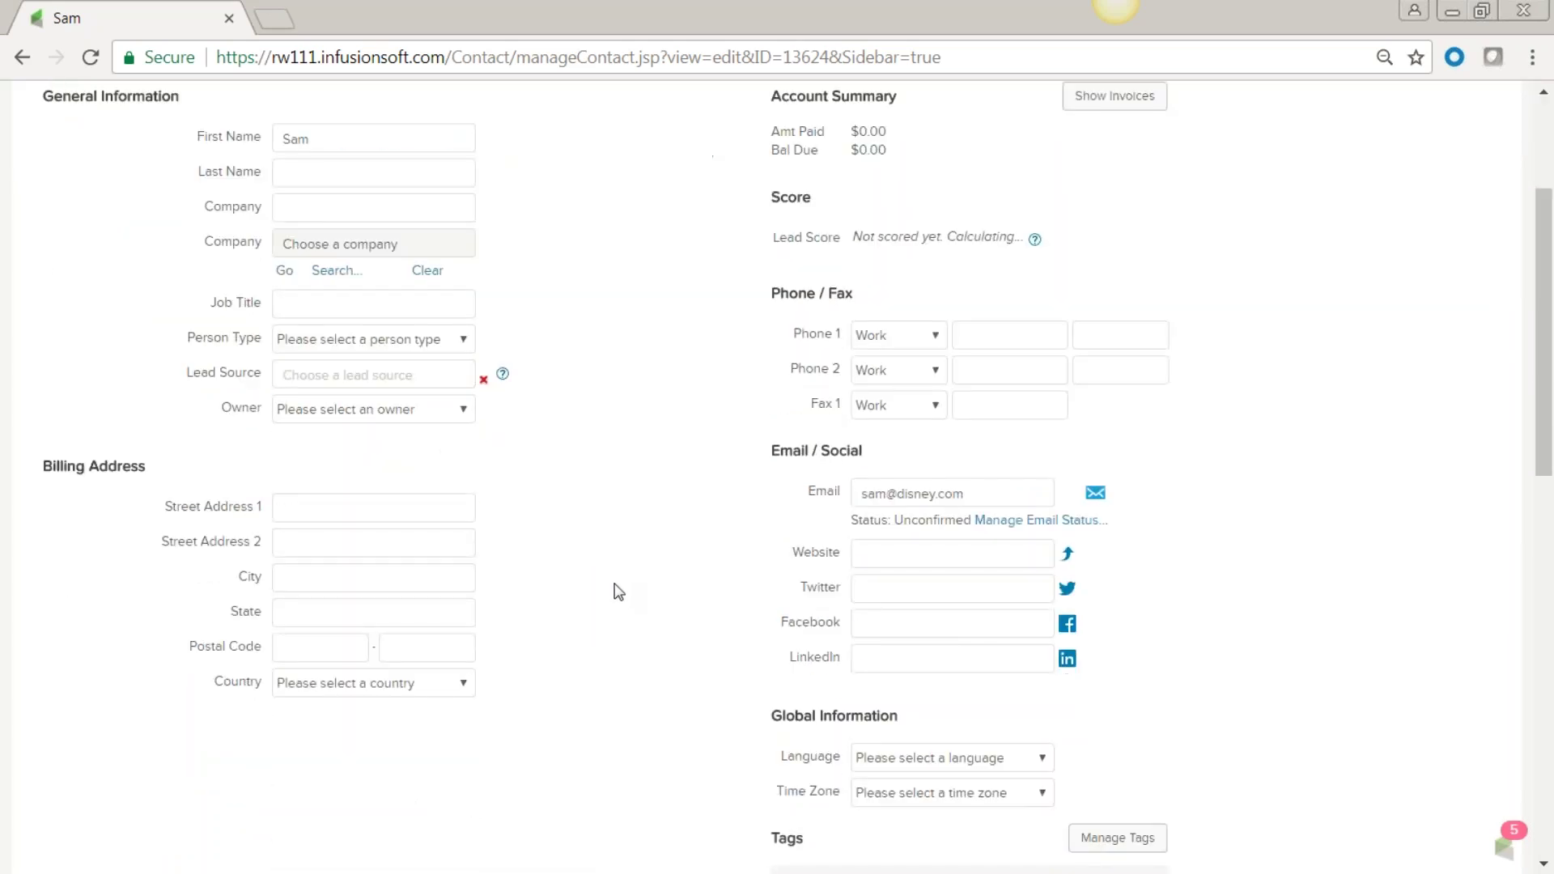
scroll(581, 583, down, 2)
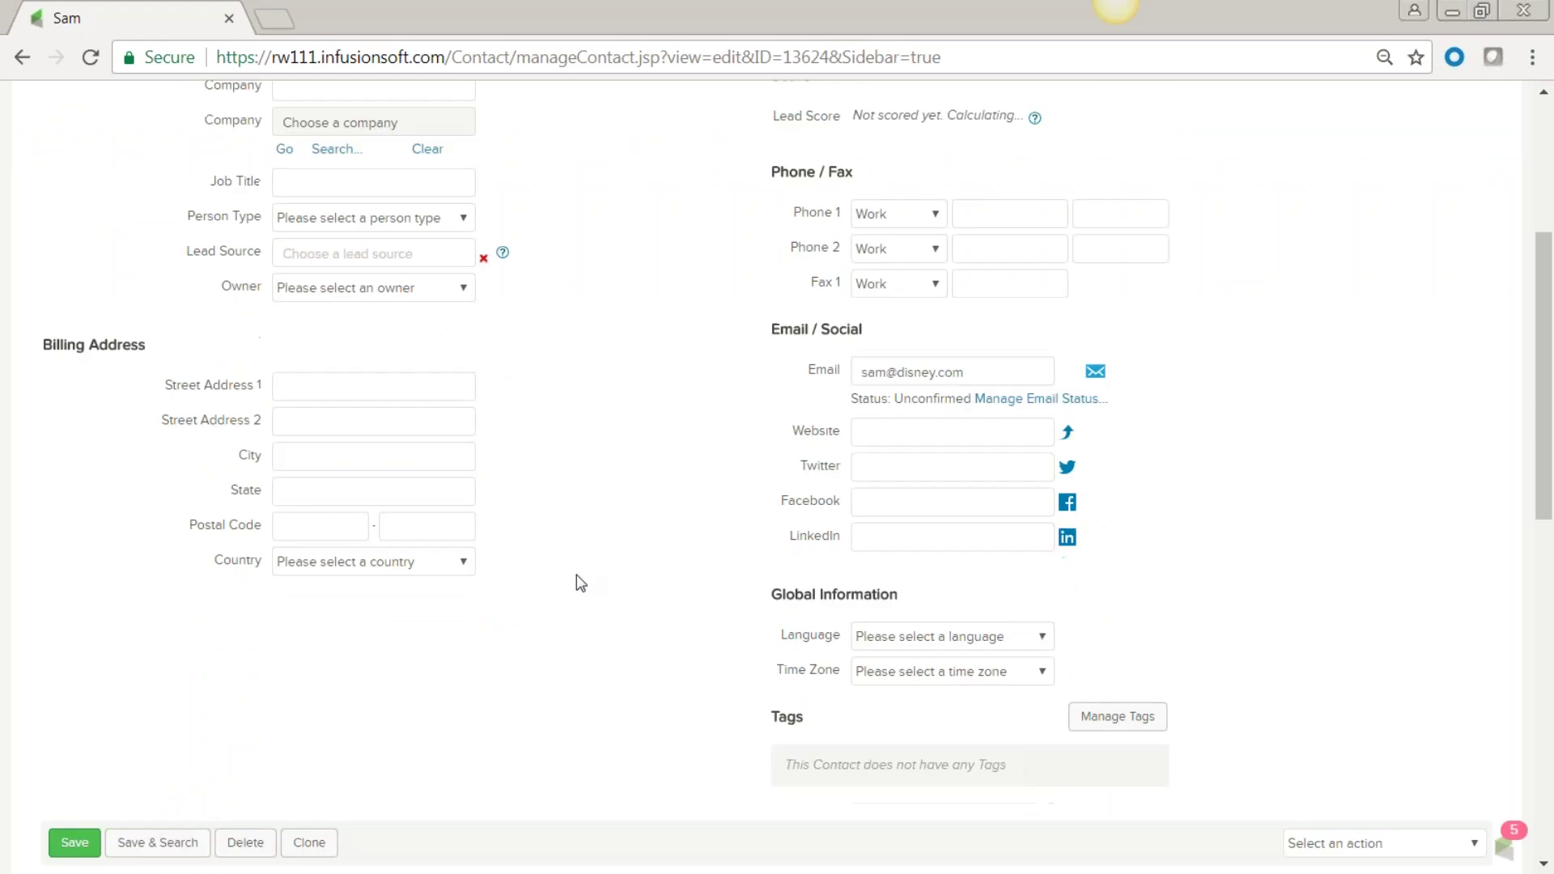
scroll(580, 583, down, 3)
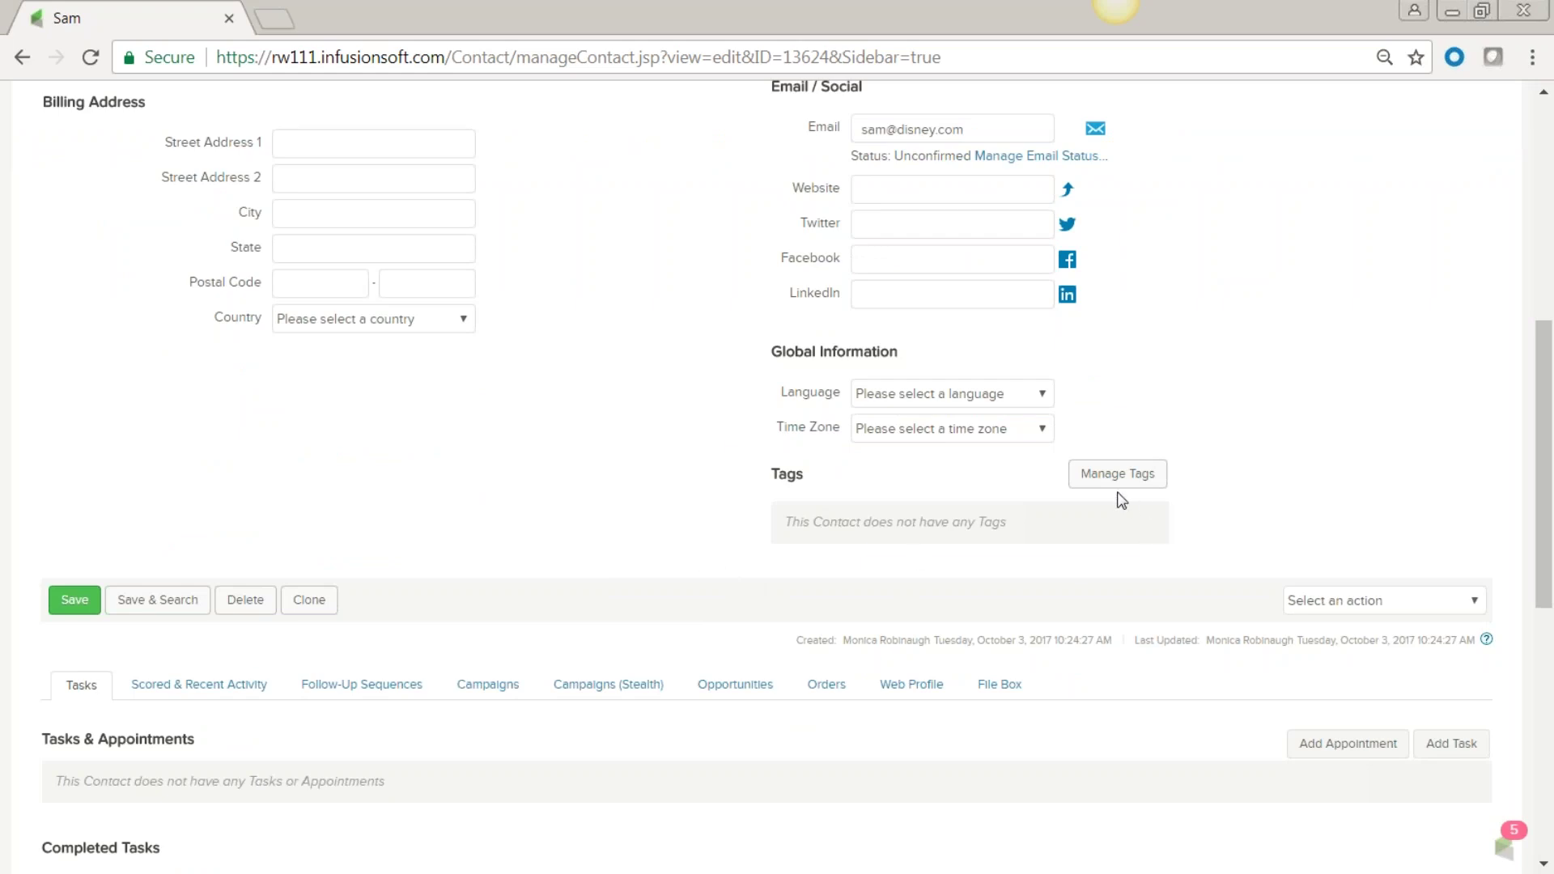
Open Manage Tags and browse the No Category and Free Items tag lists.
click(1117, 476)
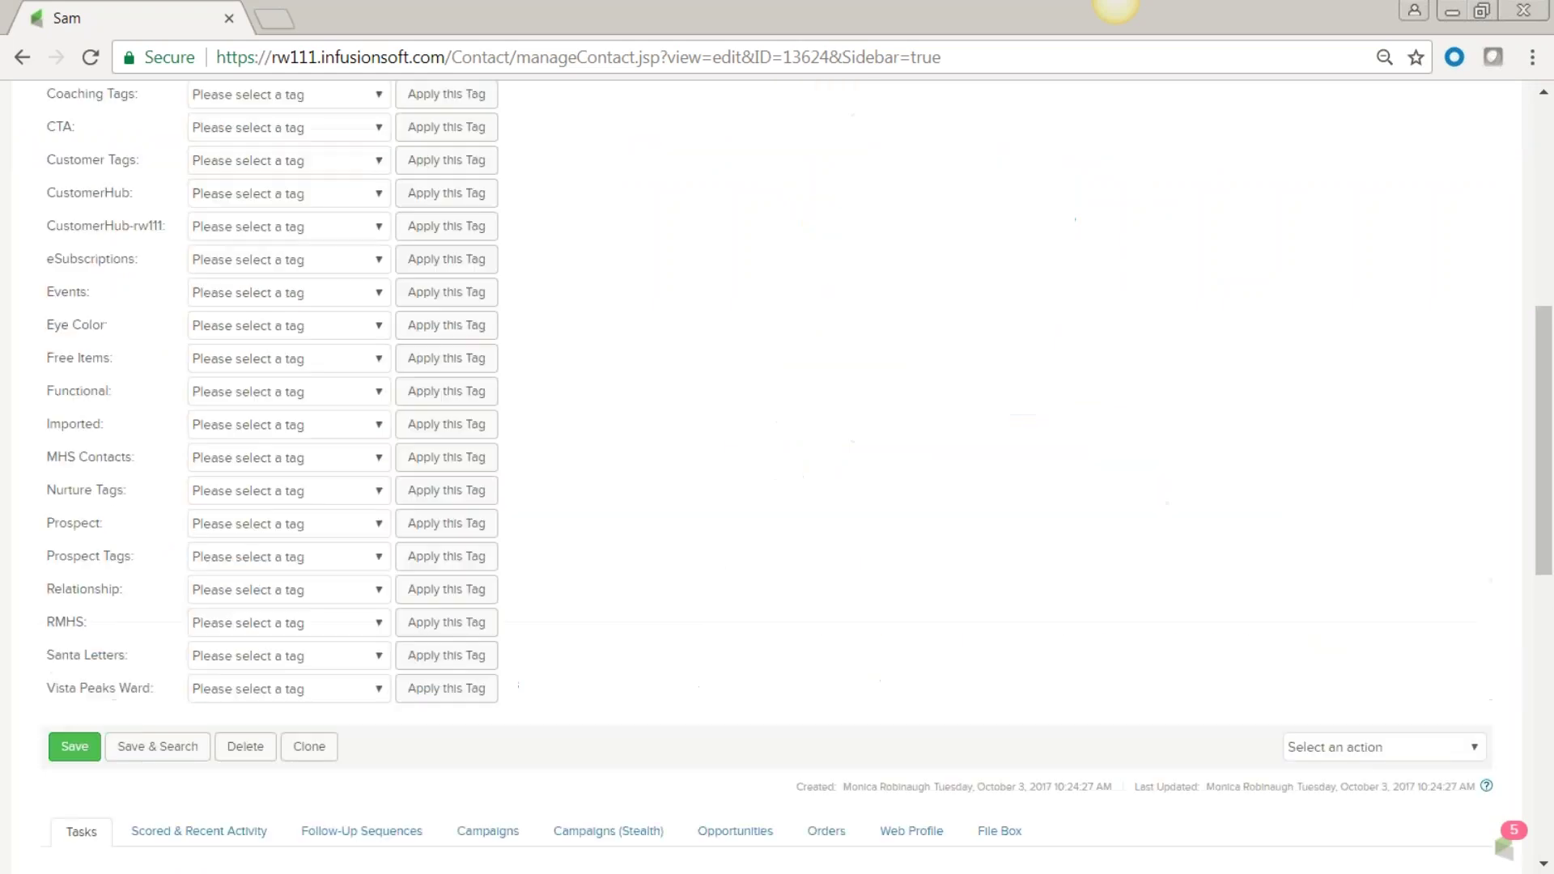
scroll(620, 494, up, 1)
scroll(620, 495, up, 2)
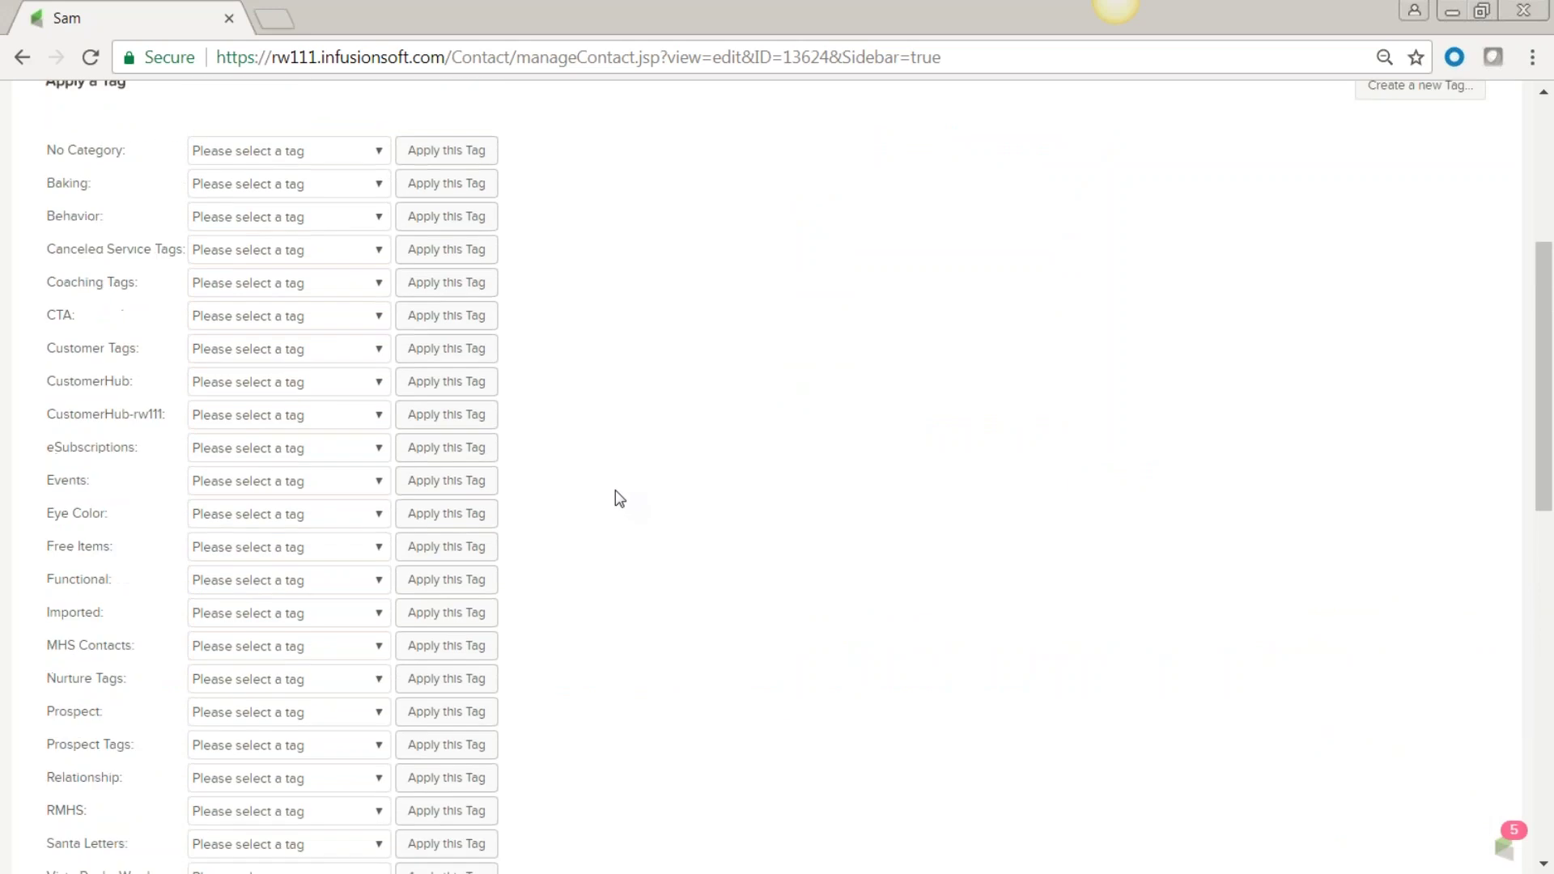
click(380, 208)
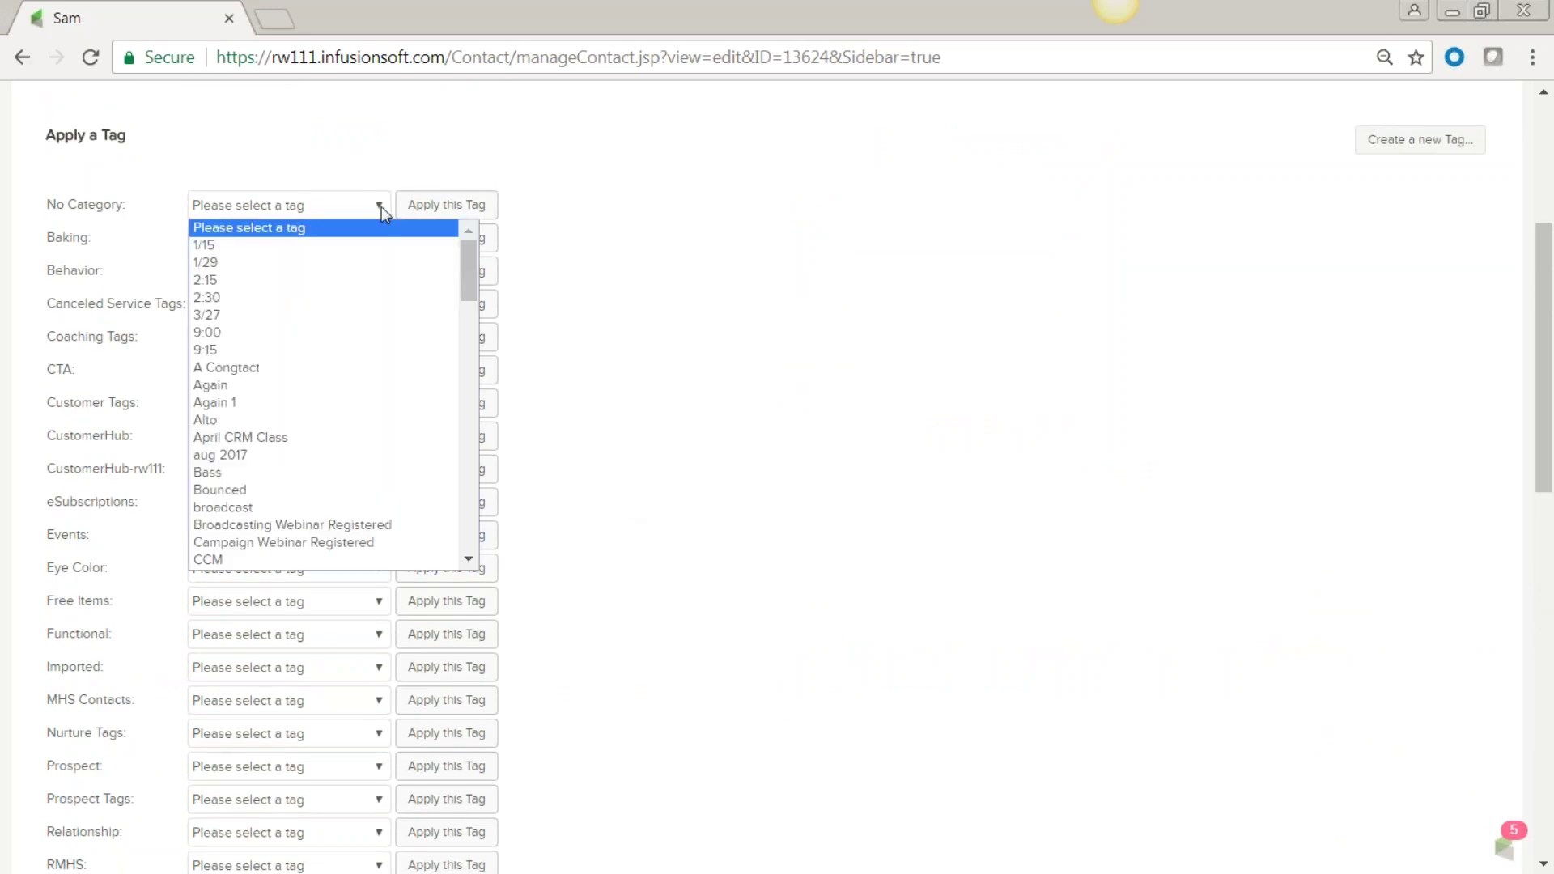
click(858, 336)
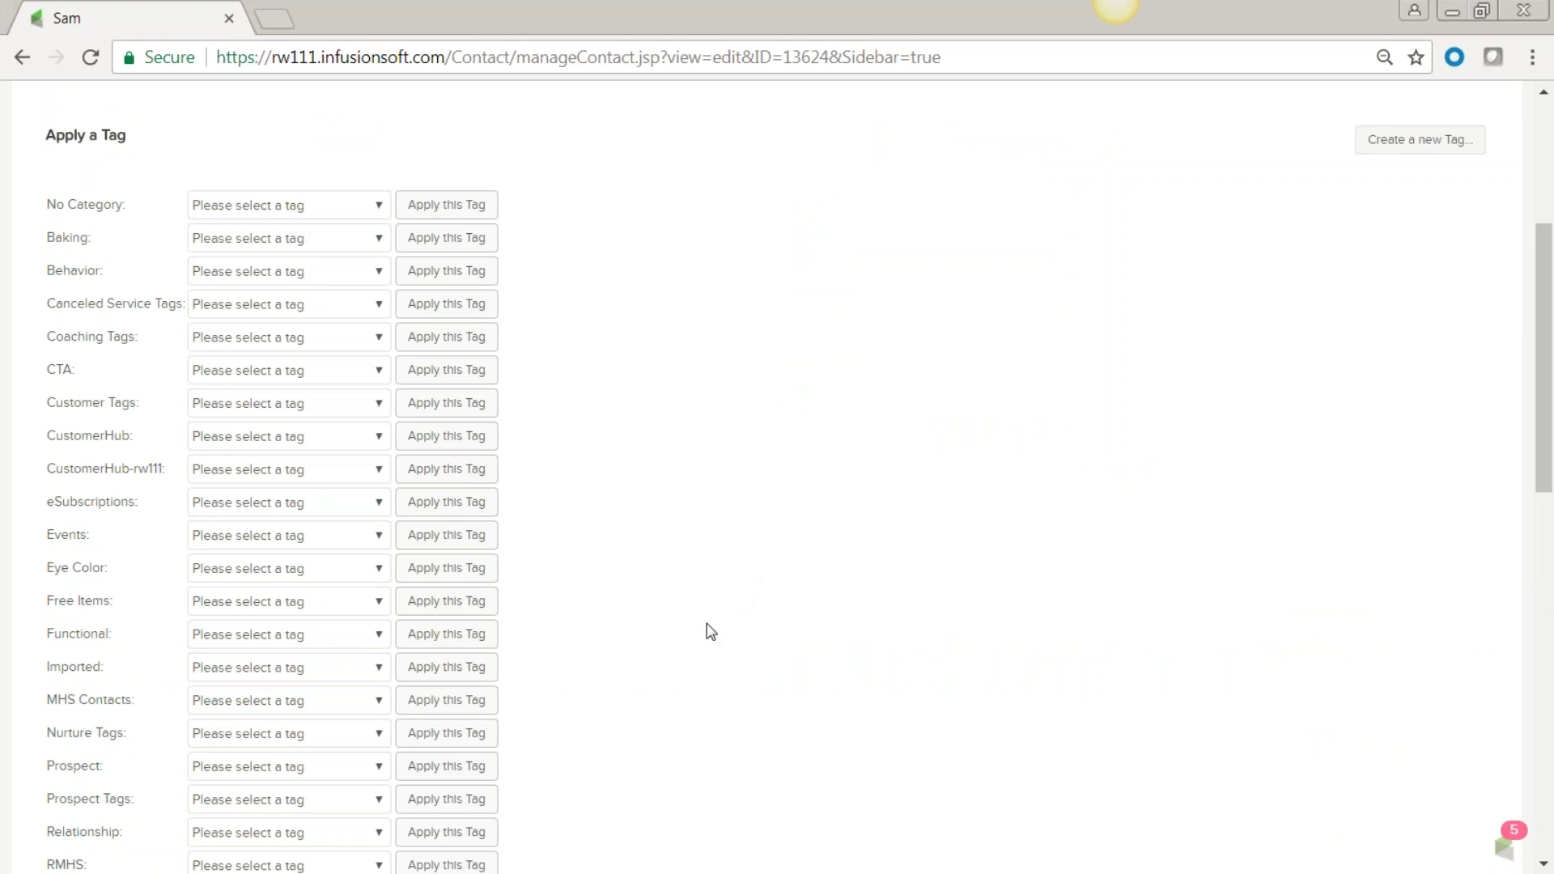
click(377, 601)
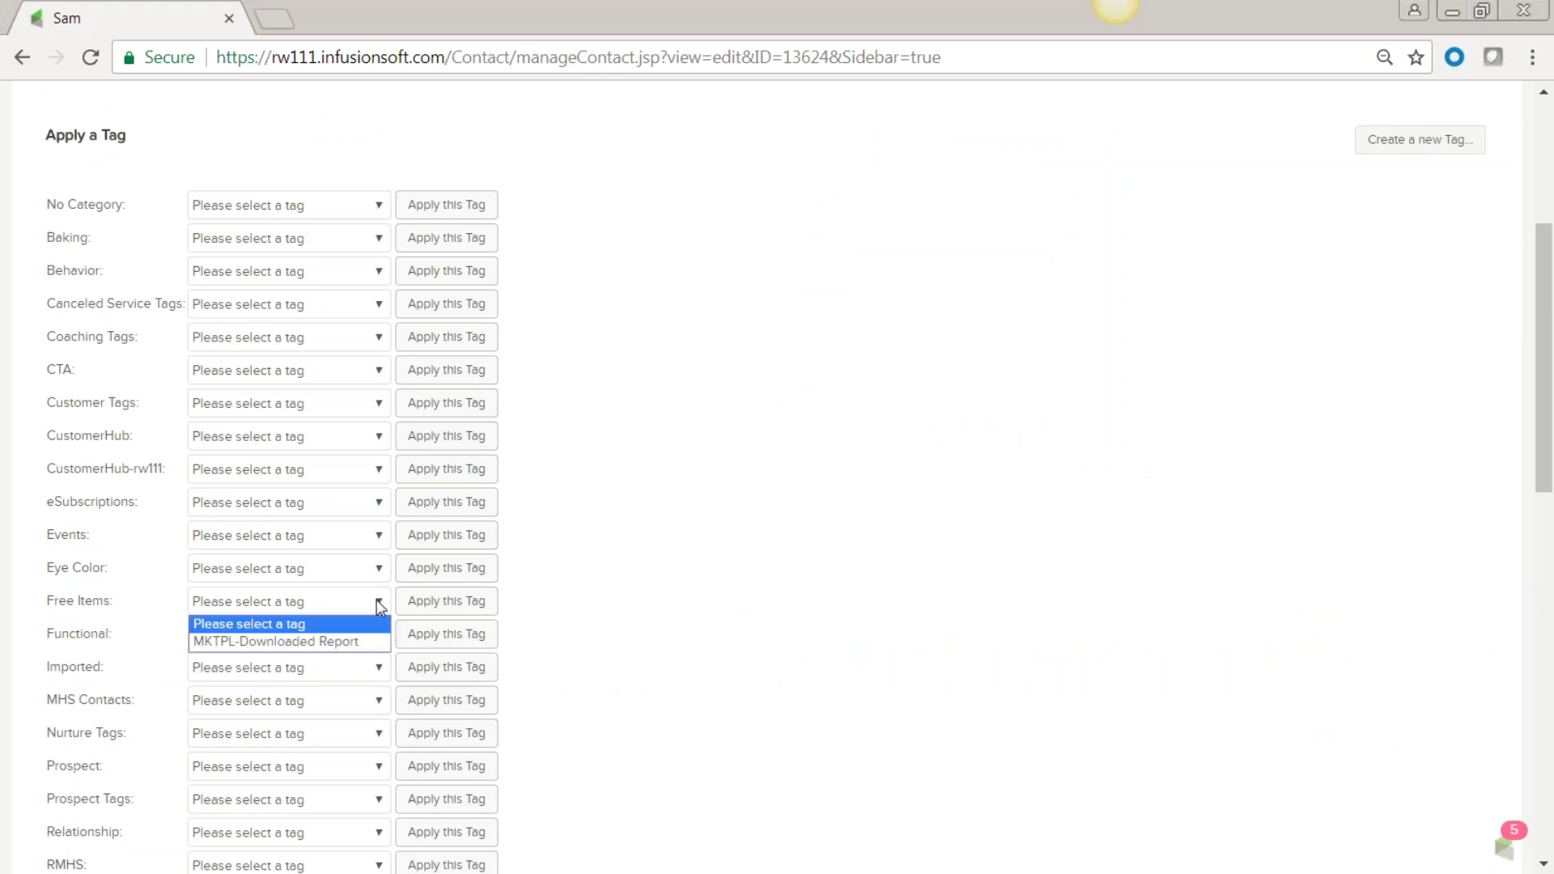
click(658, 631)
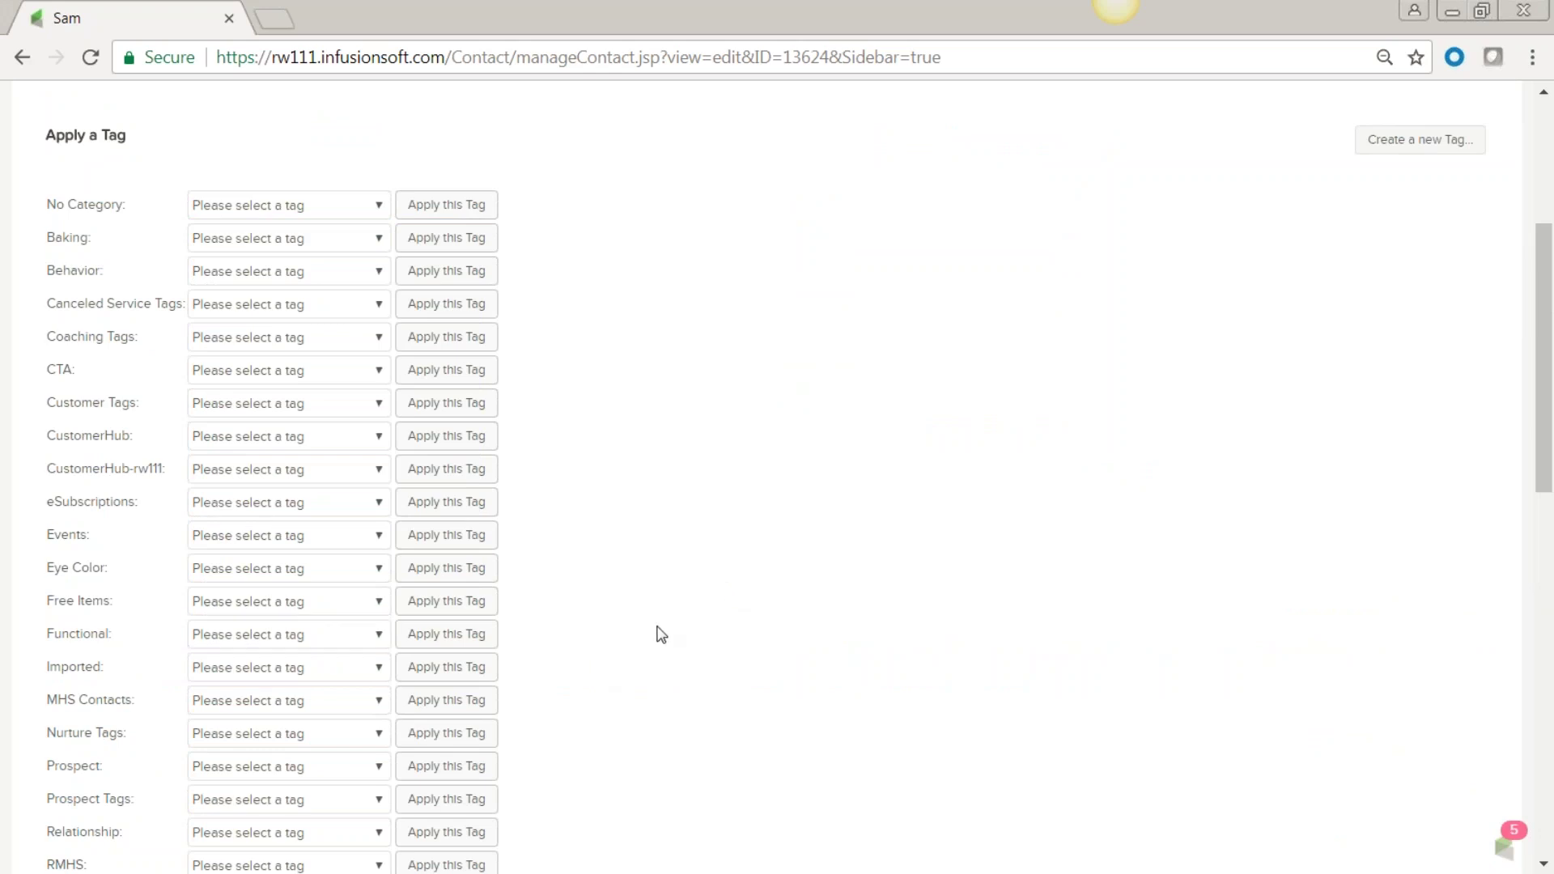
scroll(557, 645, down, 3)
scroll(557, 645, up, 2)
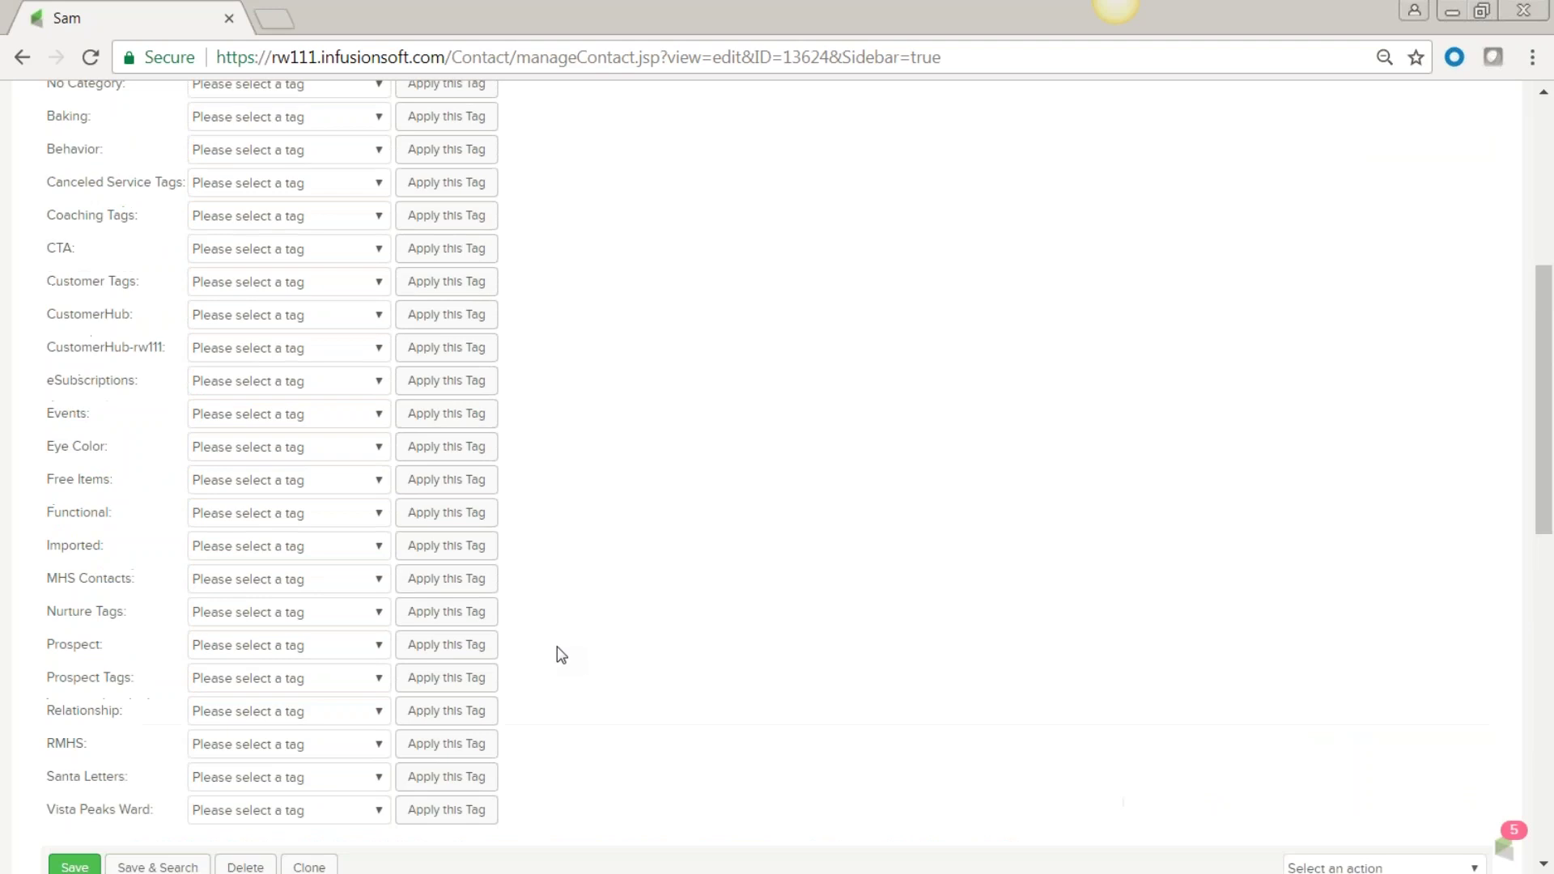
scroll(557, 648, up, 3)
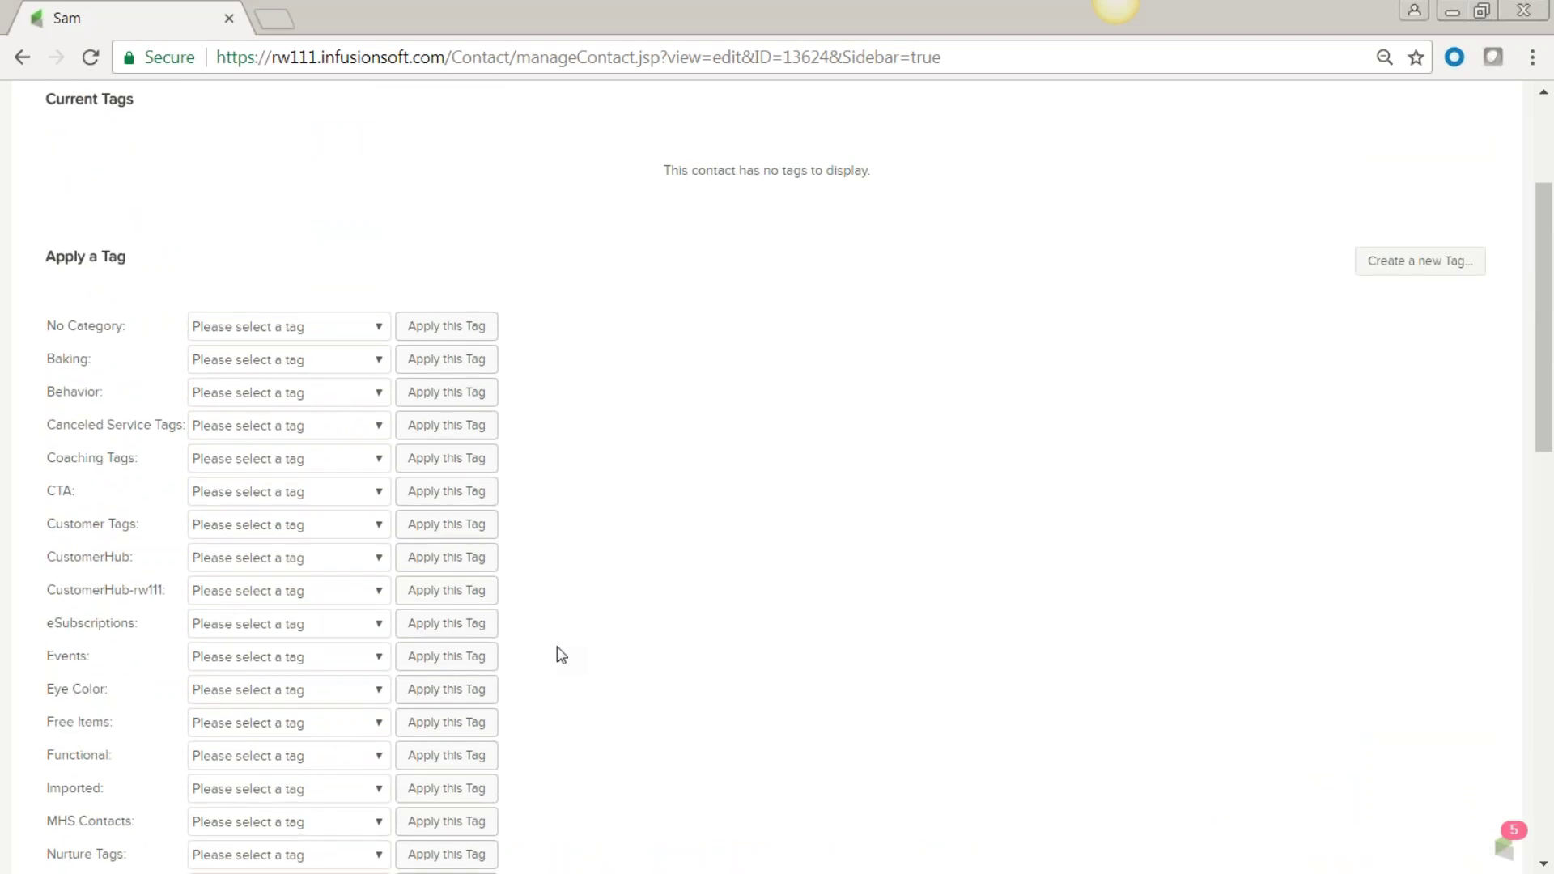
Choose CCM from the No Category list and apply it to the contact.
click(379, 326)
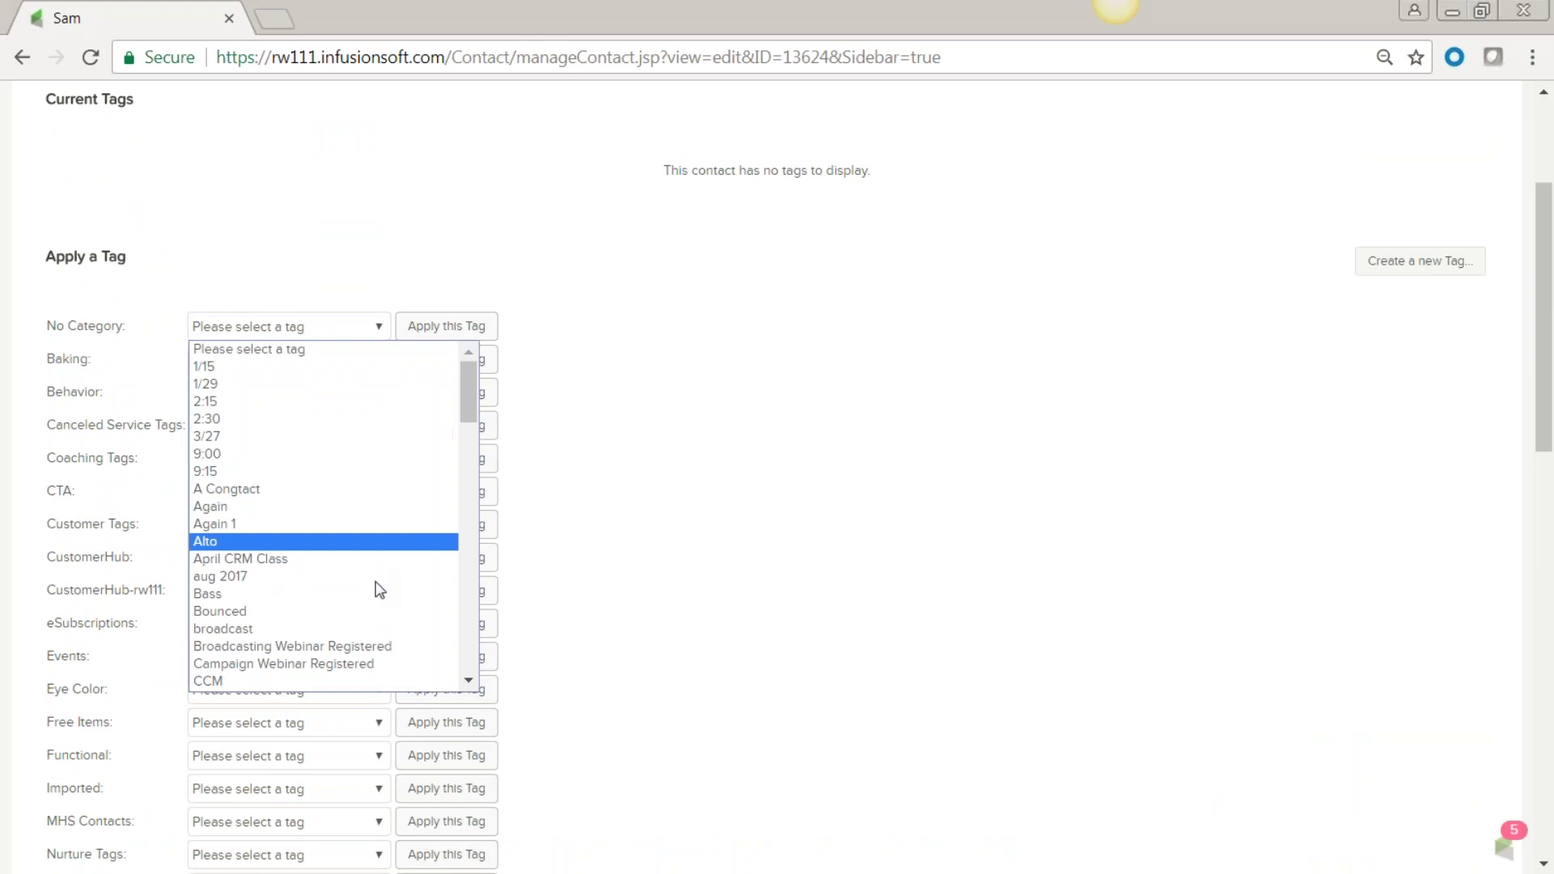
click(357, 681)
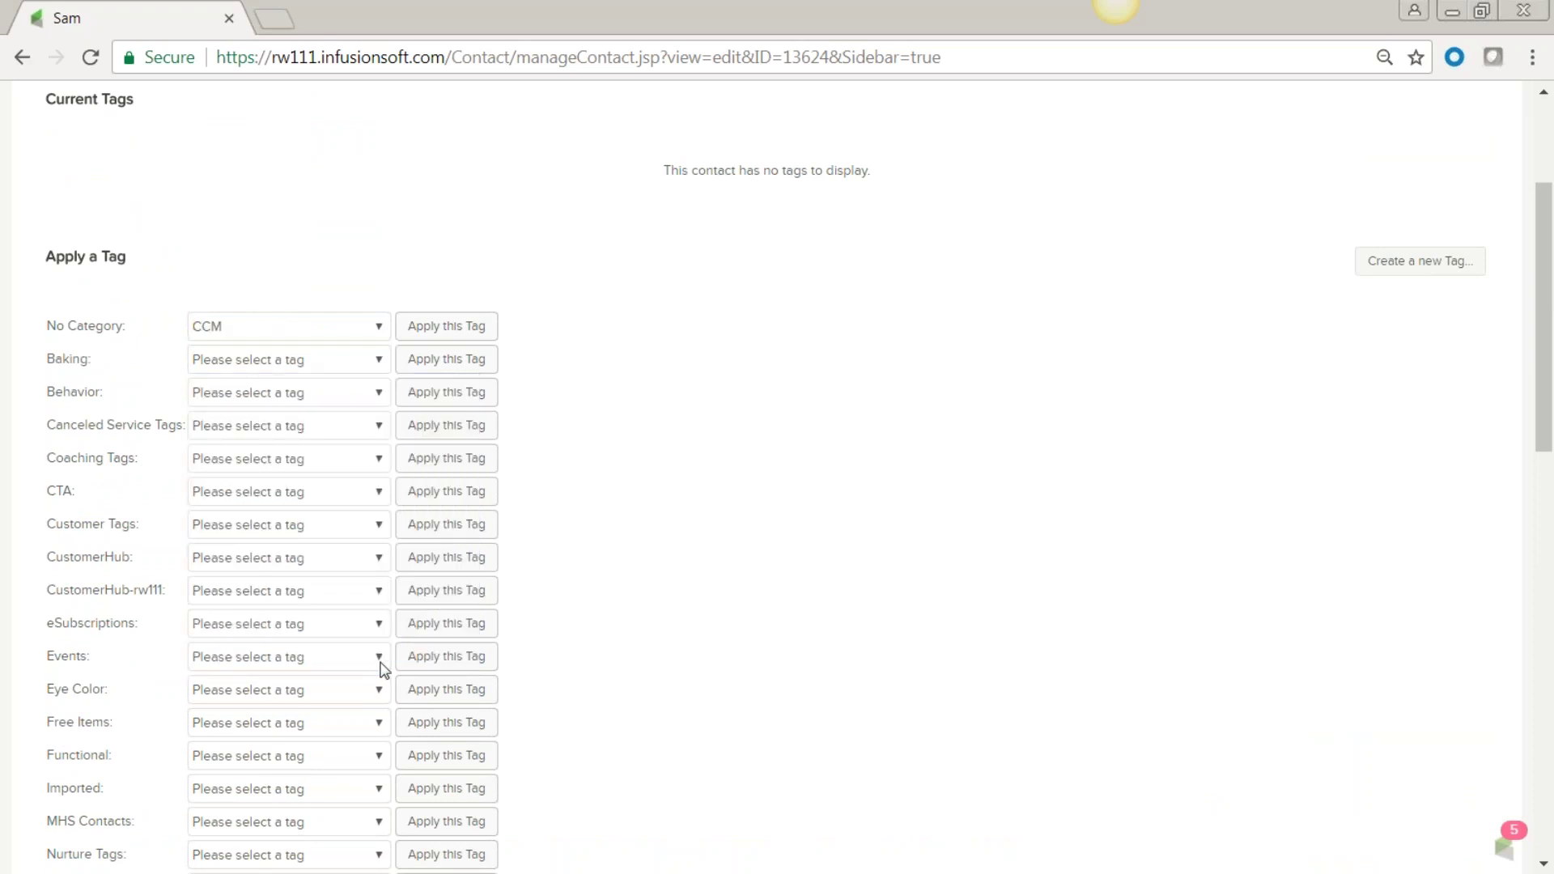
click(424, 331)
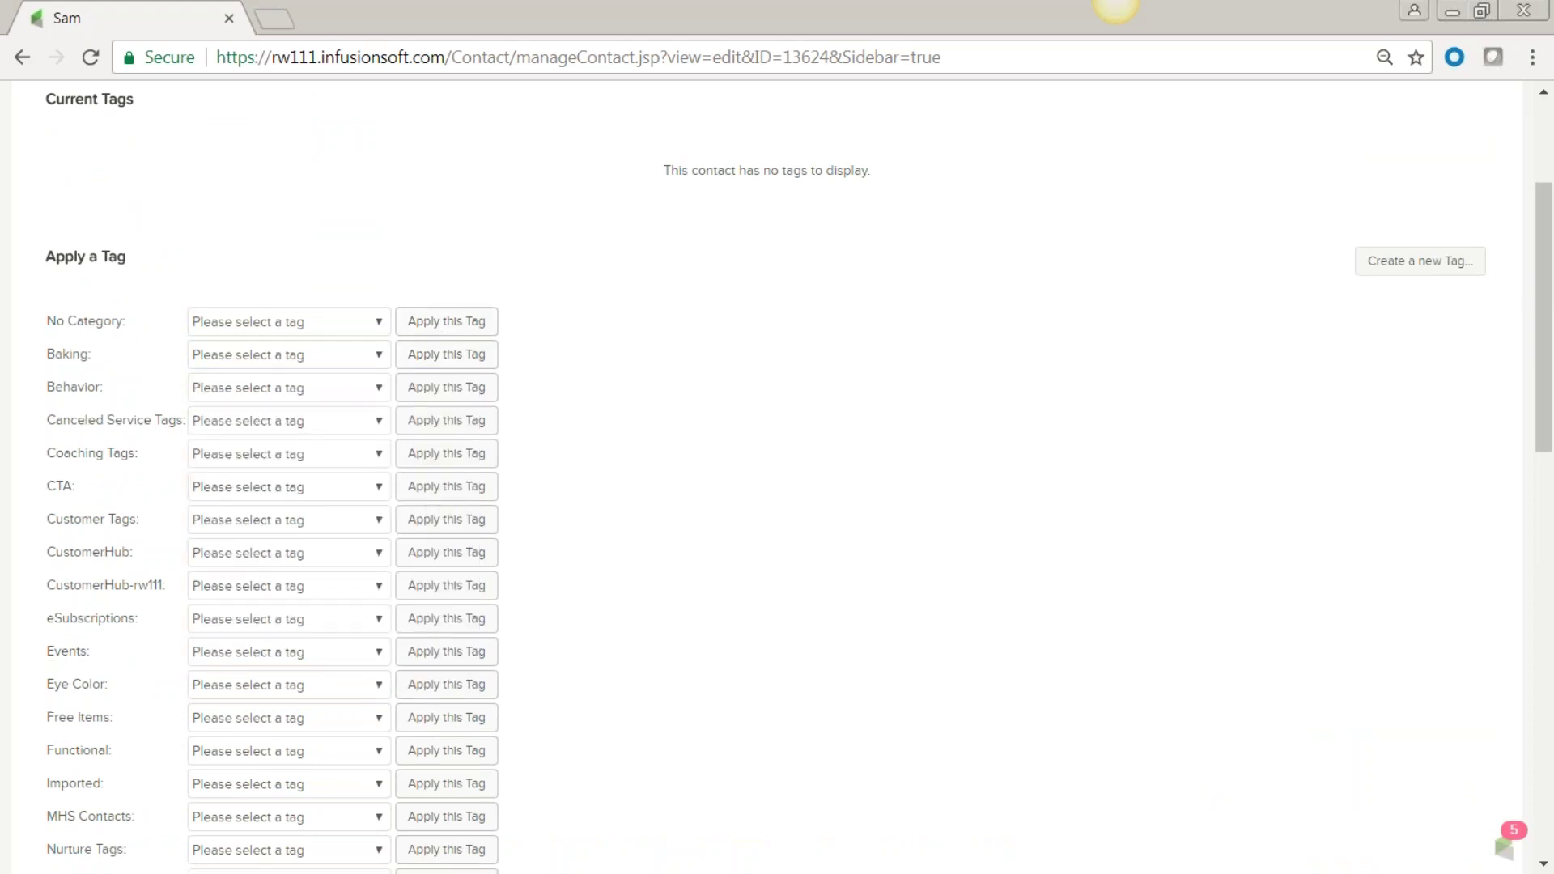
scroll(846, 545, up, 3)
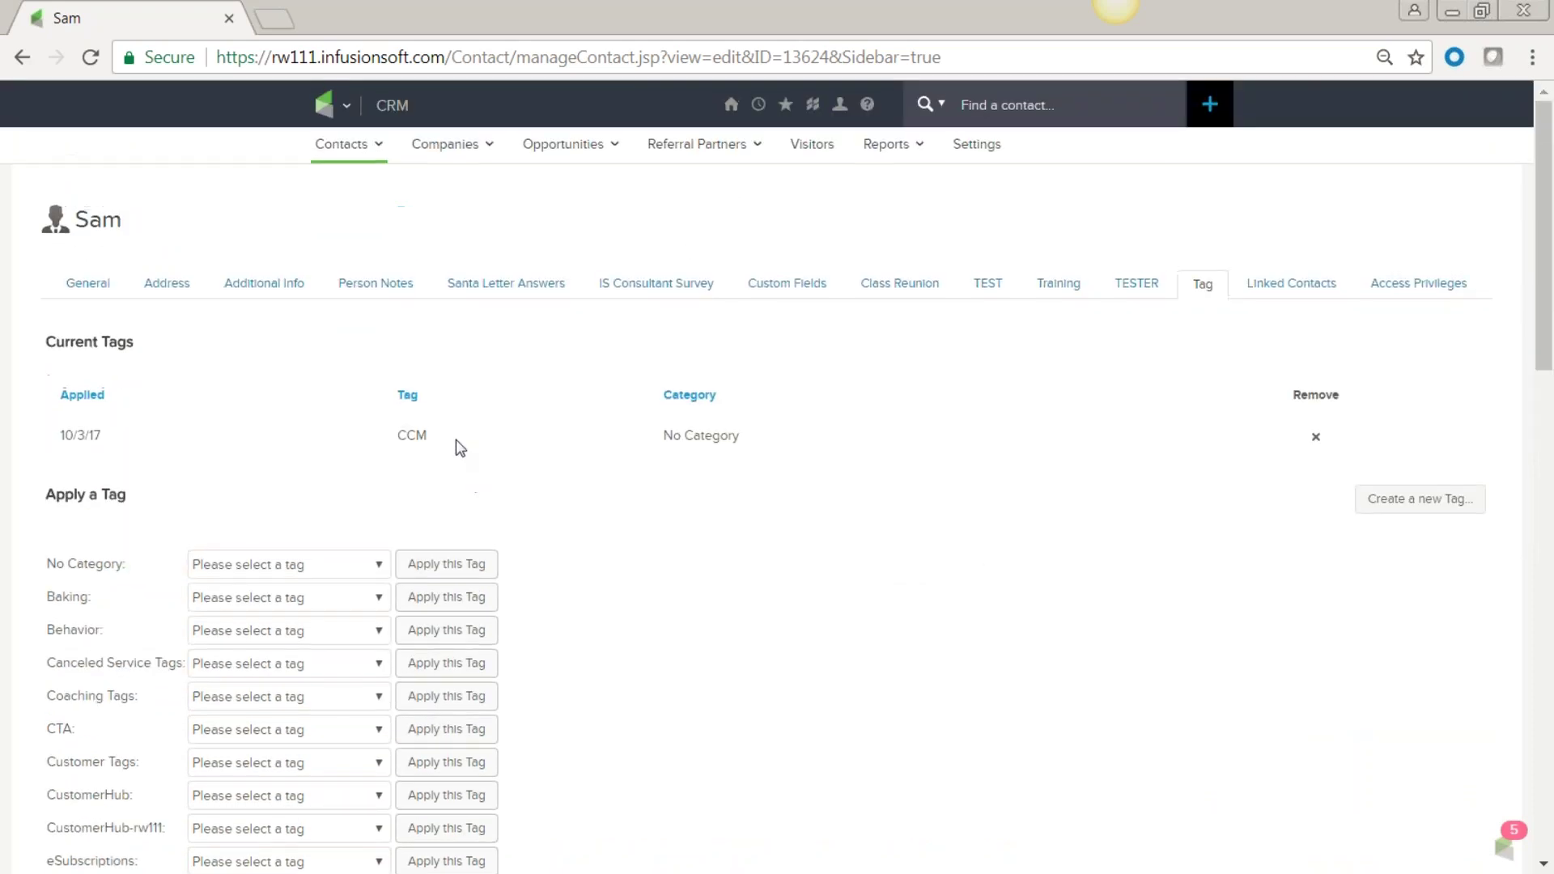
drag(435, 438, 398, 435)
click(823, 568)
Create the 'Requested Free Ebook' tag in a new 'Free Downloads' category and apply it.
click(1415, 508)
click(209, 620)
text(Re)
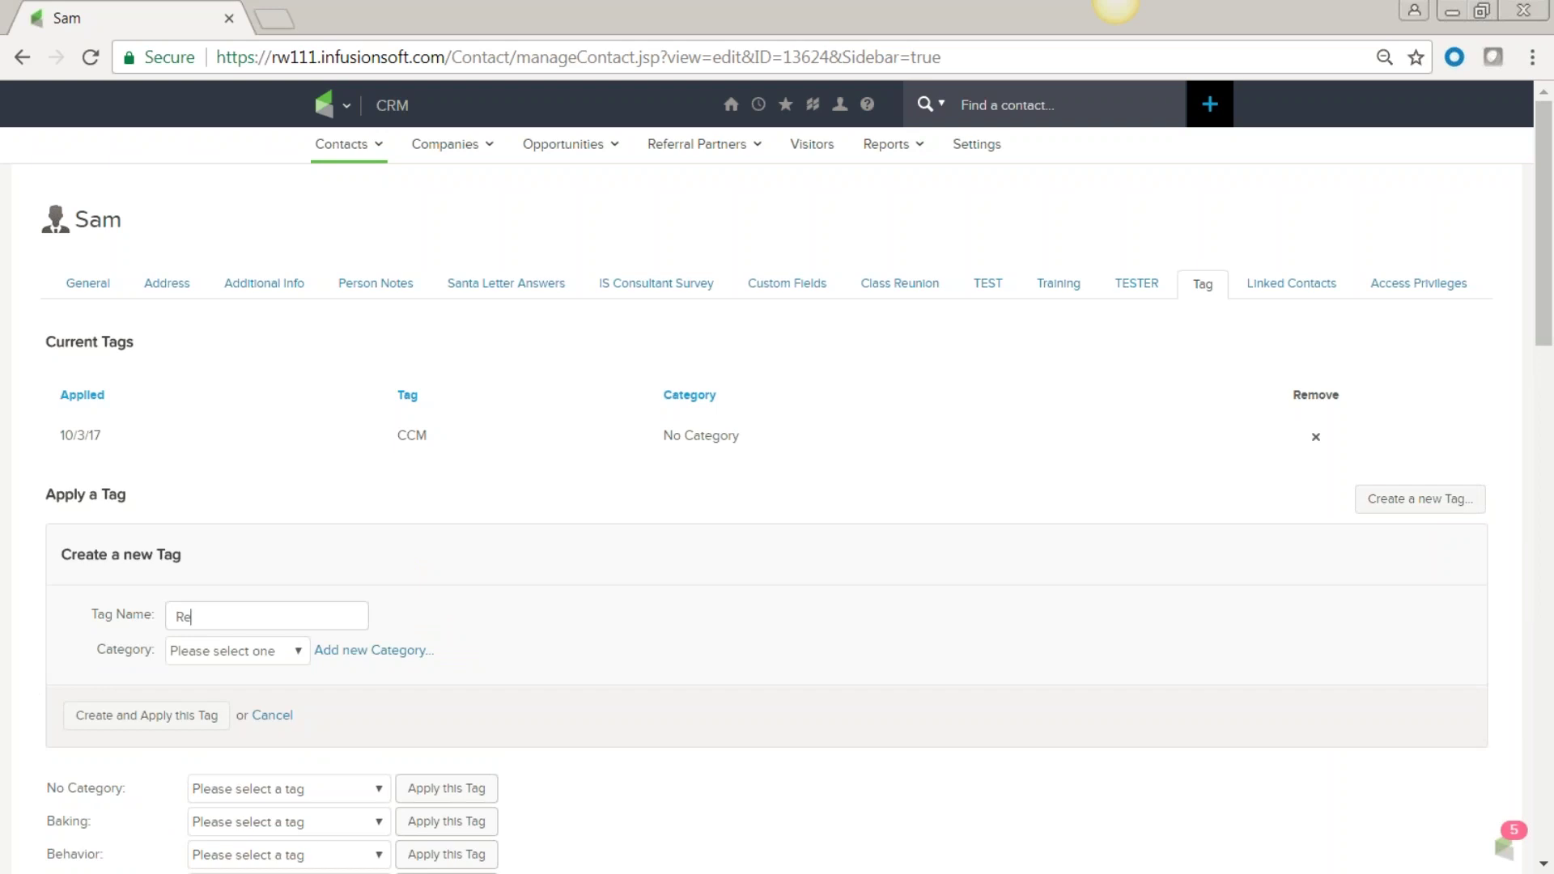
text(quested Free Ebook)
click(362, 658)
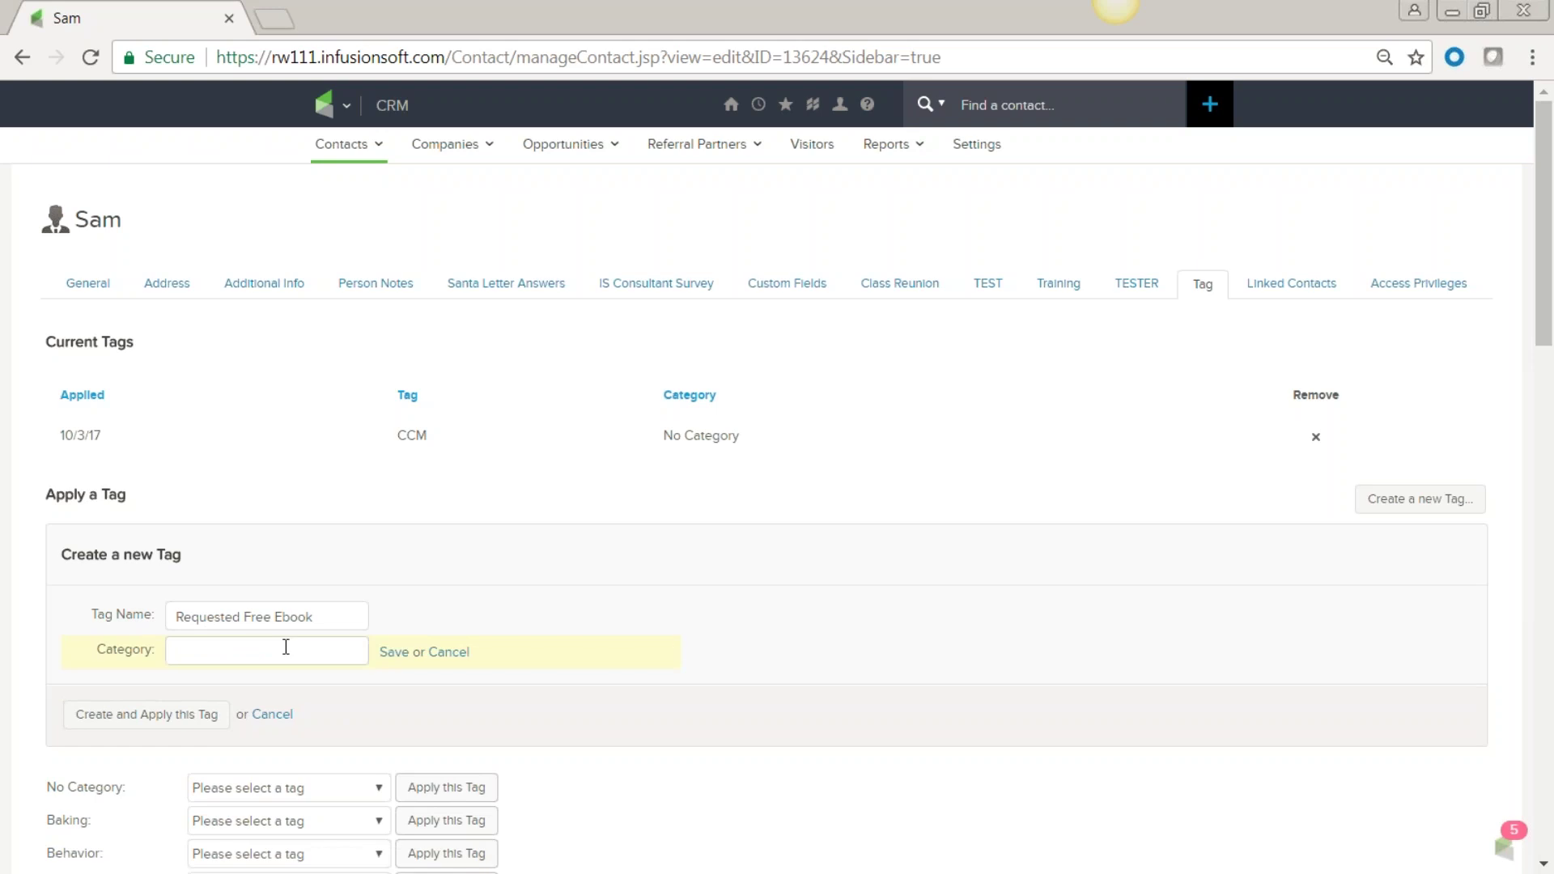
text(Free Downloads)
click(148, 717)
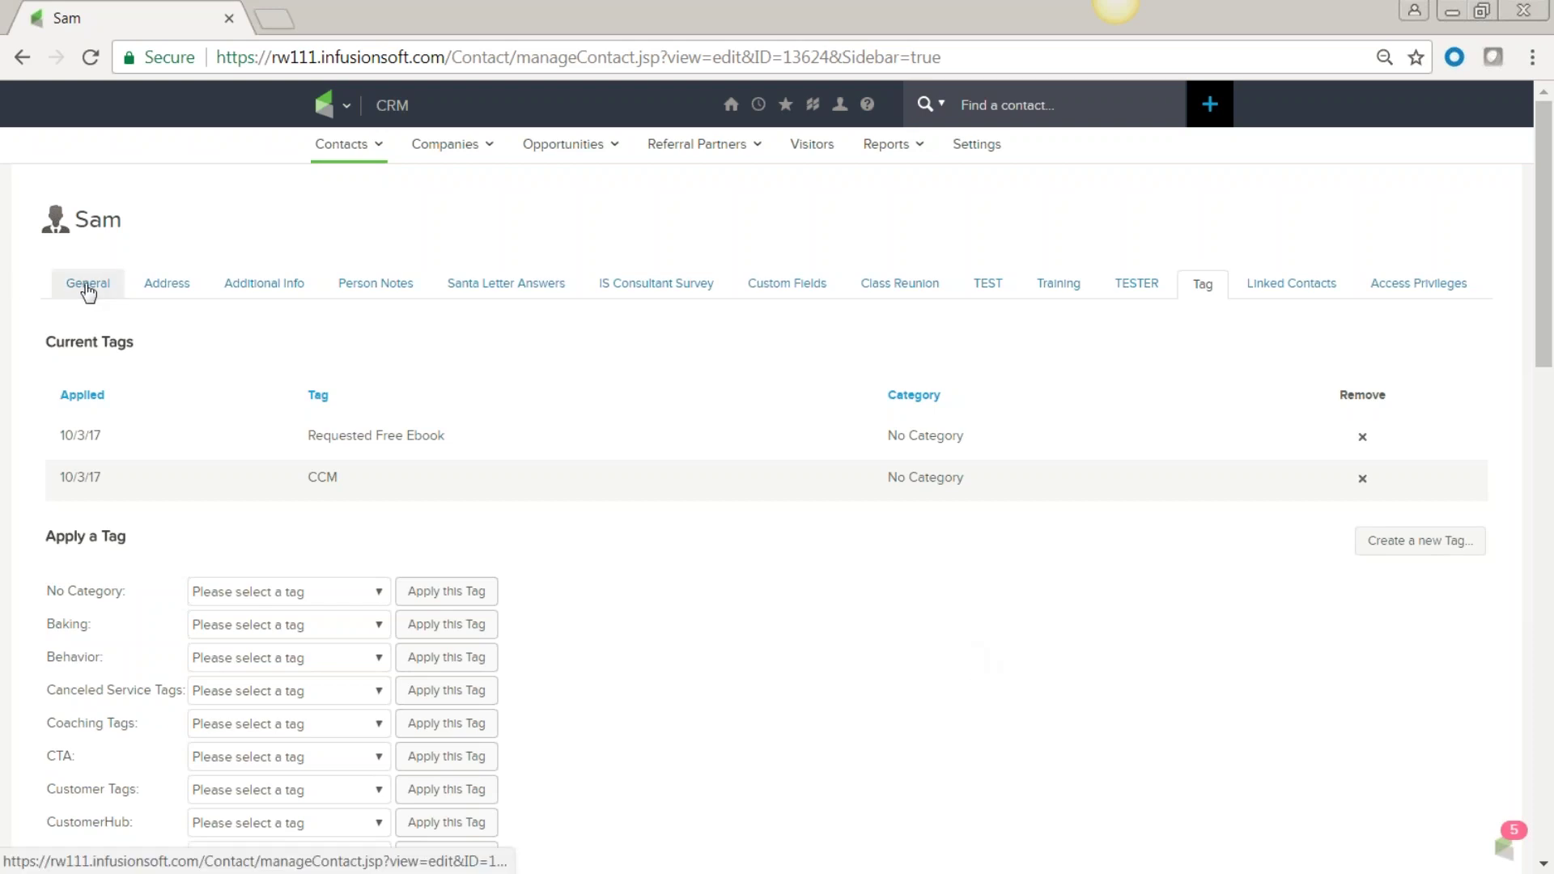
Save the contact's current tag changes.
scroll(684, 559, down, 10)
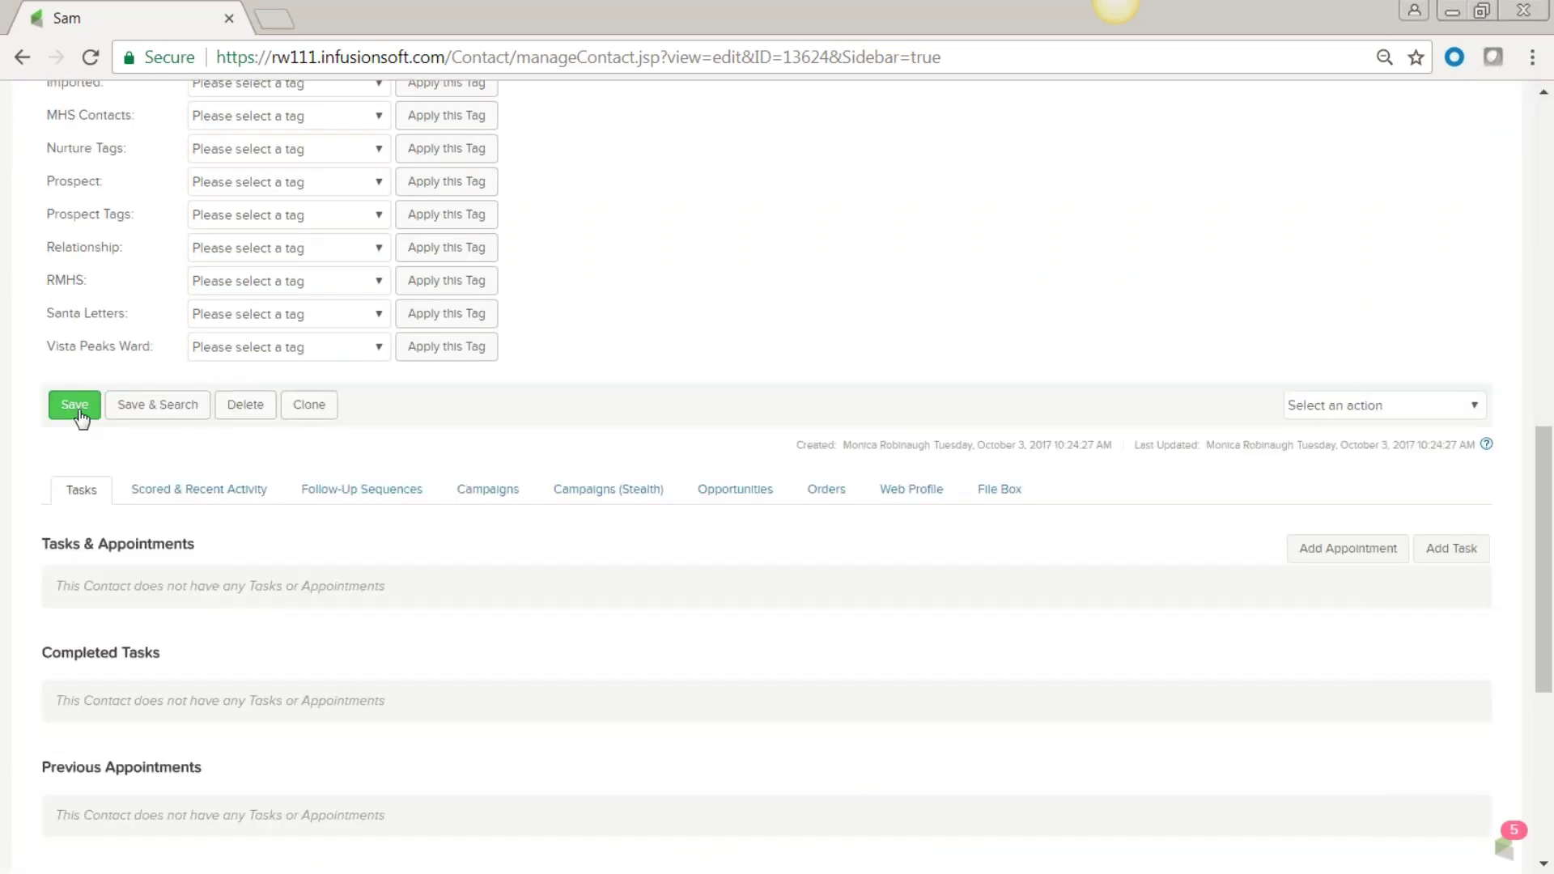
click(77, 411)
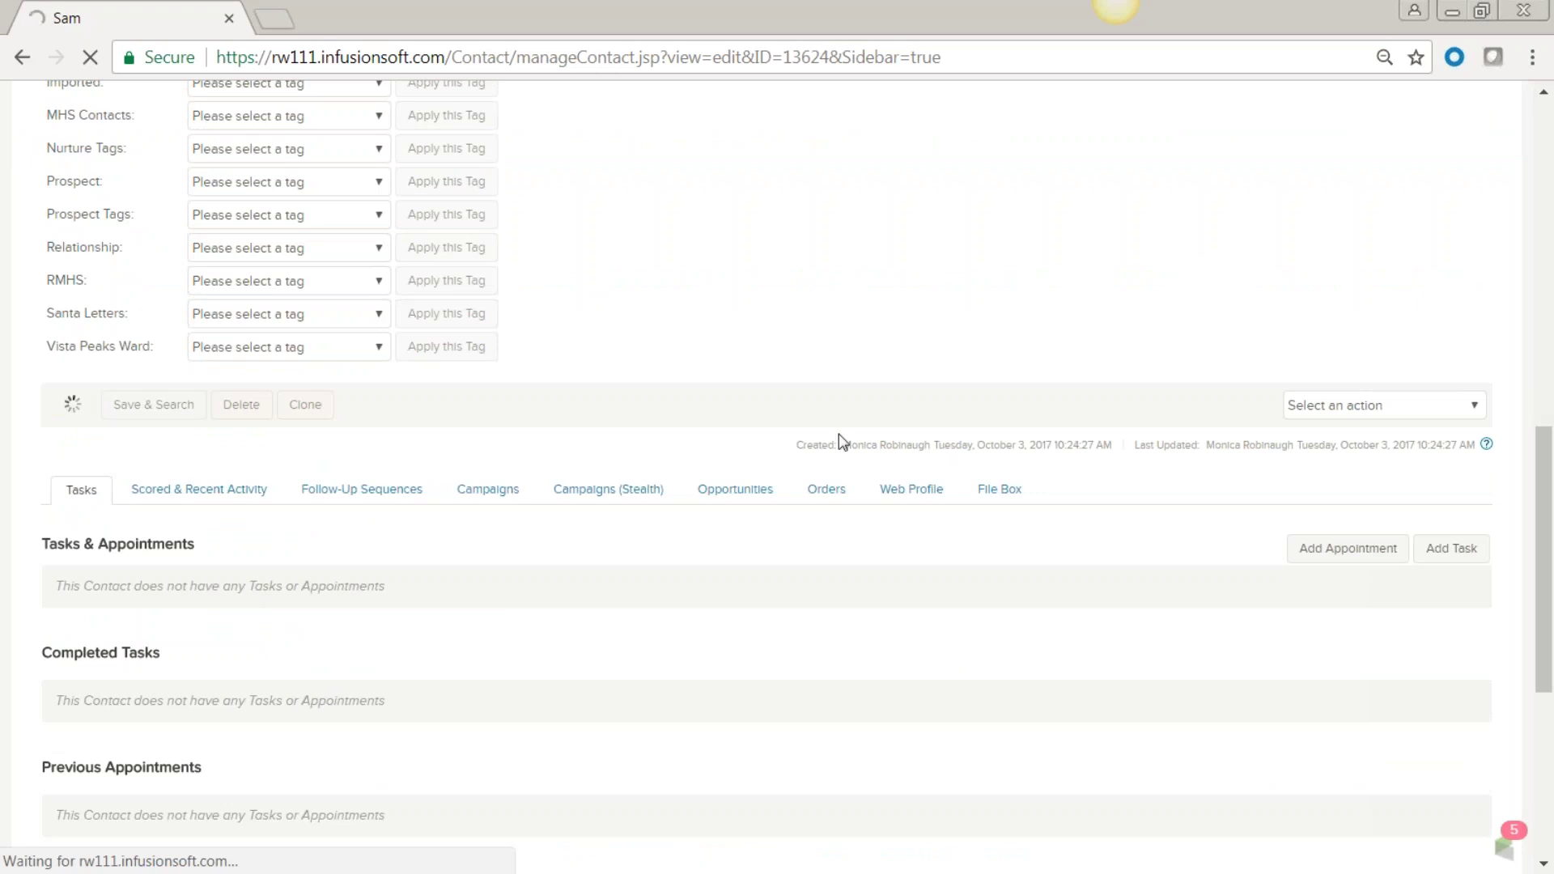
scroll(731, 503, down, 1)
scroll(705, 511, down, 5)
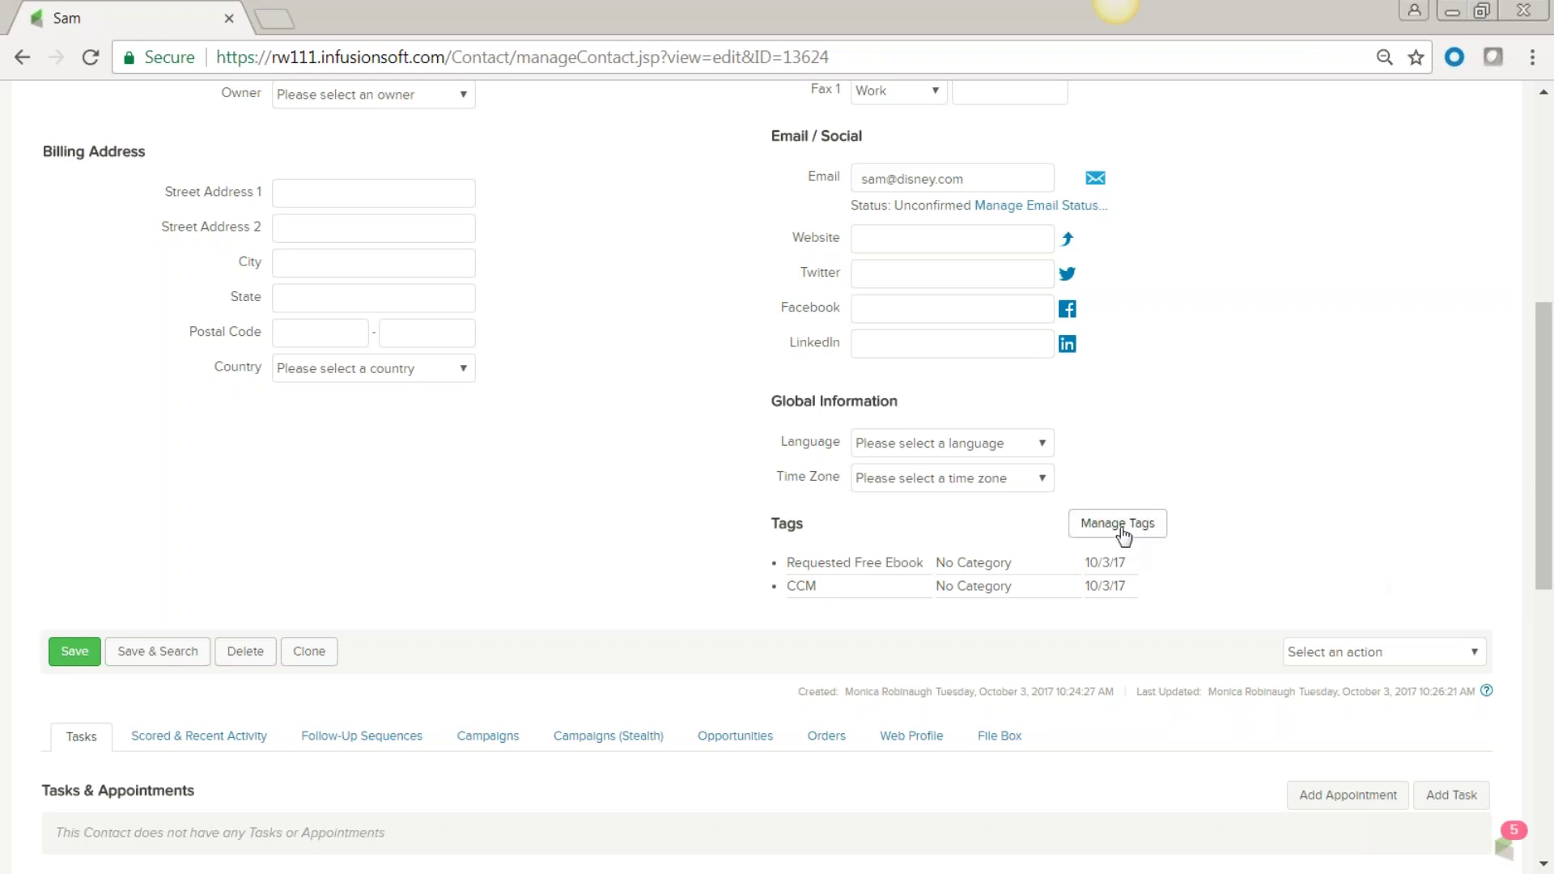
Remove the CCM tag from Current Tags and save the contact.
click(1120, 530)
scroll(725, 557, up, 5)
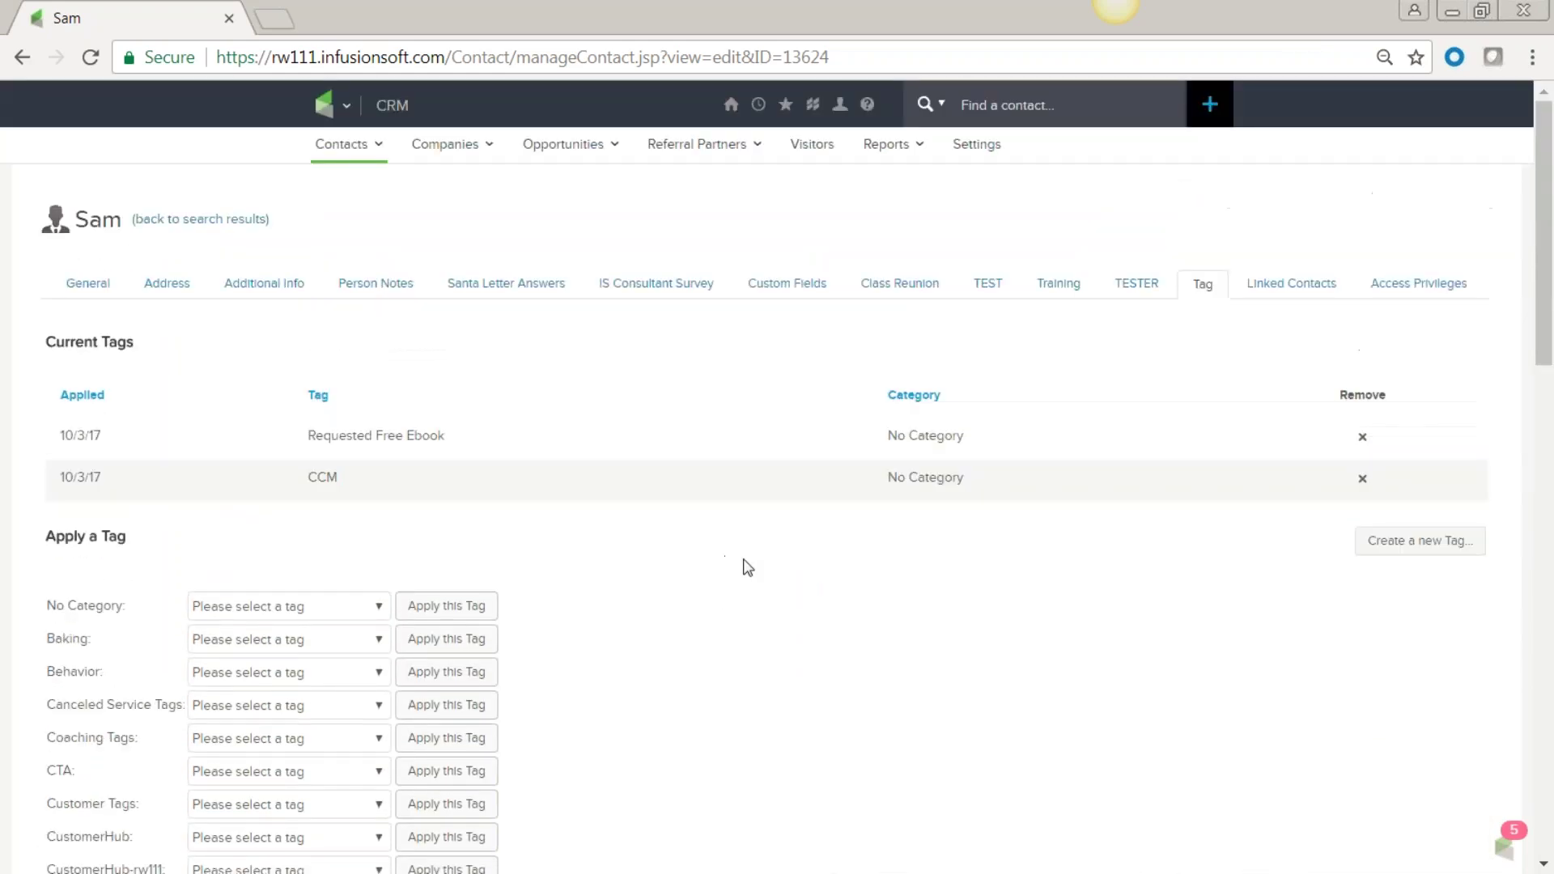
click(1362, 478)
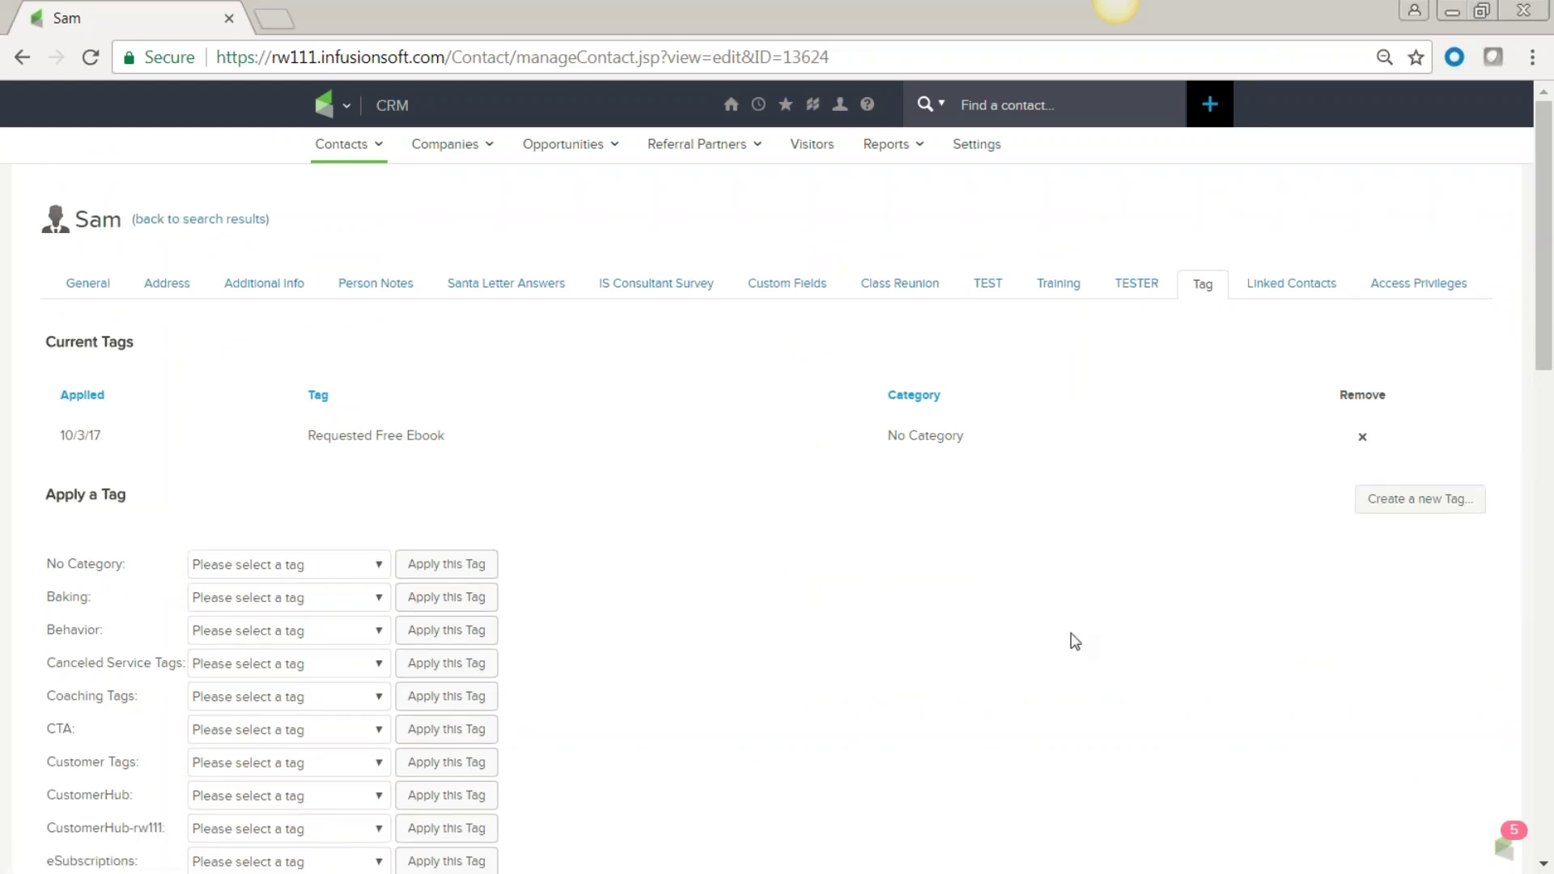
scroll(1075, 641, down, 7)
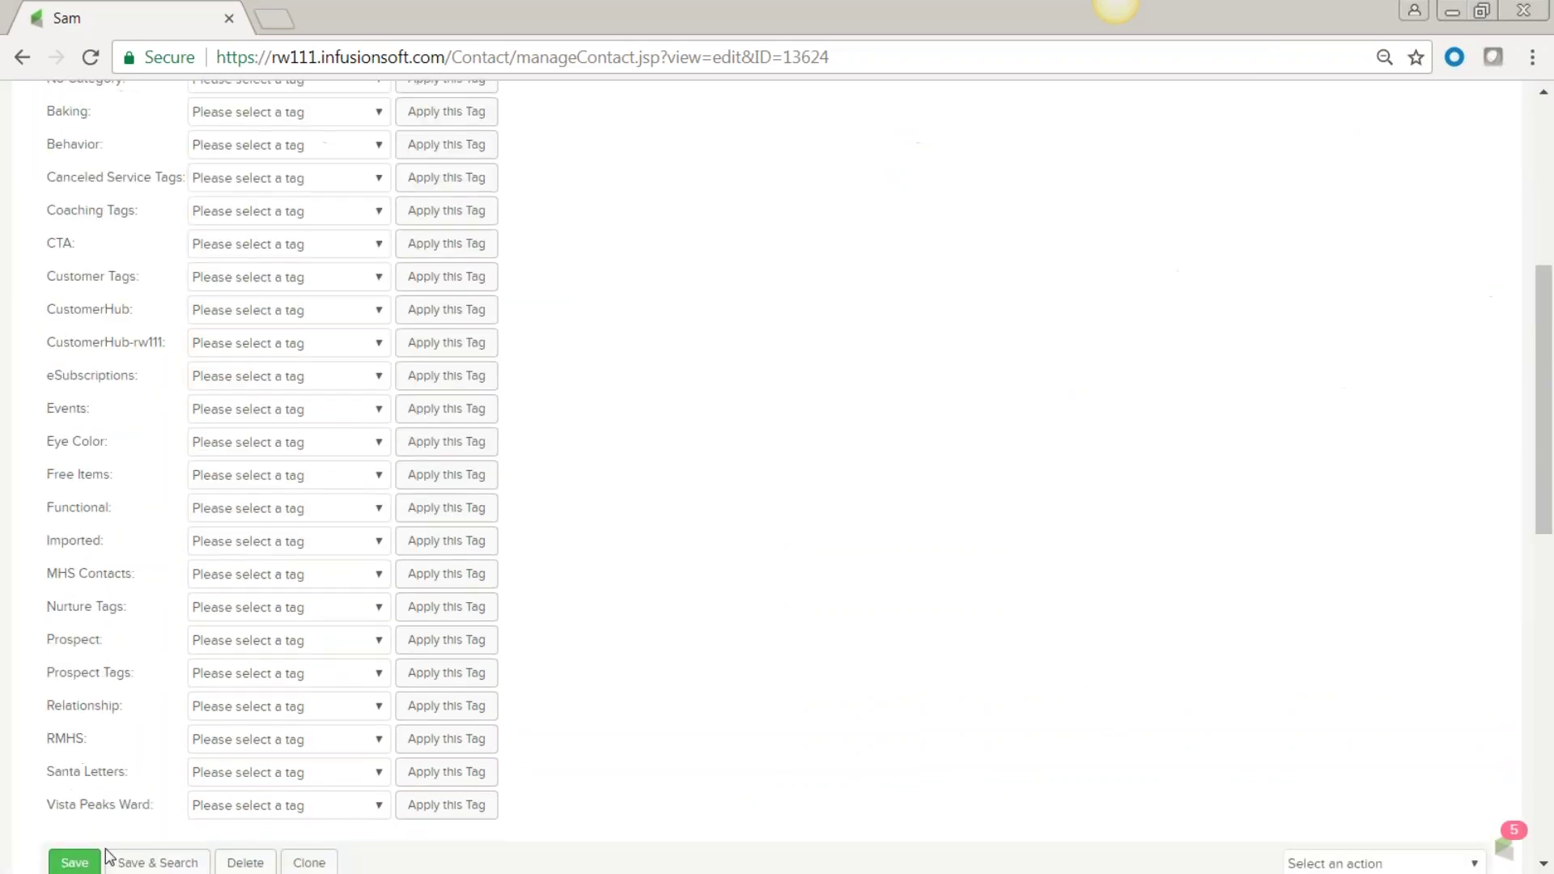
click(73, 745)
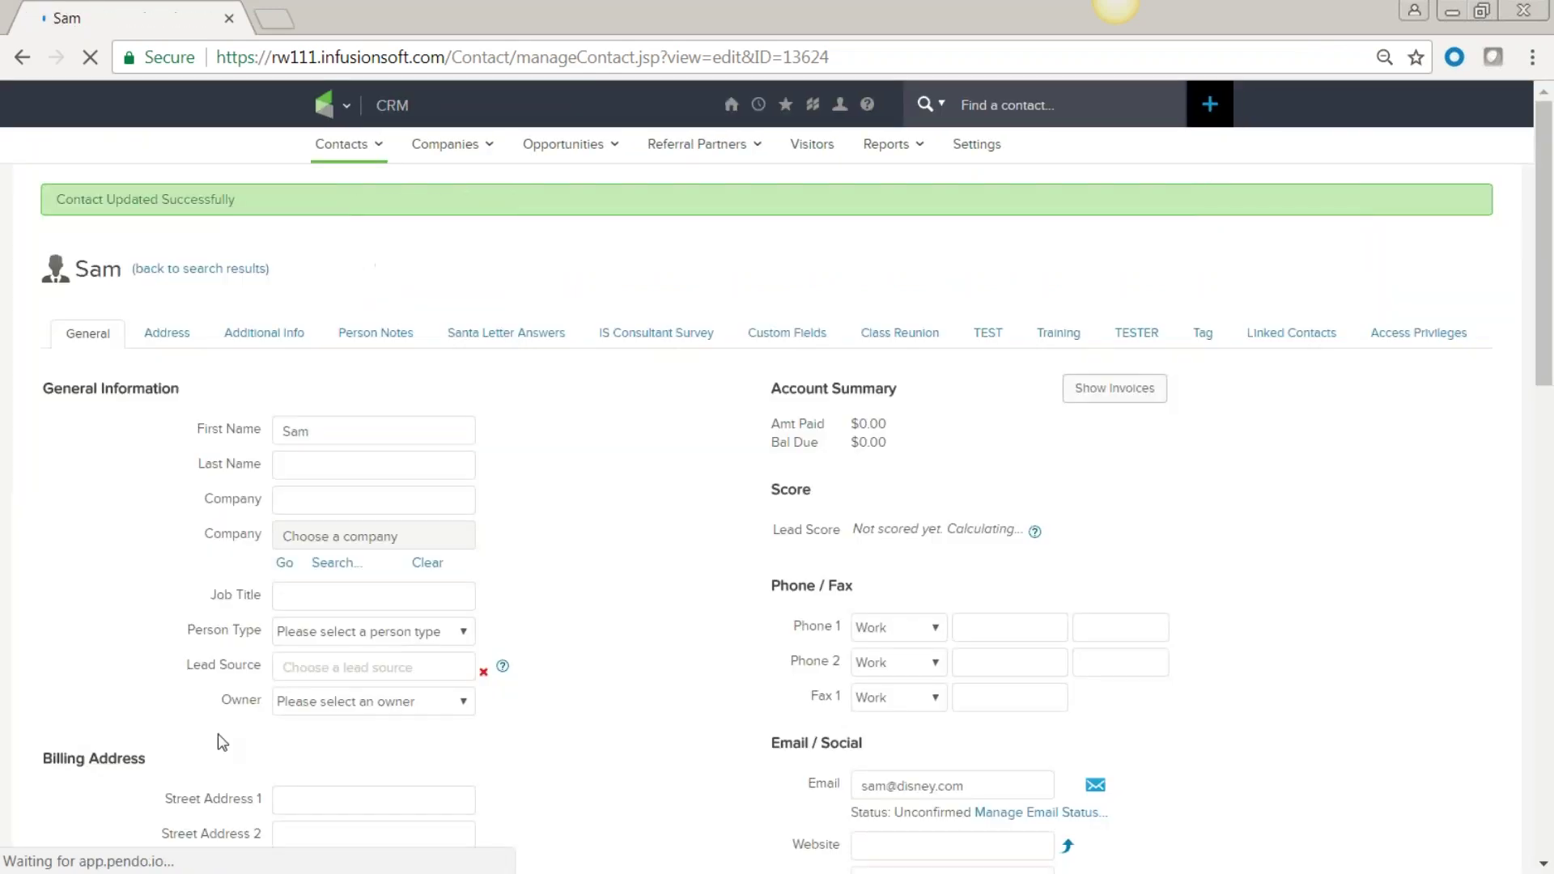
scroll(728, 520, down, 9)
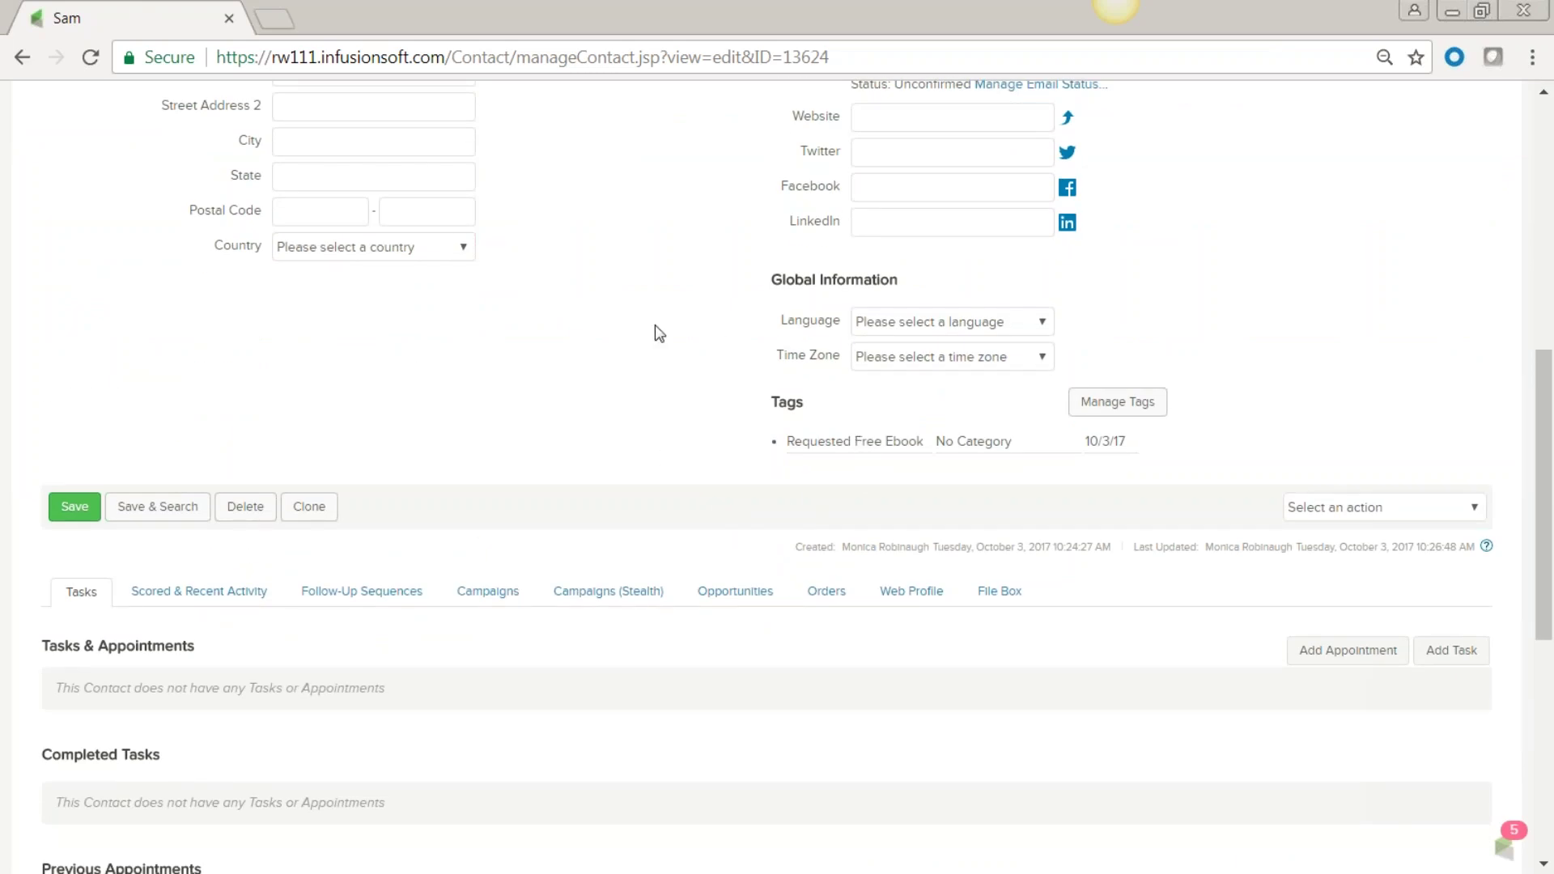
scroll(659, 334, up, 3)
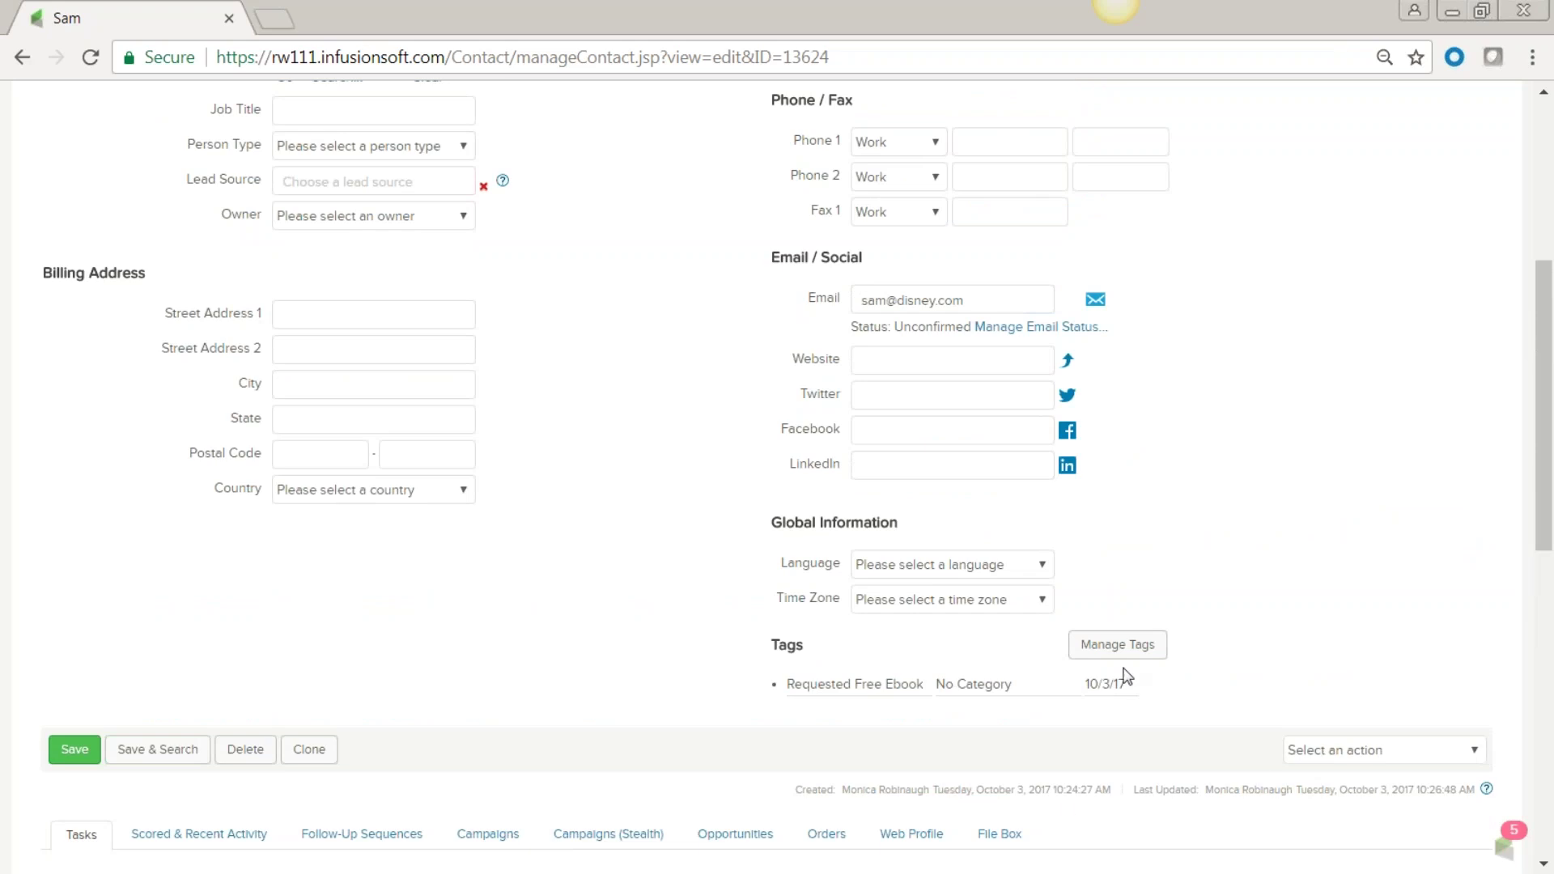
List the MHS Contacts tag options, such as 3-24 Yes, Mixer Only, Oct 7-8 and Organized golf event.
click(1116, 648)
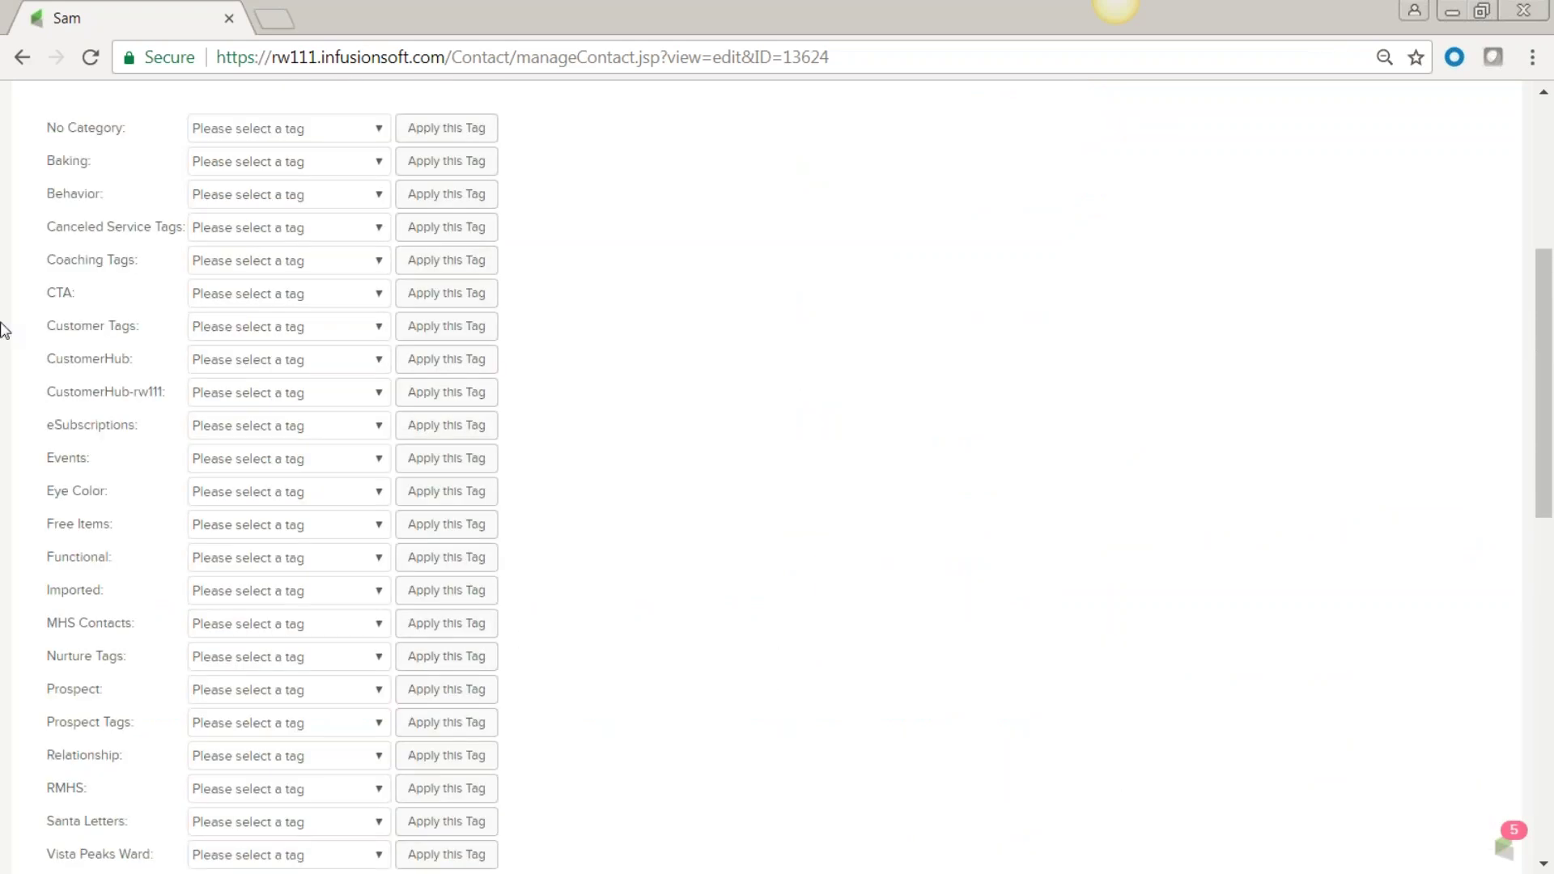
scroll(81, 622, up, 3)
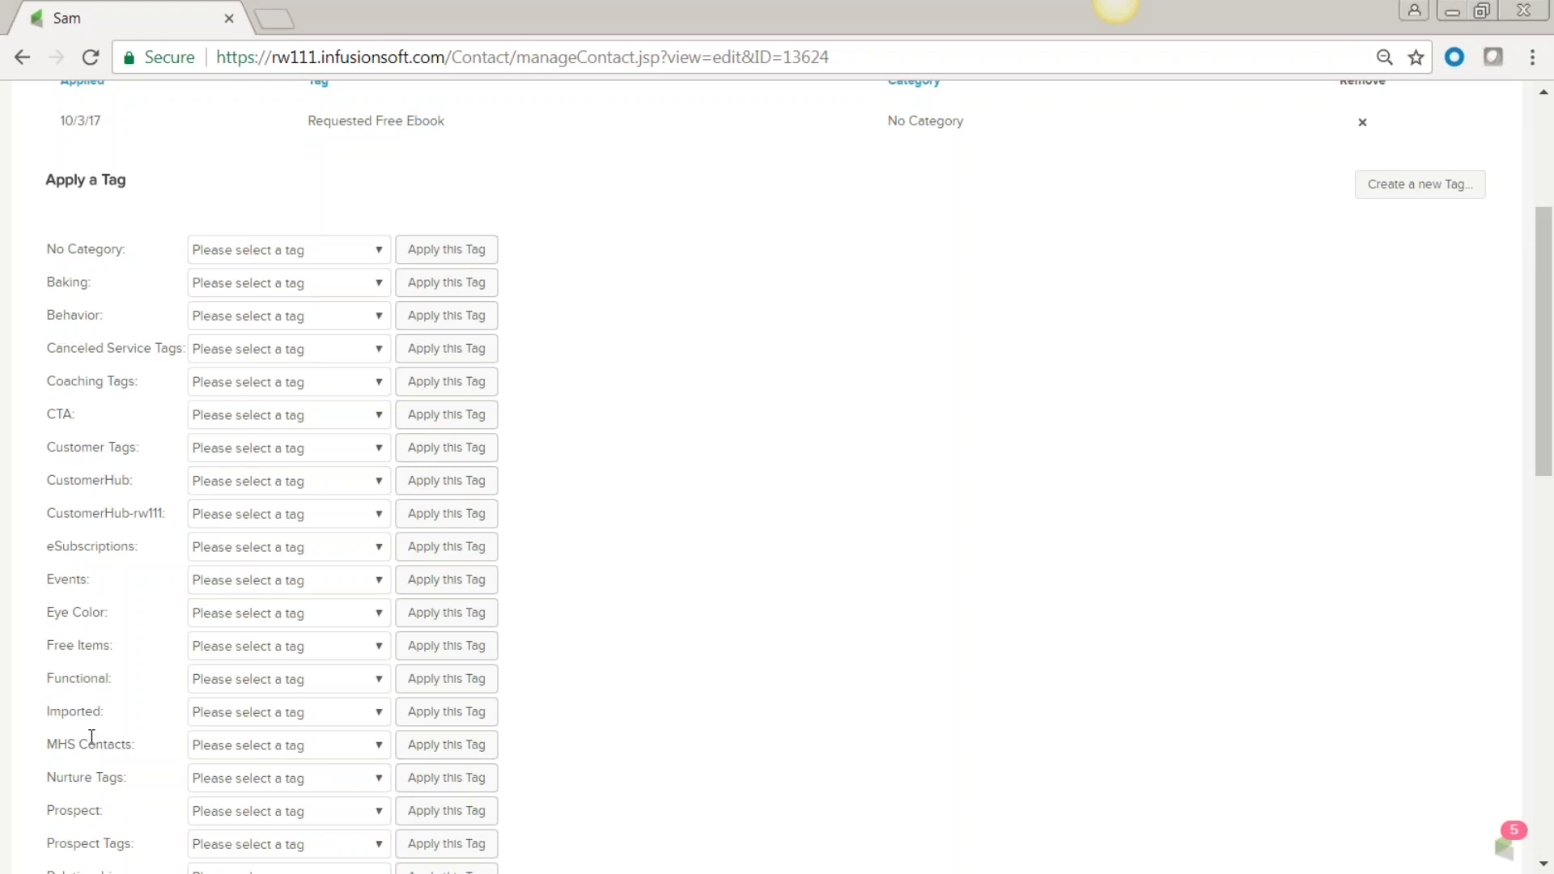
scroll(86, 735, down, 2)
scroll(86, 736, down, 2)
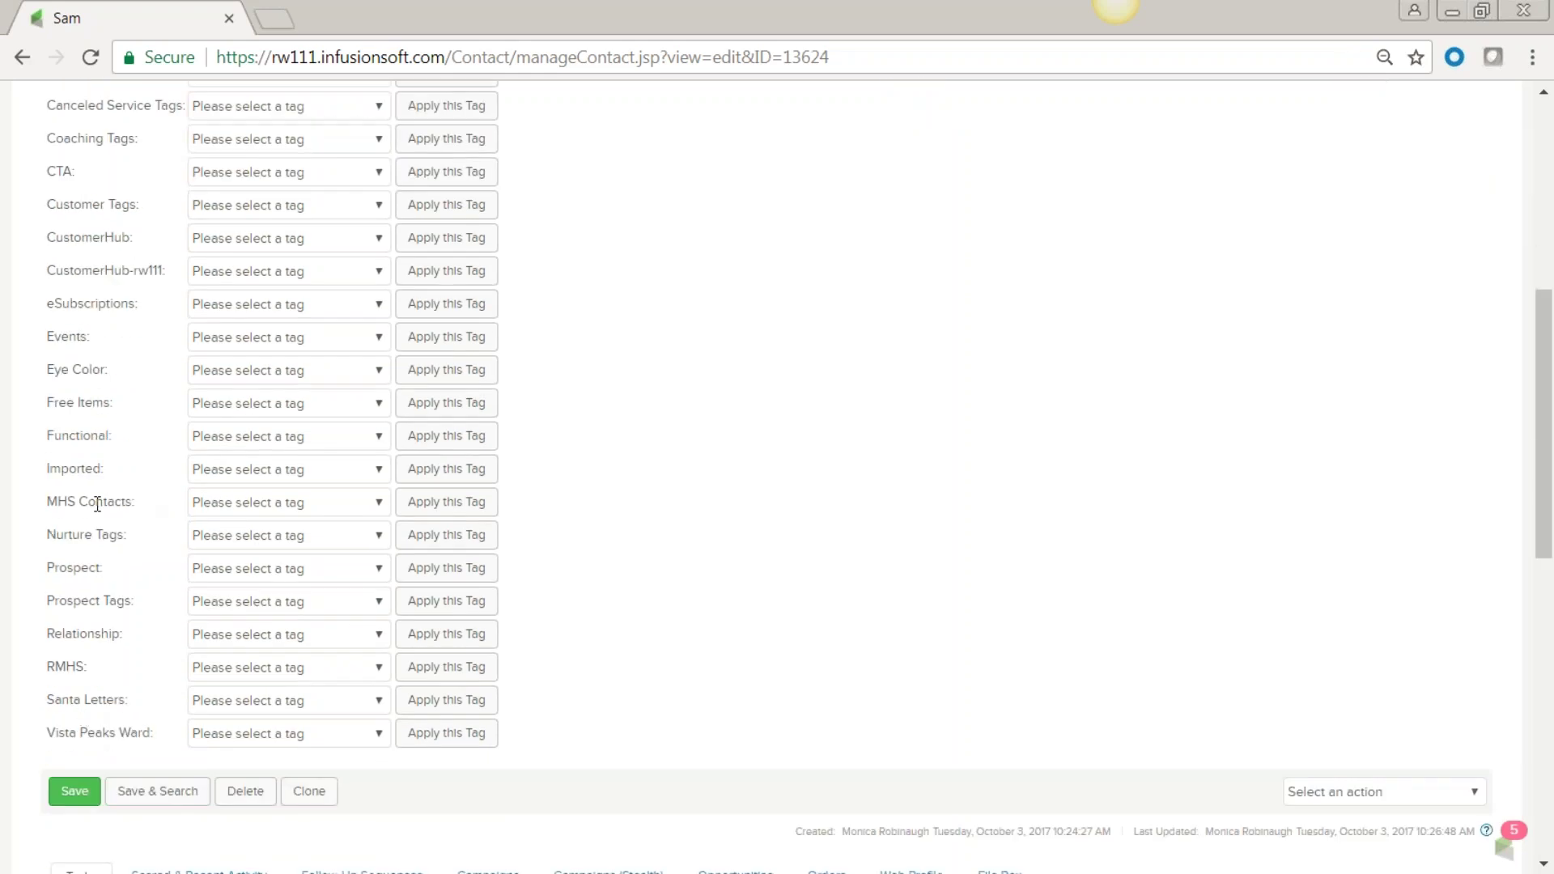
drag(142, 510, 52, 513)
click(379, 503)
scroll(365, 589, down, 4)
scroll(364, 587, up, 4)
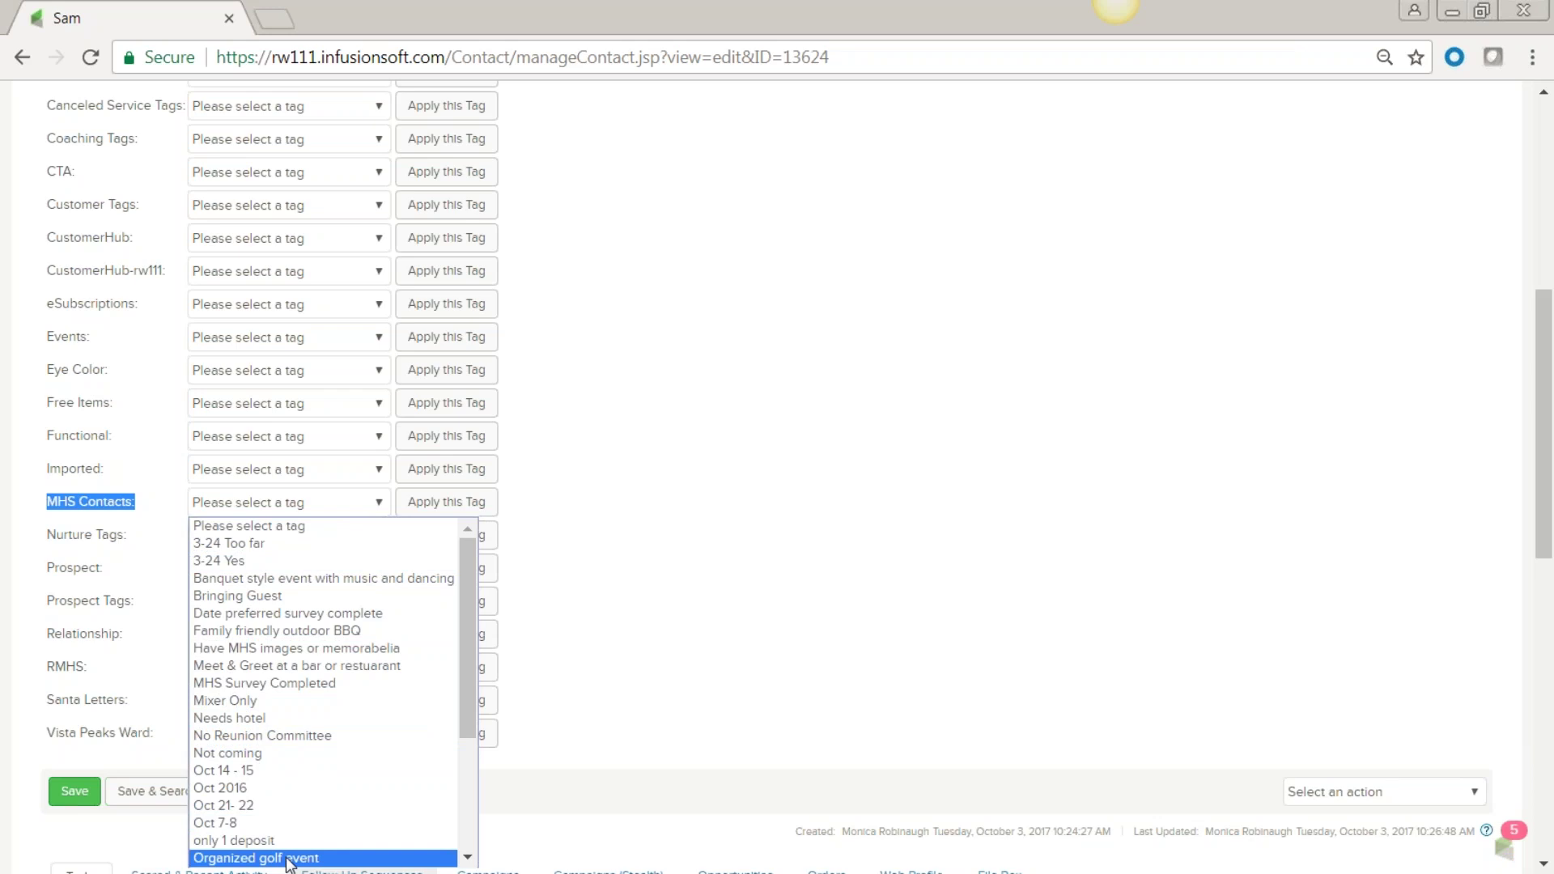
click(769, 496)
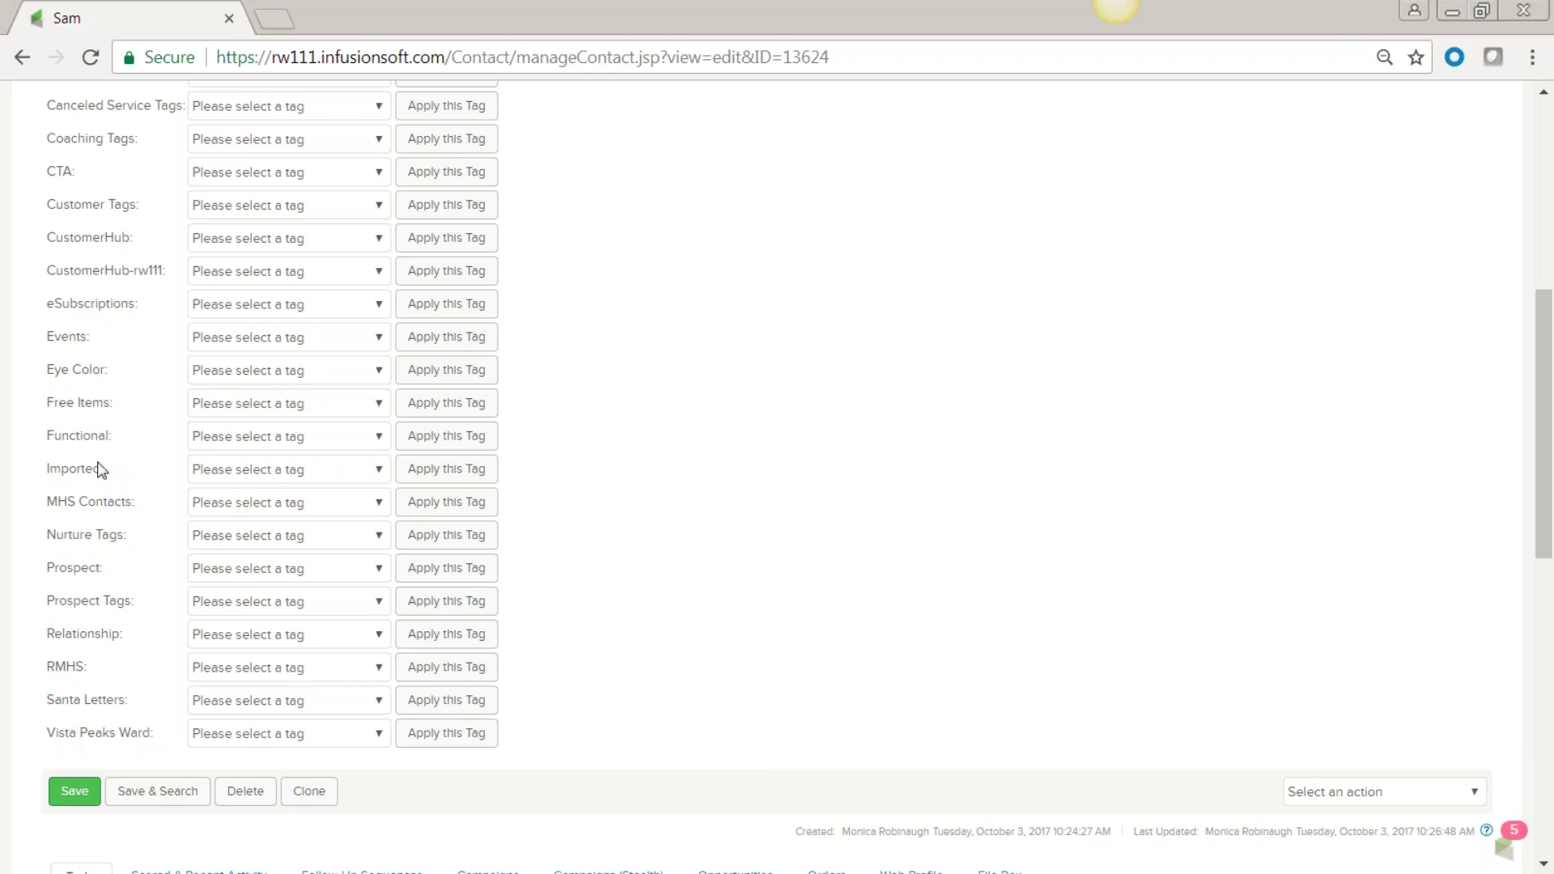
click(382, 504)
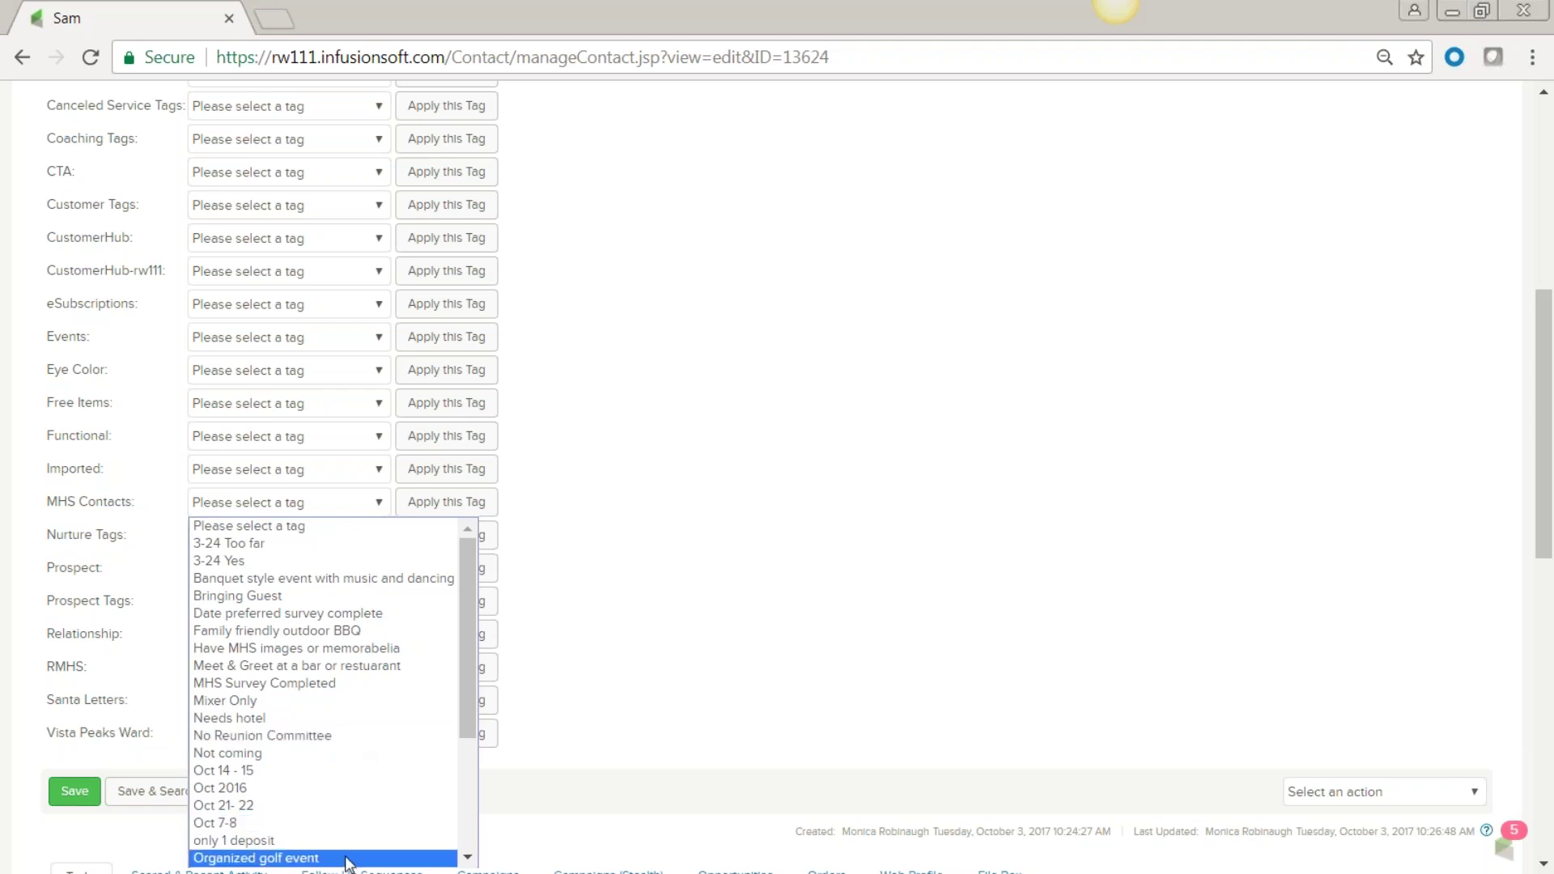
drag(469, 669, 471, 793)
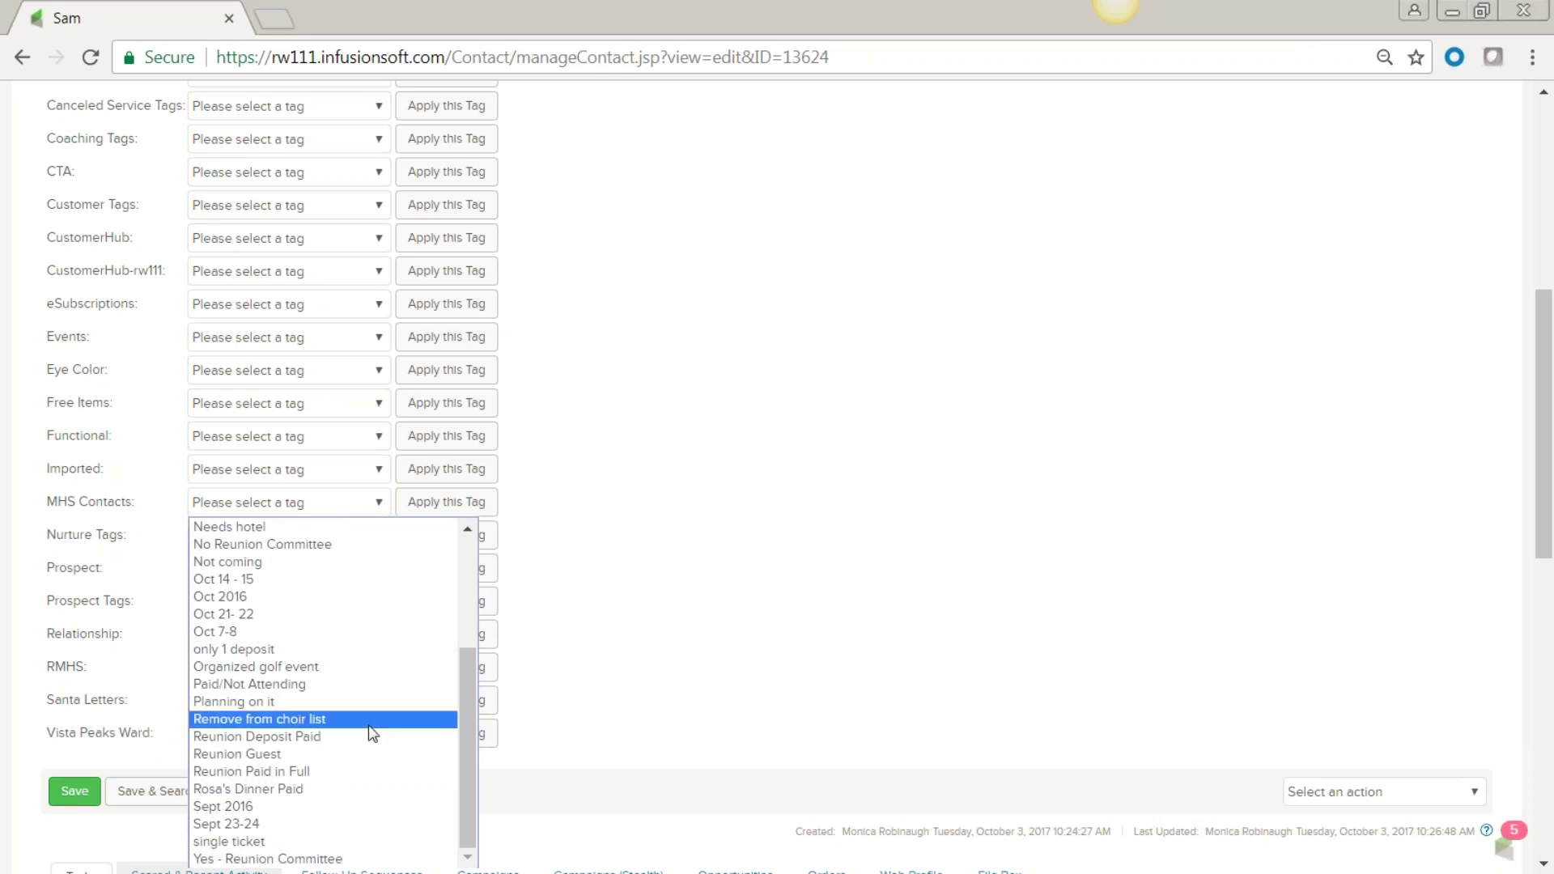
click(718, 497)
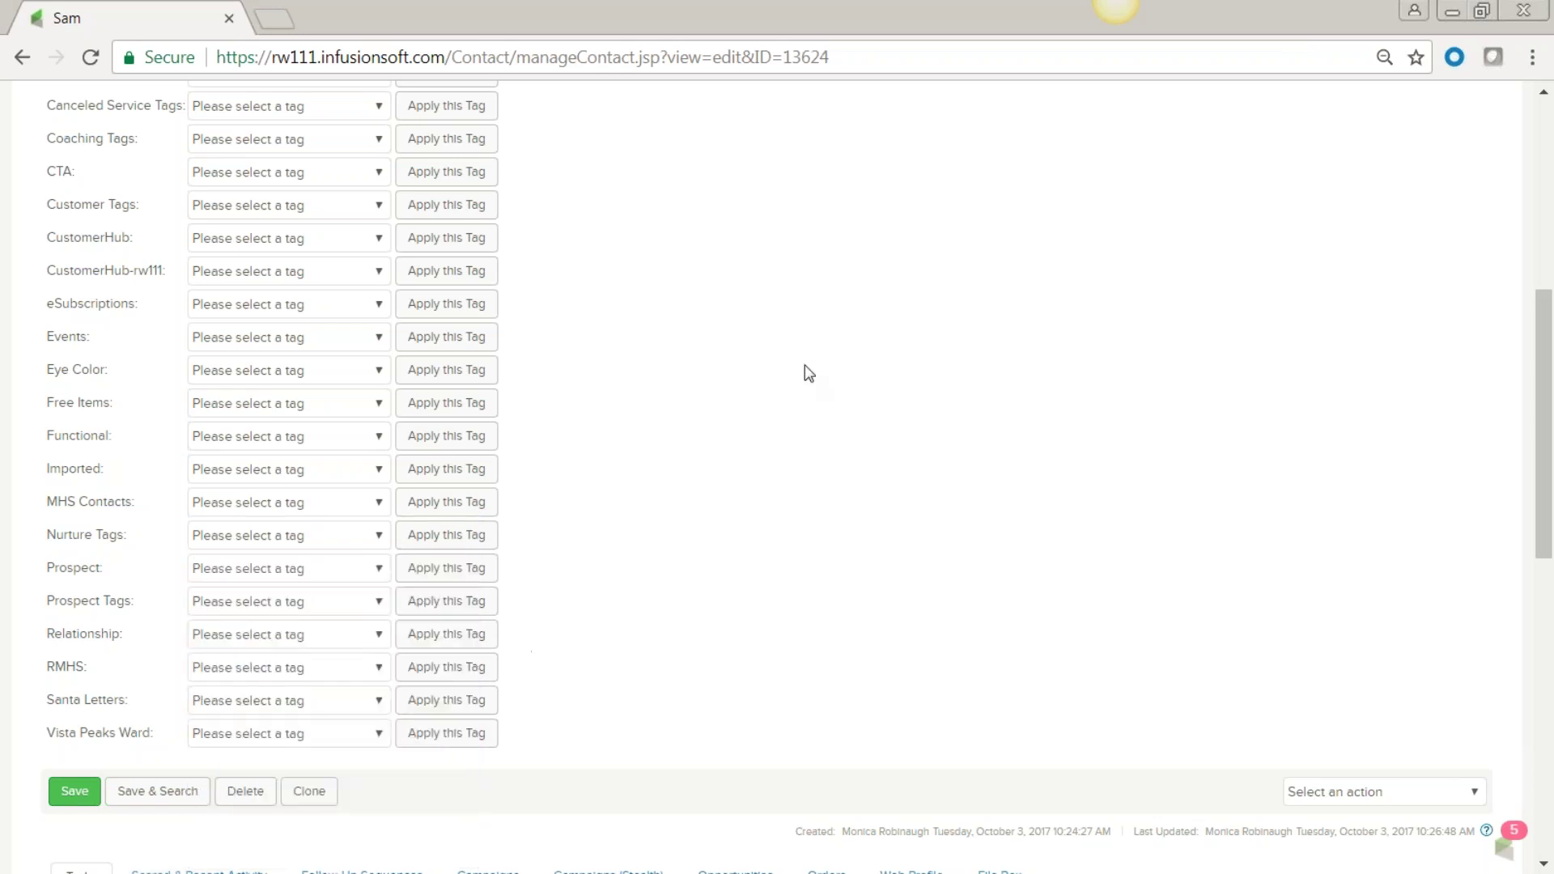
Open the other contact's record from the recently viewed records list in the header.
scroll(675, 557, up, 7)
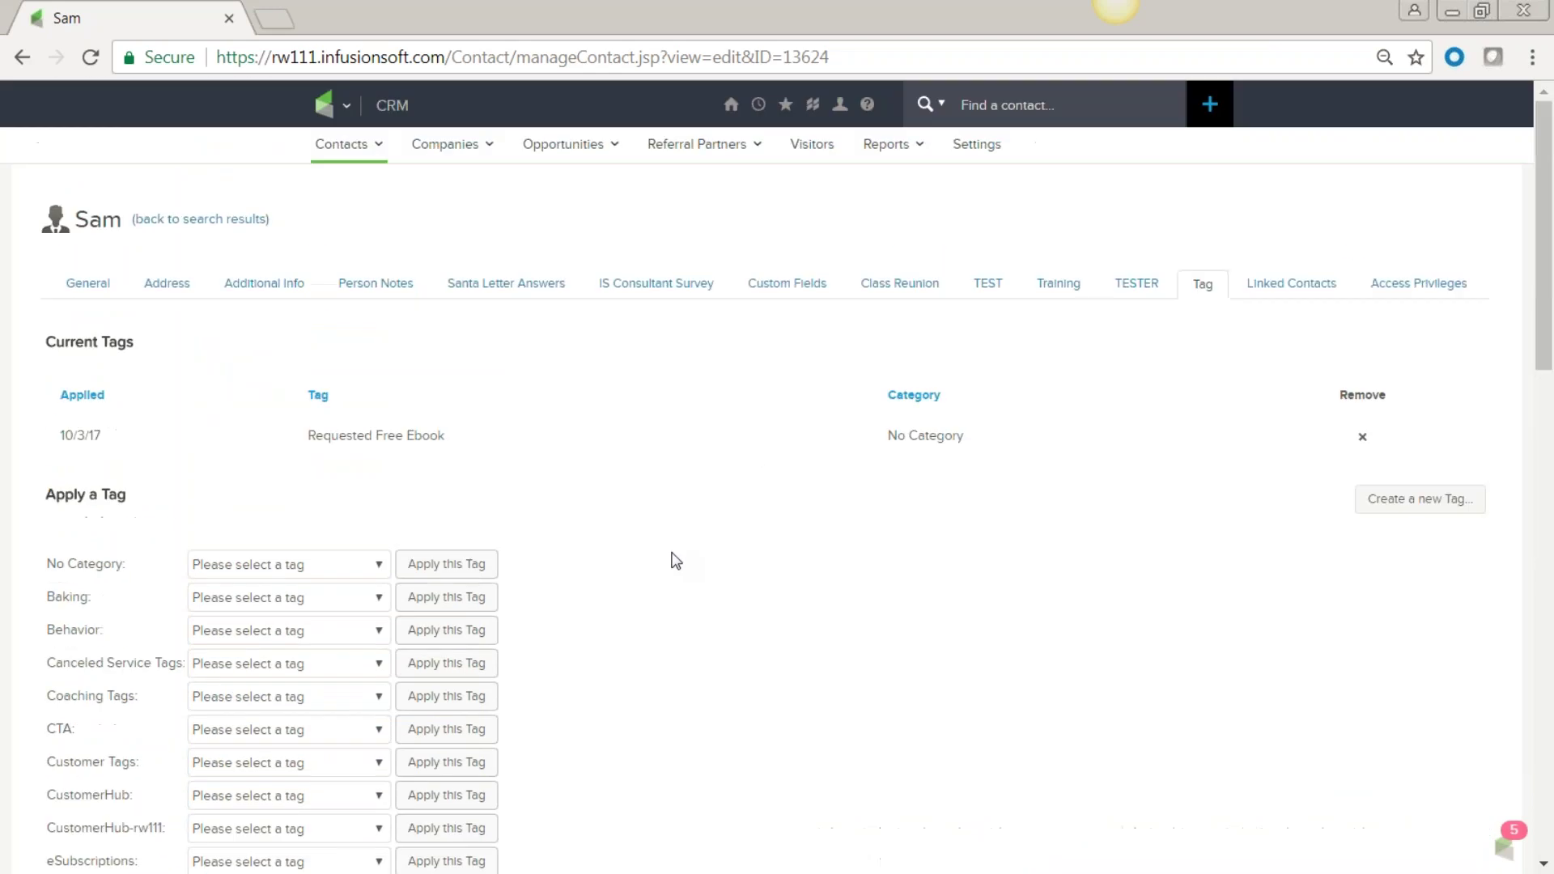
click(348, 105)
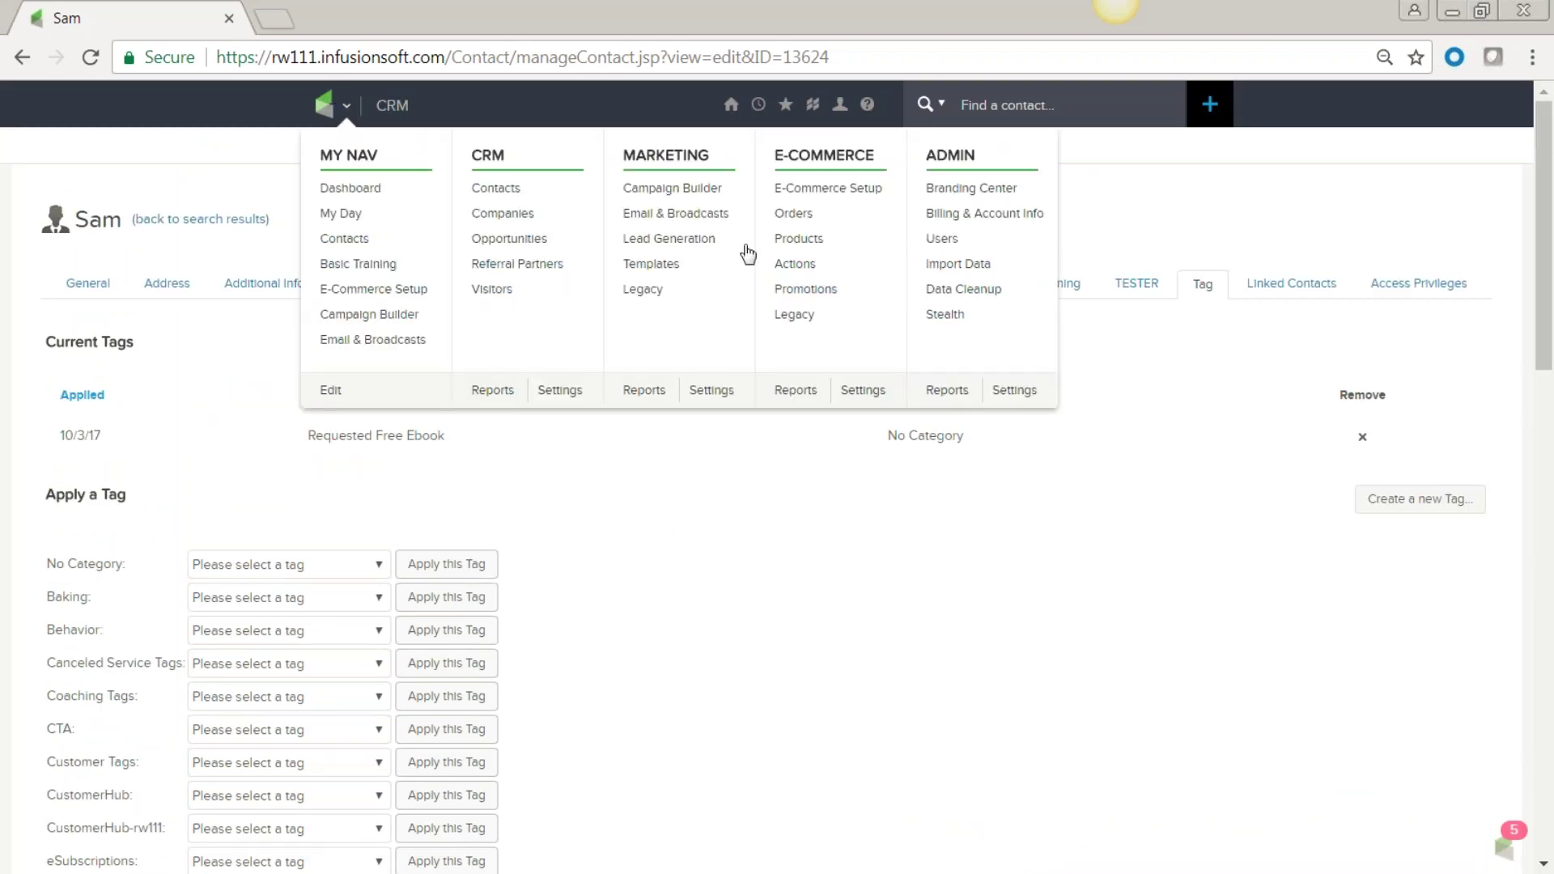
click(1169, 172)
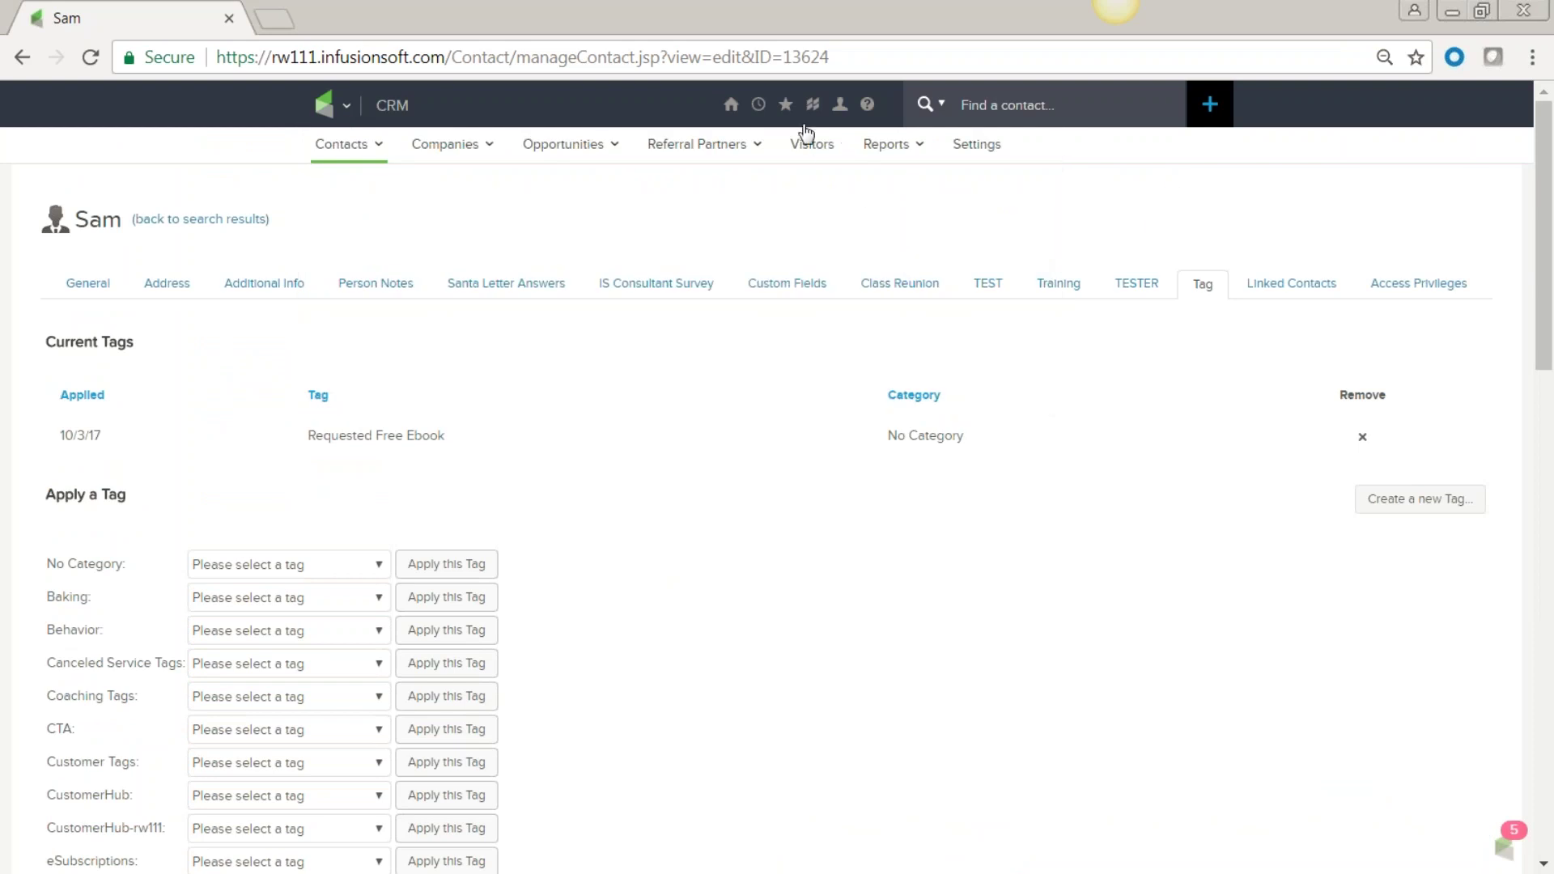
click(757, 105)
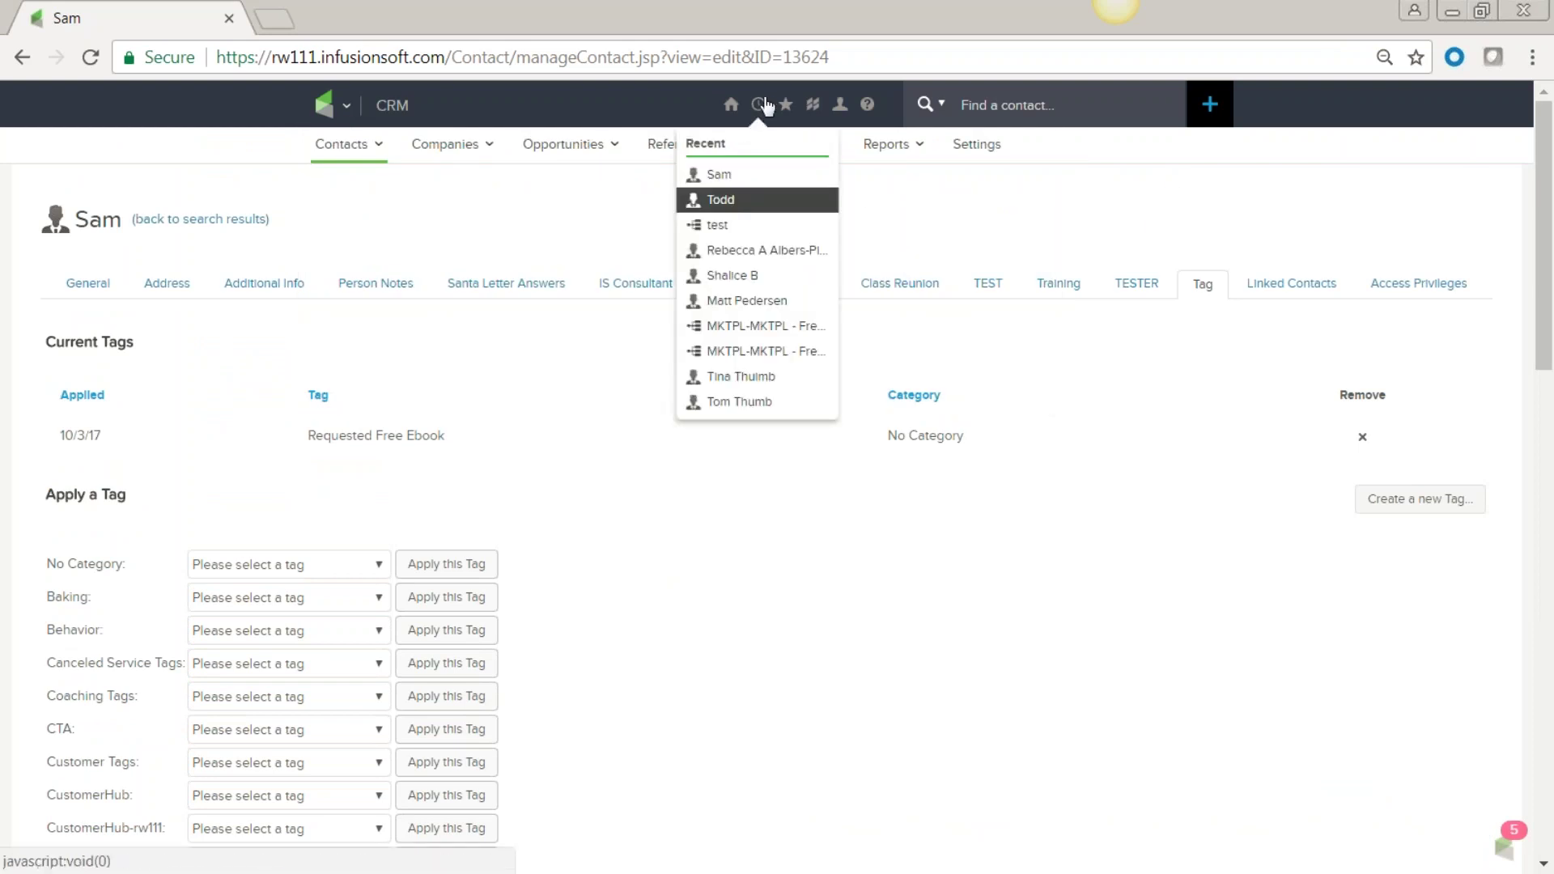
click(755, 102)
click(756, 103)
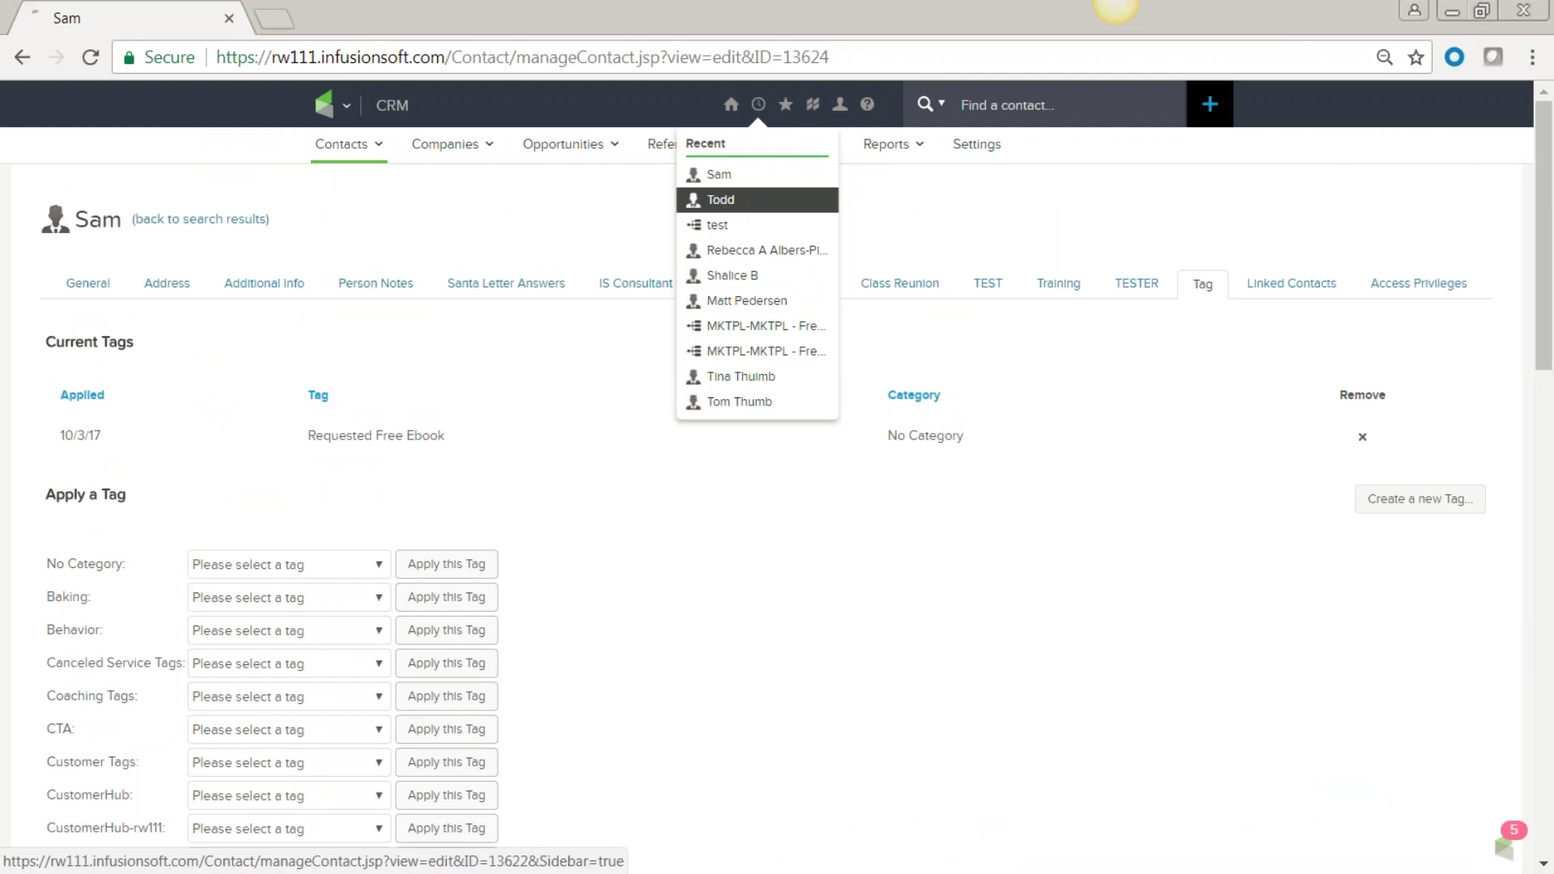
click(722, 201)
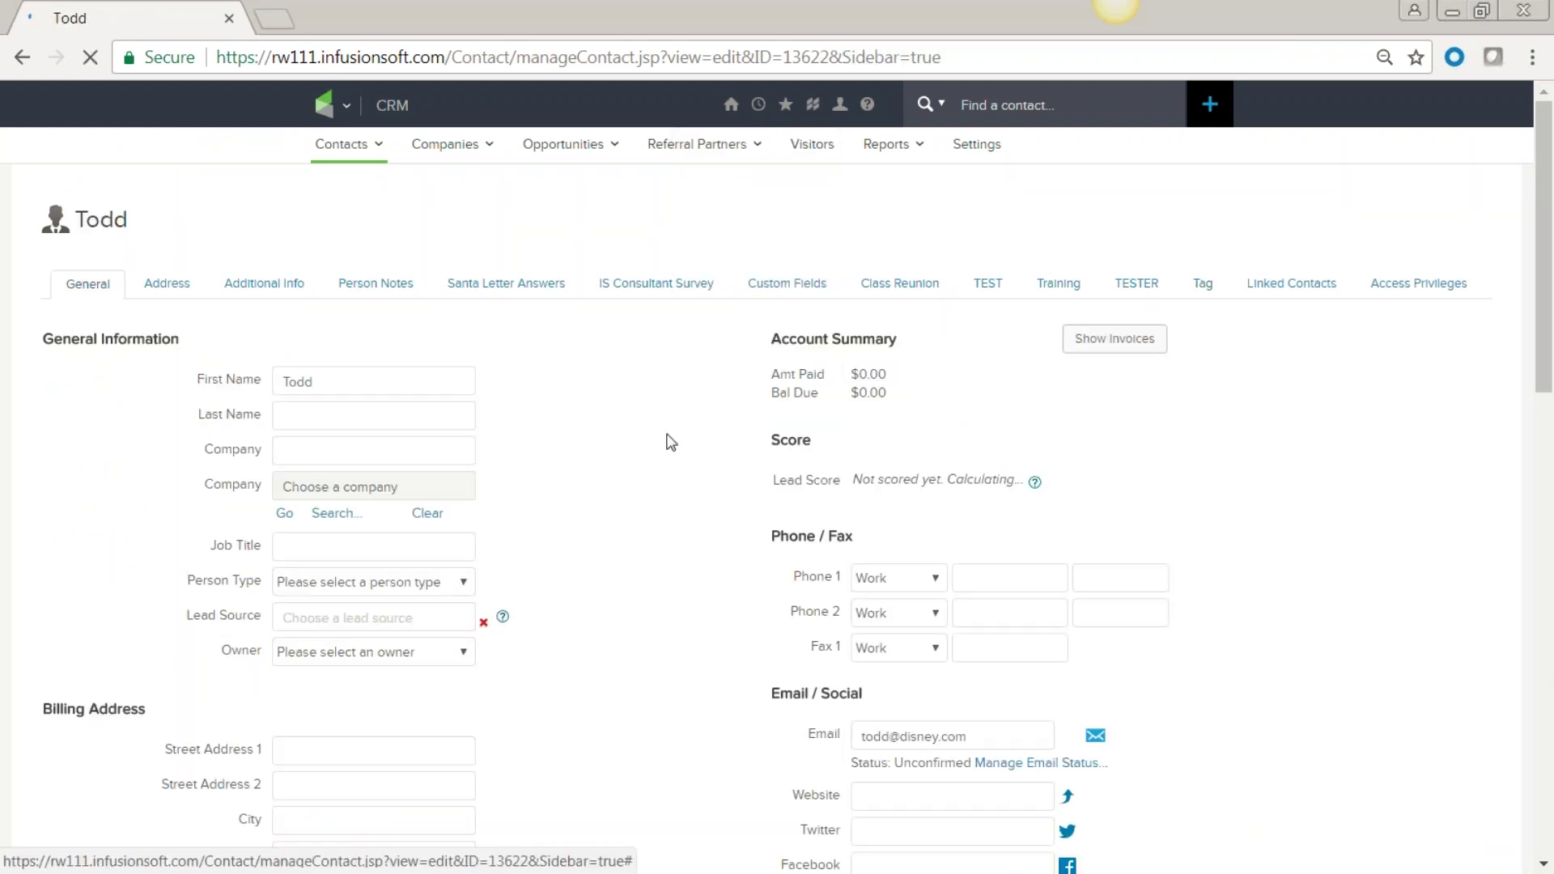
scroll(576, 479, down, 3)
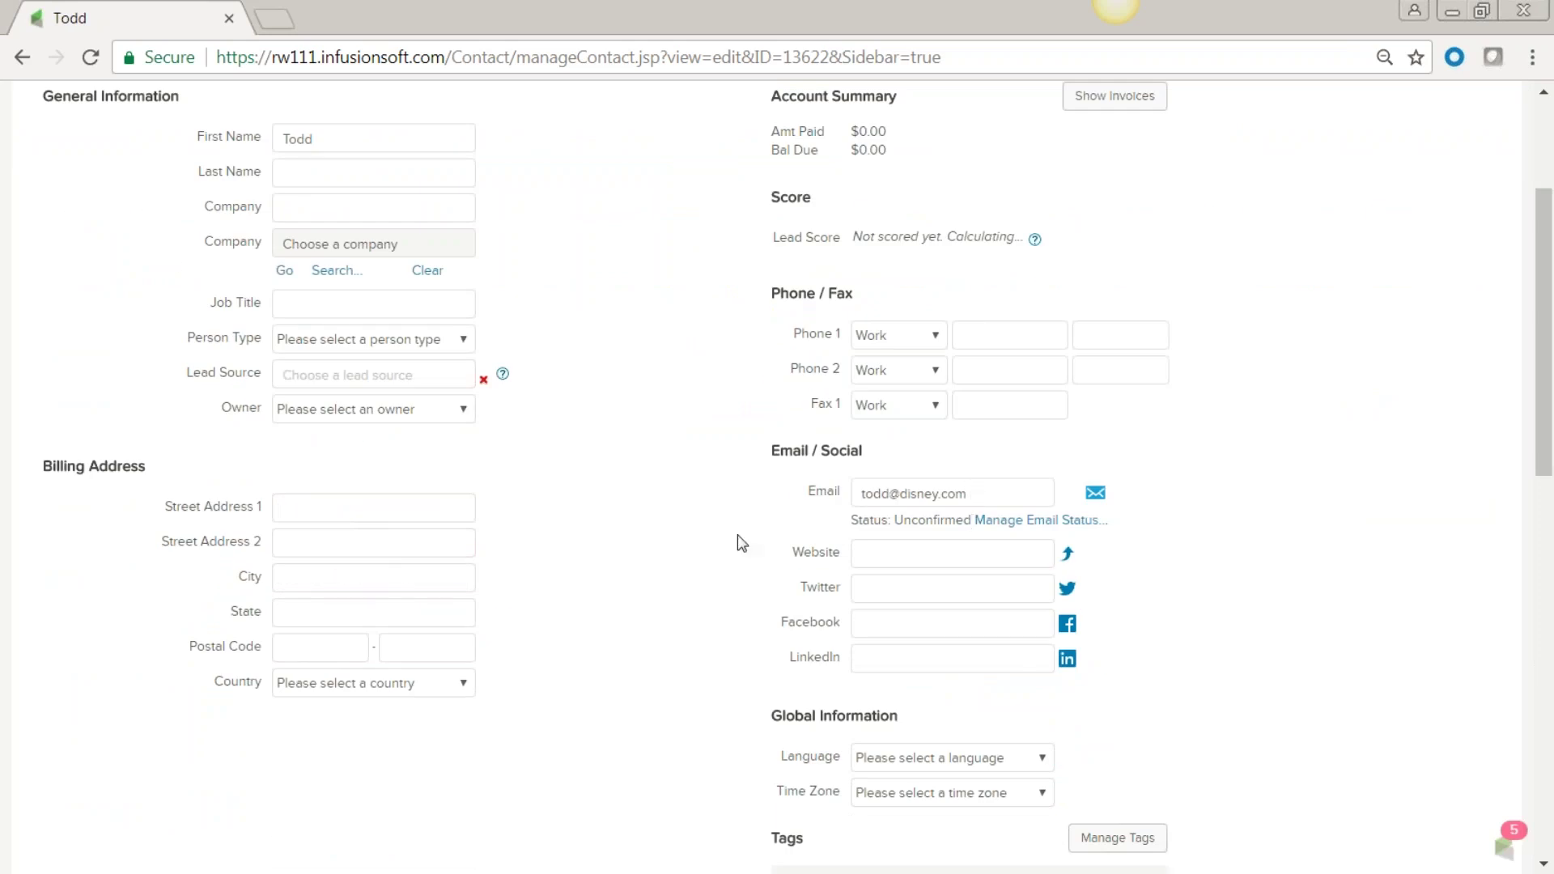
scroll(736, 541, down, 3)
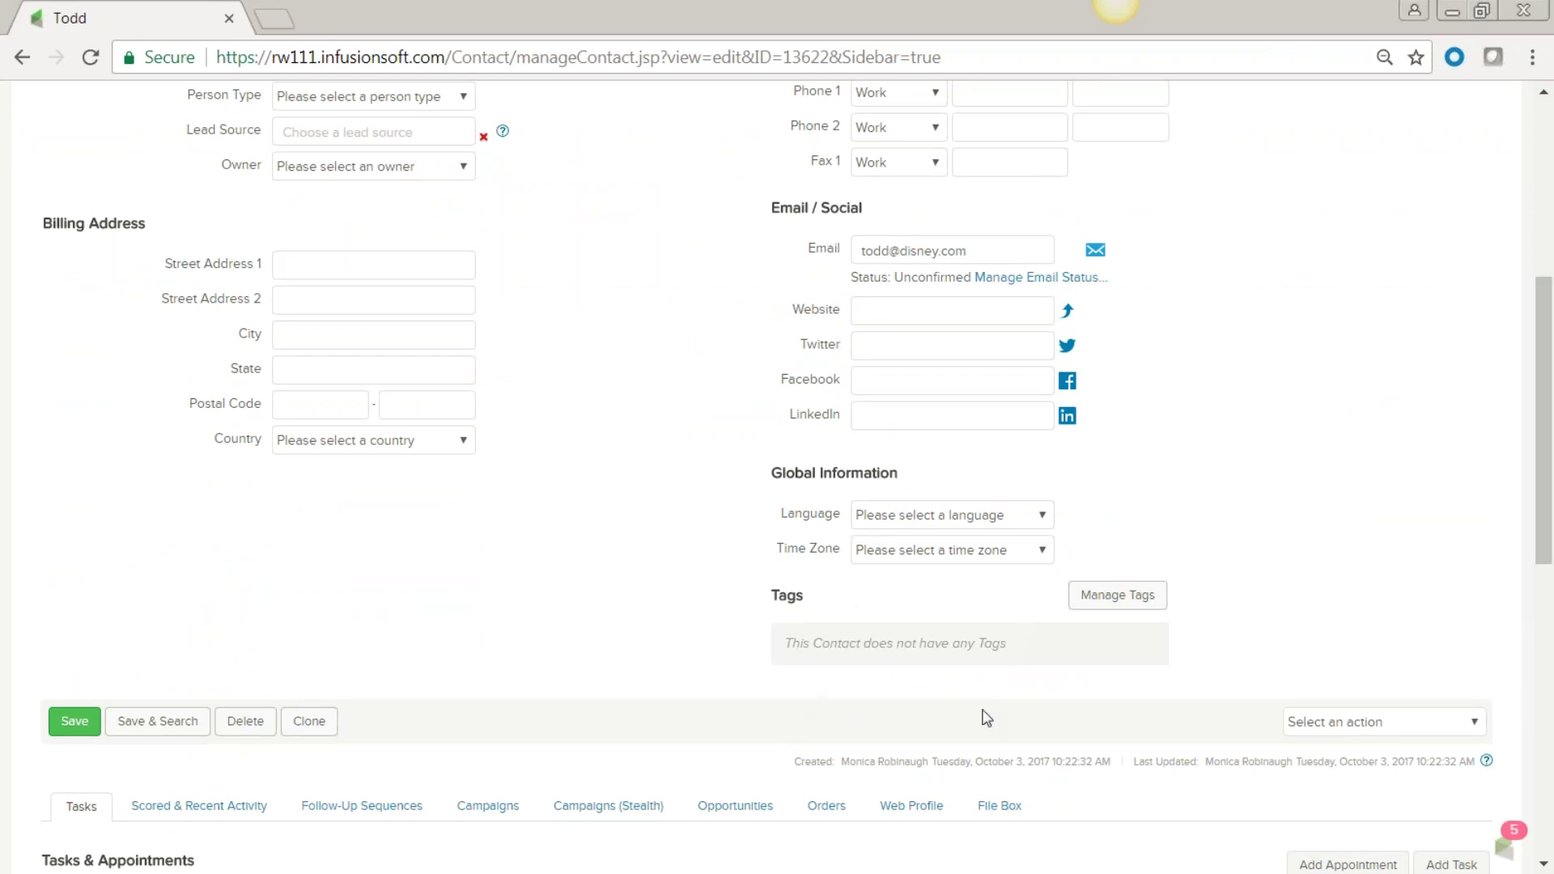
click(1115, 606)
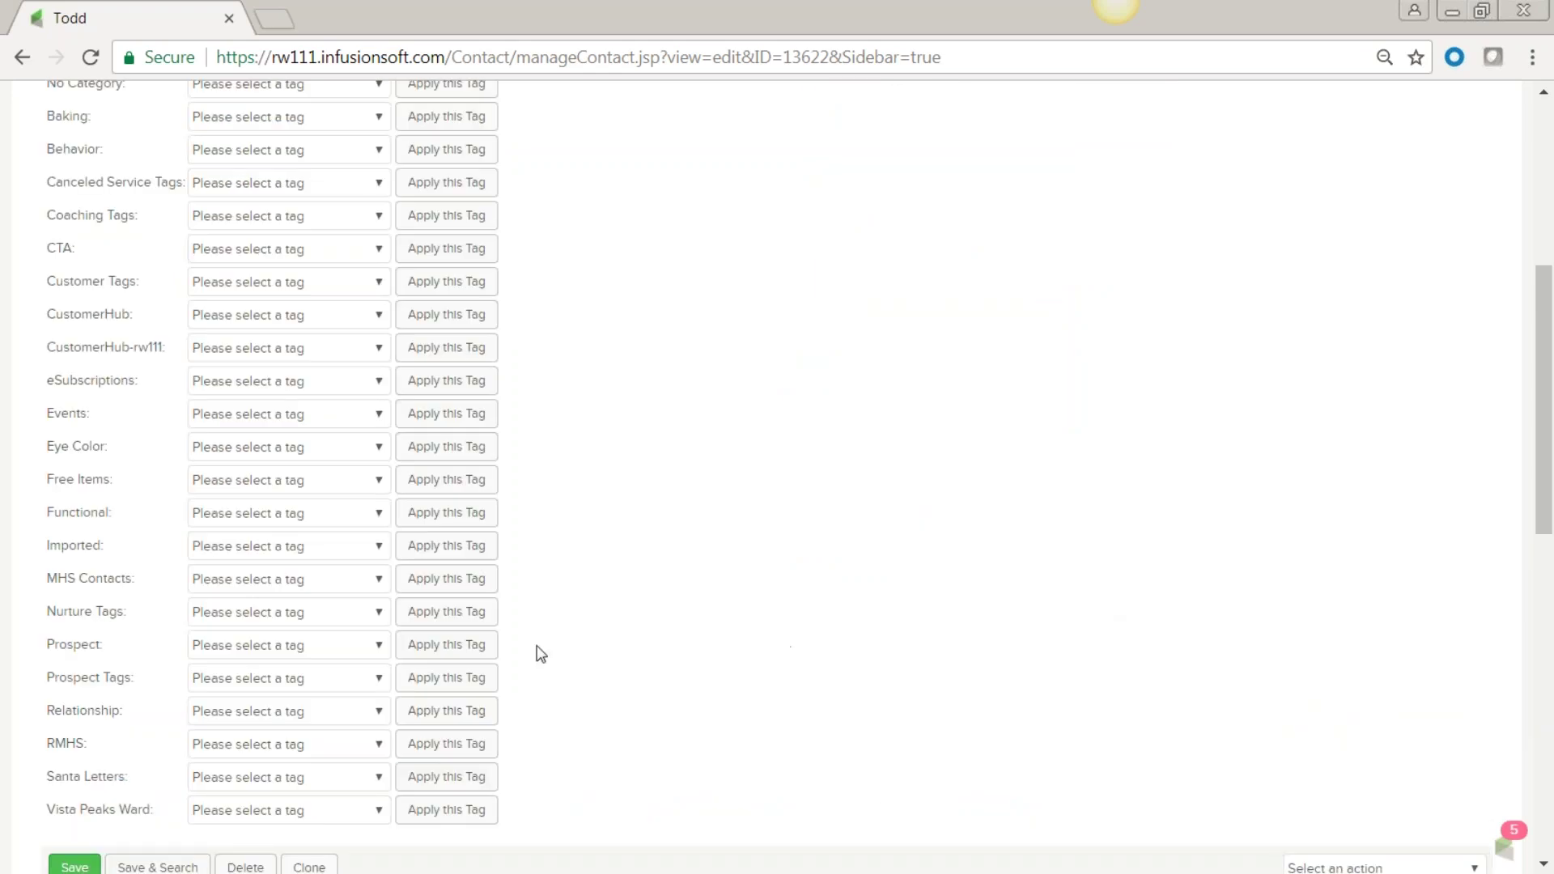
click(383, 580)
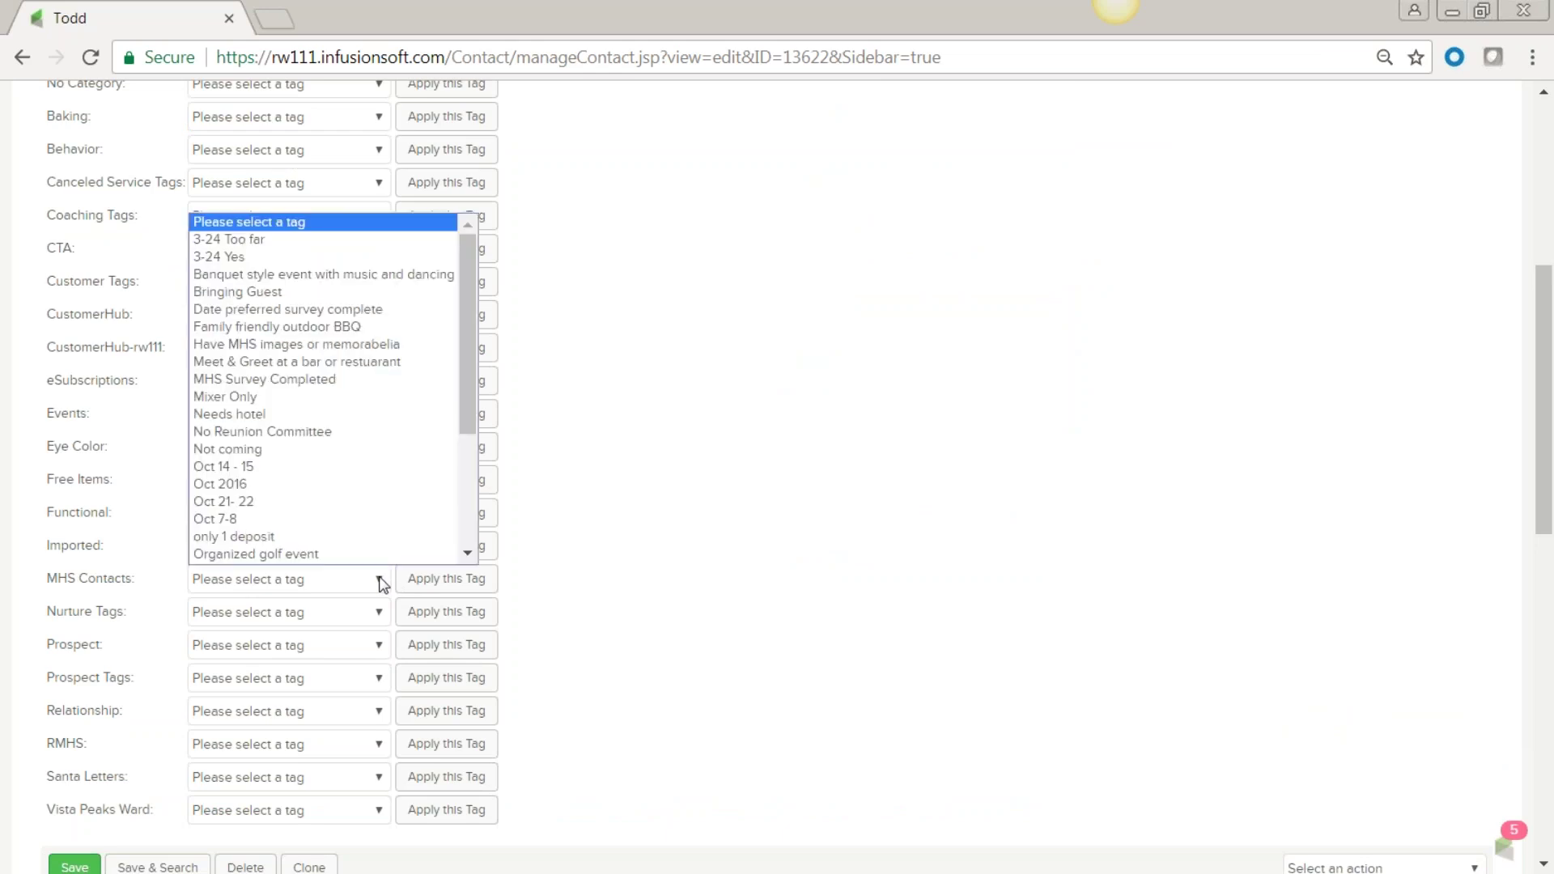
scroll(328, 502, down, 3)
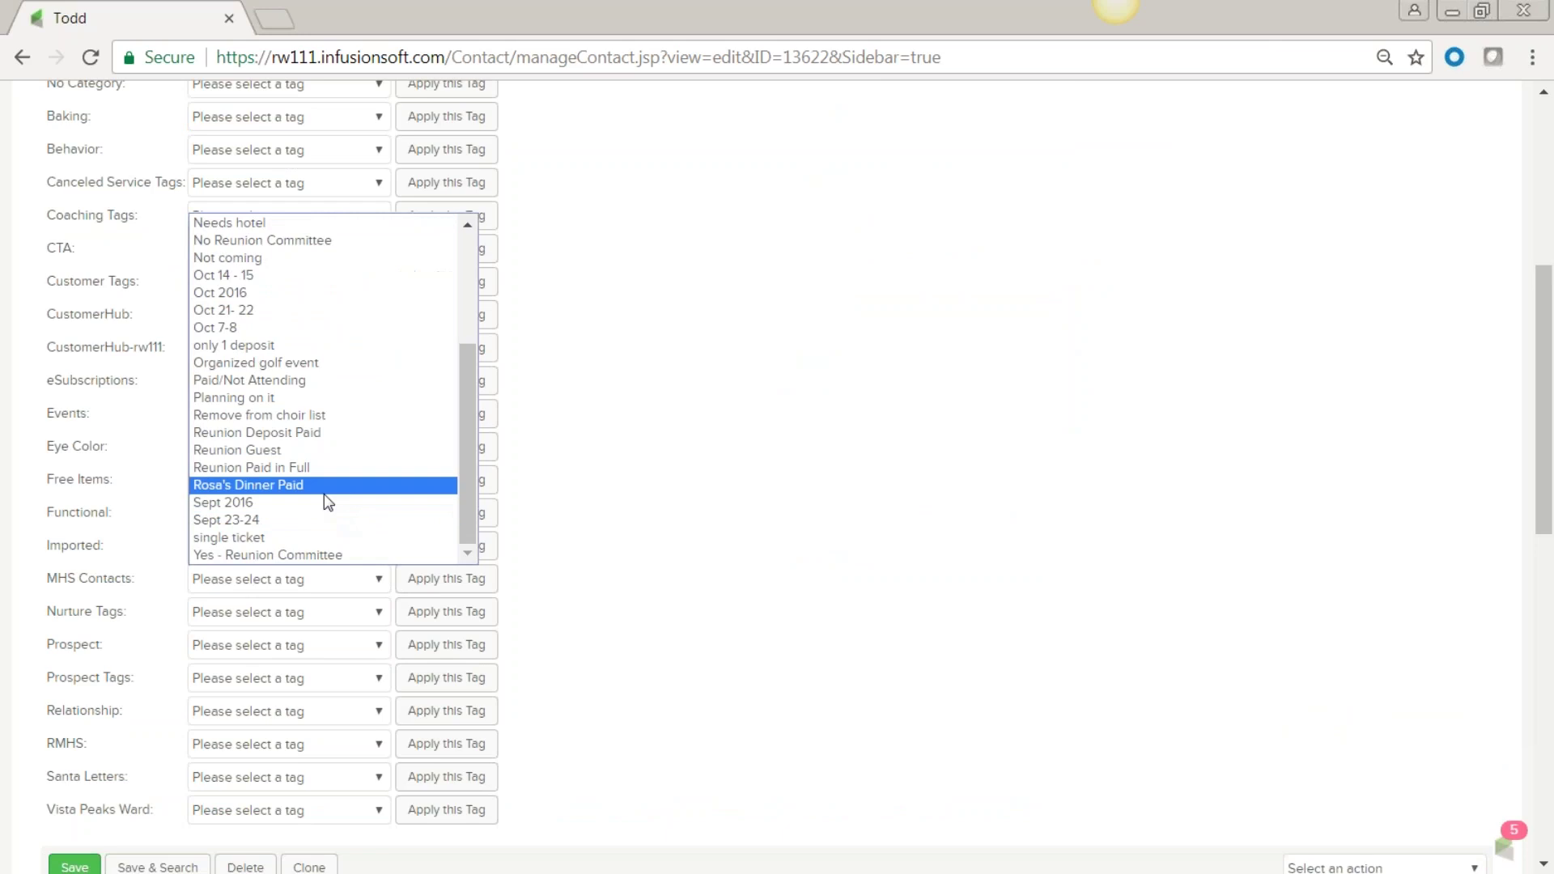
click(269, 401)
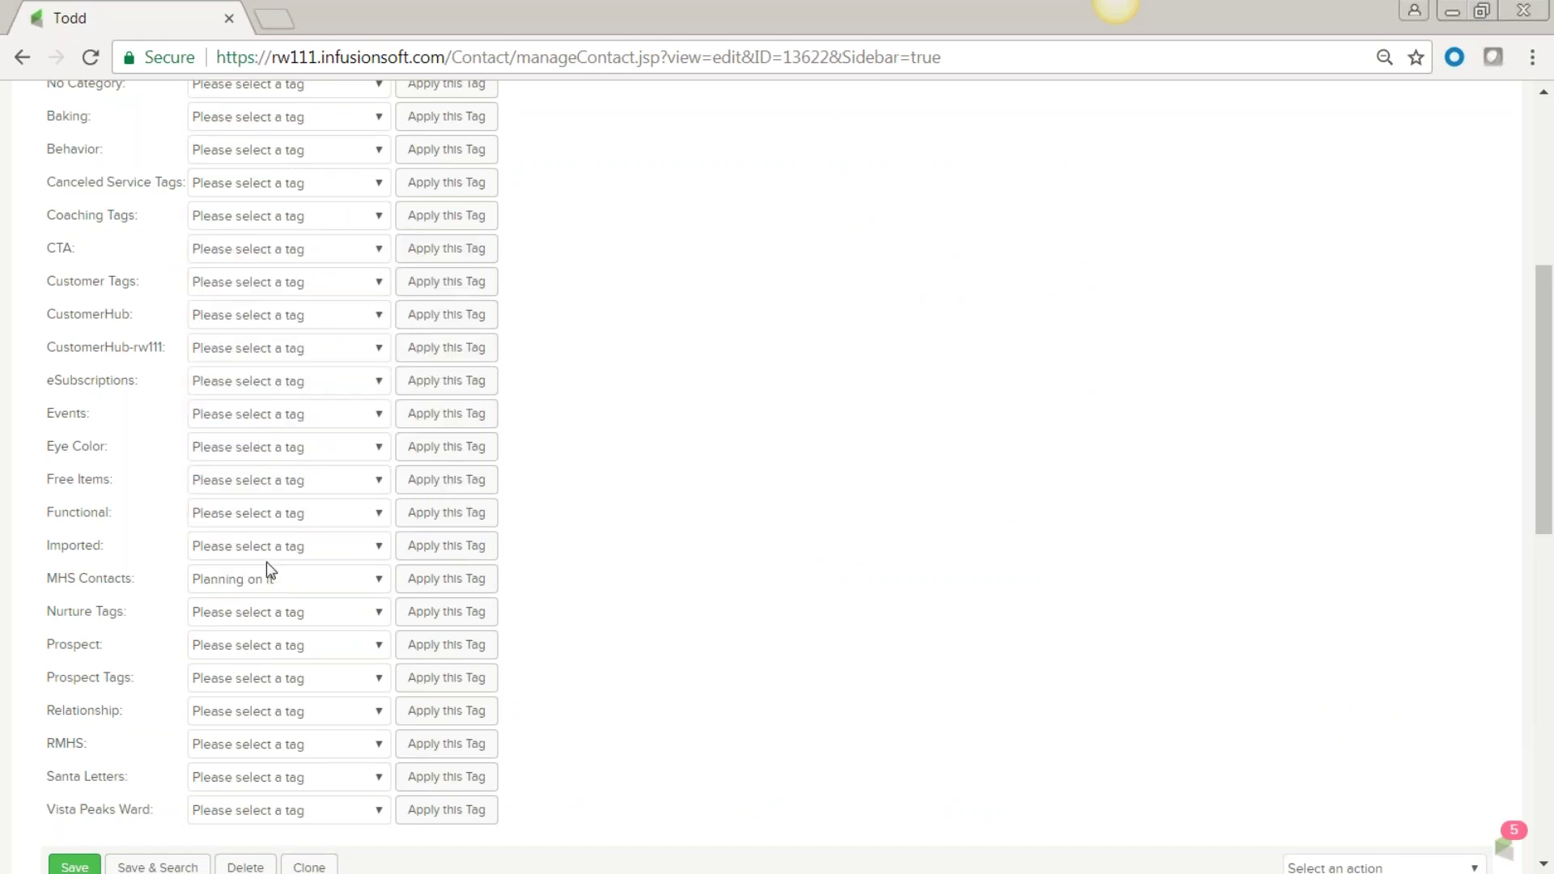
click(452, 579)
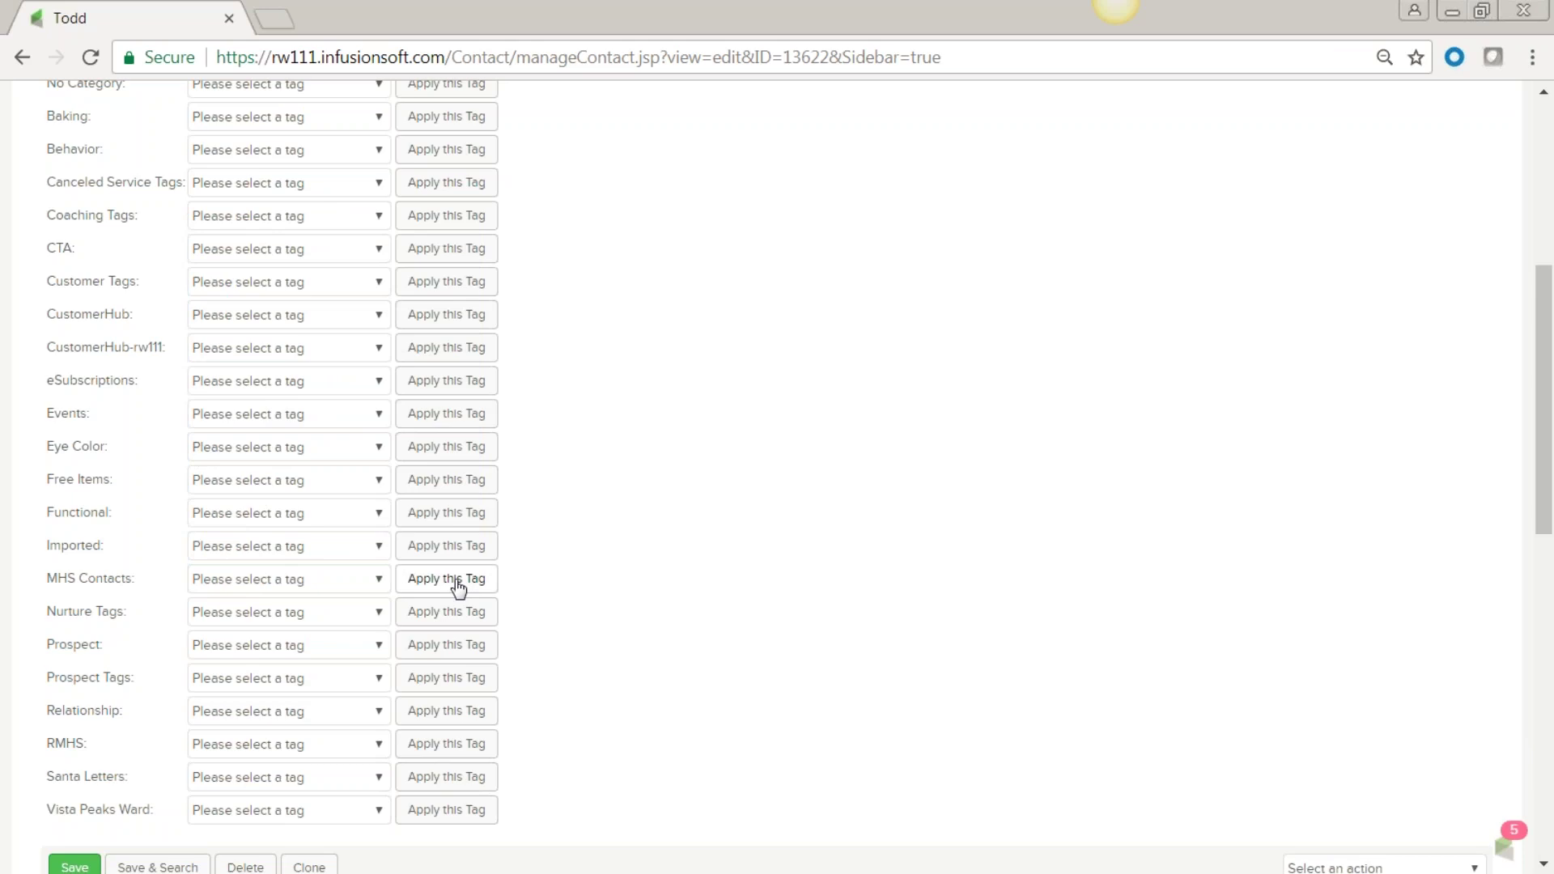
click(378, 577)
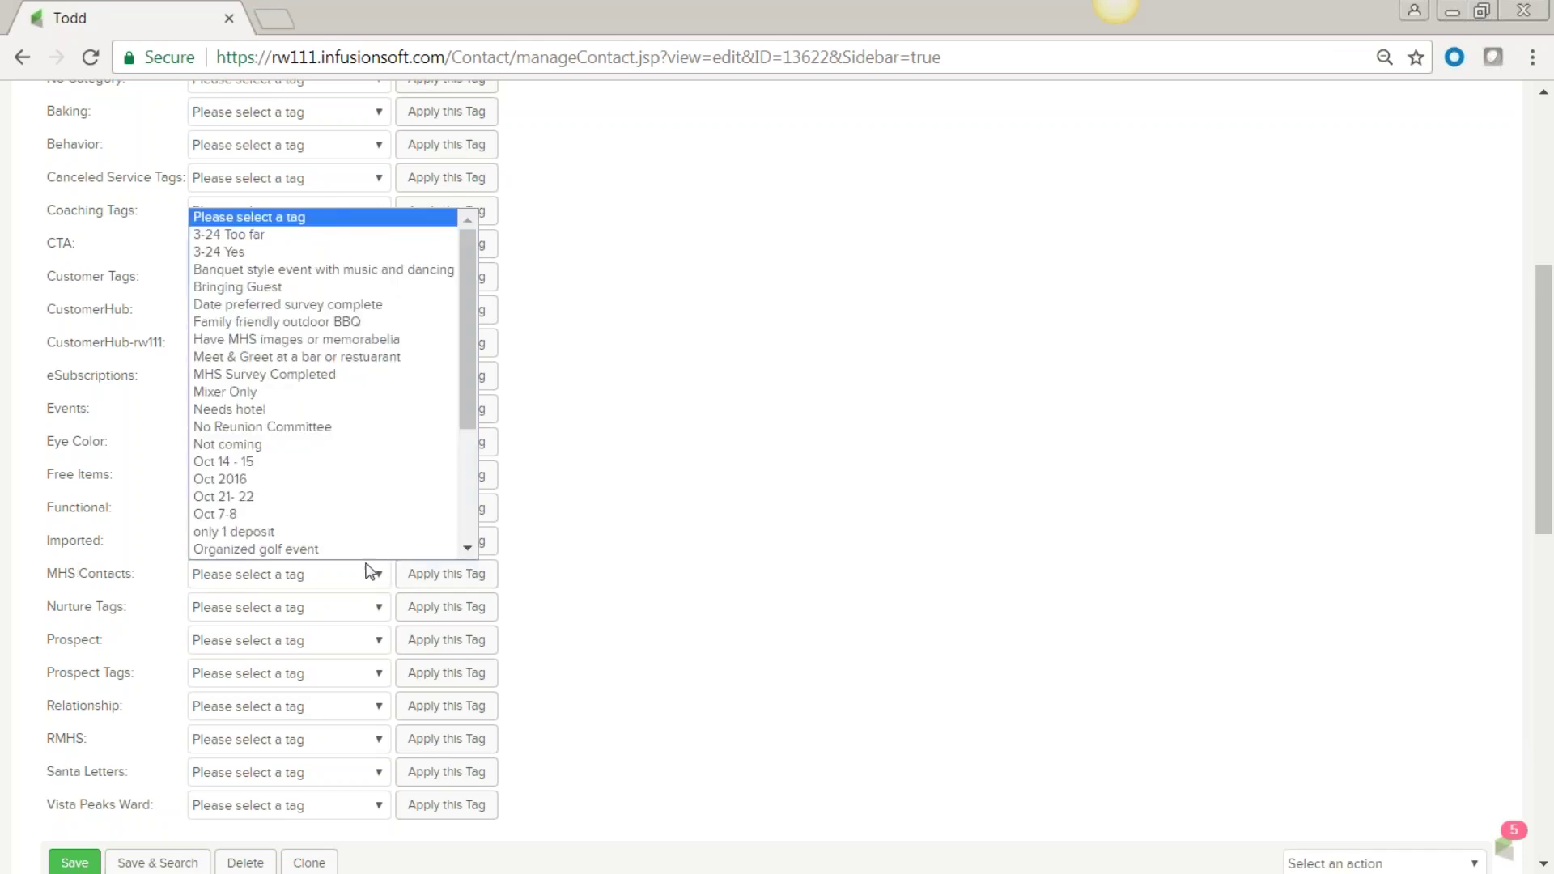
click(308, 357)
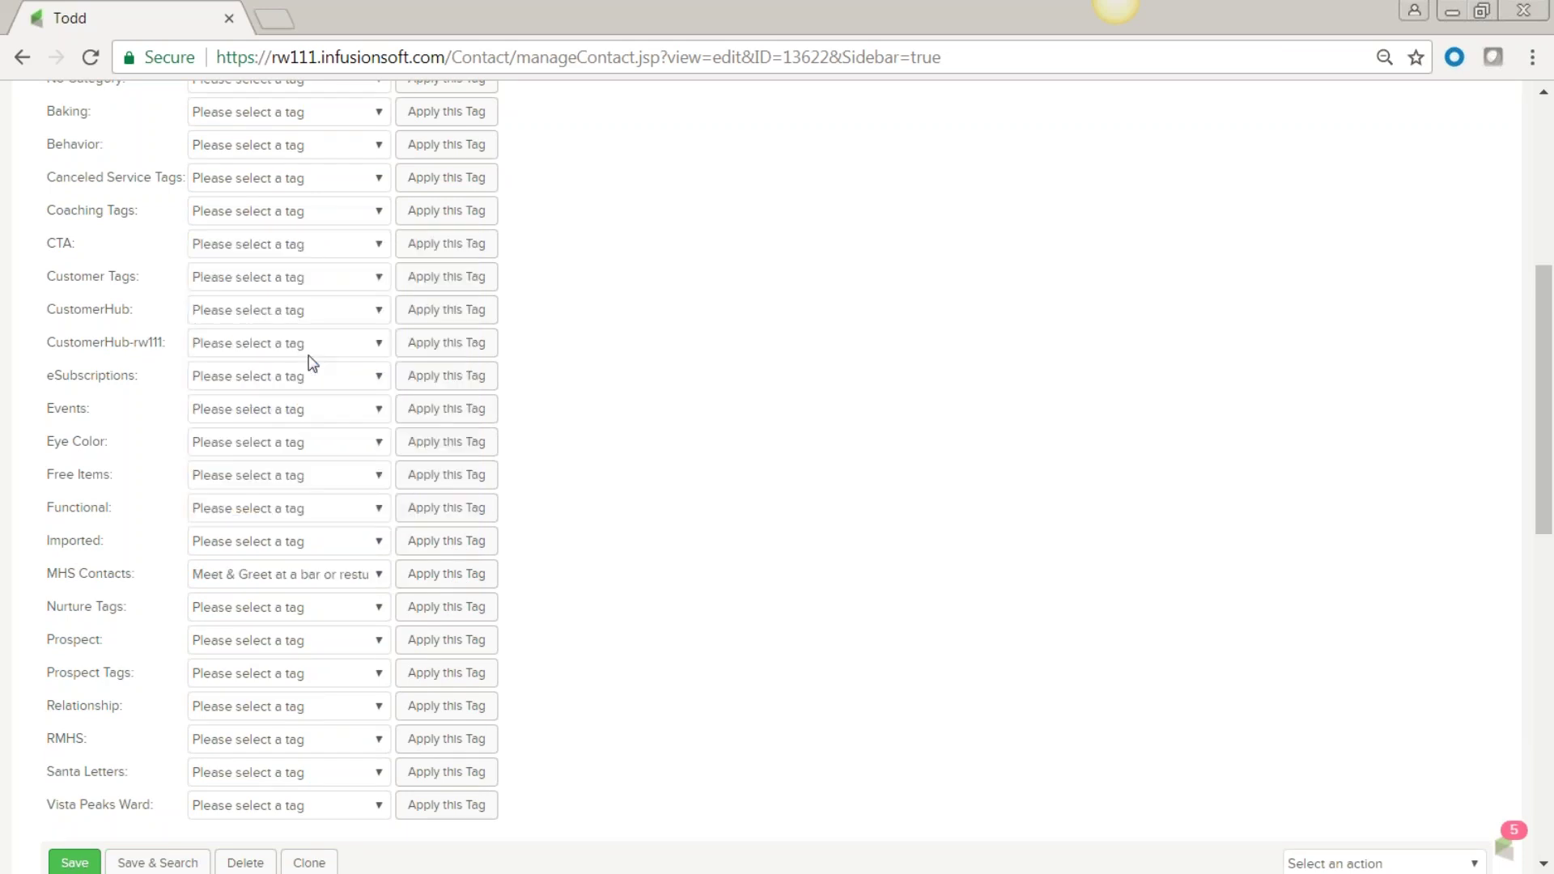
click(451, 578)
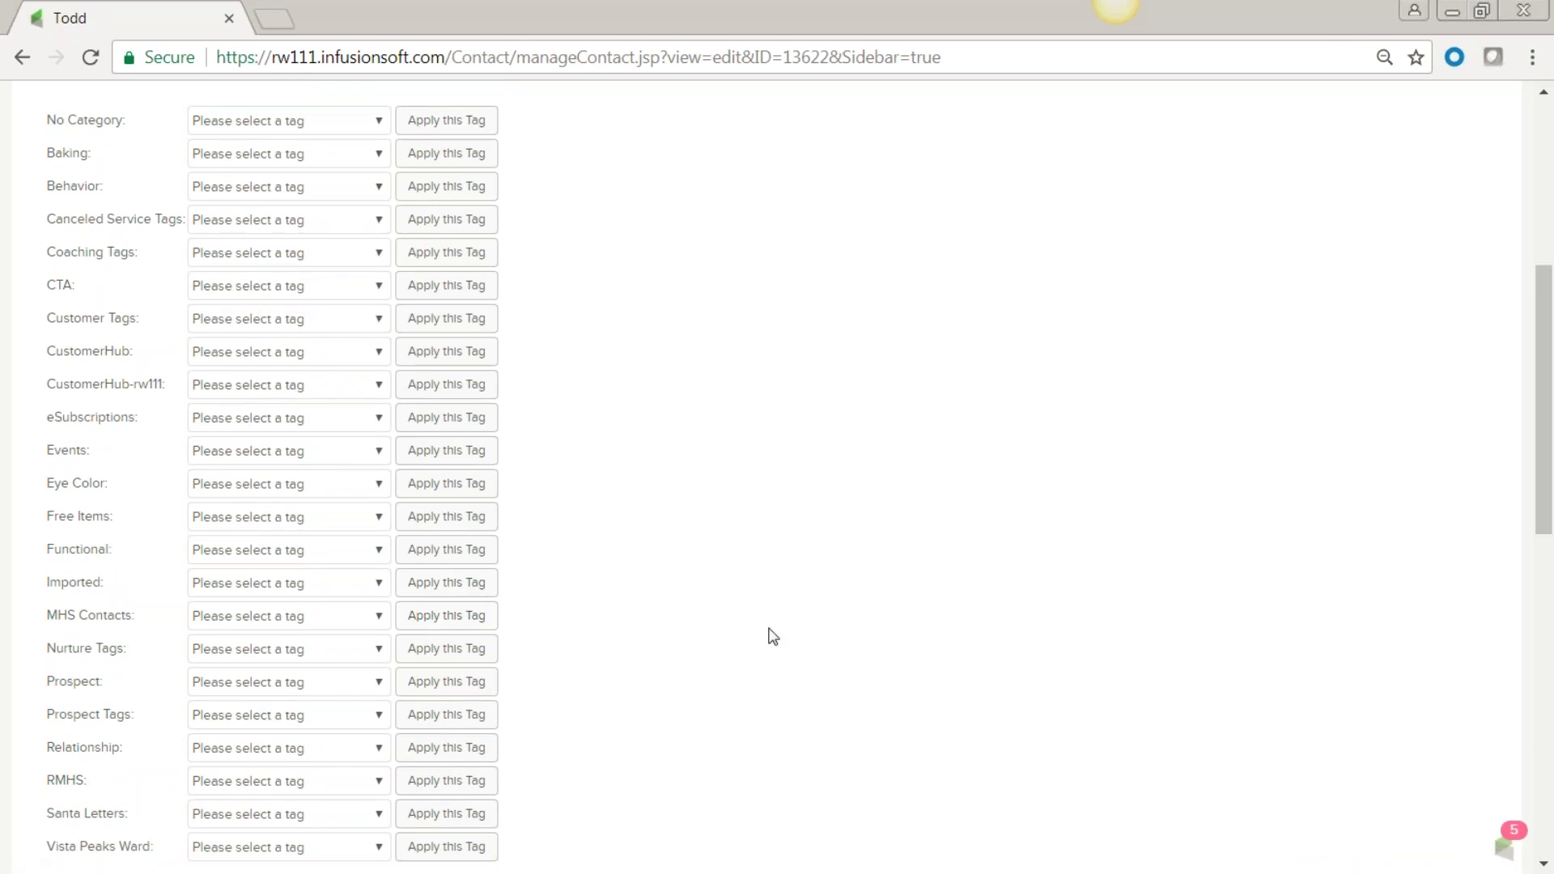
scroll(773, 637, down, 6)
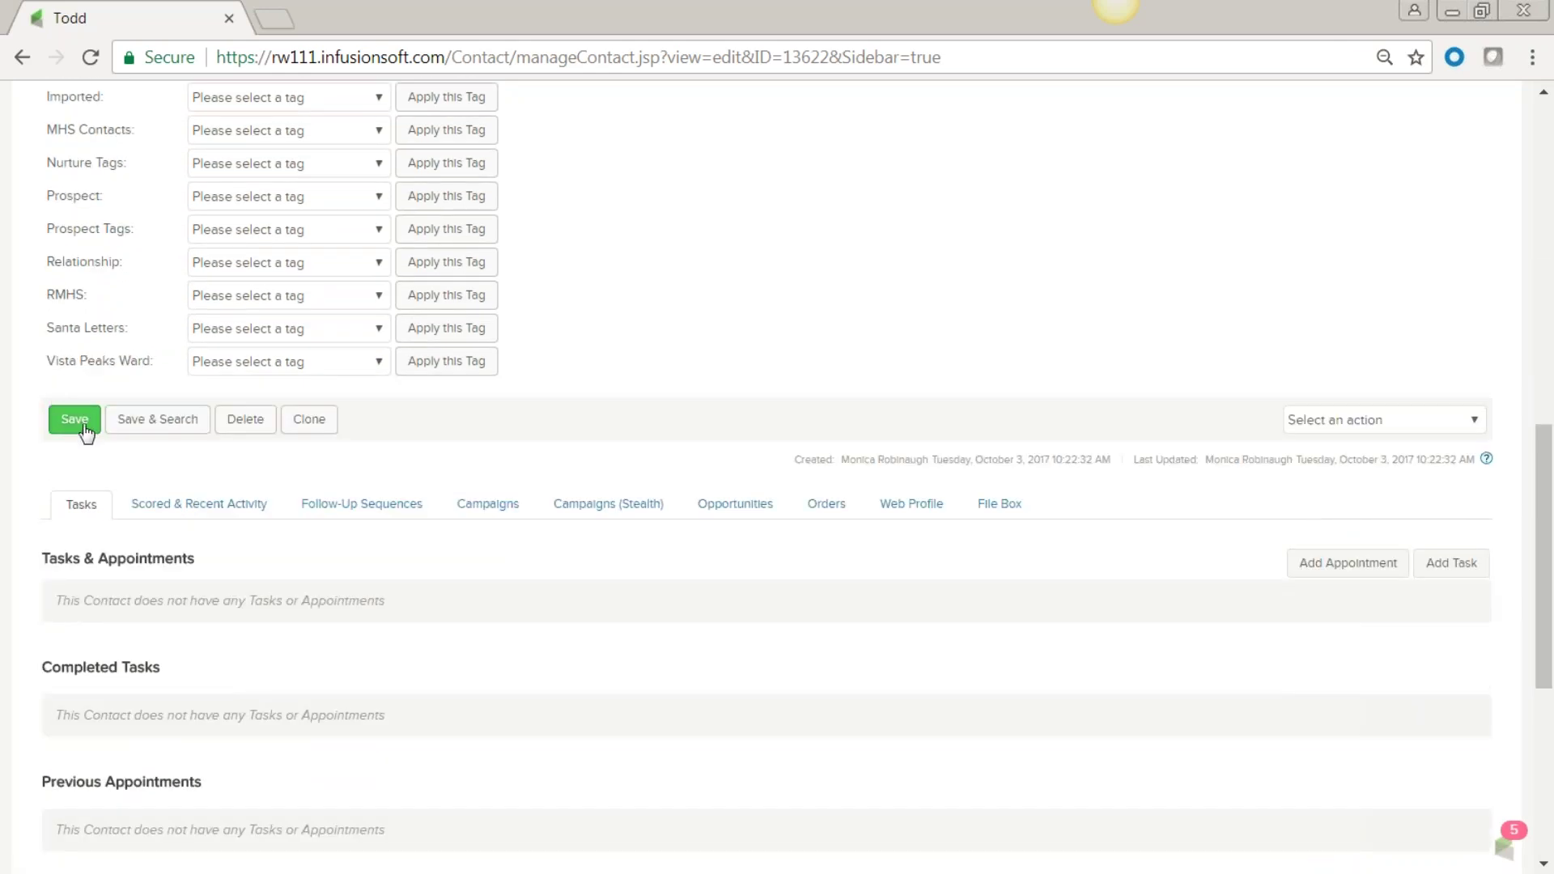
click(74, 420)
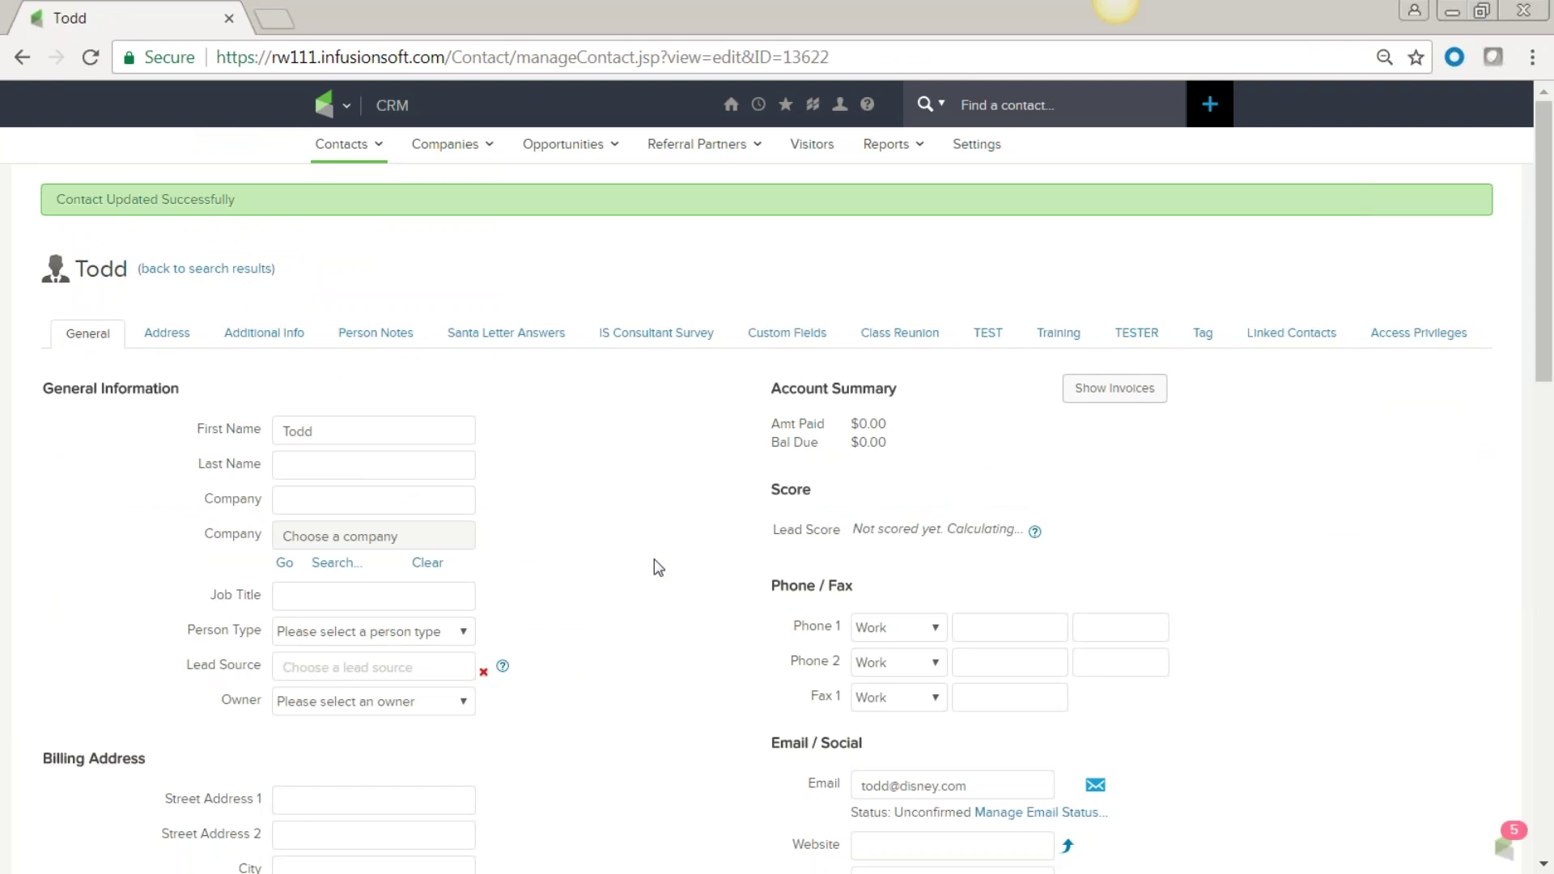
scroll(658, 566, down, 6)
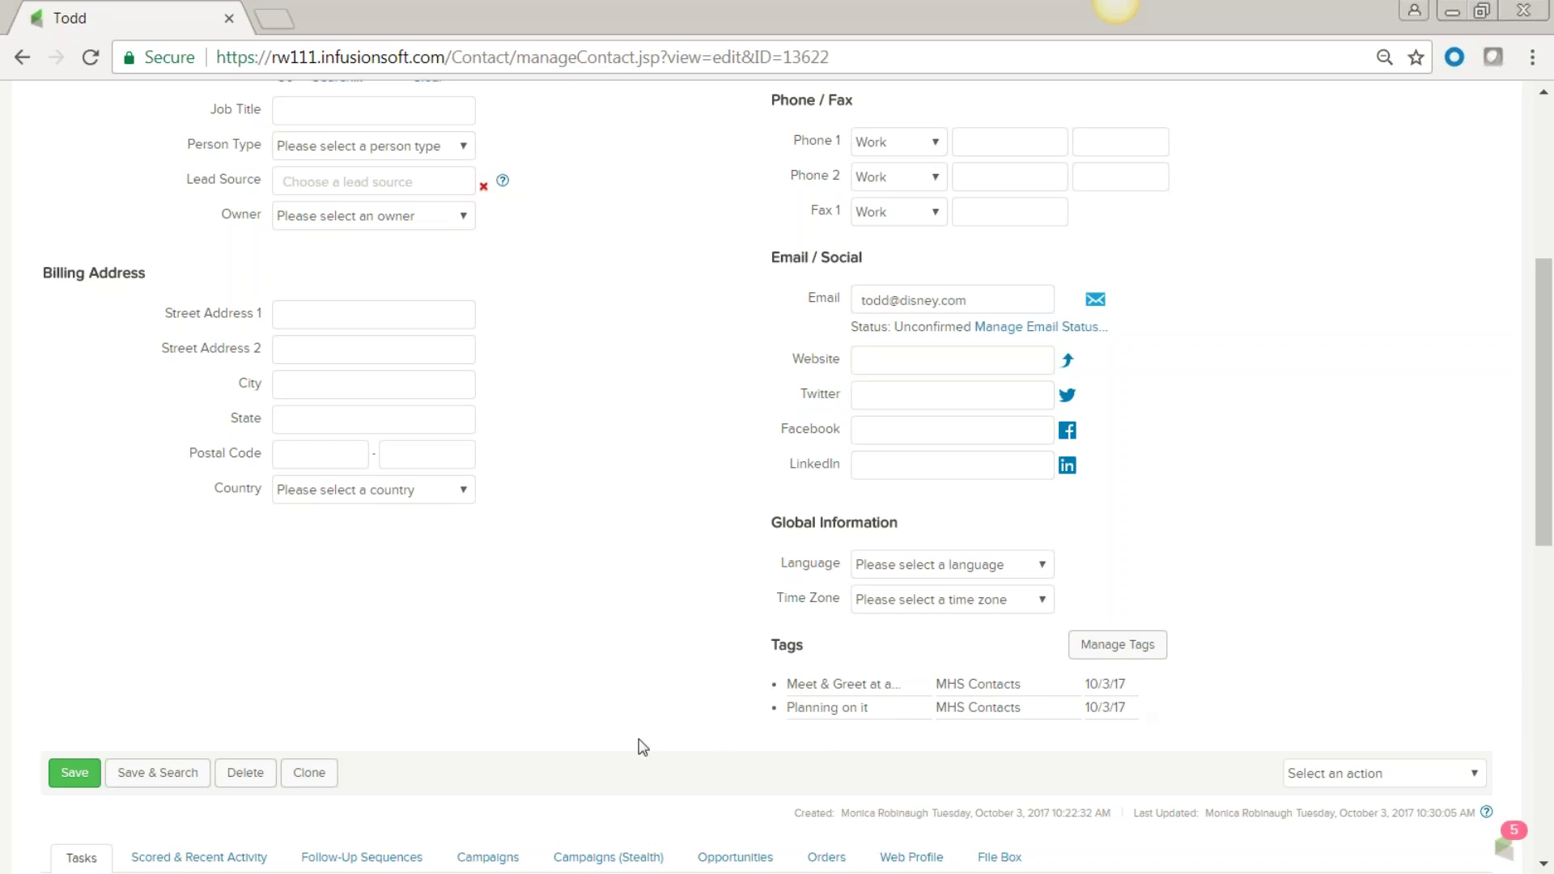
scroll(515, 684, up, 4)
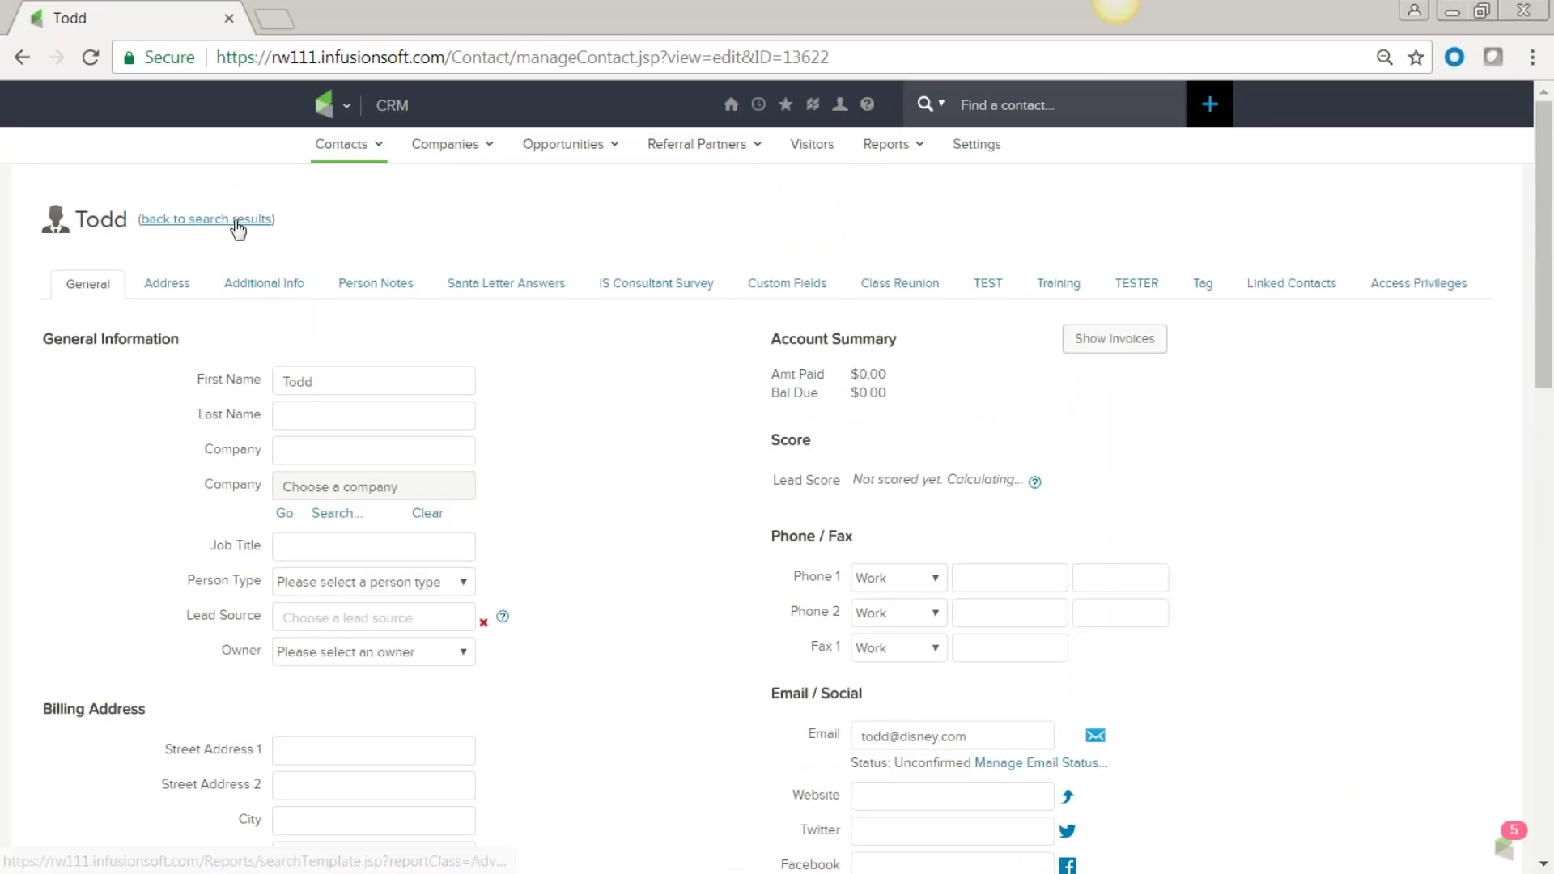
Search contacts filtered by the Requested Free Ebook tag, returning a single matching contact.
mouse_move(375, 152)
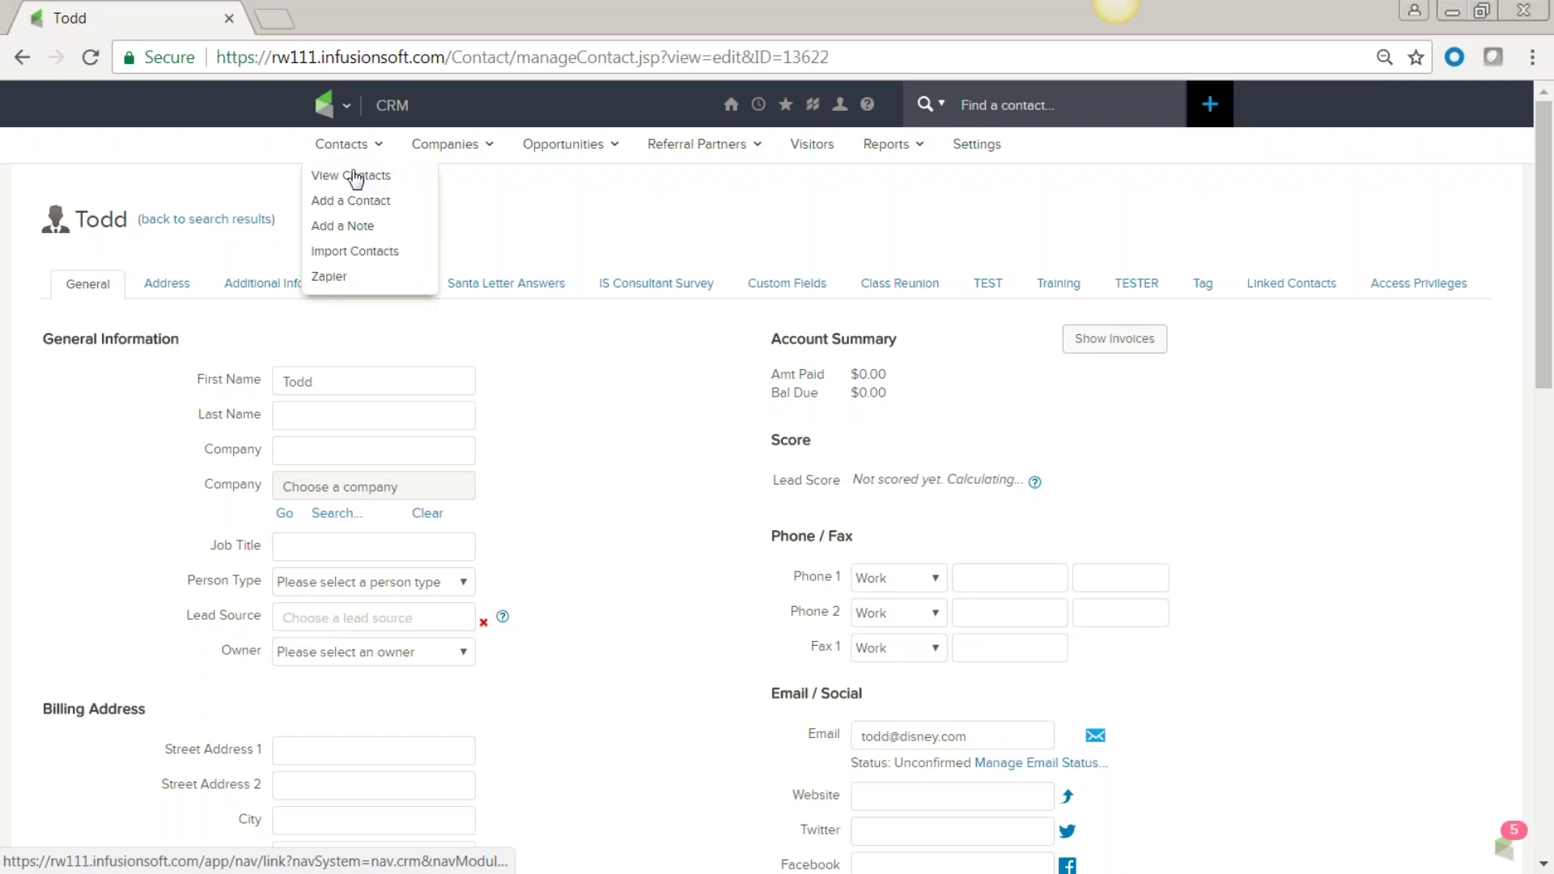
click(348, 182)
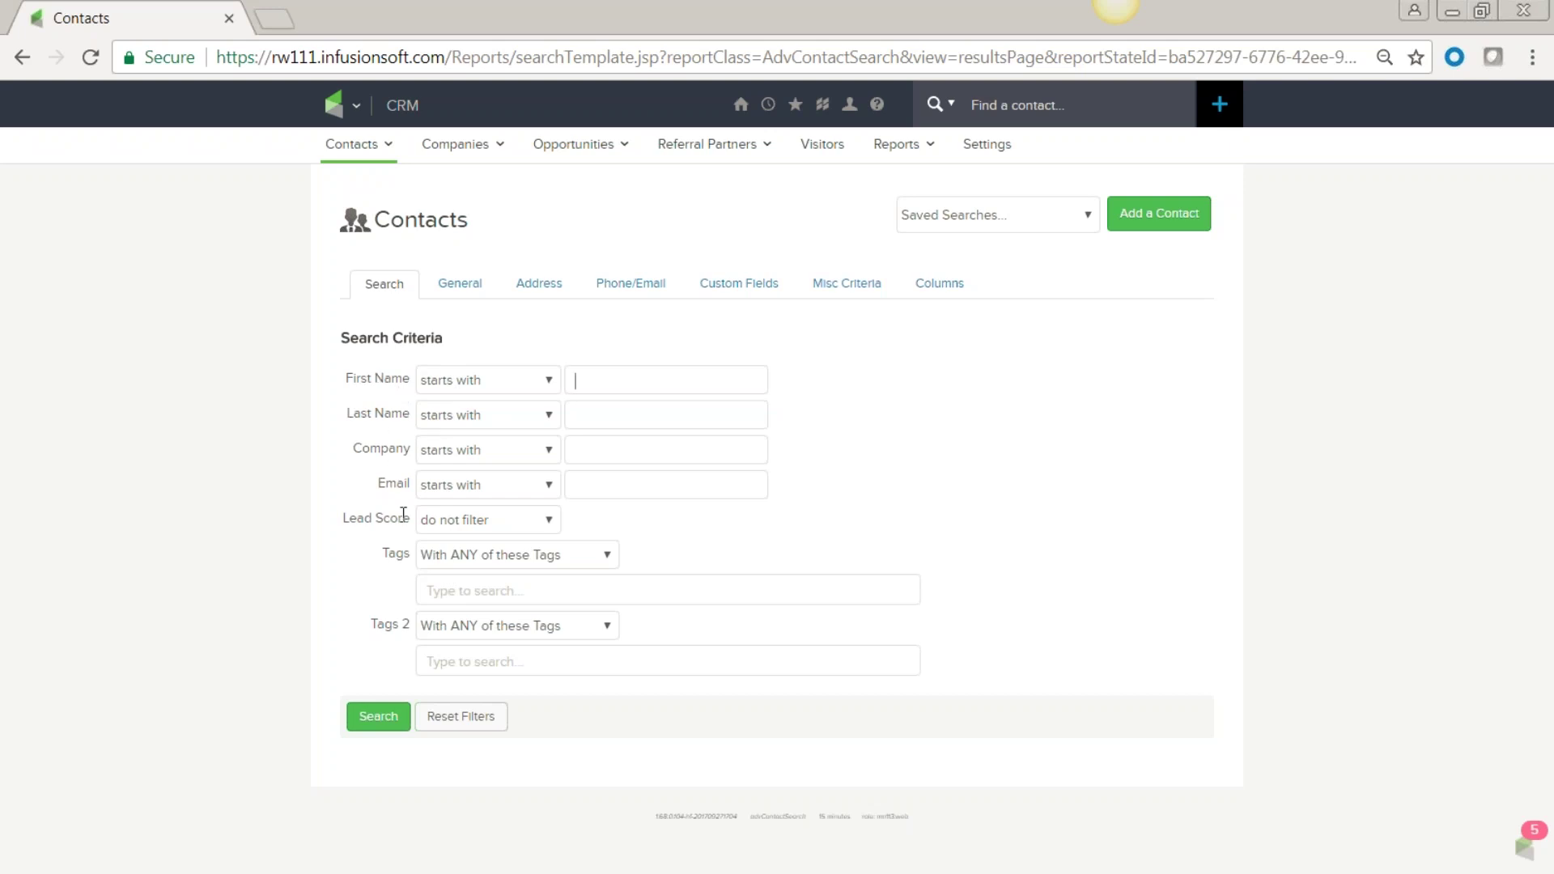
click(441, 588)
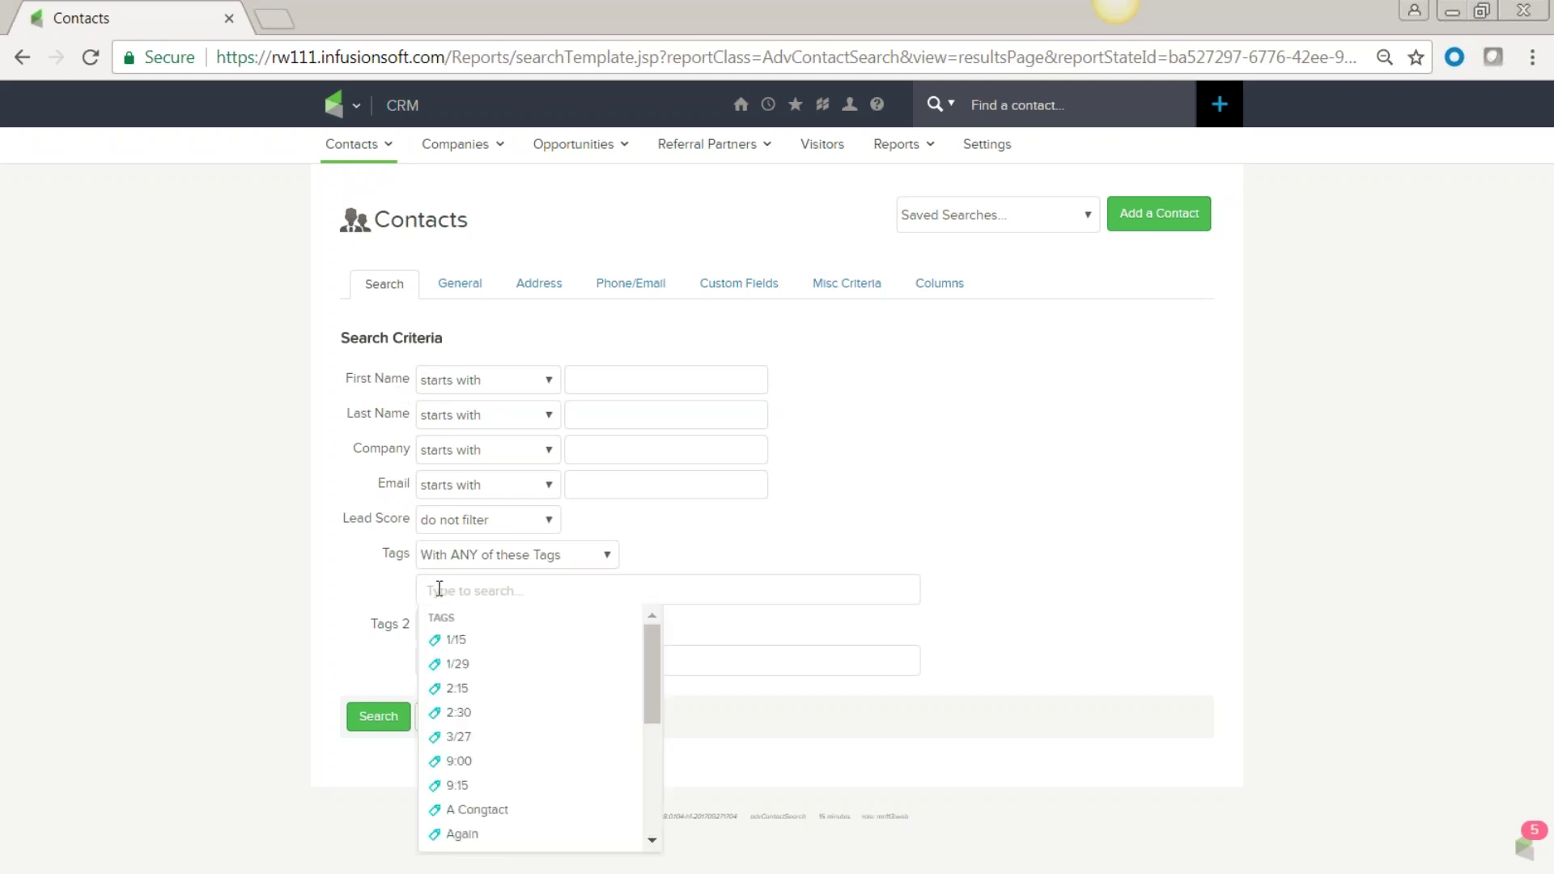
text(free)
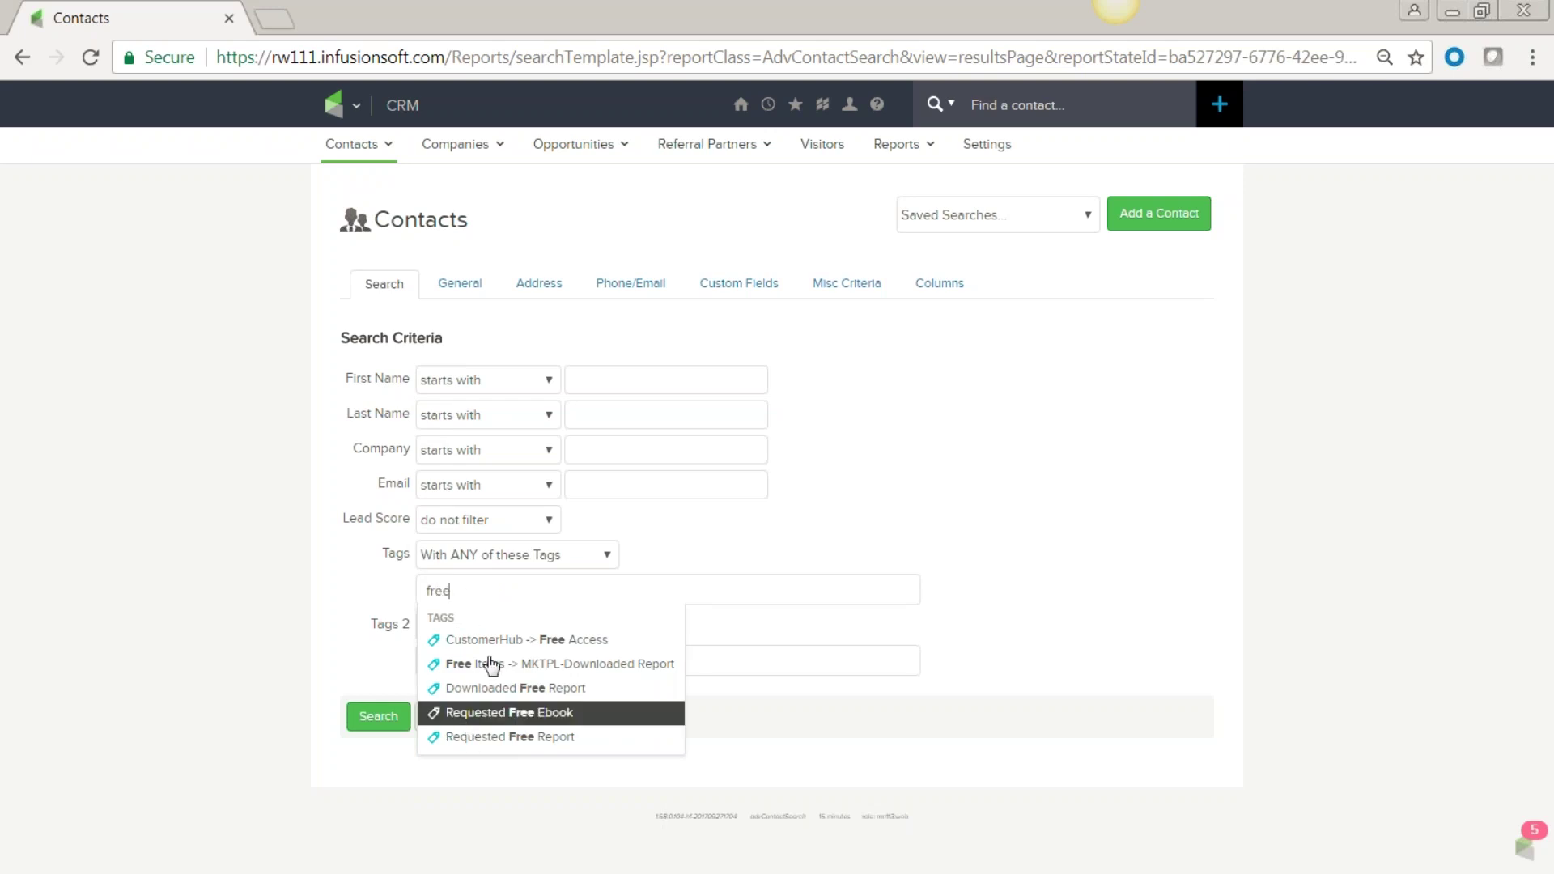
click(479, 721)
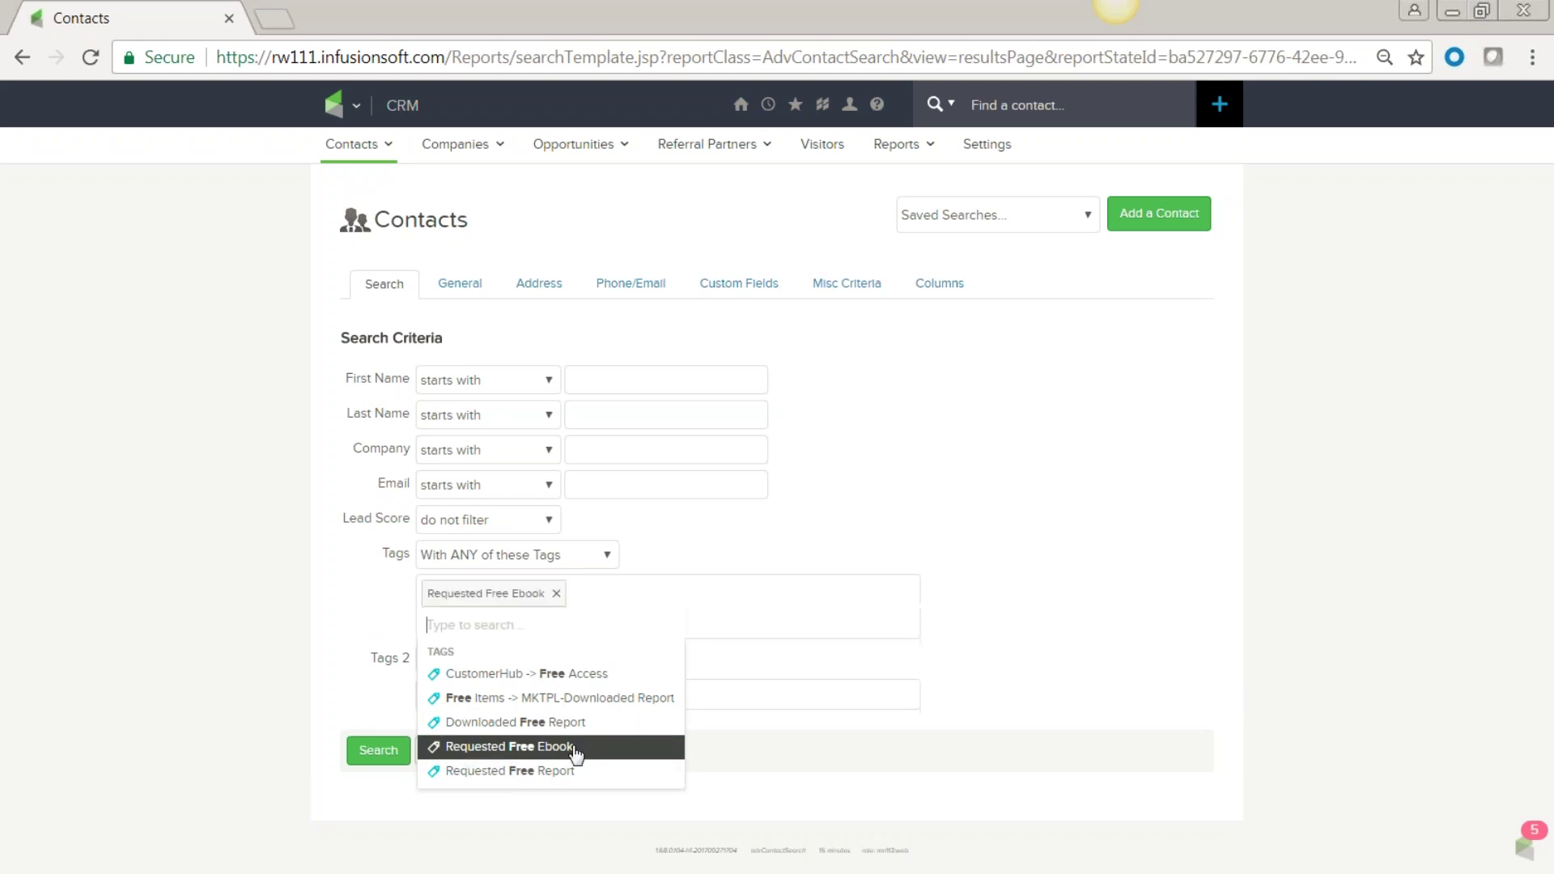
click(297, 672)
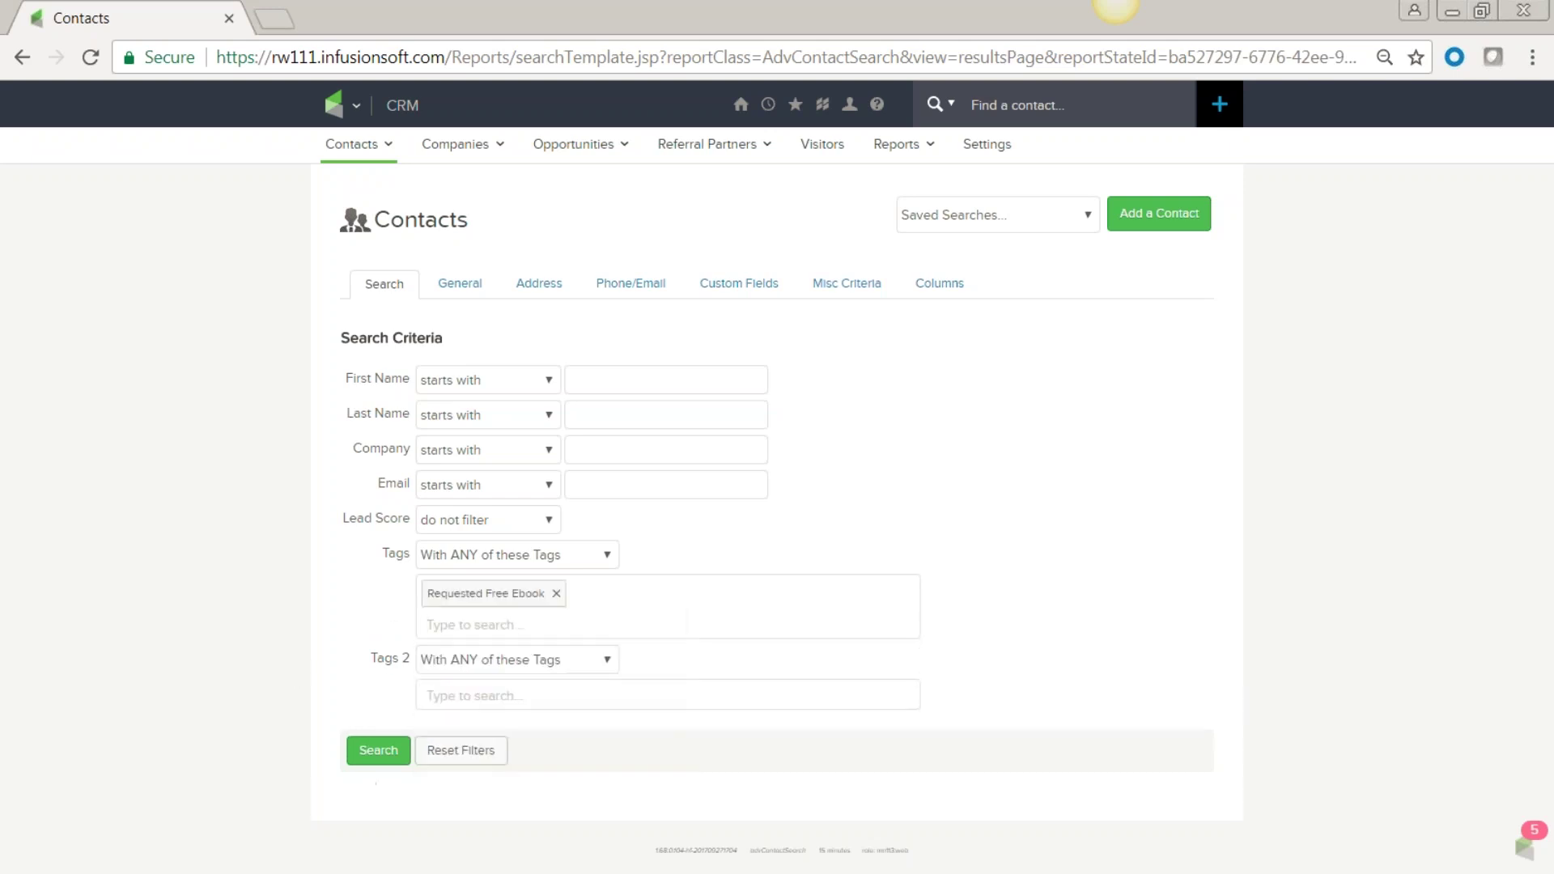
click(379, 751)
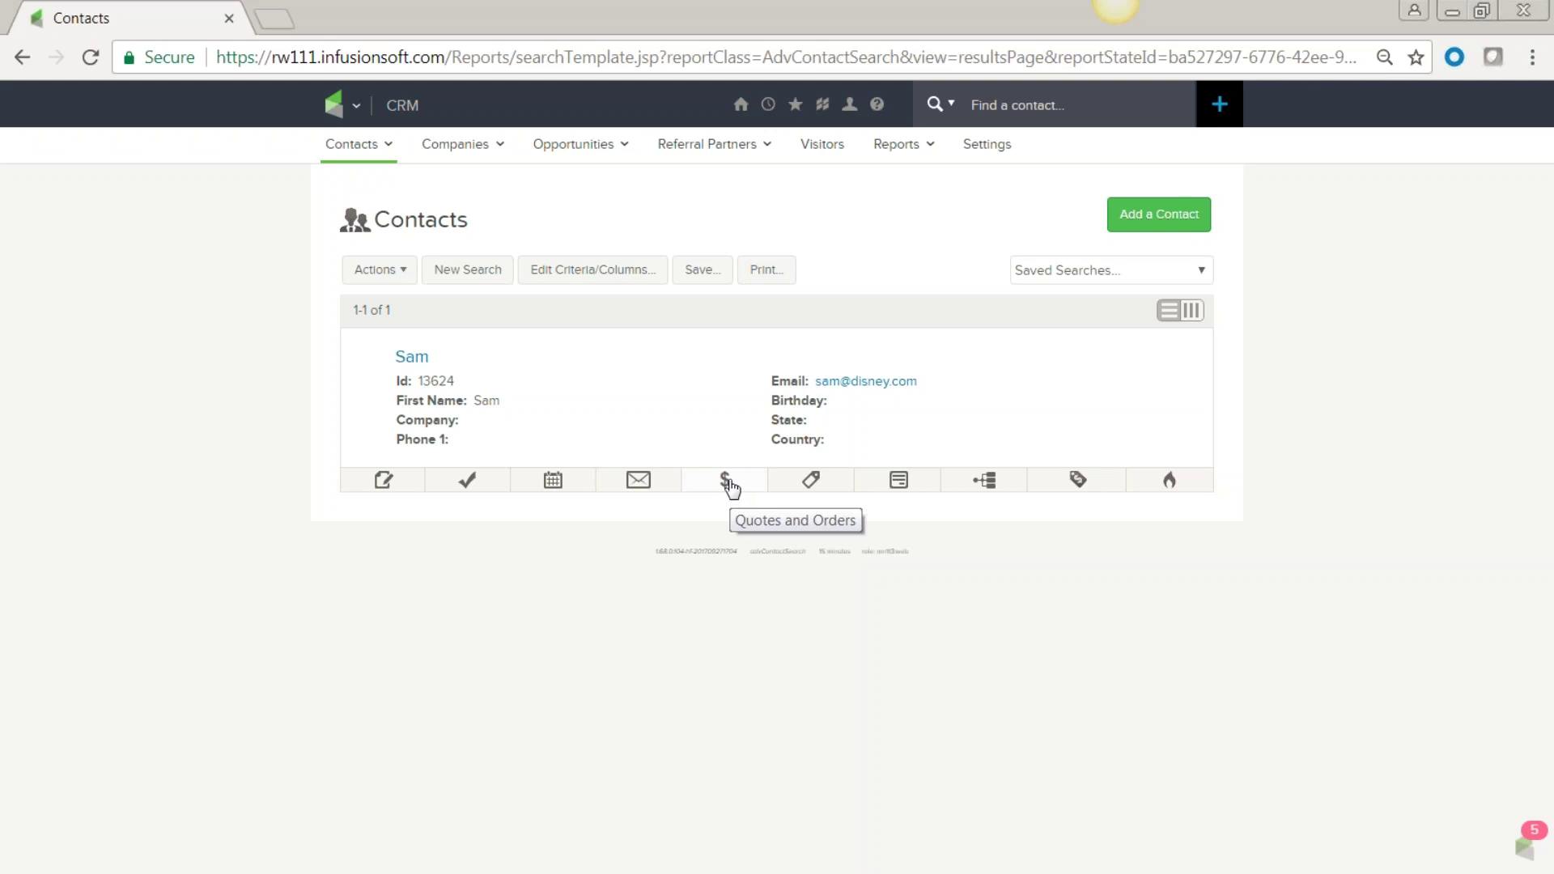
Apply the TEST tag to the contact.
click(822, 487)
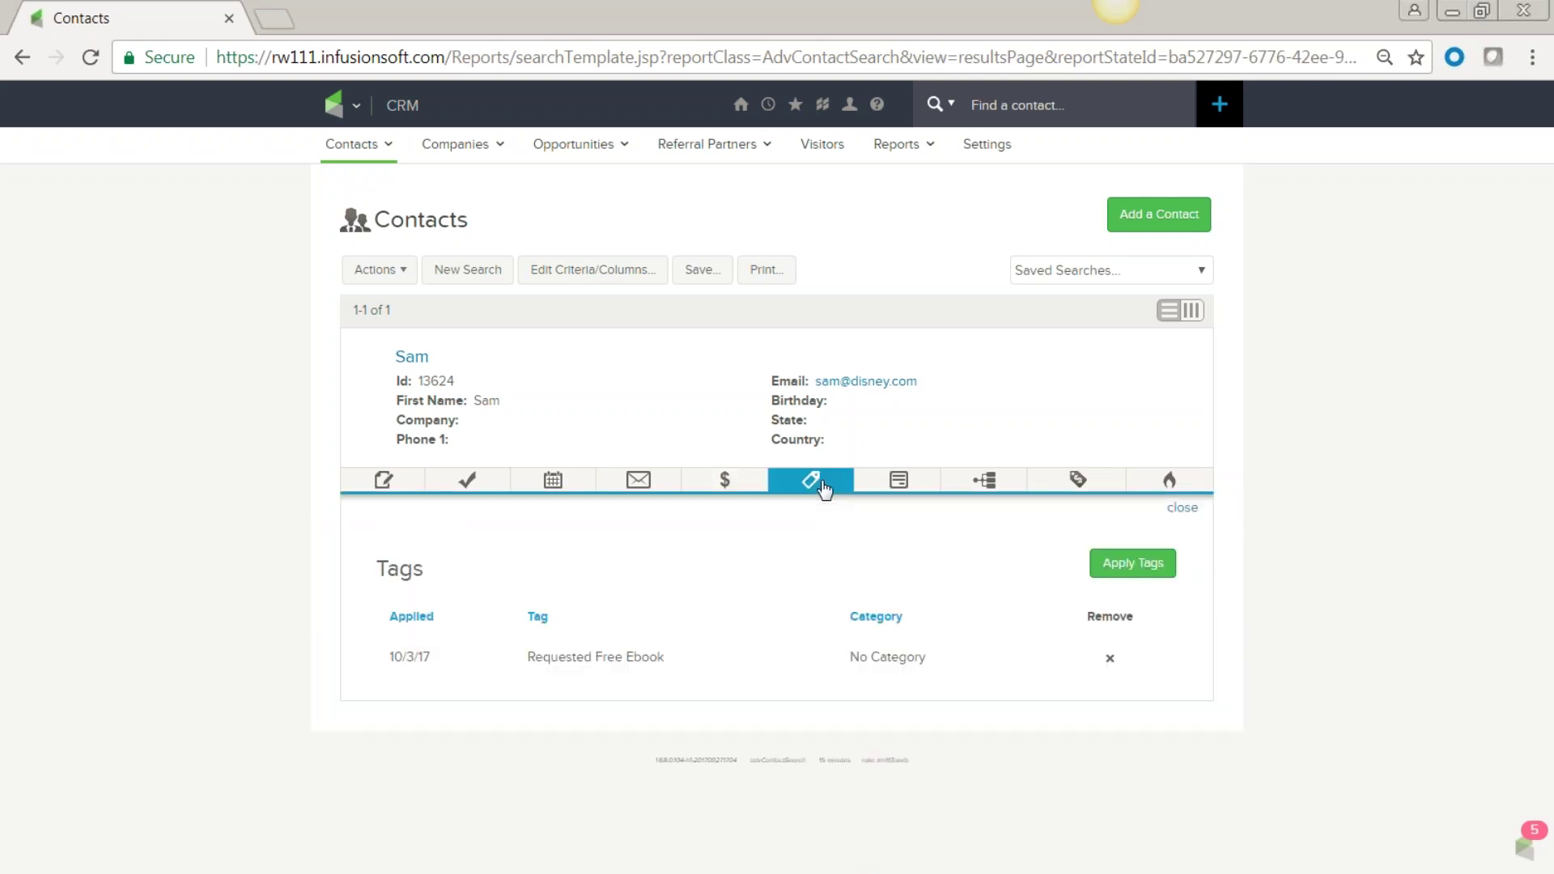
click(1127, 572)
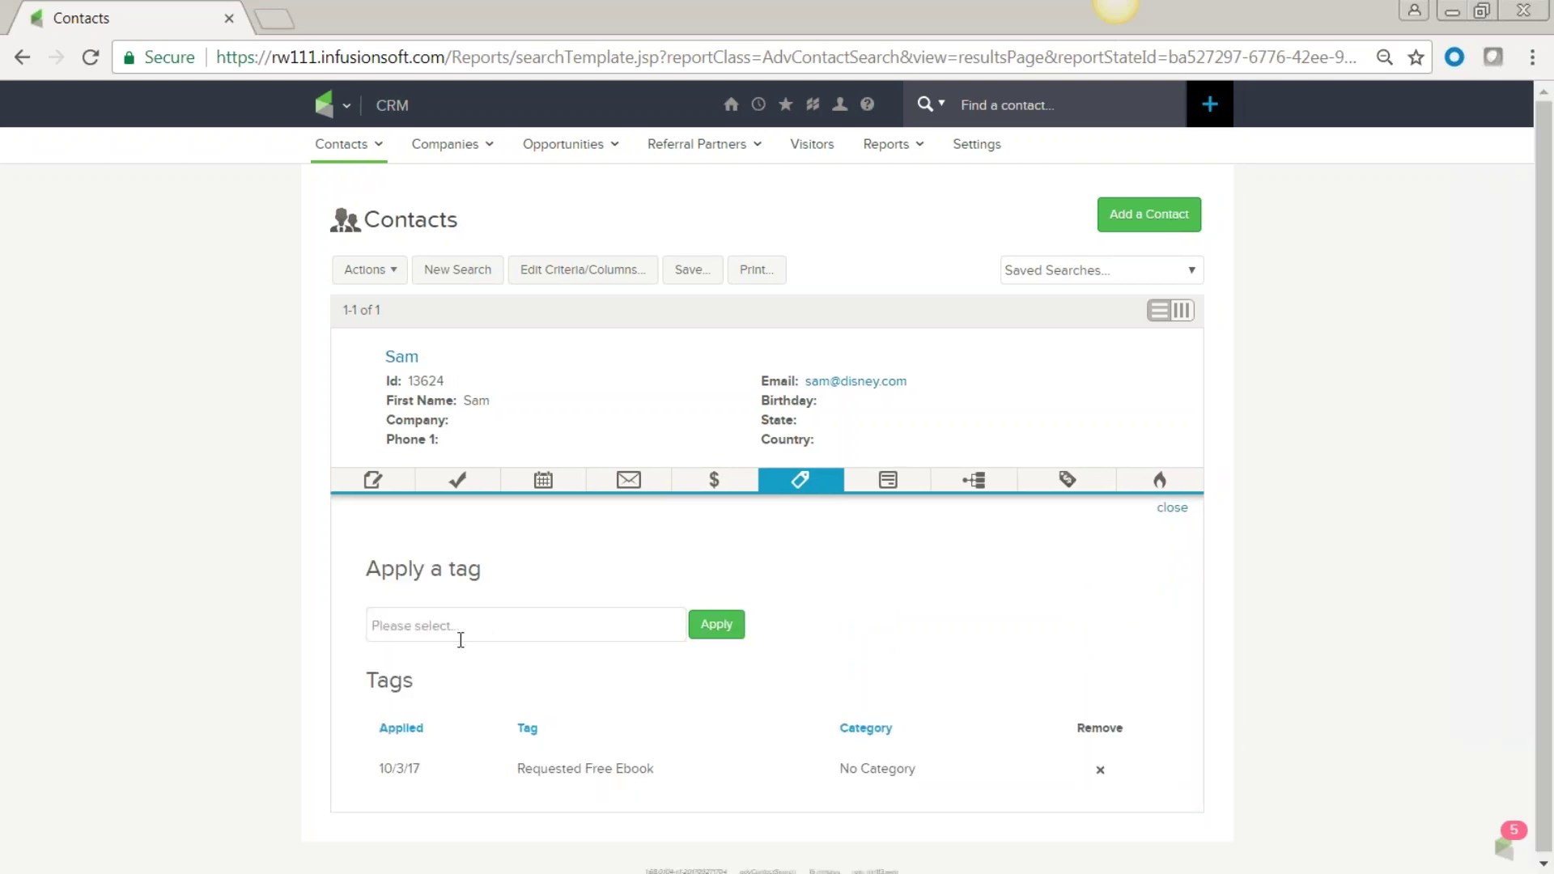
click(455, 627)
text(test)
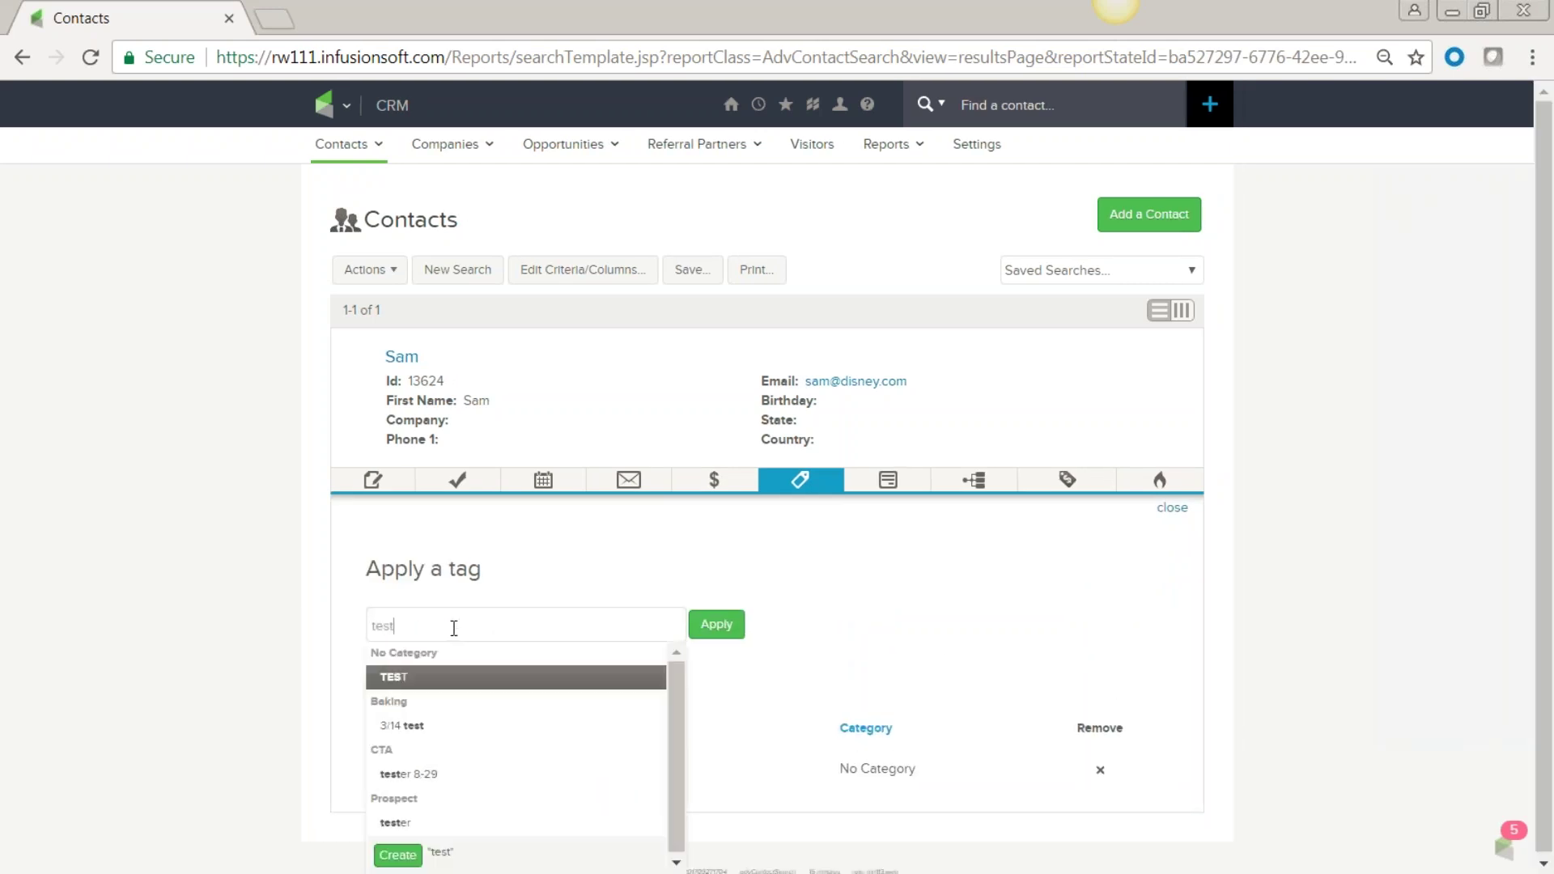
click(427, 680)
click(717, 625)
Remove the TEST tag again and show the contact's form submissions.
scroll(884, 683, down, 2)
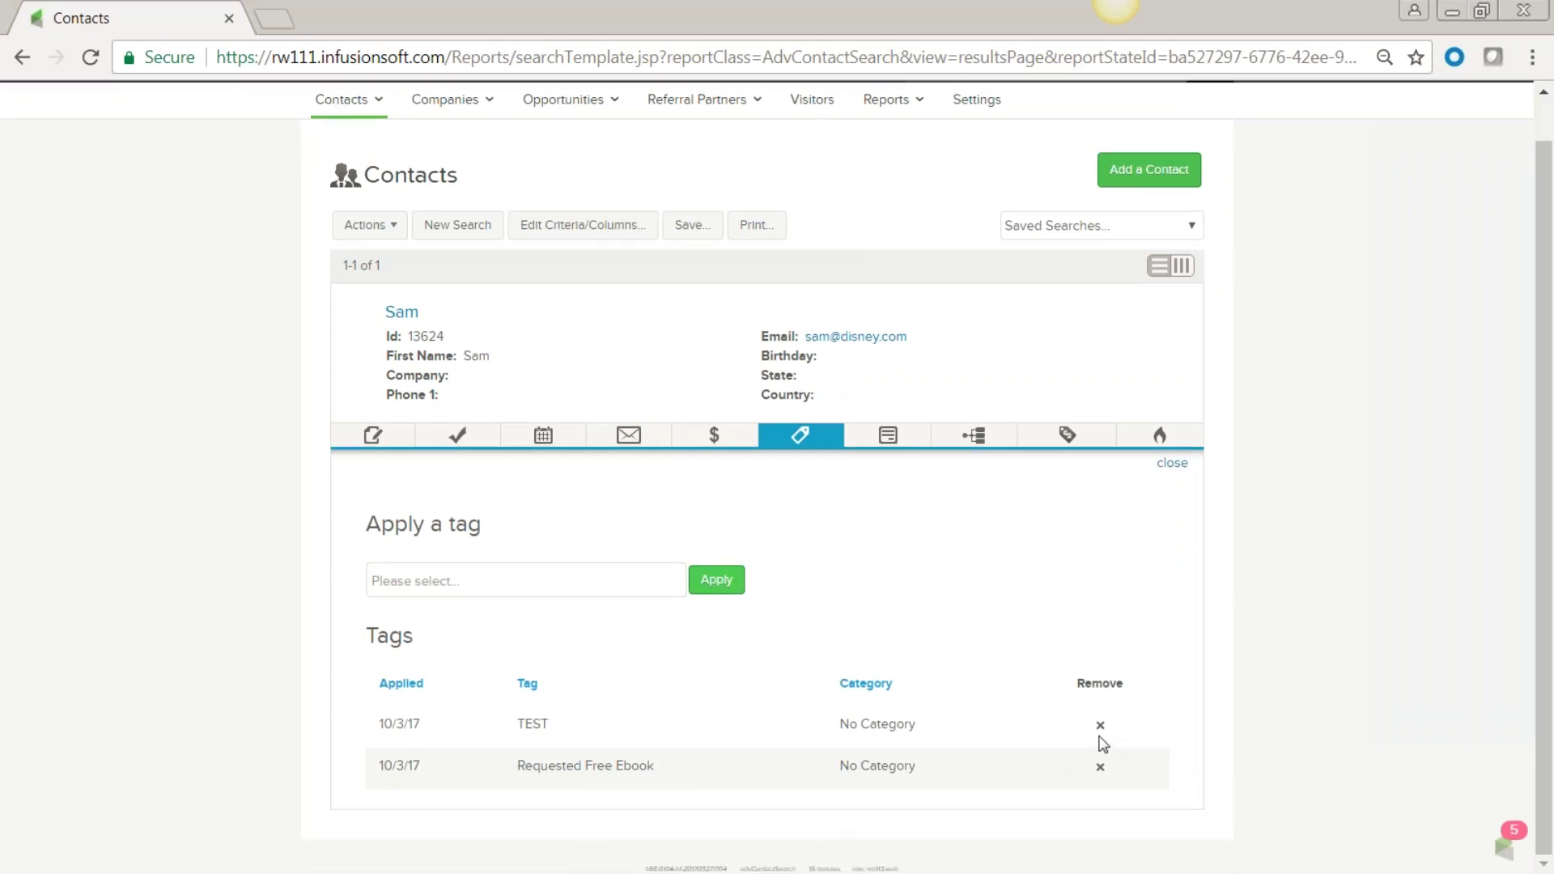
click(1099, 724)
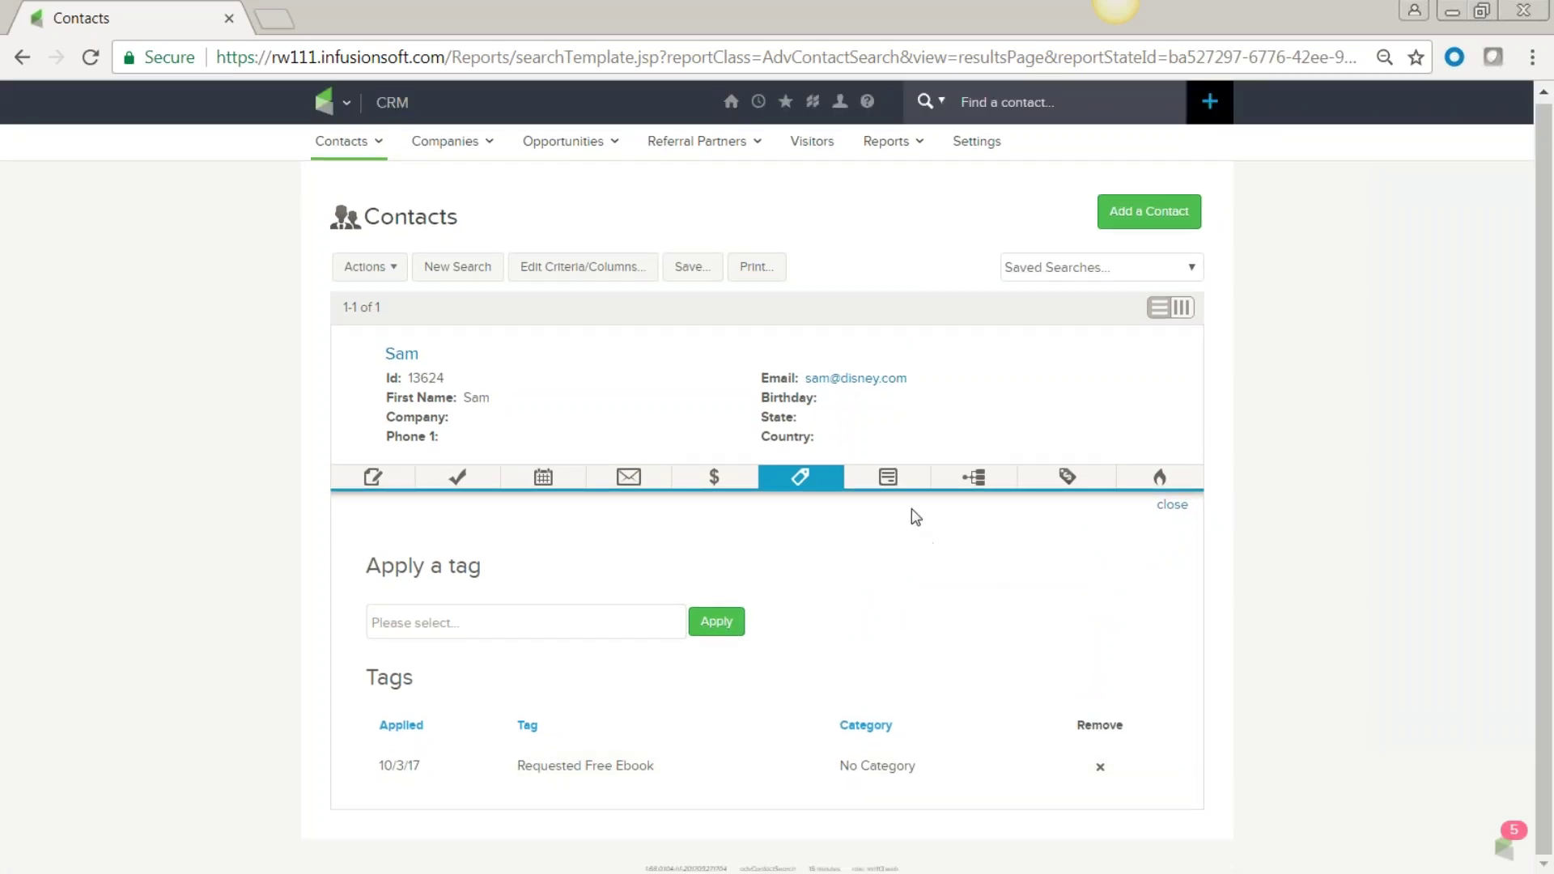
click(898, 482)
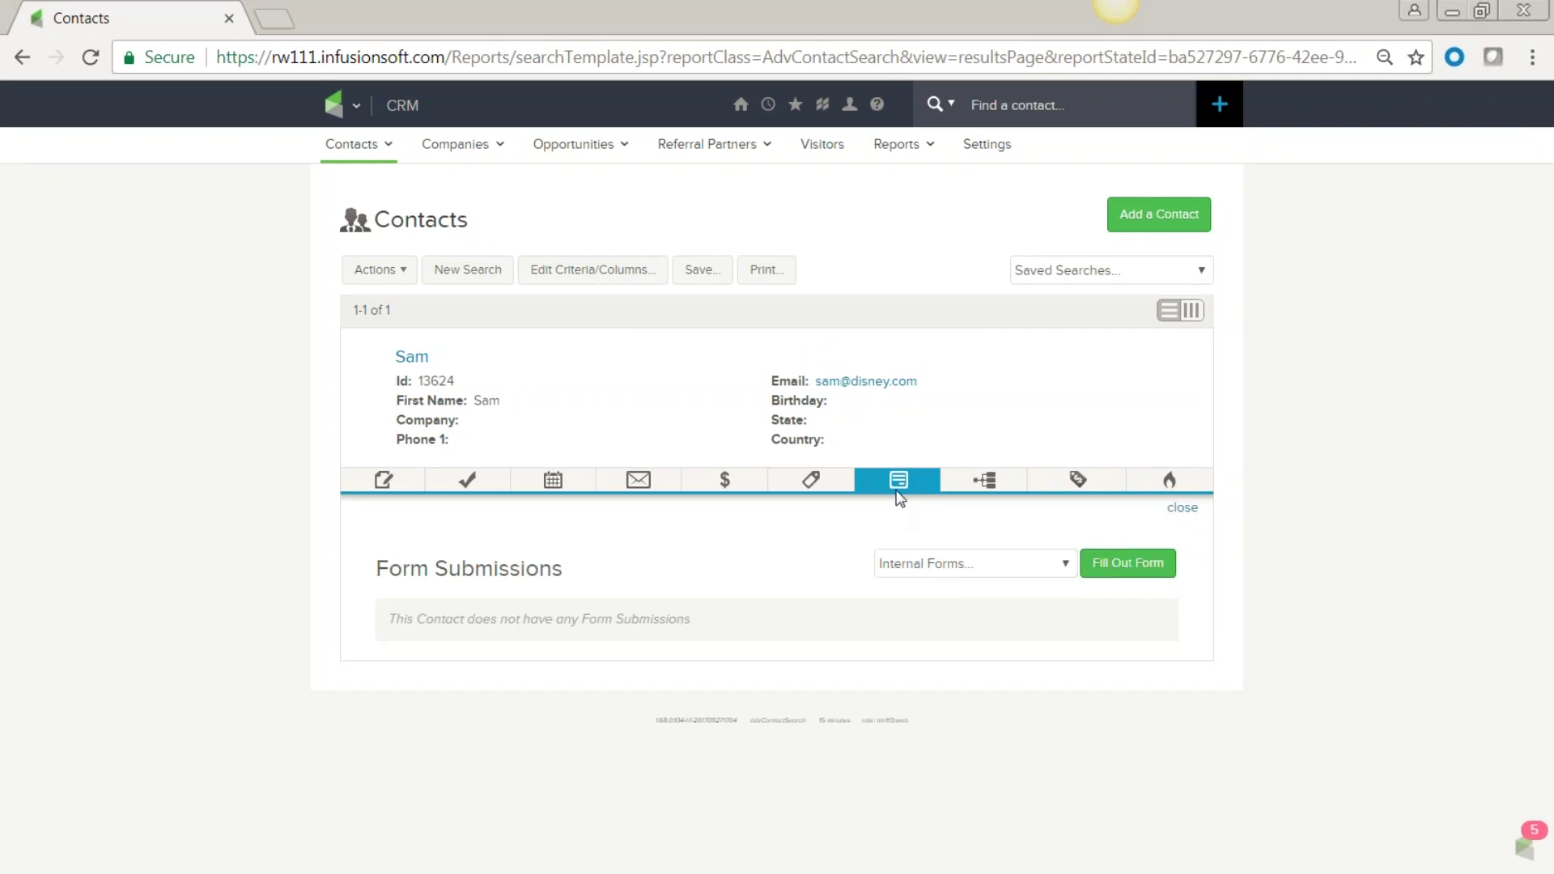
Submit the internal 'test add' form for the contact with lead source set to phone.
click(1064, 564)
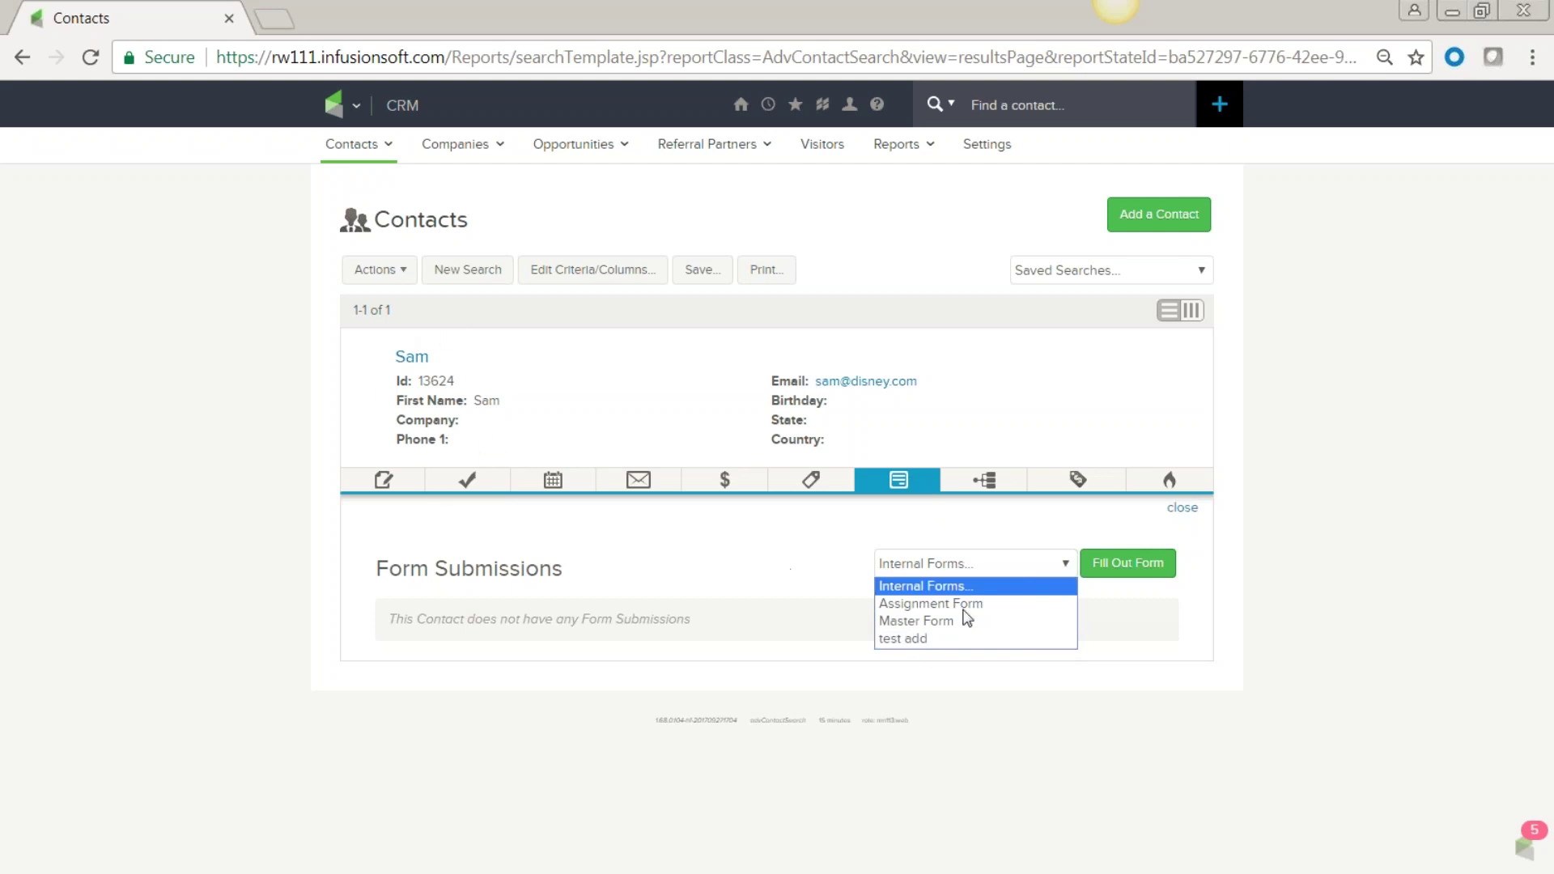
click(952, 640)
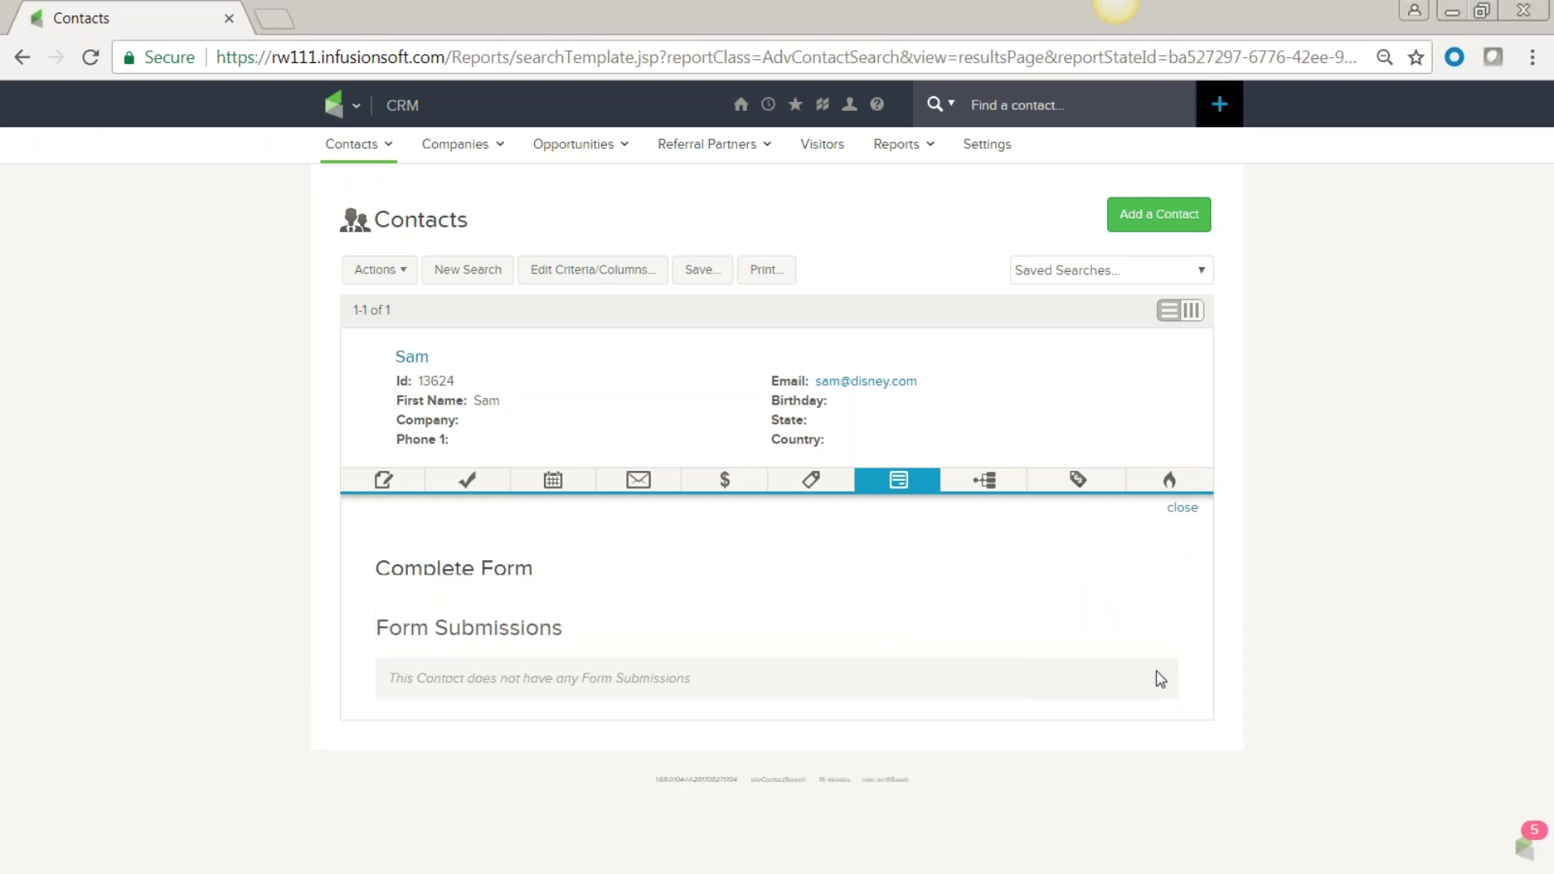
scroll(1025, 680, down, 1)
drag(821, 499, 785, 499)
click(896, 532)
drag(897, 532, 767, 547)
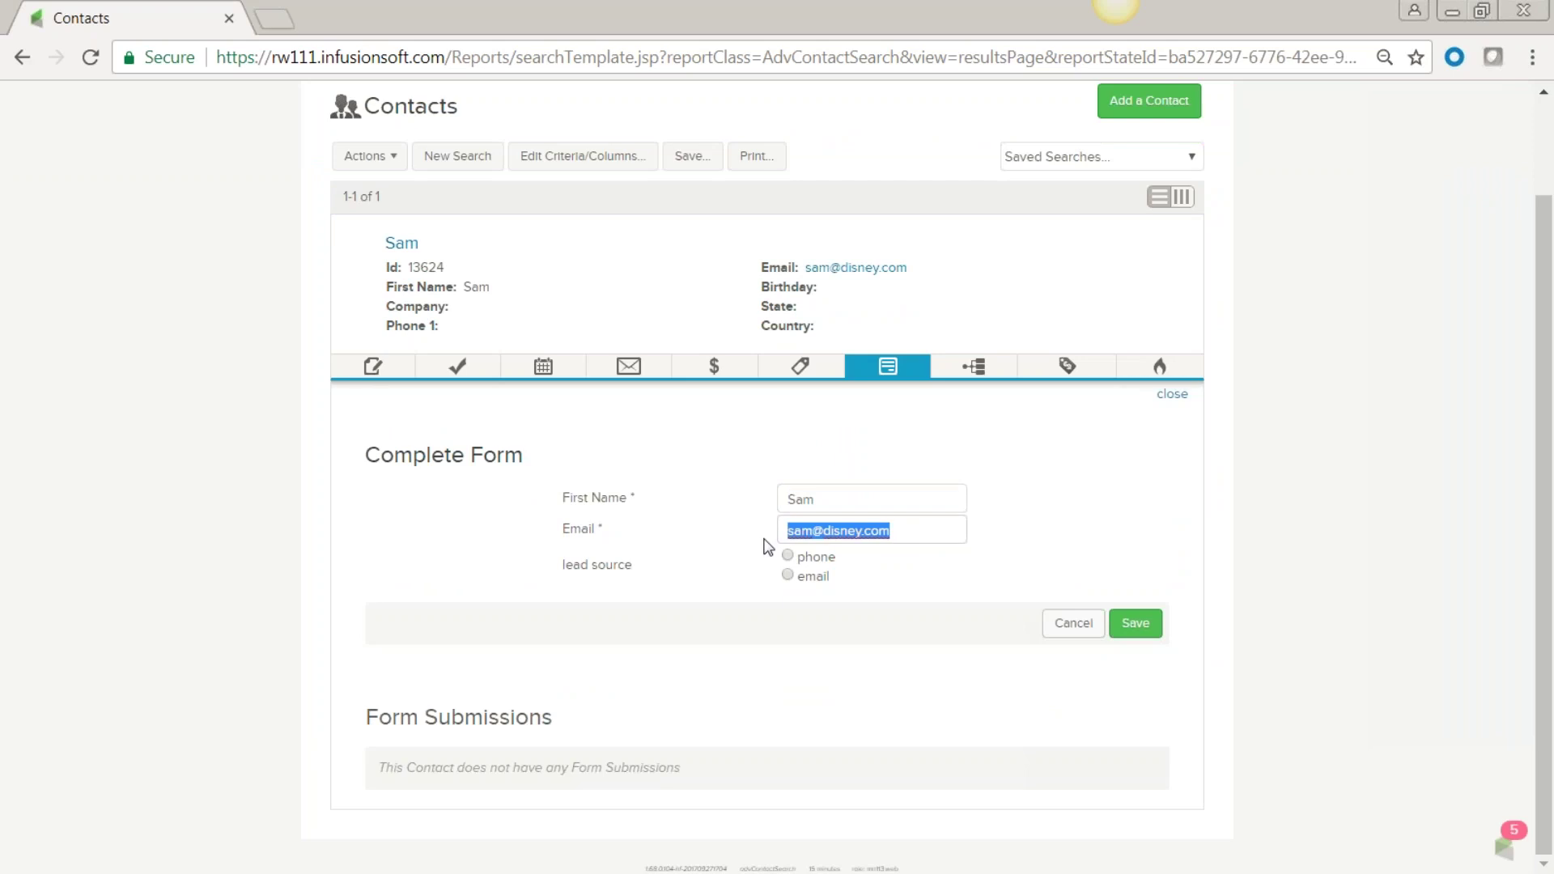
click(913, 534)
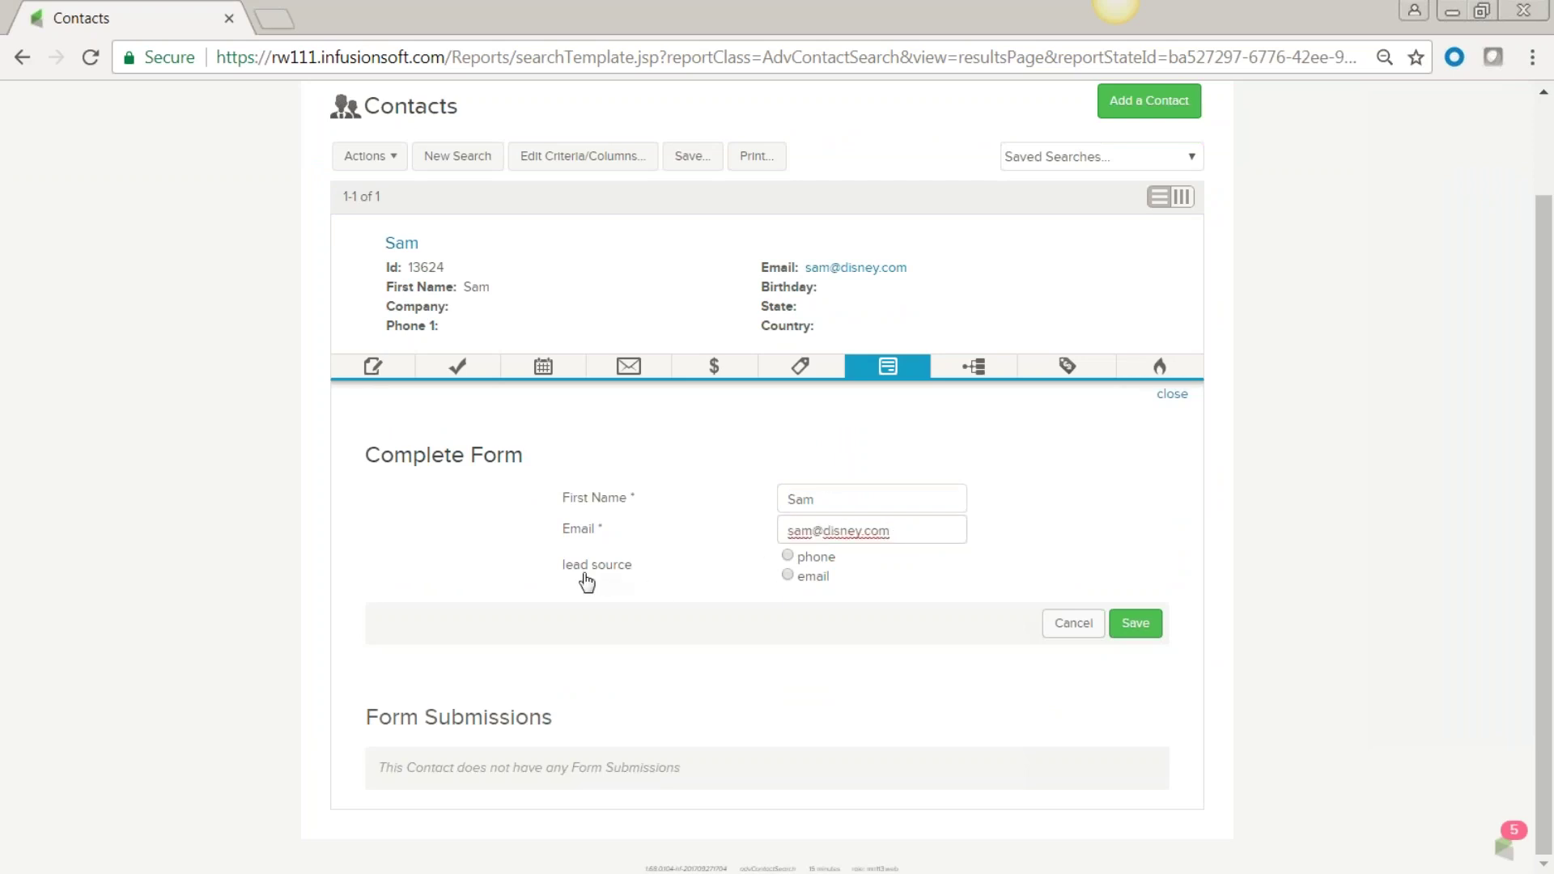
click(787, 557)
click(1136, 624)
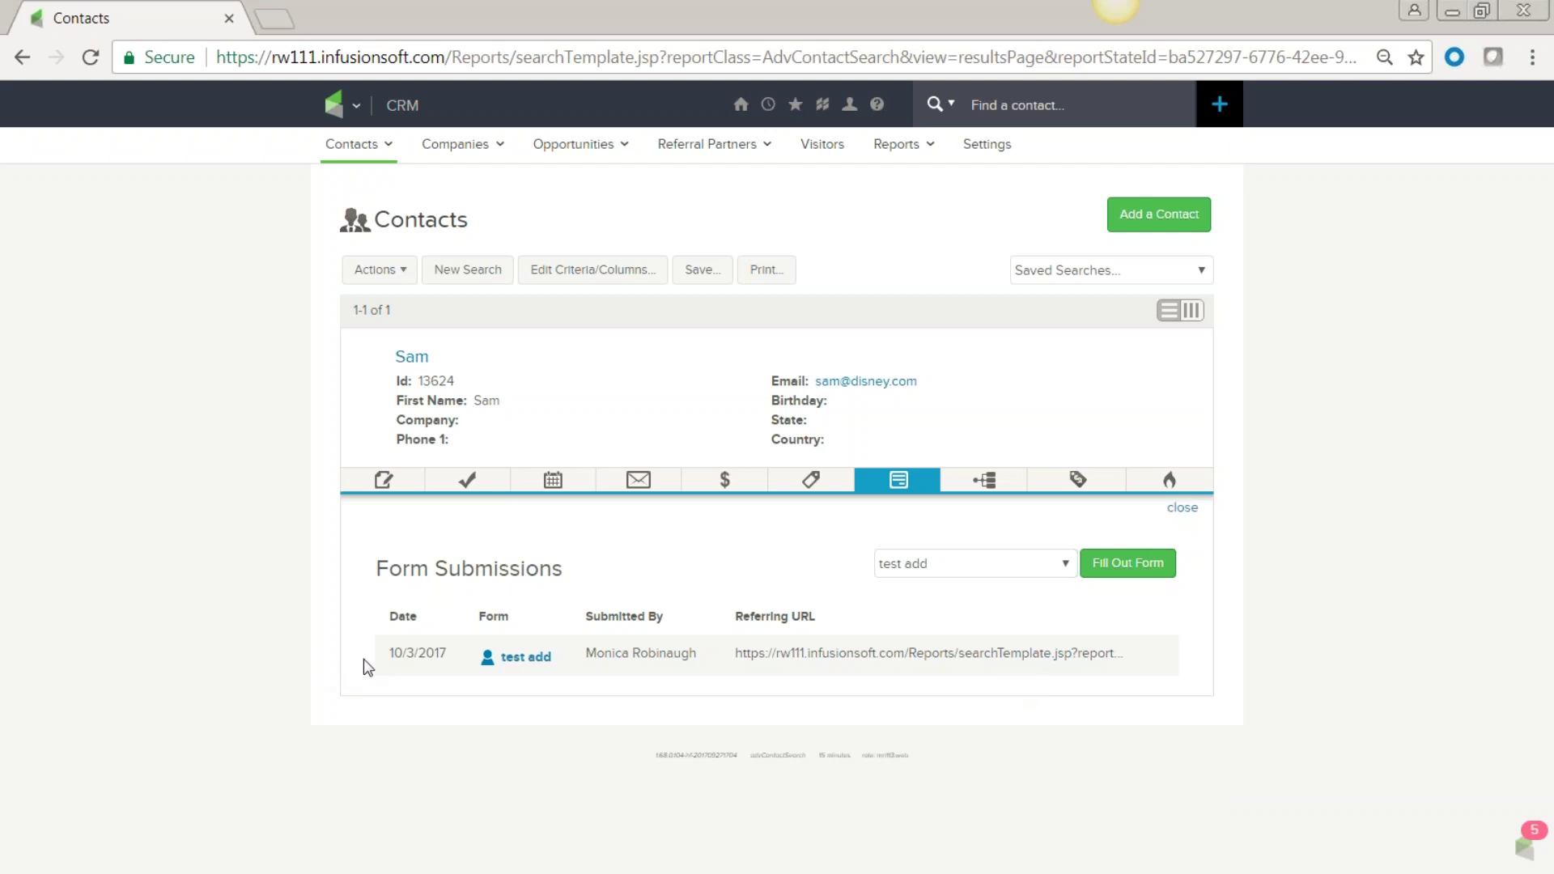
Check the referring URL and view the contact's campaign history listing test add.
mouse_move(418, 653)
drag(1125, 653, 741, 670)
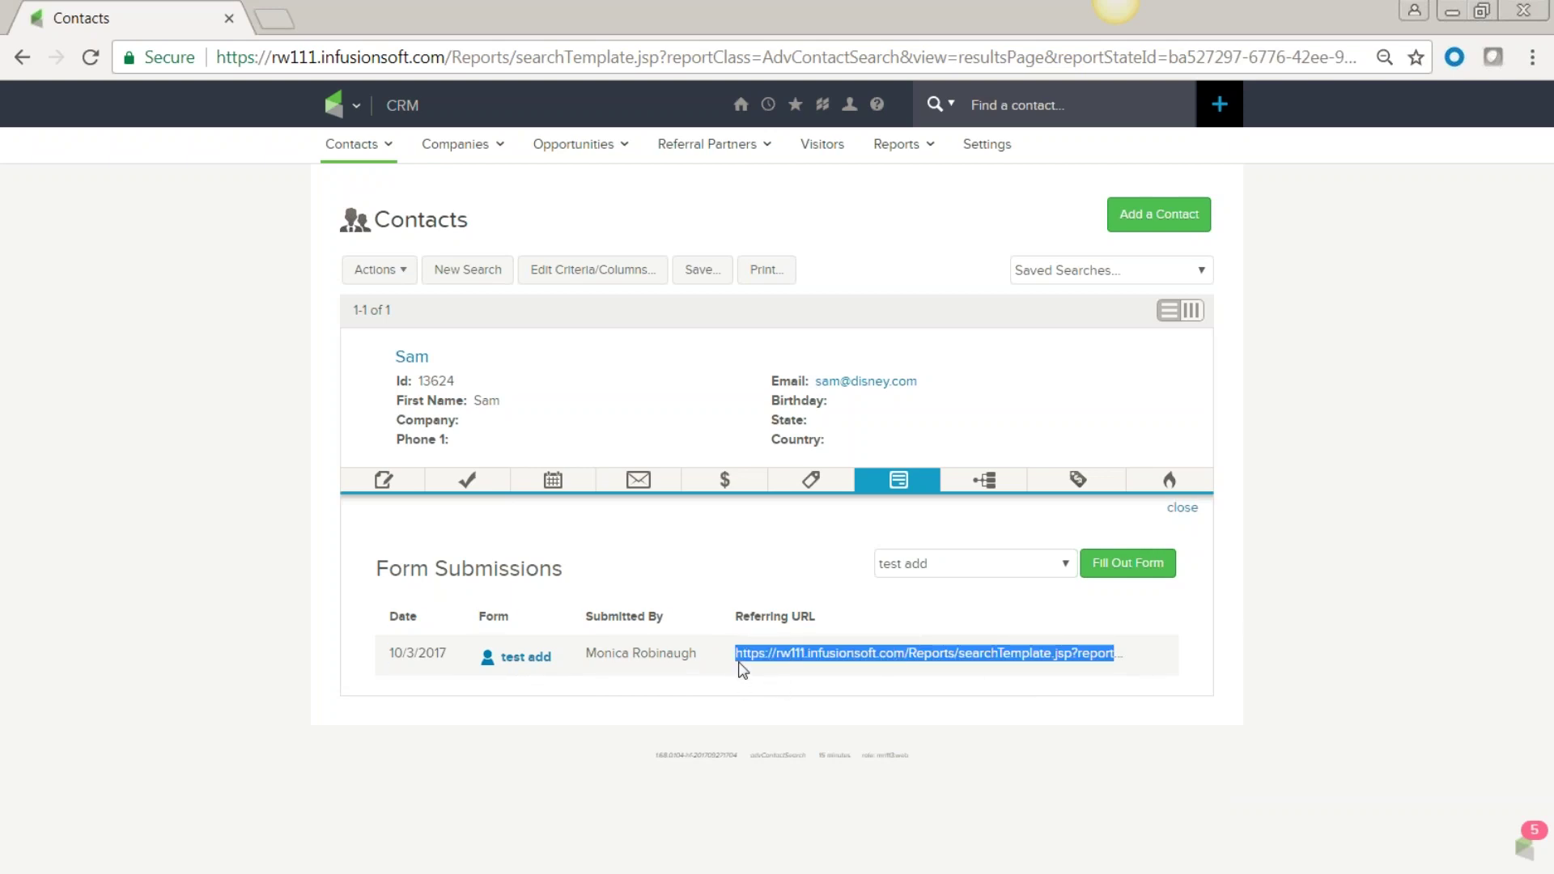
click(985, 481)
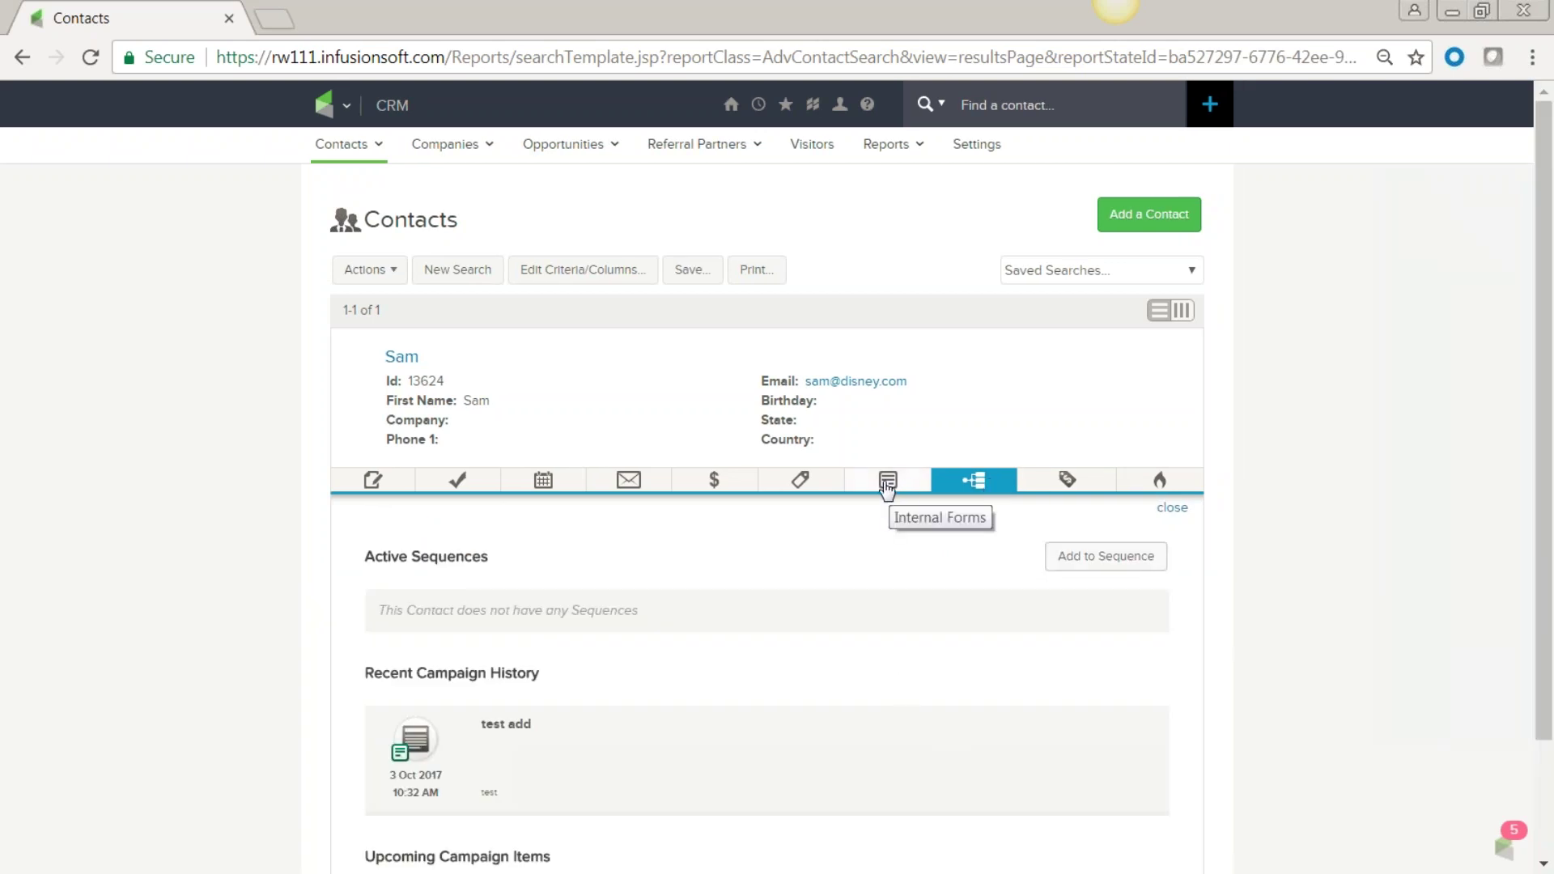
Review opportunities and scored activity (lead score 3/5, +3 web form), then open the full contact record.
scroll(819, 635, down, 2)
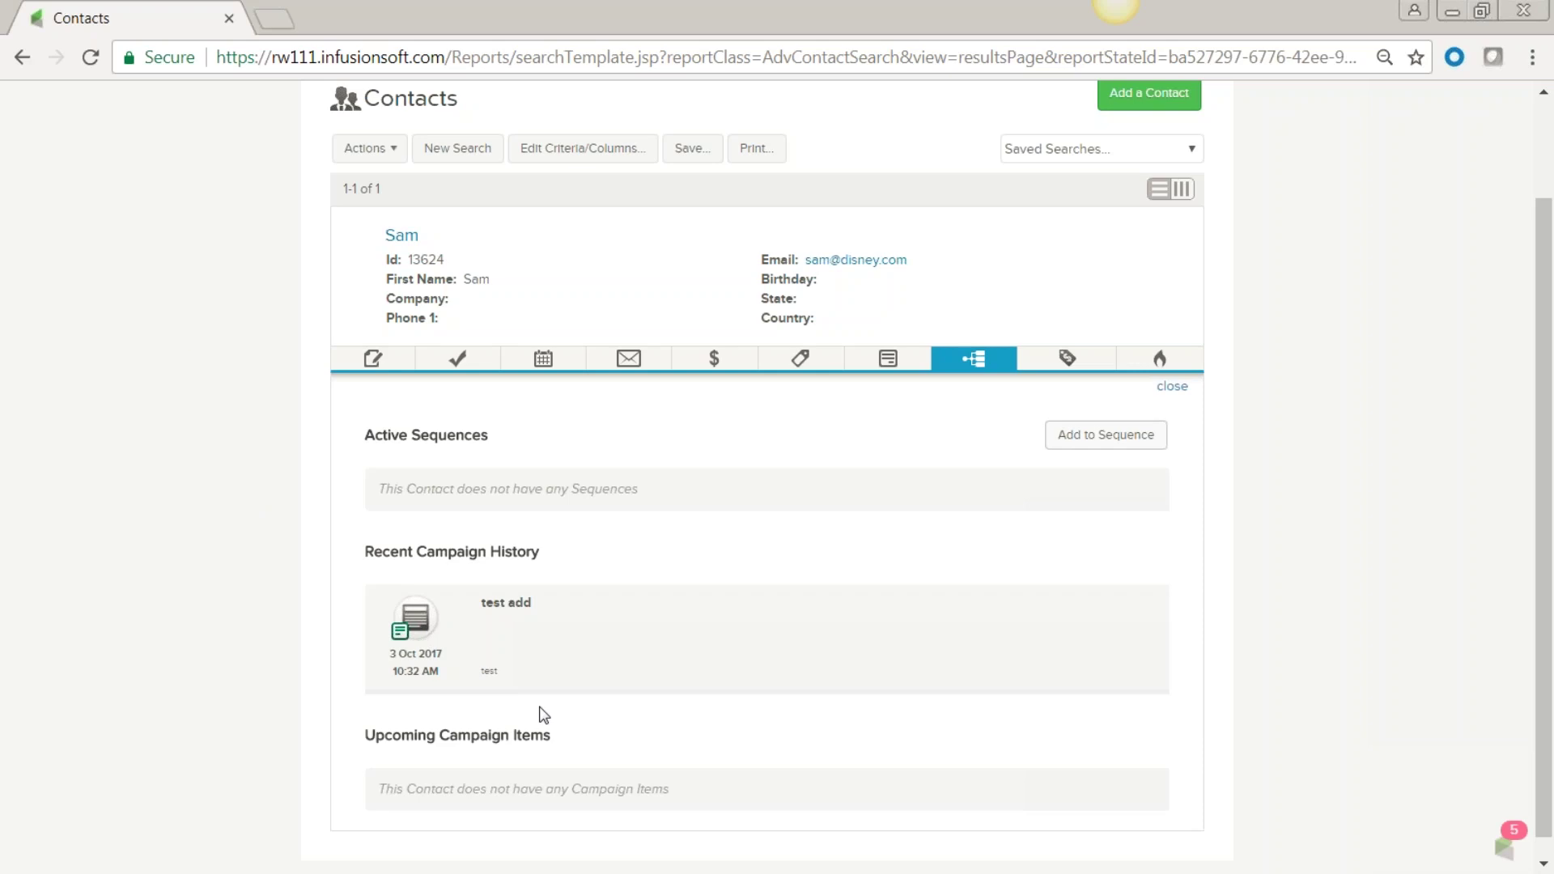
click(1064, 368)
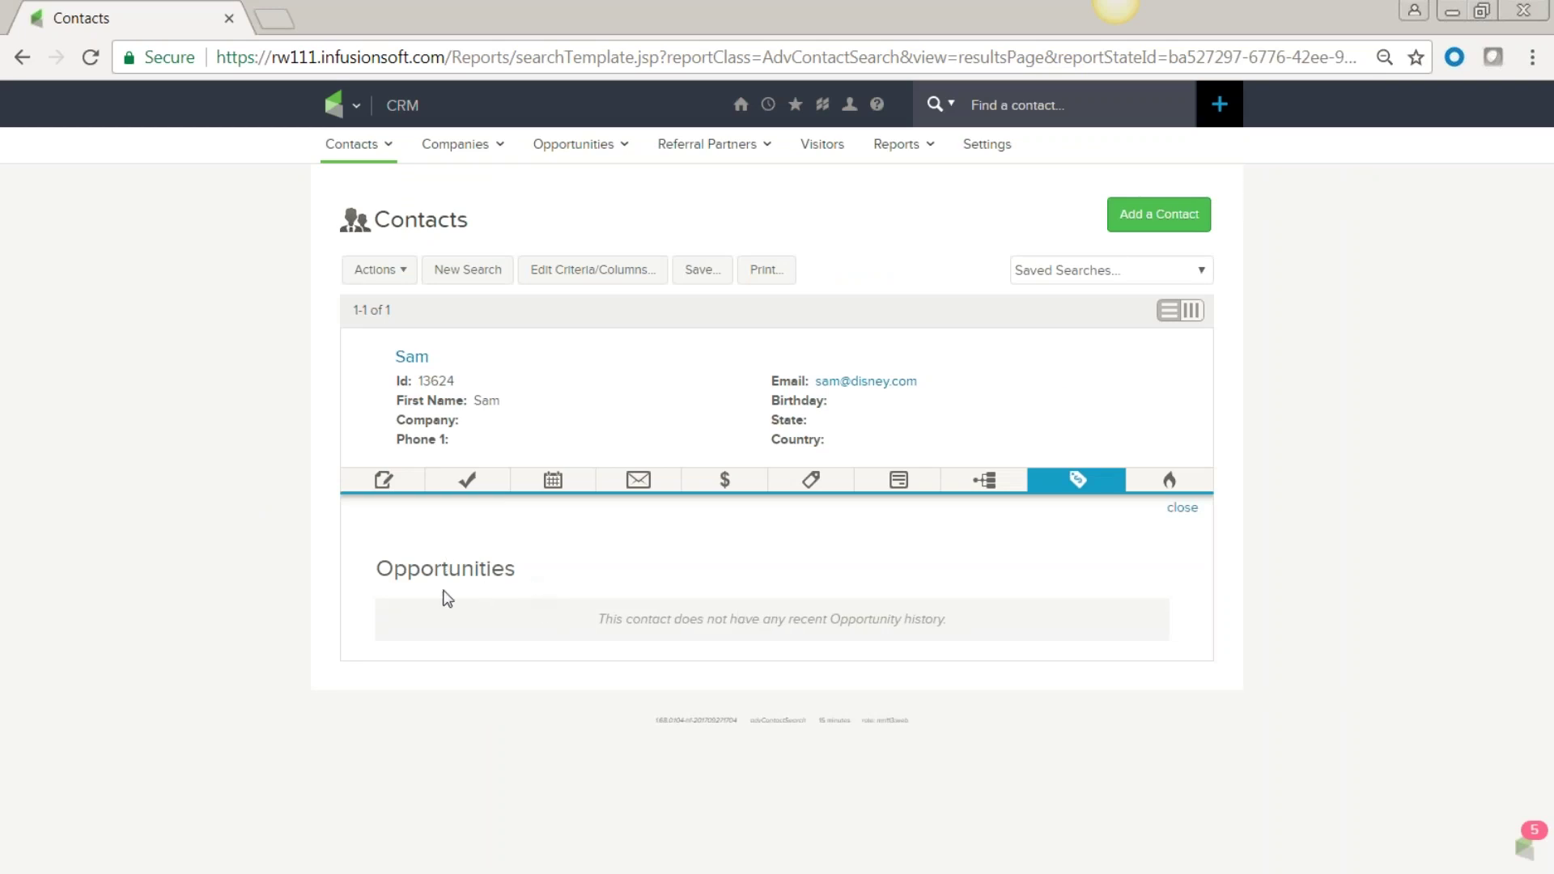
double_click(377, 575)
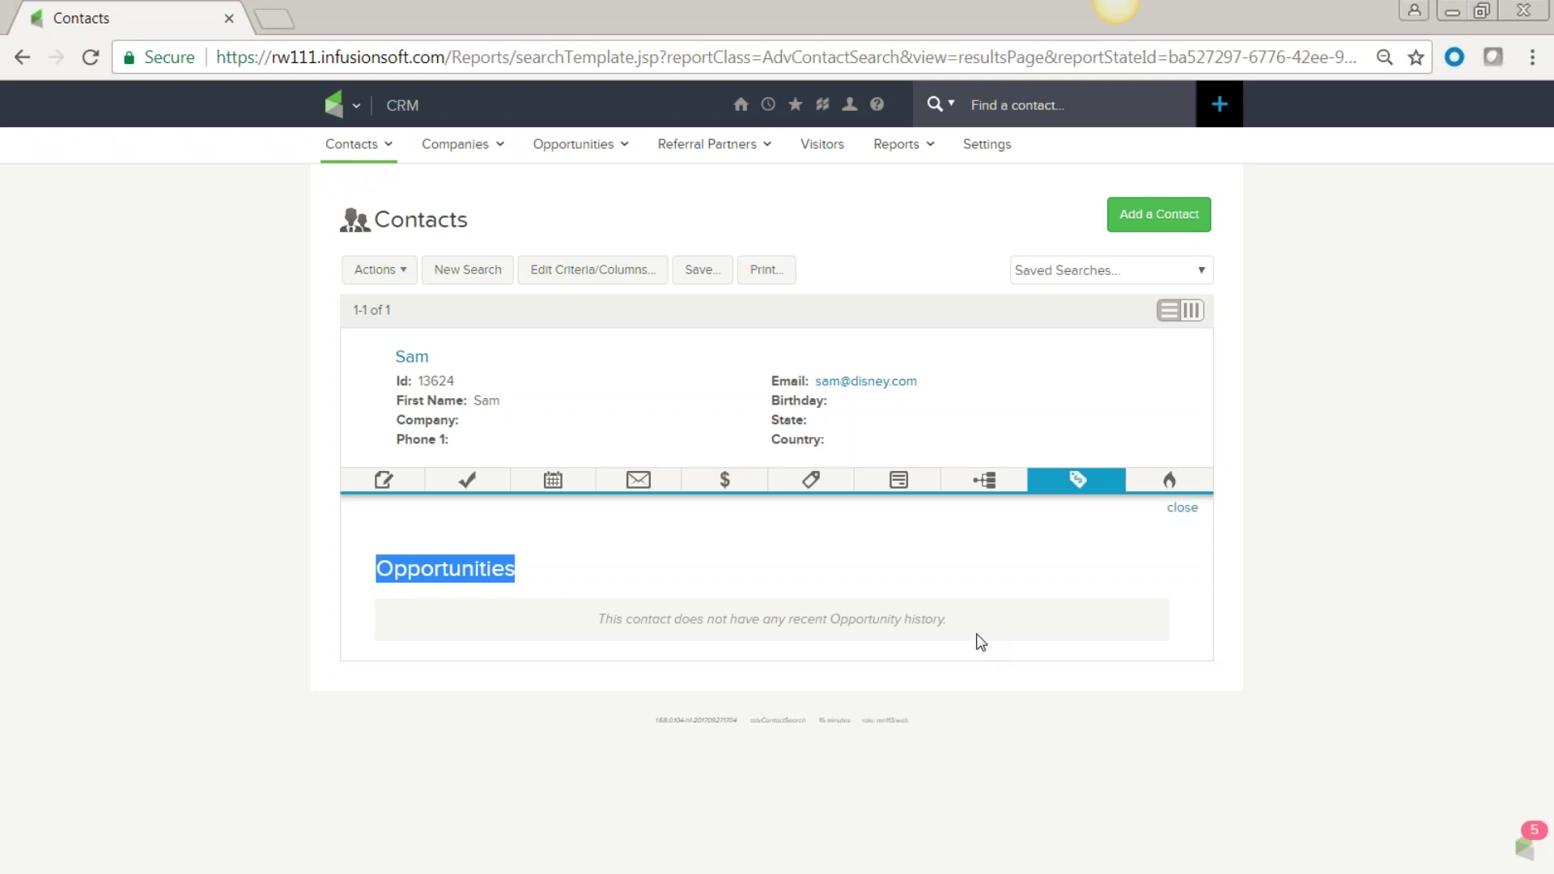
click(1178, 484)
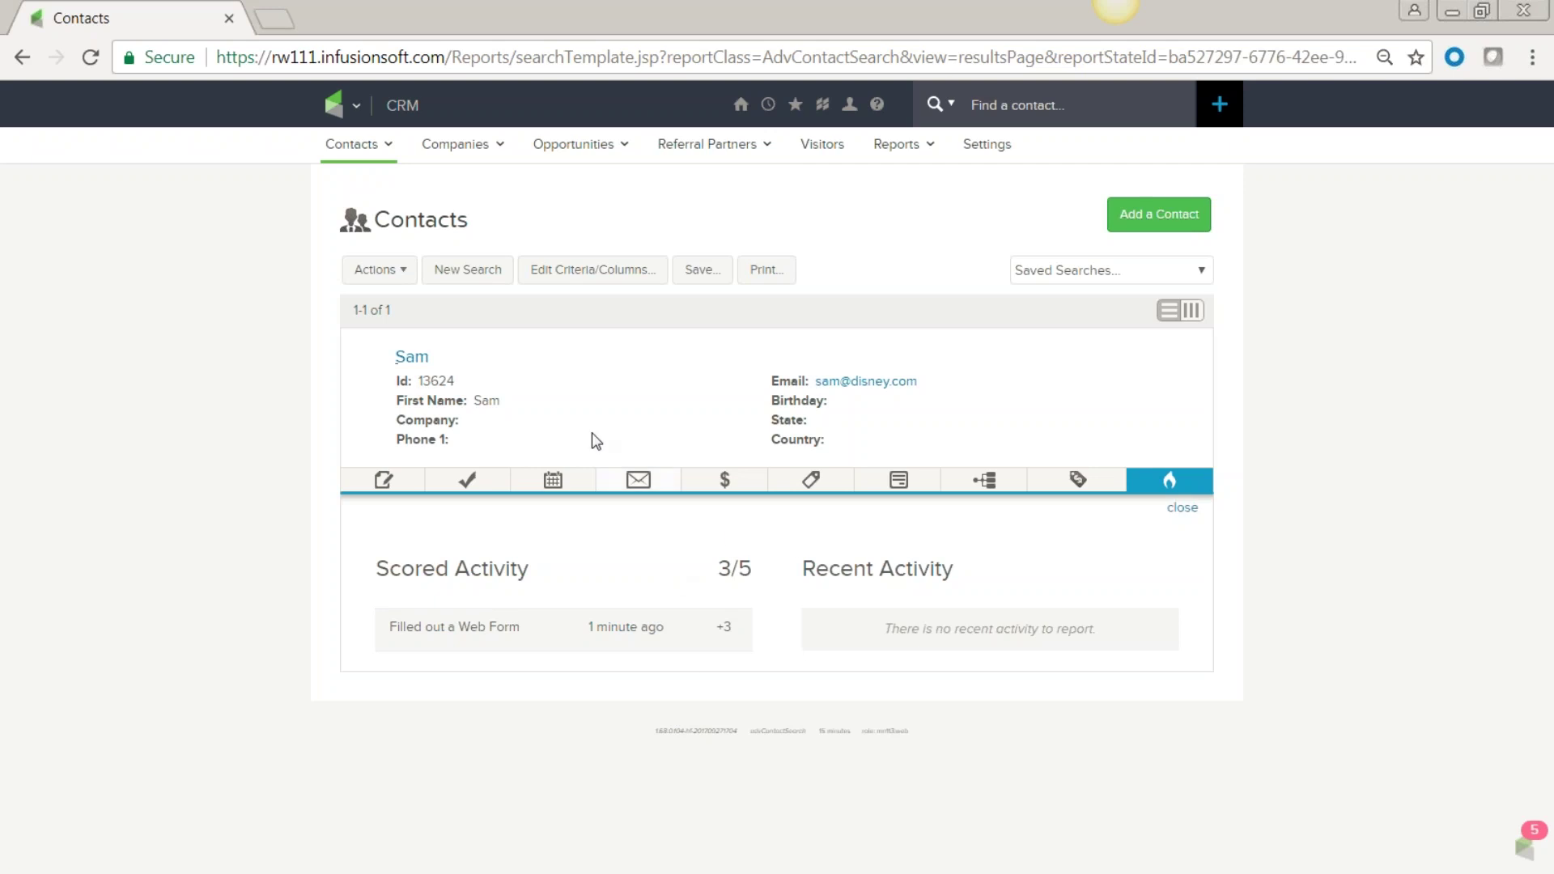
click(414, 359)
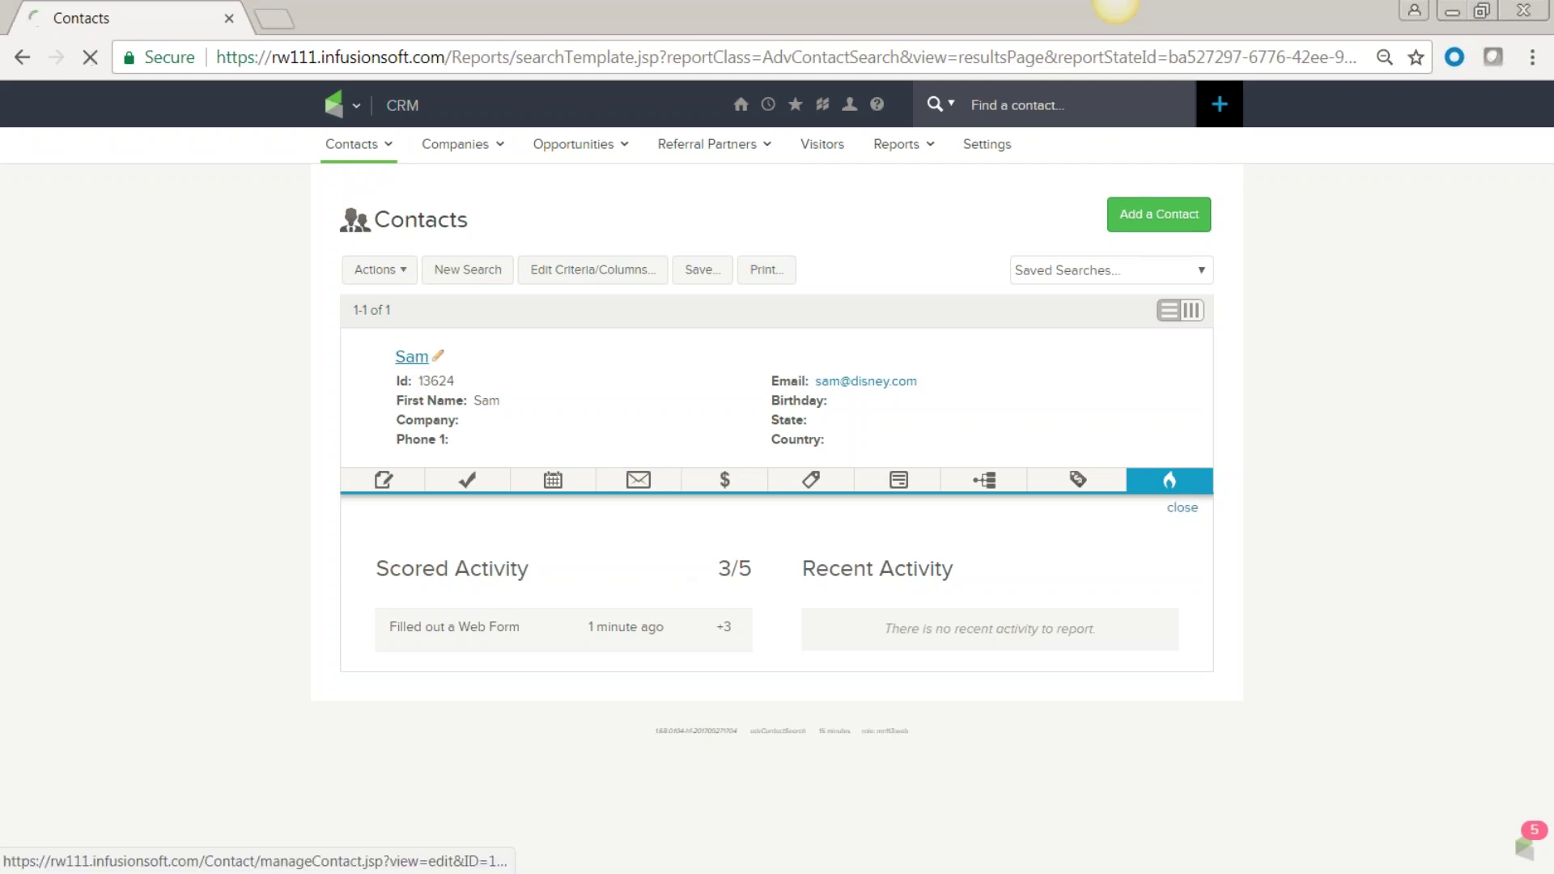
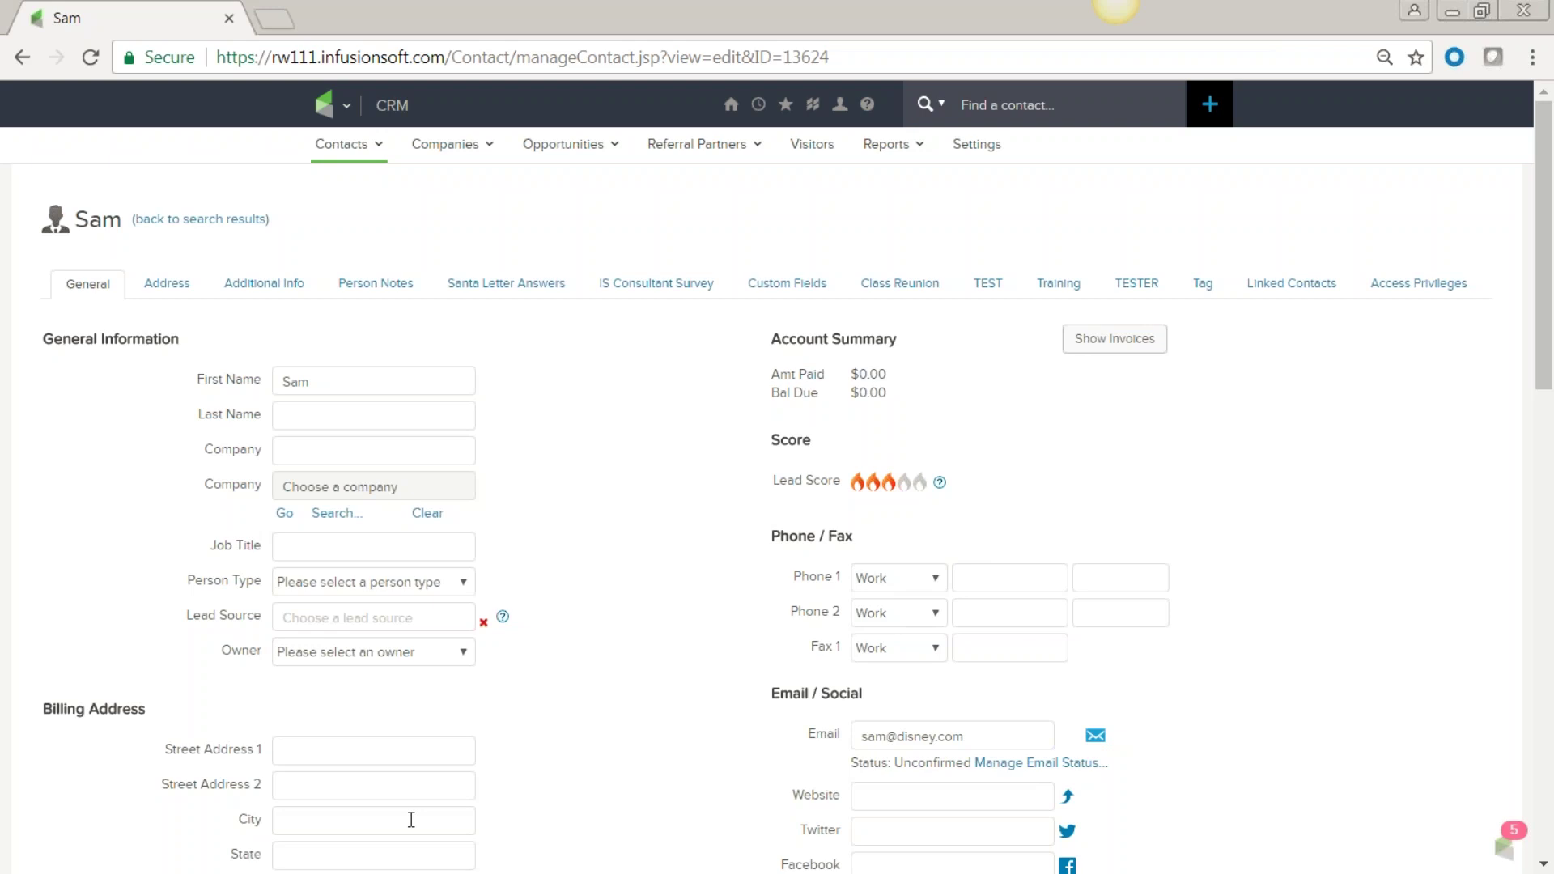
Reveal the navigation mega-menu from the Infusionsoft logo's dropdown caret.
mouse_move(348, 113)
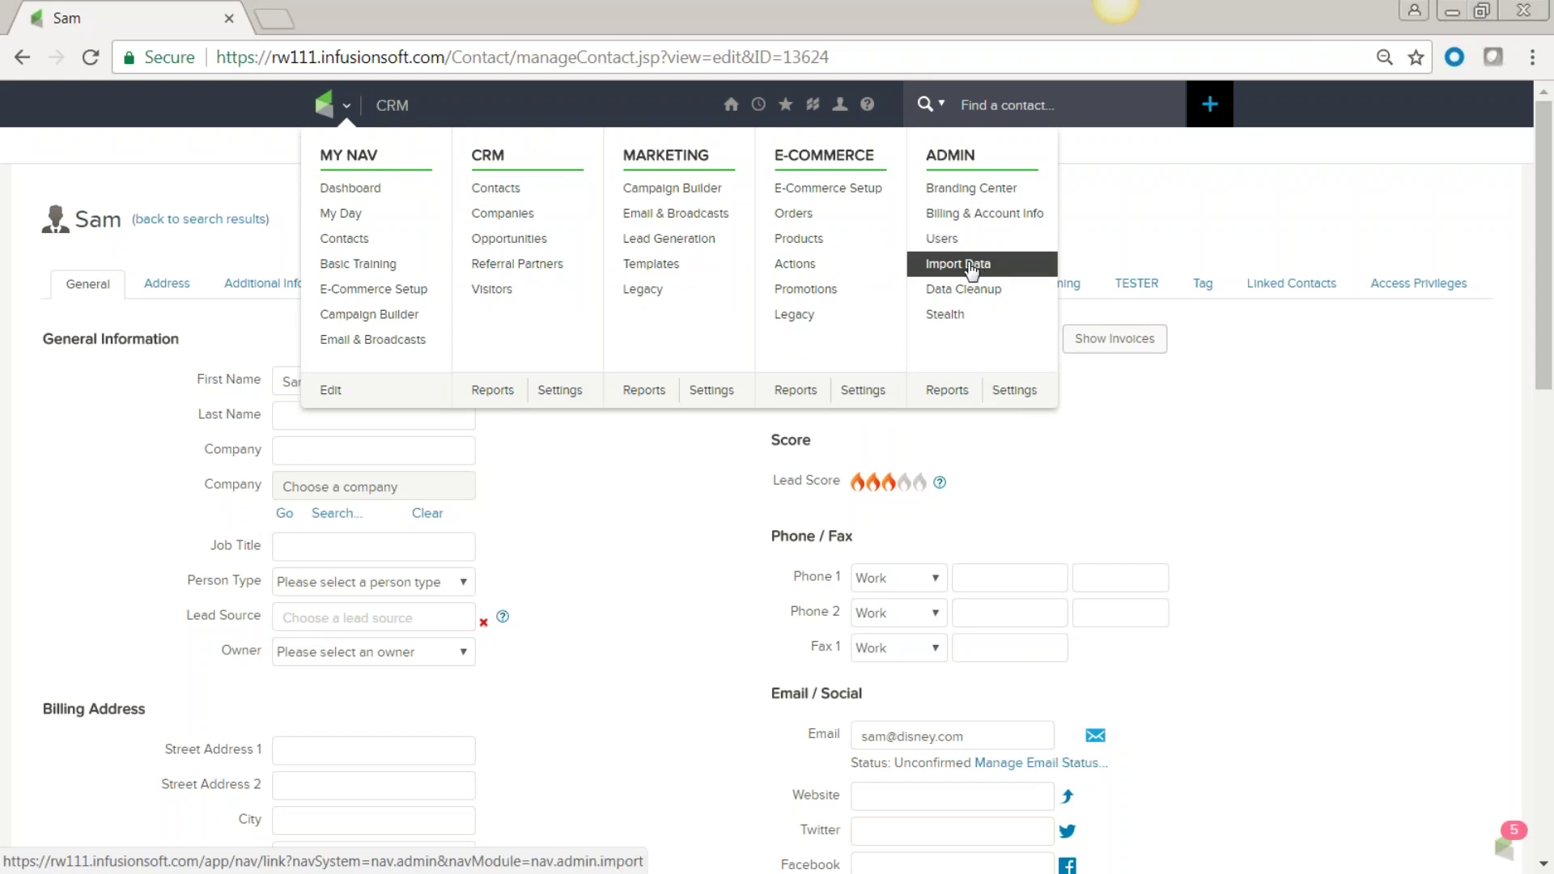
Go to Admin > Import Data, where Contacts is the selected import type.
click(972, 269)
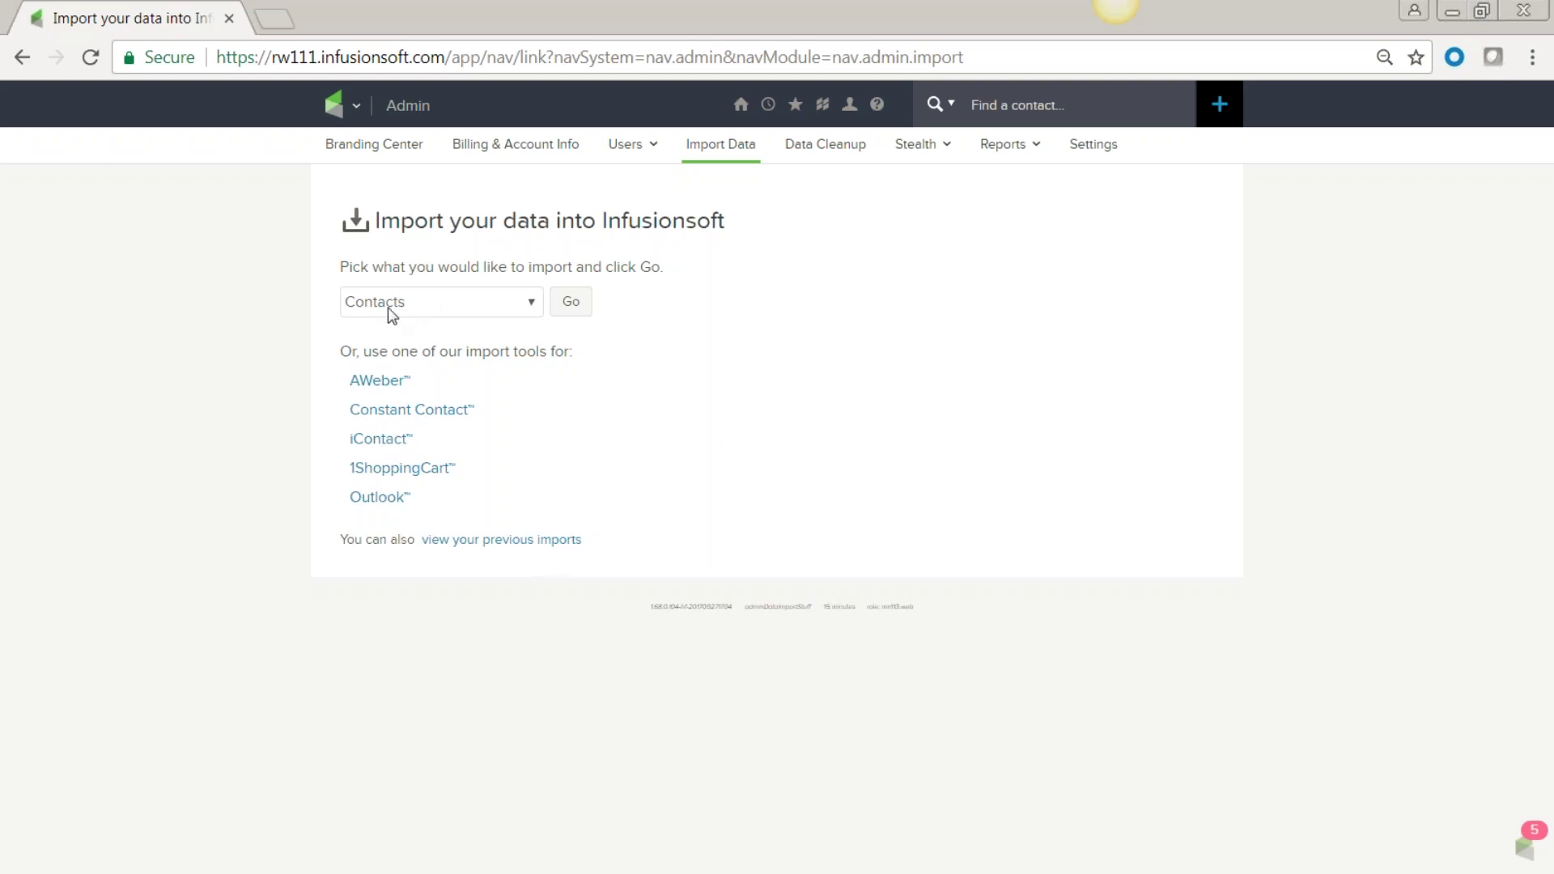
Start the Contacts import and drag the people-sample Excel window over the browser.
click(572, 307)
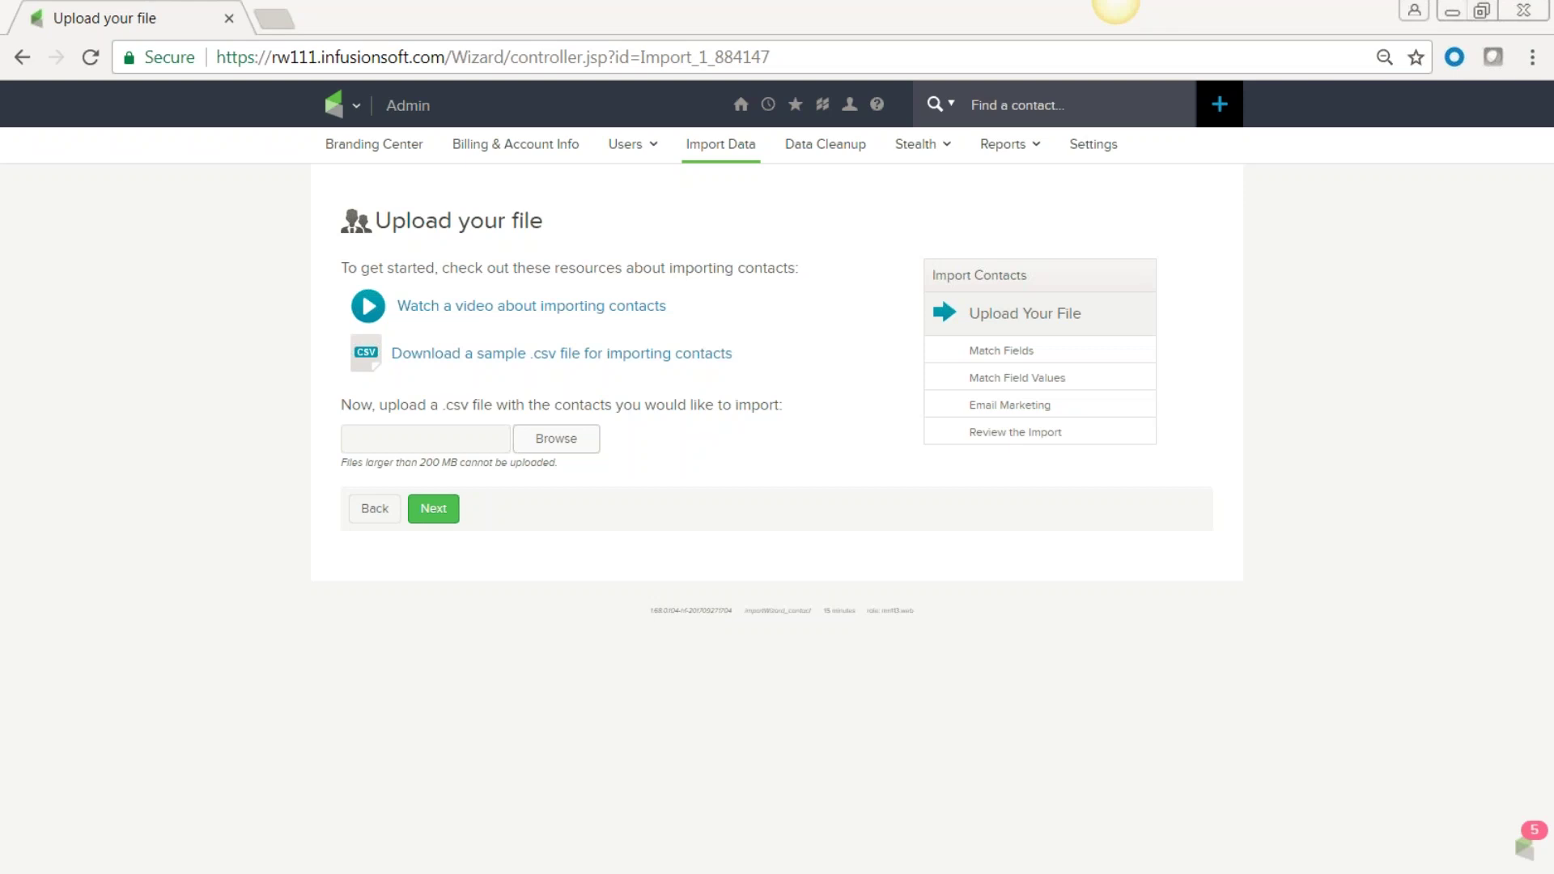
drag(0, 56, 831, 77)
drag(518, 65, 598, 50)
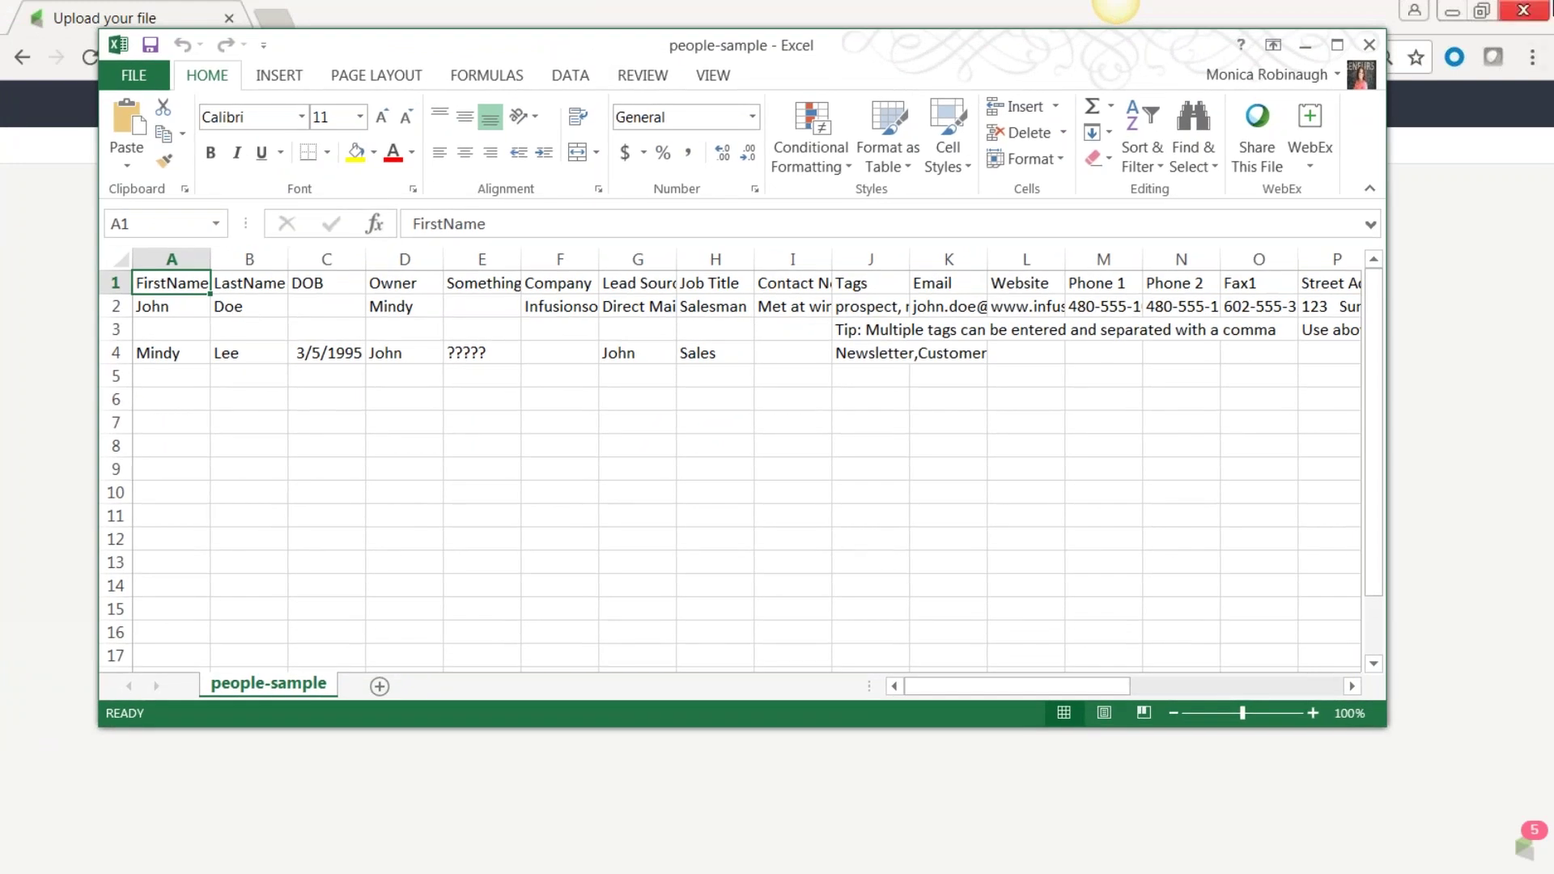
Maximize Excel and fill the DOB, Owner and Something columns (C–E) yellow.
click(1337, 47)
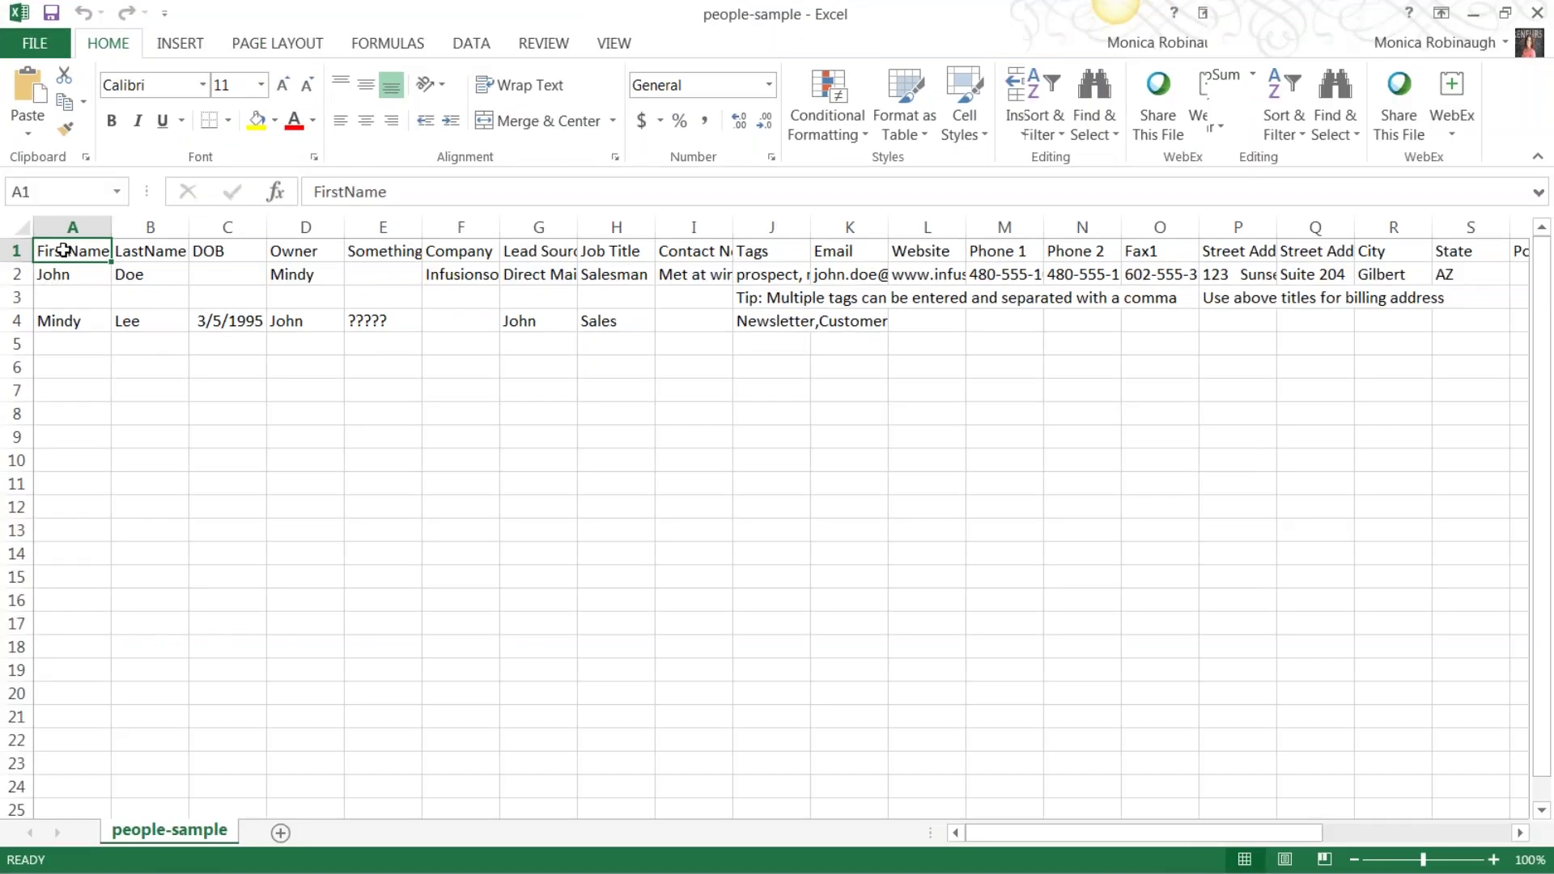
click(152, 228)
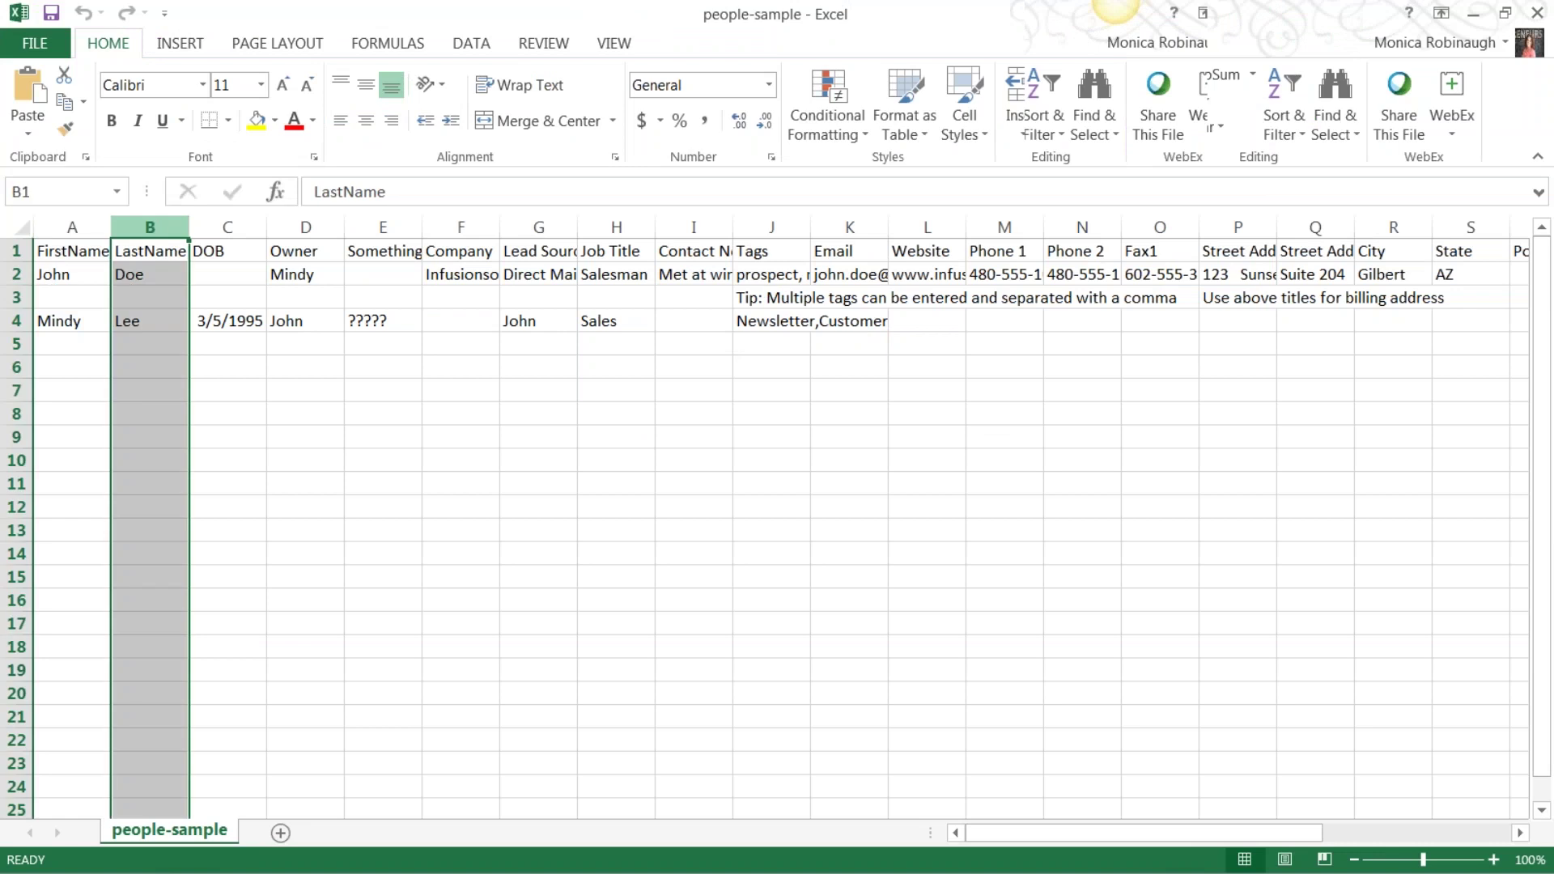
drag(258, 229, 363, 229)
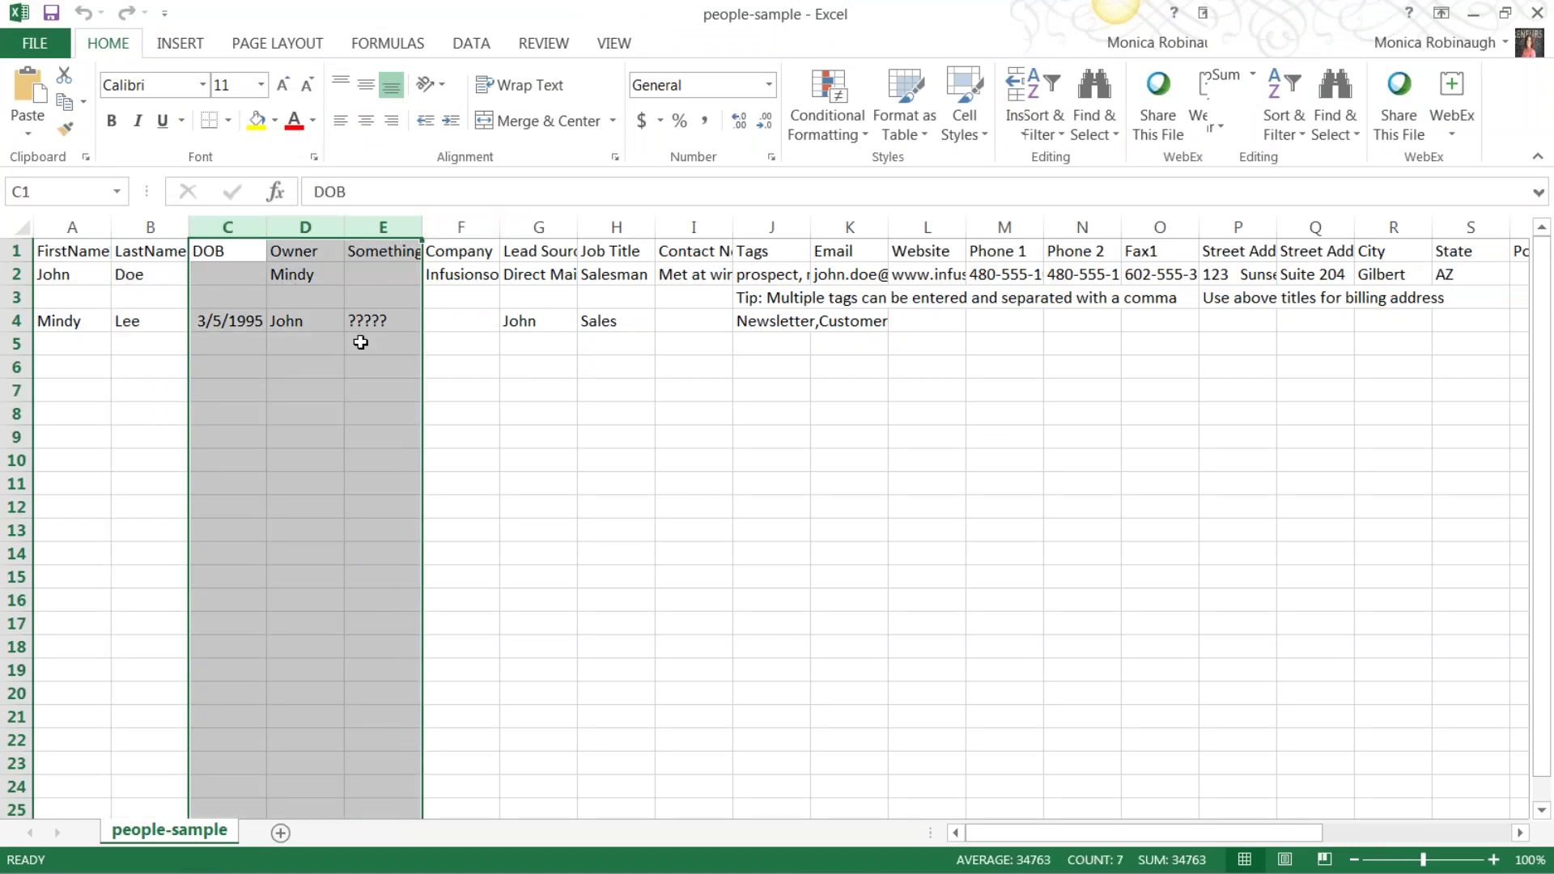
click(254, 126)
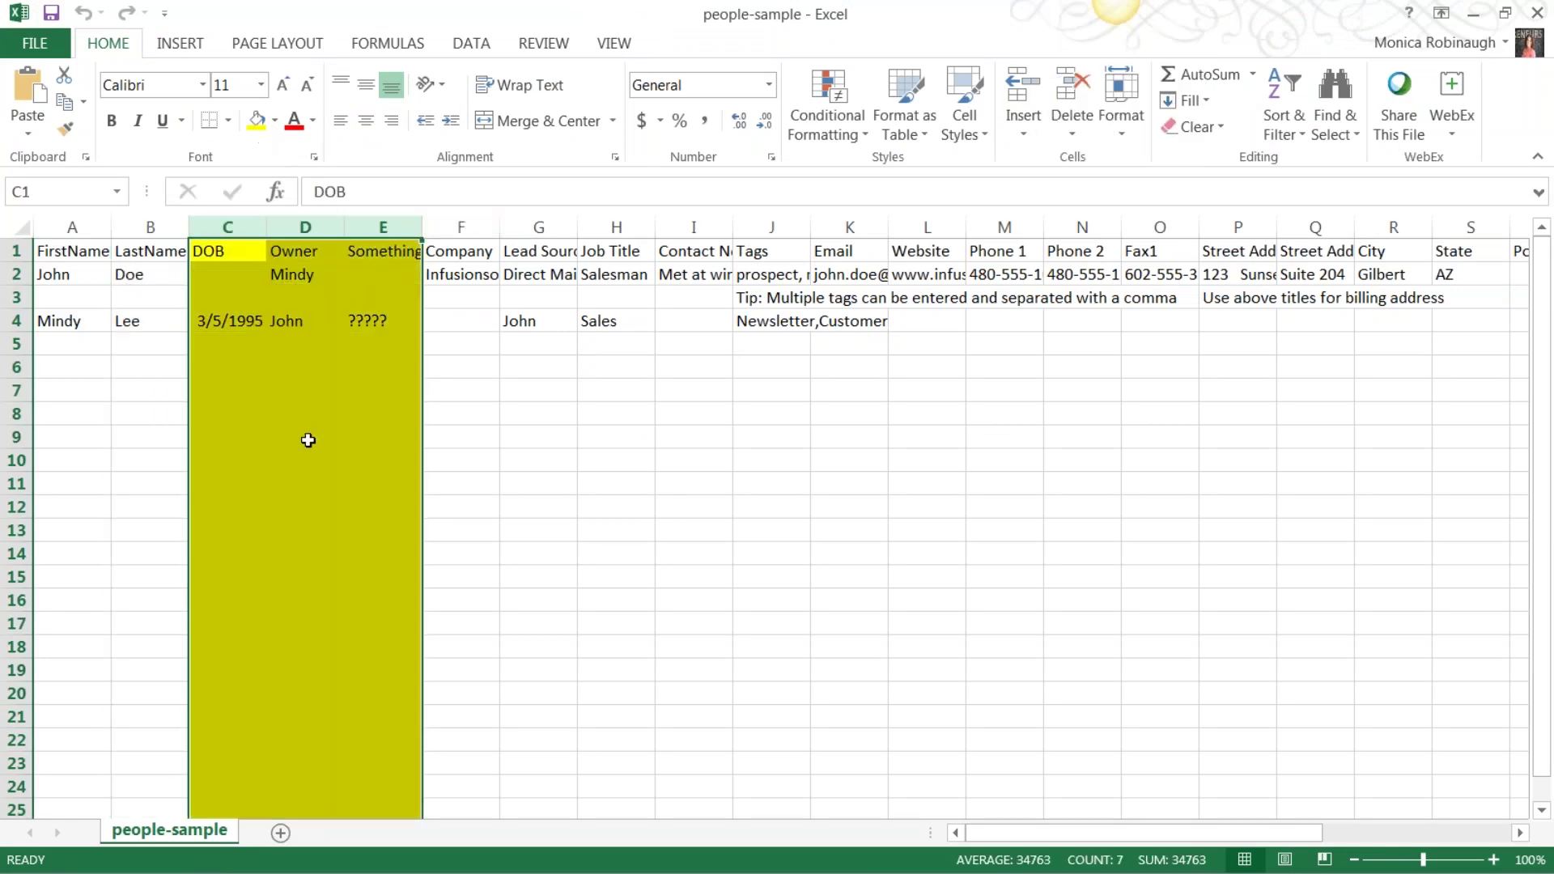
click(305, 440)
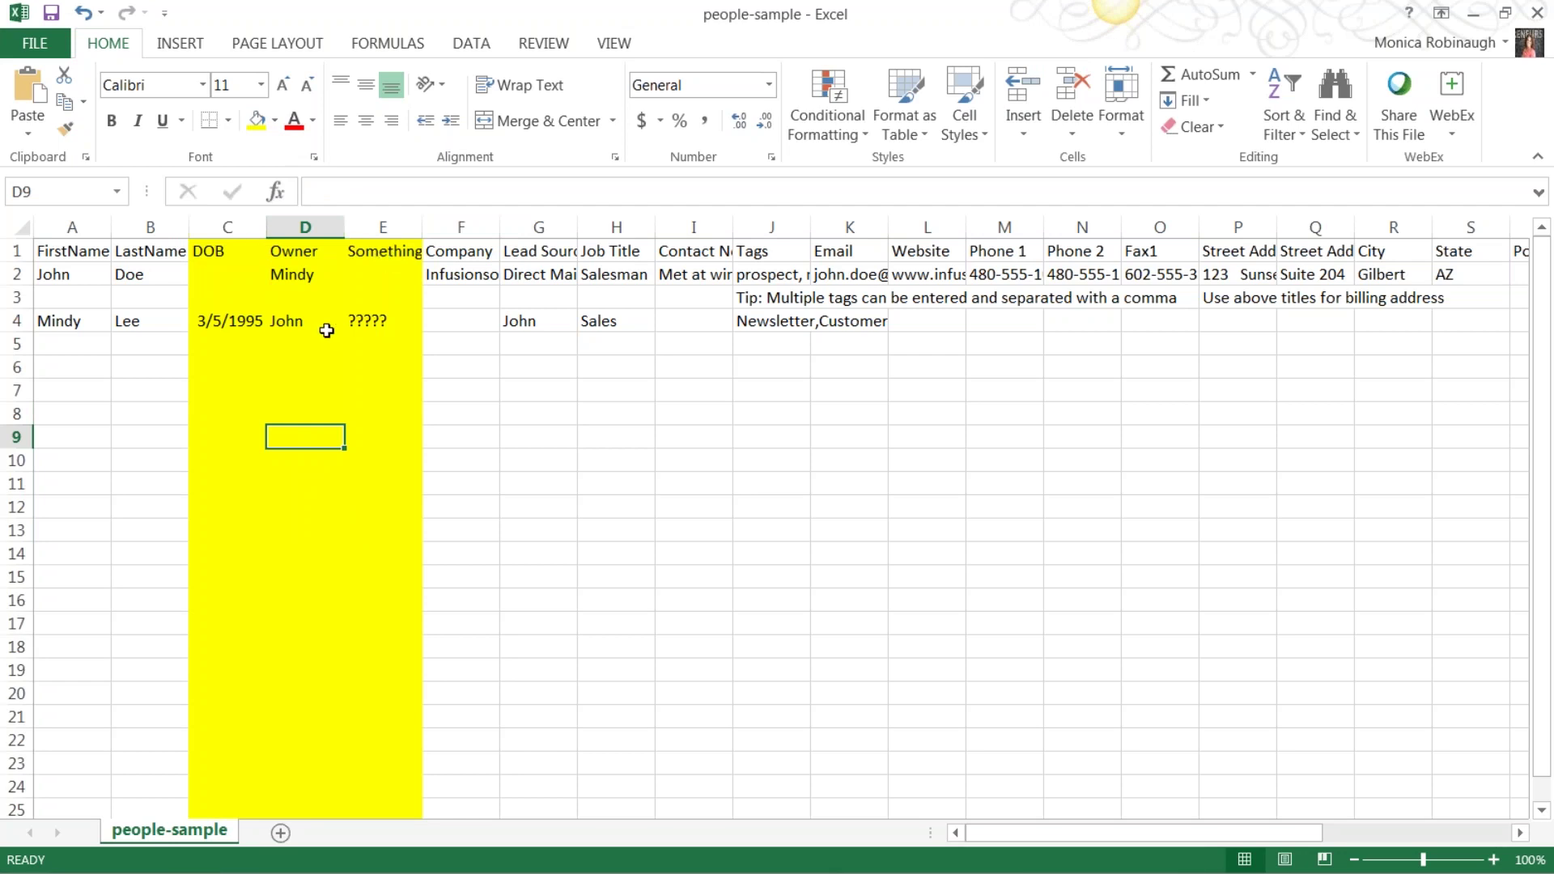
Widen Contact Notes column I to show 'Met at winter conference', then widen Tags column J.
click(461, 227)
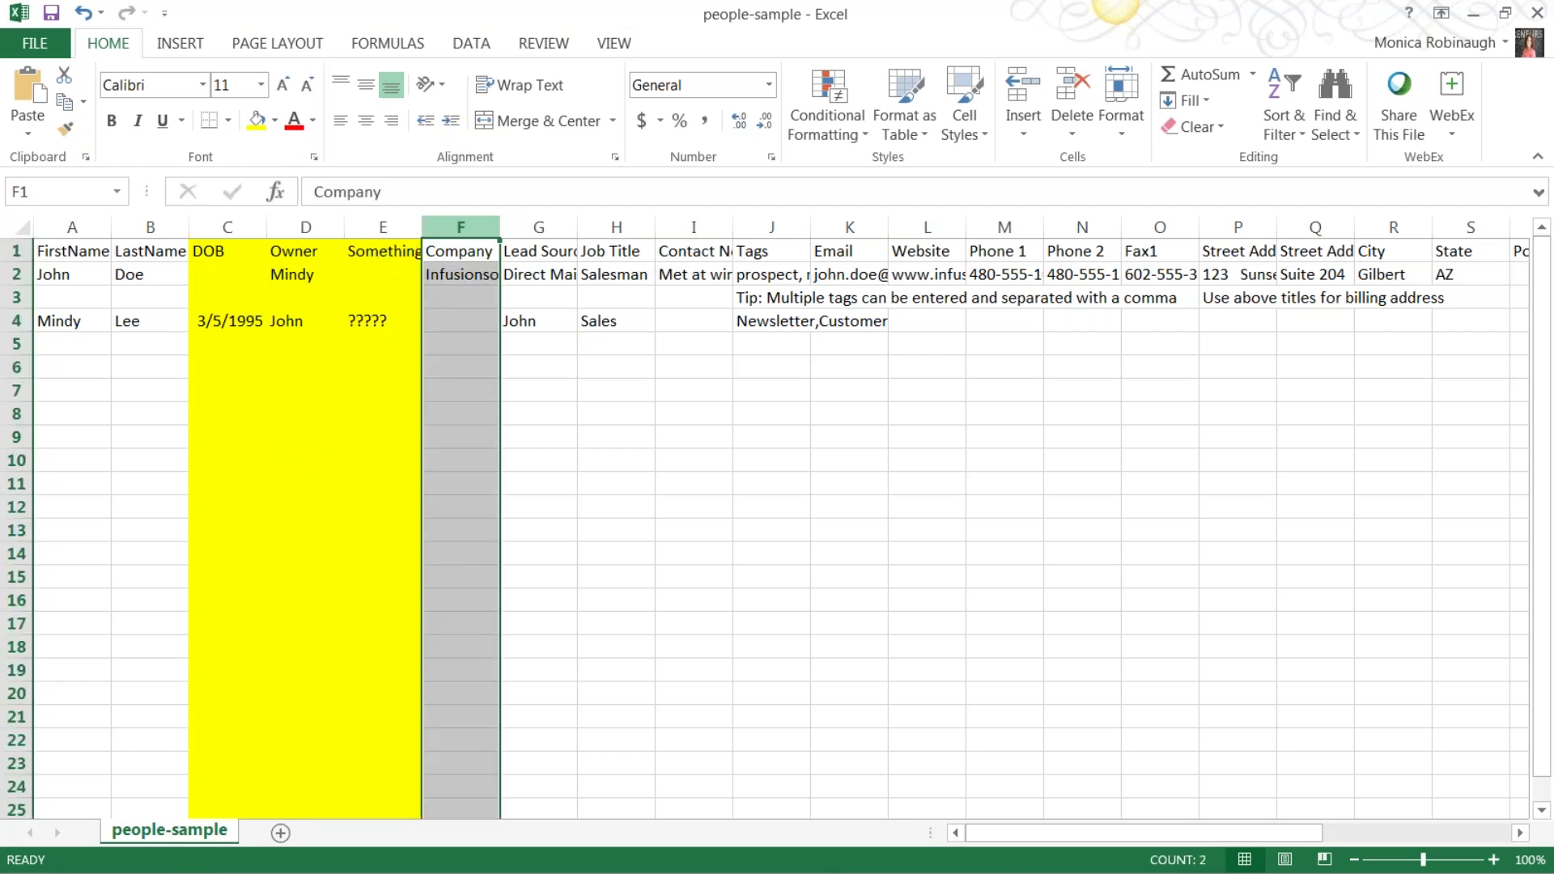
click(550, 231)
click(637, 223)
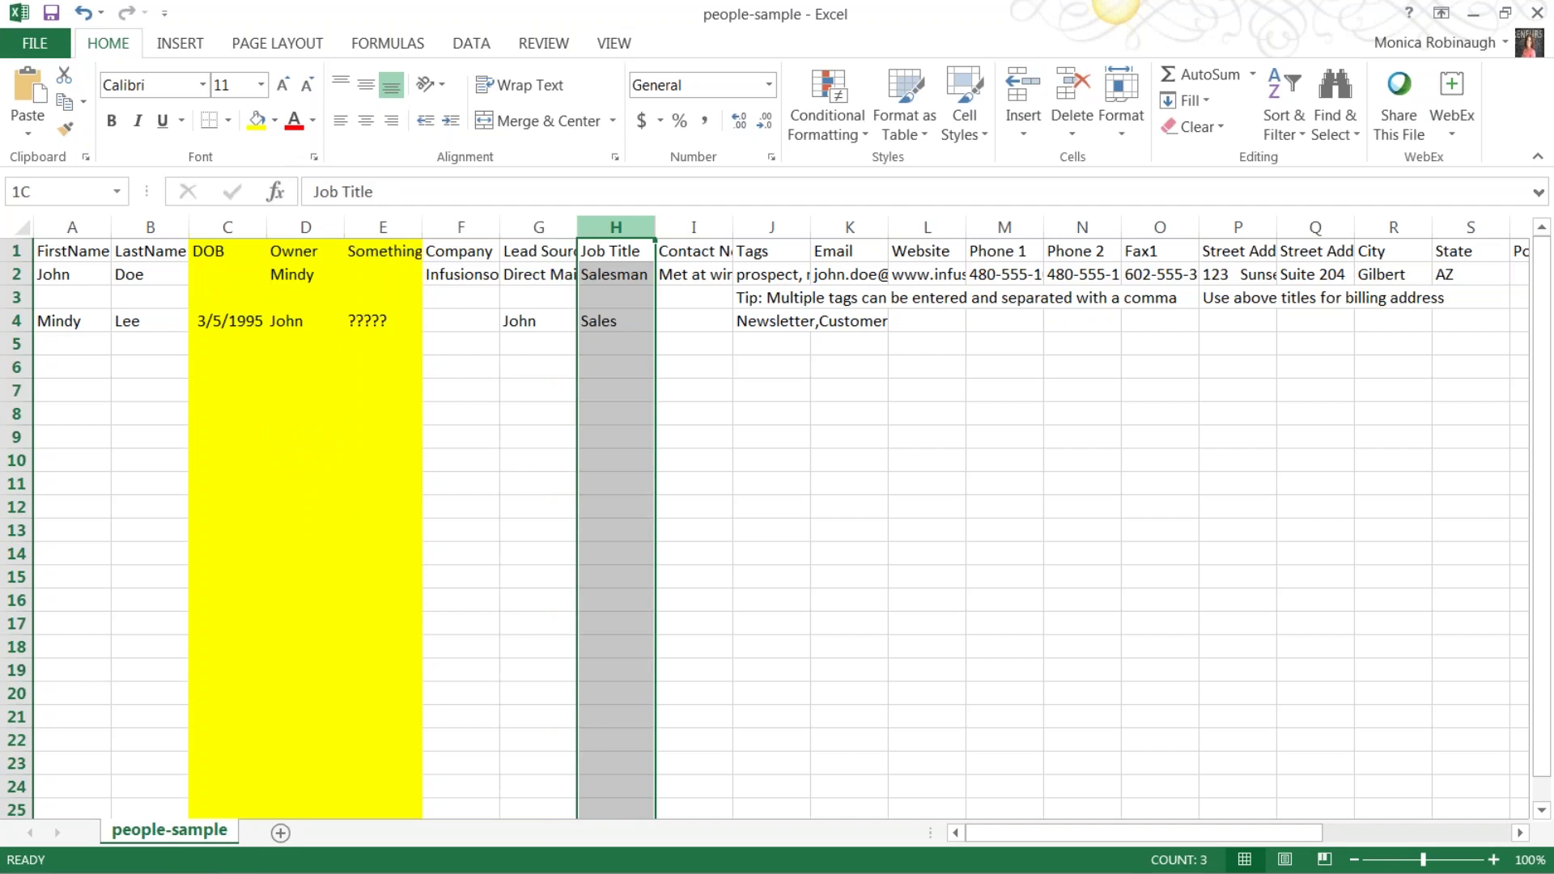
drag(733, 228, 1038, 227)
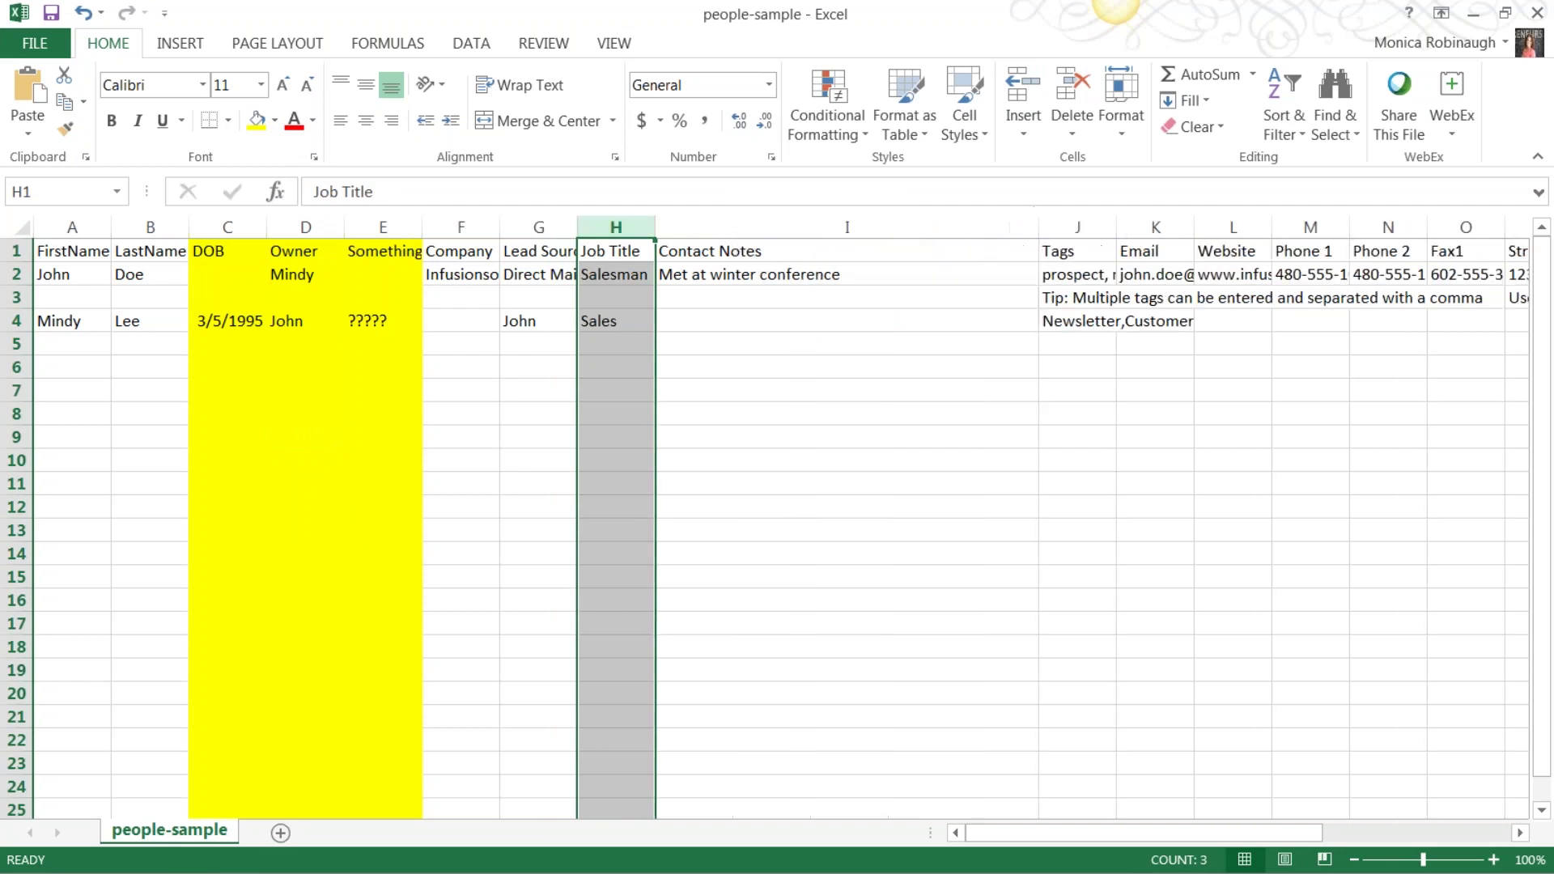
click(722, 275)
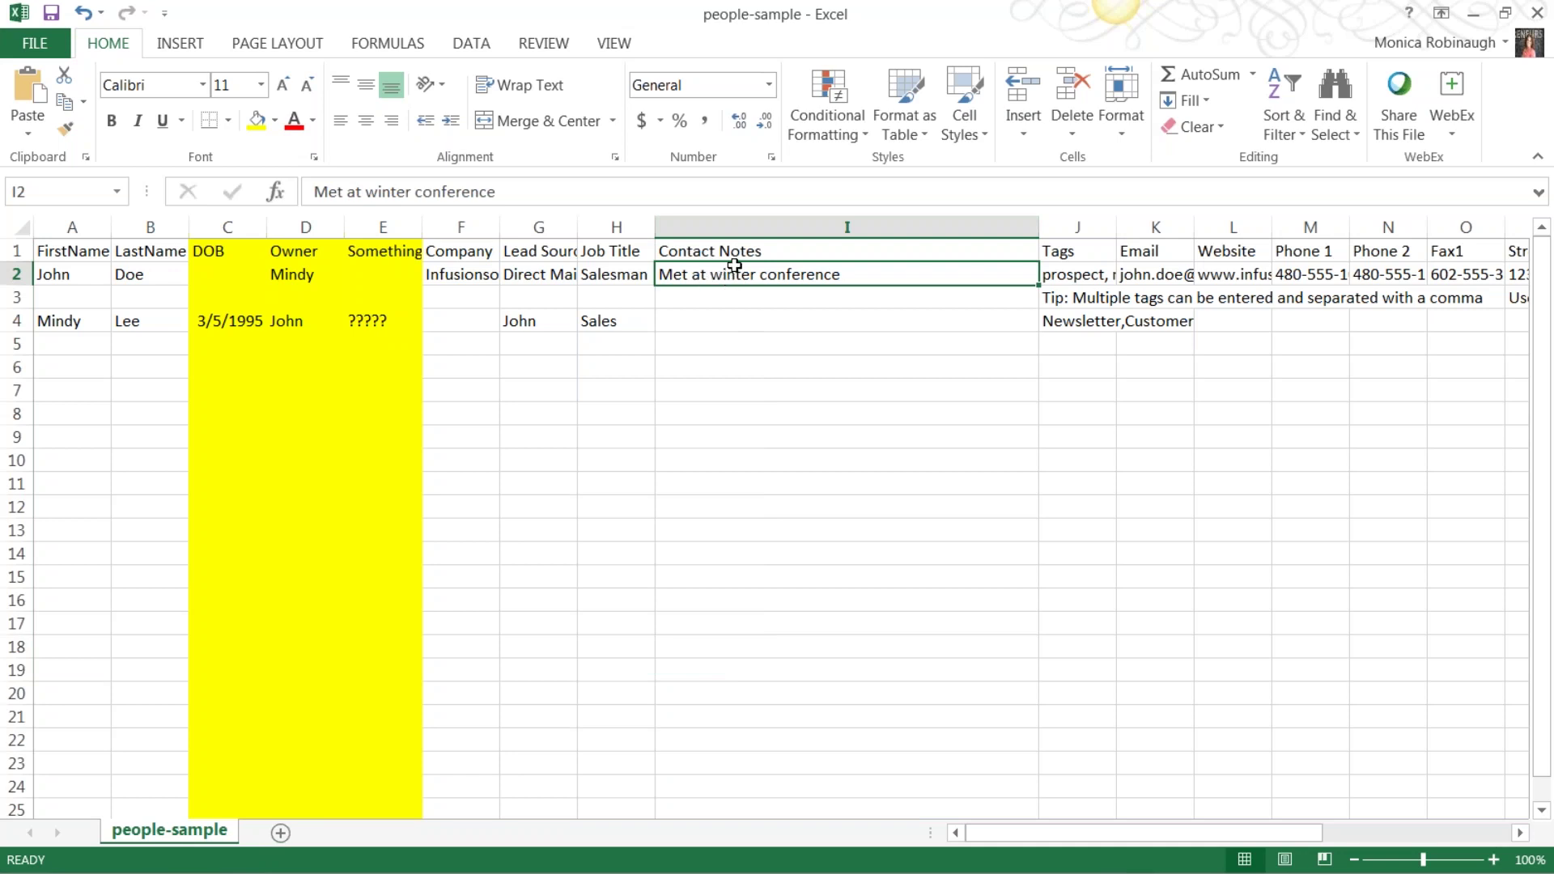
click(728, 251)
click(746, 277)
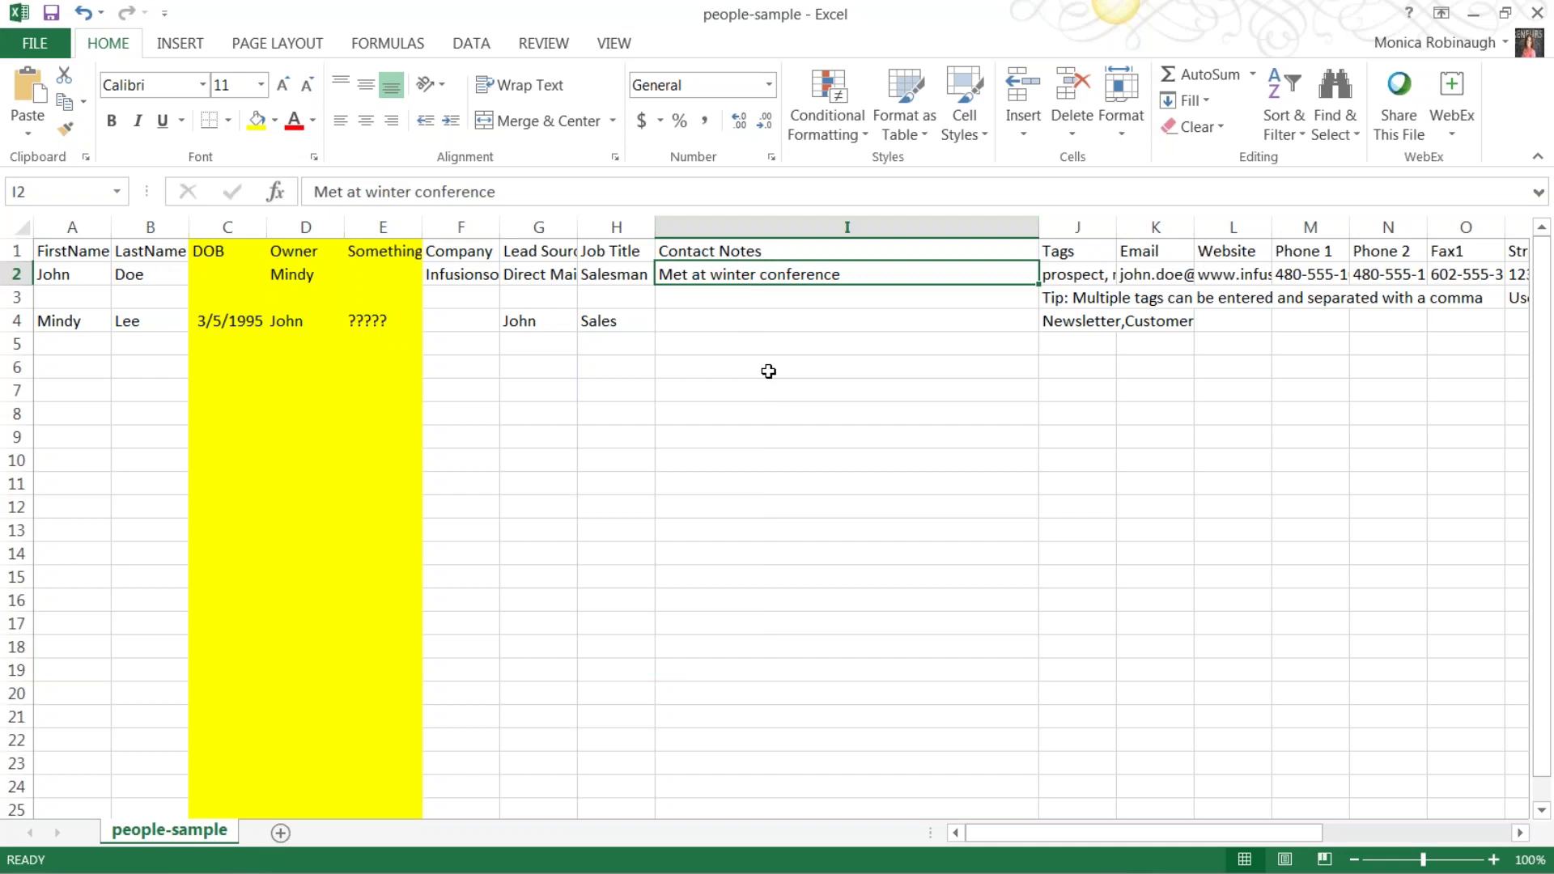
drag(1125, 216, 1411, 217)
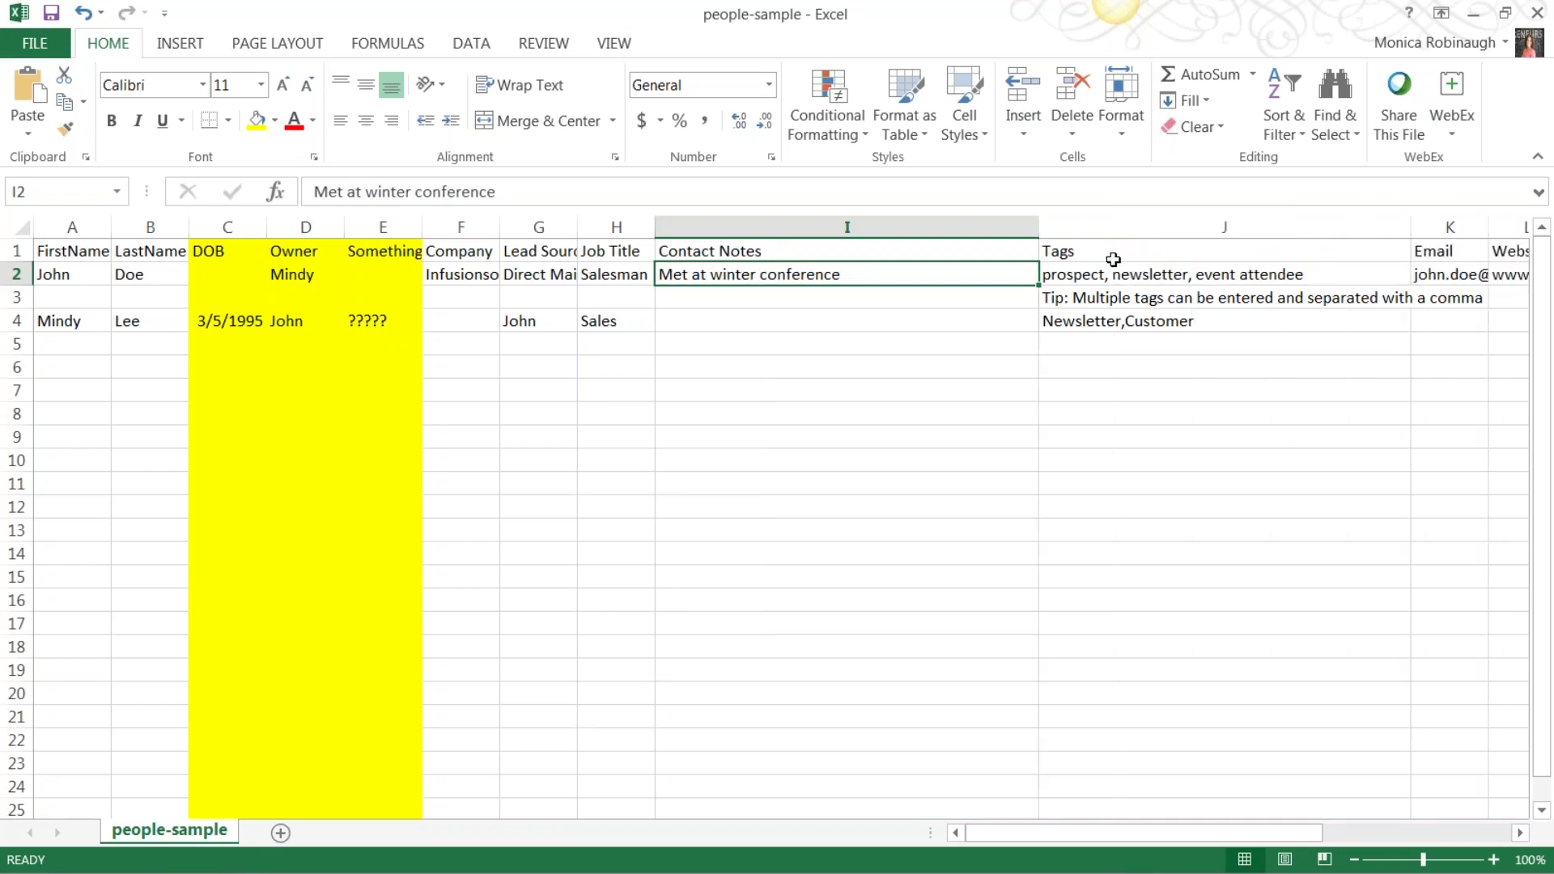
Review each contact's comma-separated tags, the tag tip, and the Contact Notes entry.
click(1068, 274)
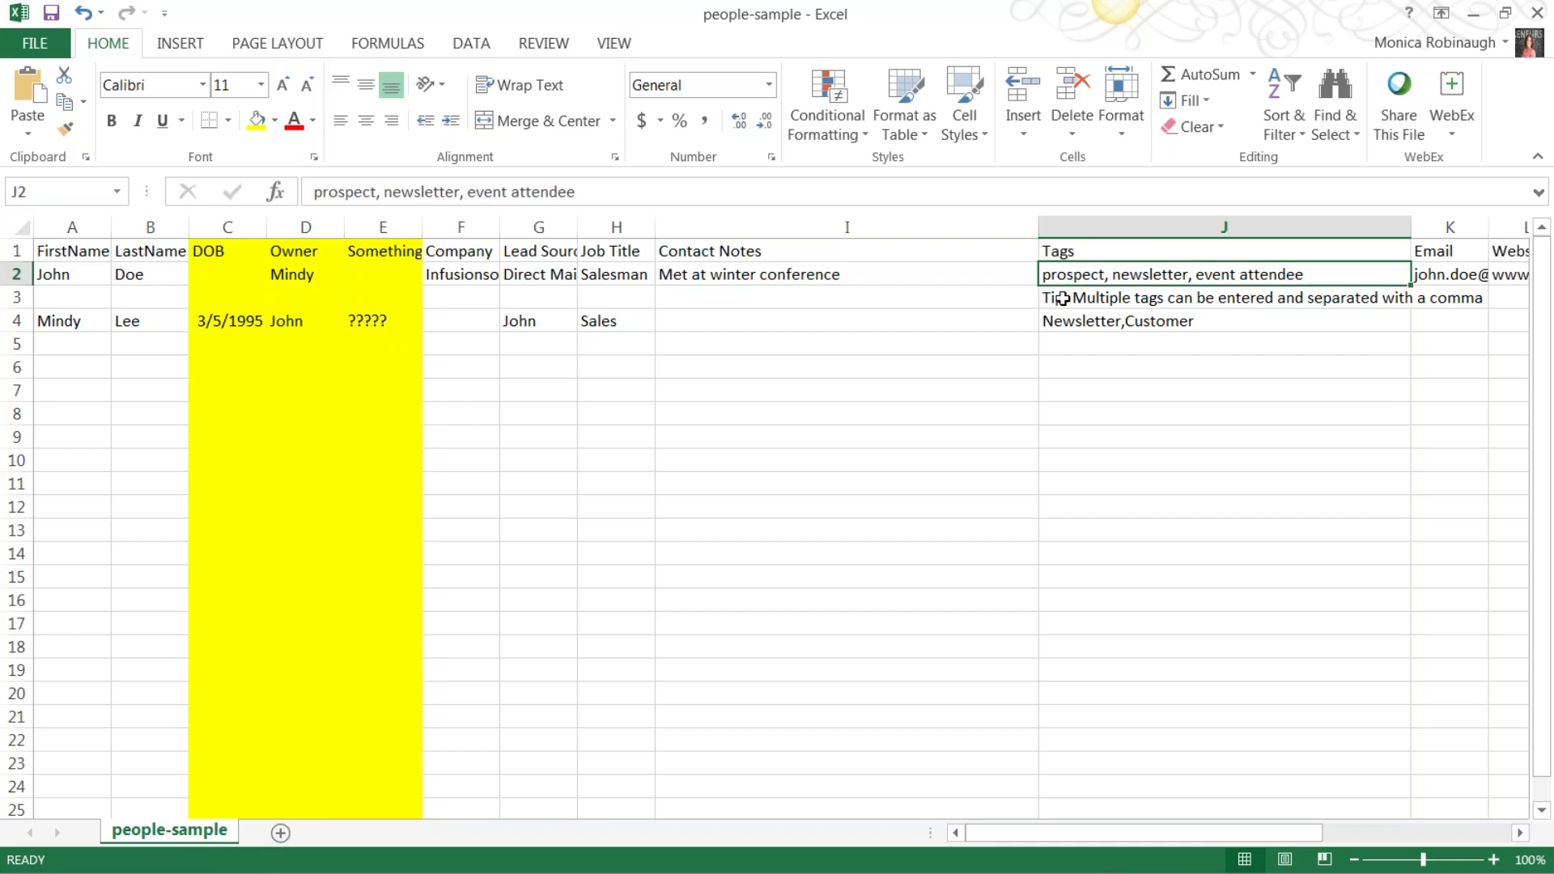
click(1054, 298)
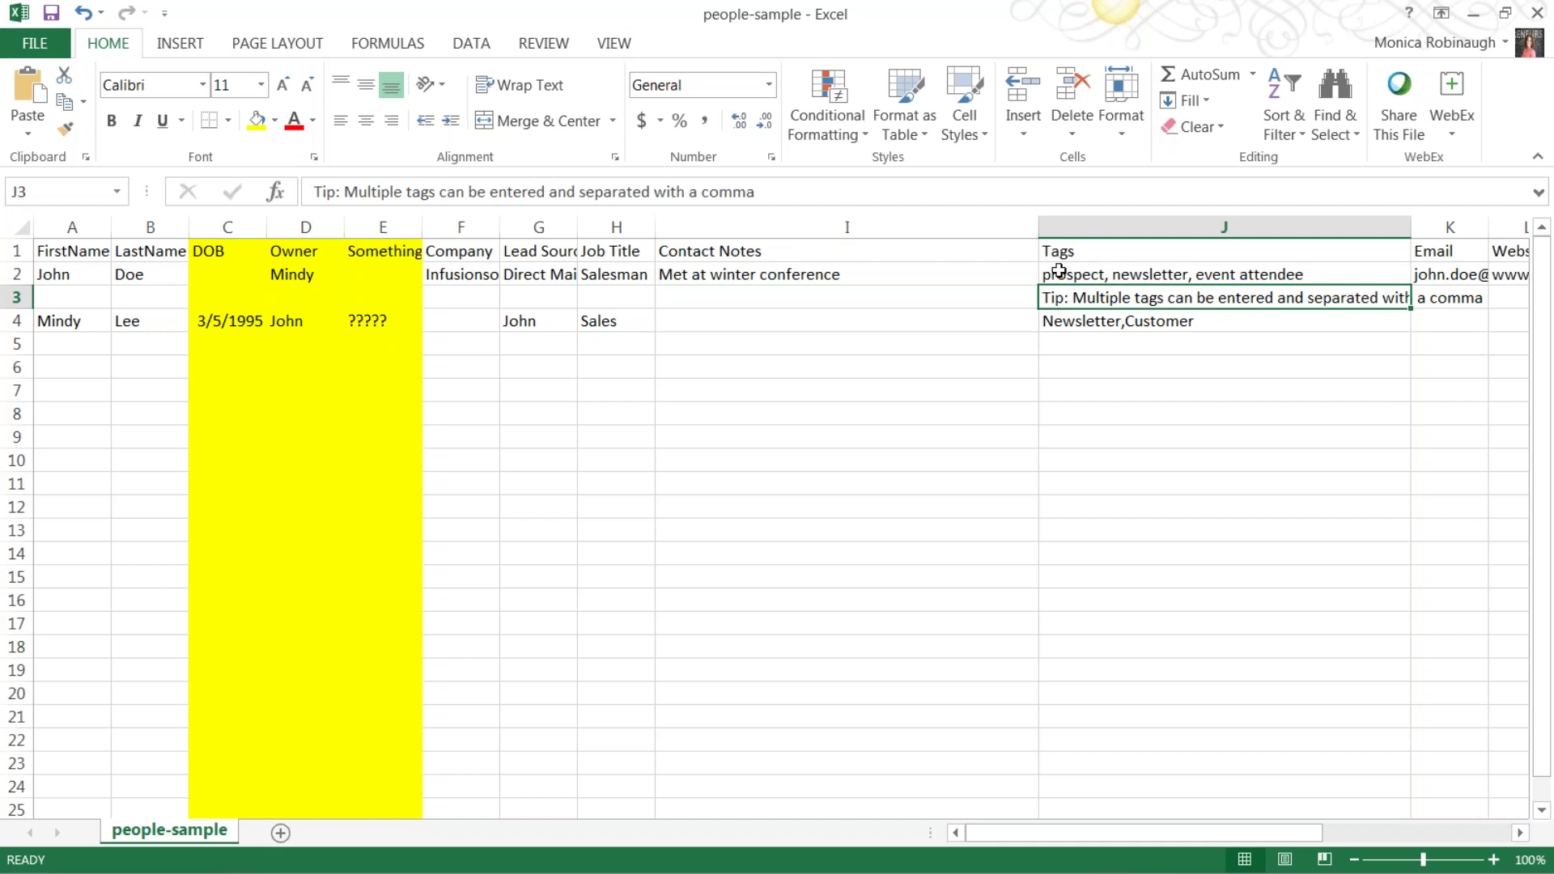
click(1046, 269)
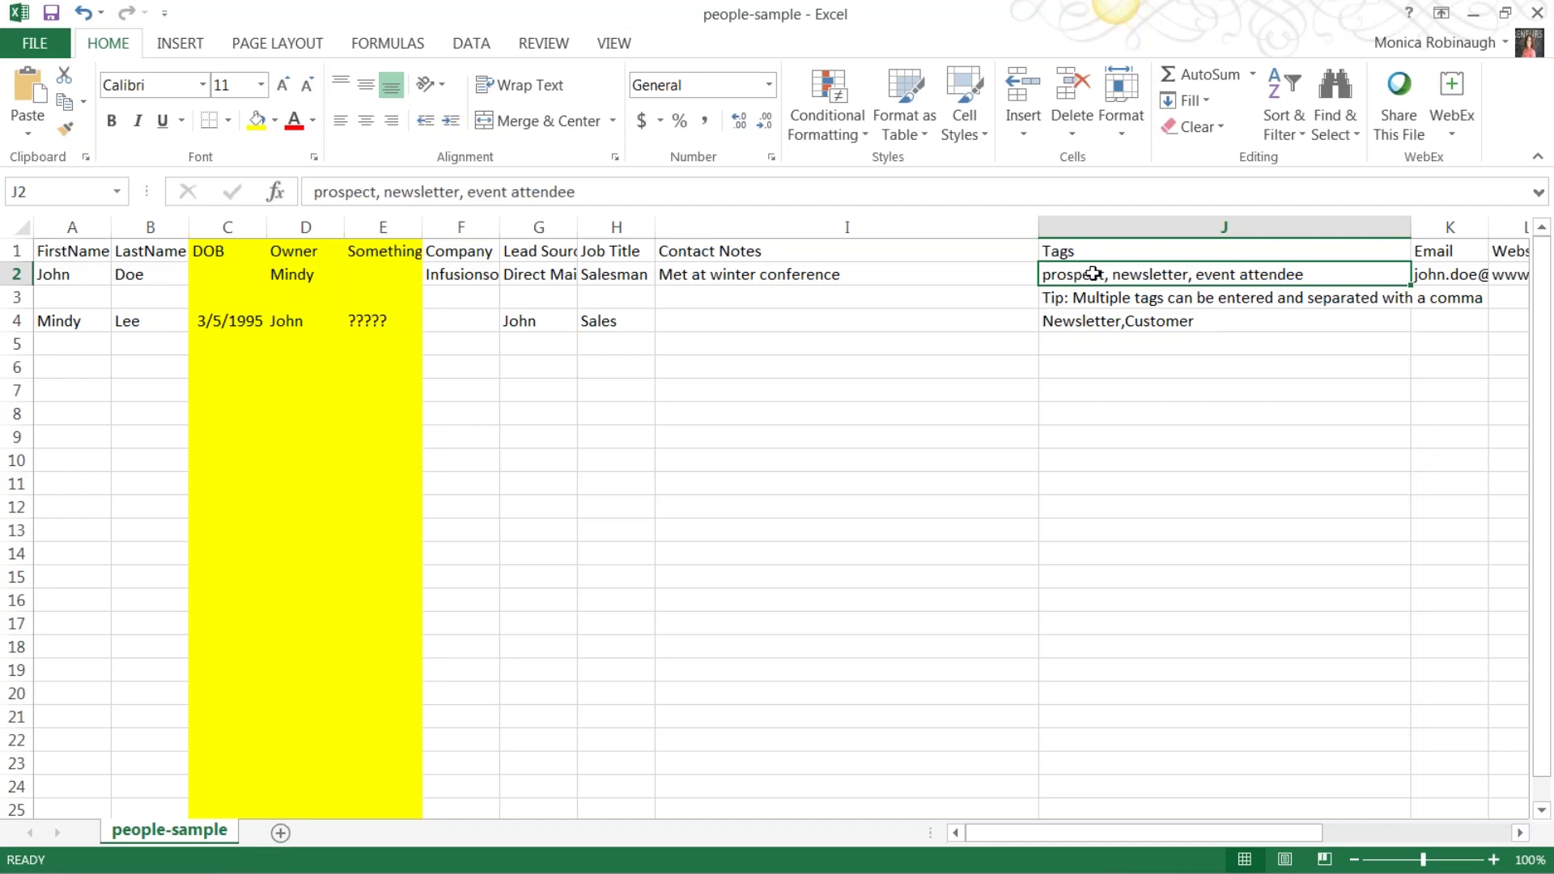
double_click(1101, 274)
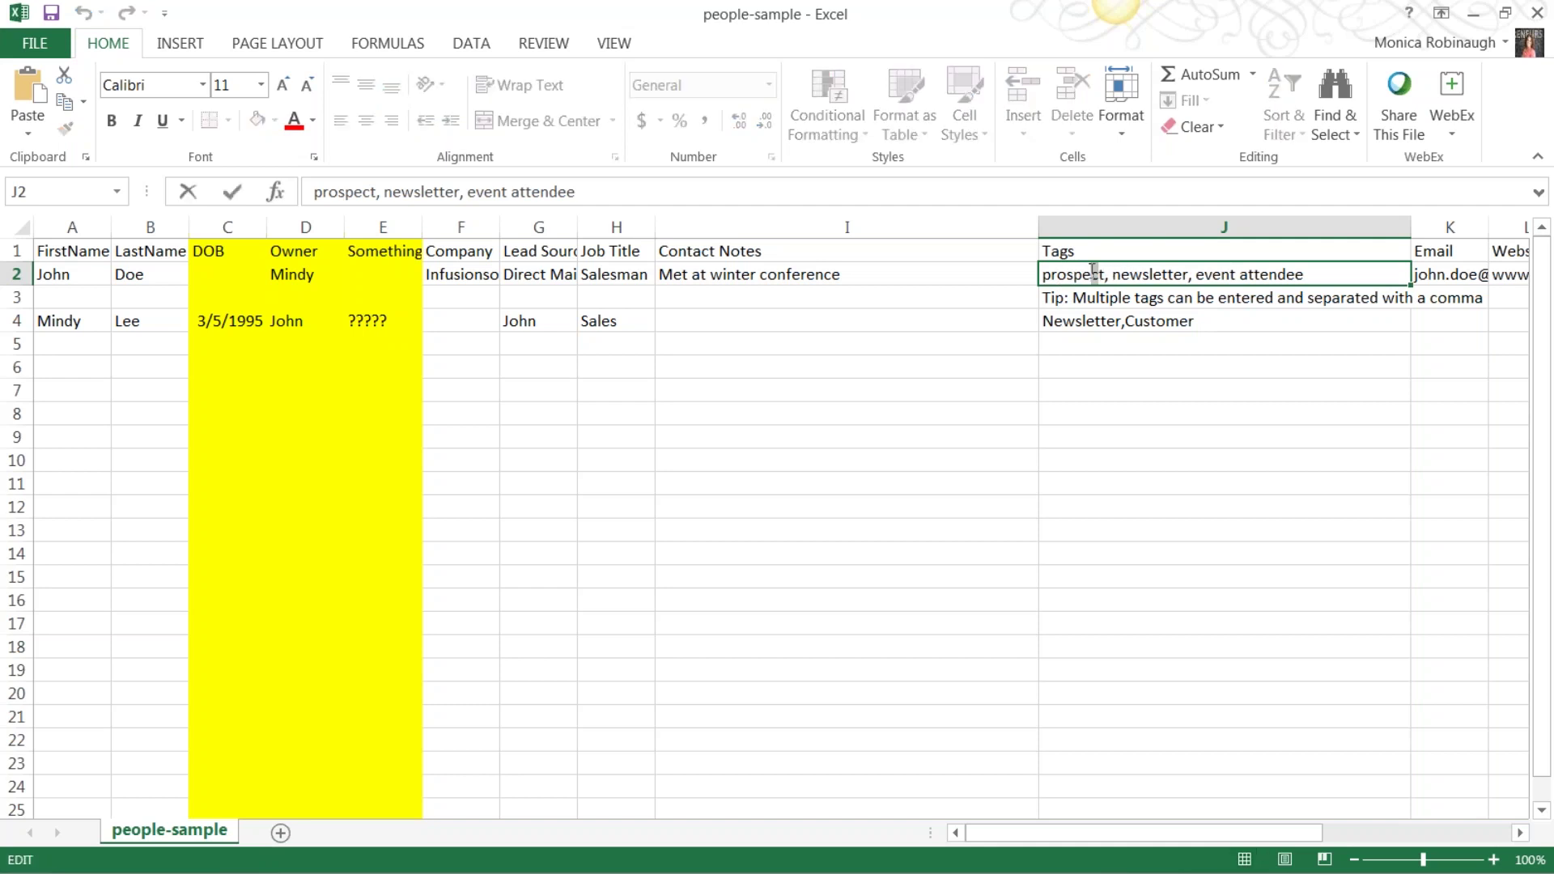
drag(1098, 274, 1039, 273)
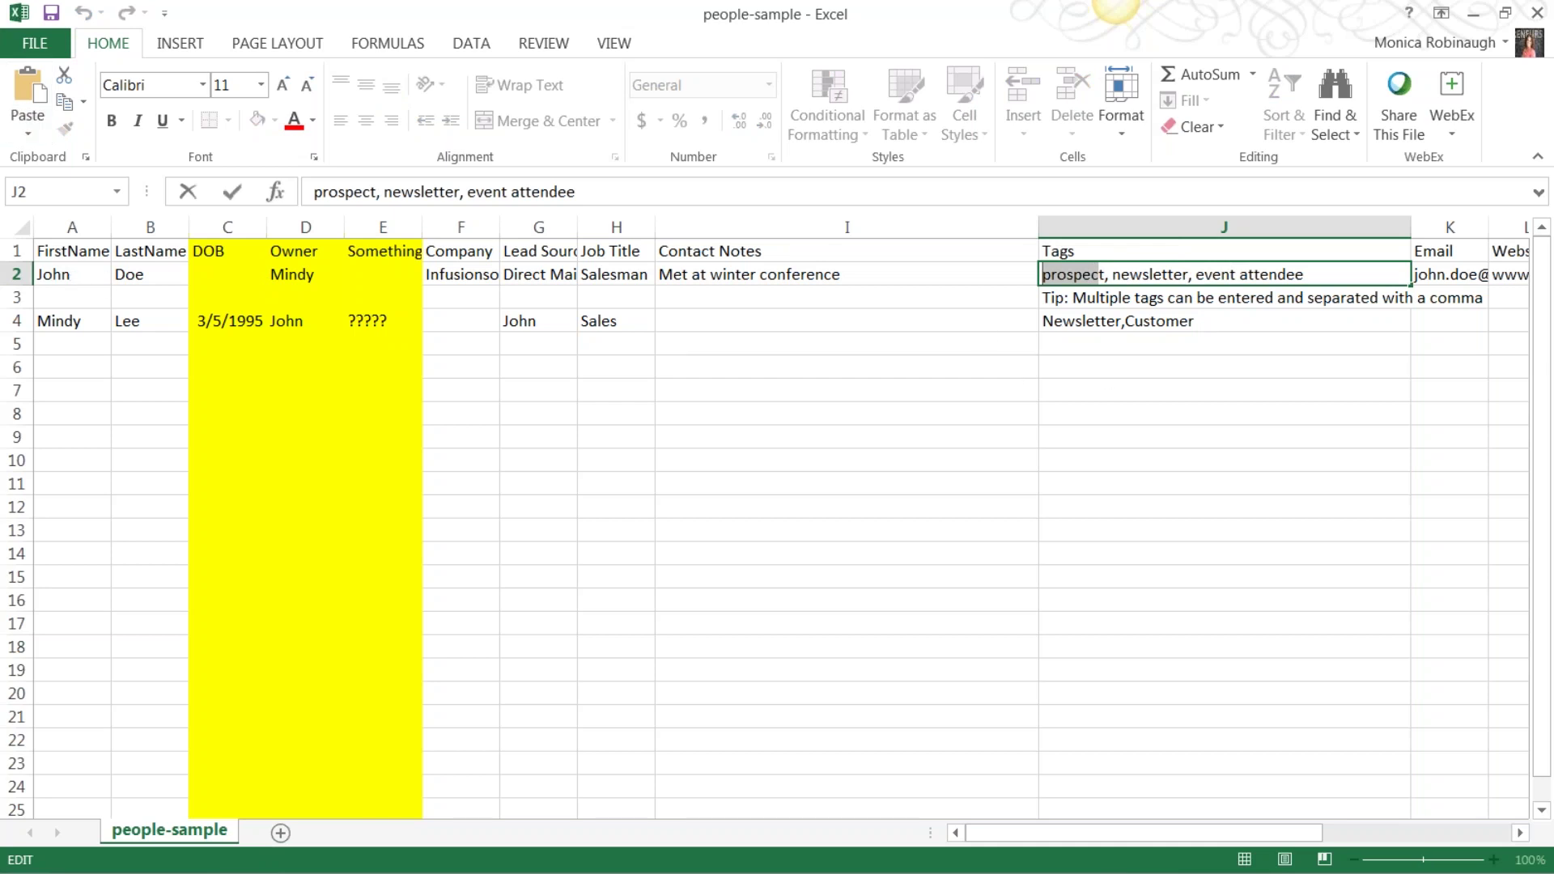
click(1101, 323)
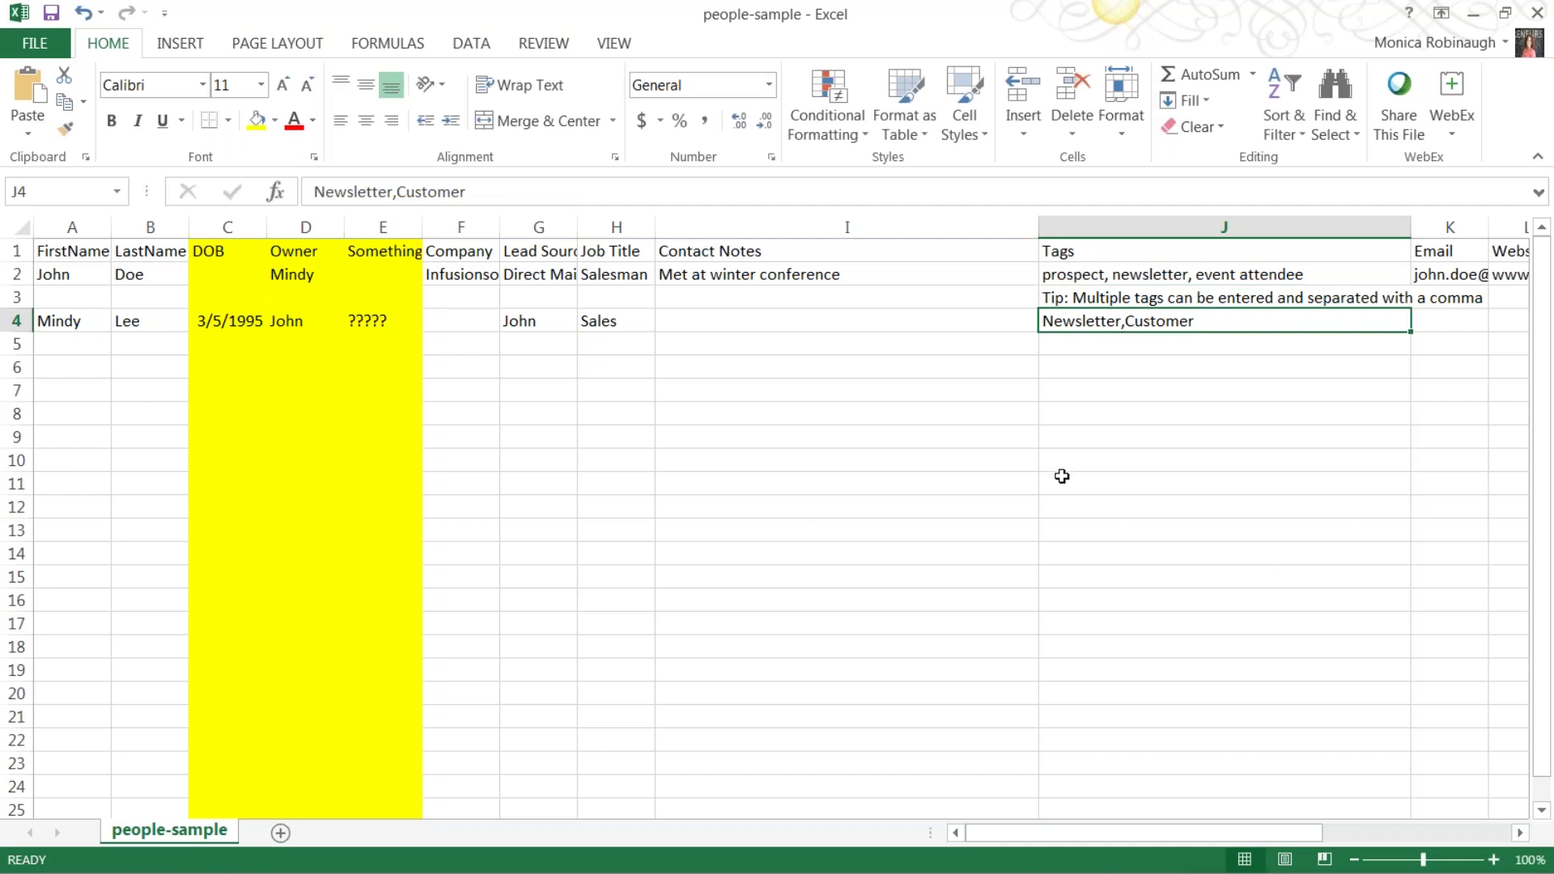
click(1062, 479)
drag(1085, 834, 1012, 842)
click(749, 255)
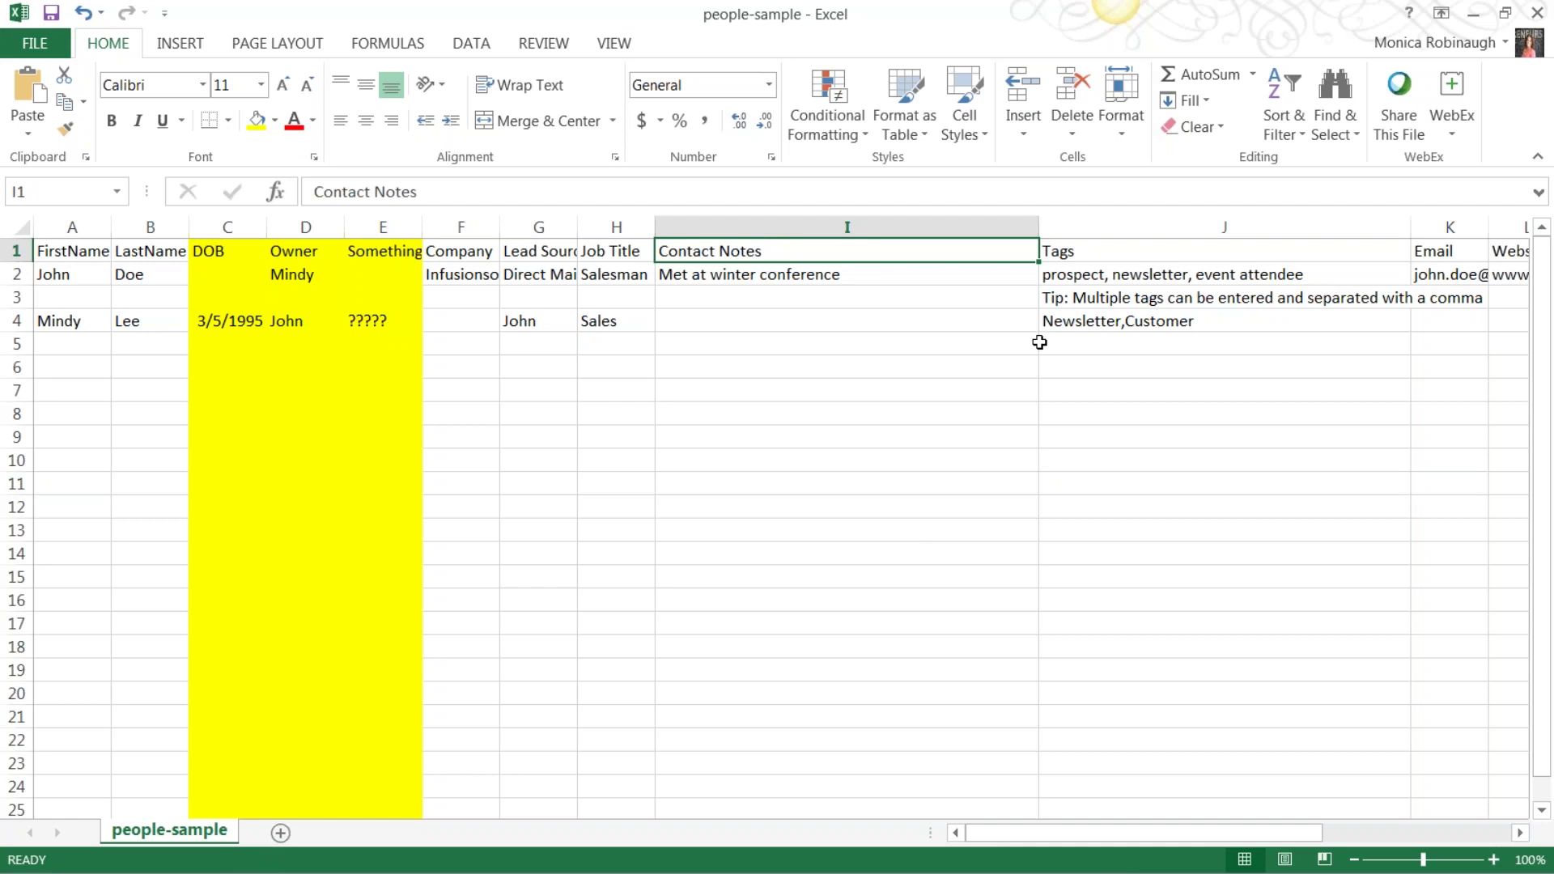
click(816, 281)
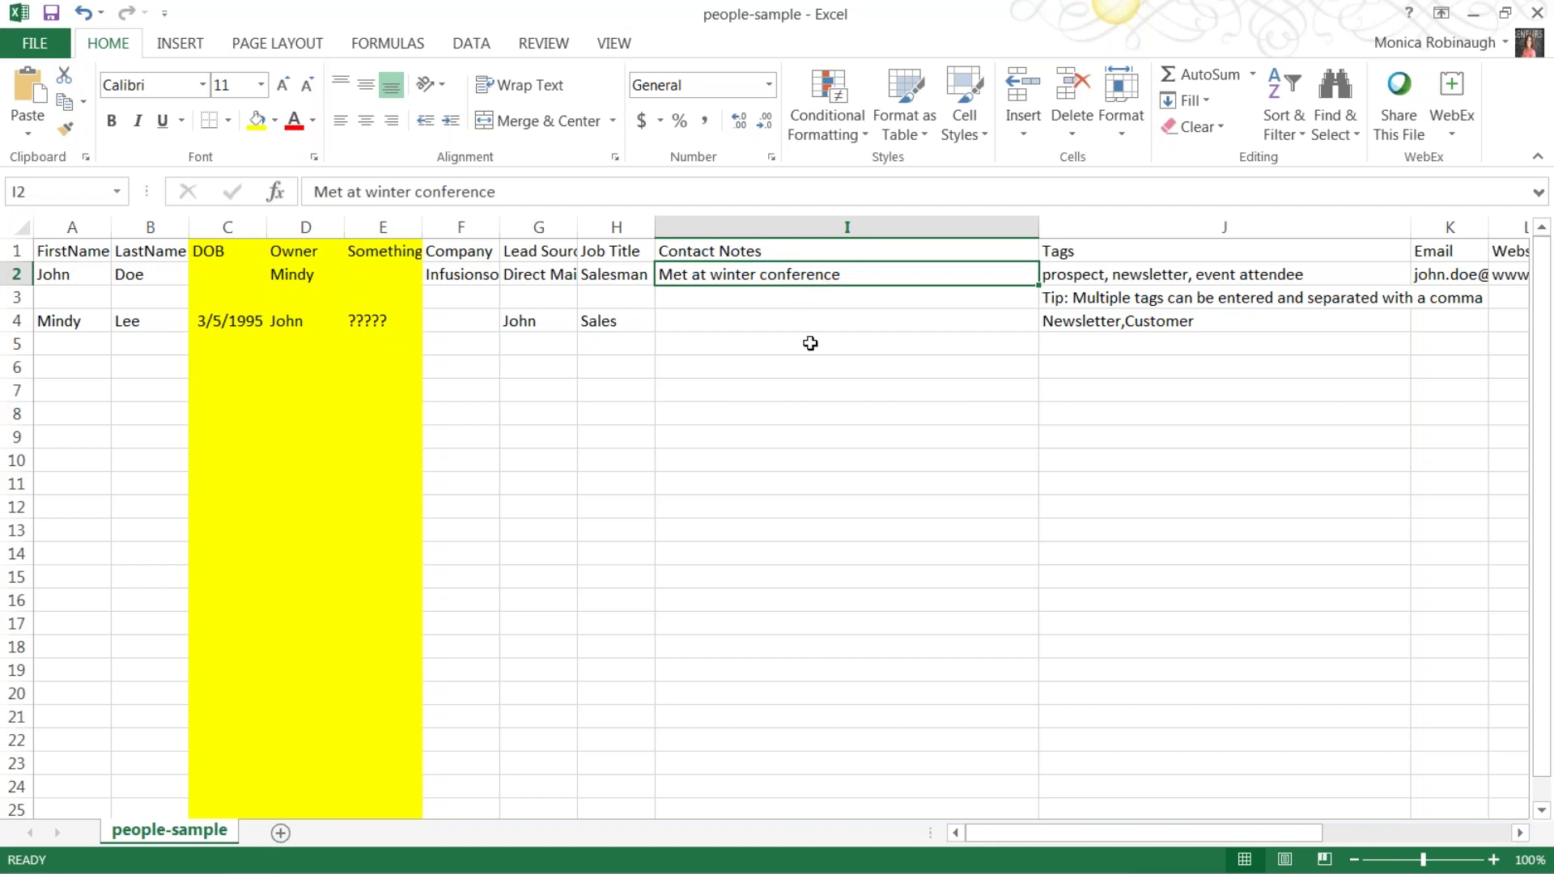
Close Excel without saving, upload people-sample.csv from the Desktop, and continue to Match Fields.
click(1532, 17)
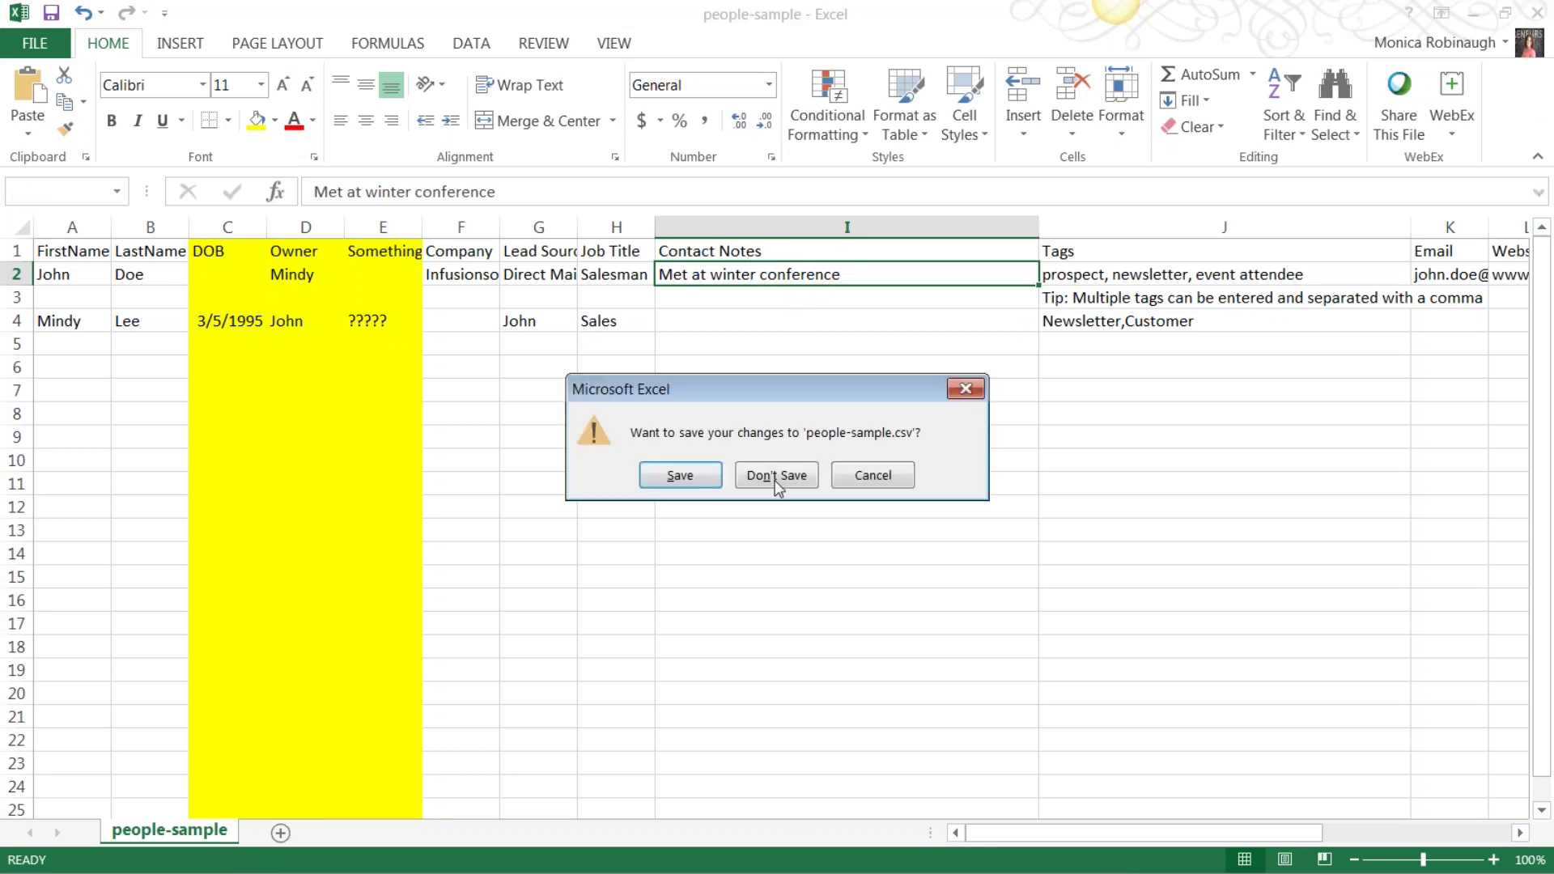
click(774, 477)
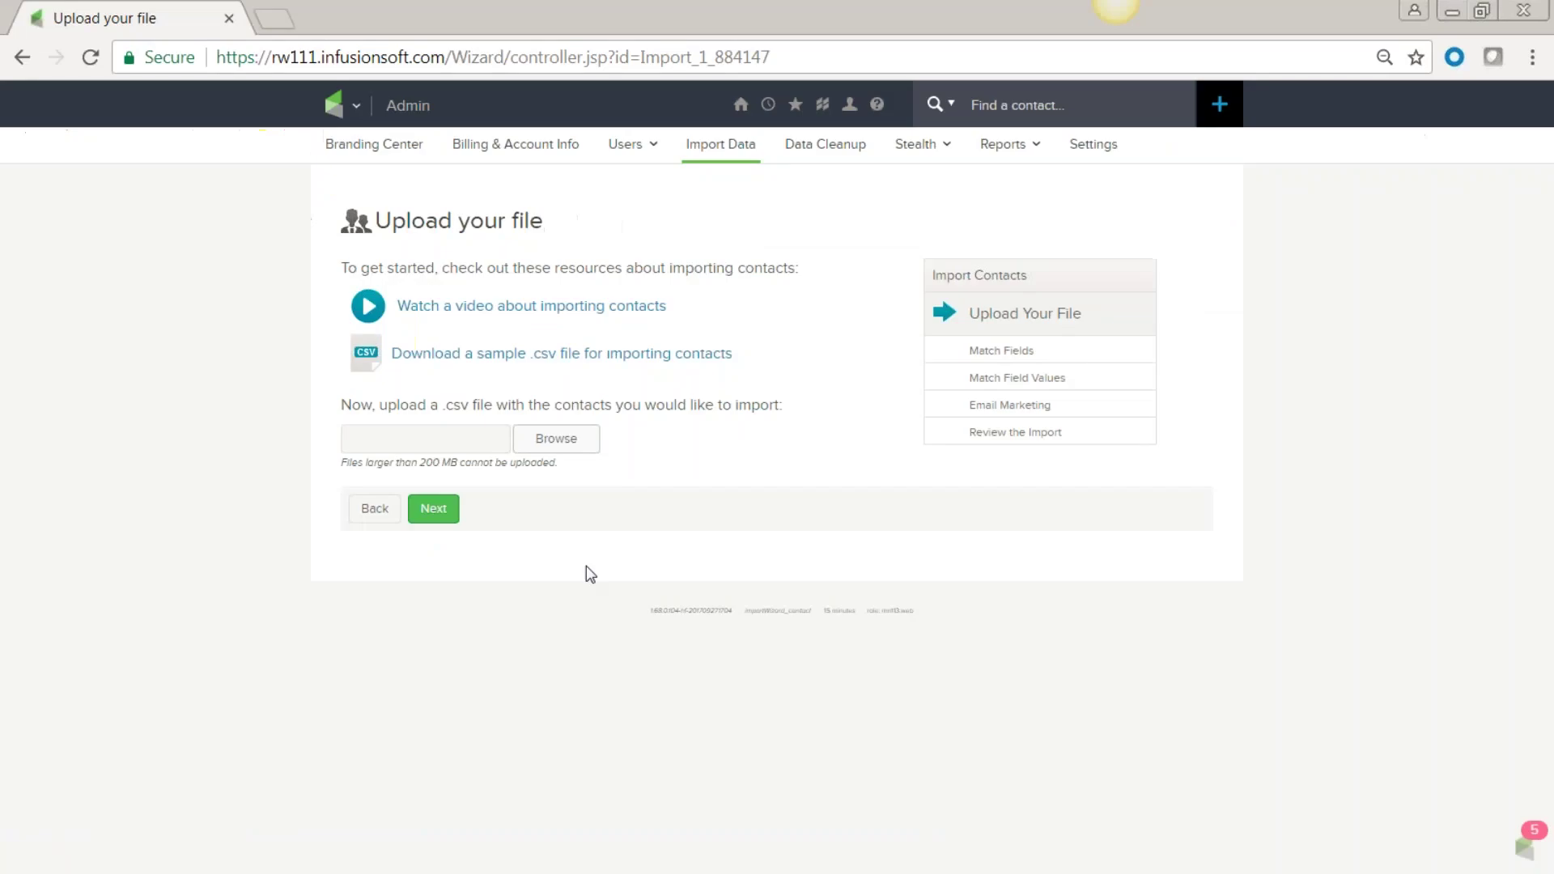
click(556, 447)
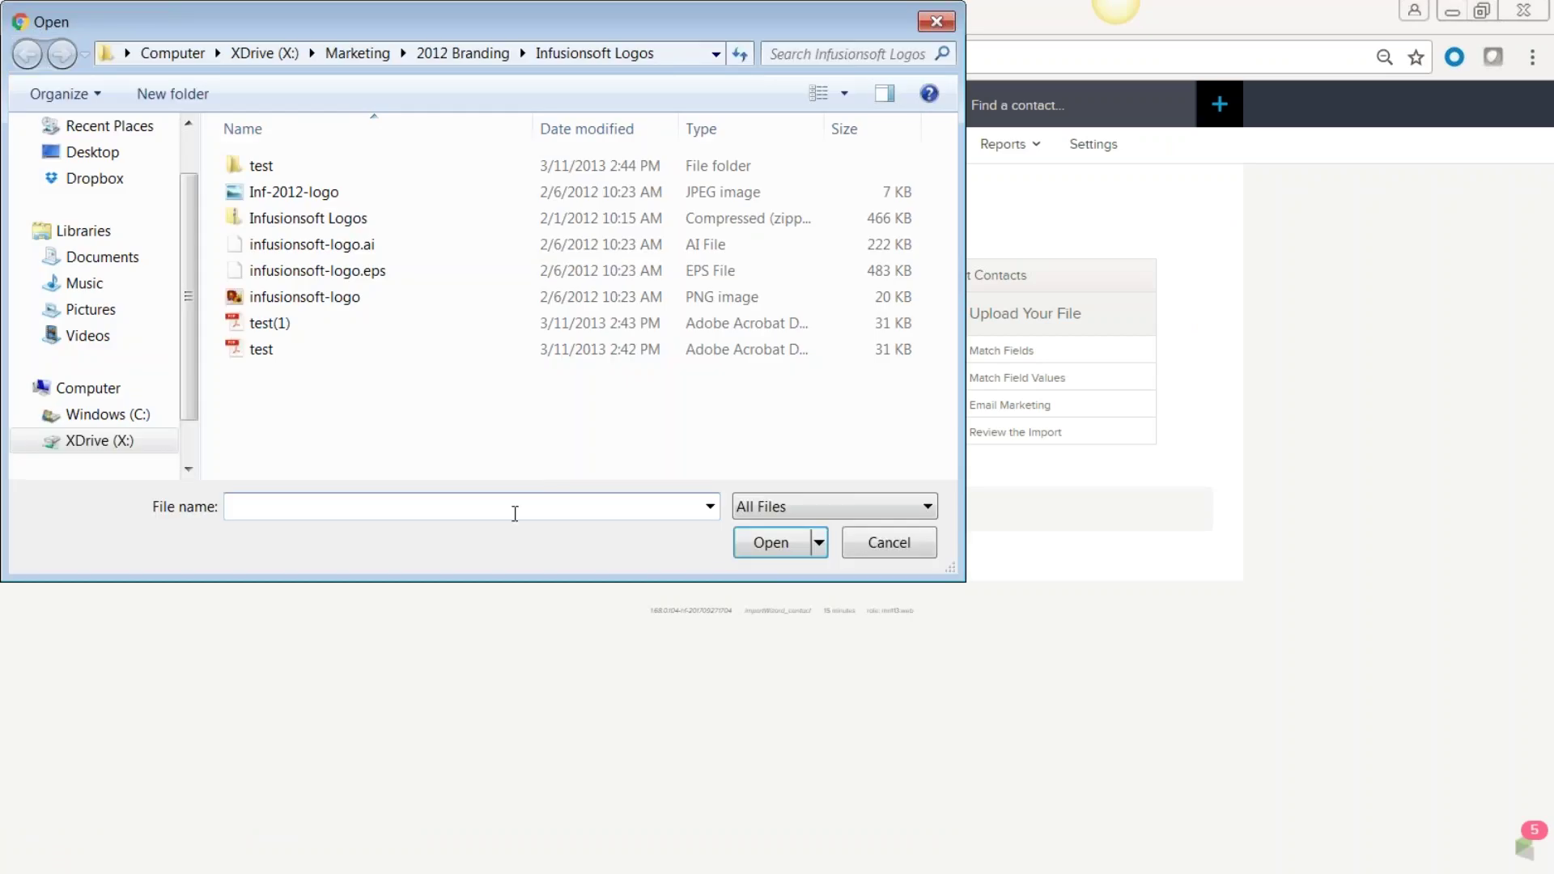
text(people)
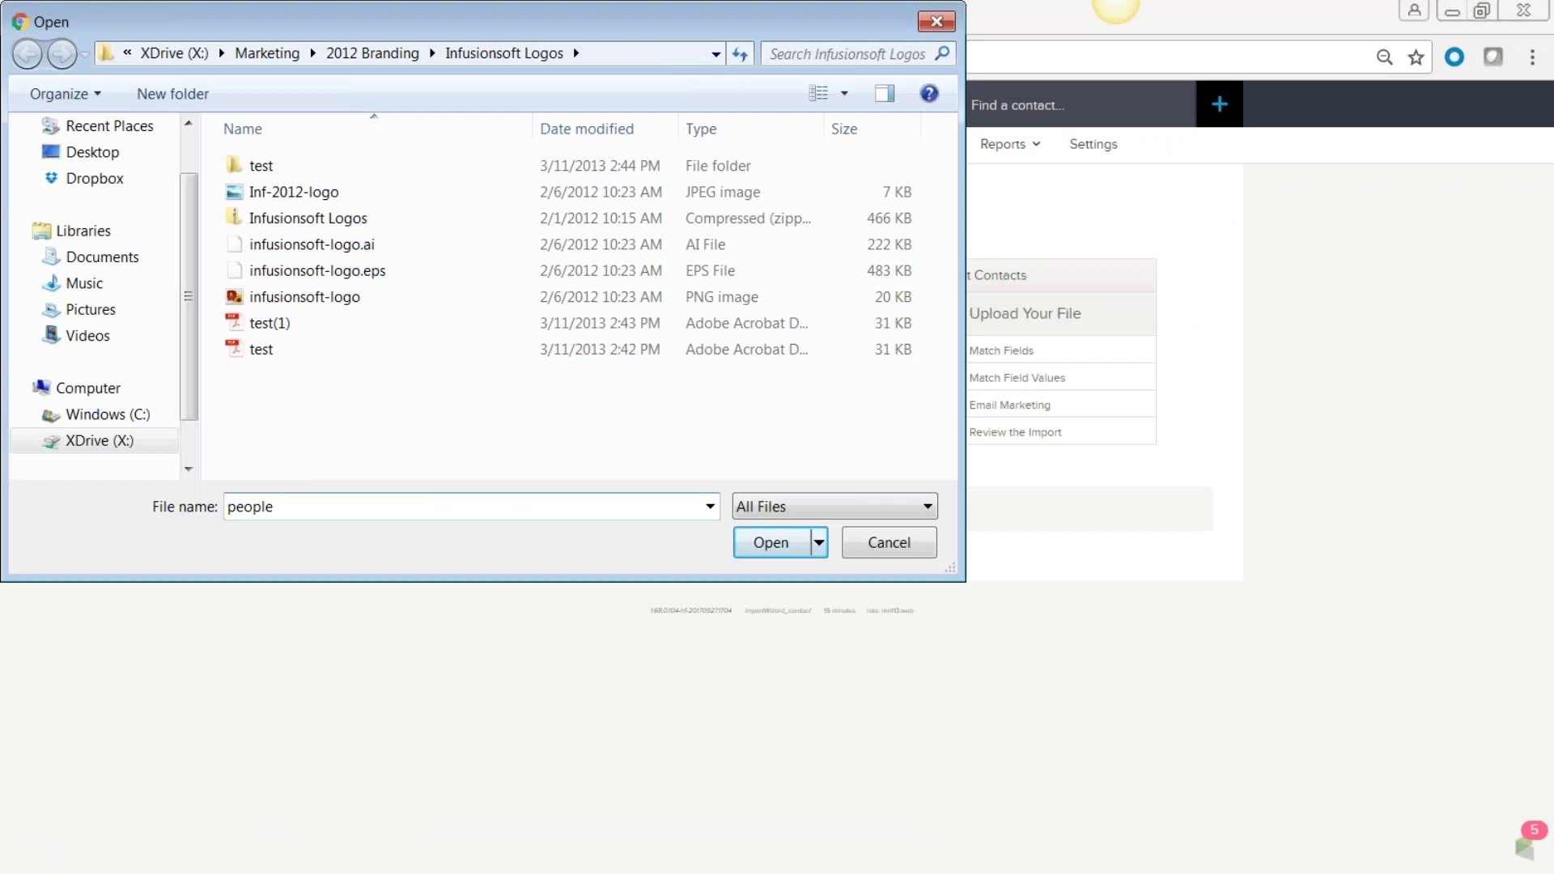
key(BackSpace)
key(BackSpace)
key(BackSpace)
key(BackSpace)
click(77, 152)
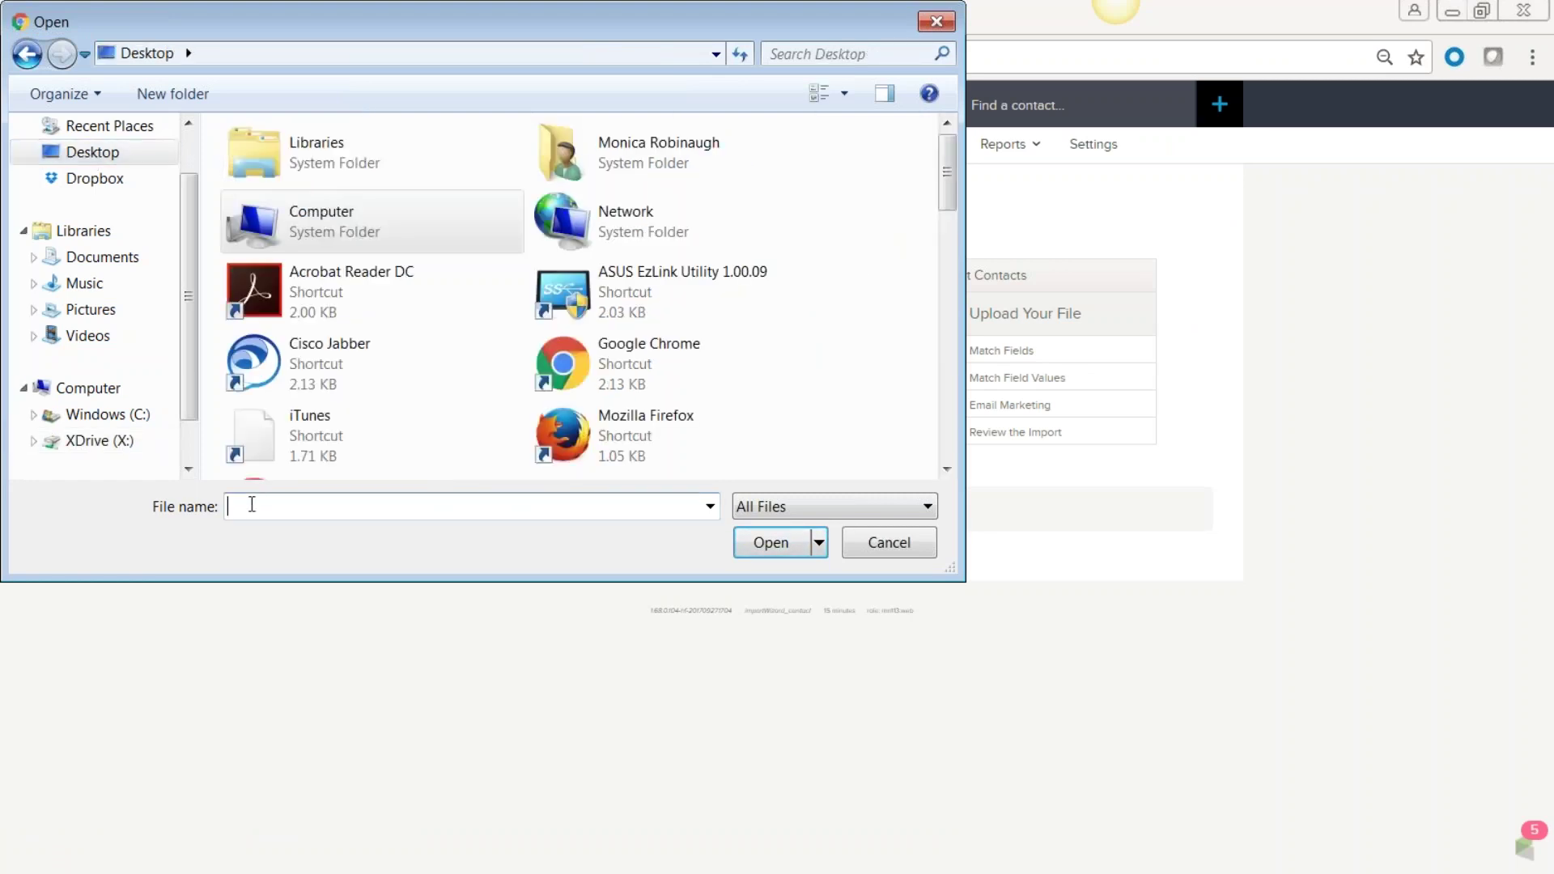
click(252, 504)
text(peo)
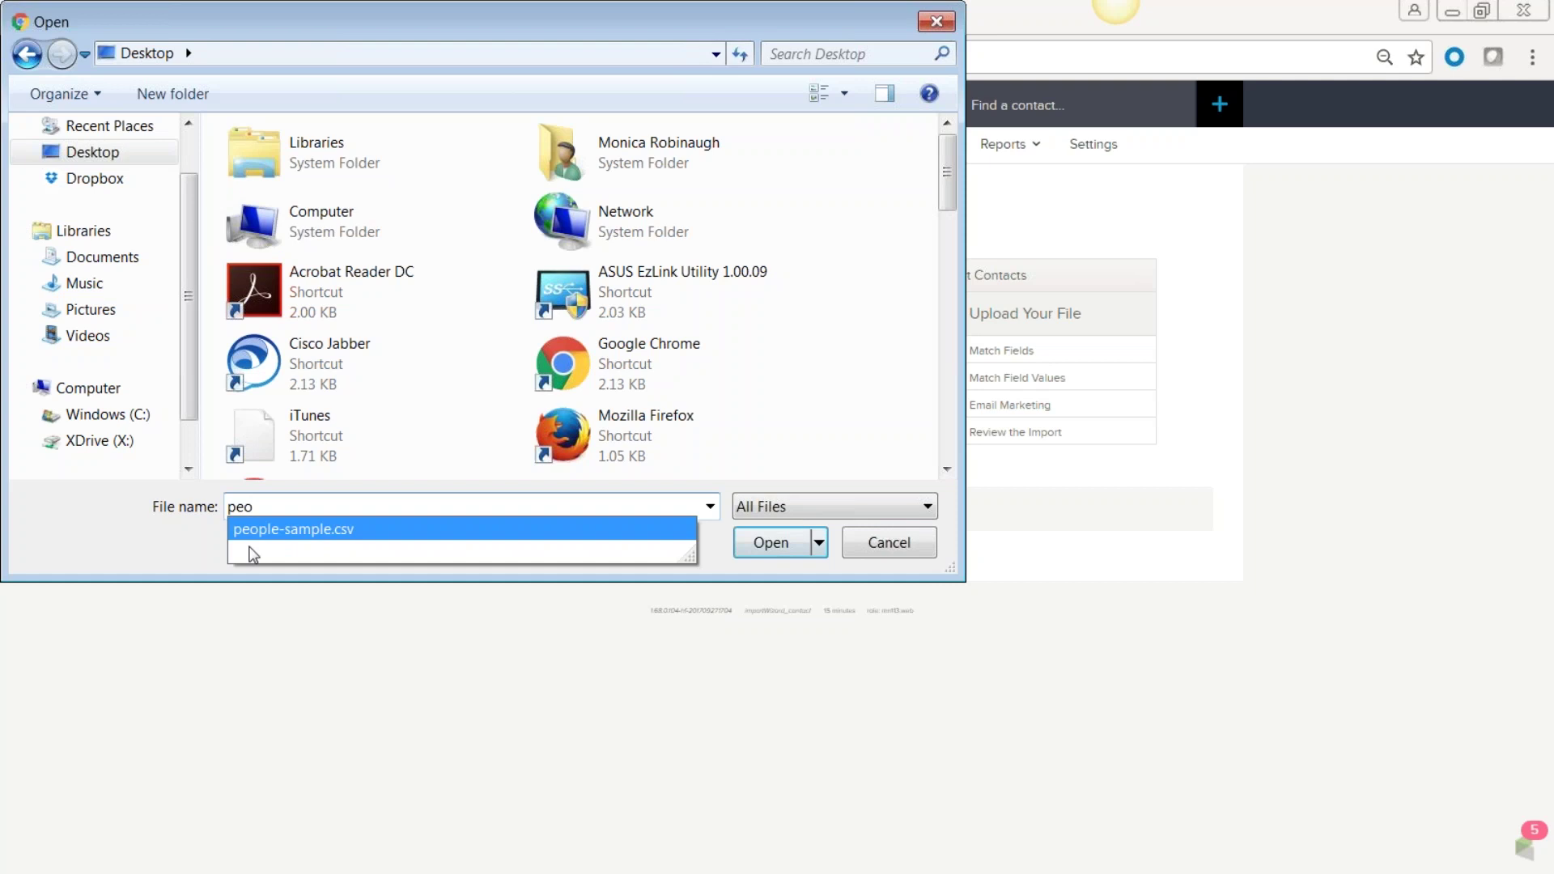
click(256, 530)
click(770, 550)
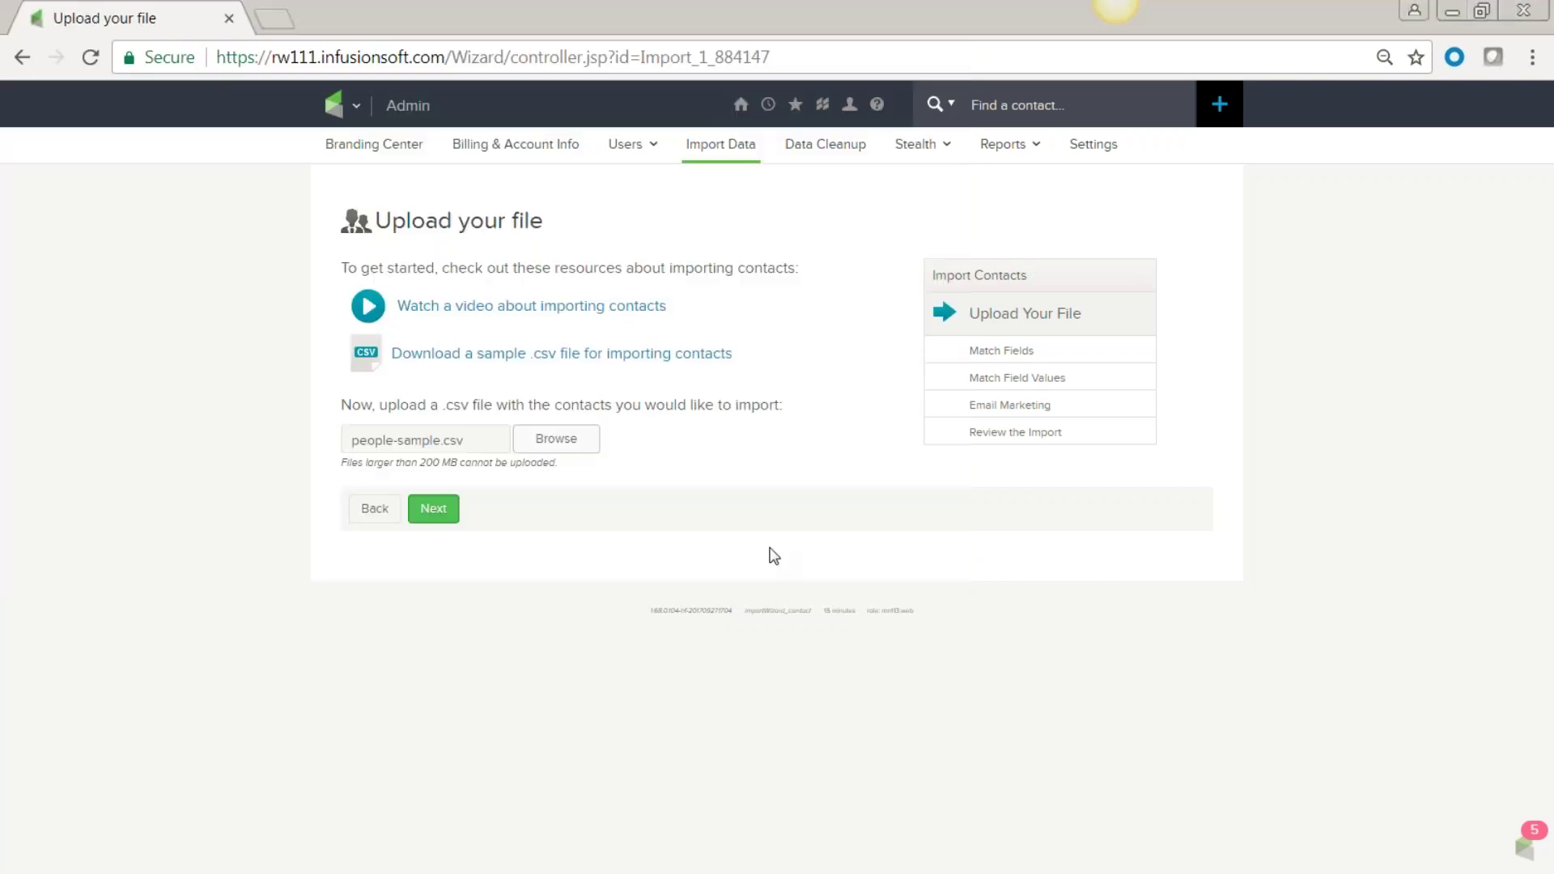
click(441, 514)
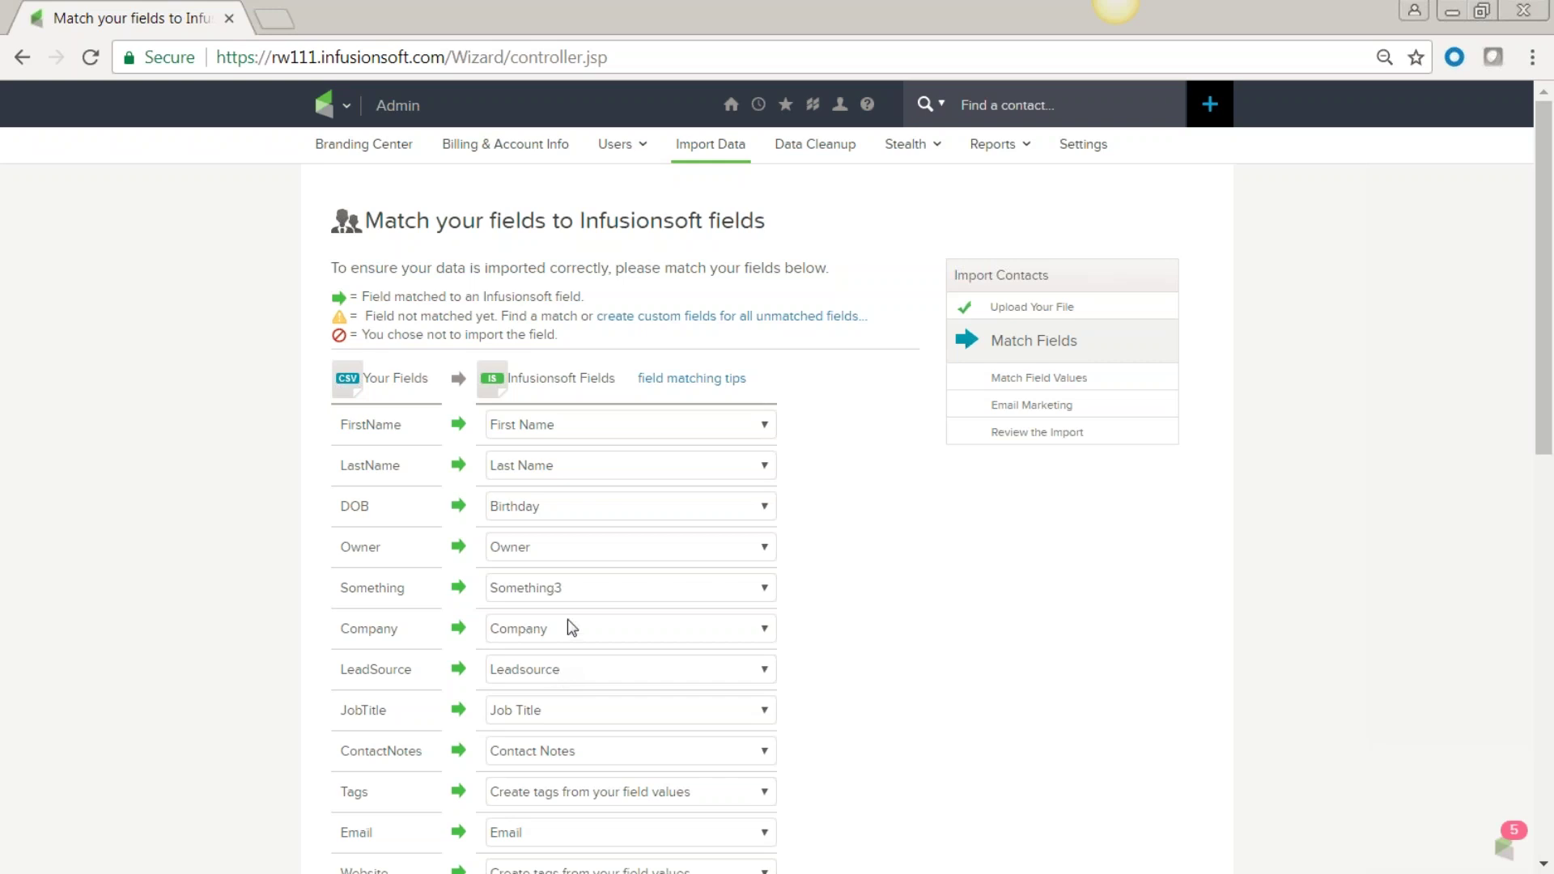
Remove the field matches for the DOB, Owner and Something columns.
scroll(761, 583, down, 2)
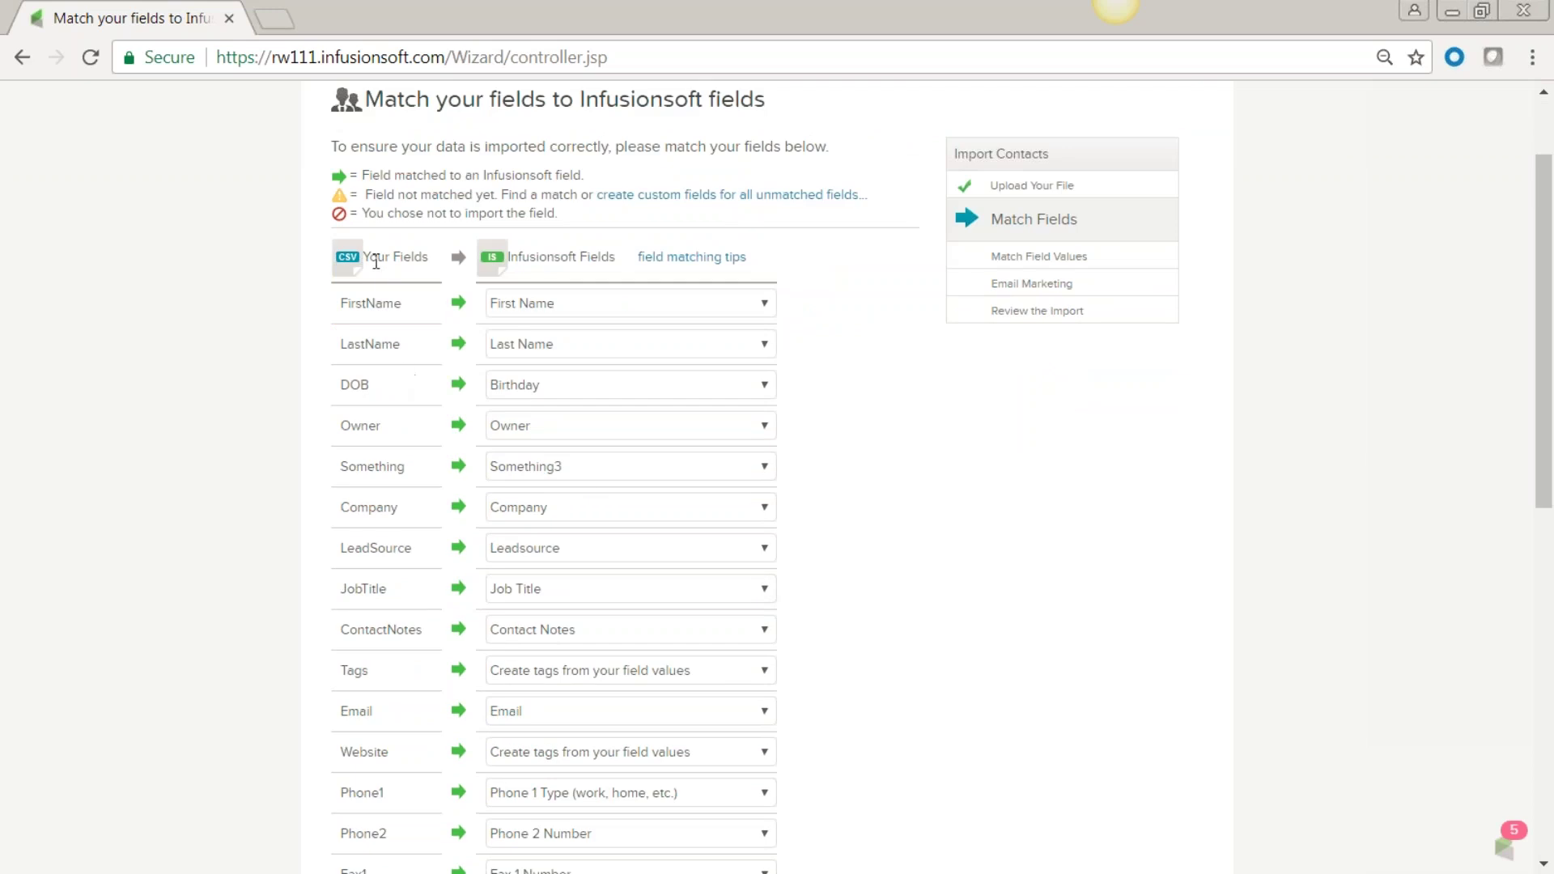
drag(373, 395, 337, 392)
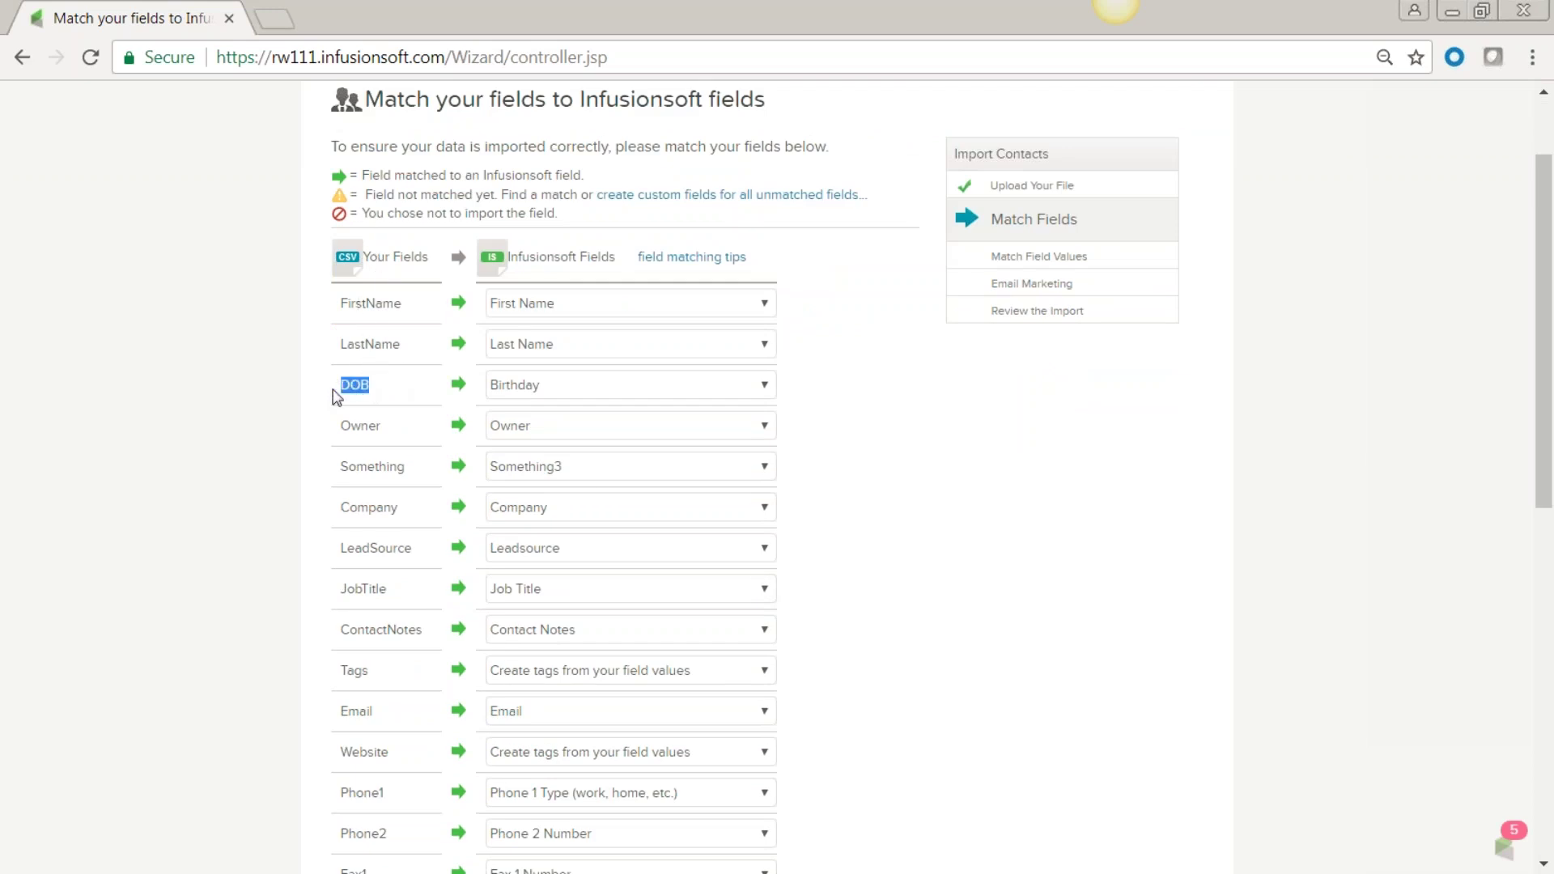
click(771, 392)
scroll(769, 457, up, 10)
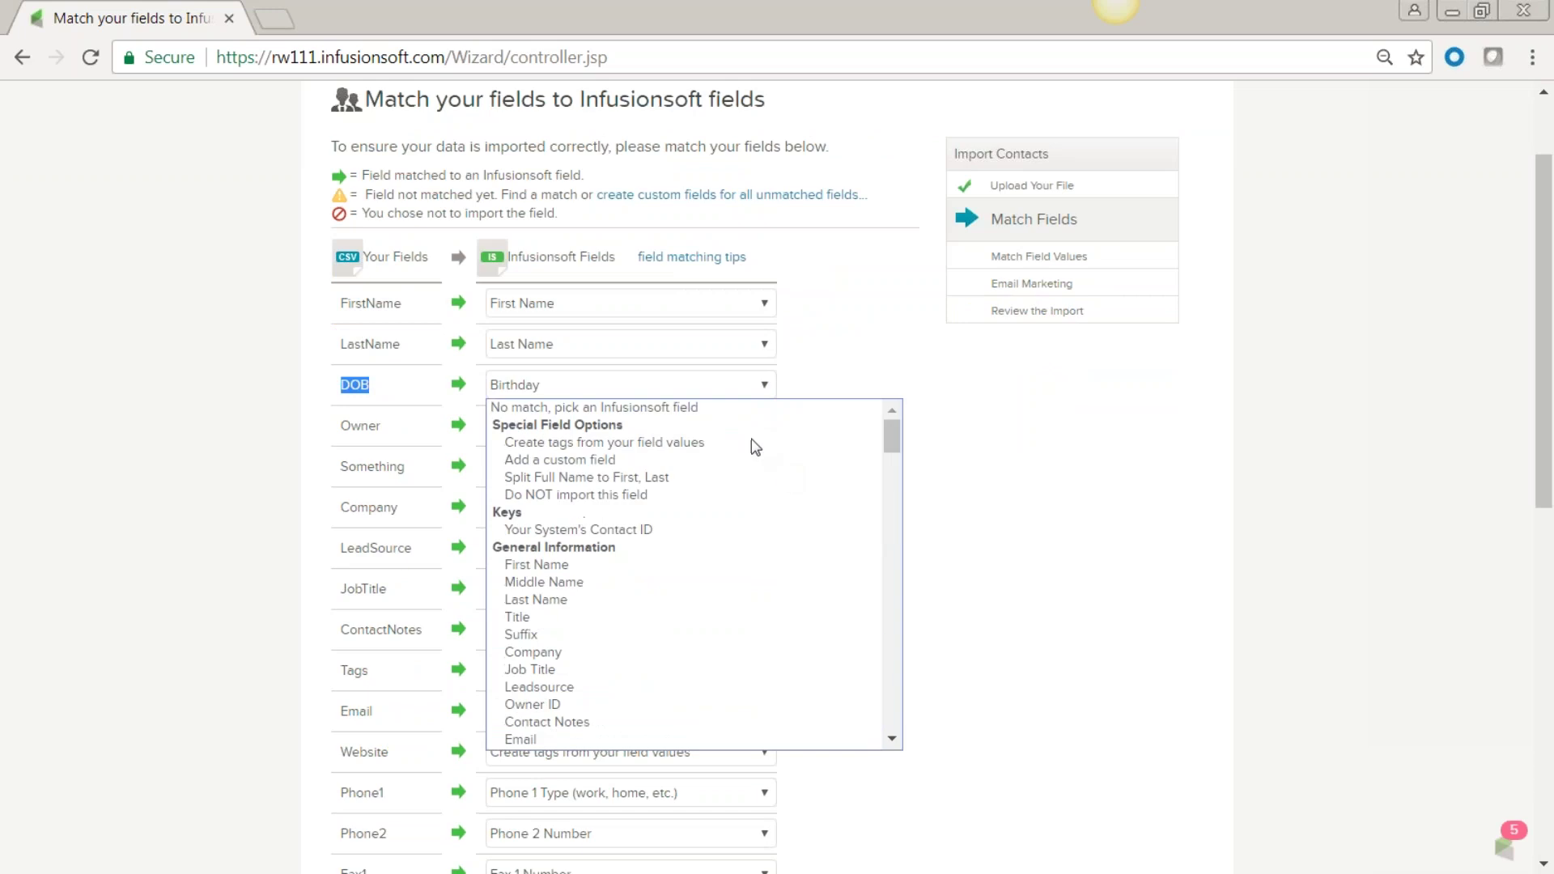
click(678, 408)
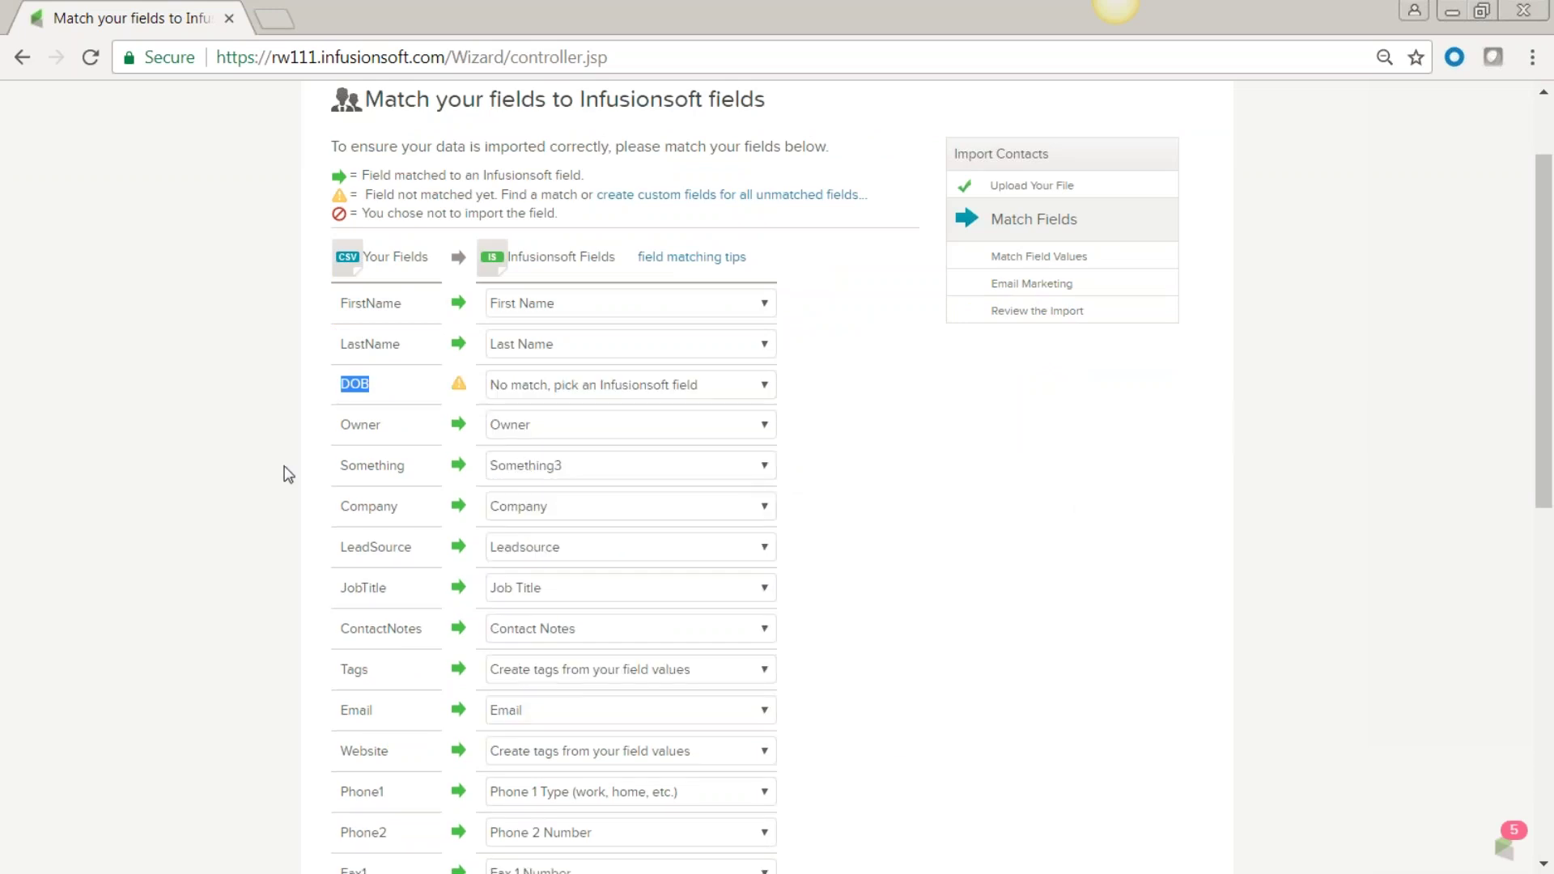
click(766, 426)
scroll(786, 574, up, 10)
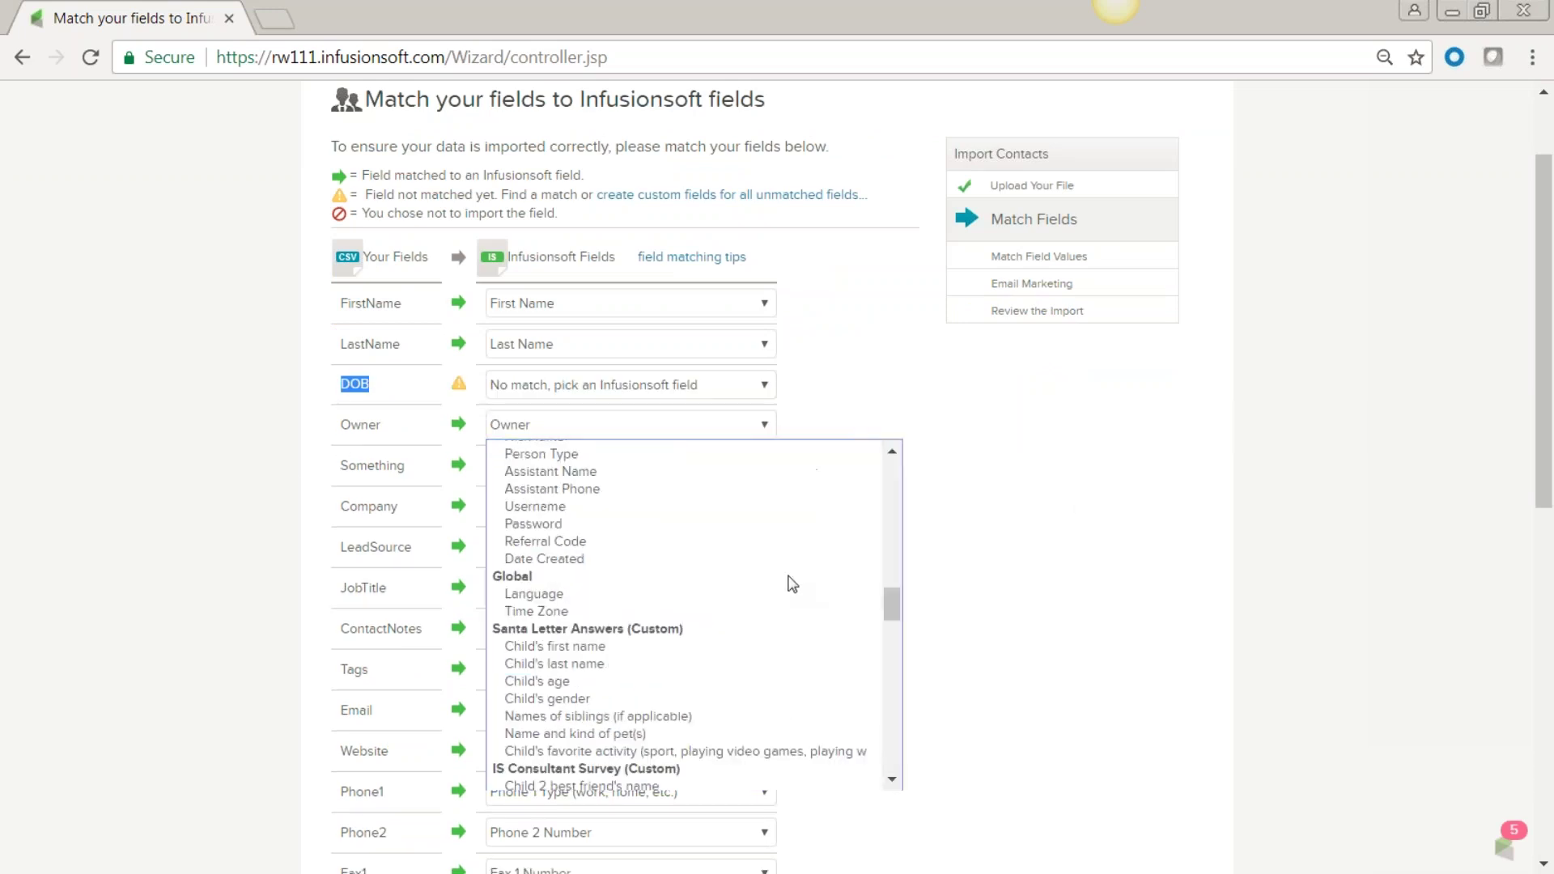
click(701, 448)
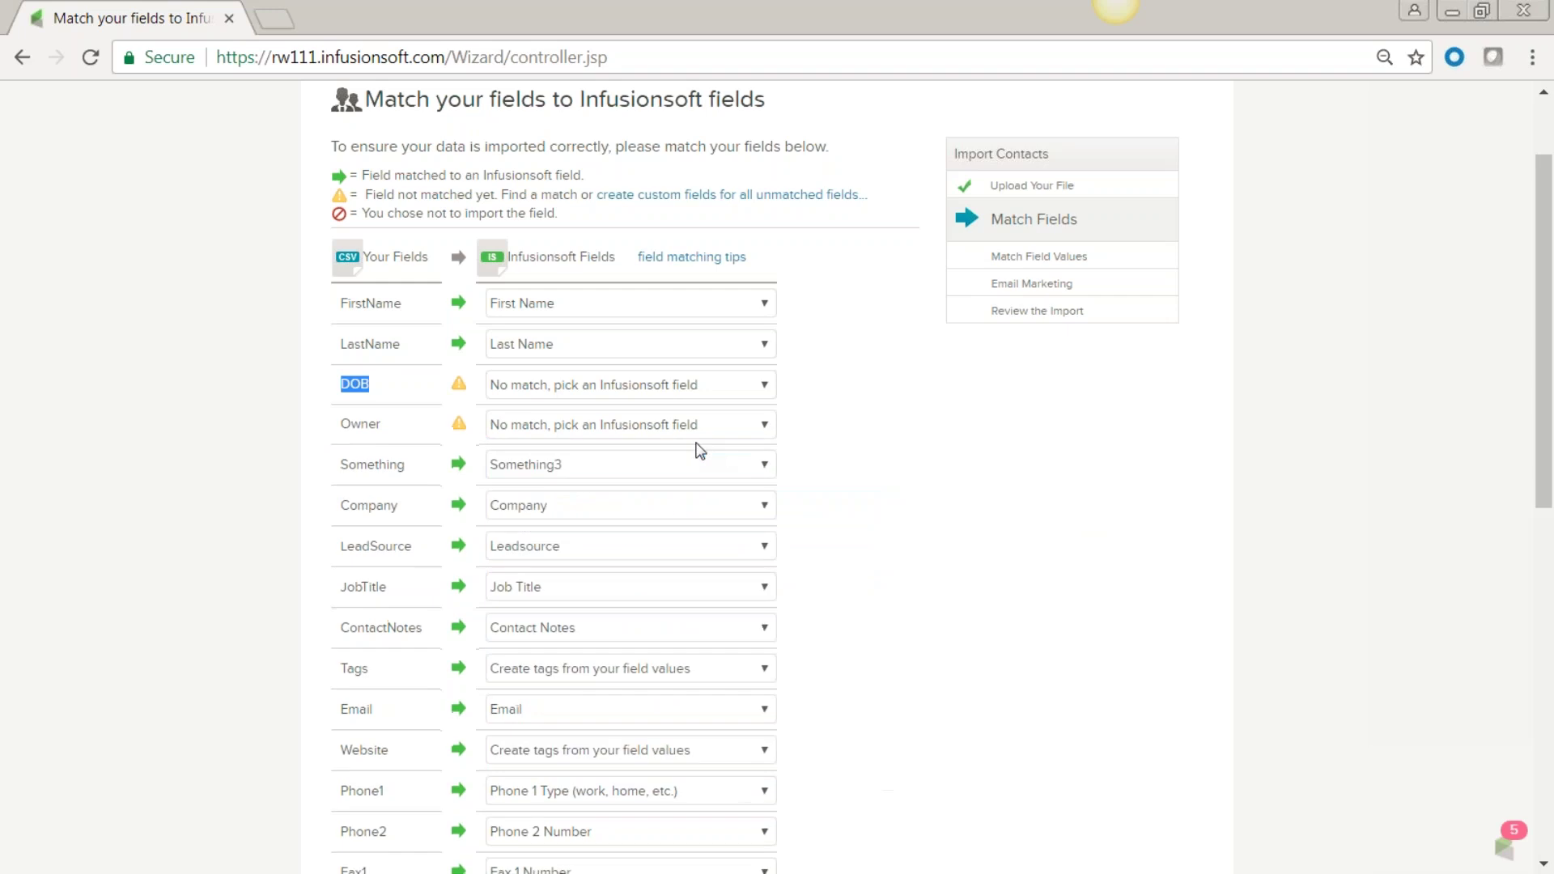
click(769, 464)
scroll(777, 566, up, 10)
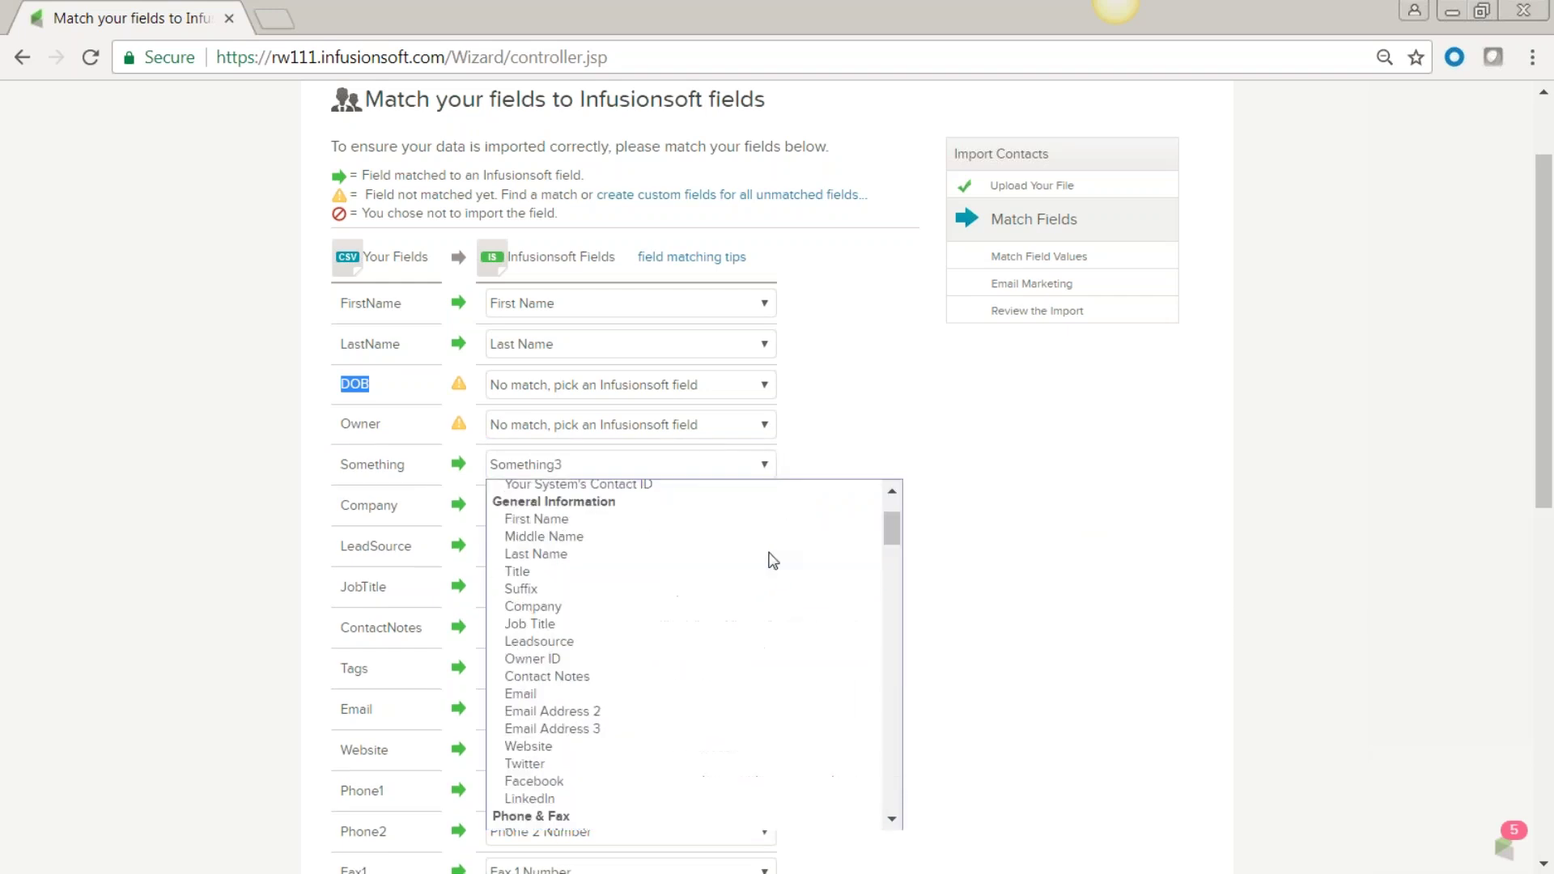
click(692, 488)
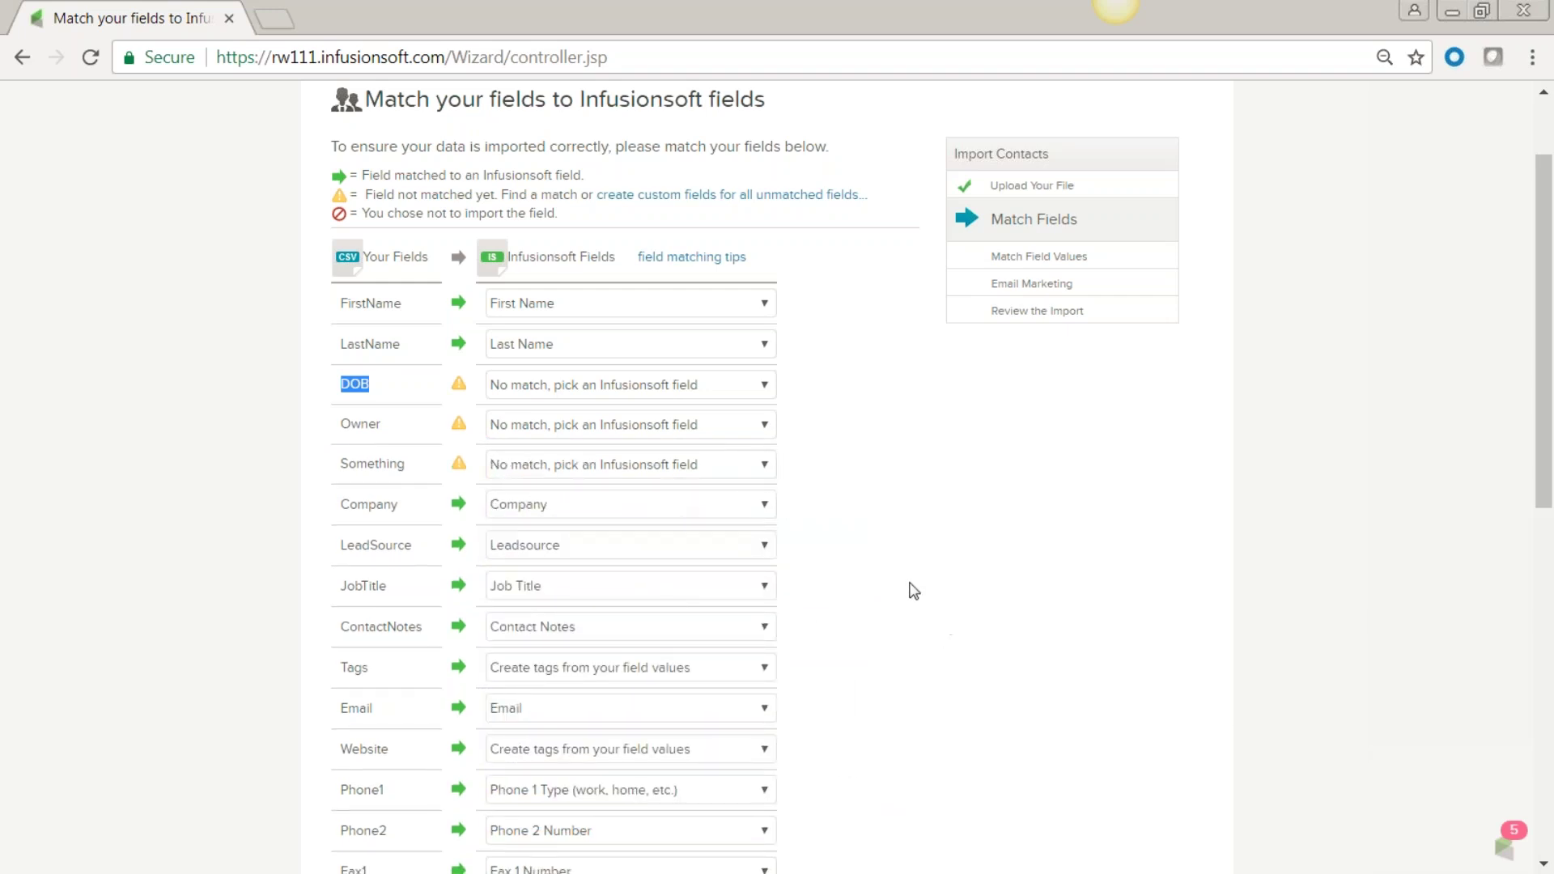
click(392, 347)
Set the Tags column to No match as well.
drag(391, 425, 353, 427)
drag(413, 468, 337, 468)
scroll(333, 583, down, 3)
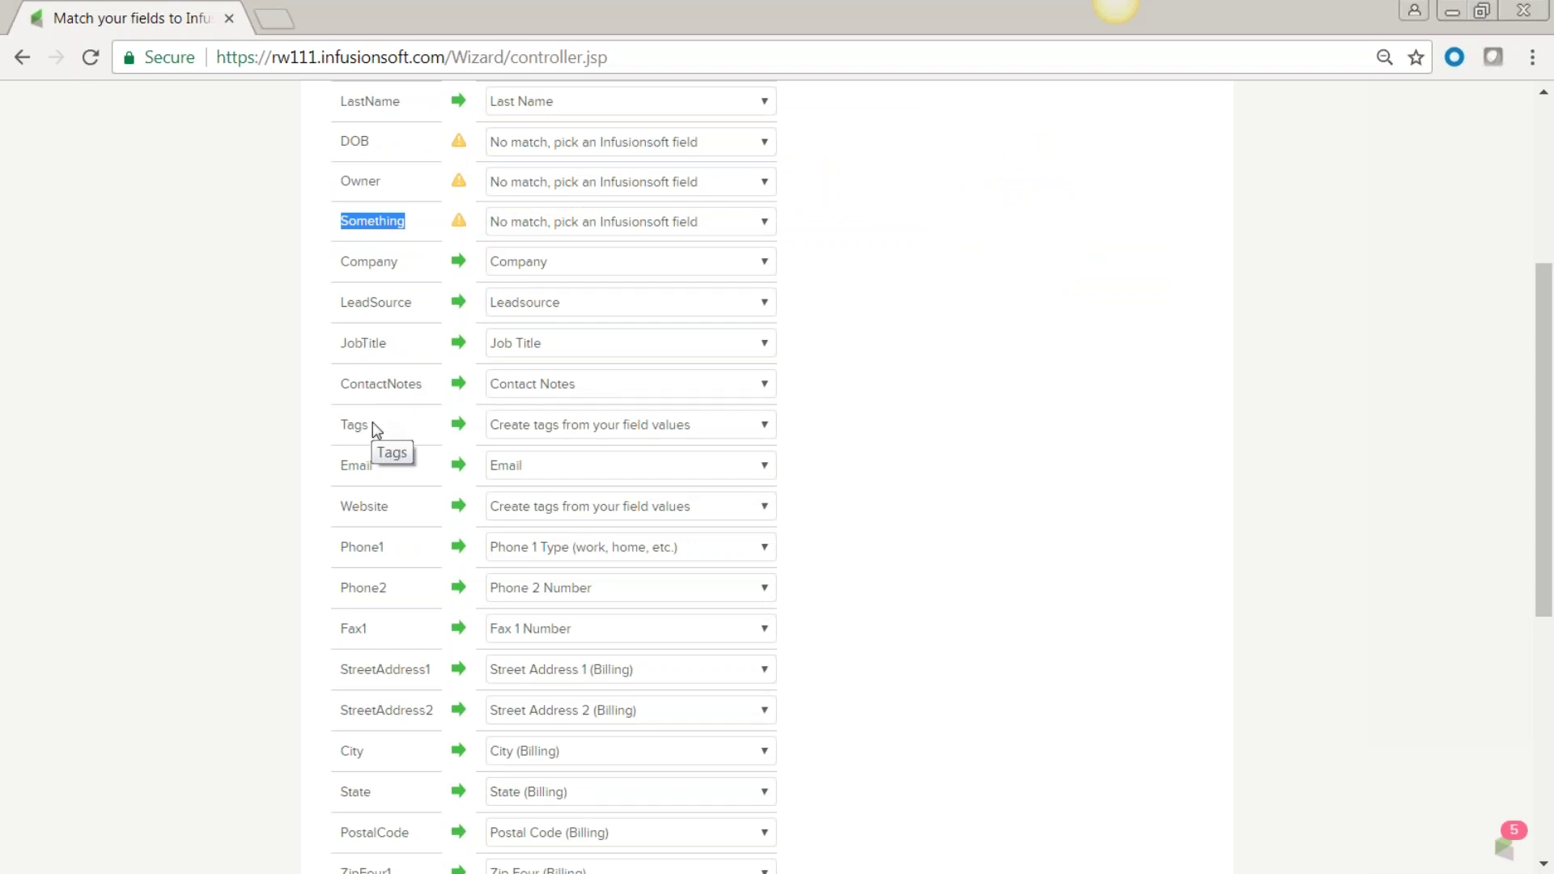
click(770, 434)
click(668, 448)
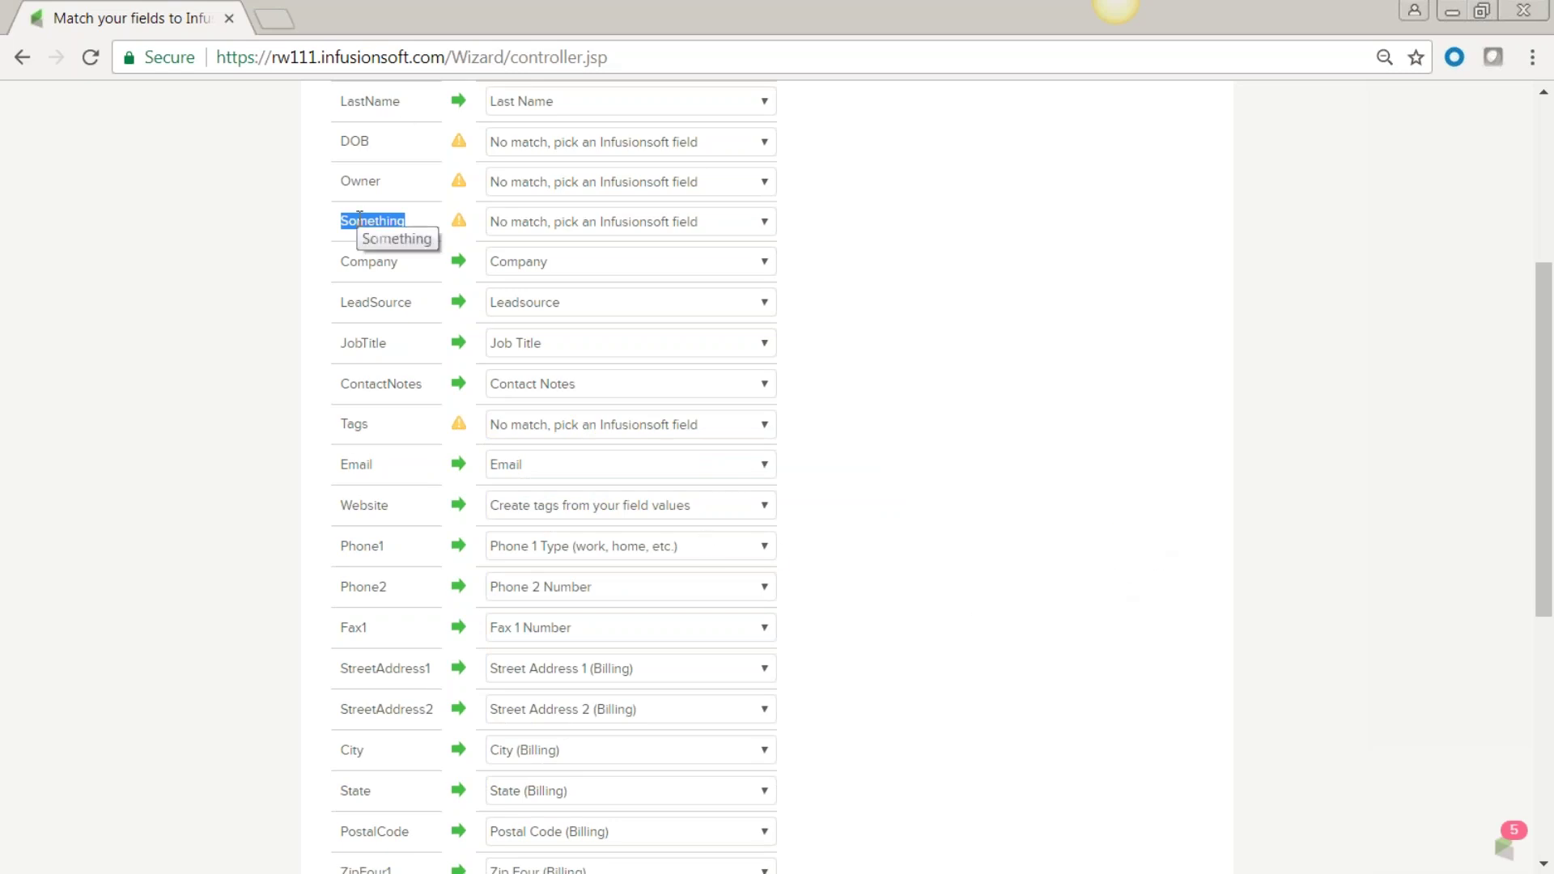
scroll(940, 541, up, 3)
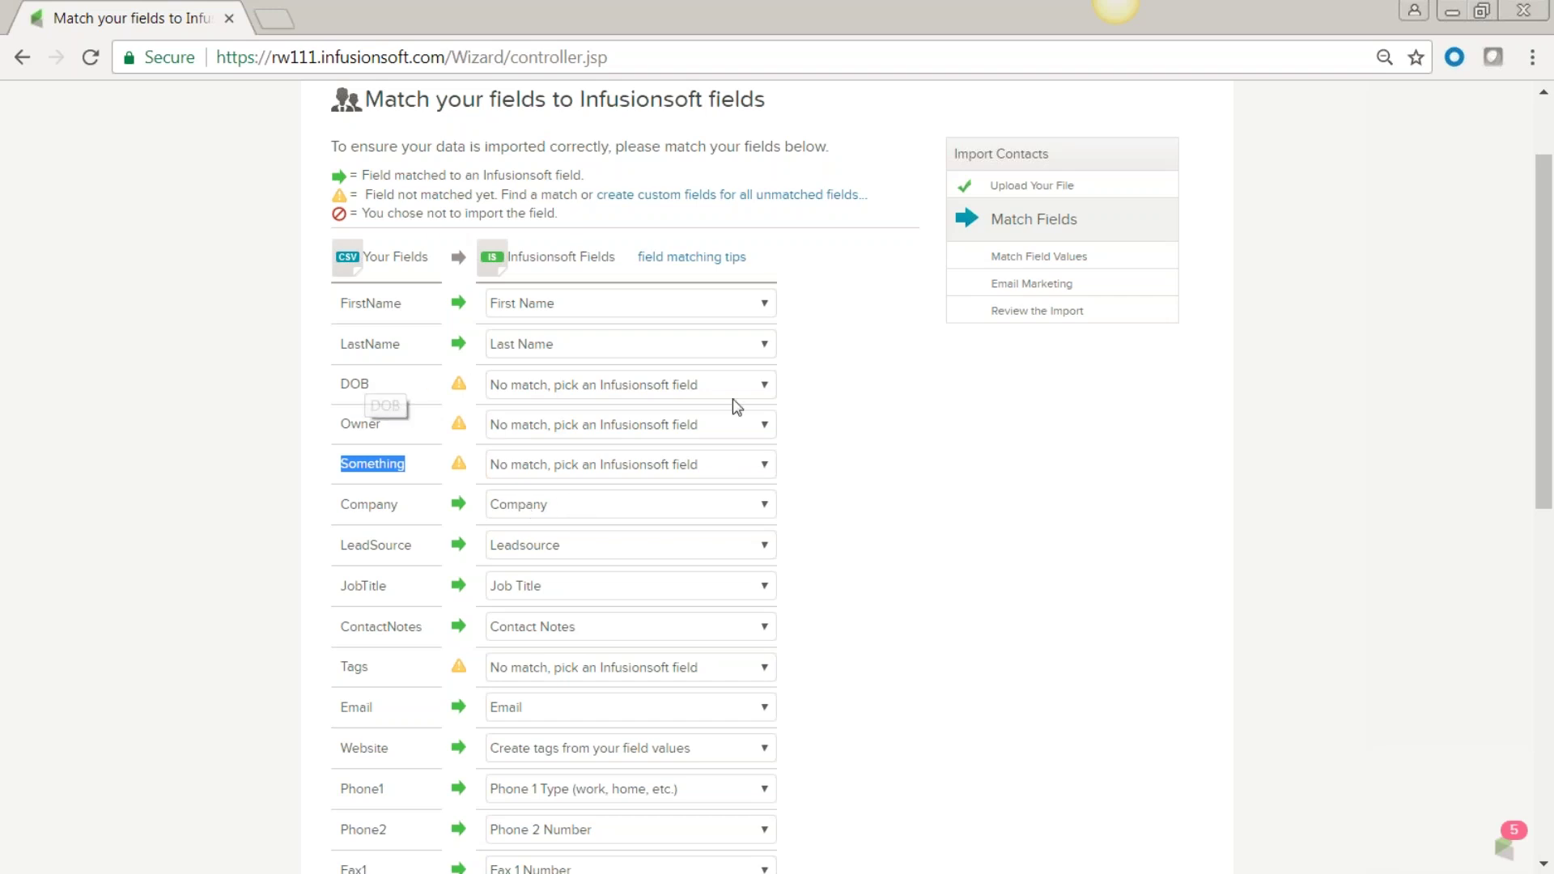
Match the DOB column to the Birthday field.
click(763, 385)
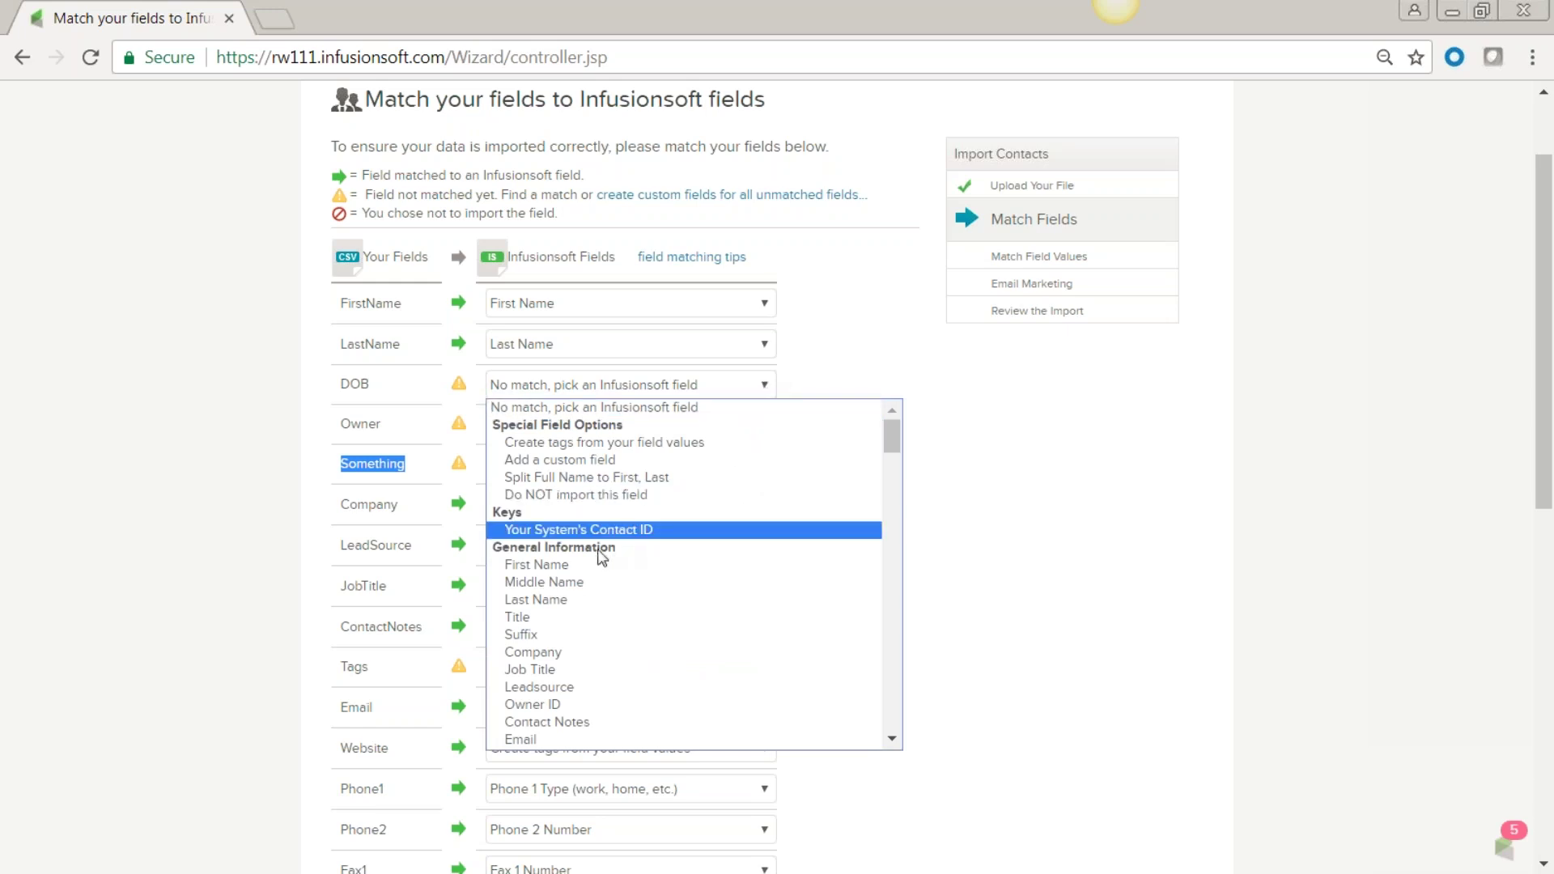
scroll(586, 559, down, 6)
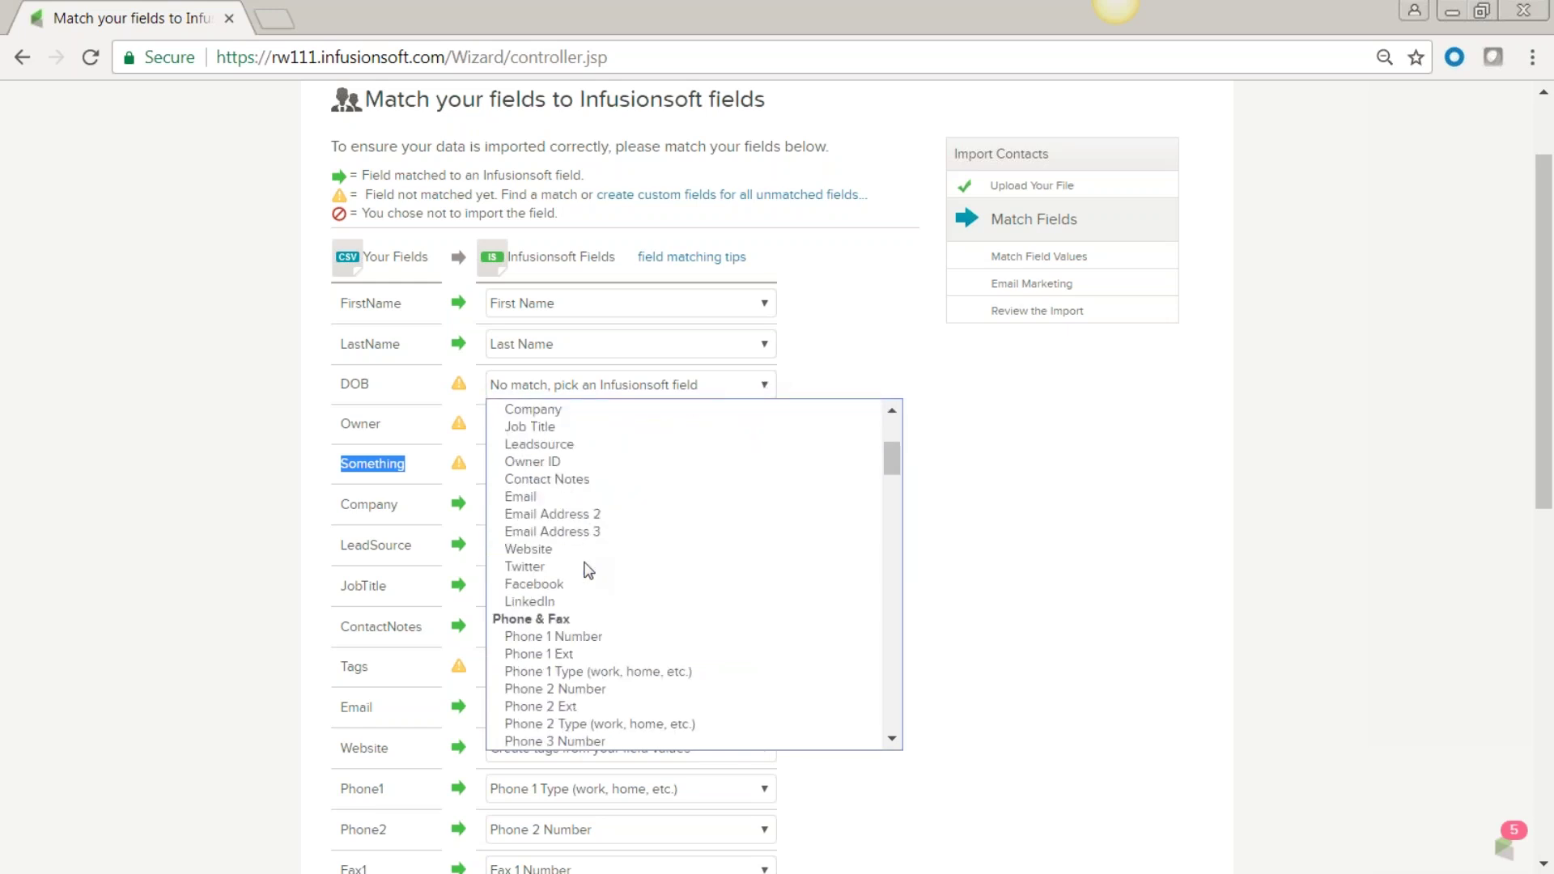
scroll(587, 566, down, 3)
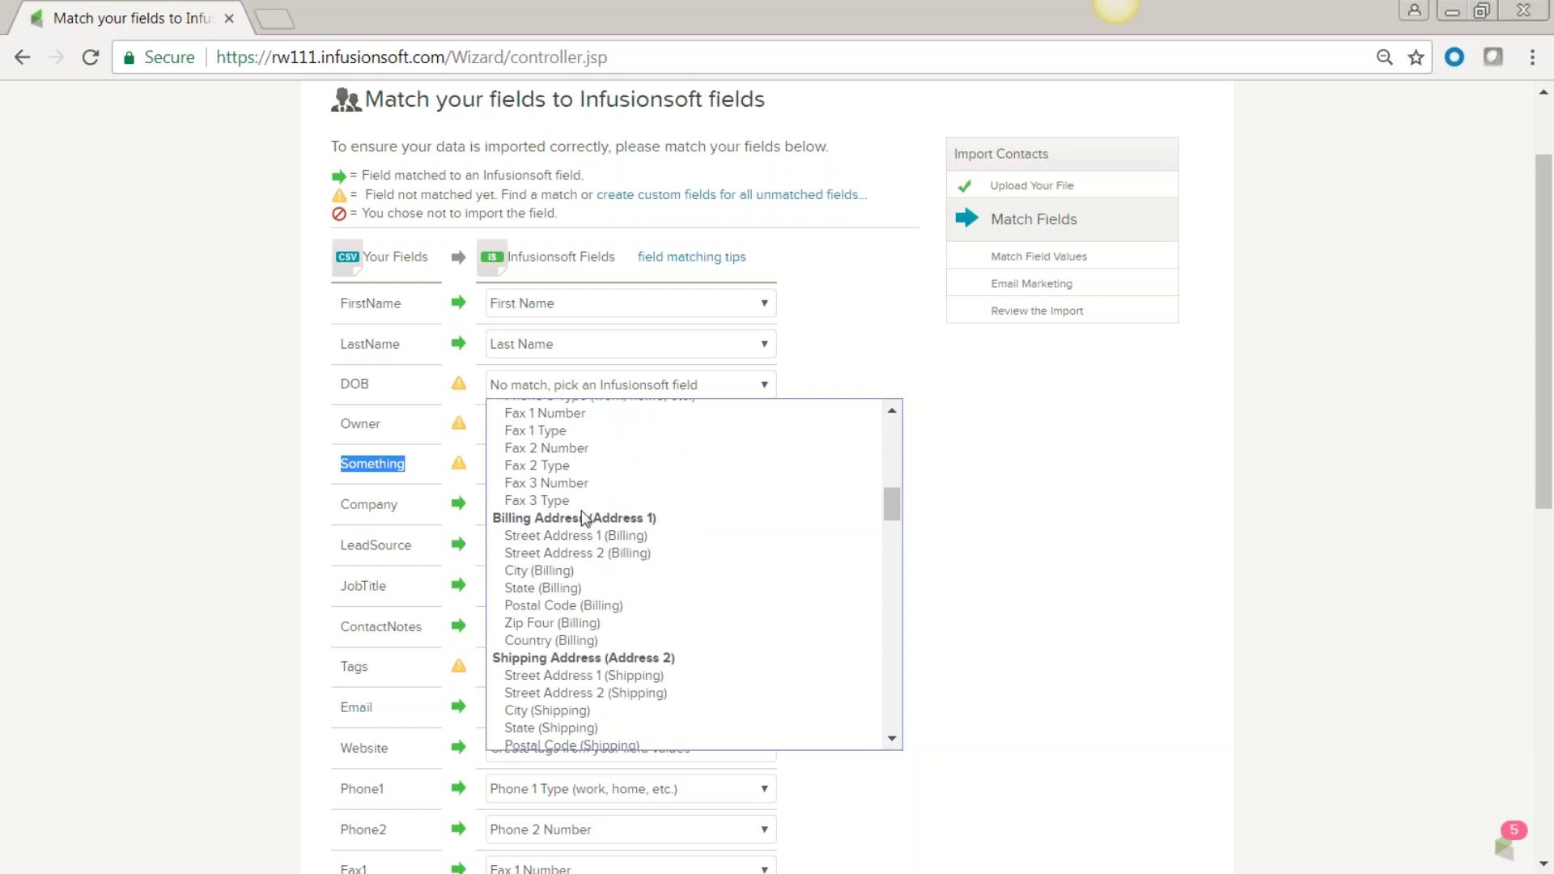
scroll(589, 640, down, 3)
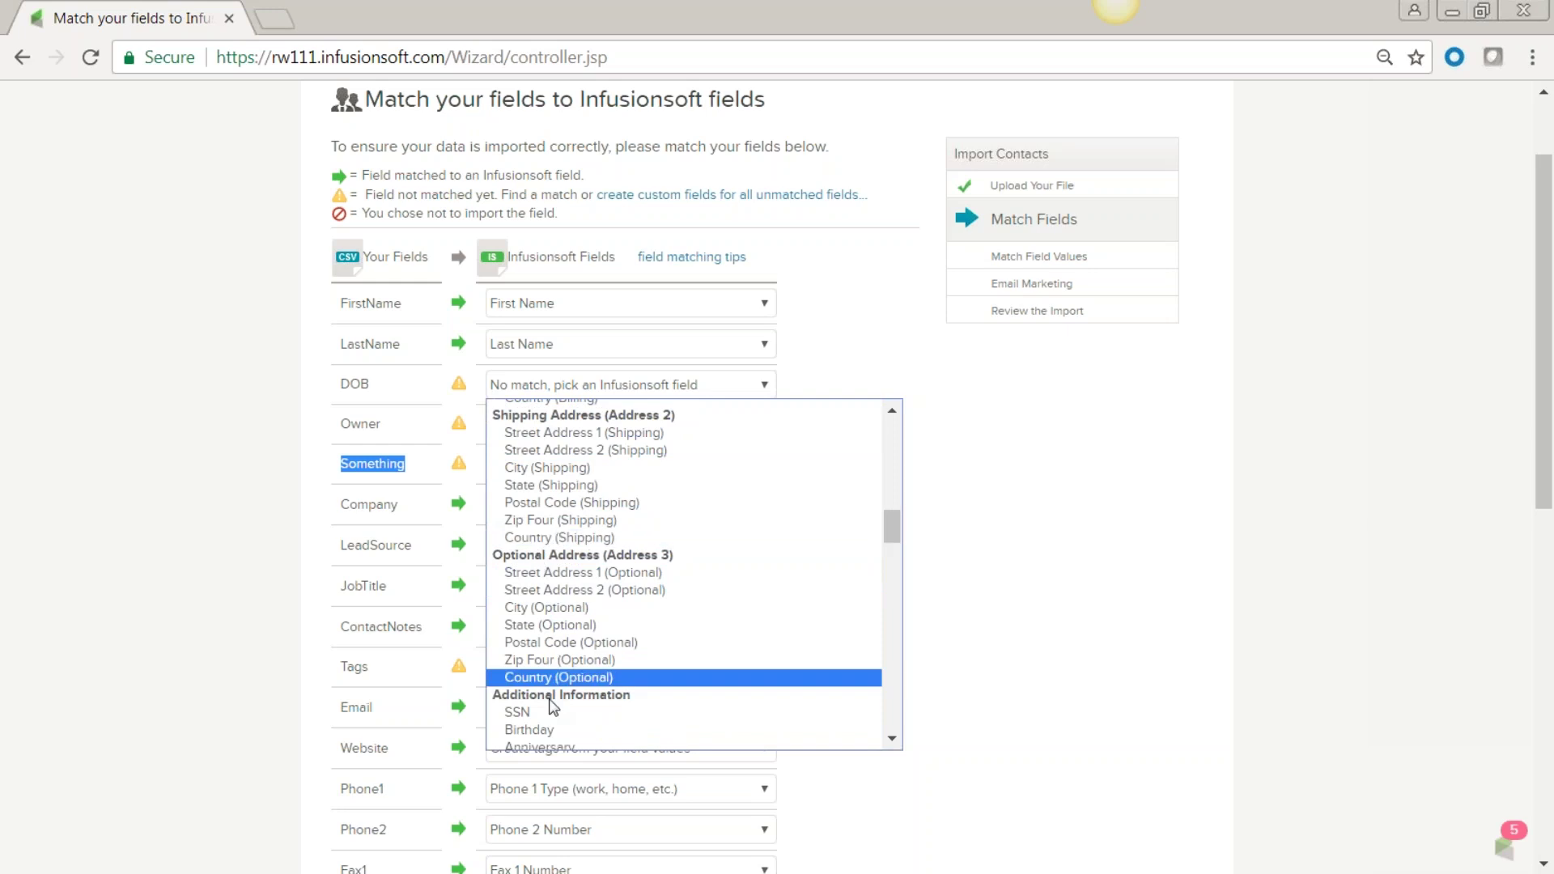
scroll(553, 701, down, 3)
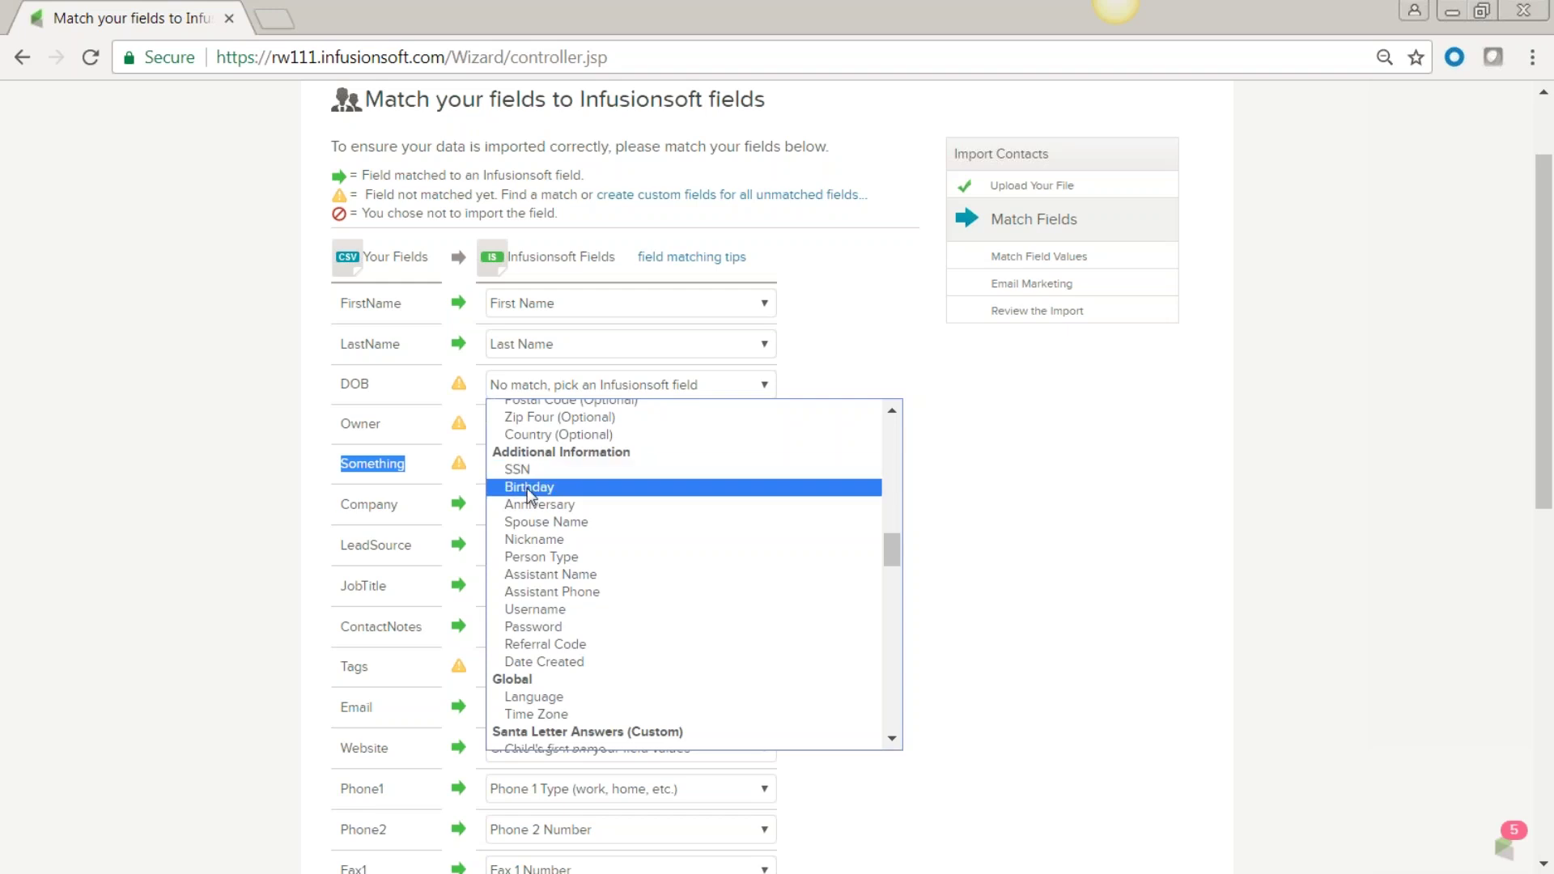
click(531, 489)
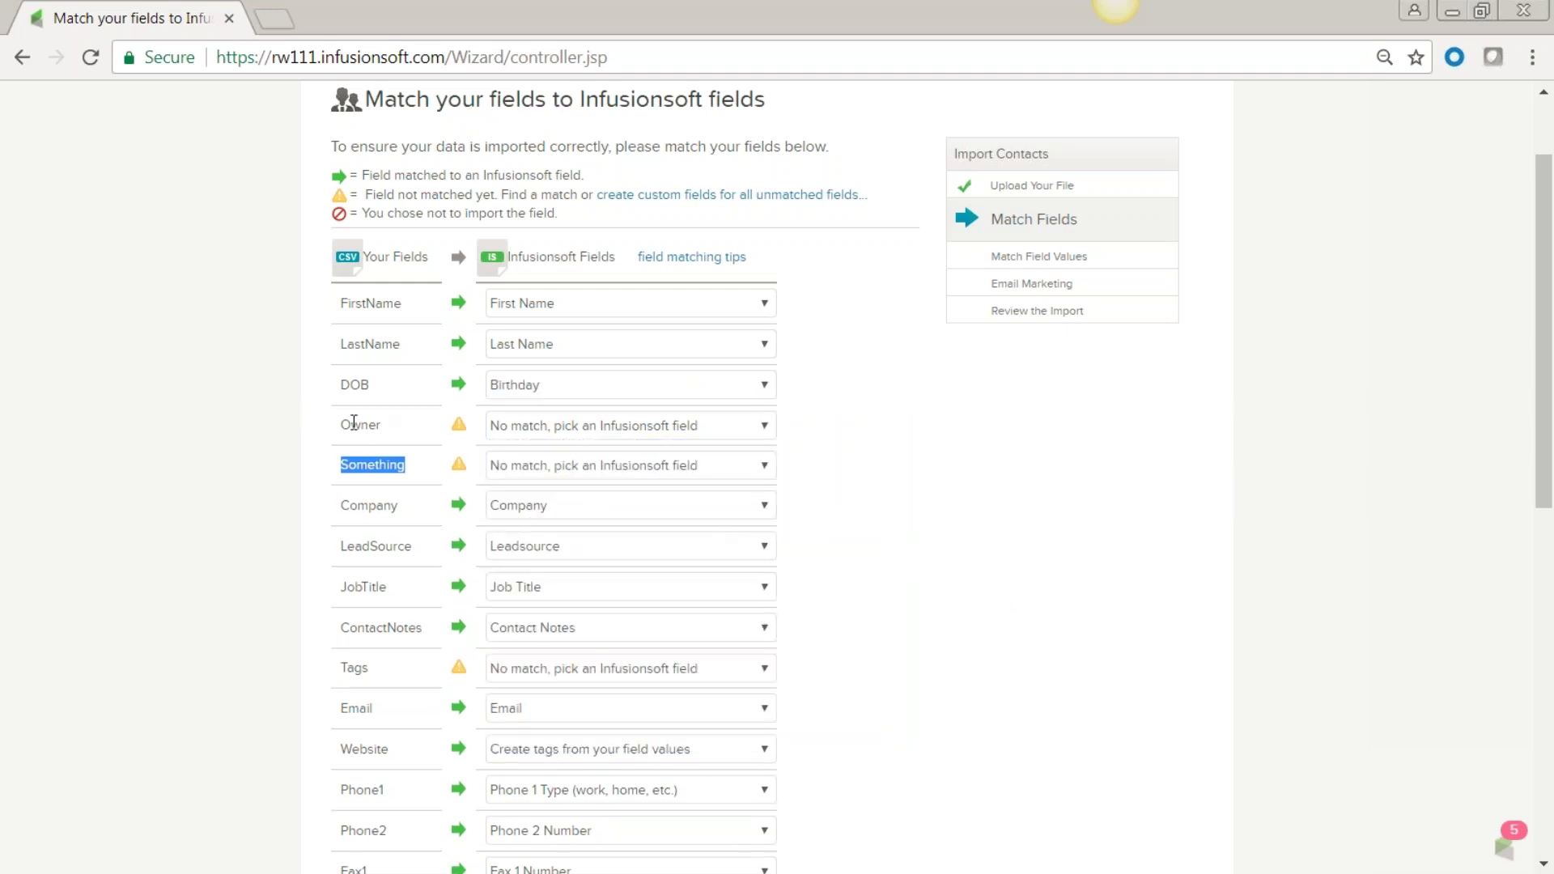
Set the Owner column to 'Do NOT import this field'.
click(766, 429)
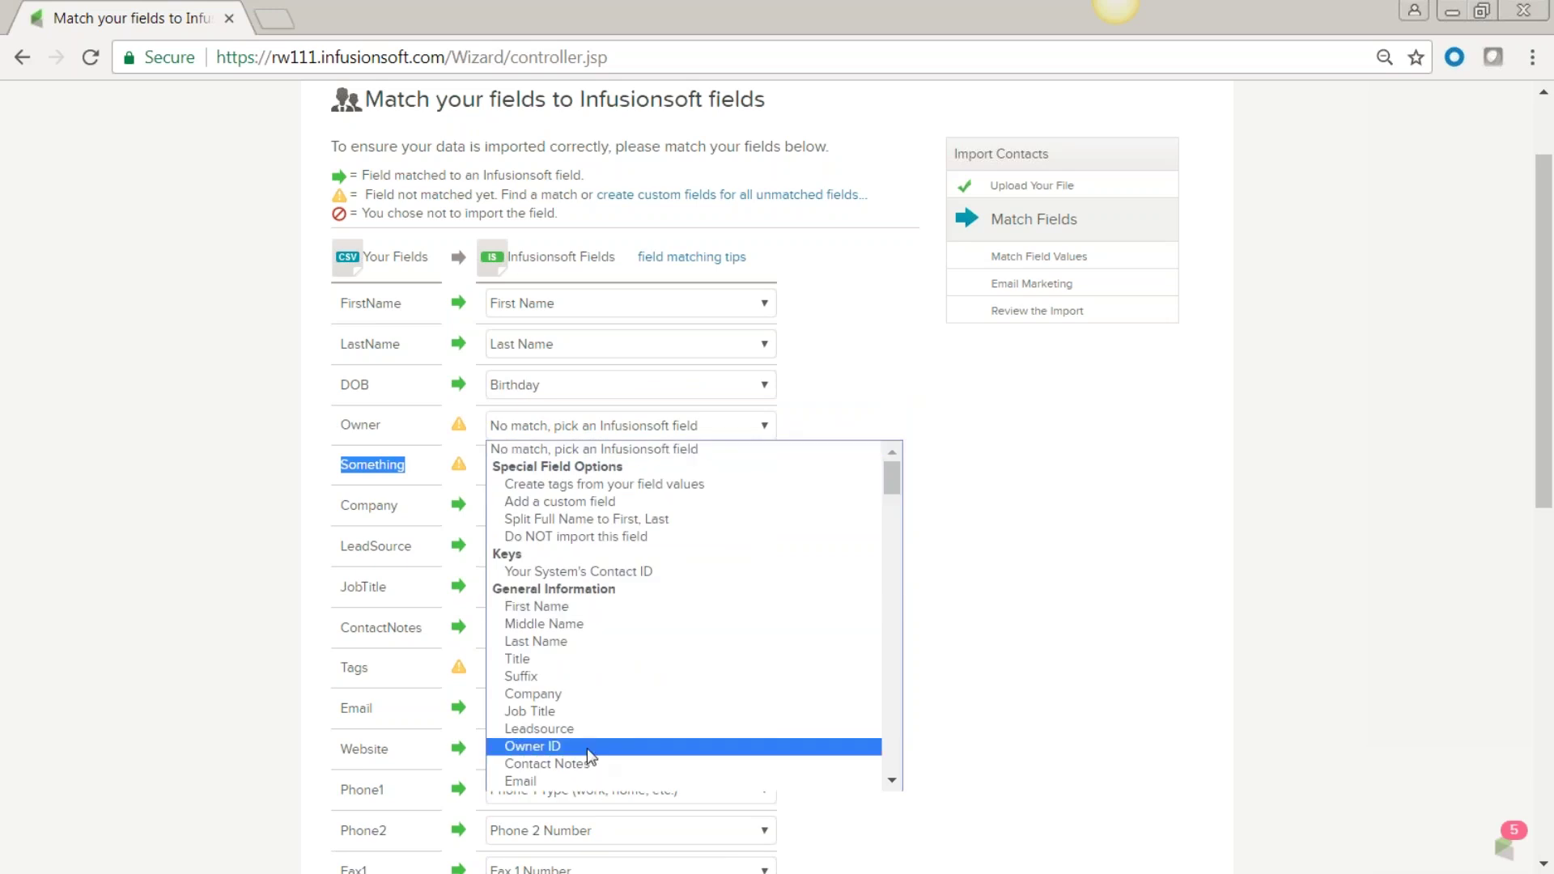
scroll(599, 743, down, 3)
scroll(598, 736, down, 6)
scroll(596, 727, up, 9)
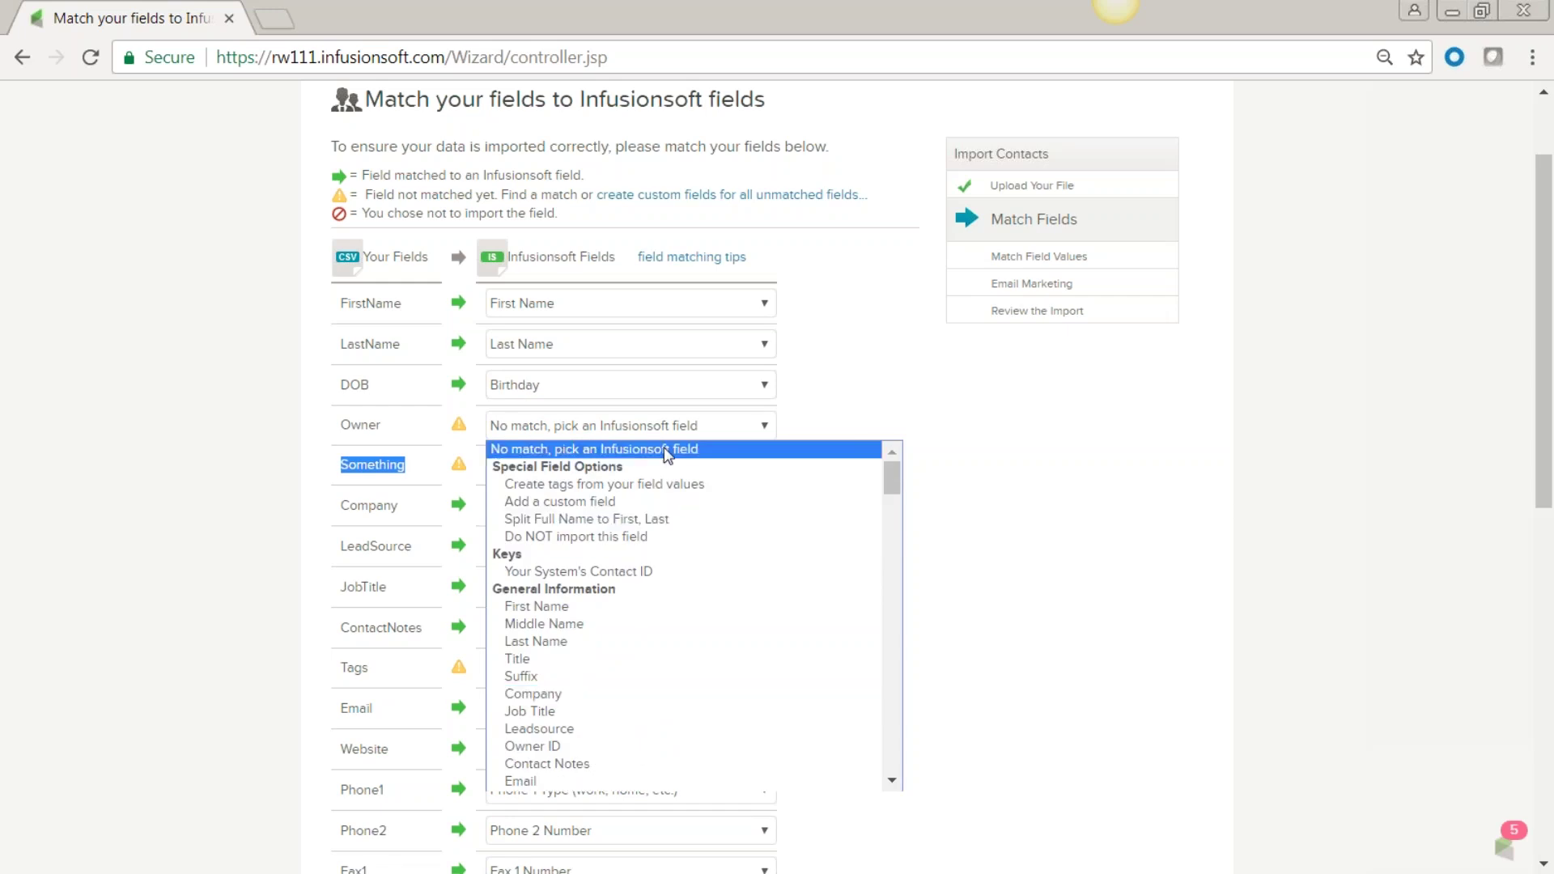
click(651, 538)
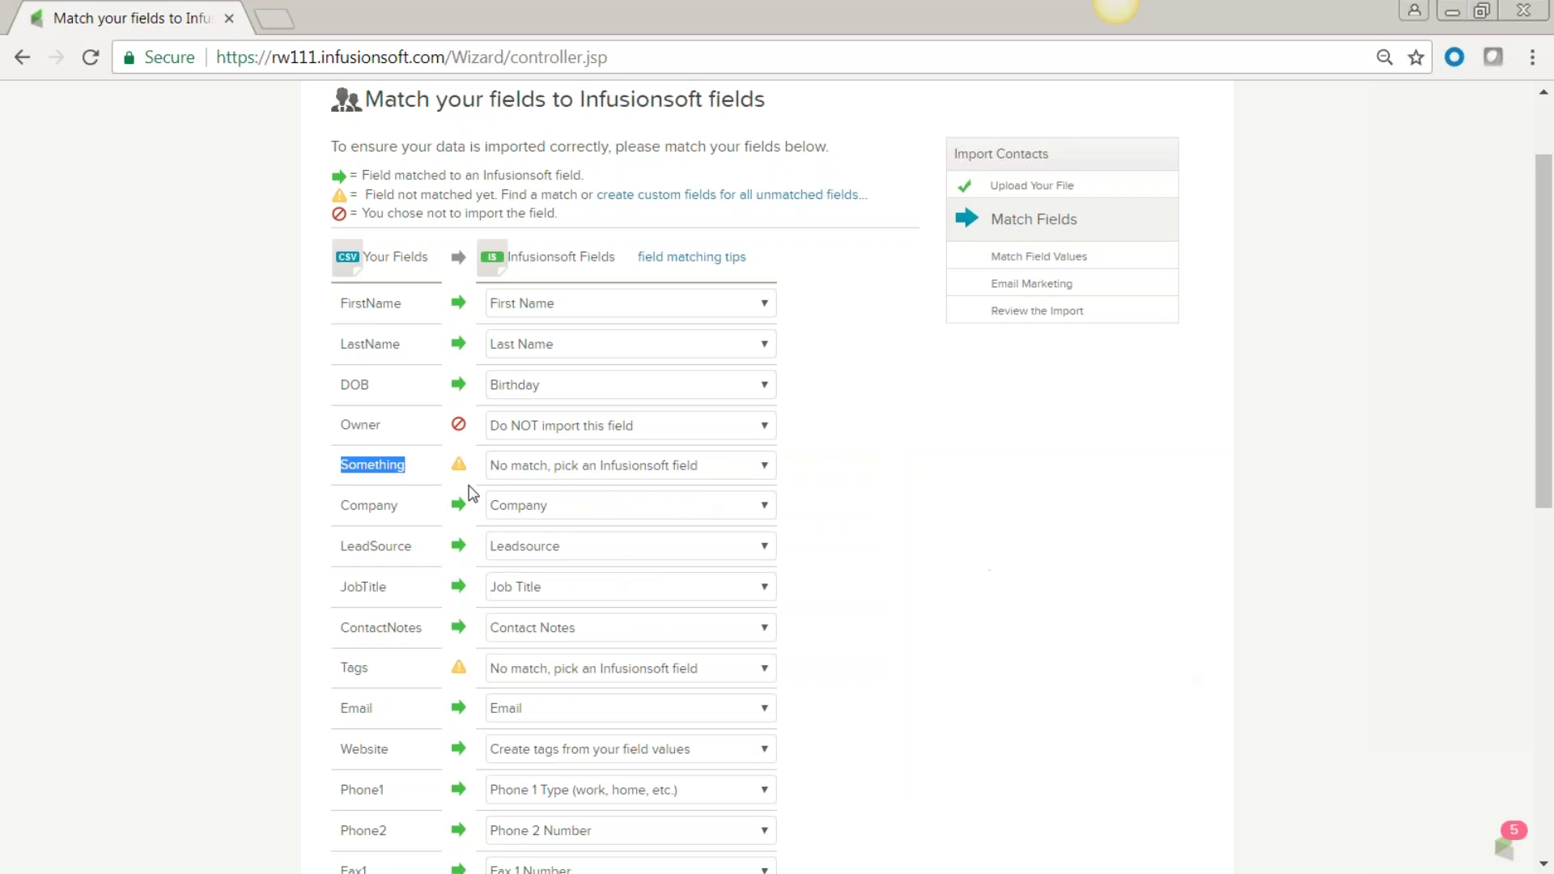
click(767, 465)
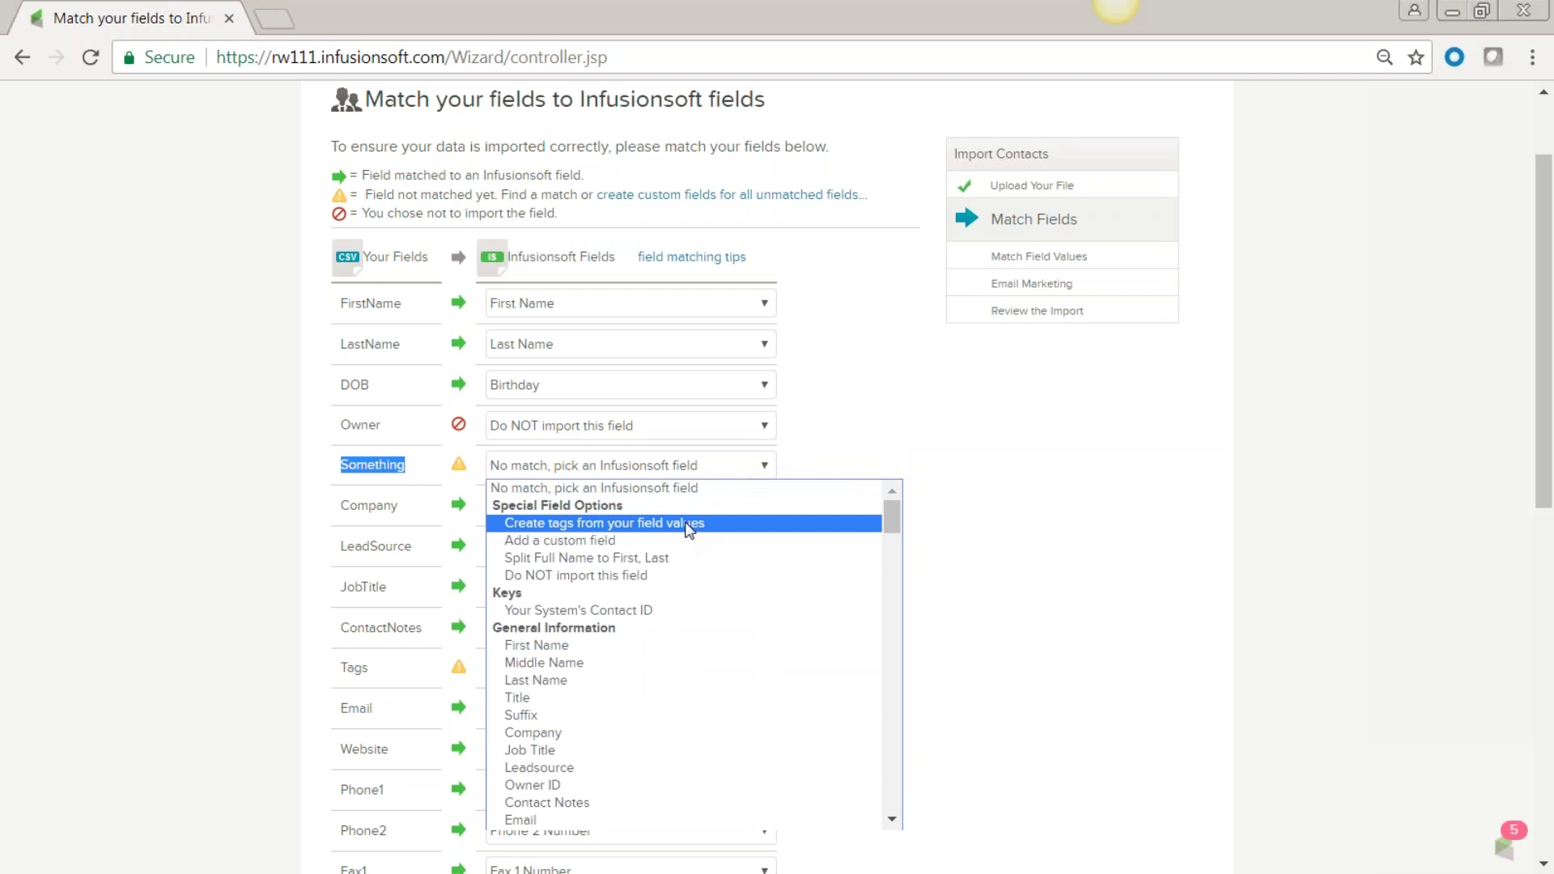
Map Something to a new Text Area custom field named 'stuff'.
click(591, 539)
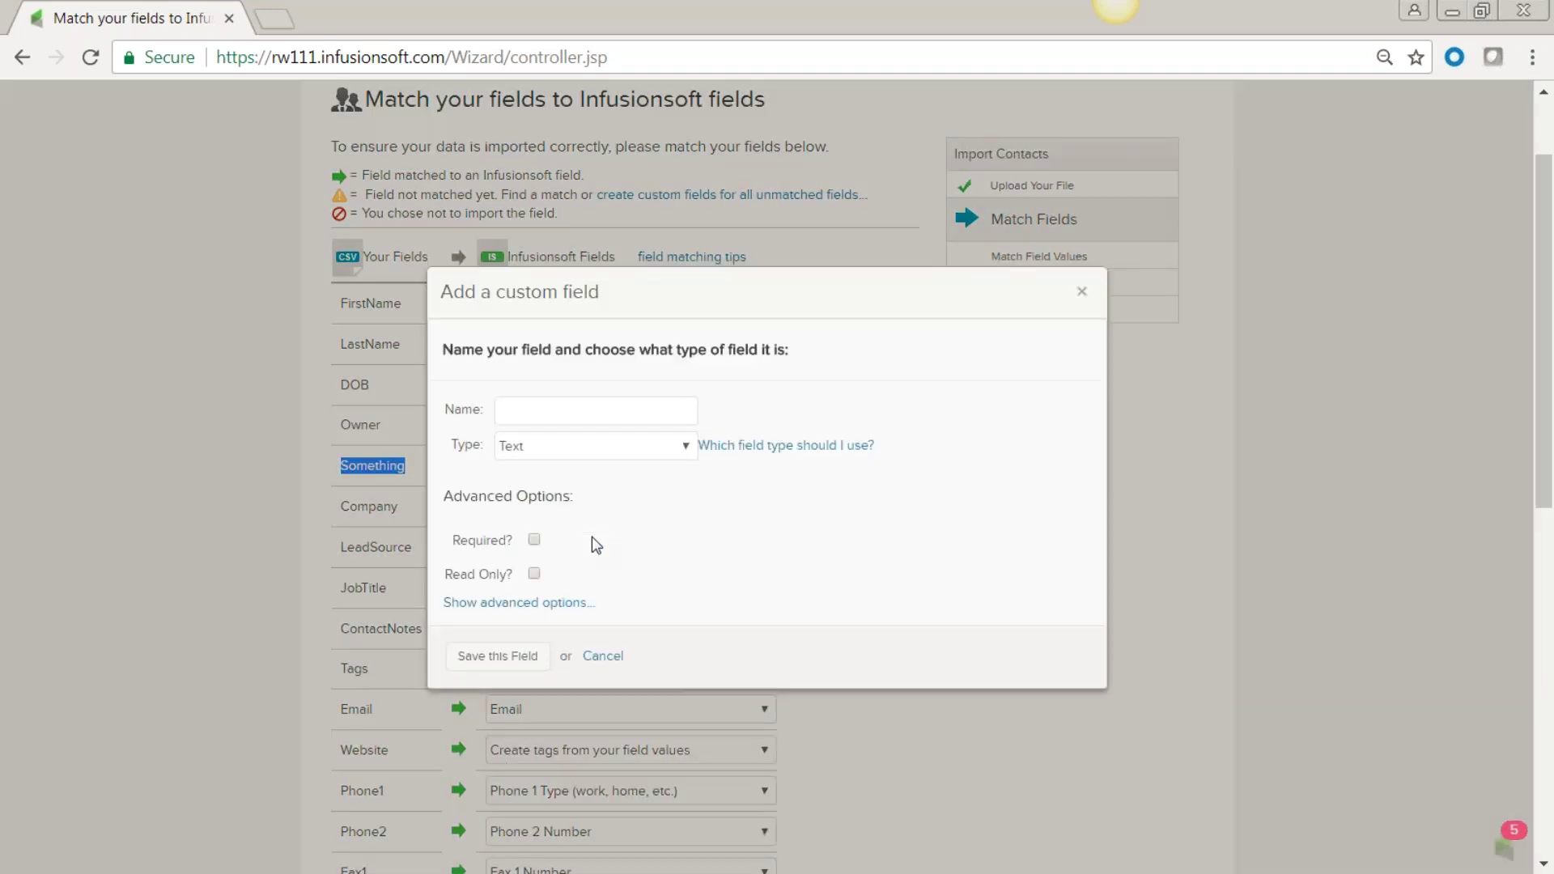
click(687, 451)
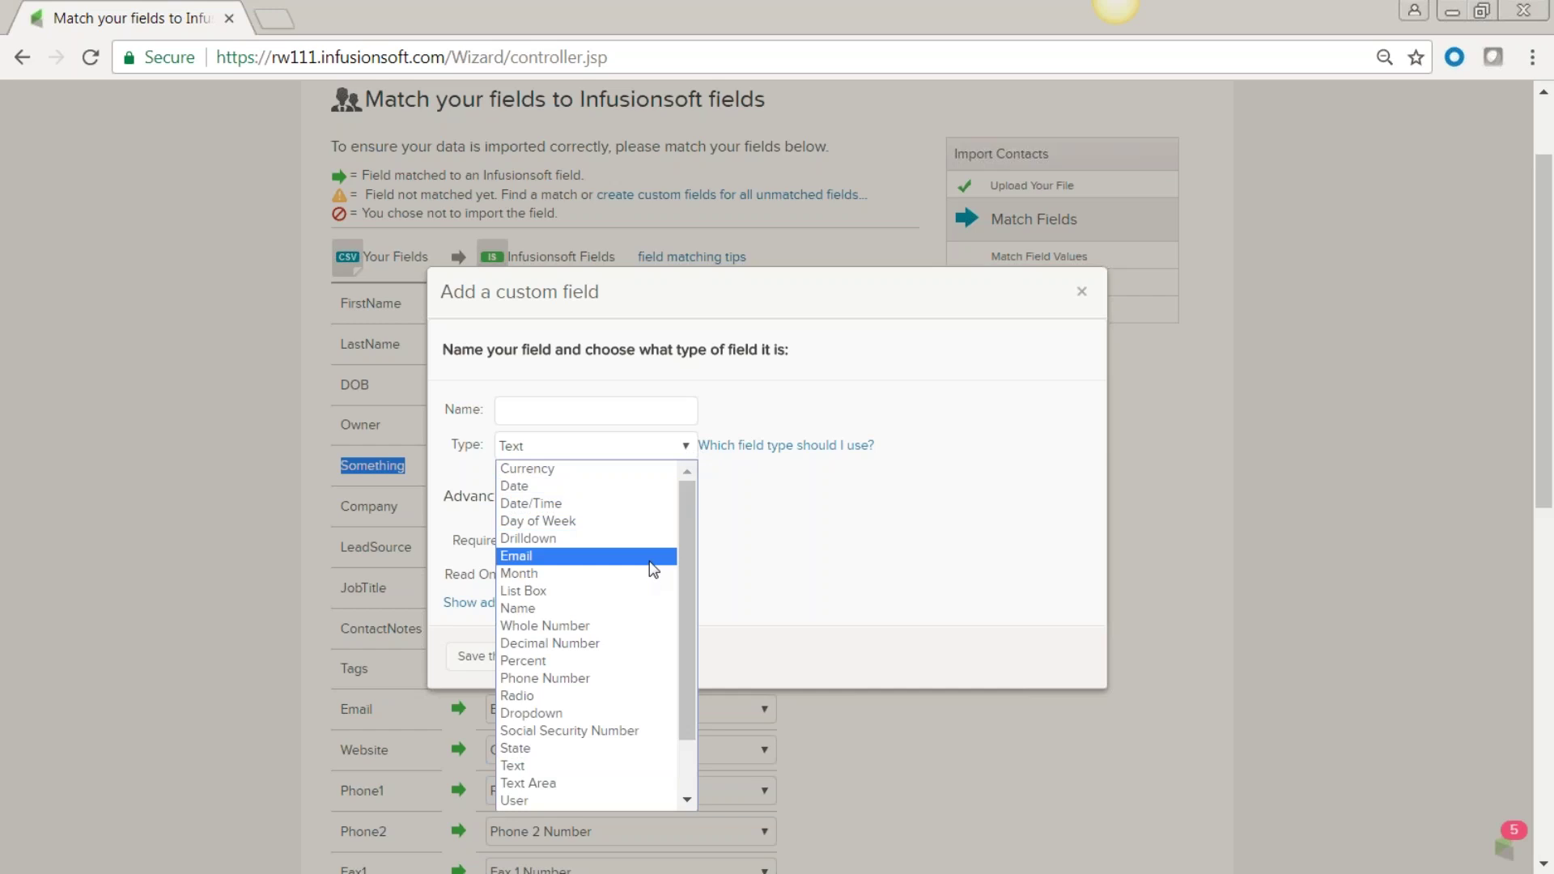
click(629, 680)
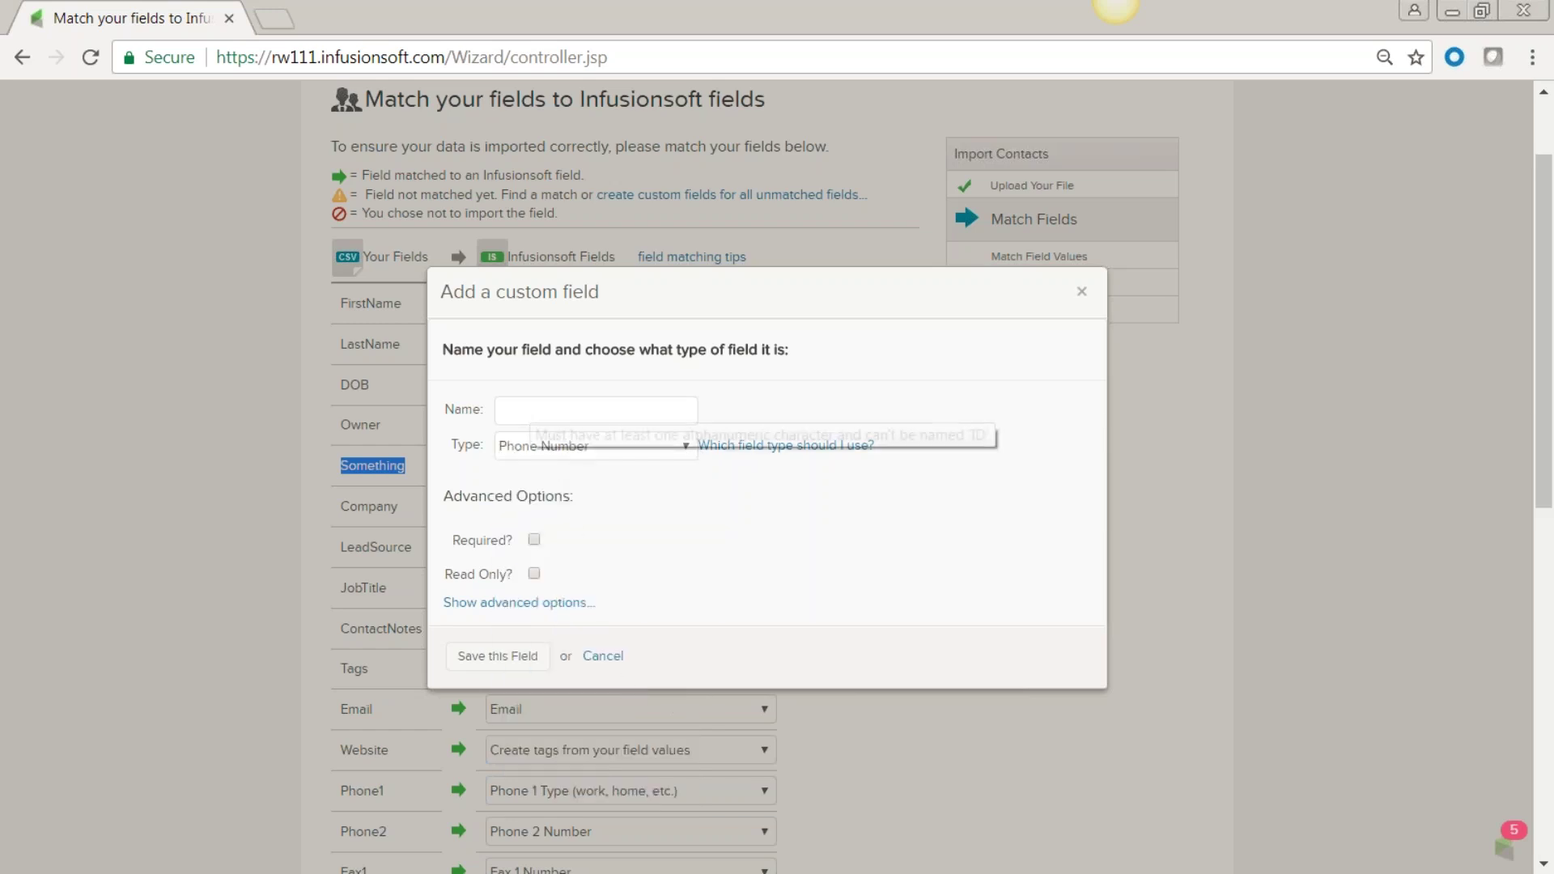
click(684, 447)
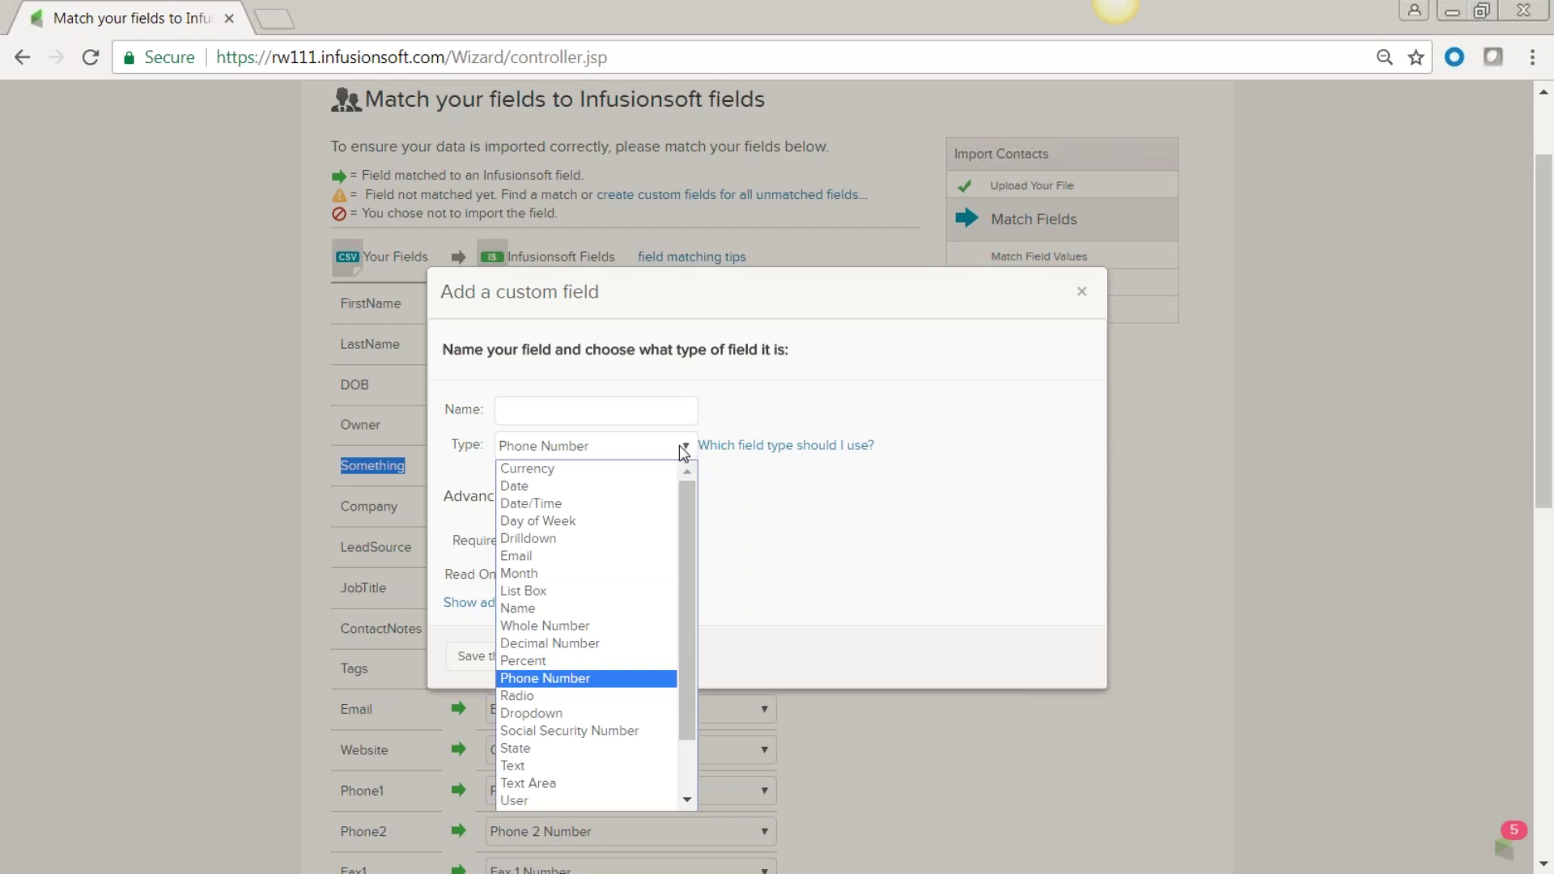
scroll(692, 583, down, 2)
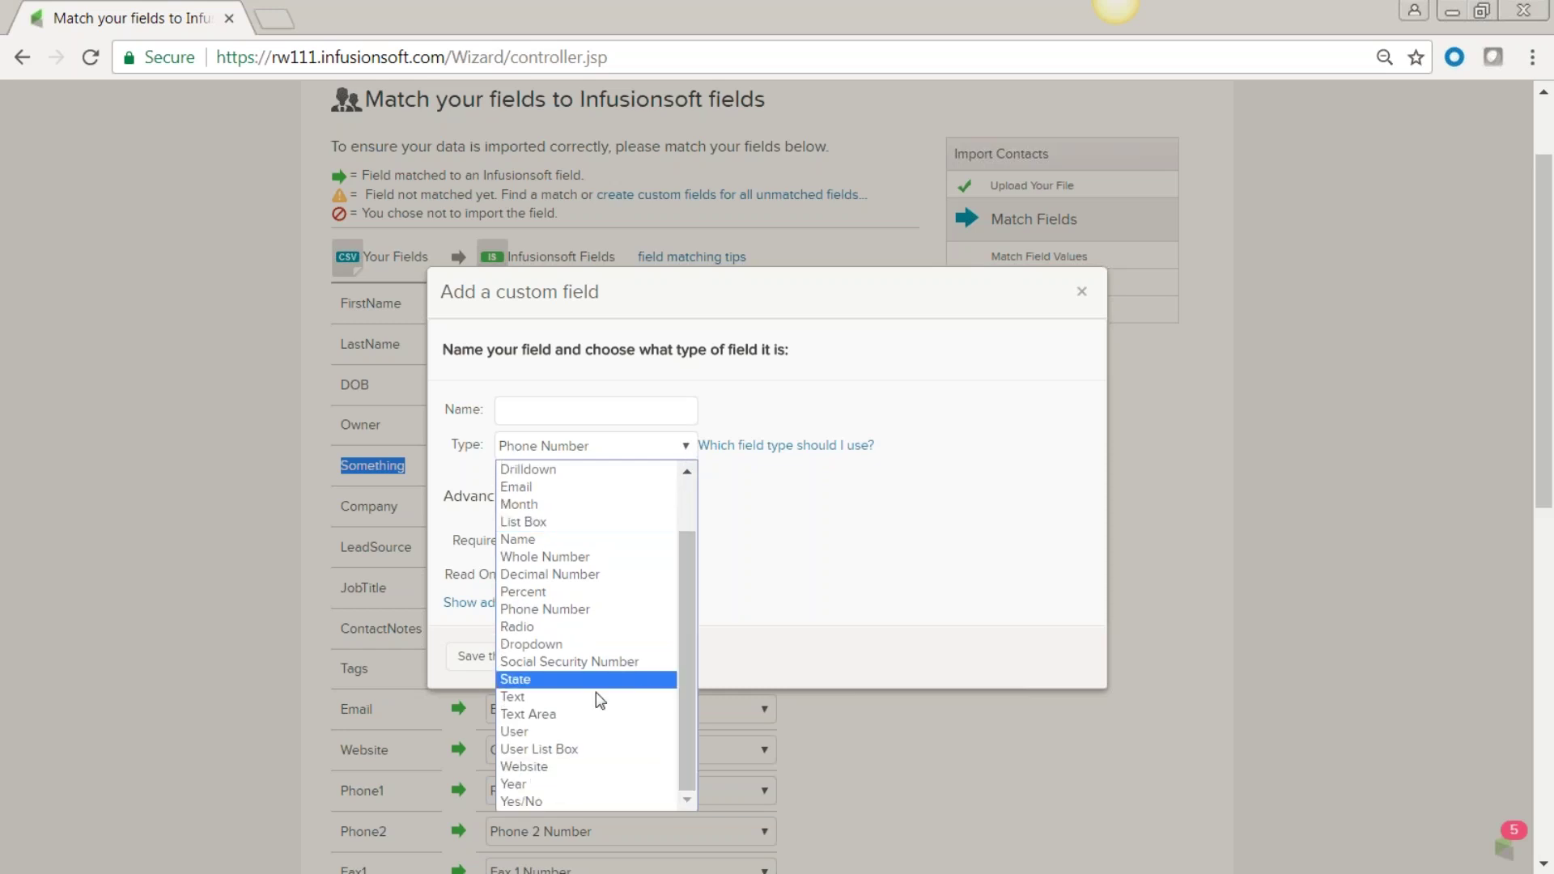
click(566, 712)
click(549, 410)
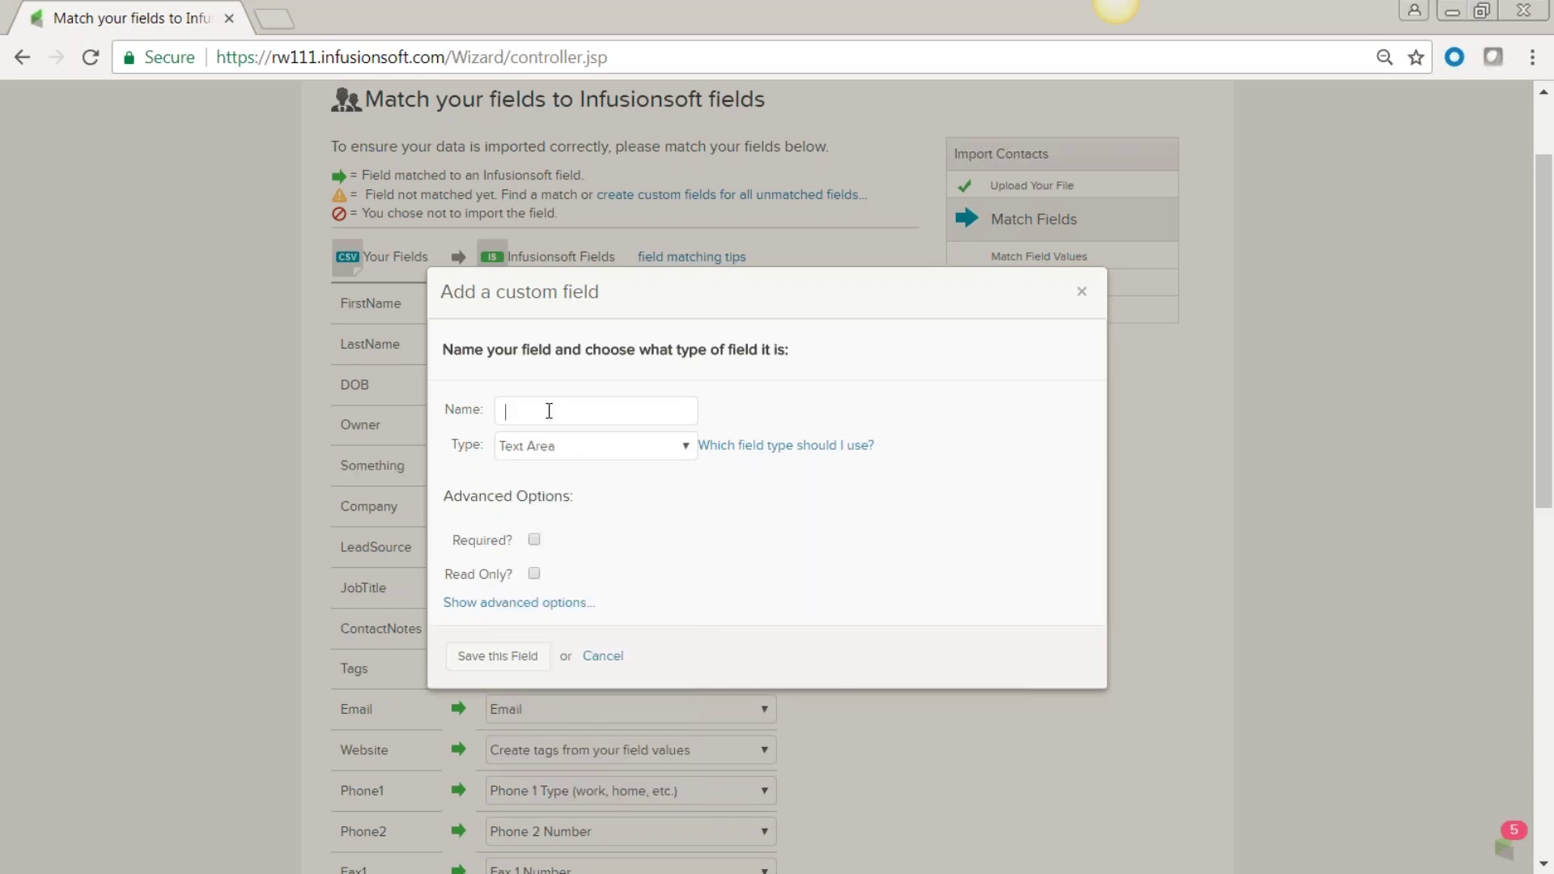
text(stuff)
click(494, 663)
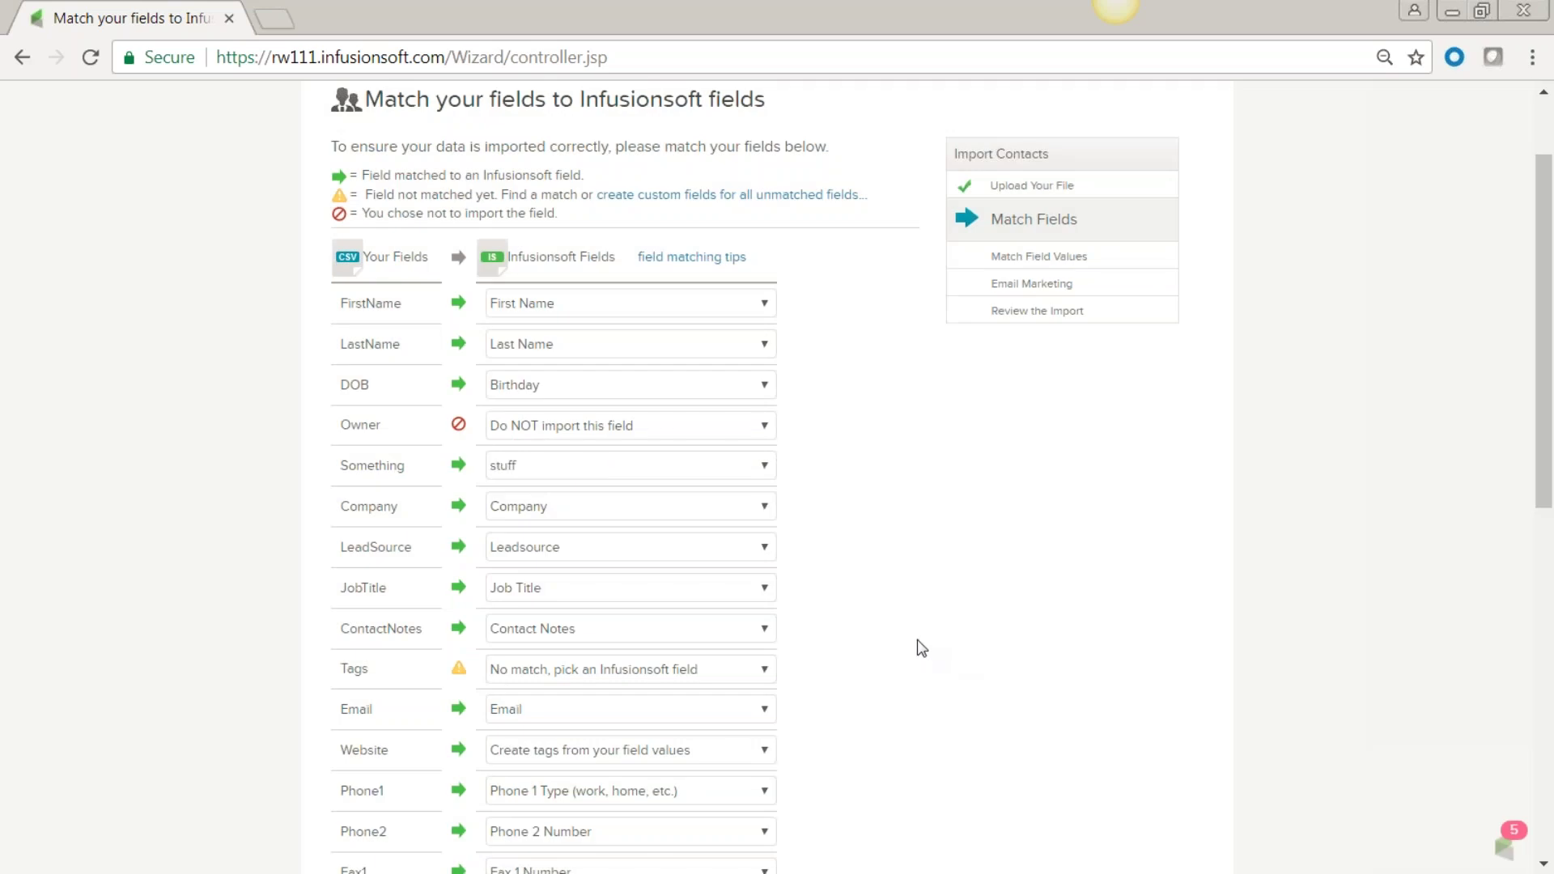
Set the Tags column to 'Create tags from your field values' and continue.
scroll(919, 647, down, 2)
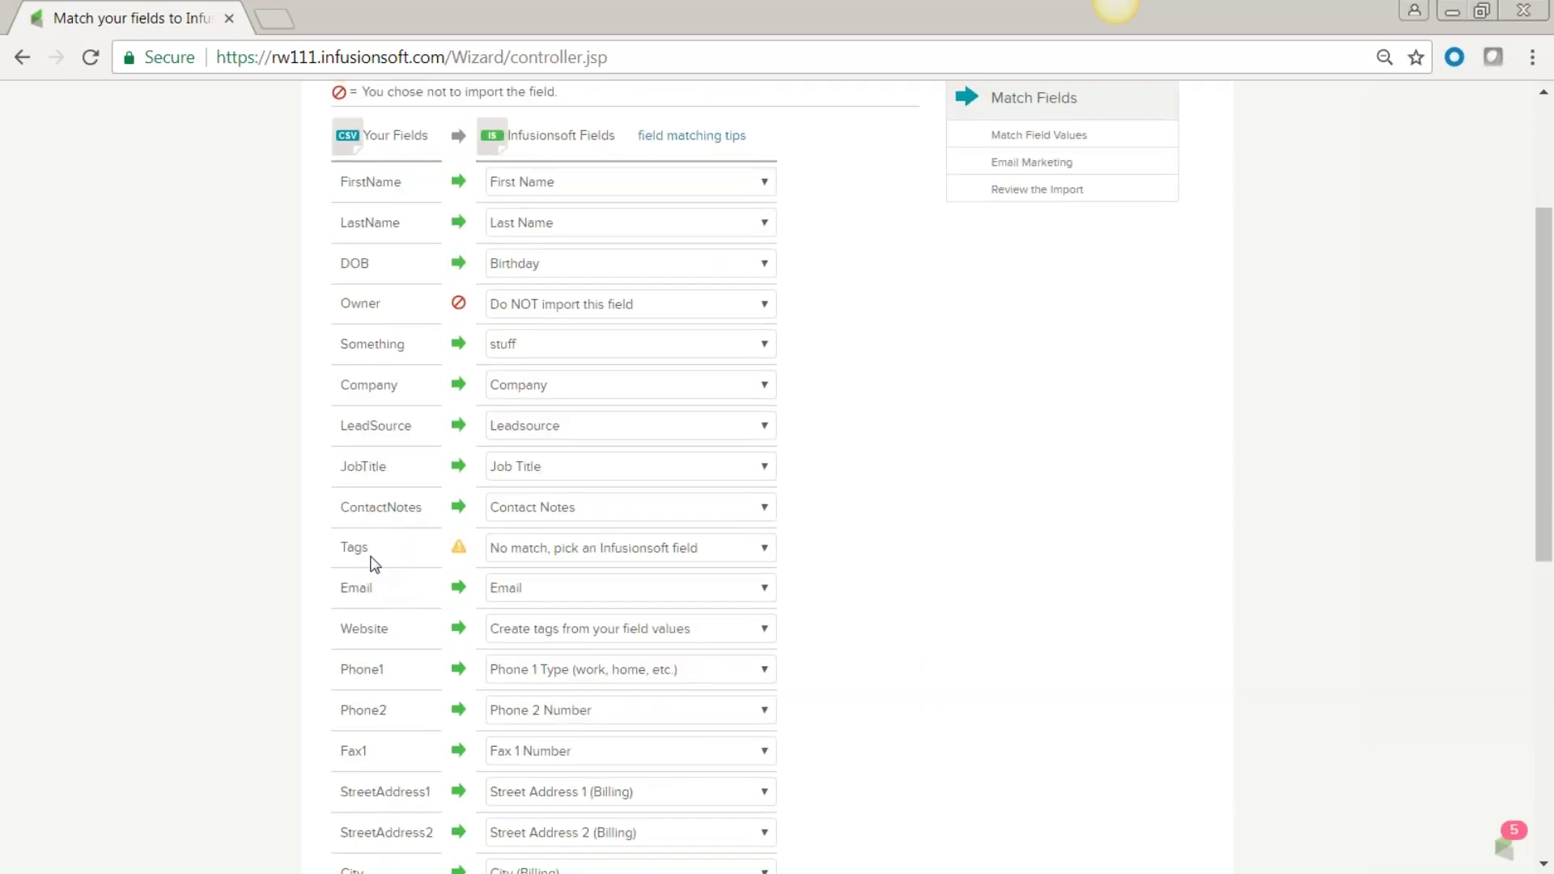
drag(327, 558, 829, 560)
click(829, 560)
click(765, 551)
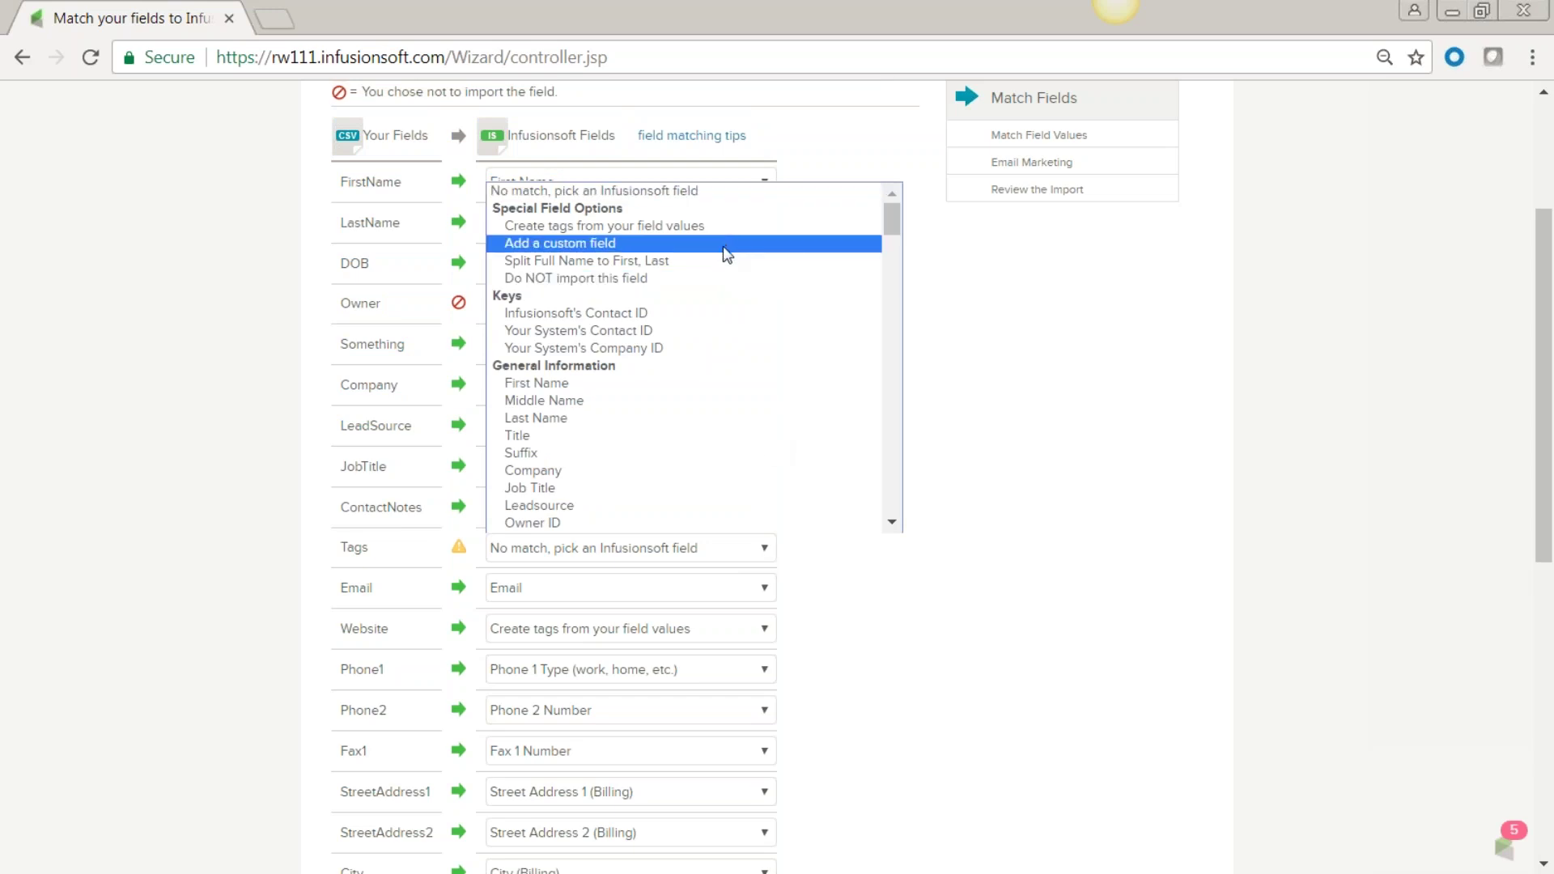
click(588, 228)
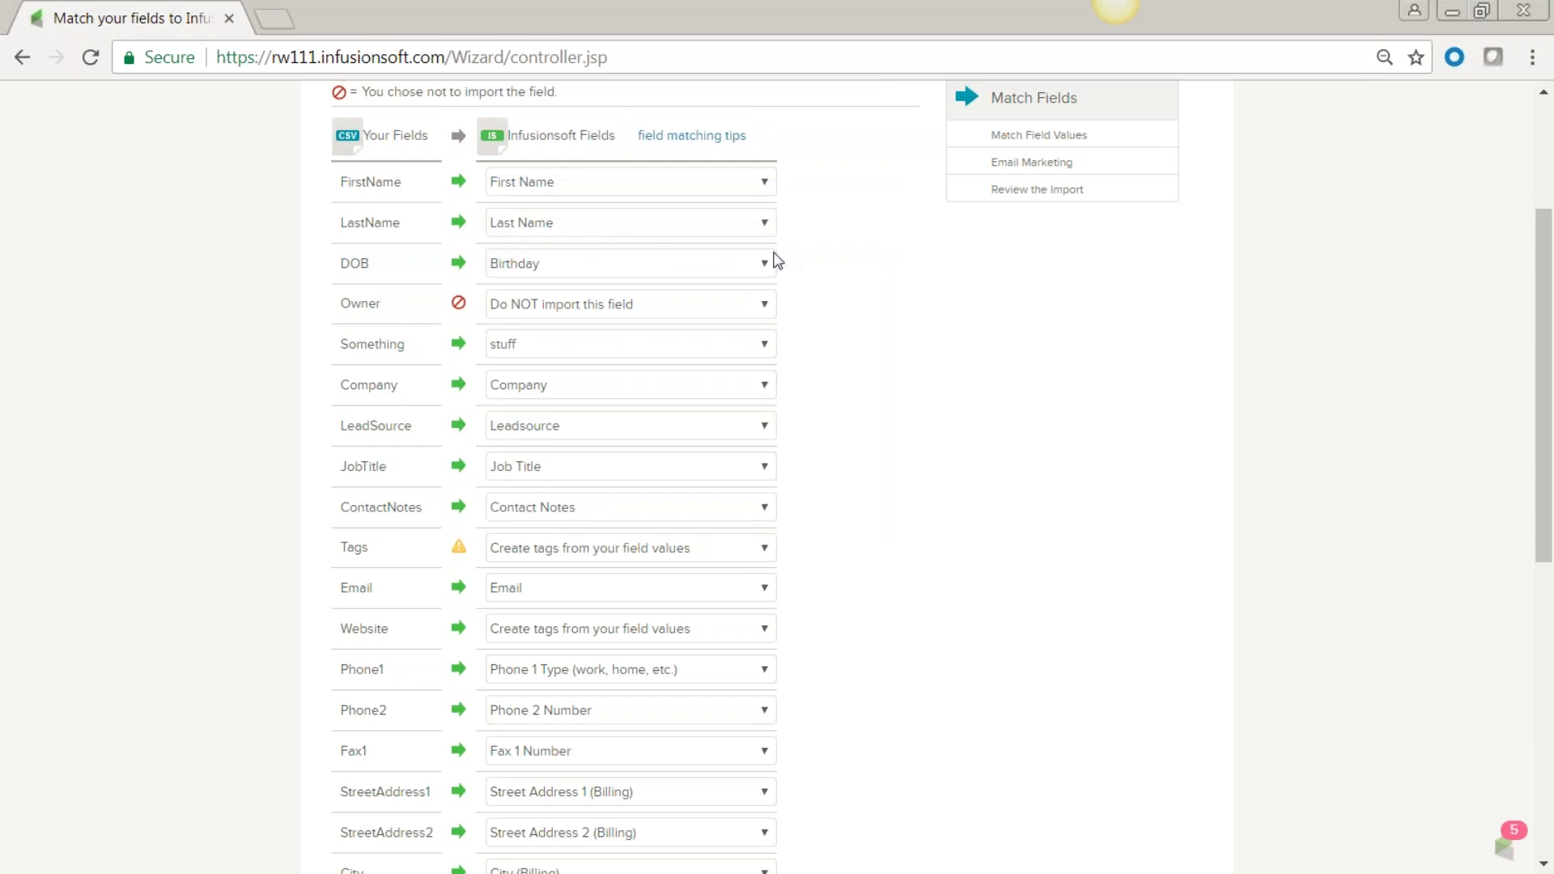
scroll(939, 502, down, 3)
scroll(944, 504, down, 5)
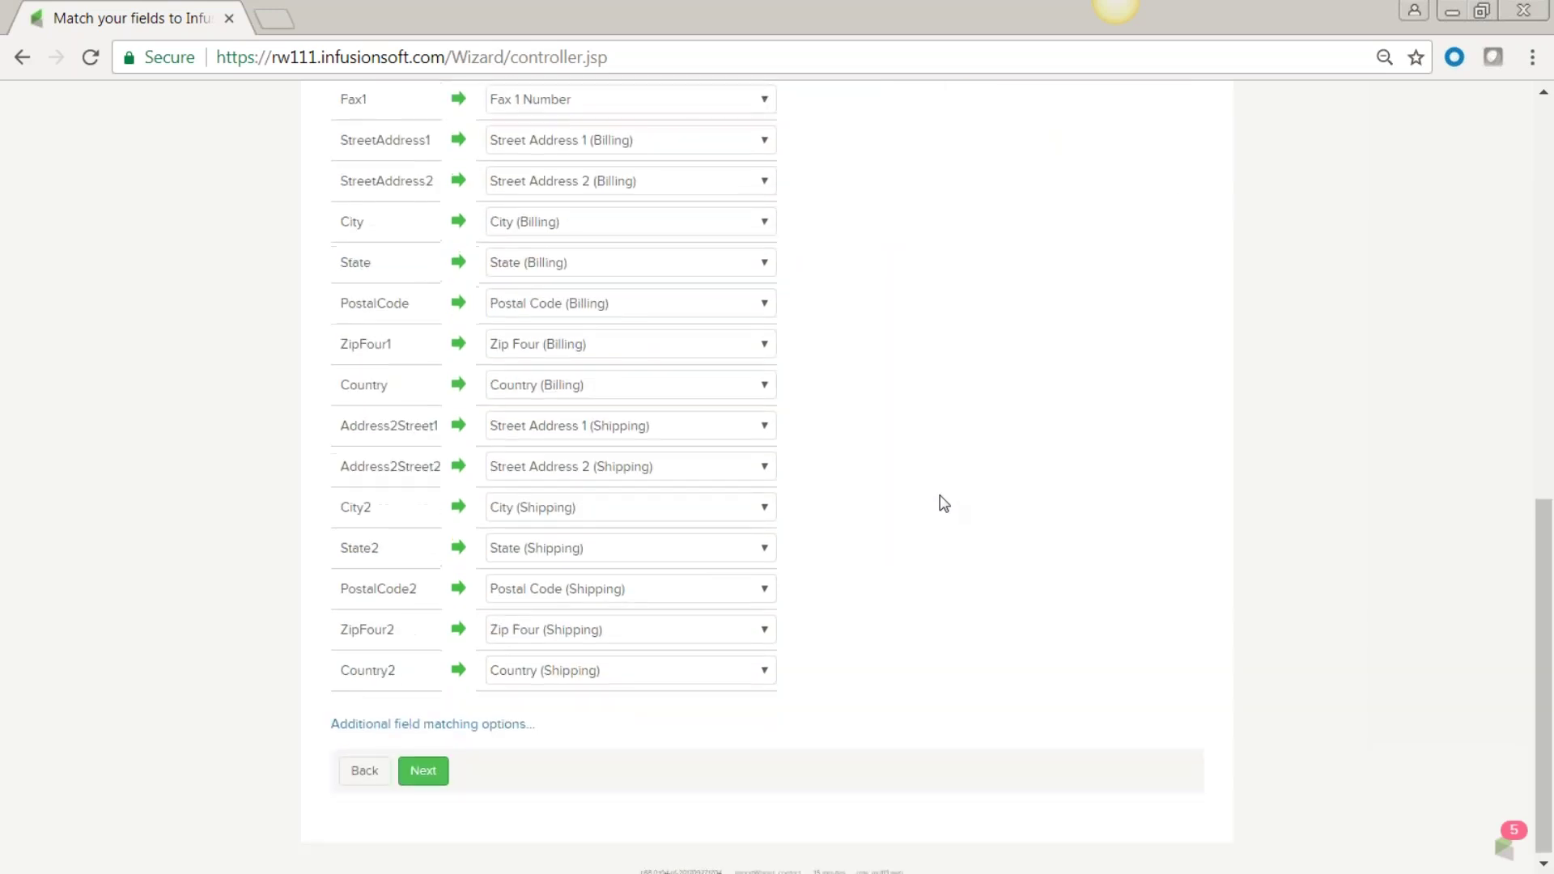
click(424, 773)
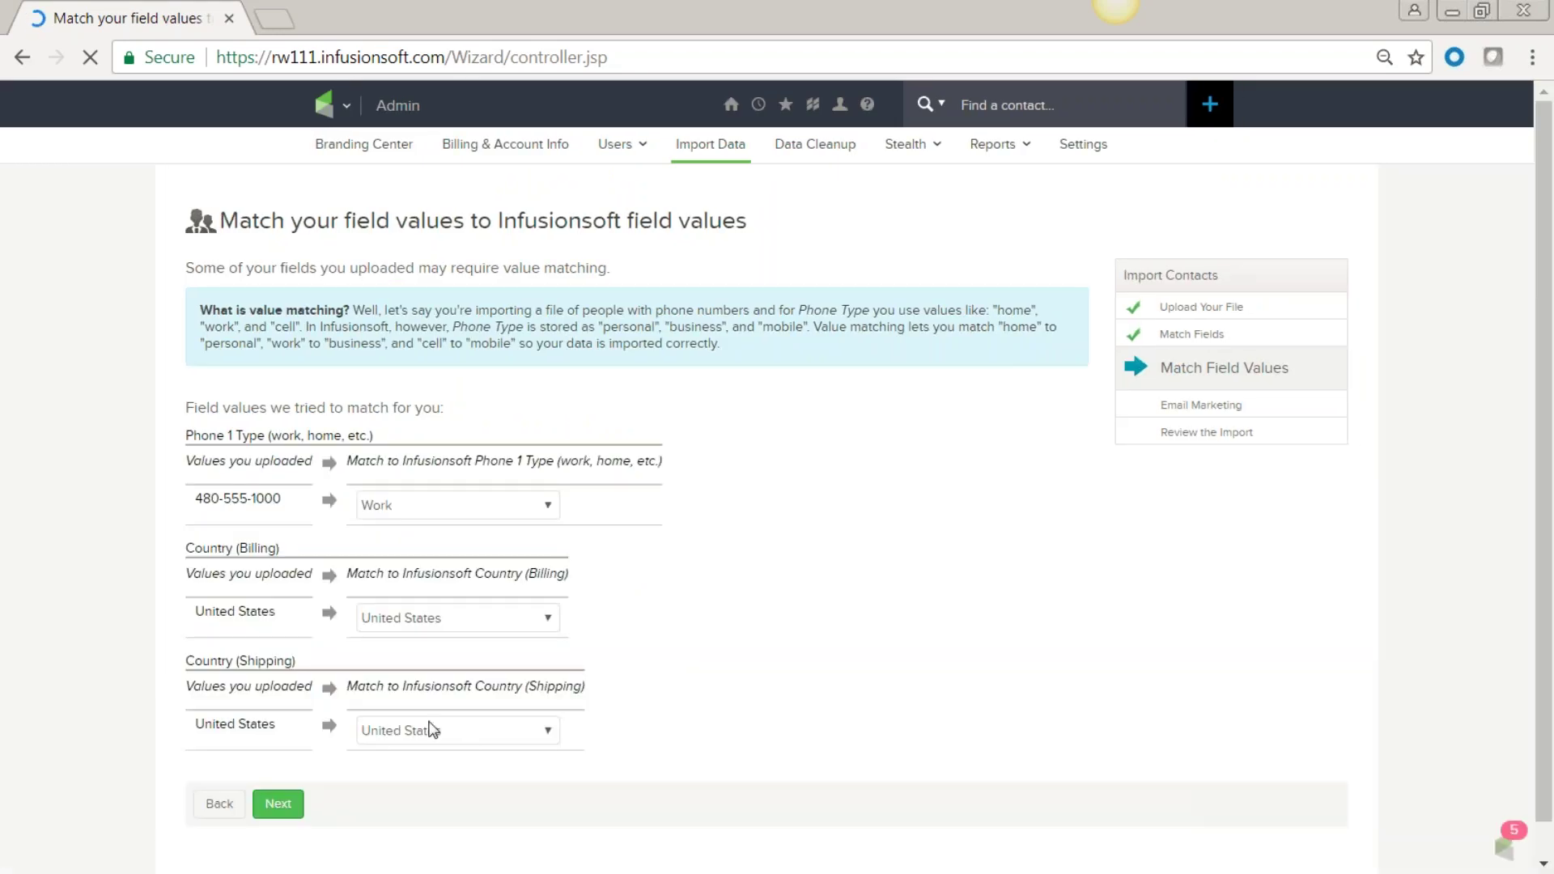
Keep the suggested Work phone type and United States country matches, then continue.
drag(282, 498, 185, 459)
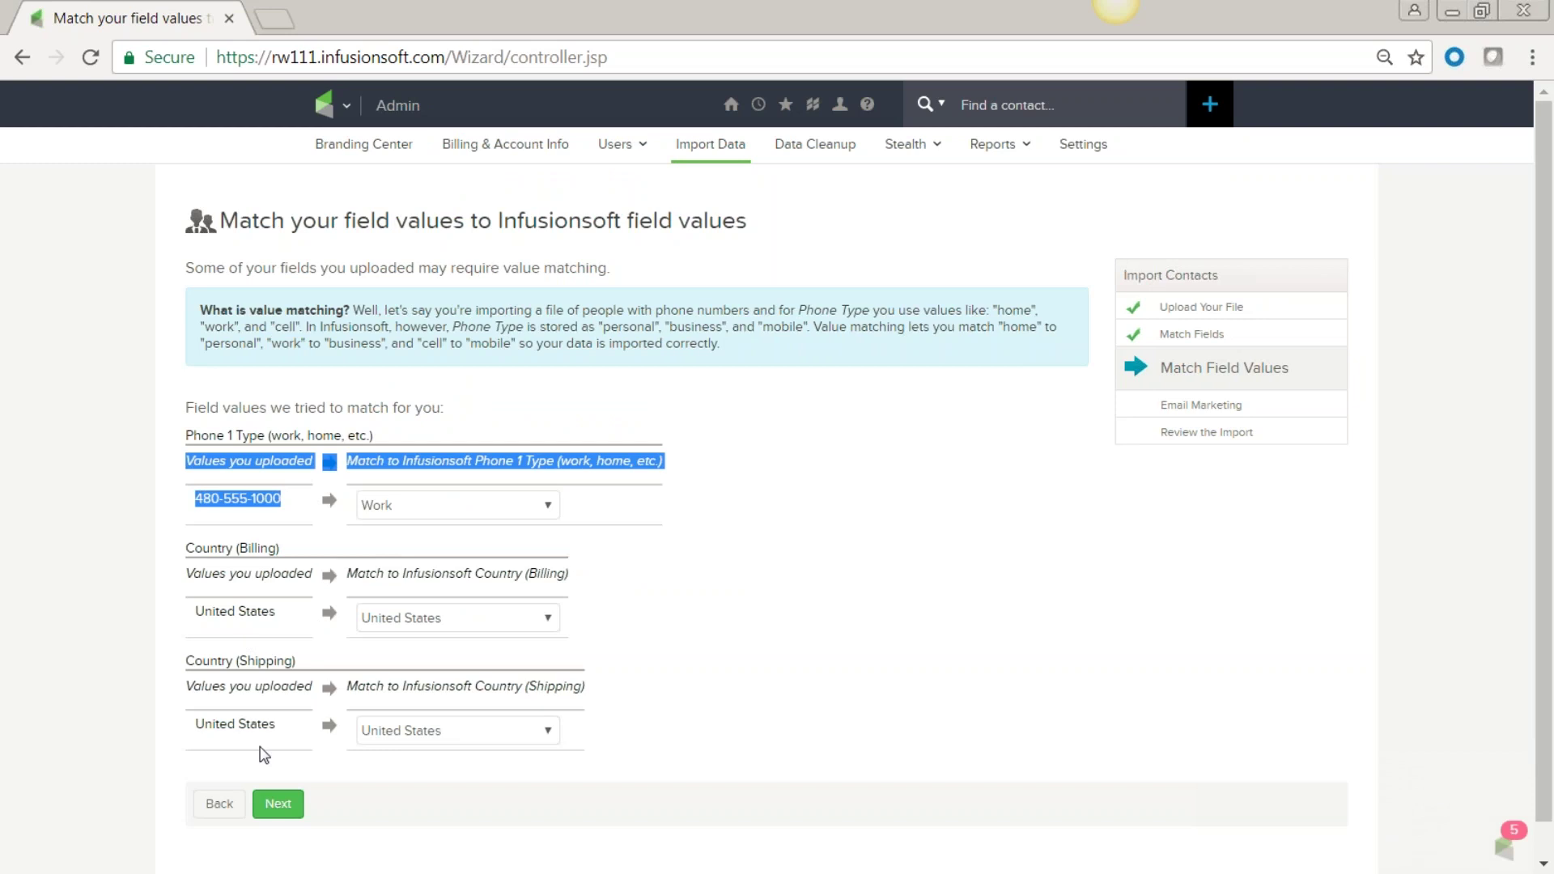
click(279, 805)
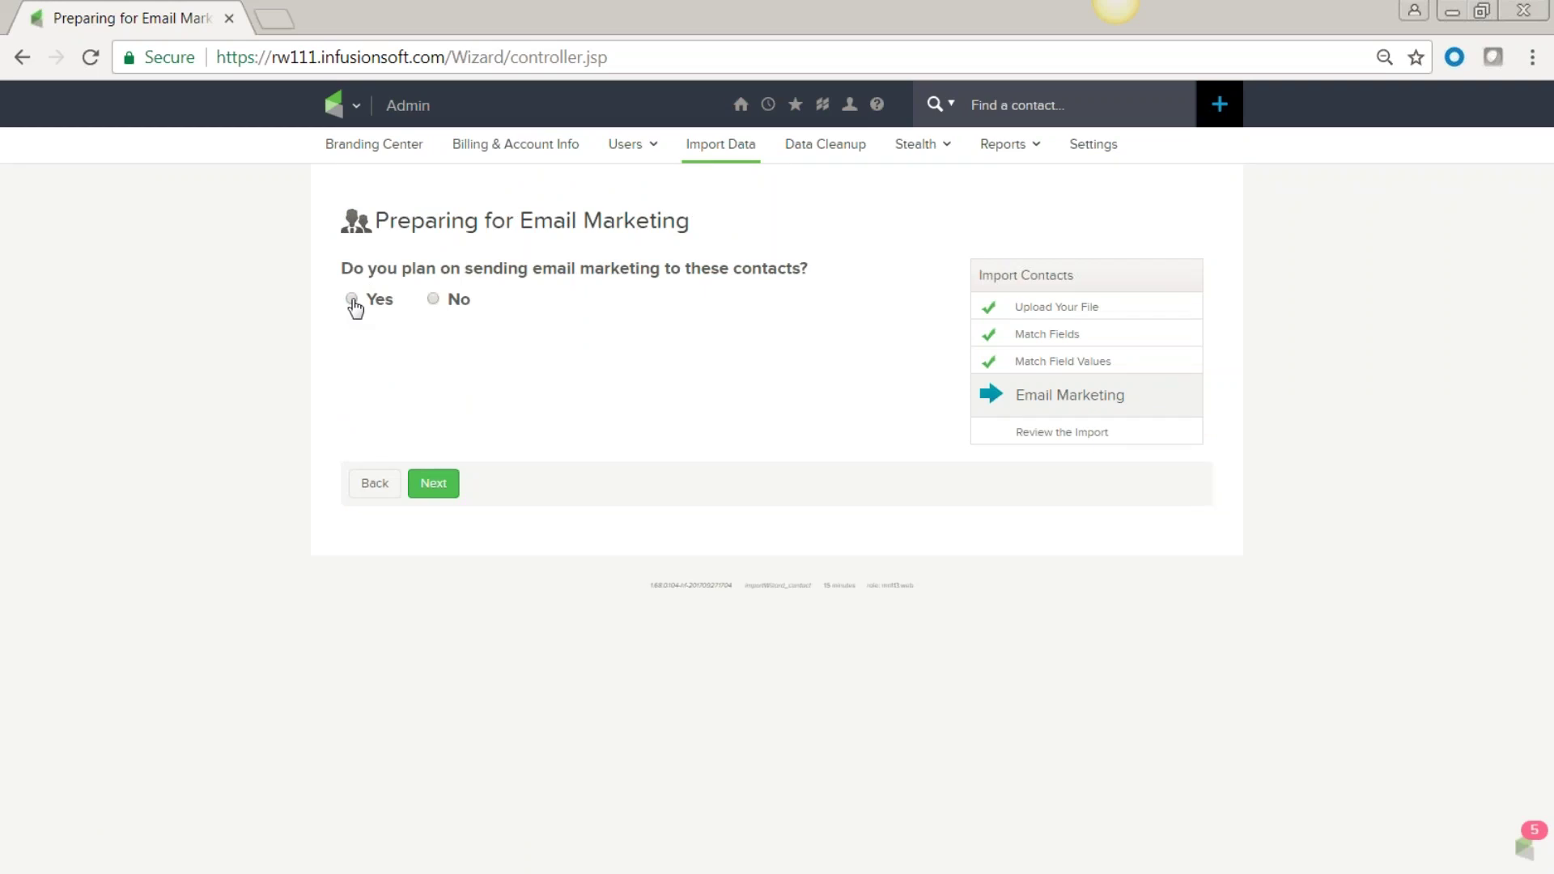
click(353, 300)
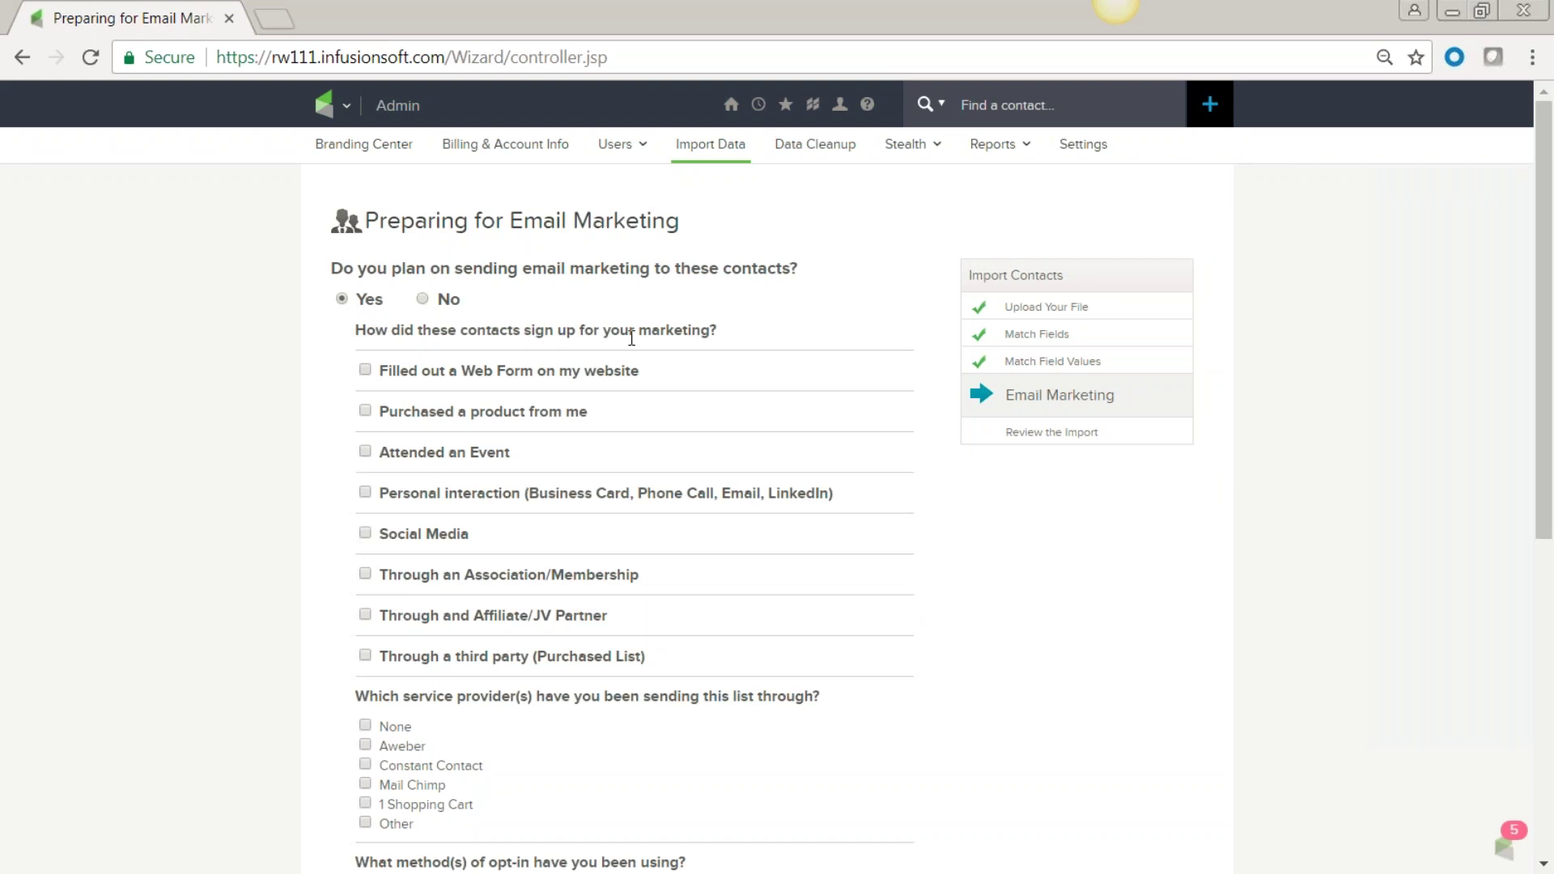
click(365, 371)
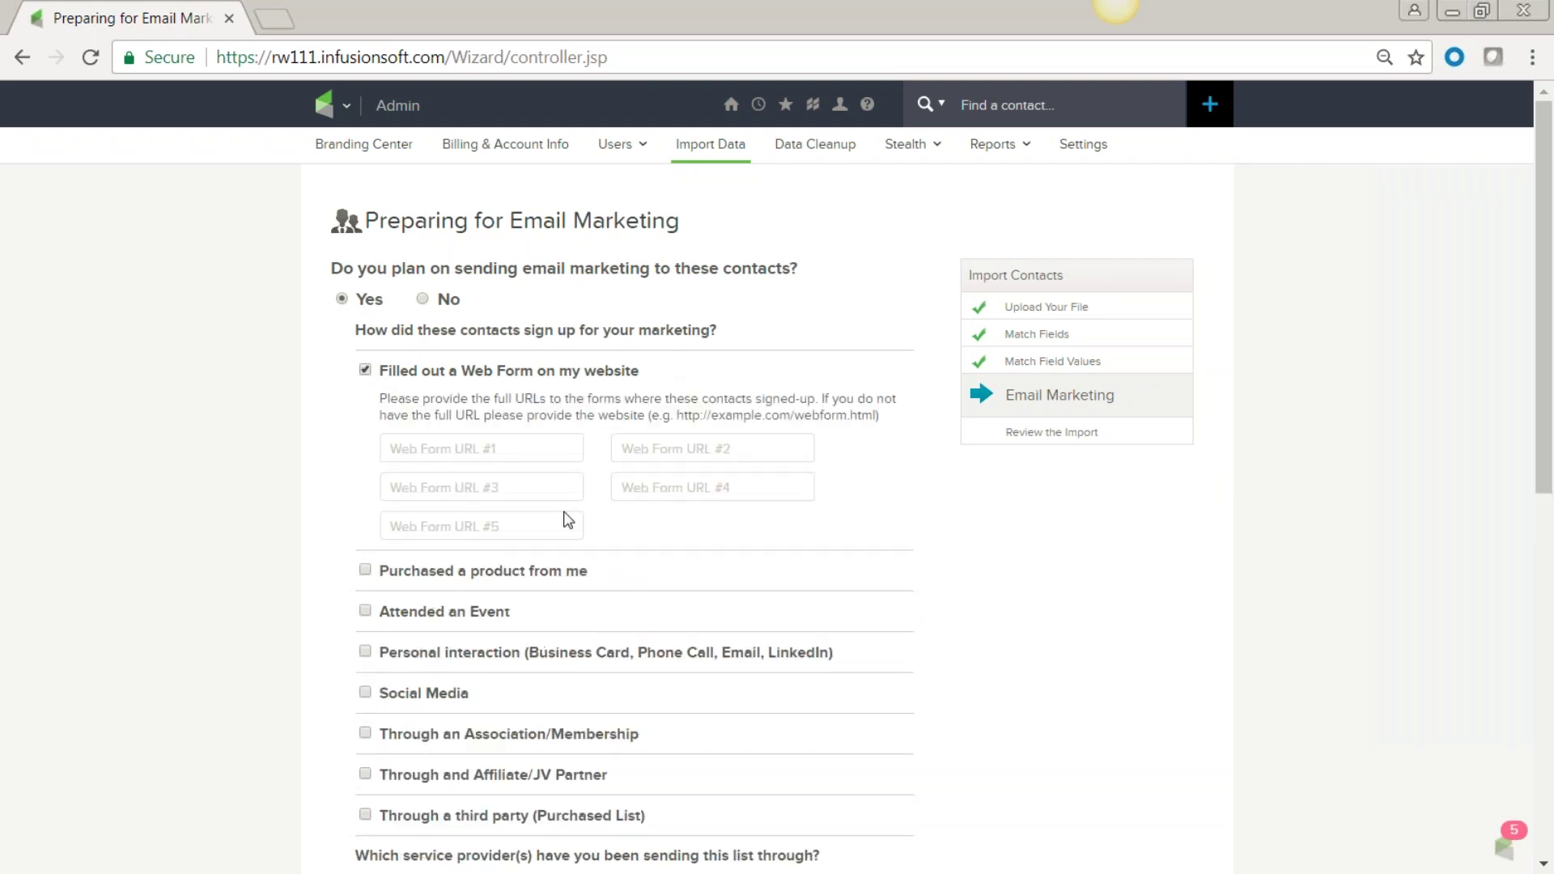
click(453, 448)
text(w)
click(450, 483)
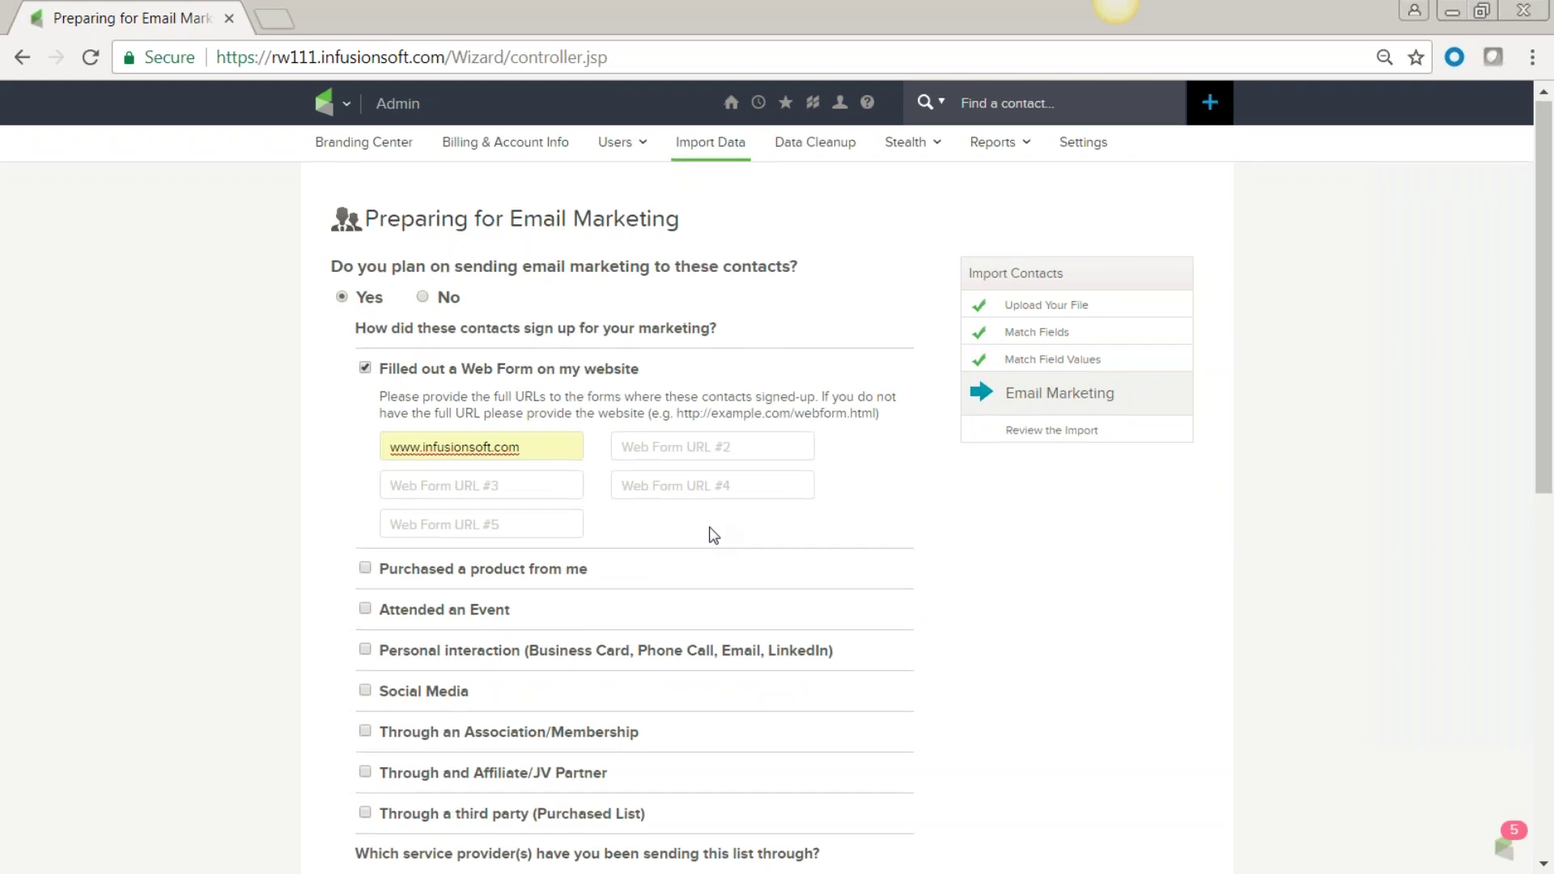
scroll(713, 535, down, 3)
click(364, 330)
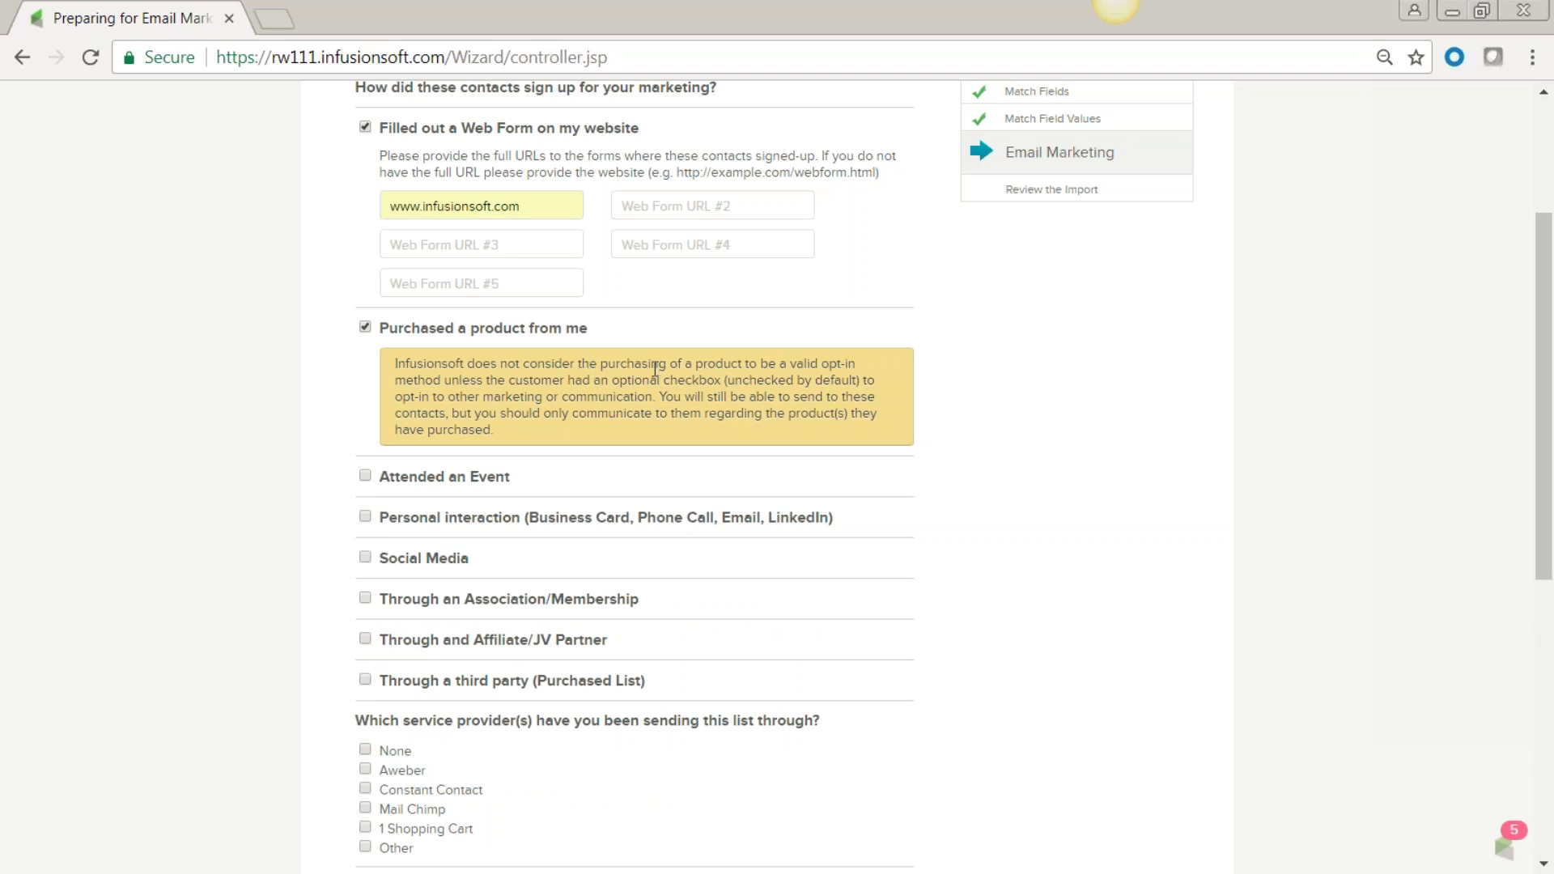
Replace 'Purchased a product from me' with 'Attended an Event', using contest entry instead of the booth option.
click(365, 328)
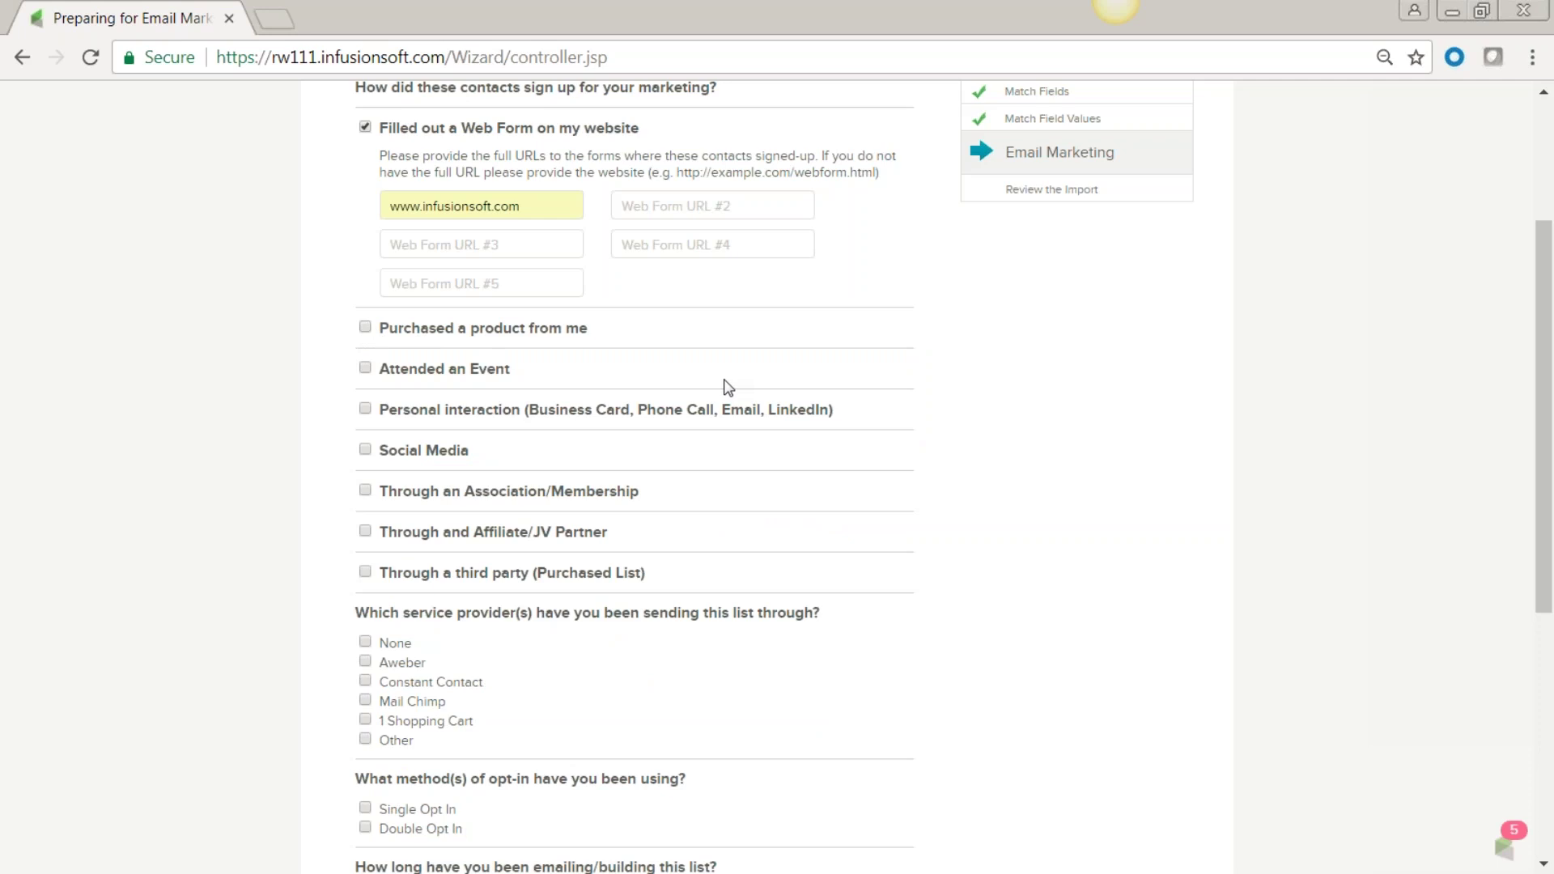
click(365, 369)
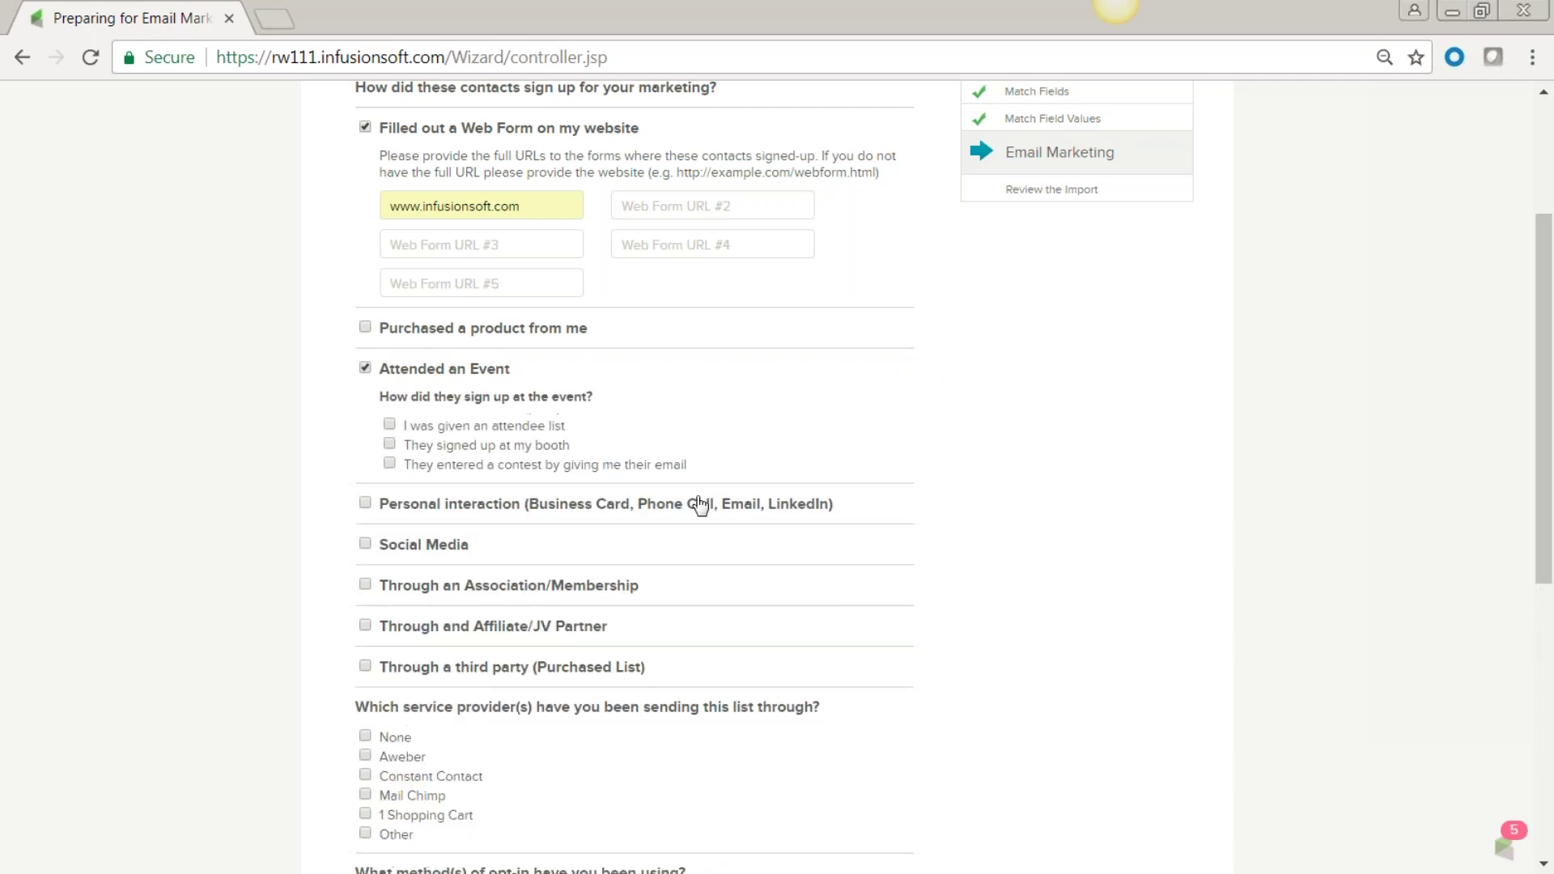
scroll(864, 464, down, 1)
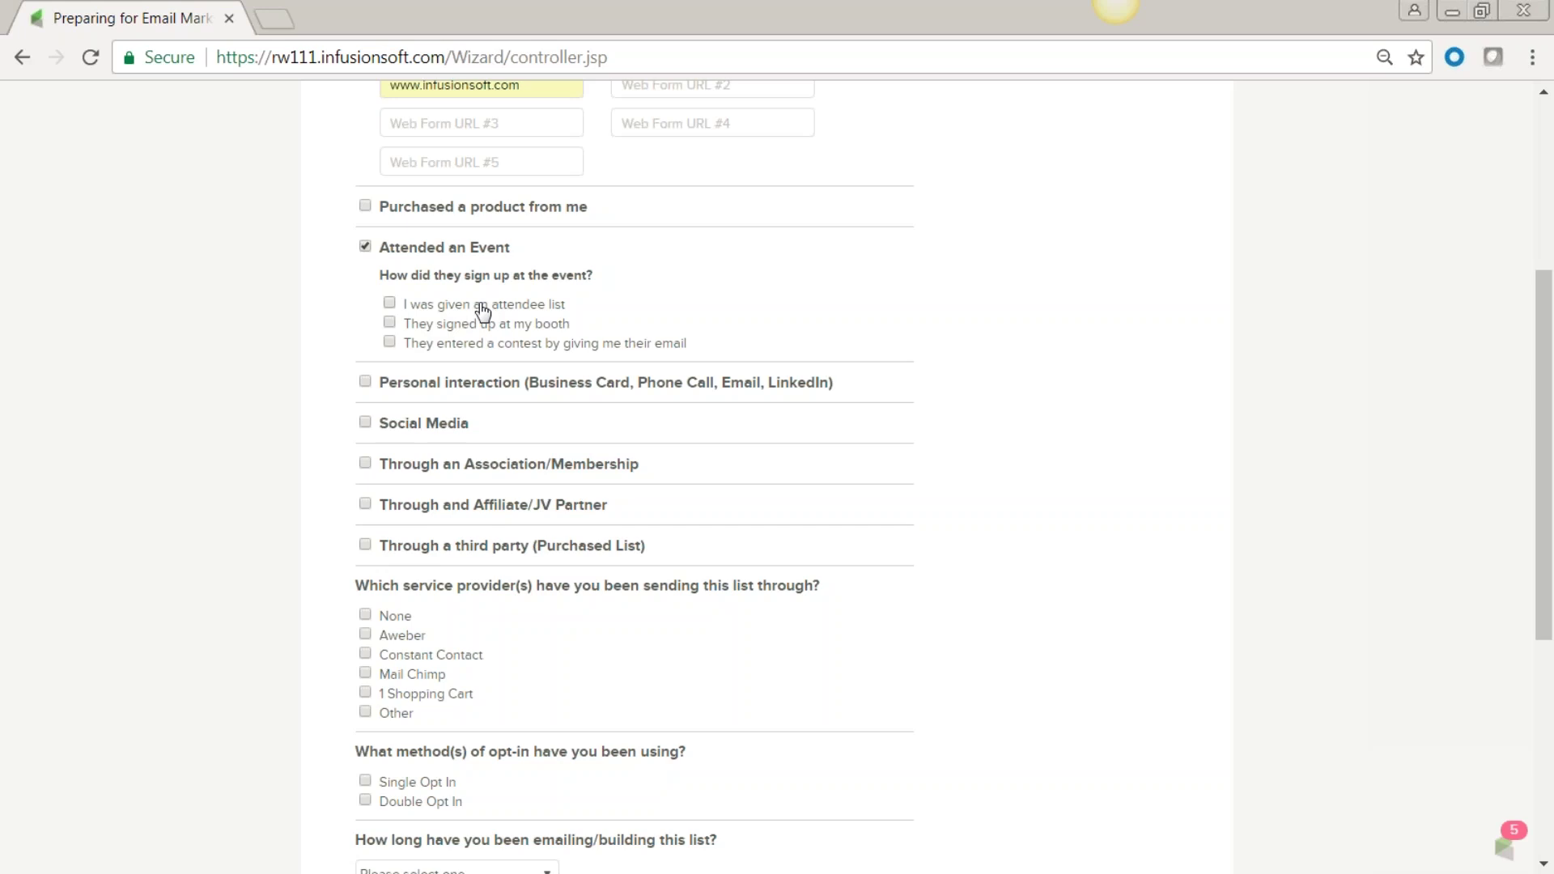
click(390, 323)
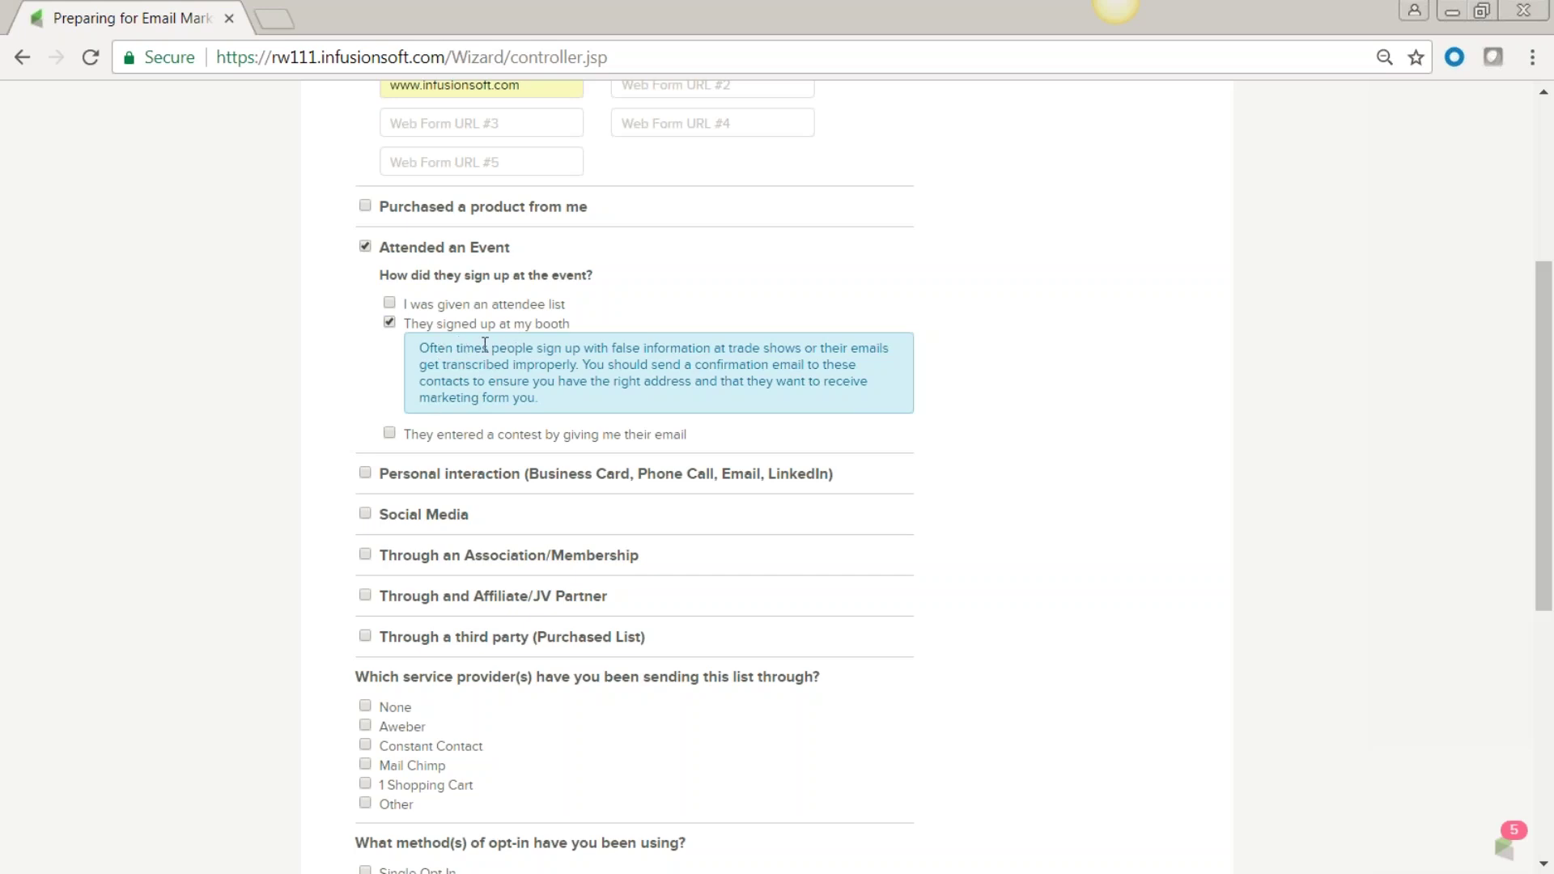
click(389, 322)
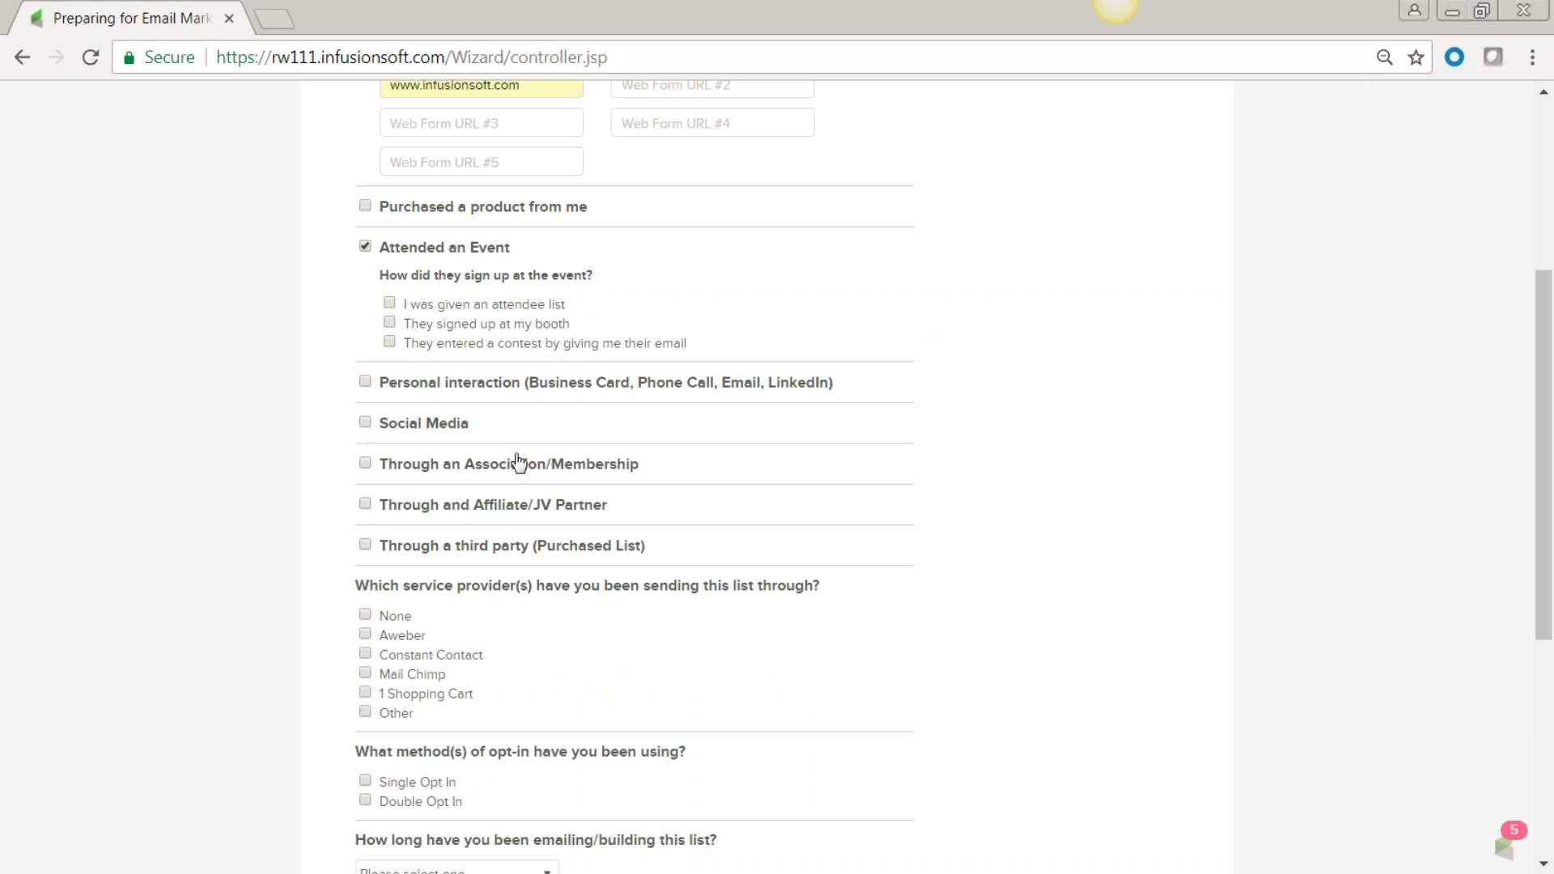
click(390, 341)
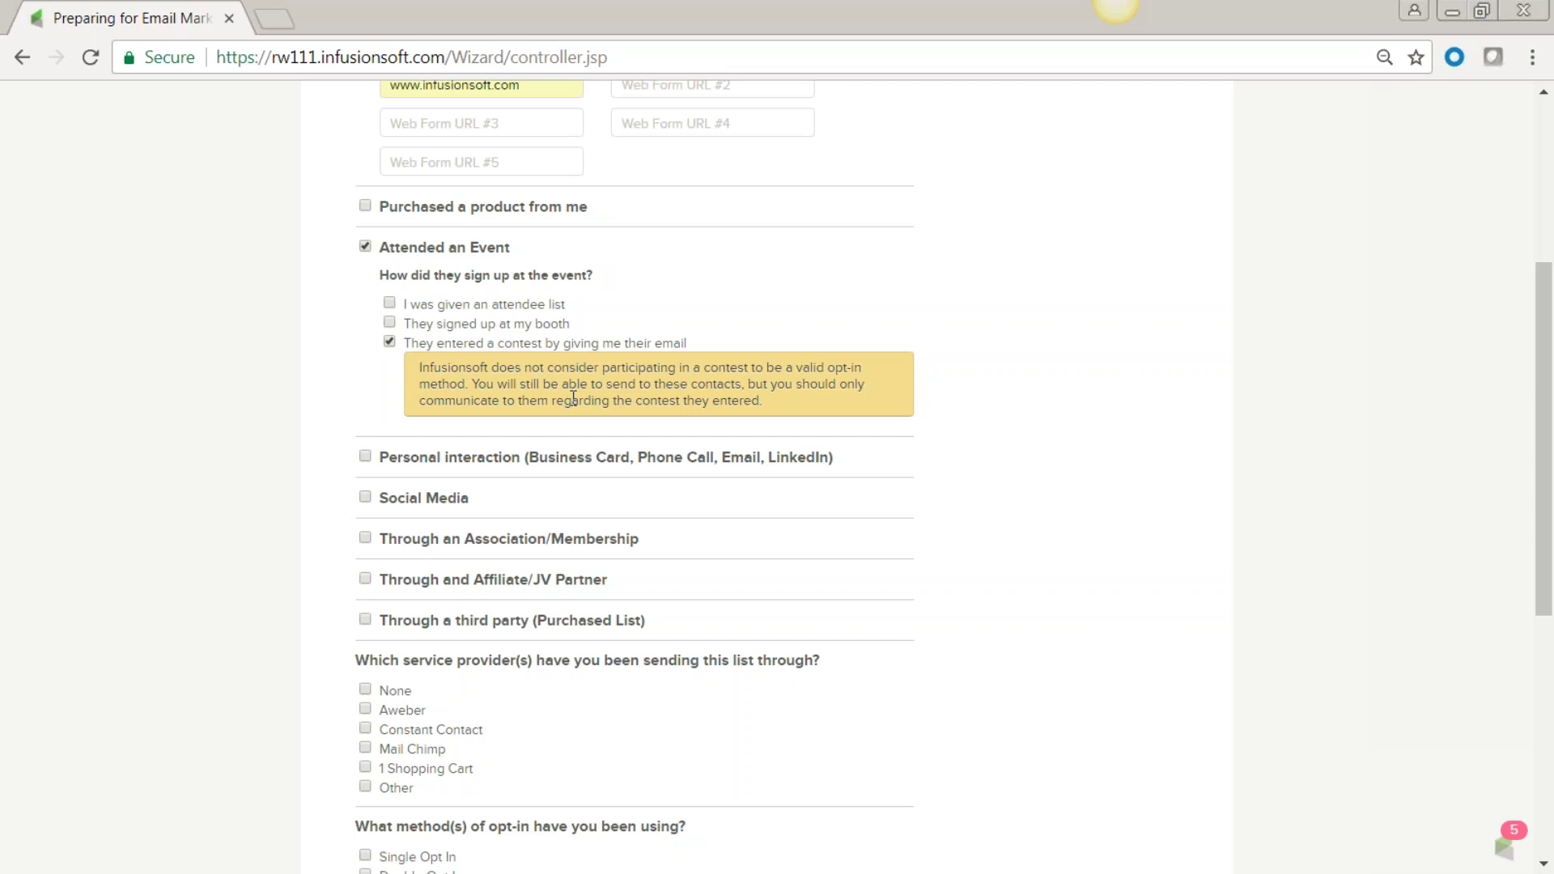
Untick 'They entered a contest', and tick then untick 'Personal interaction', leaving no event sign-up method.
click(389, 341)
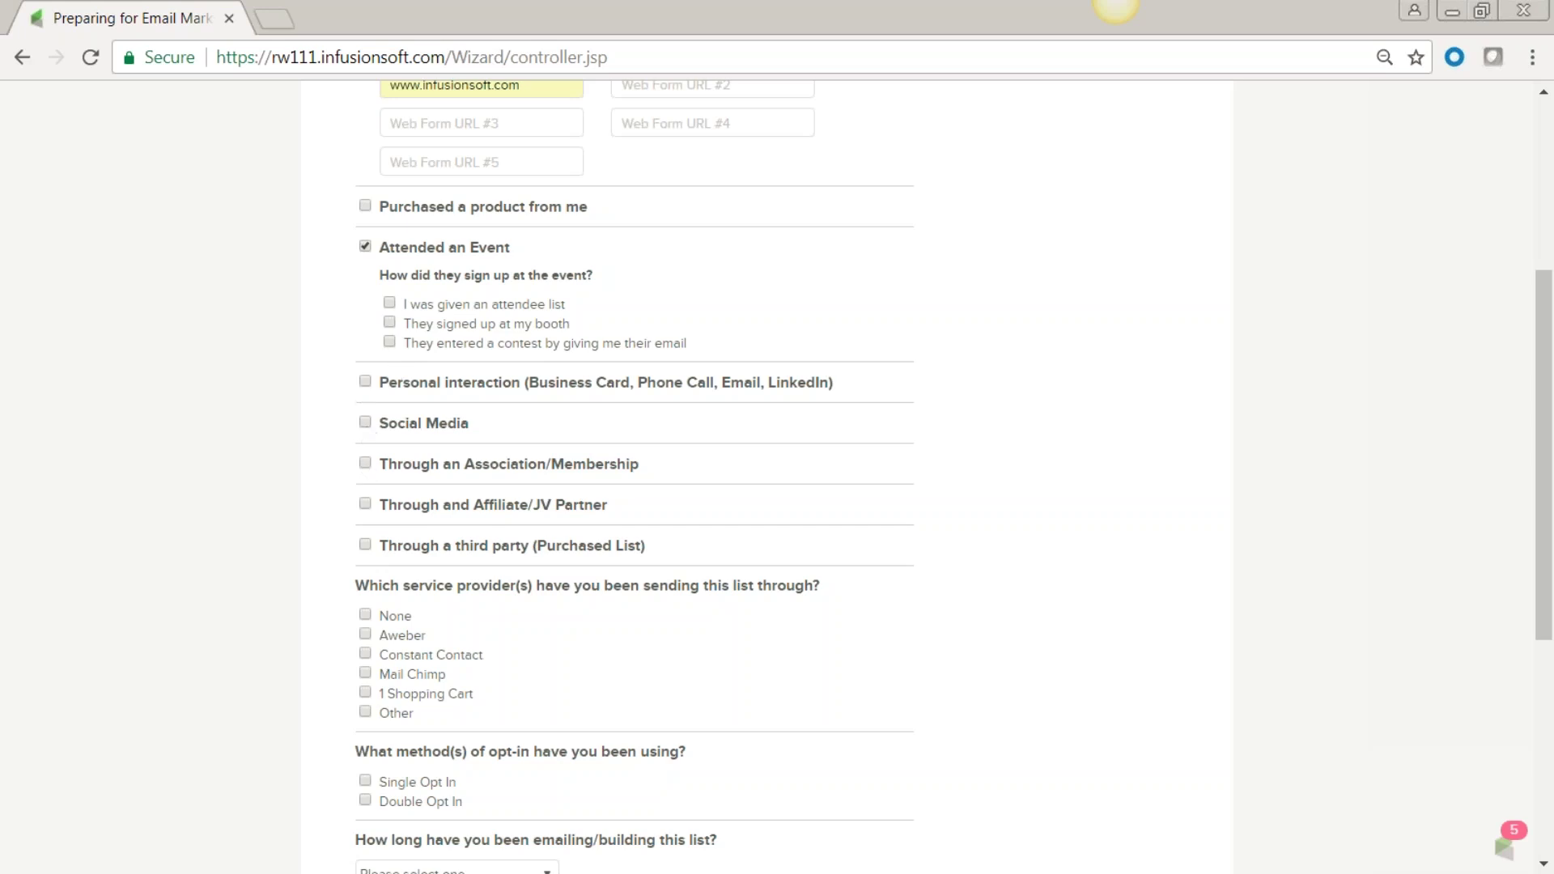
click(365, 383)
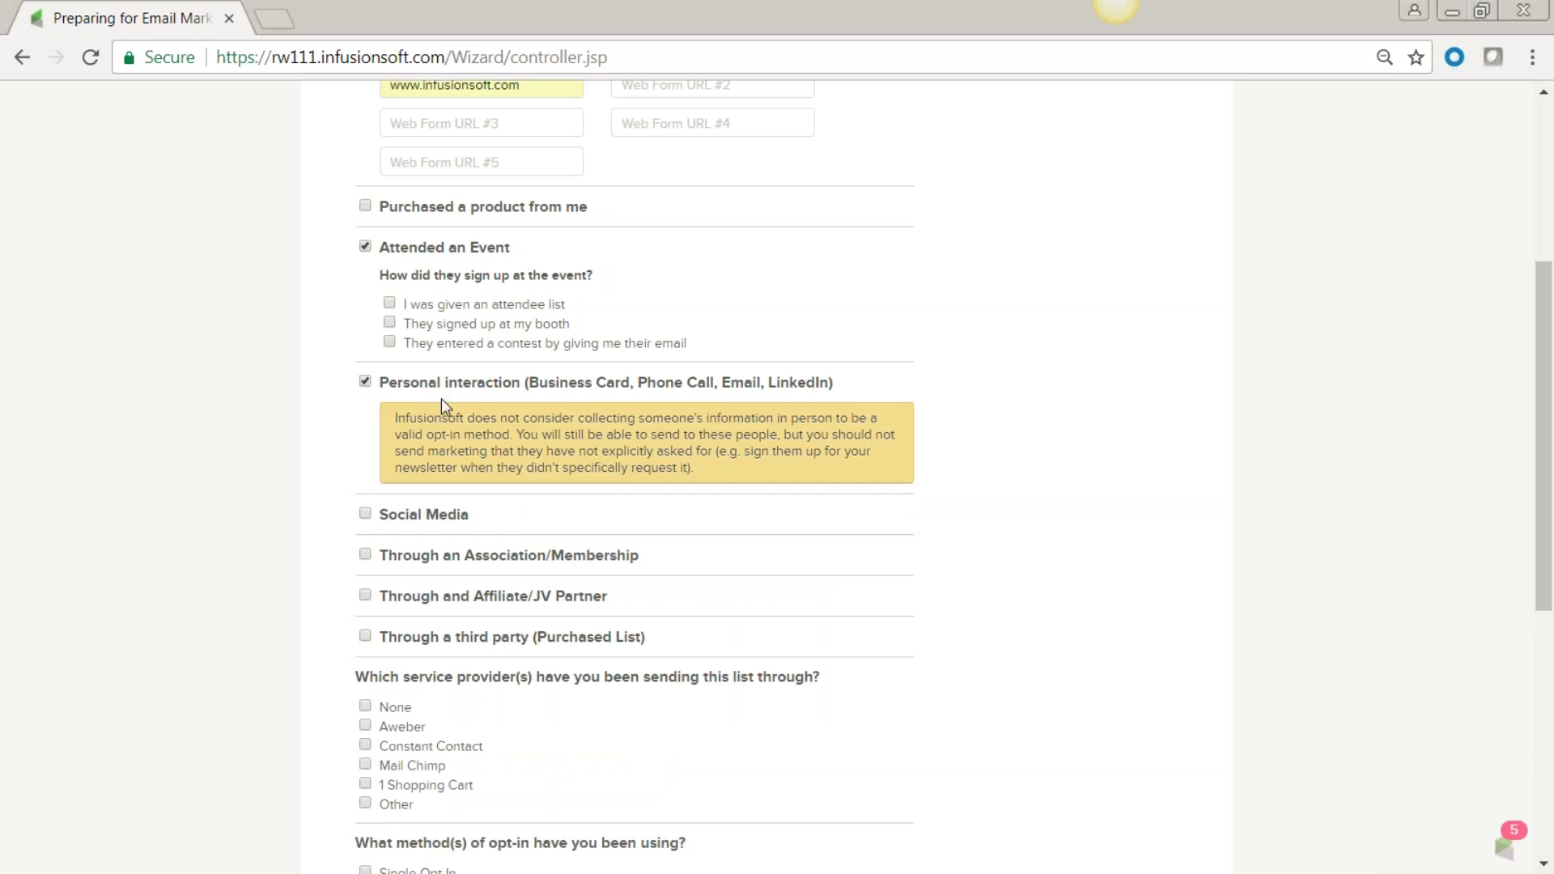
drag(521, 387, 386, 394)
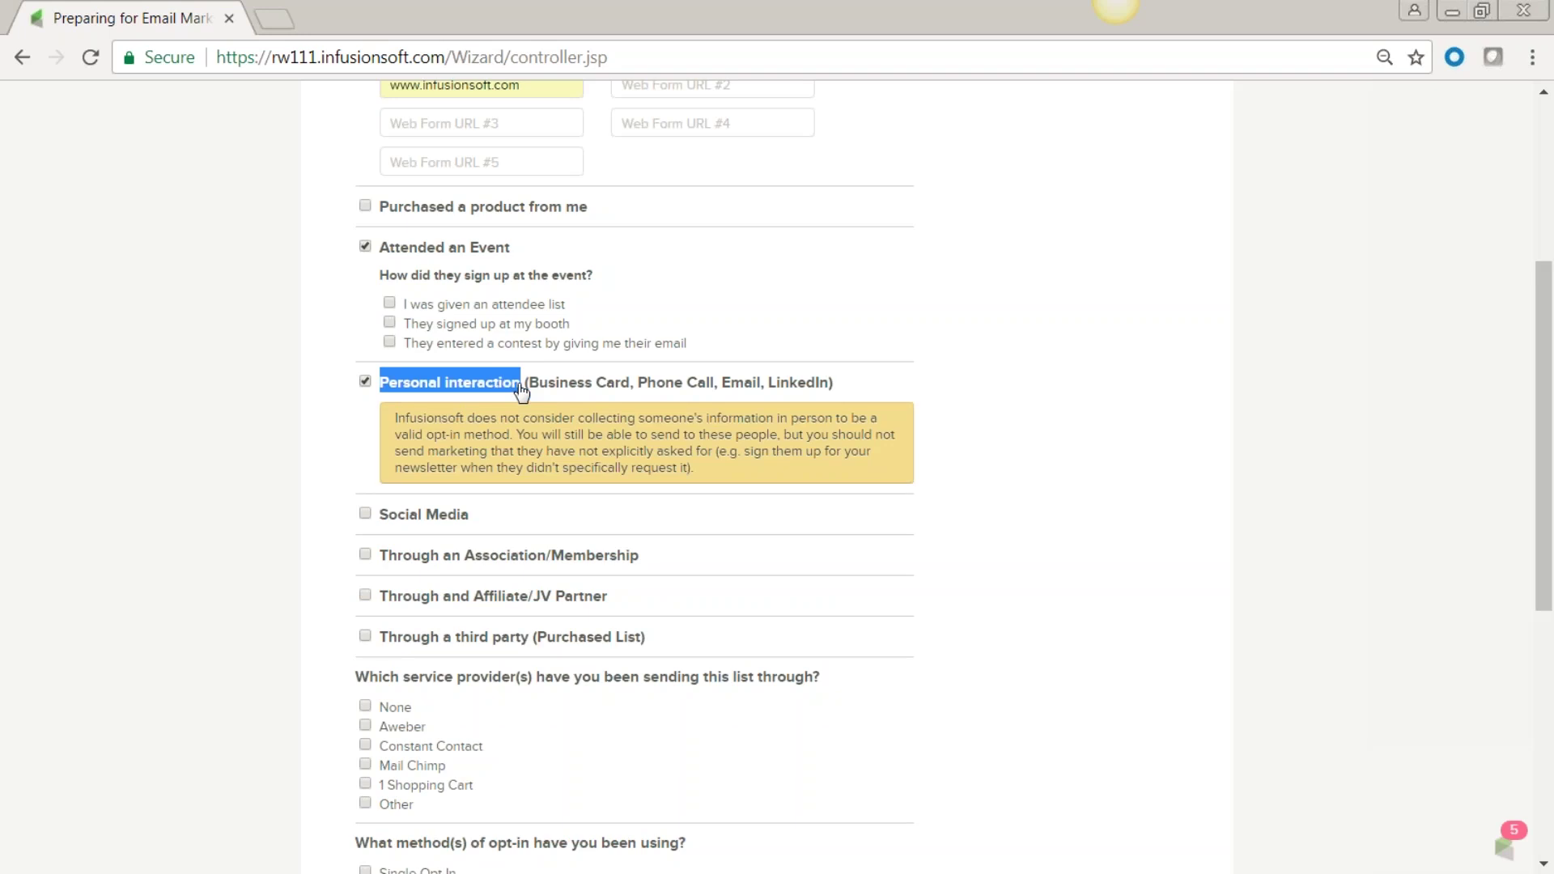
click(366, 381)
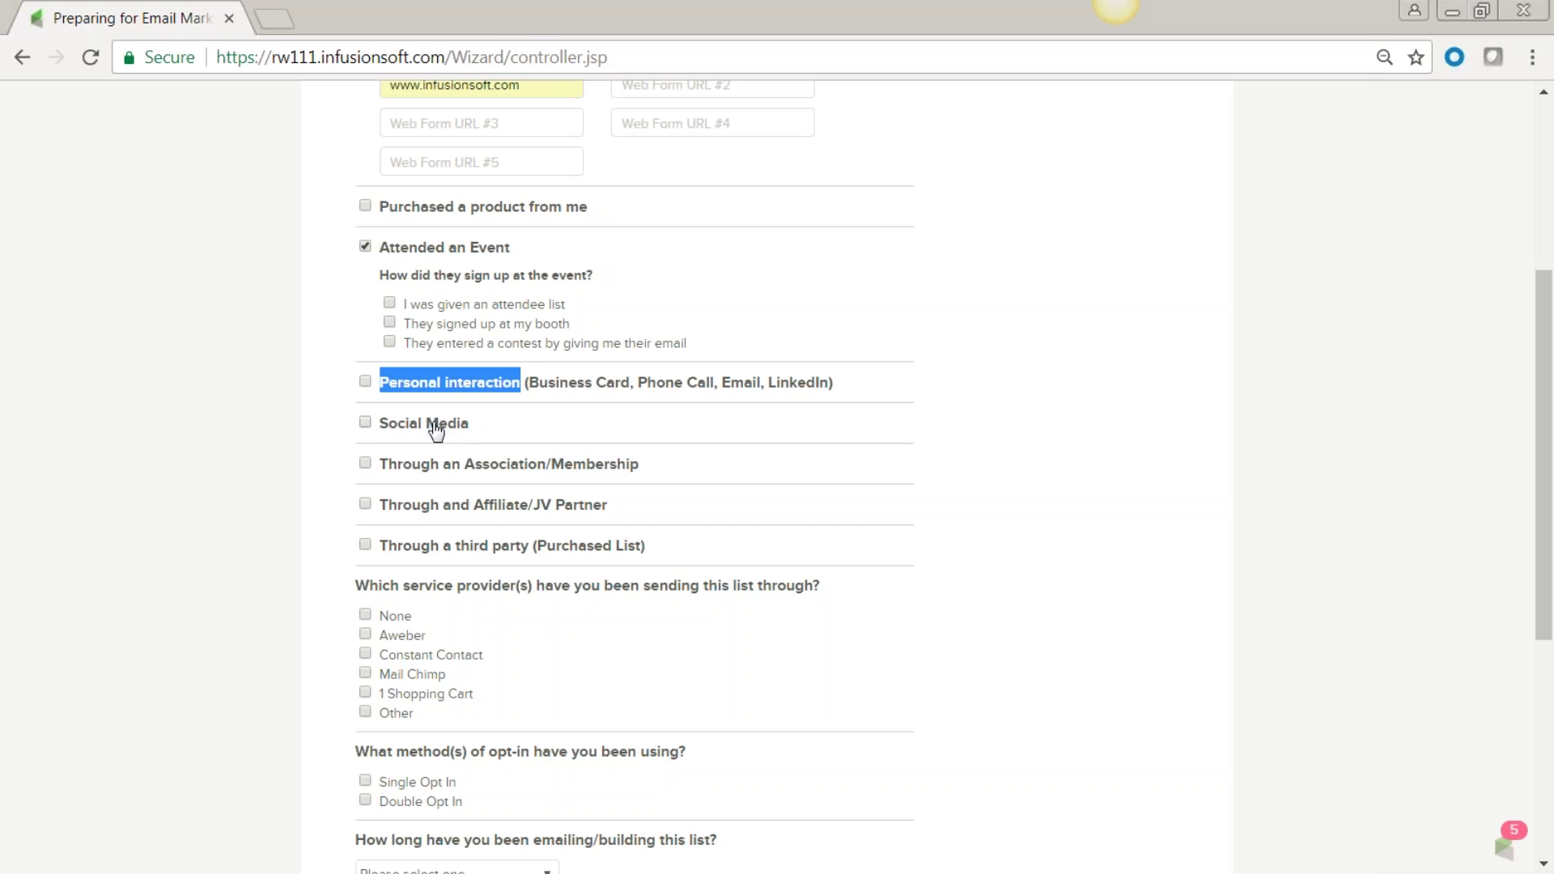
scroll(730, 508, down, 1)
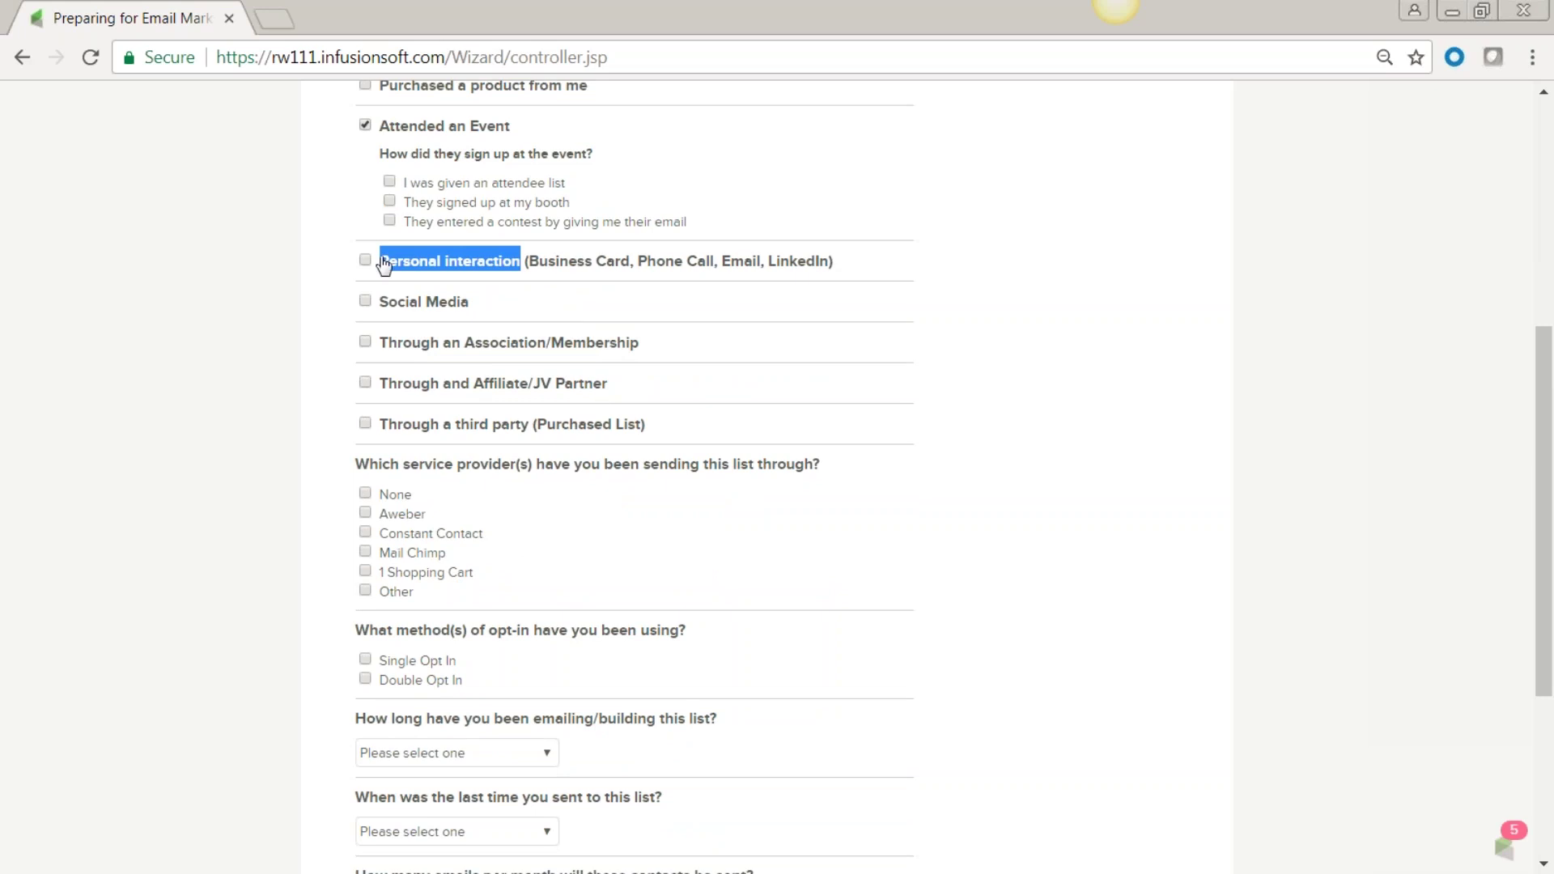
scroll(267, 416, up, 4)
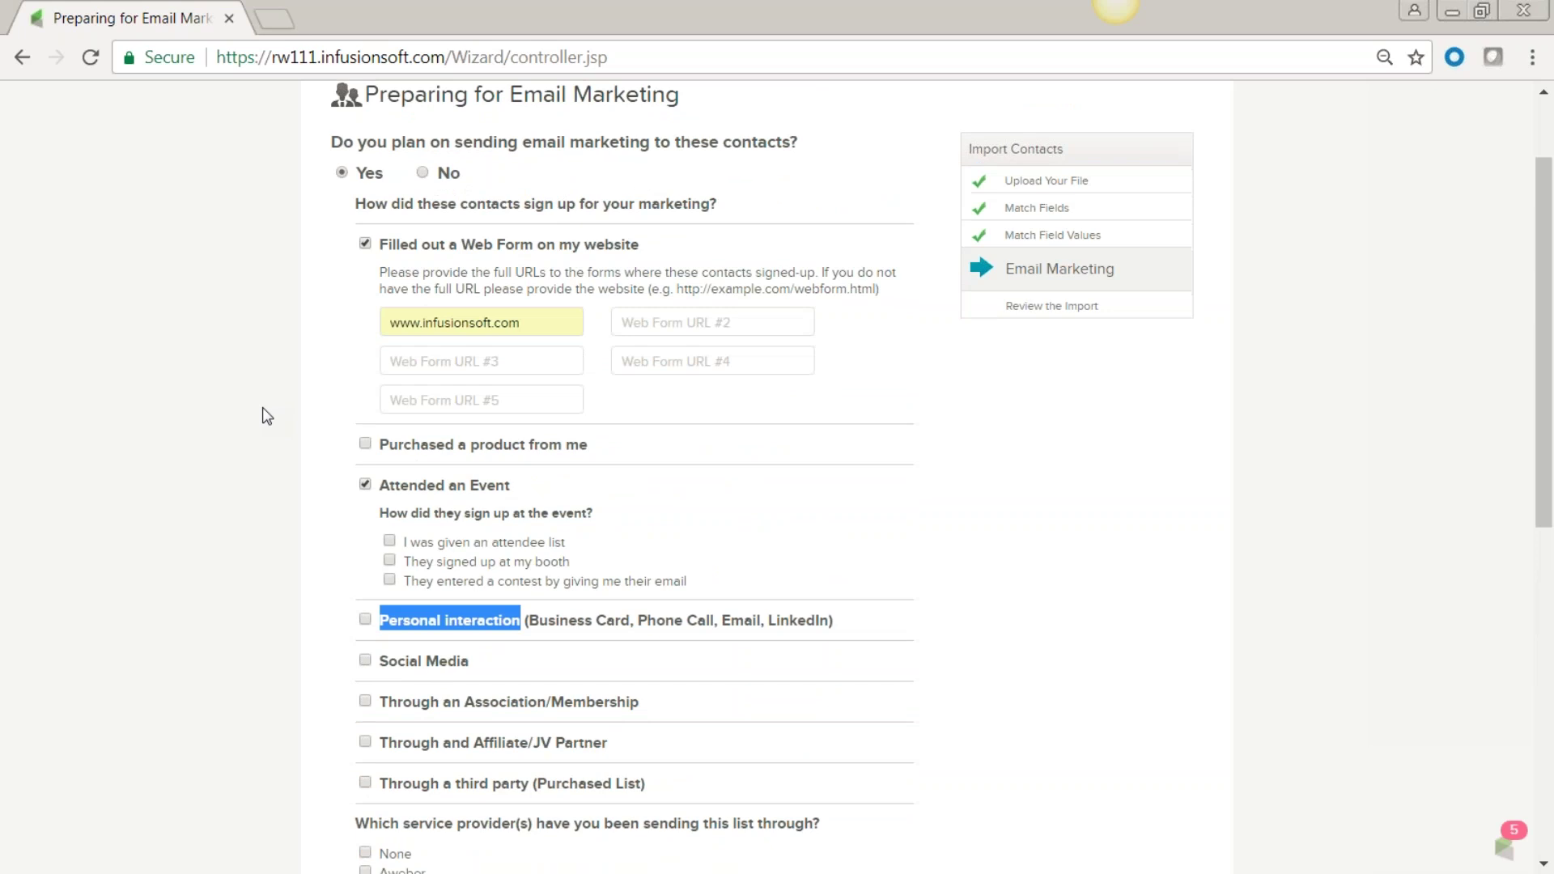
scroll(267, 417, down, 5)
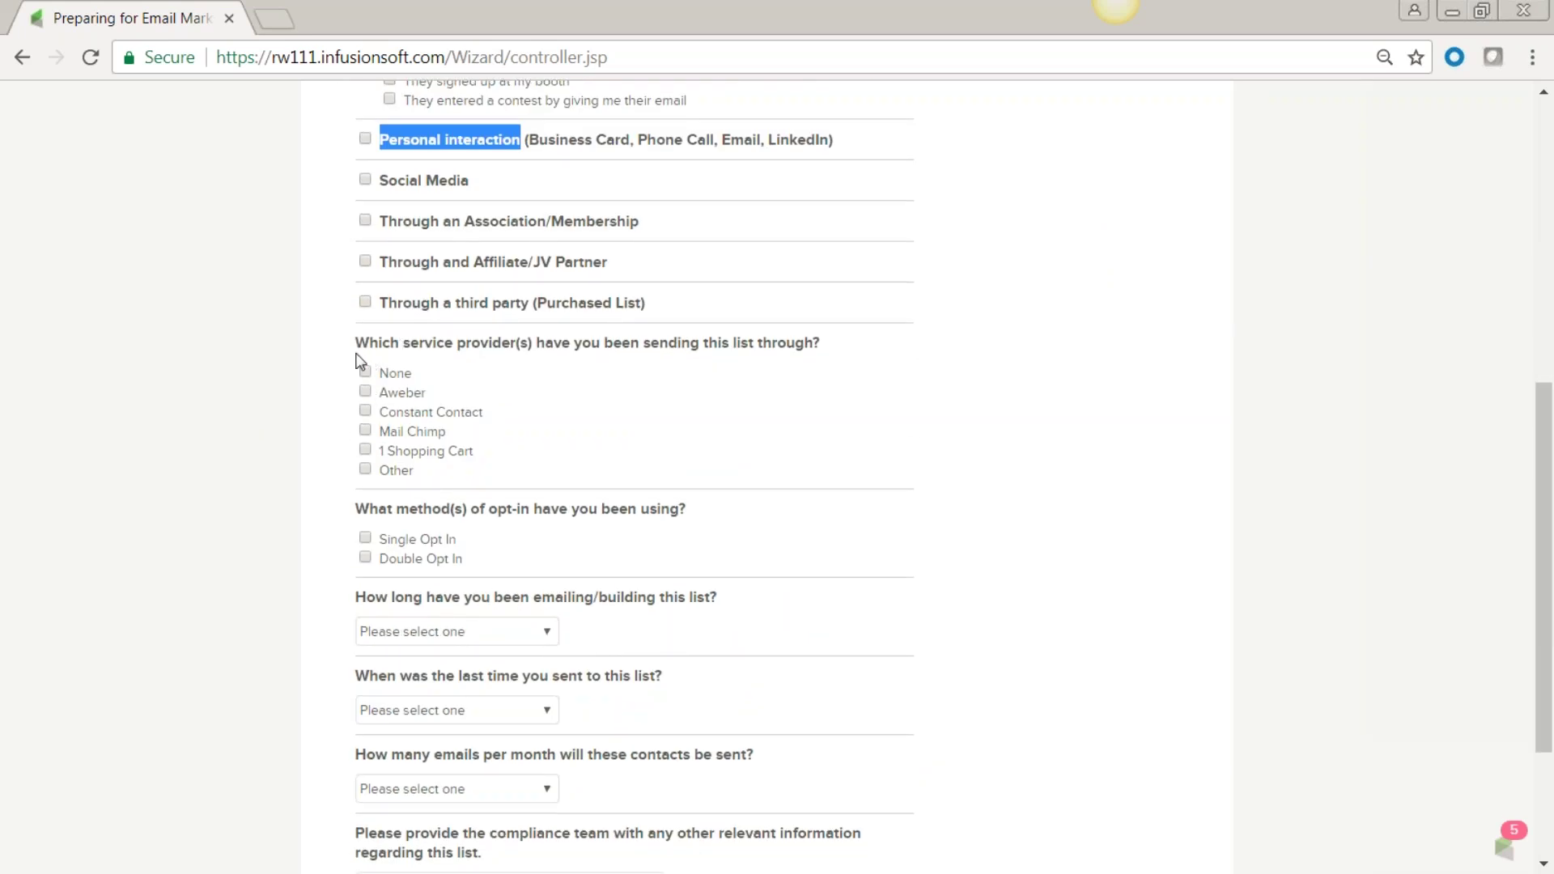
Answer the list questions: Mail Chimp, 2-3 Years old, last emailed 1-3 Months ago, 1-5 Emails monthly.
click(365, 430)
scroll(304, 478, down, 3)
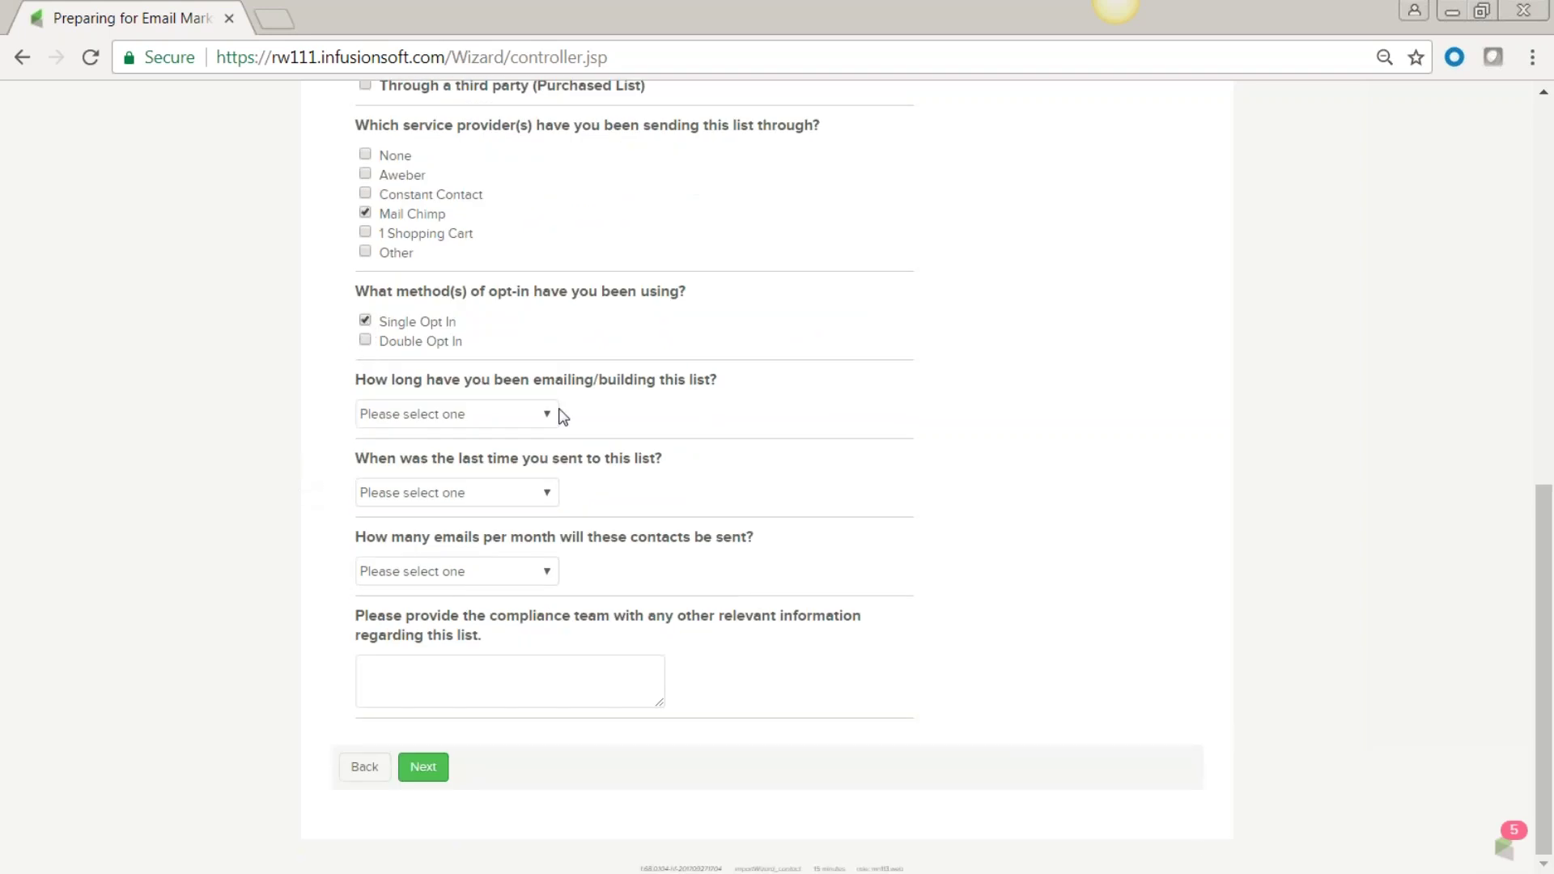
click(550, 417)
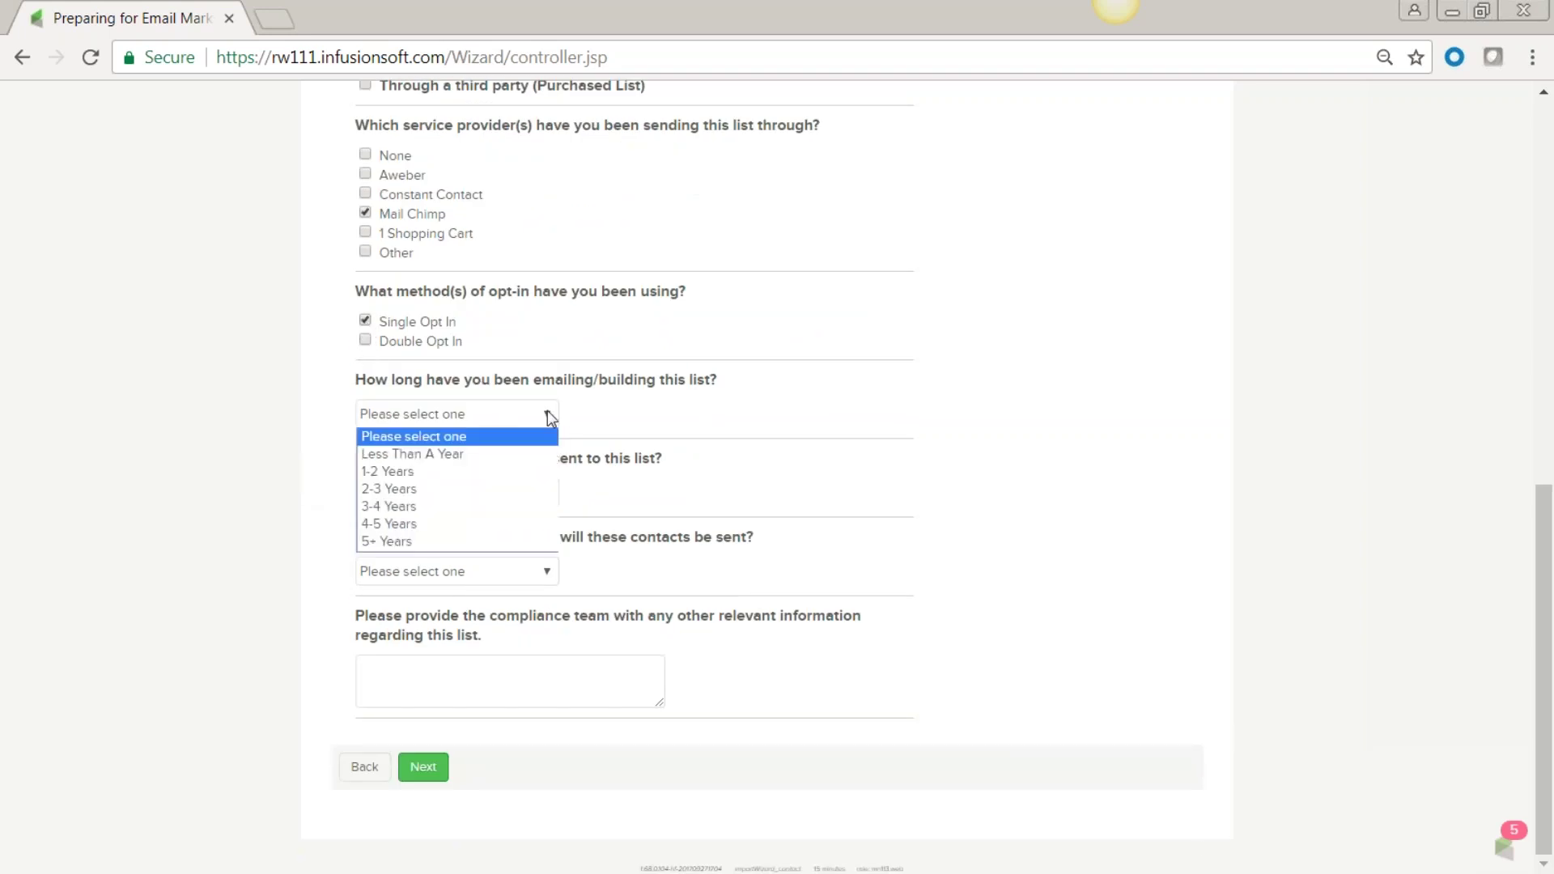
click(520, 489)
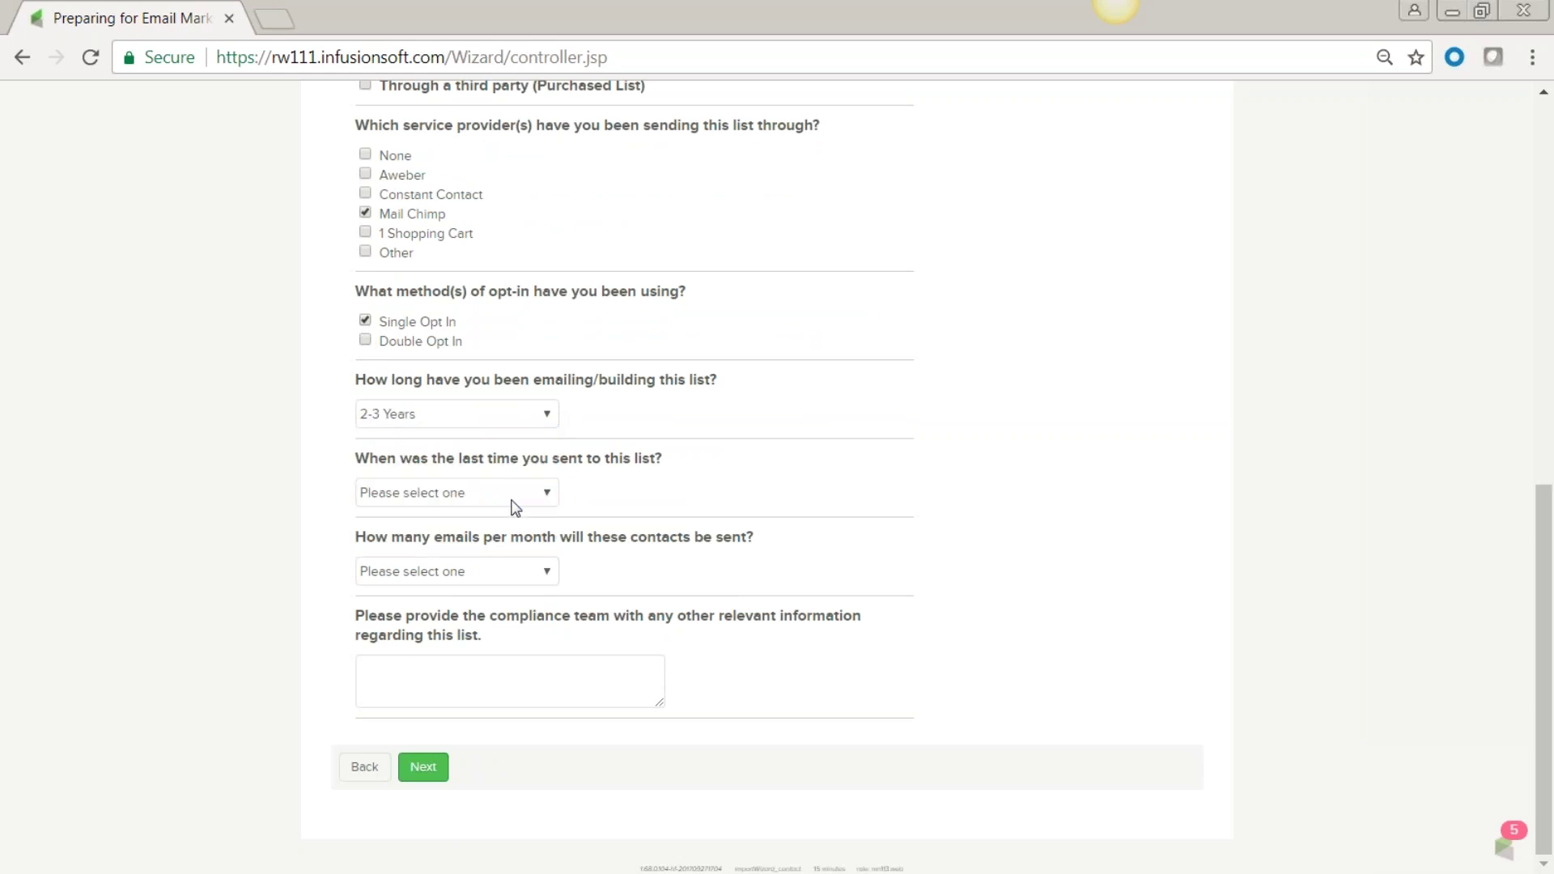
click(547, 496)
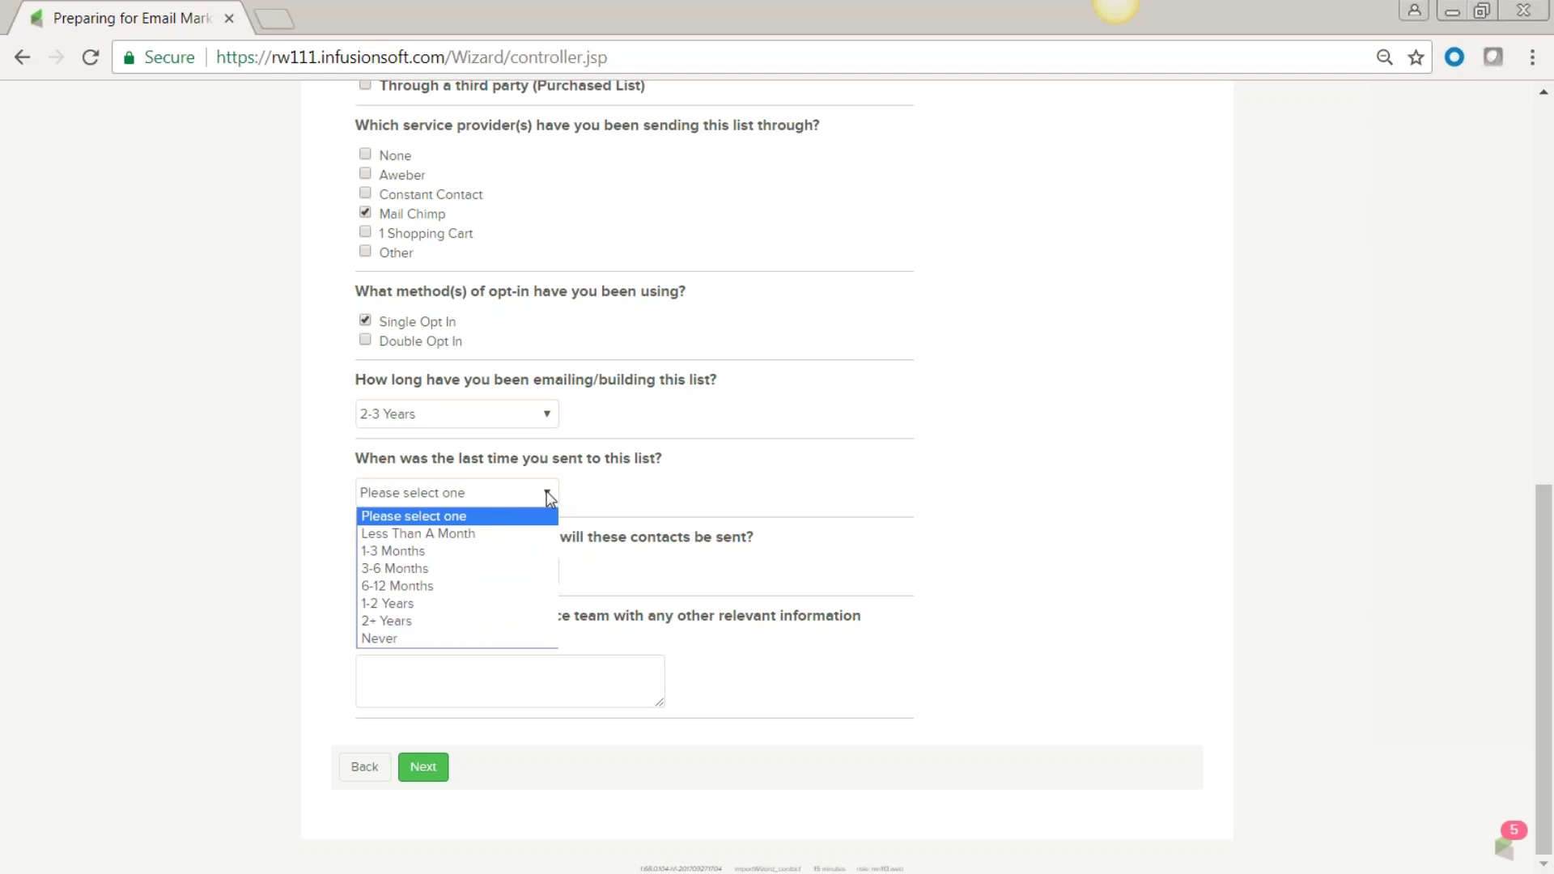
click(531, 551)
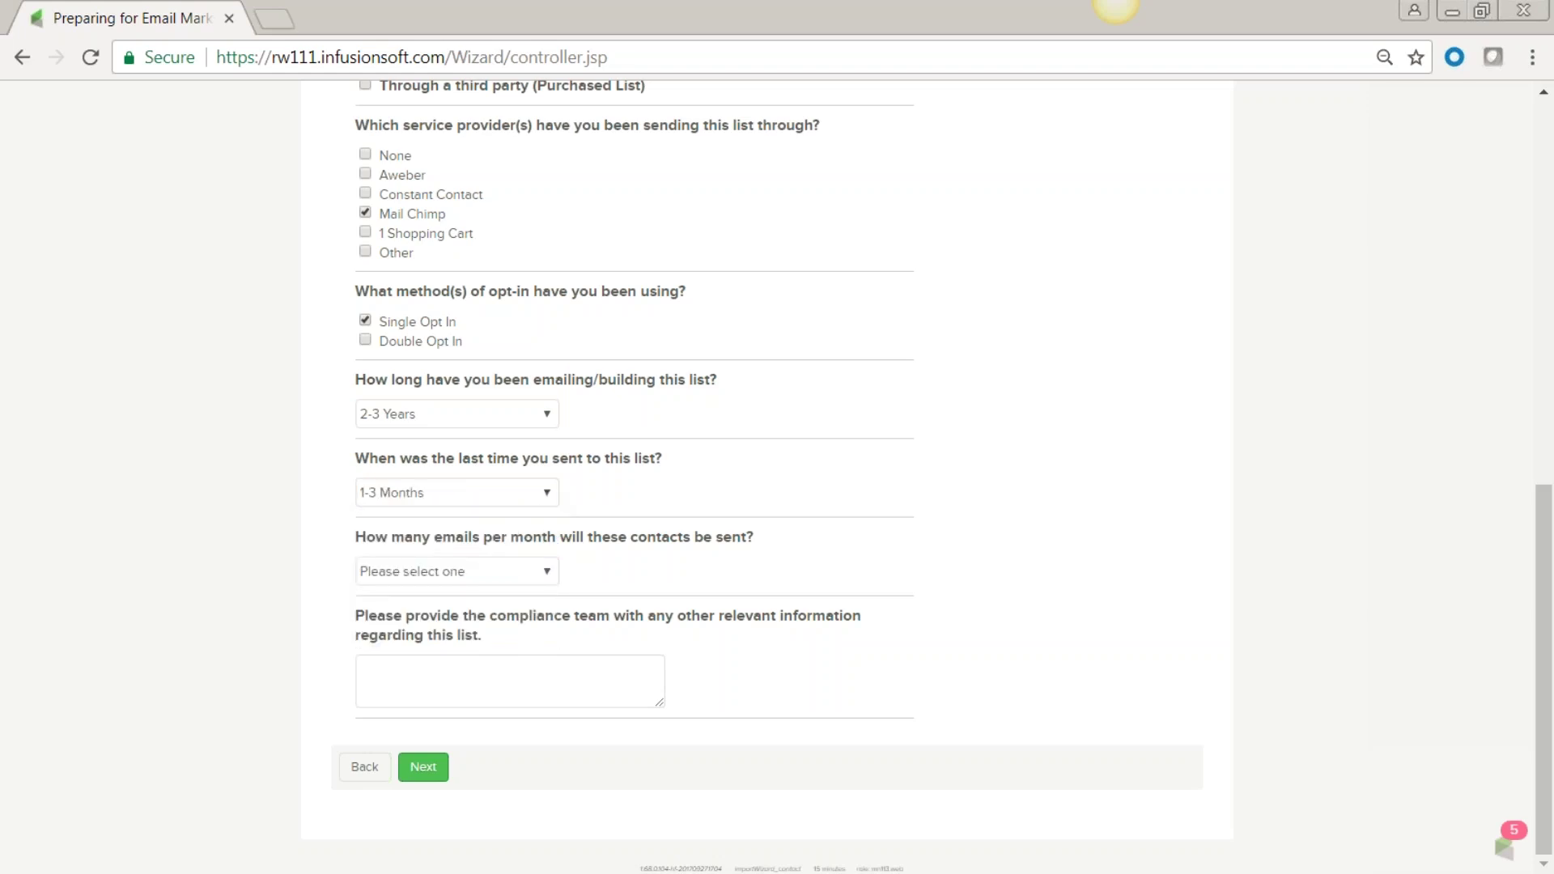
click(549, 573)
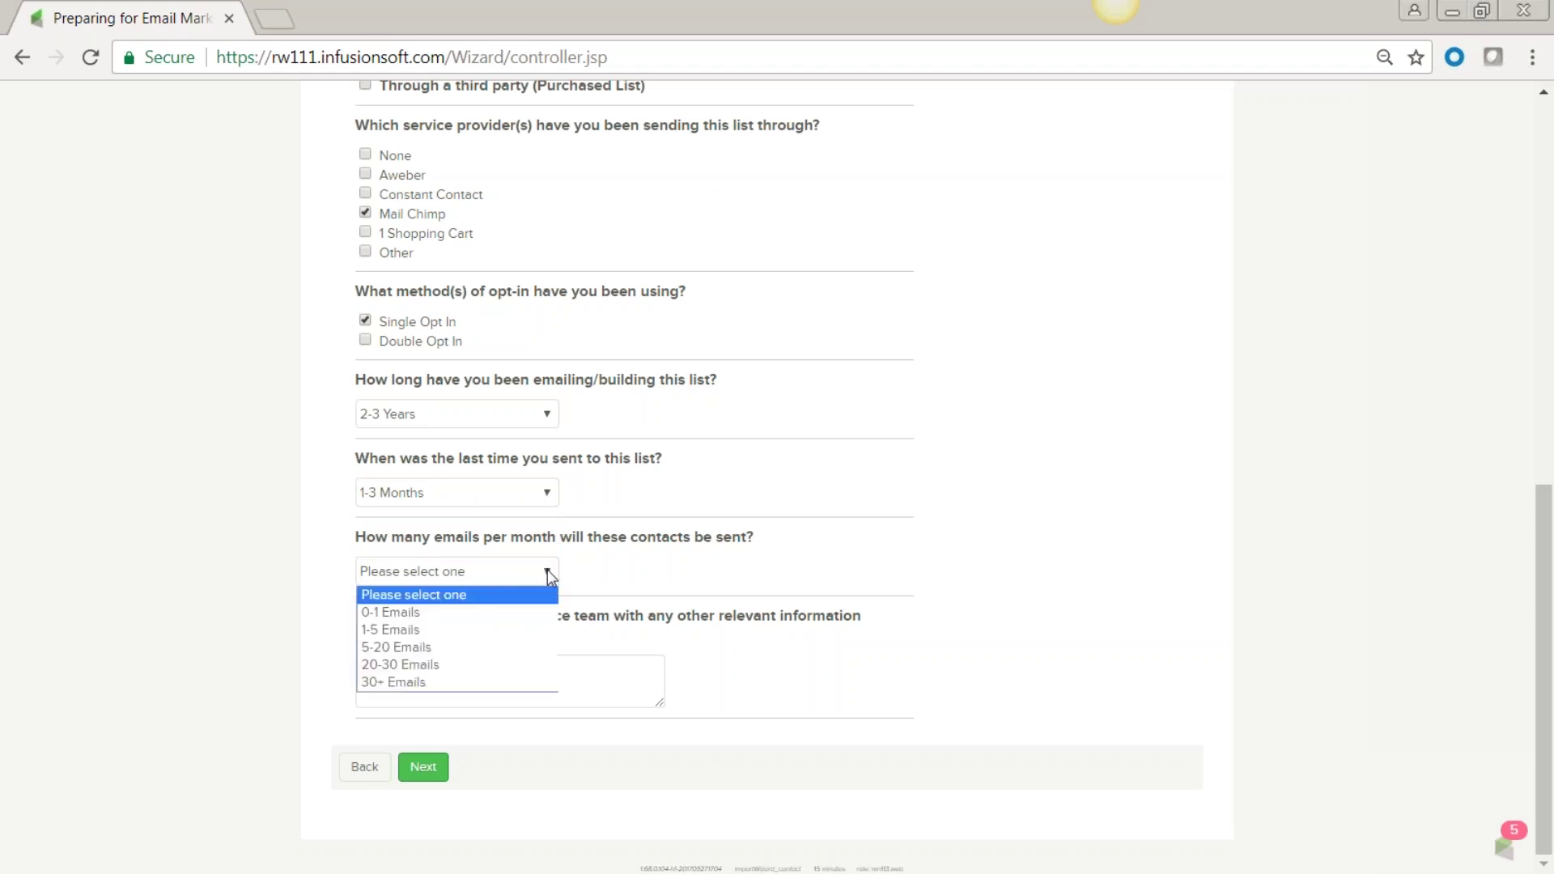
click(521, 631)
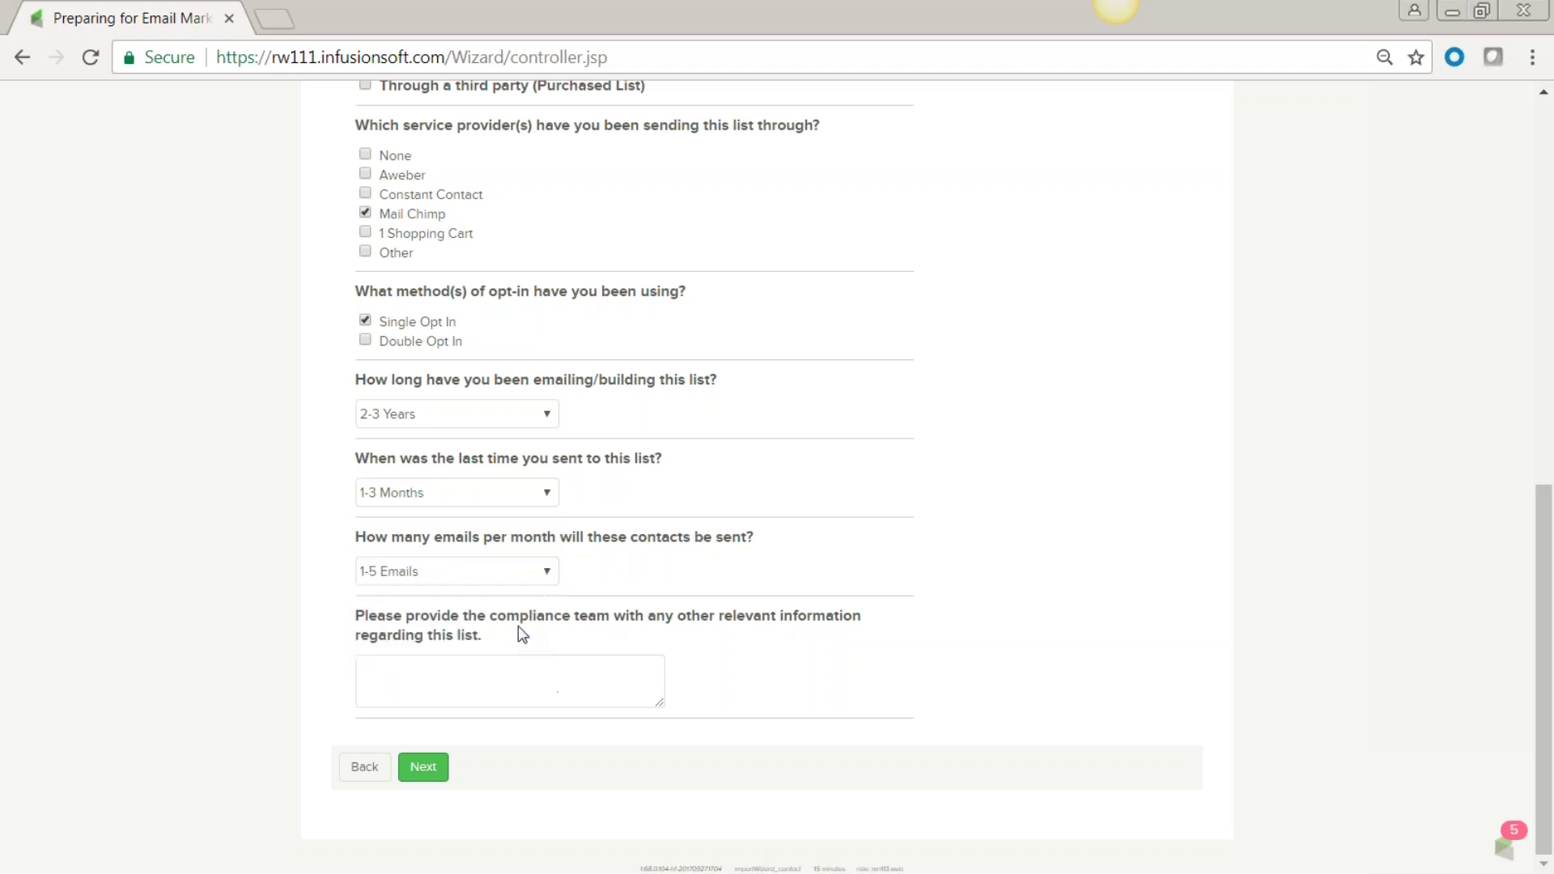
Add the comment 'Current list', dismiss the event sign-up warning, and untick 'Attended an Event'.
click(402, 666)
text(Current list)
click(427, 773)
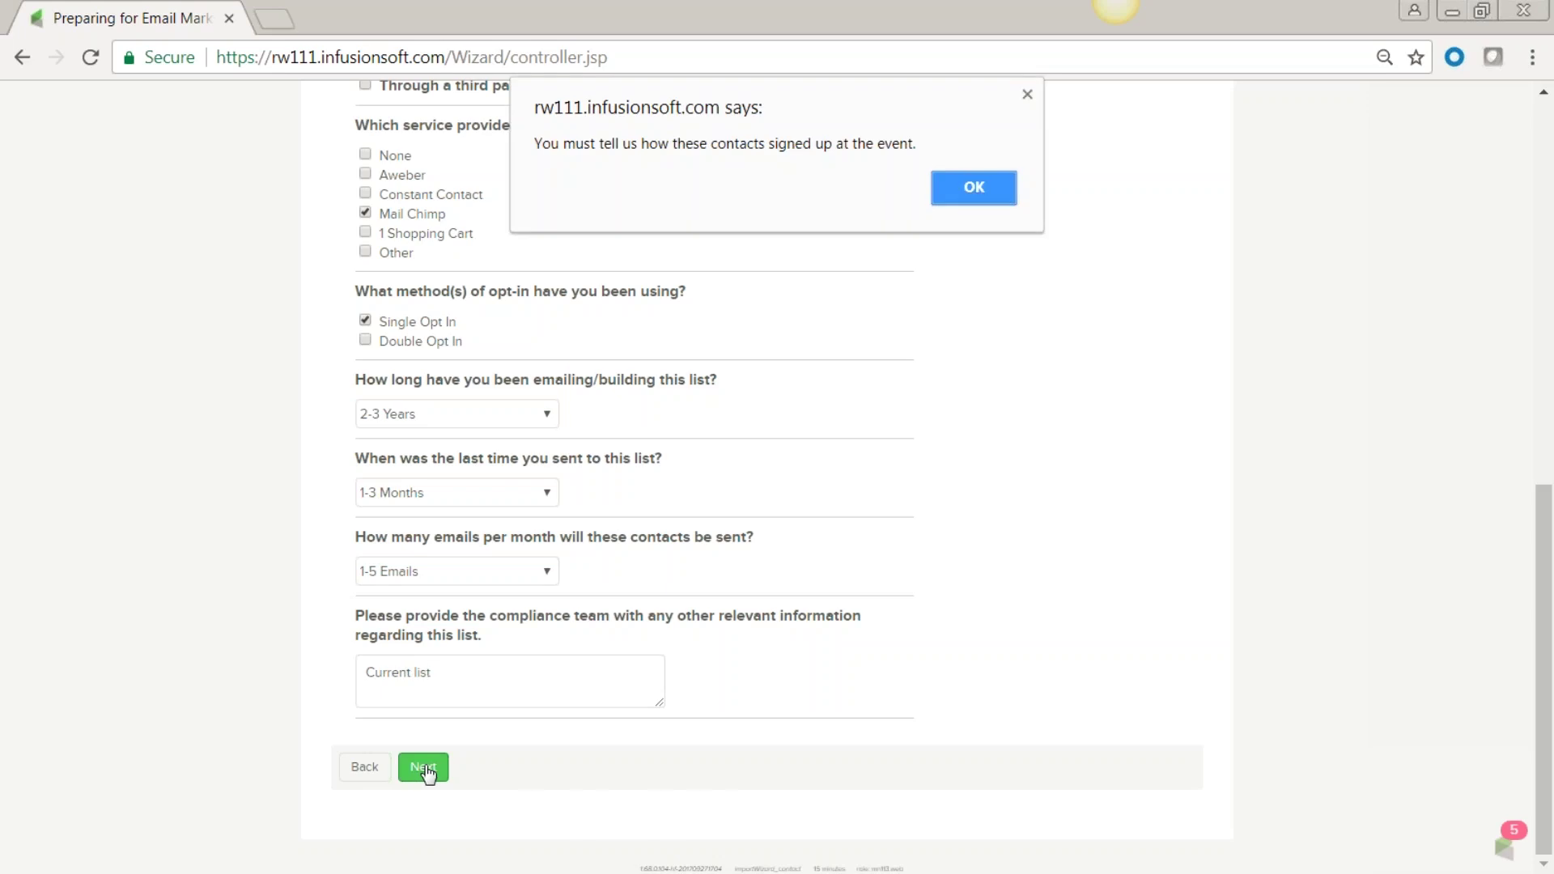
click(975, 185)
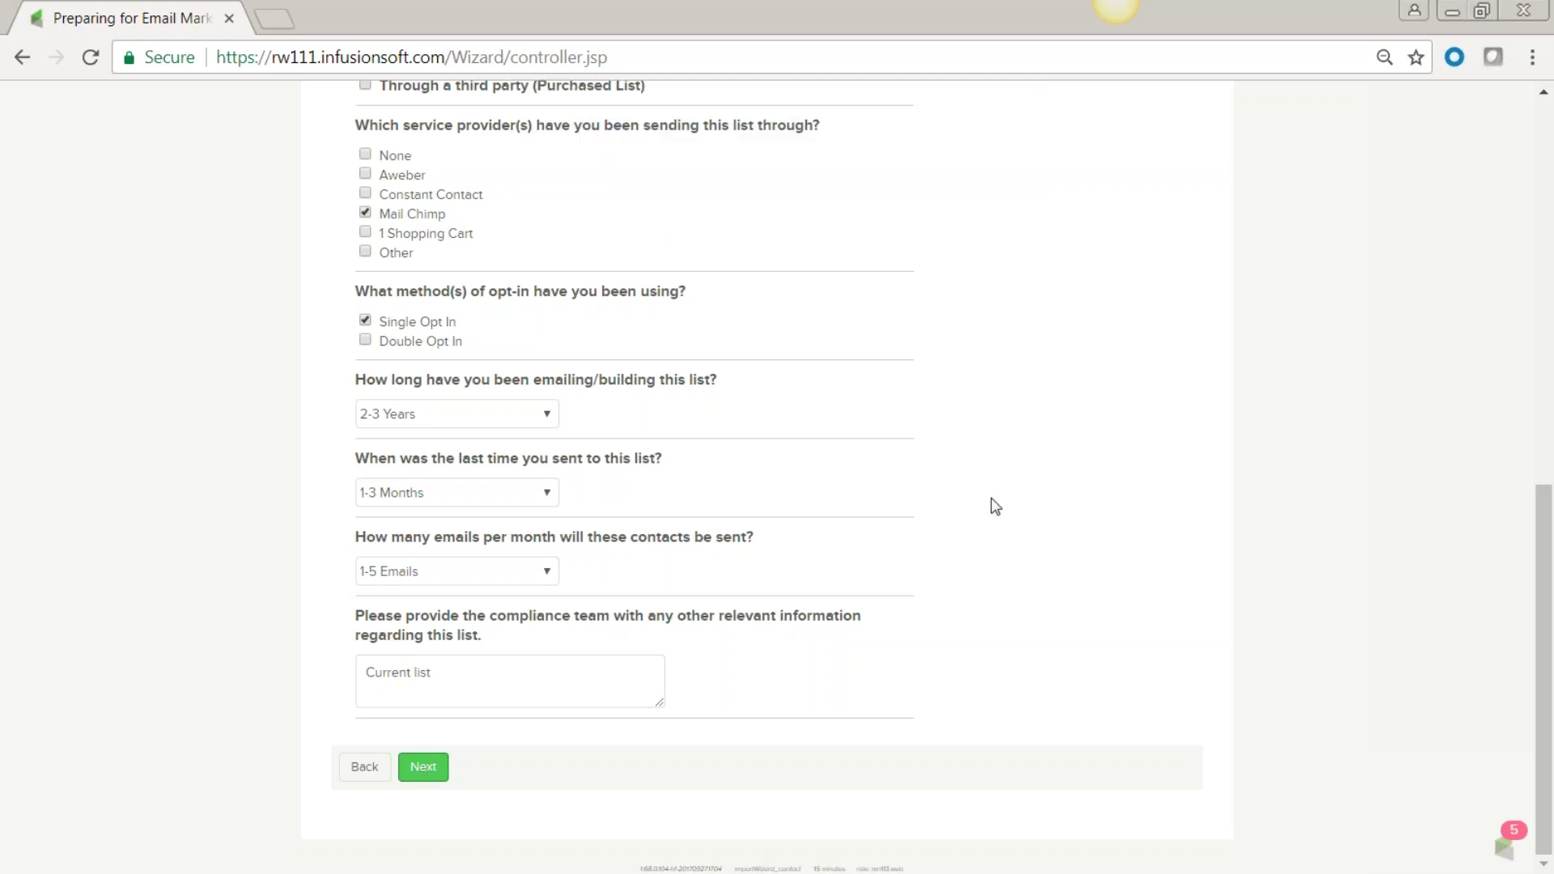
scroll(997, 481, up, 7)
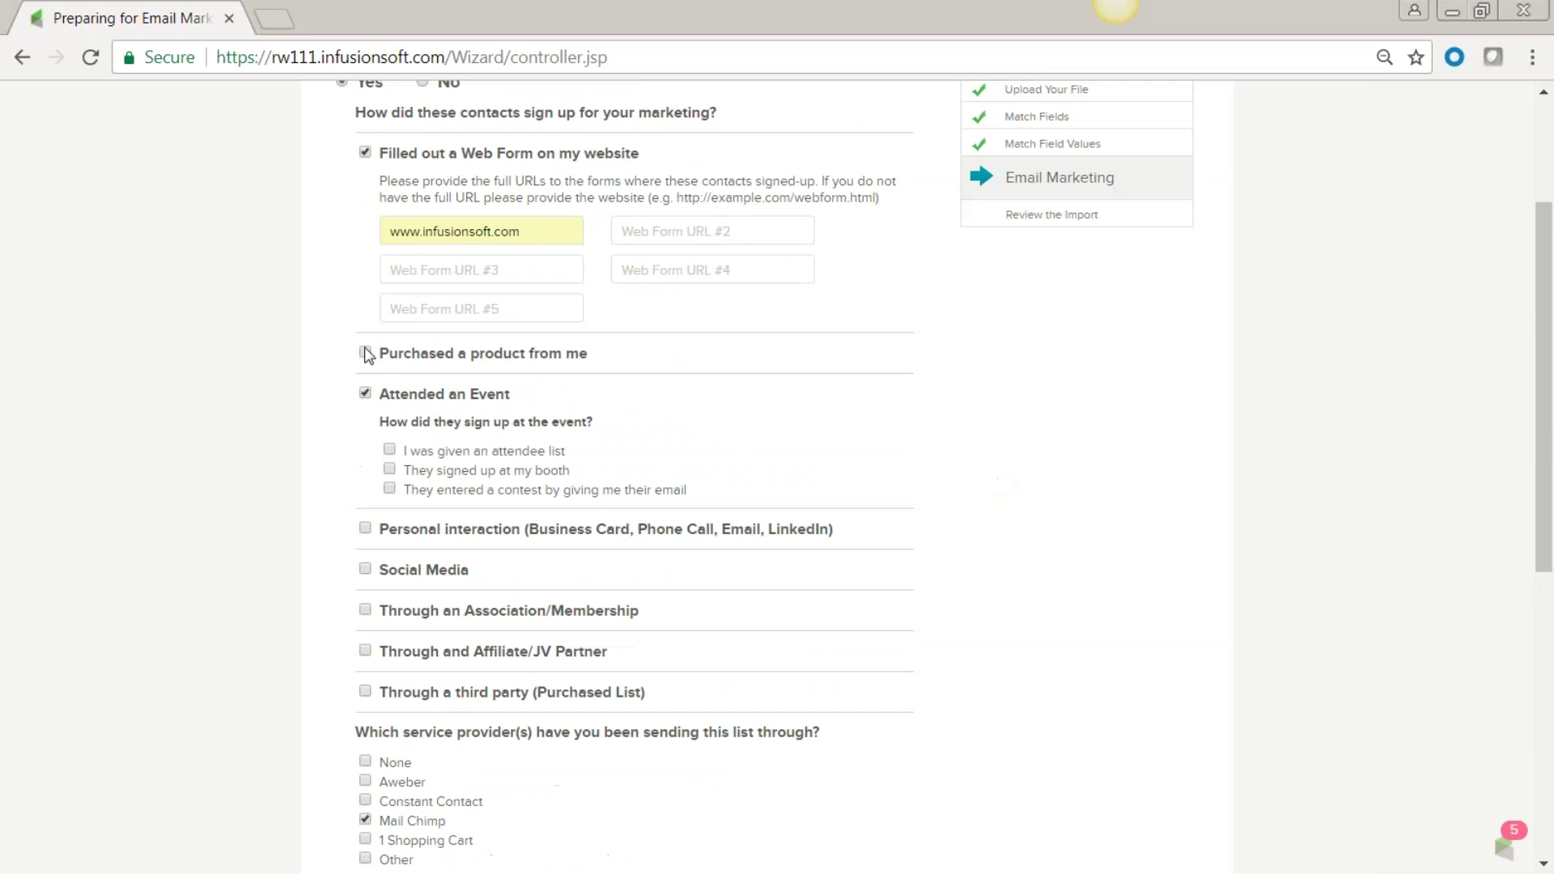
click(366, 394)
scroll(960, 459, down, 6)
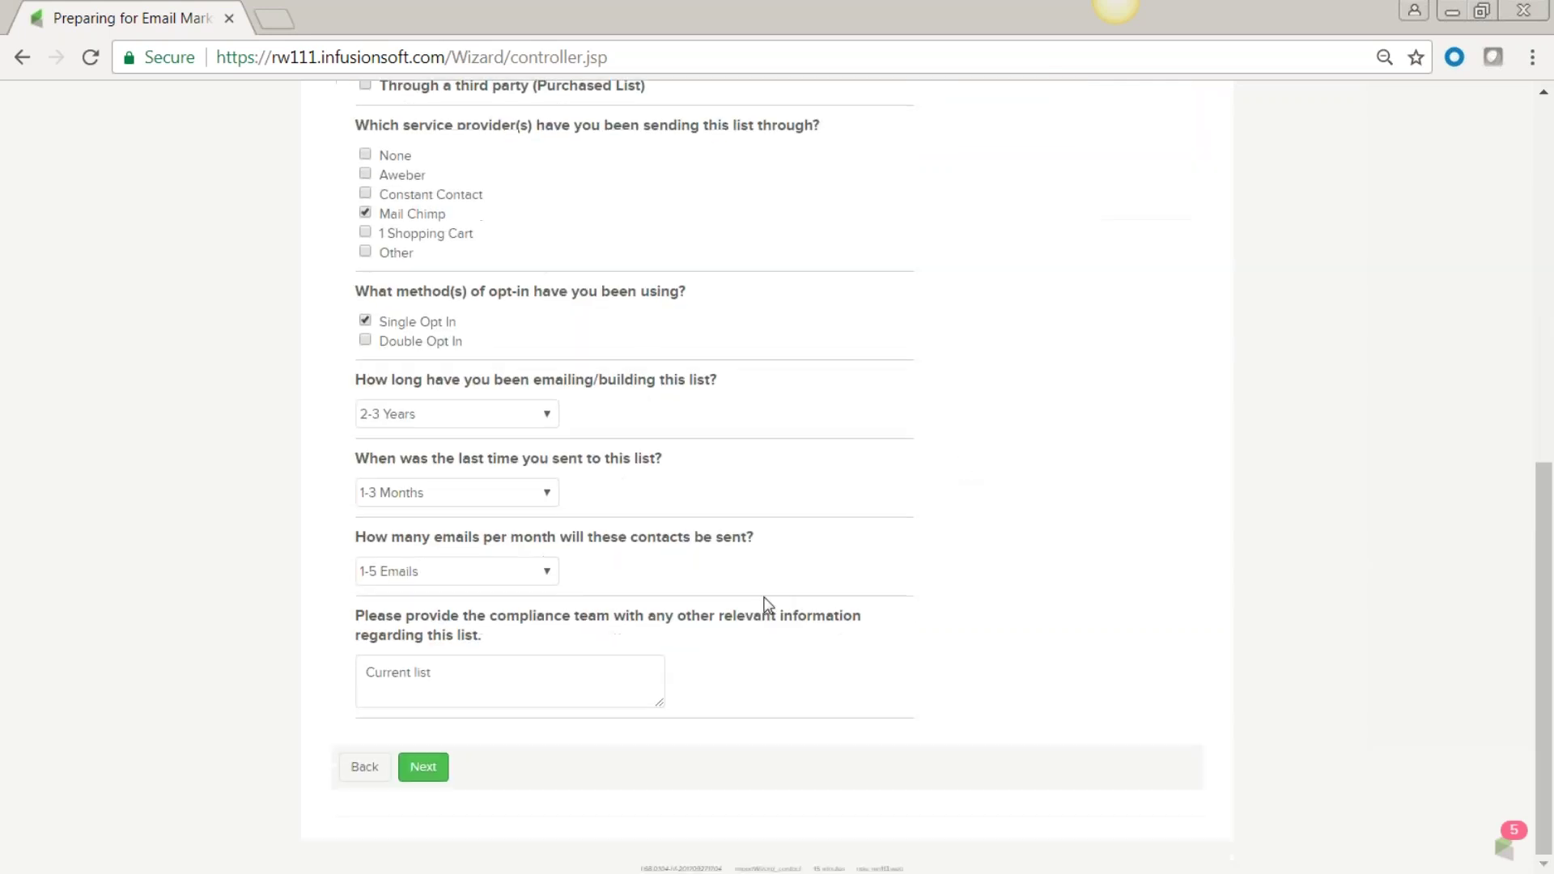
Advance to the final import review and look through the contact preview down to Other Import Options.
click(422, 769)
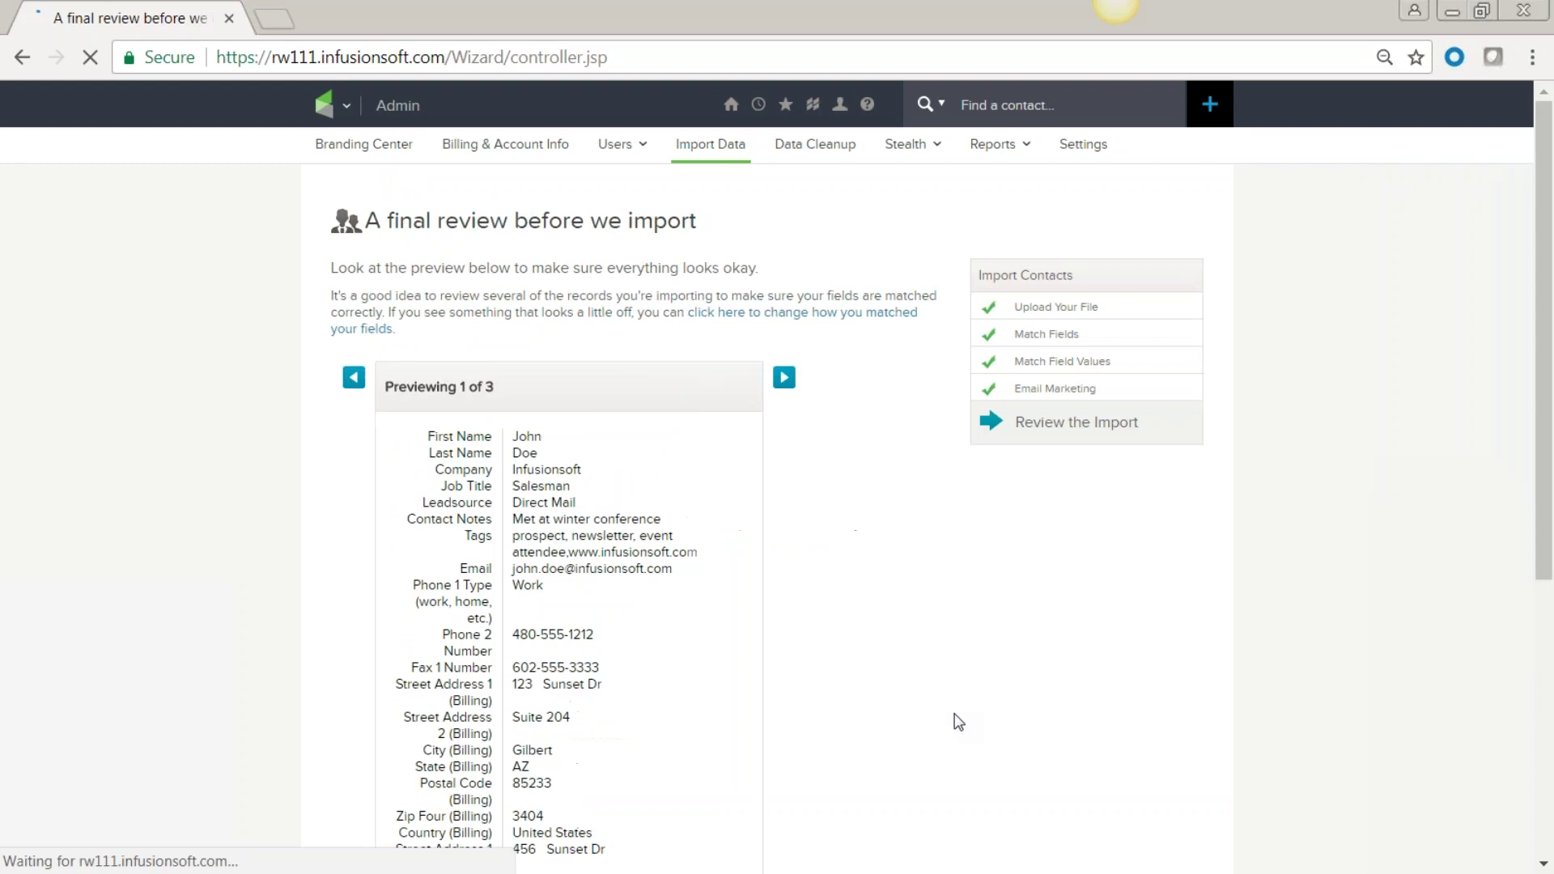
scroll(871, 616, down, 3)
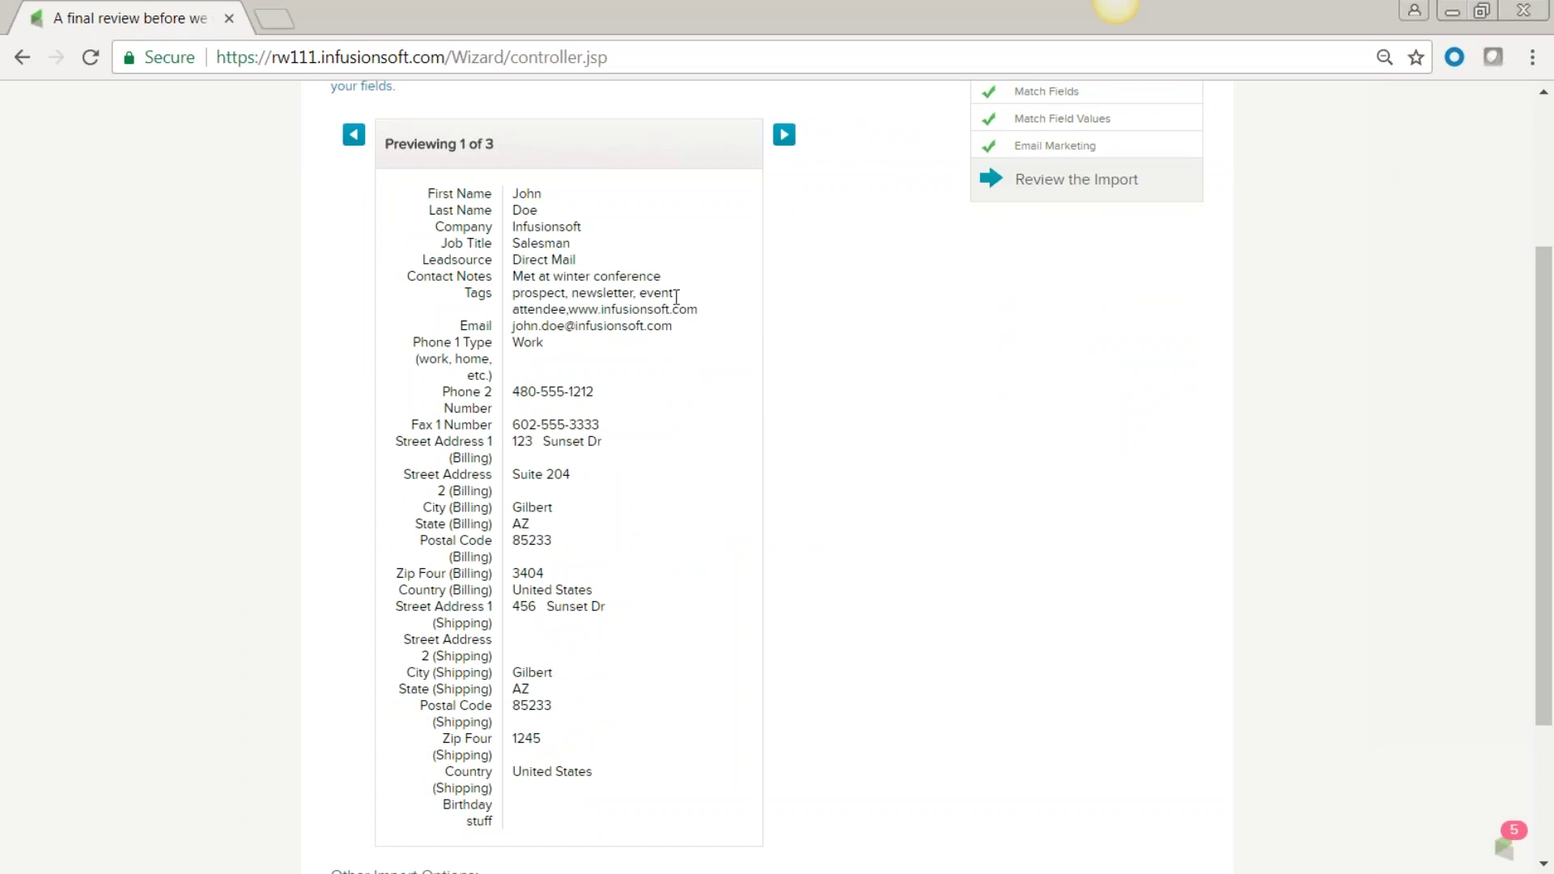
scroll(668, 366, down, 3)
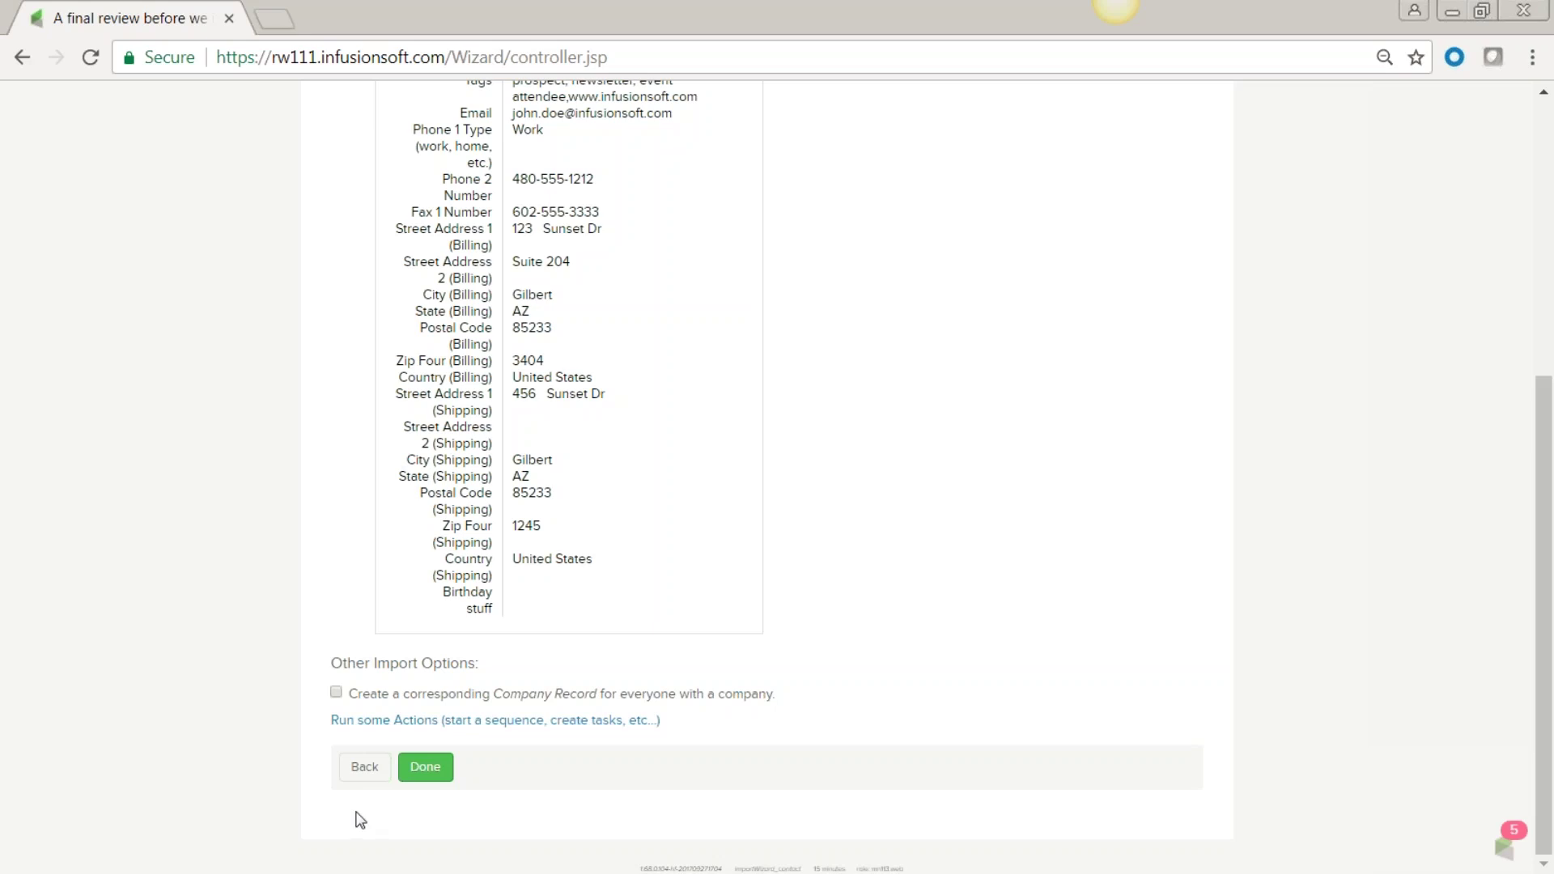
Enable 'Run some Actions' and add an Apply/Remove Tag action set to Apply.
click(390, 722)
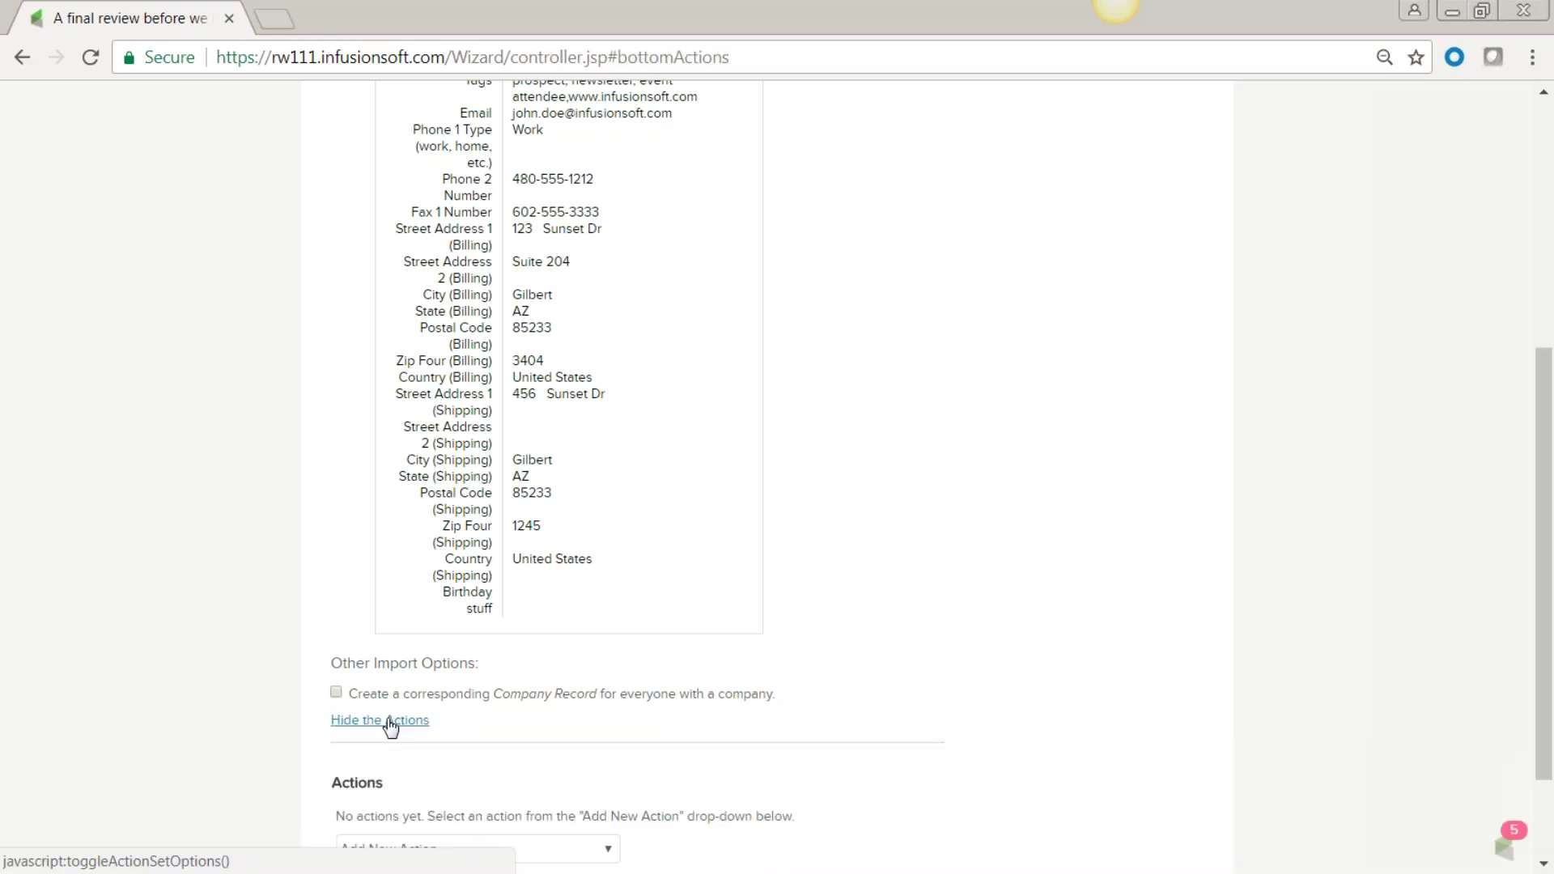
scroll(390, 725, down, 2)
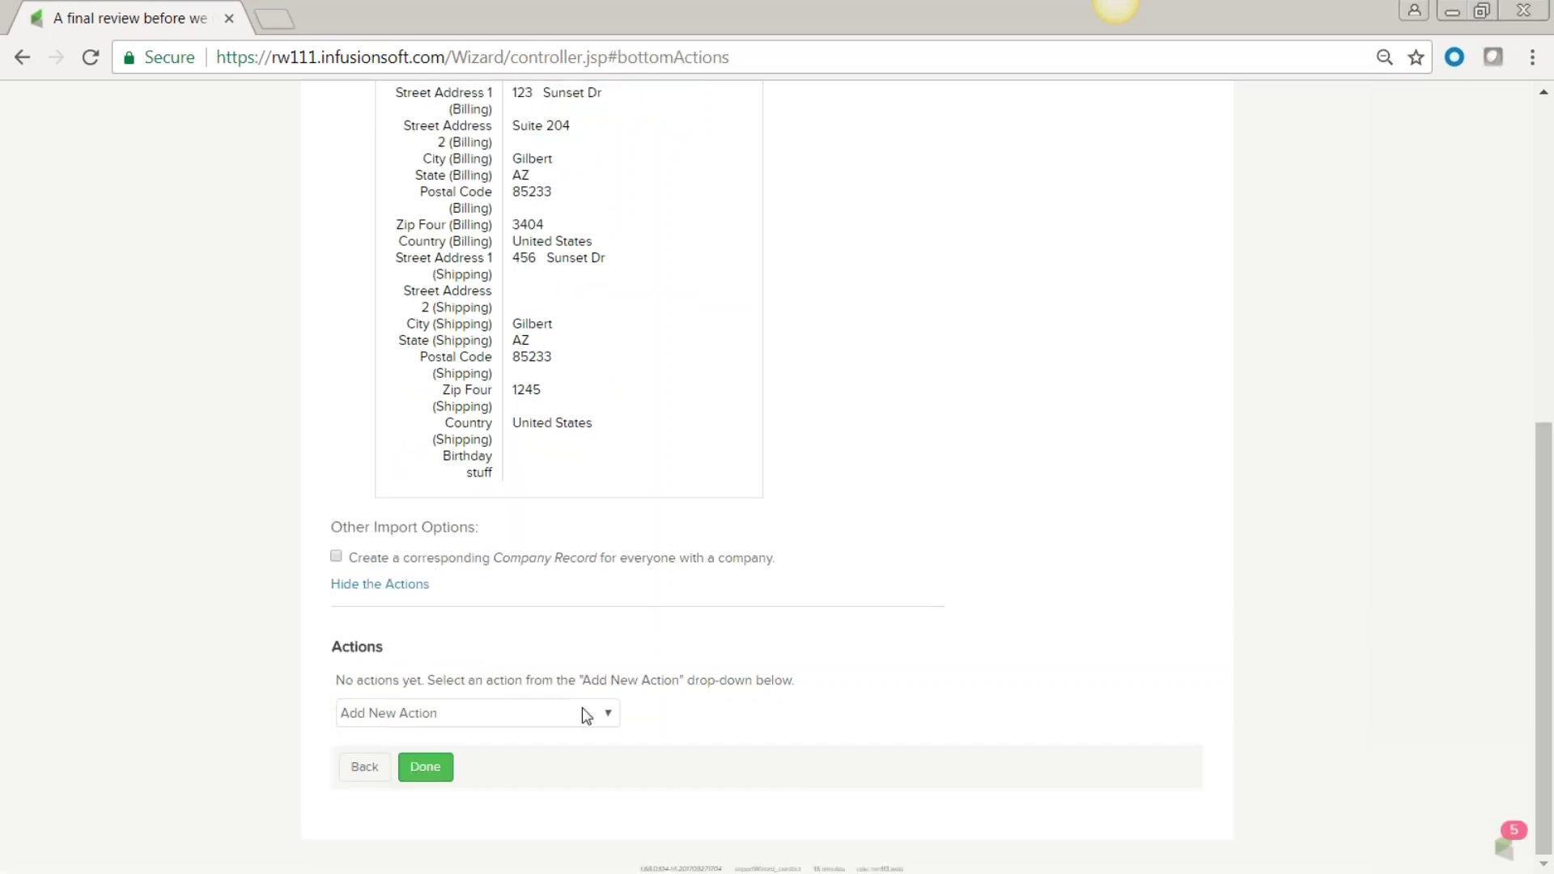
click(609, 715)
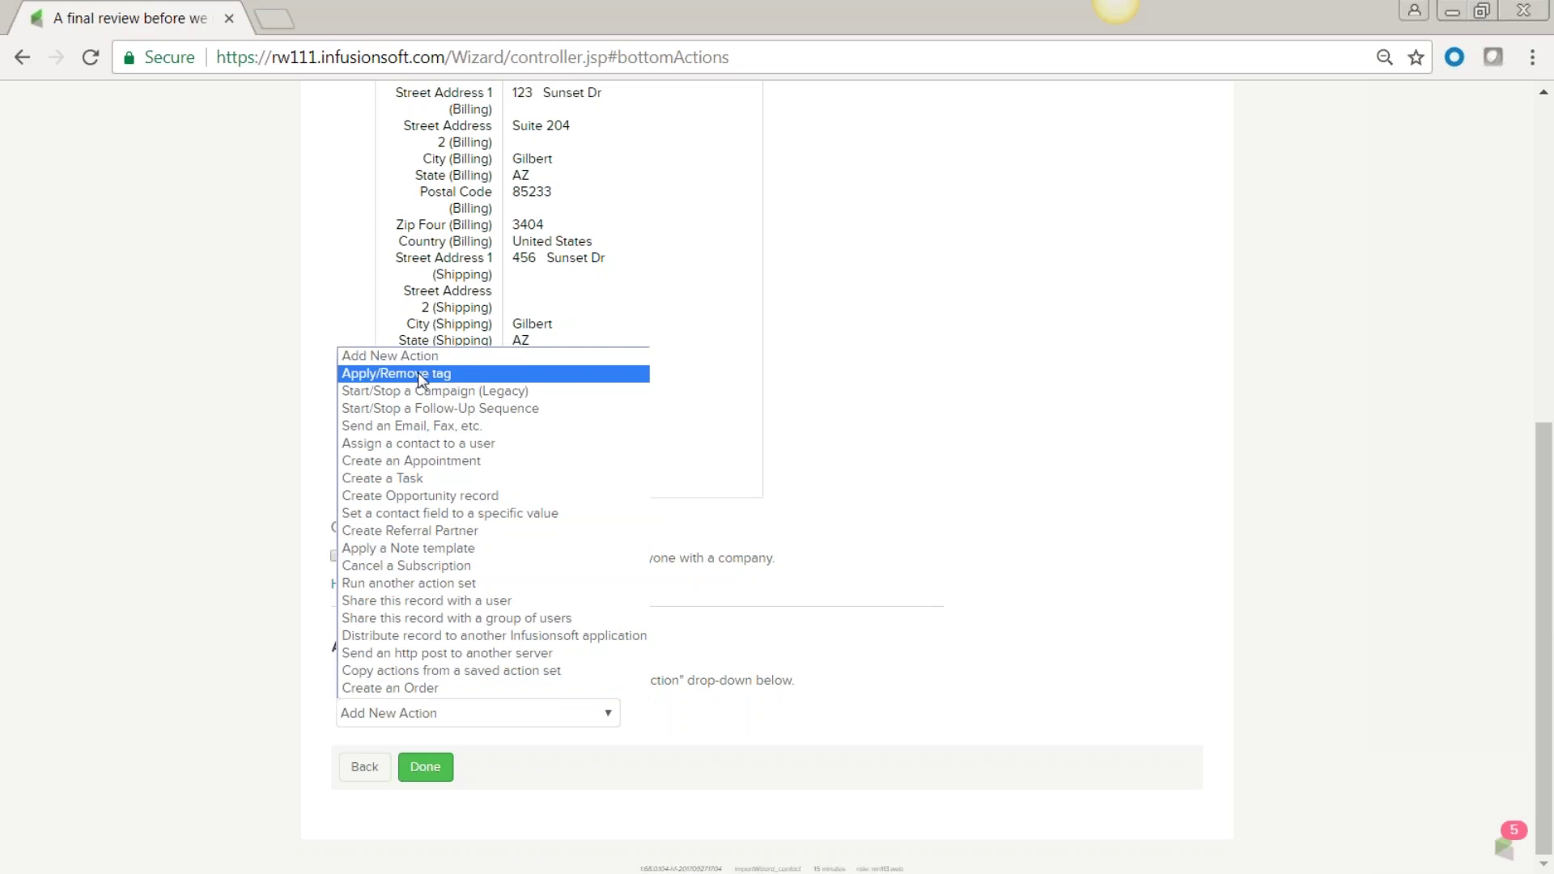
click(419, 374)
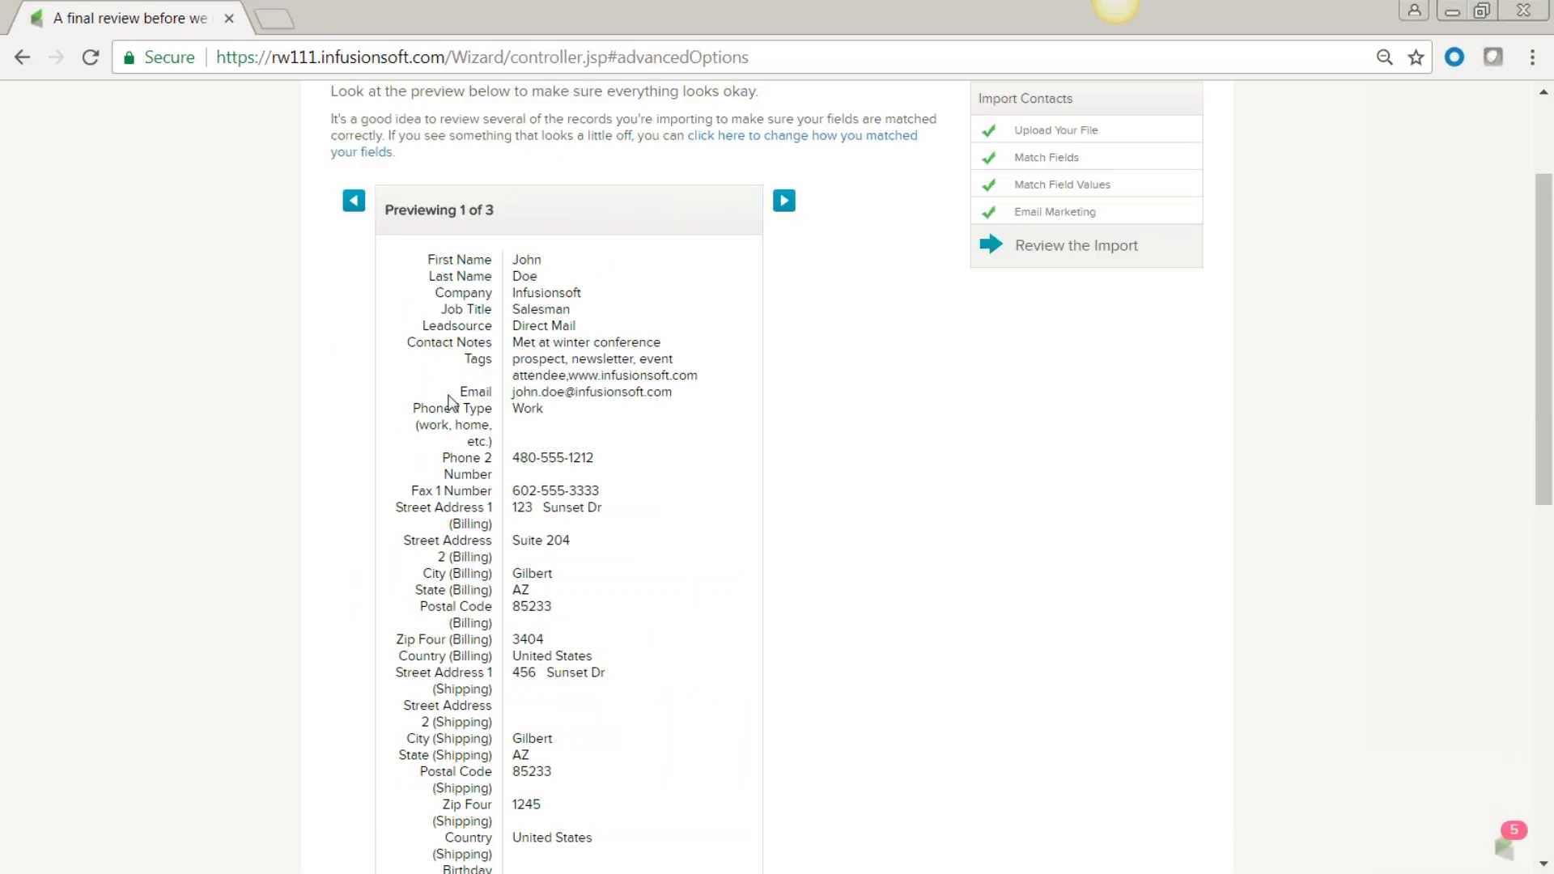
scroll(923, 559, down, 9)
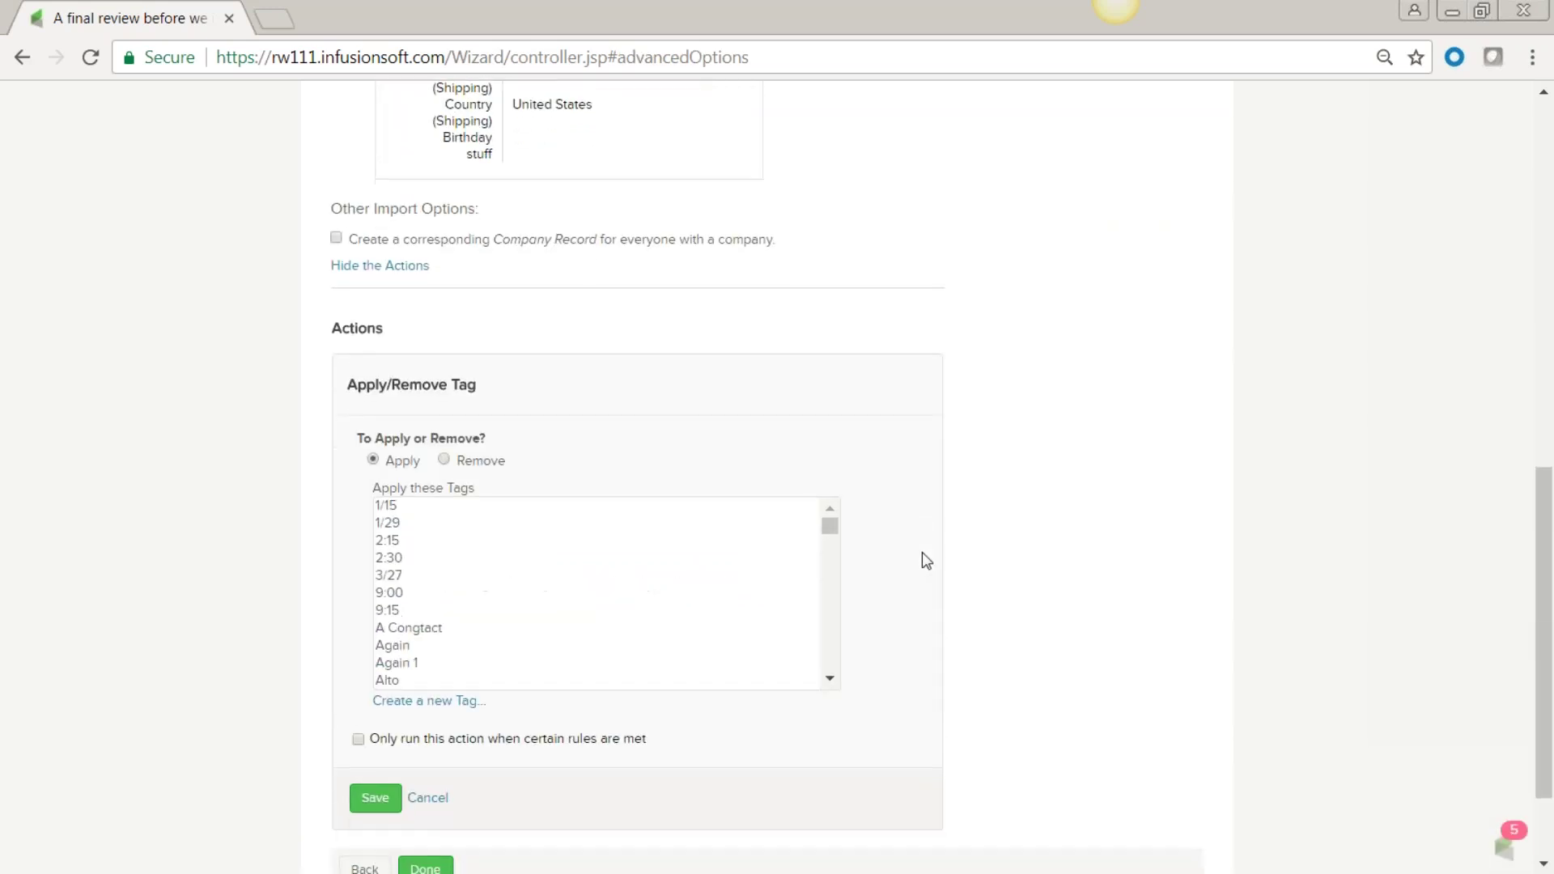
scroll(927, 560, down, 2)
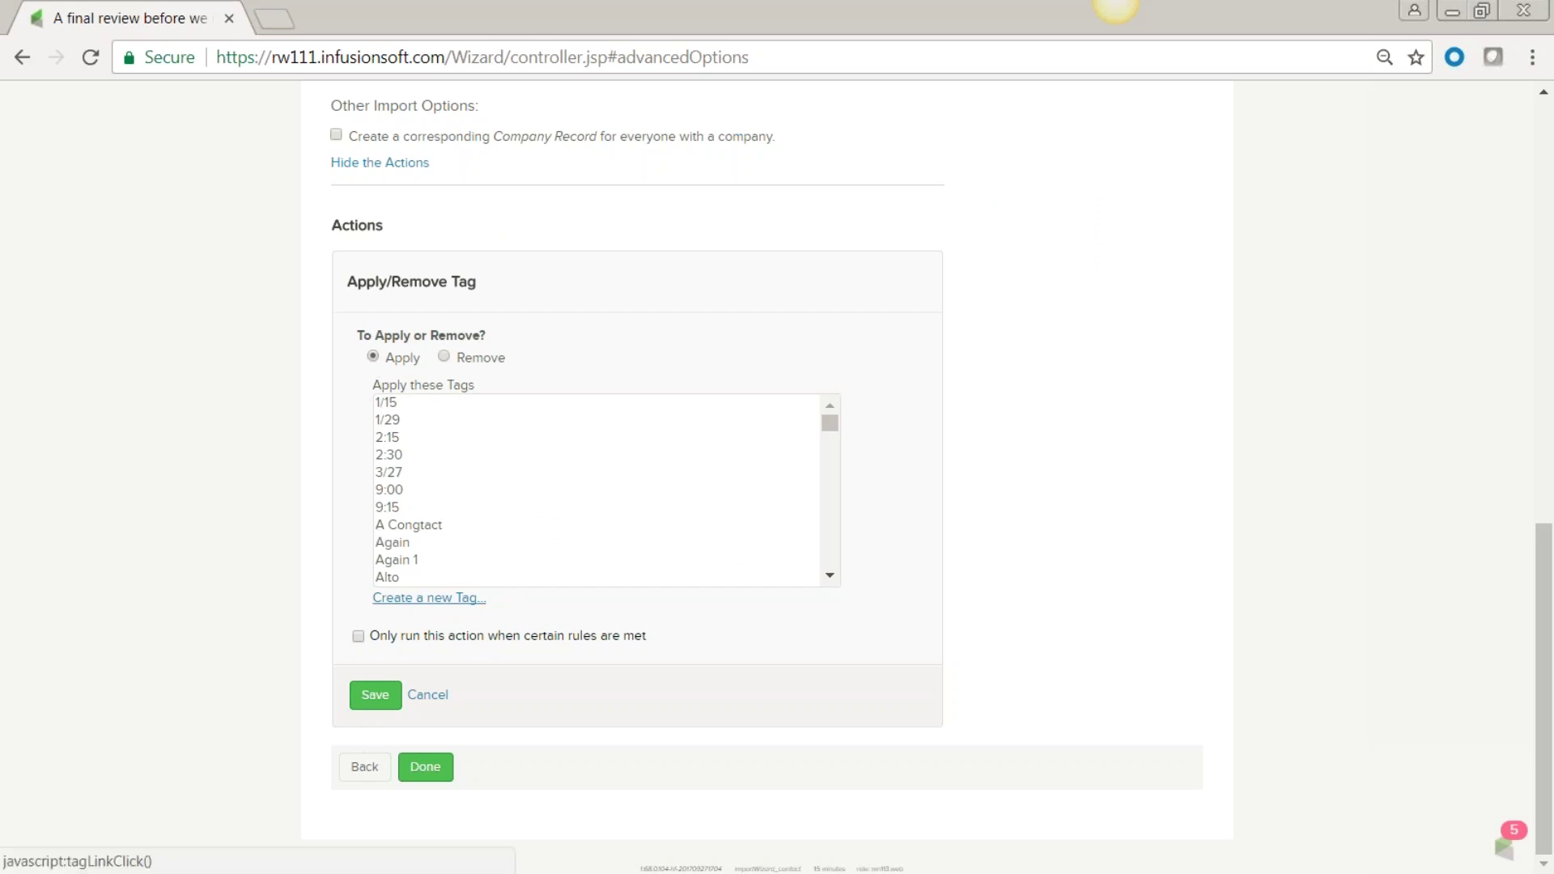
scroll(441, 510, down, 10)
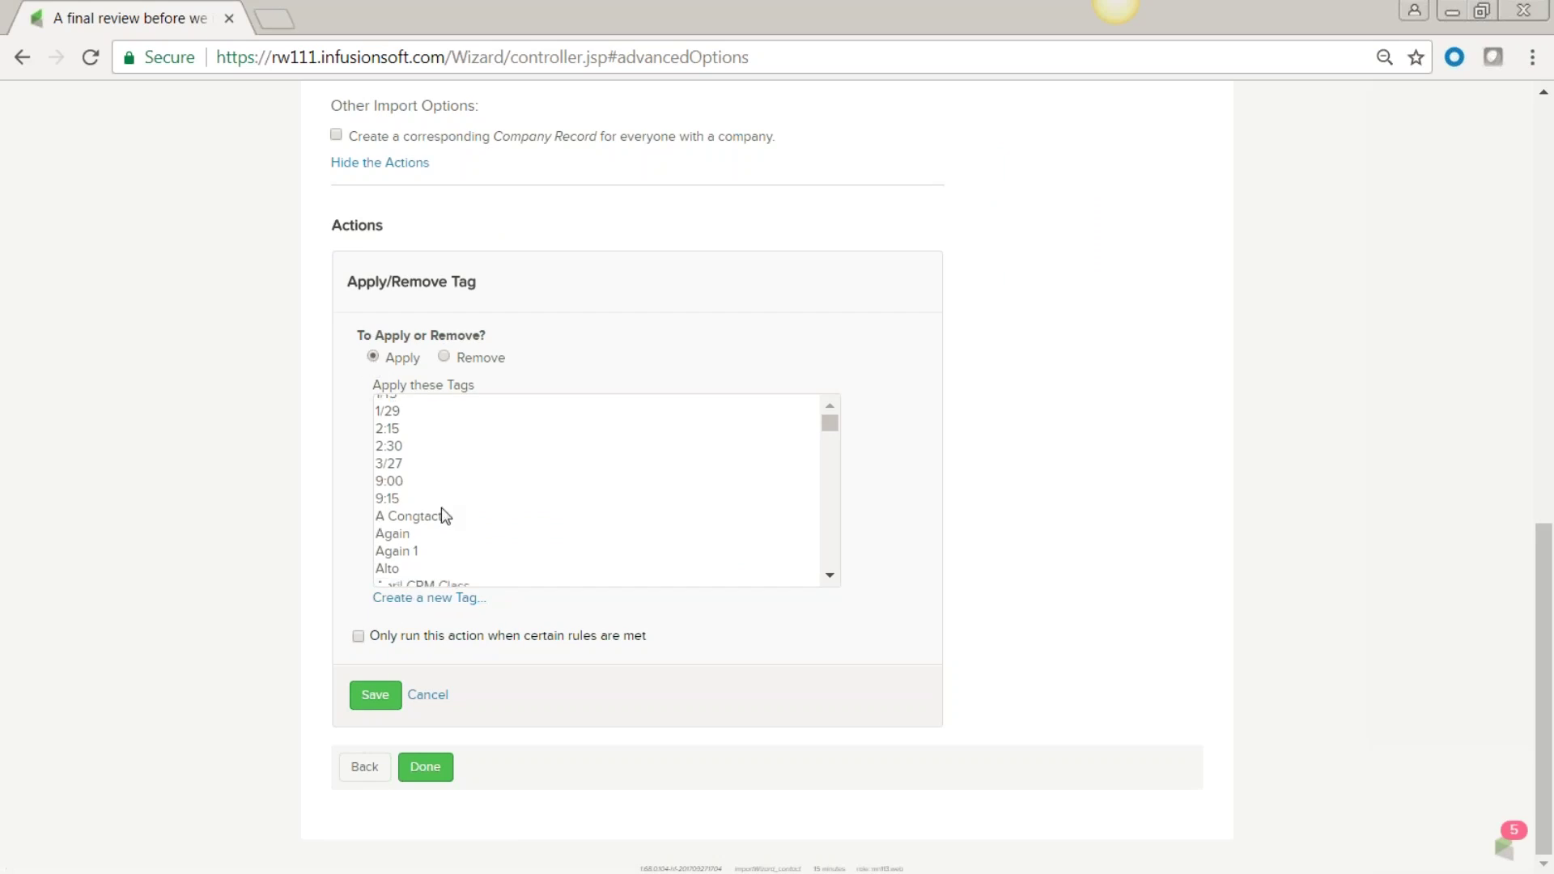
scroll(441, 507, down, 10)
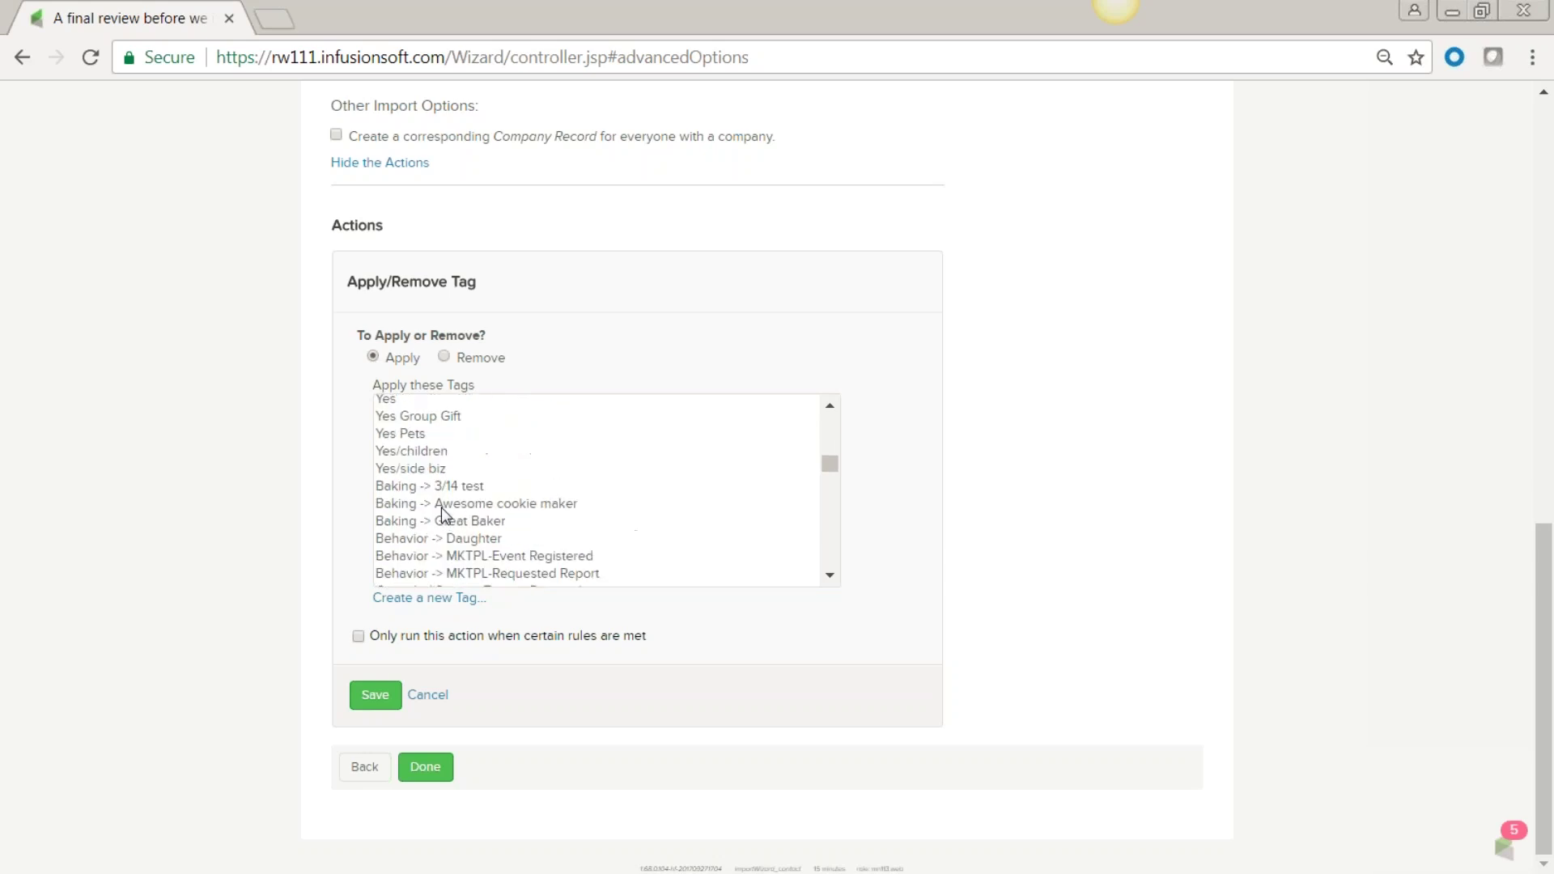
scroll(440, 508, up, 20)
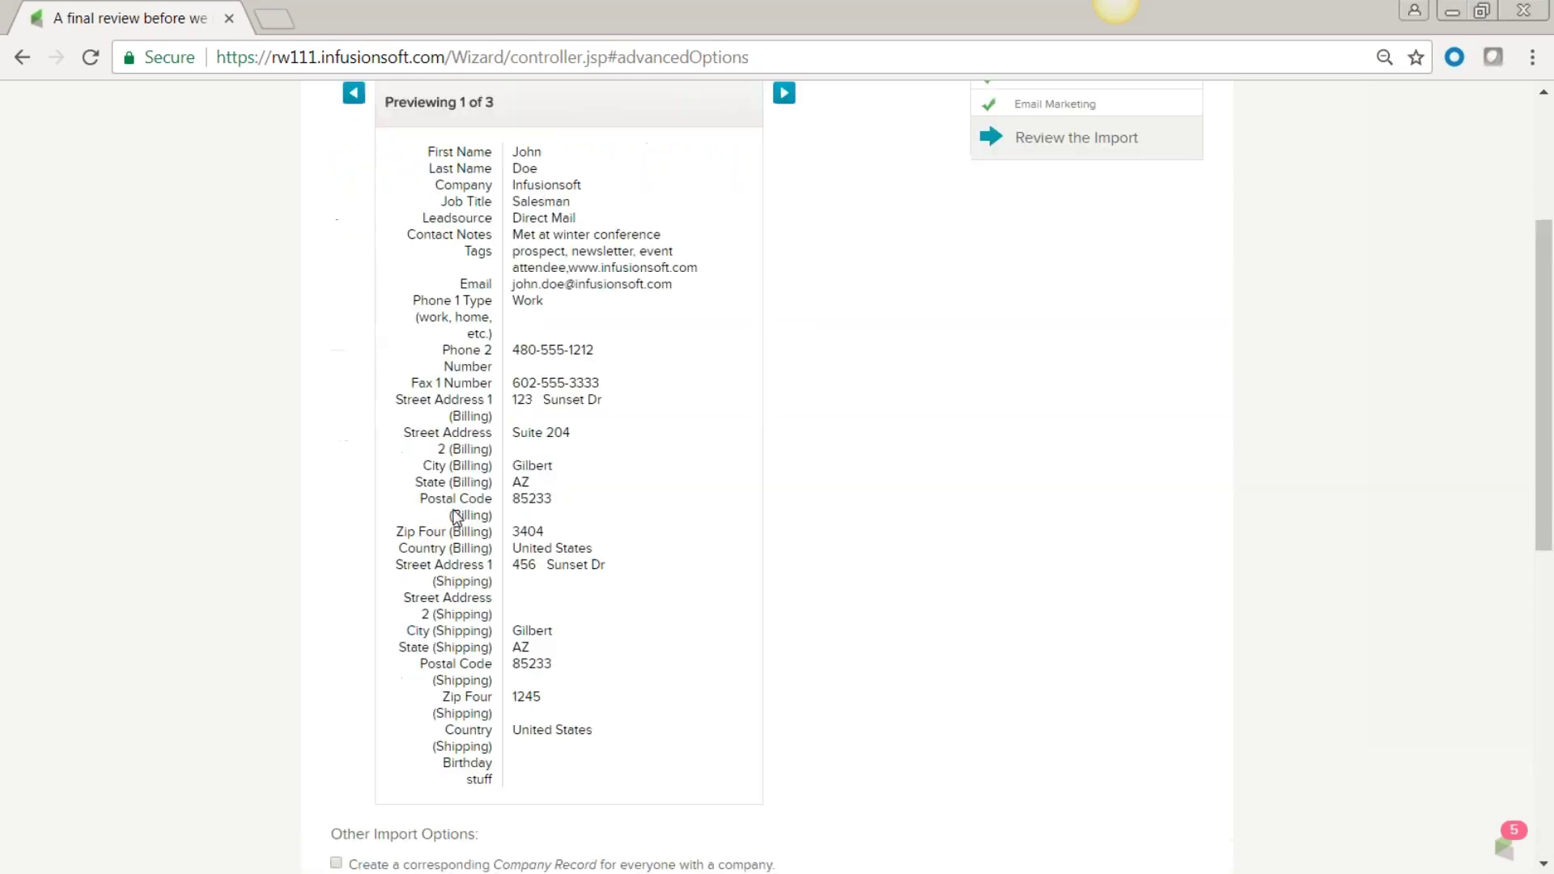
scroll(828, 597, down, 9)
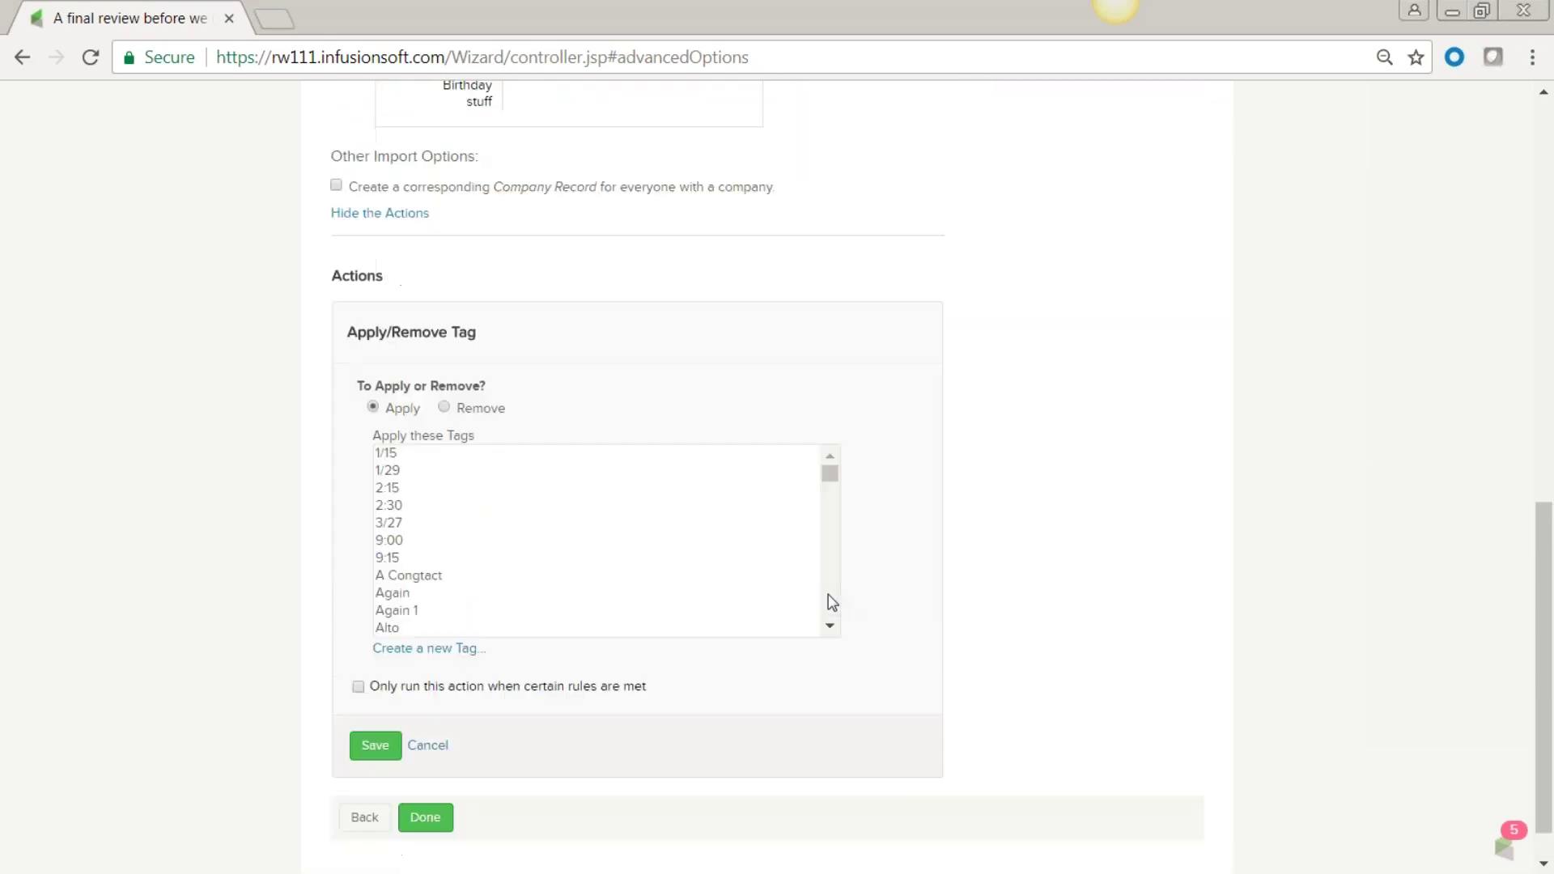
Create the Prospect-category tag '10-3-17 list', save it as the import's tag action, and finish the import.
click(430, 599)
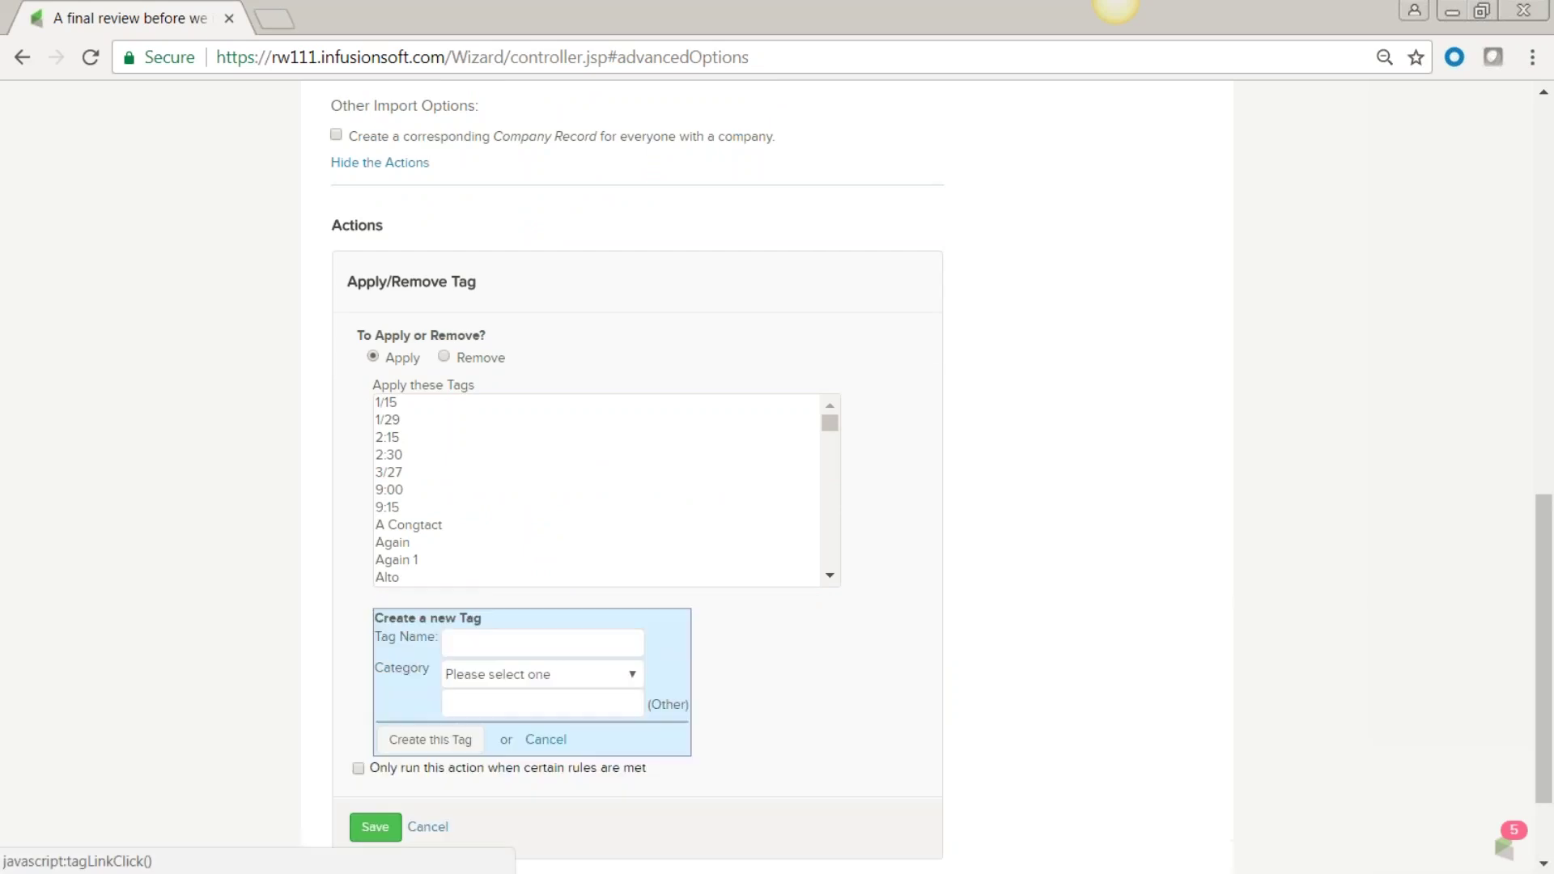
click(468, 642)
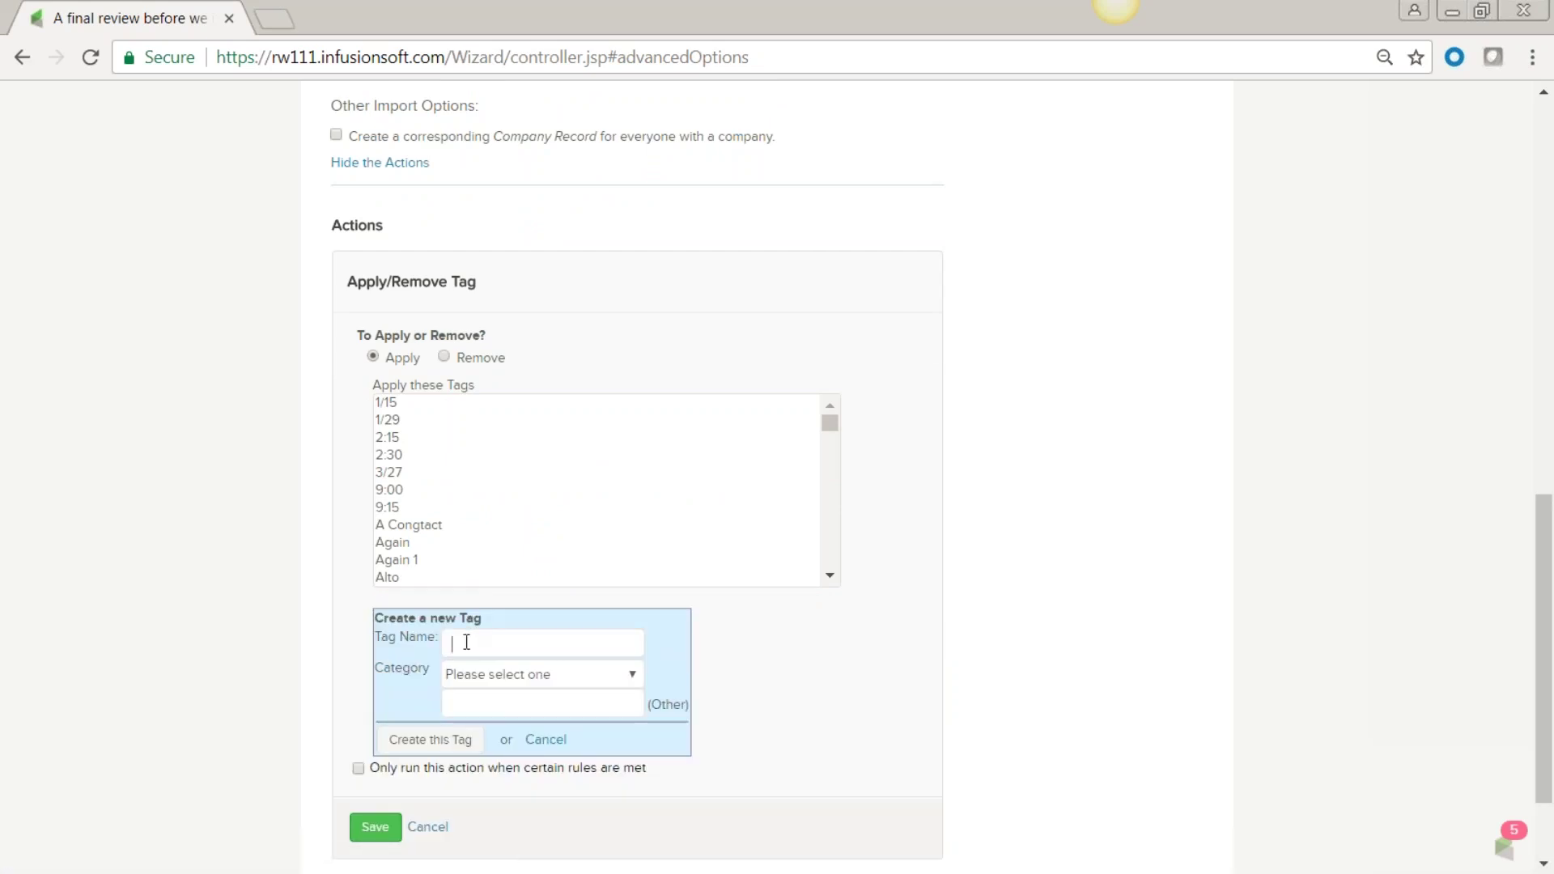
text(10:3)
text(-17)
text( list)
click(632, 675)
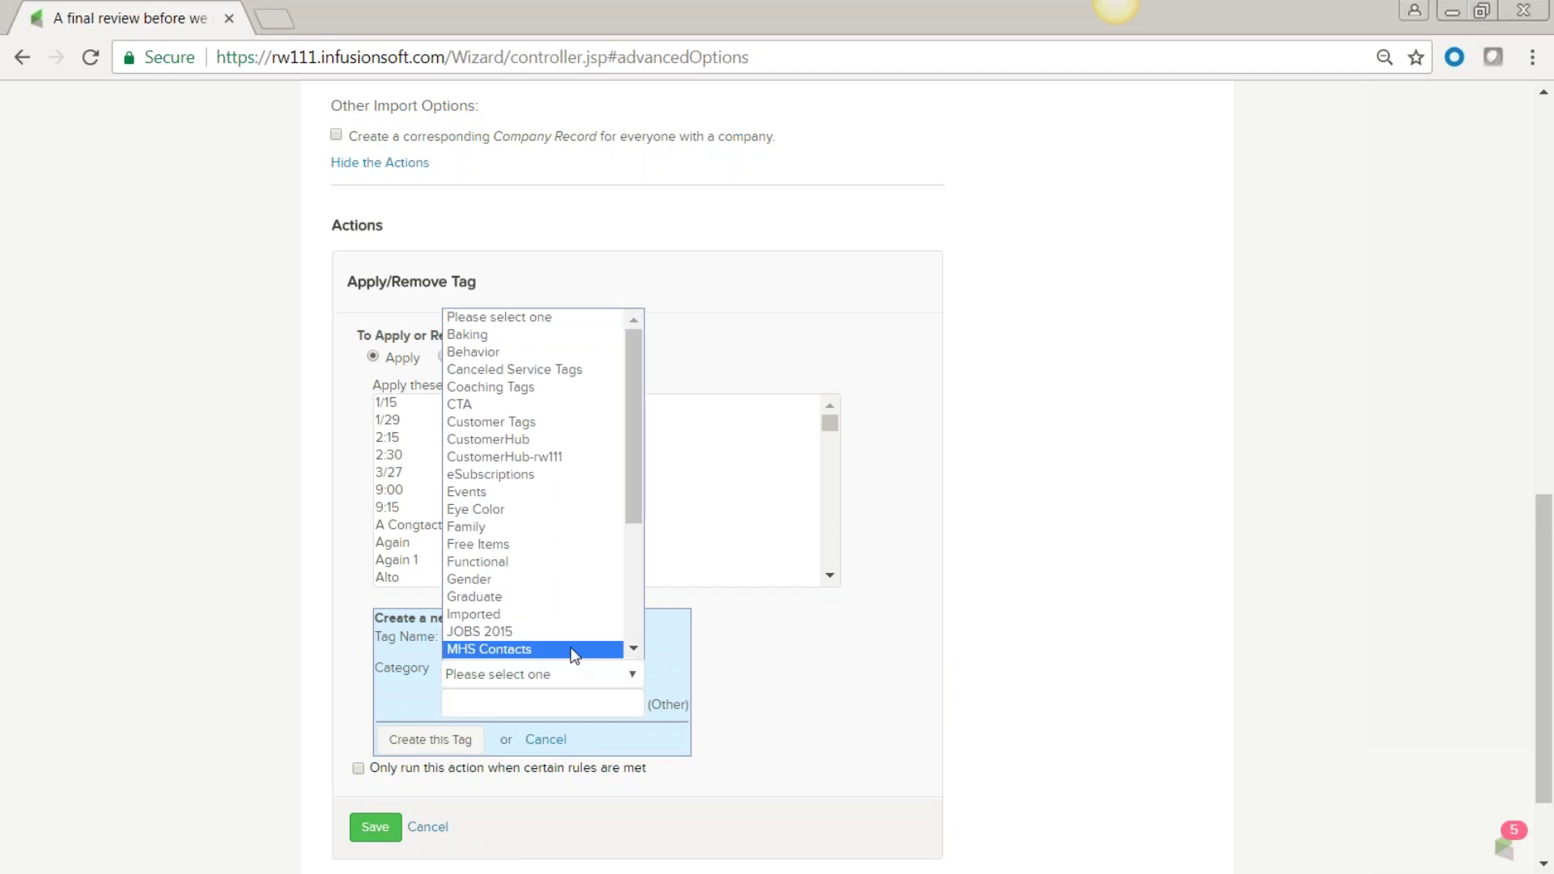
scroll(535, 624, down, 3)
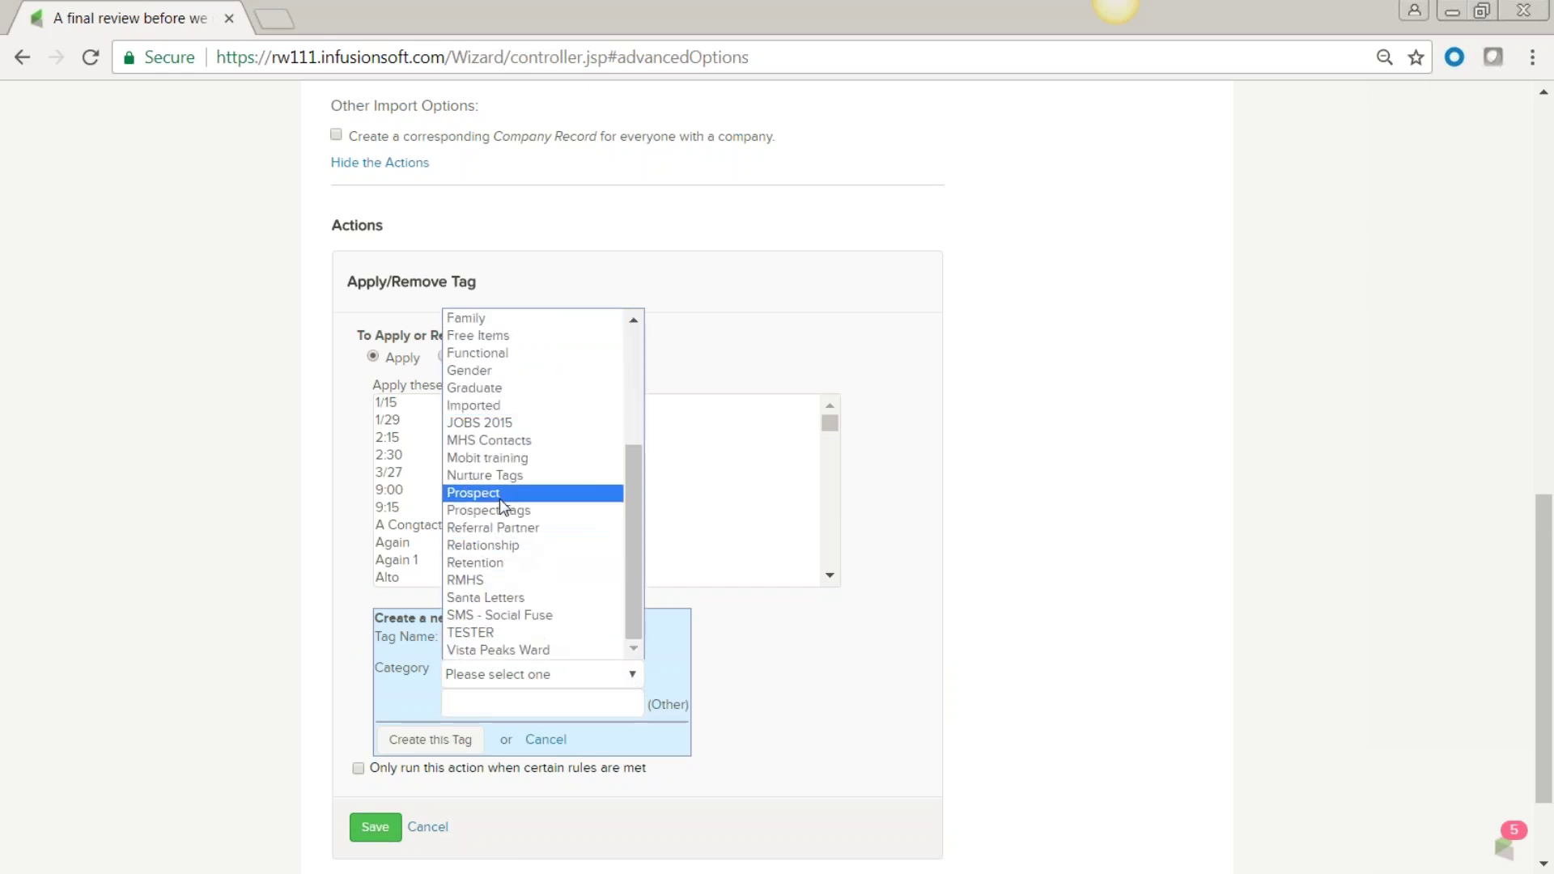
click(500, 495)
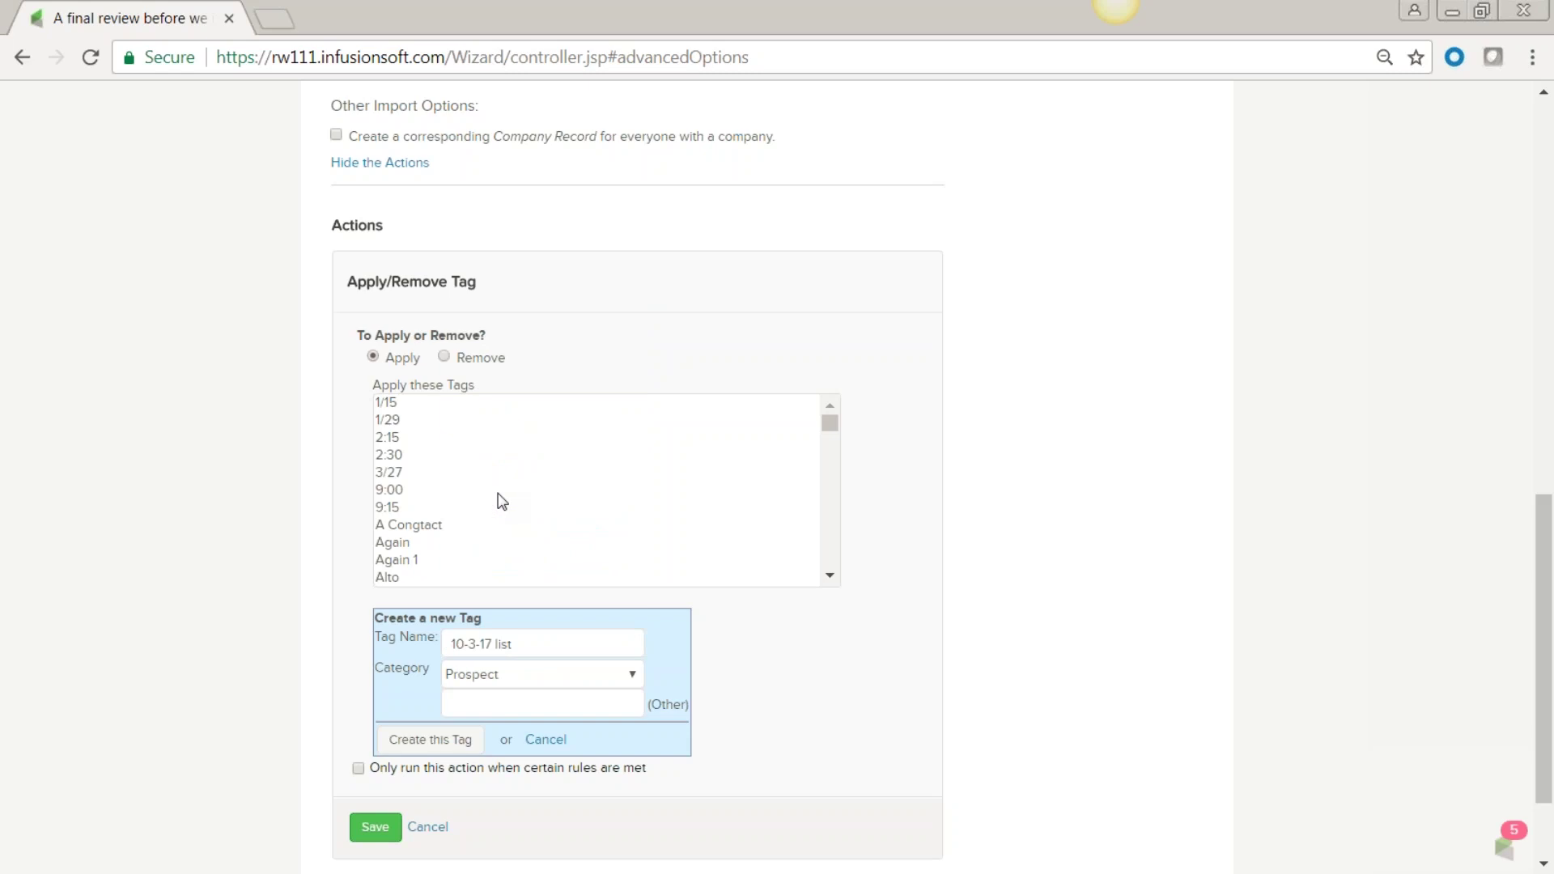
click(425, 739)
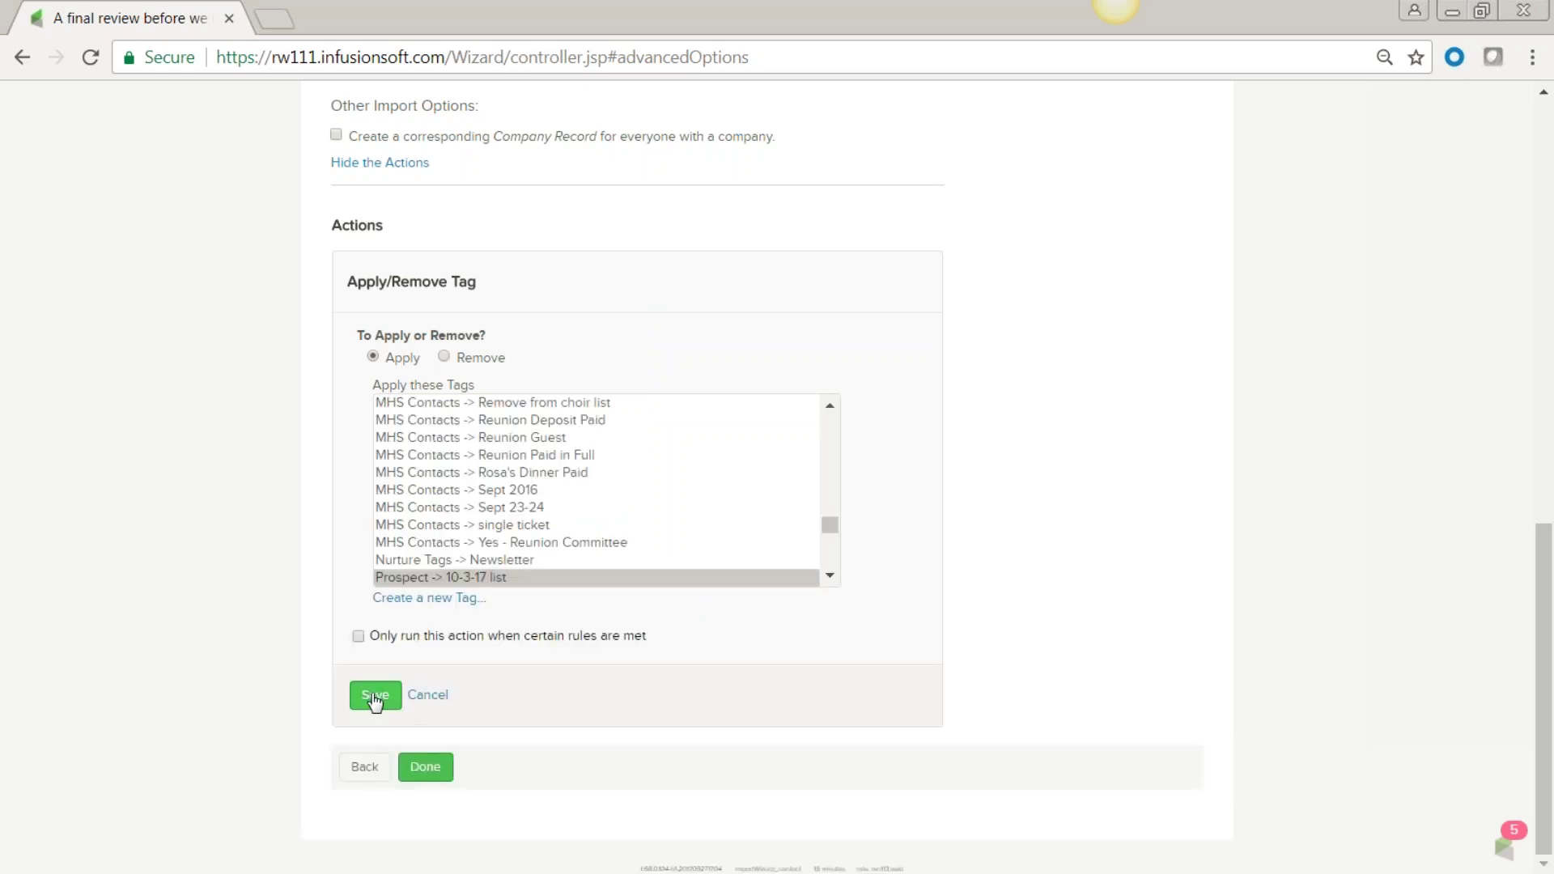
click(374, 698)
click(425, 767)
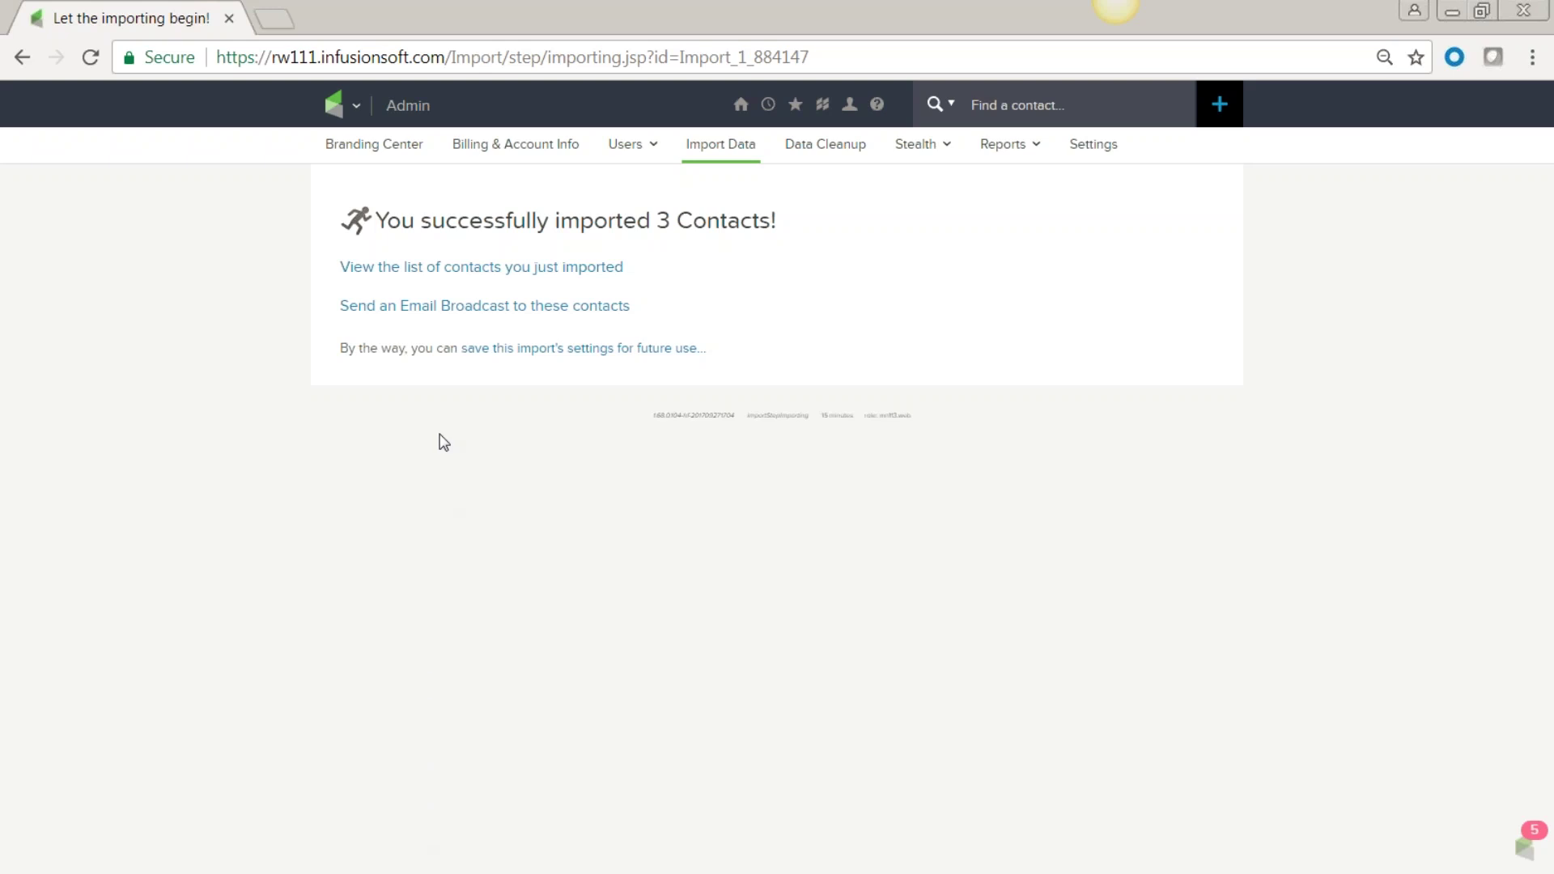
Open the list of the 3 just-imported contacts and show the second contact's tags.
click(514, 275)
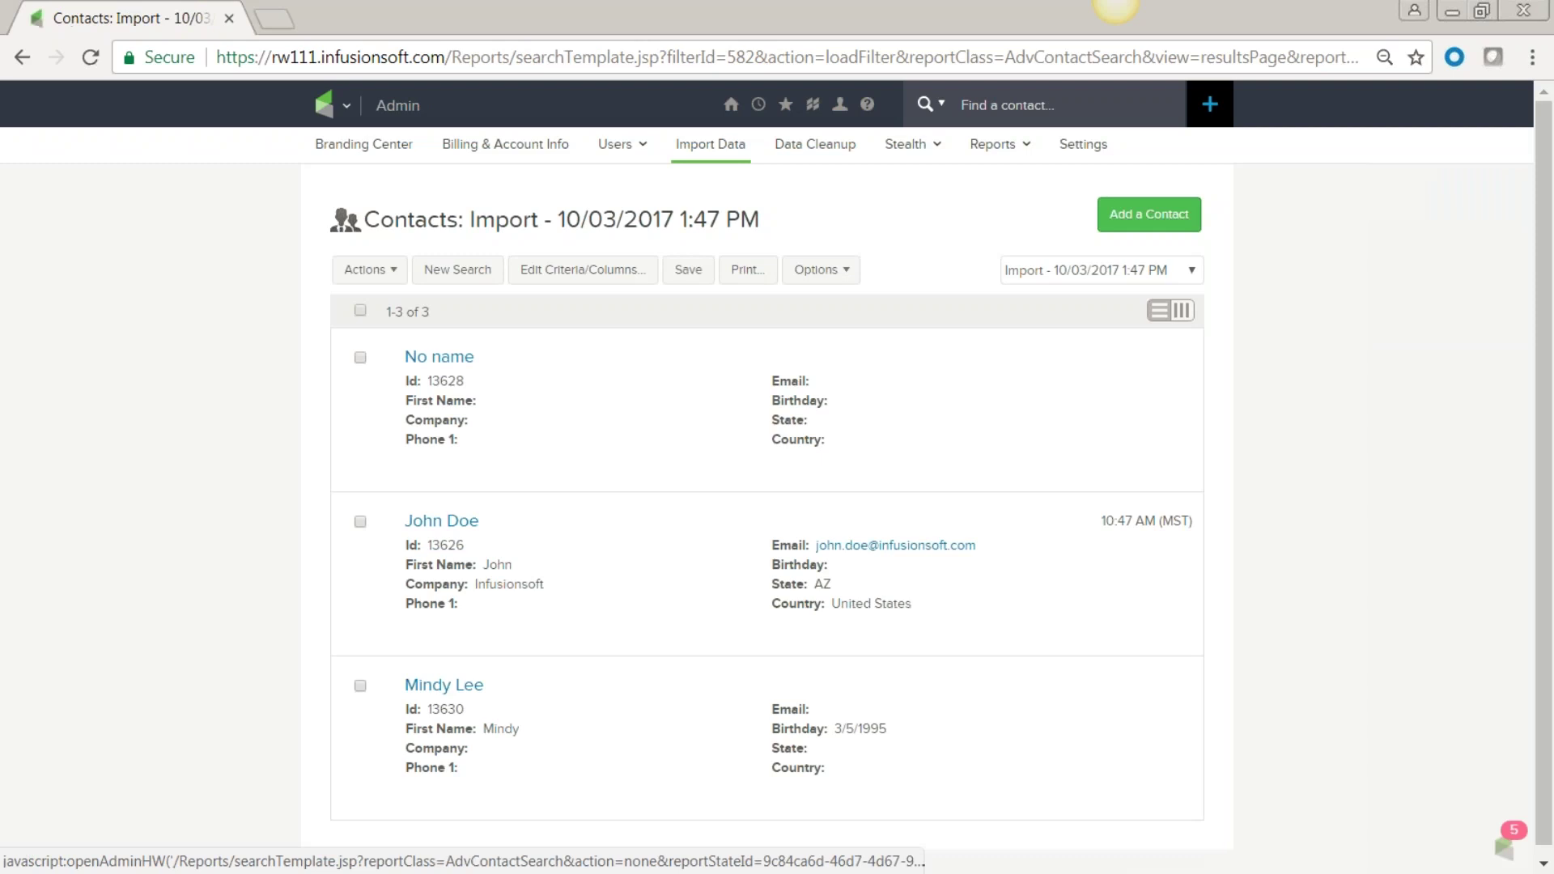
scroll(207, 453, down, 1)
scroll(211, 463, down, 1)
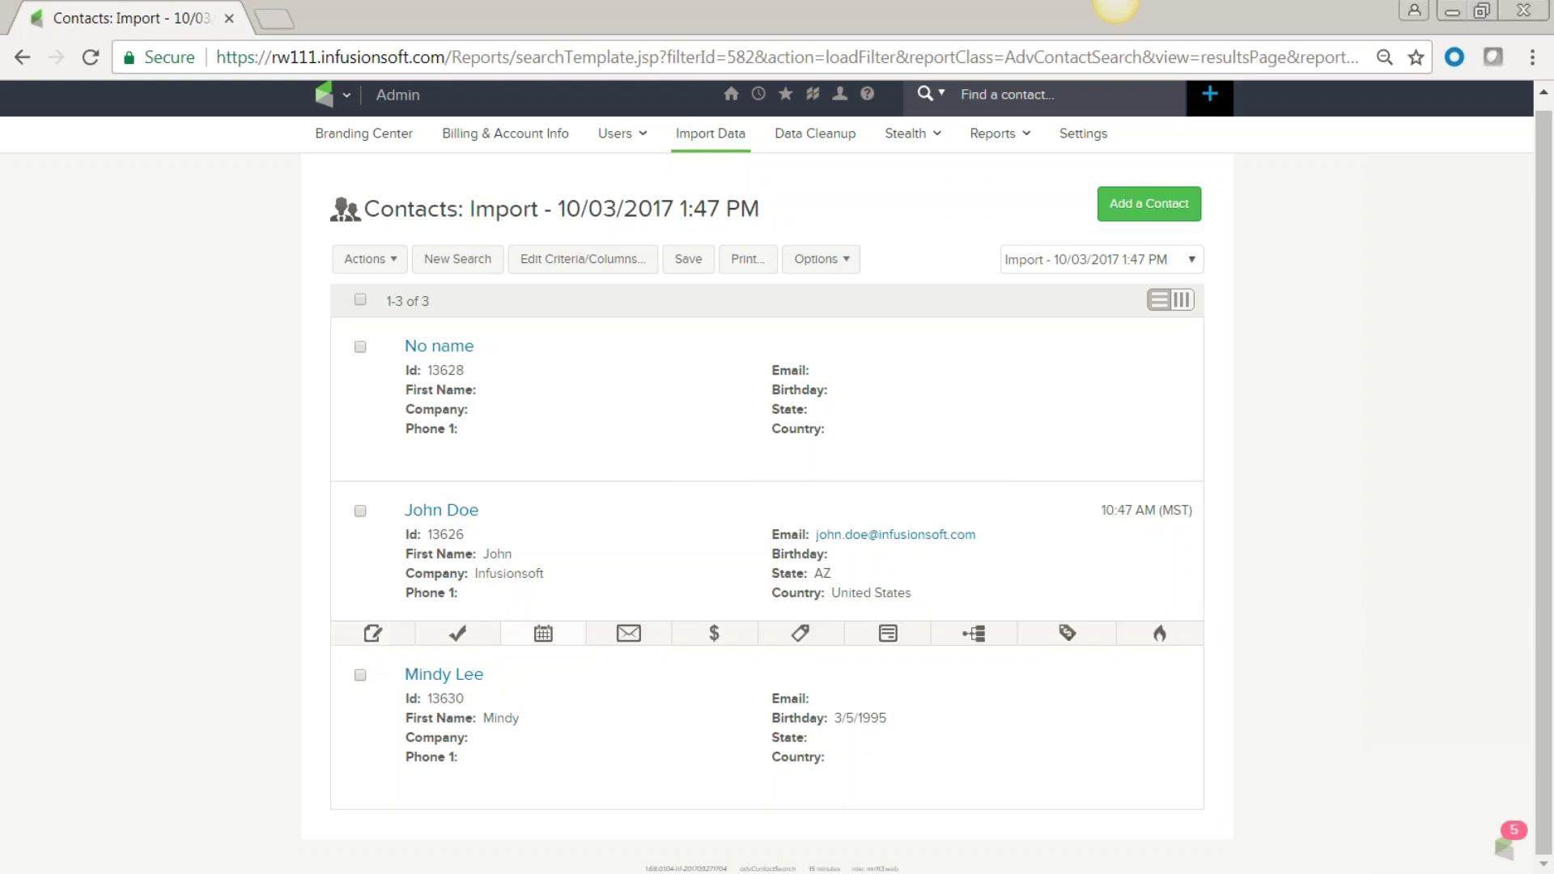
click(801, 635)
Check the imported contacts' tags, including '10-3-17 list', then start a New Search.
scroll(792, 697, down, 3)
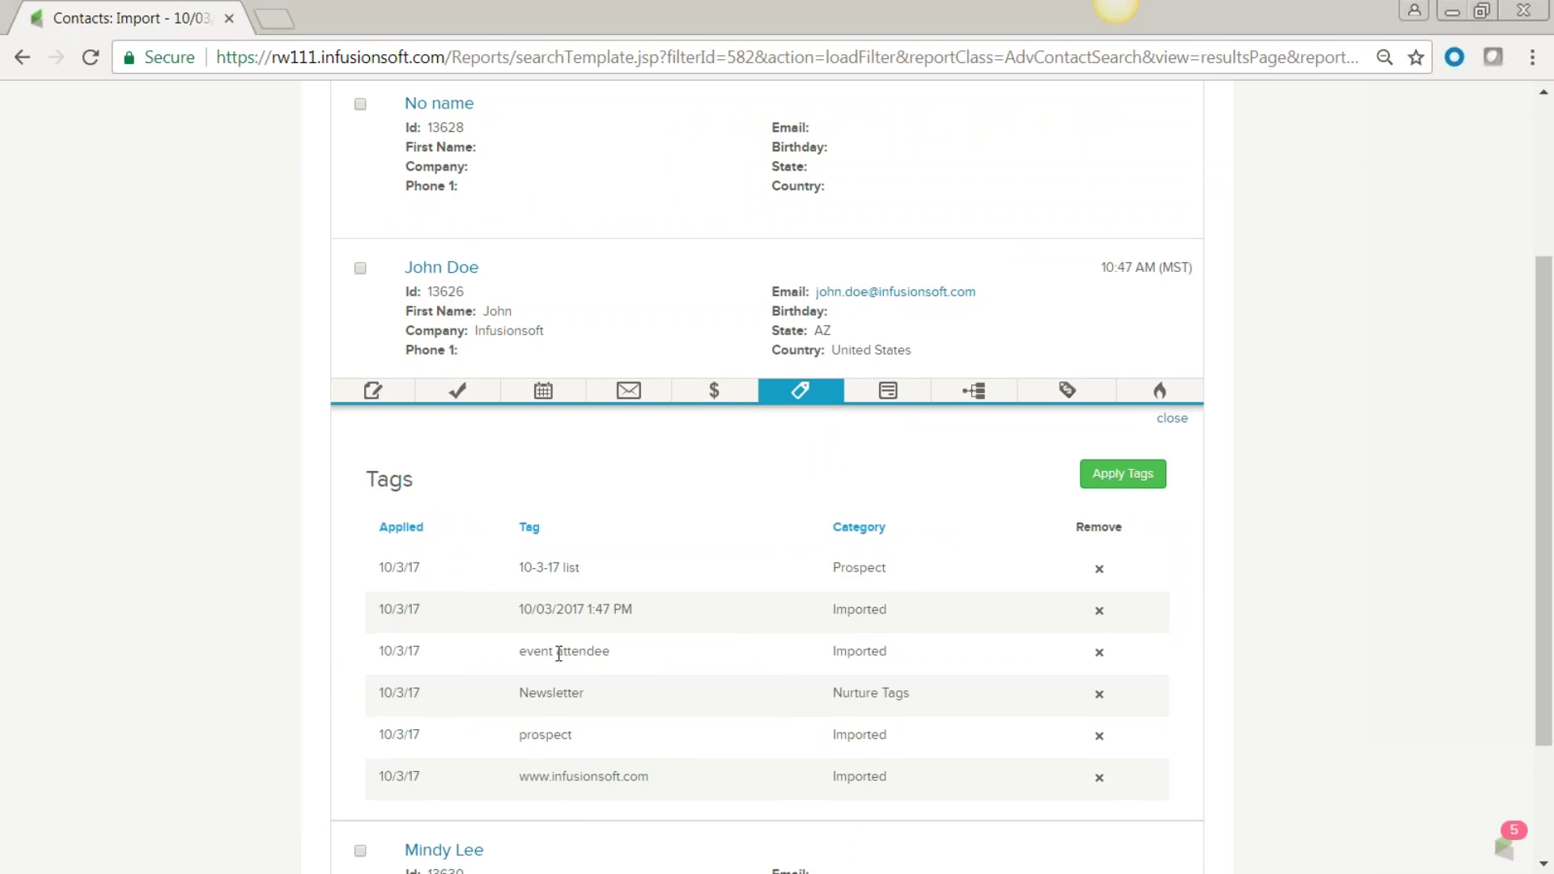
drag(648, 615, 694, 619)
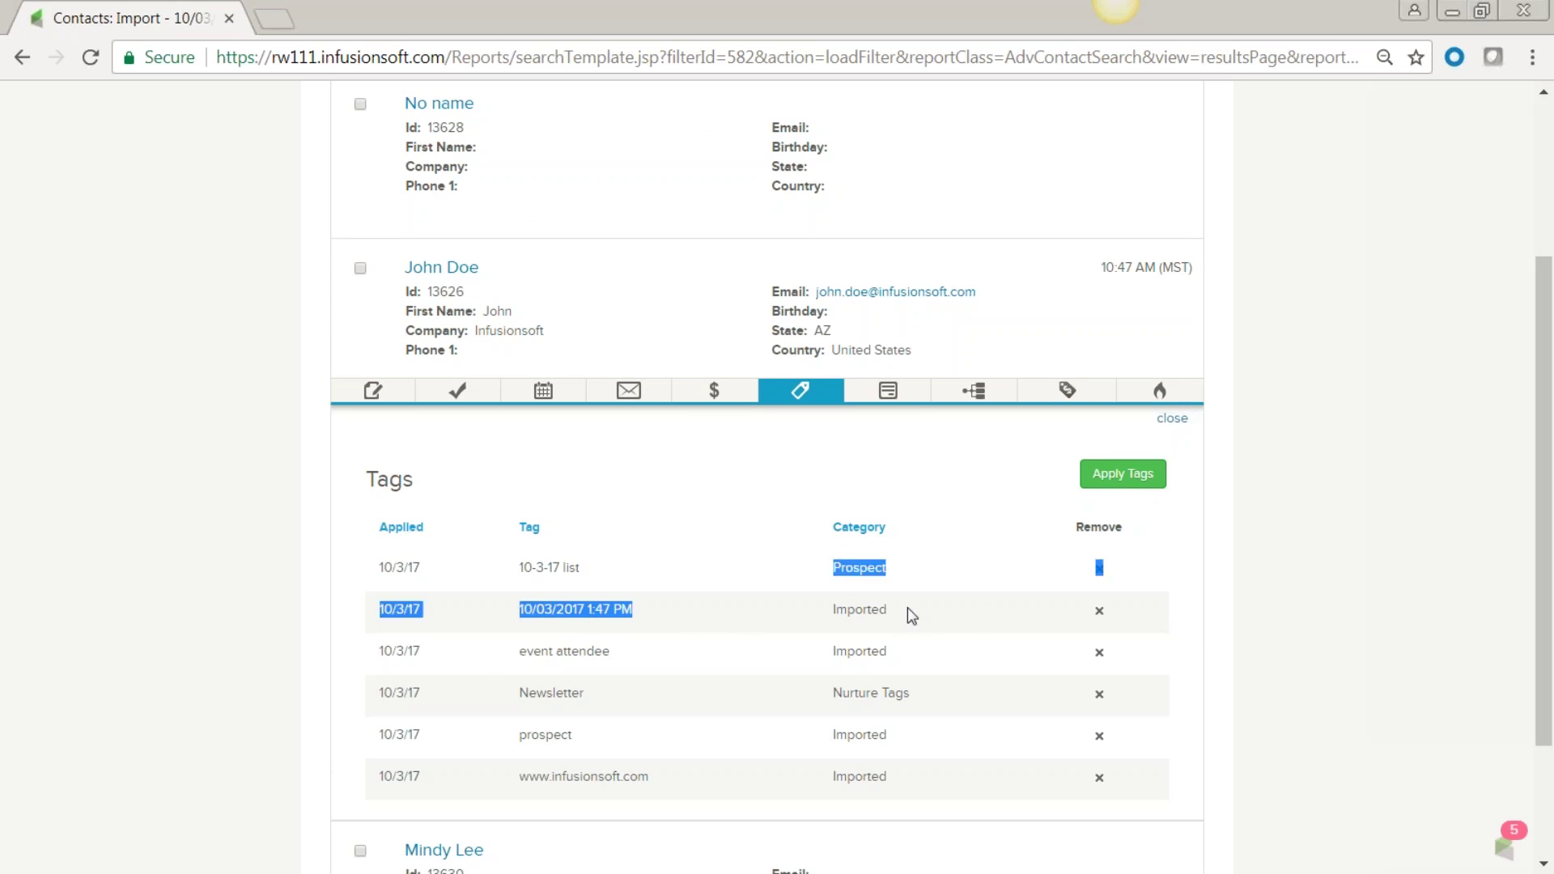
click(650, 622)
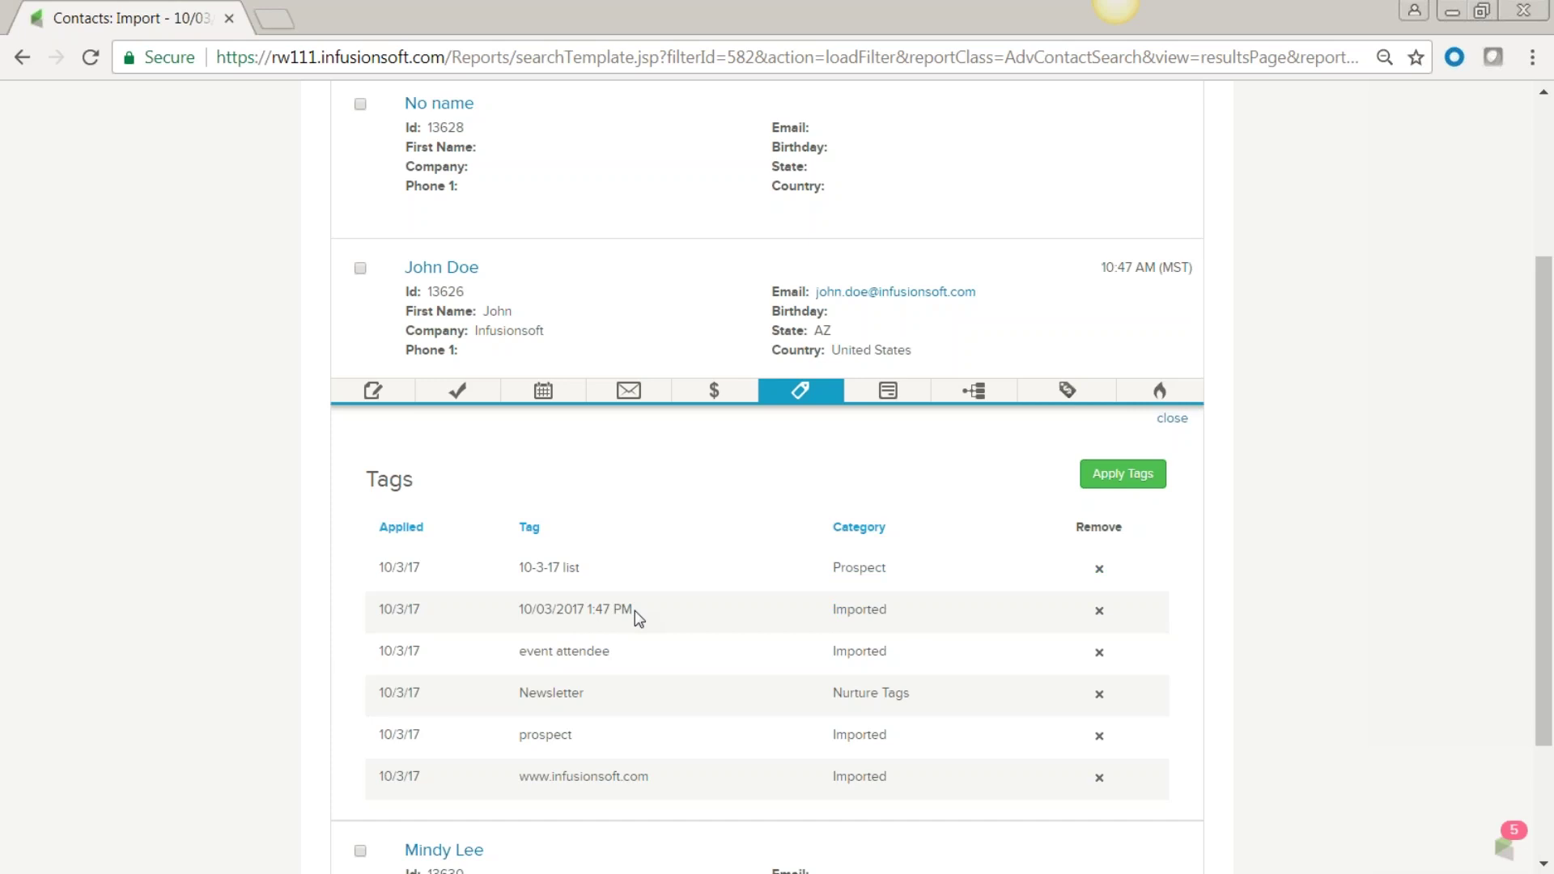
drag(619, 576, 529, 571)
scroll(185, 663, down, 2)
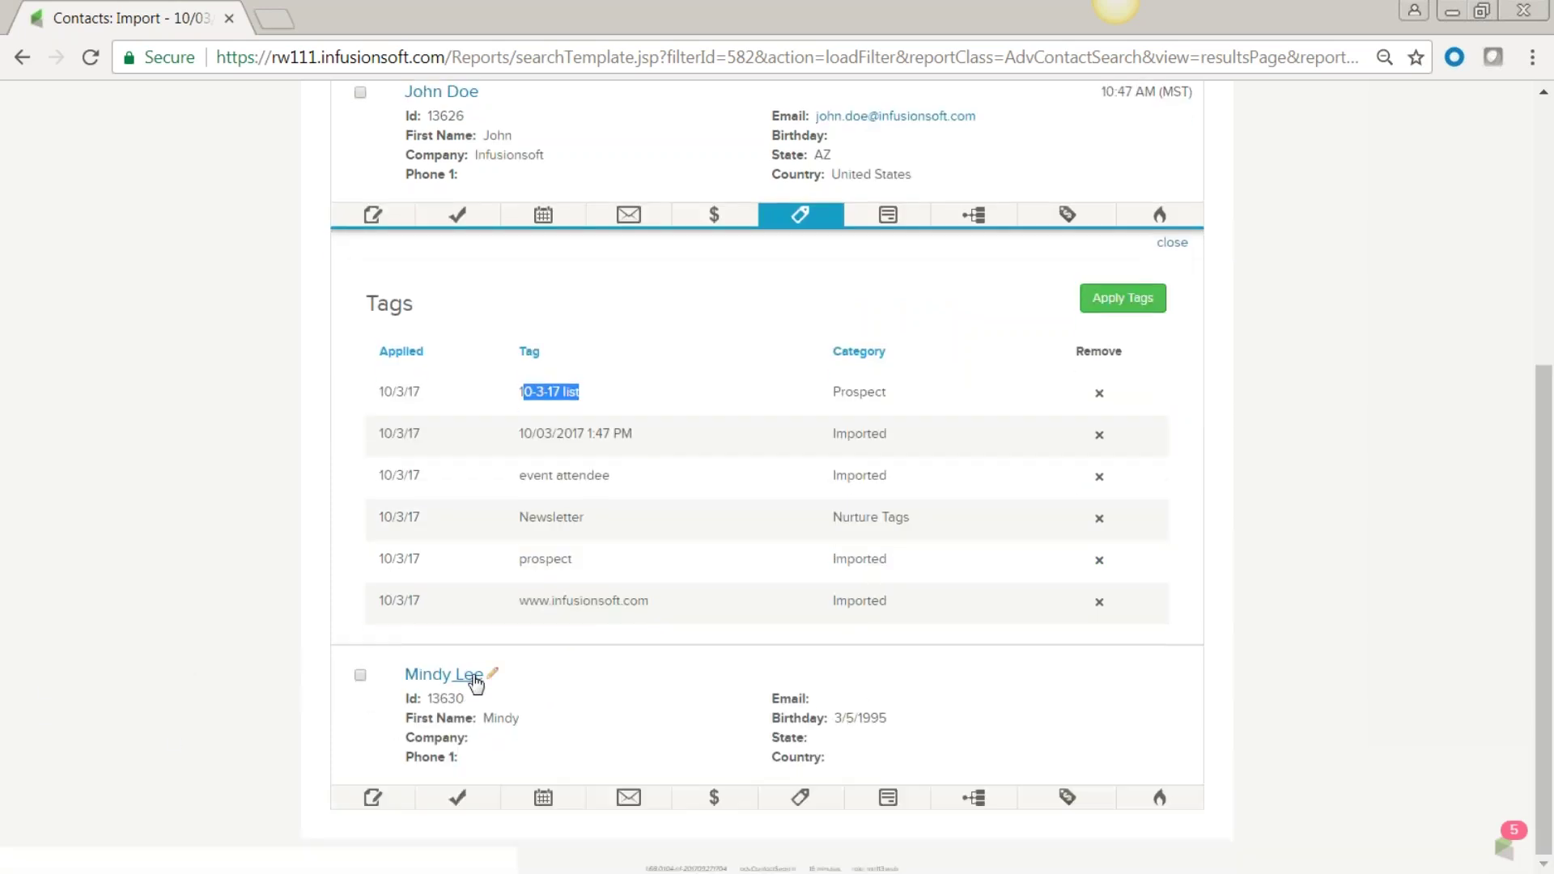
click(809, 800)
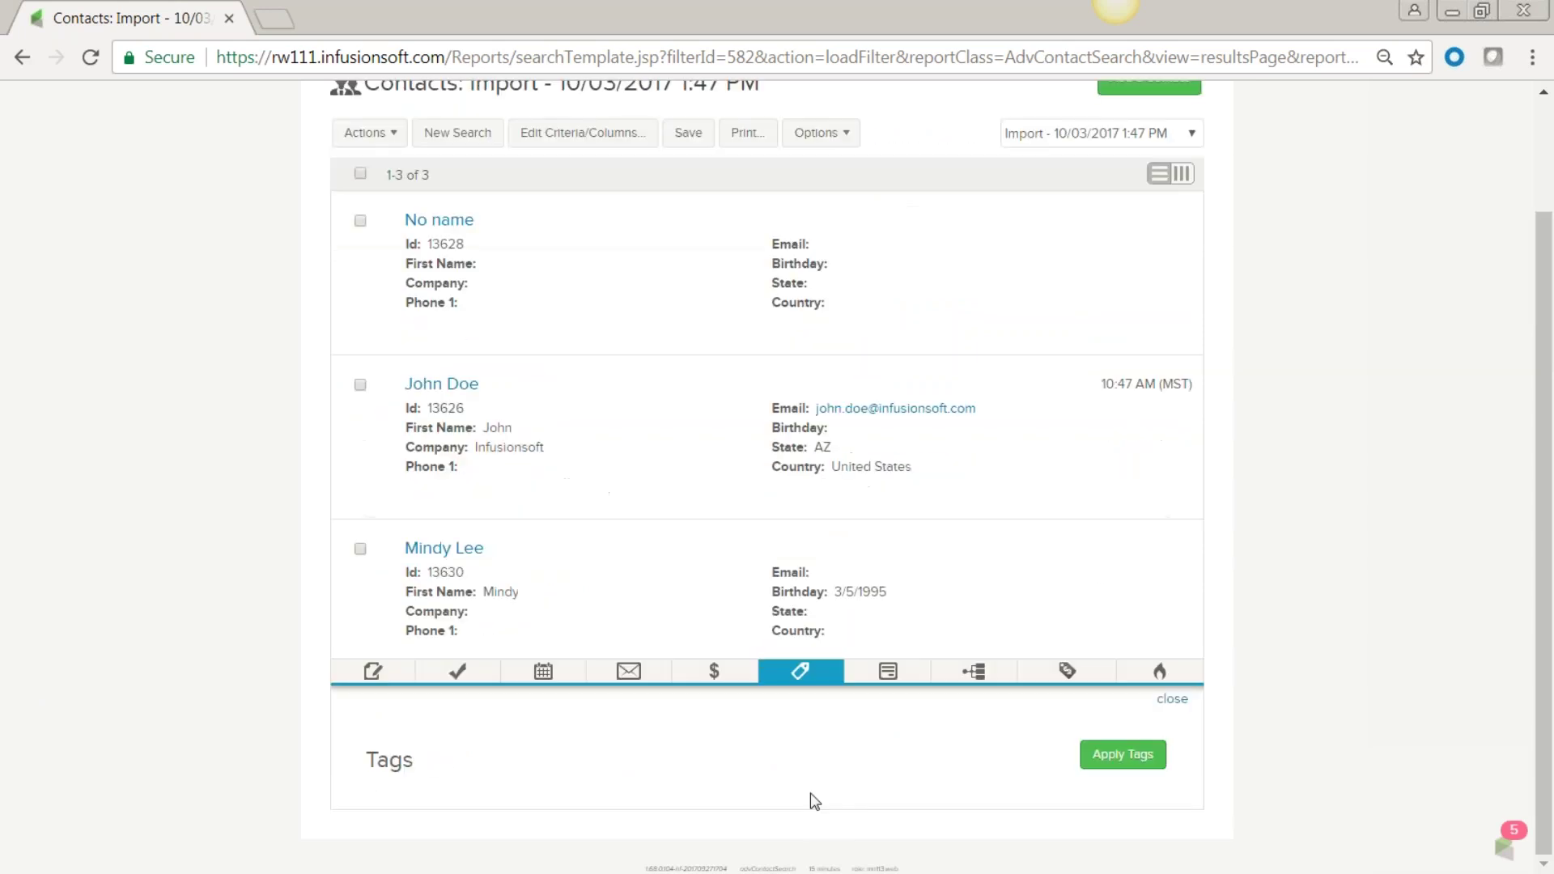
scroll(814, 801, down, 2)
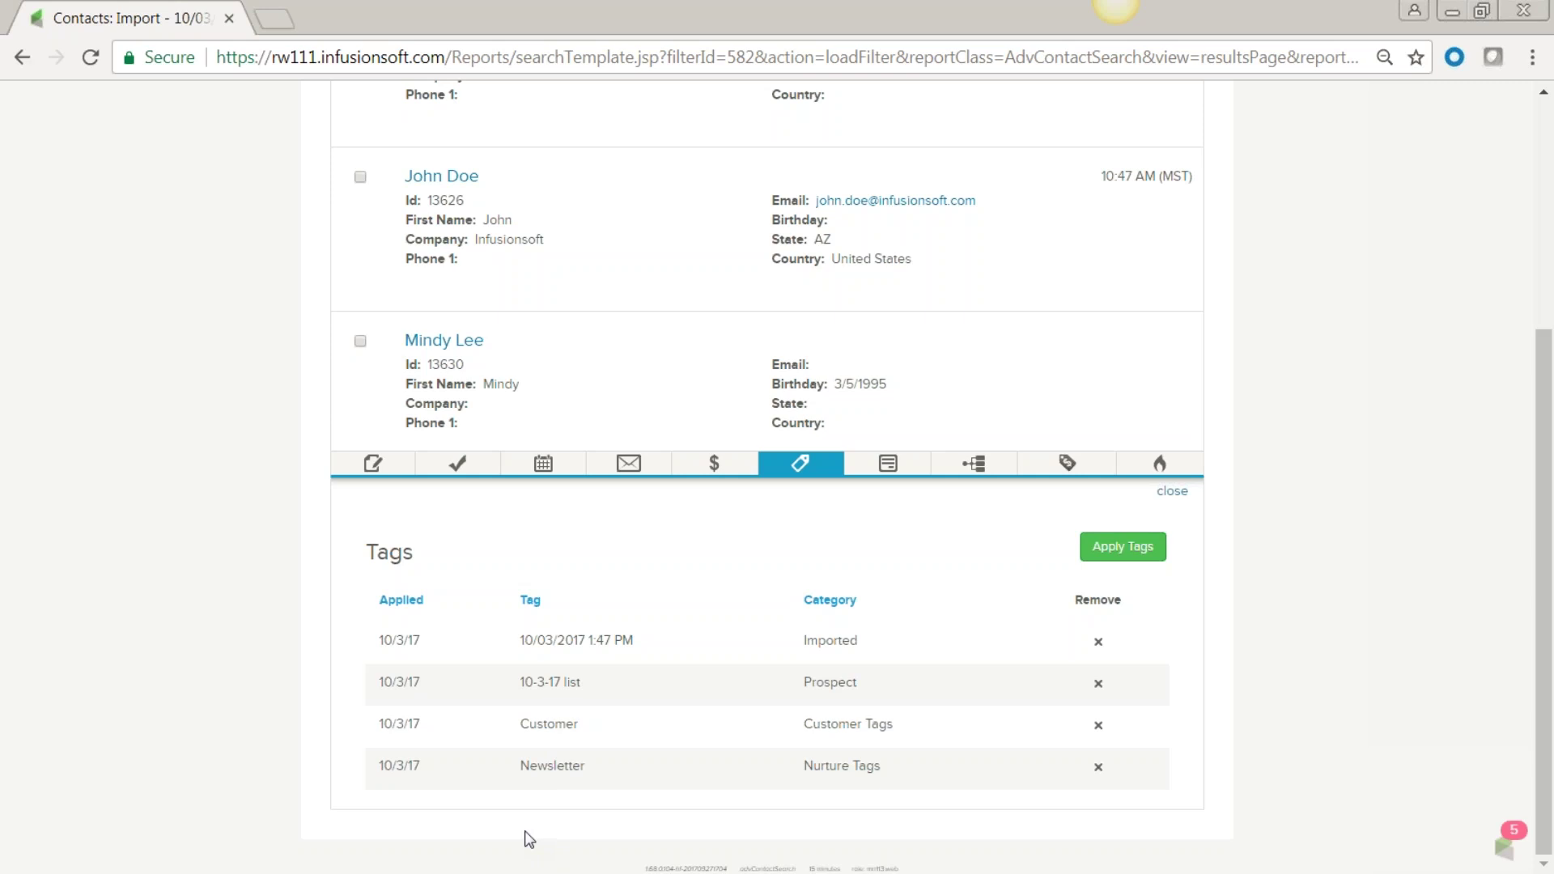
scroll(529, 838, up, 5)
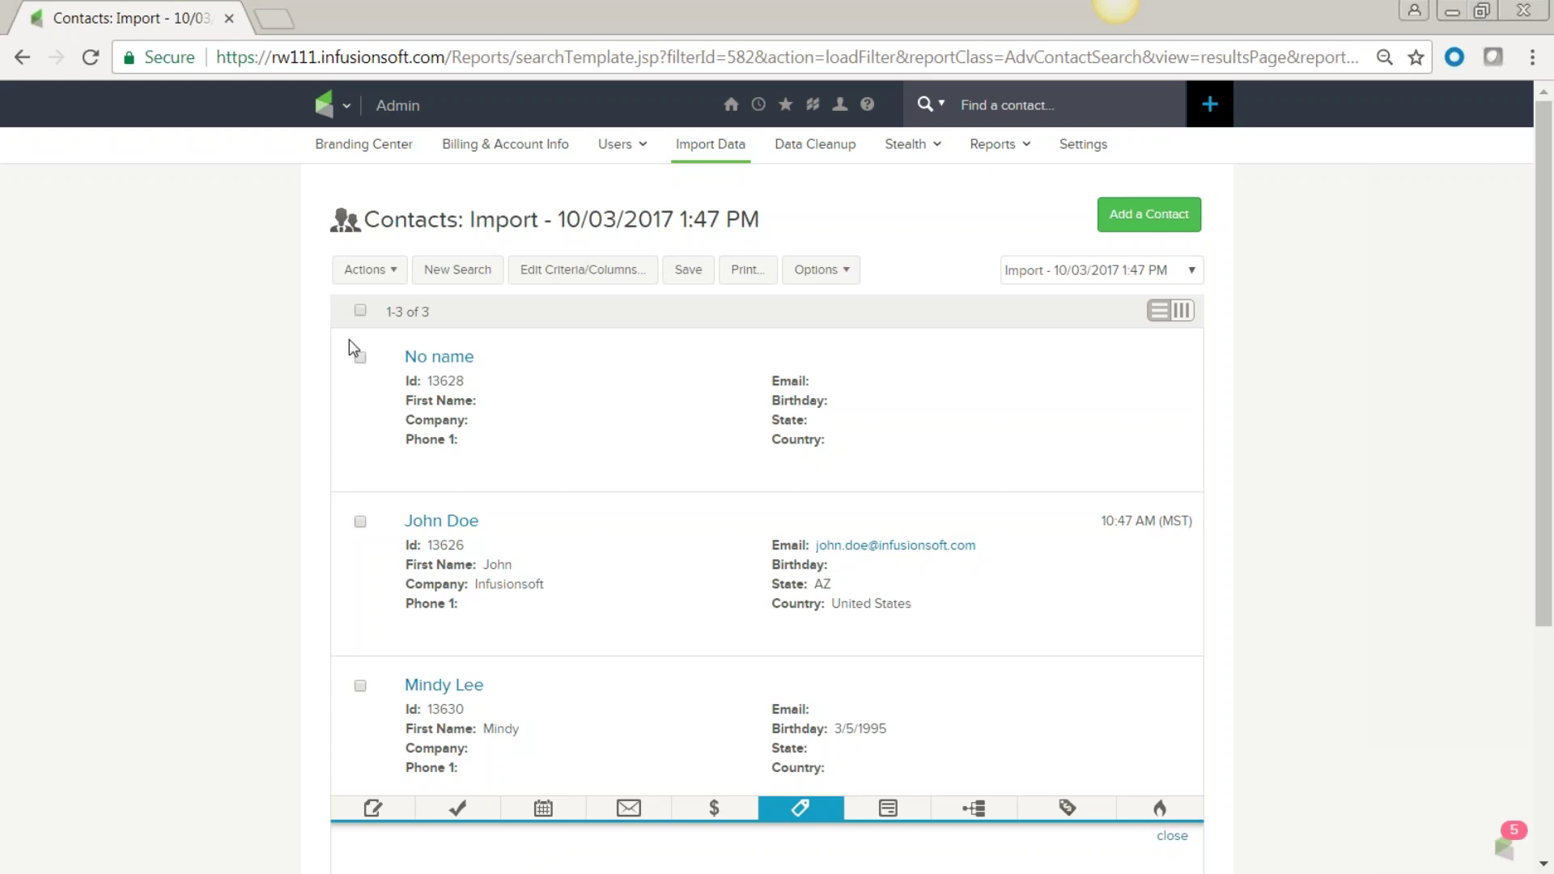
click(449, 276)
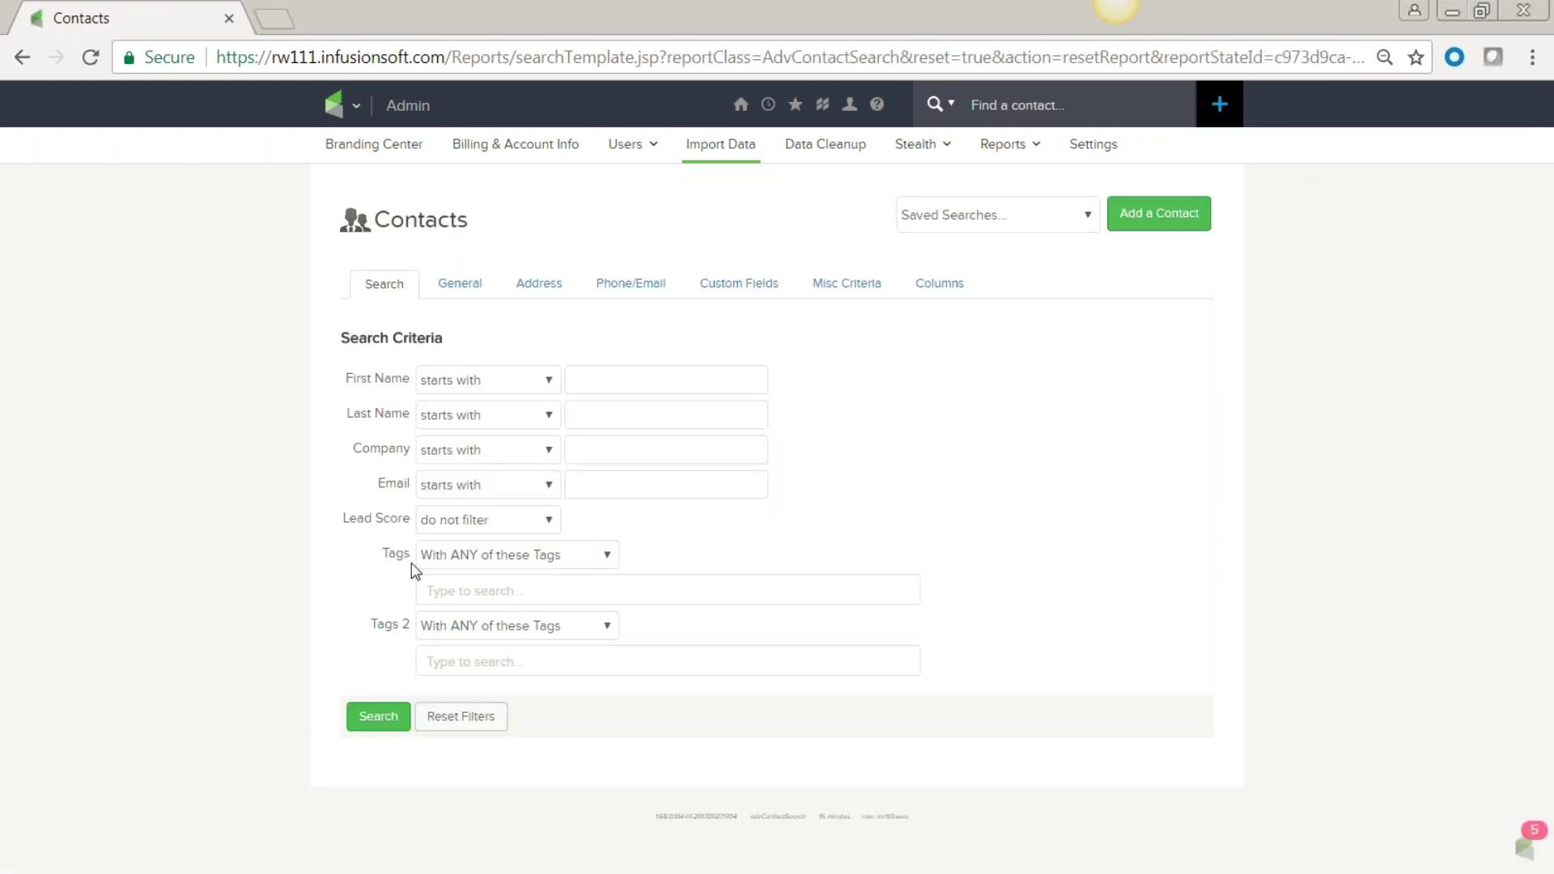
Filter a contact search by the tag 'MHS Contacts -> Family friendly outdoor BBQ' and run it.
click(465, 588)
text(b)
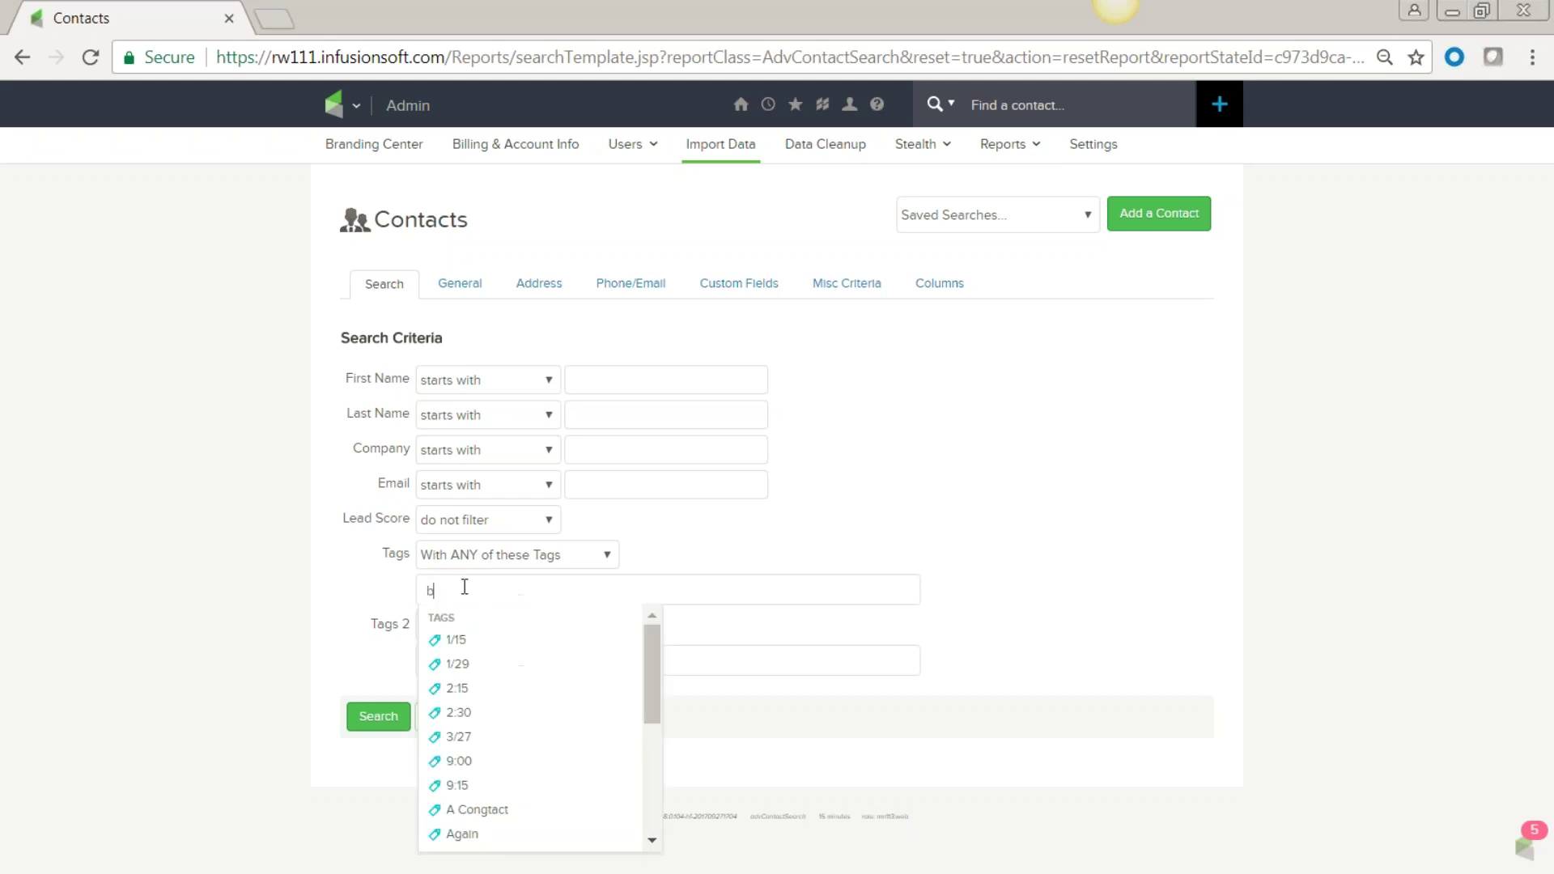
text(bq)
key(Down)
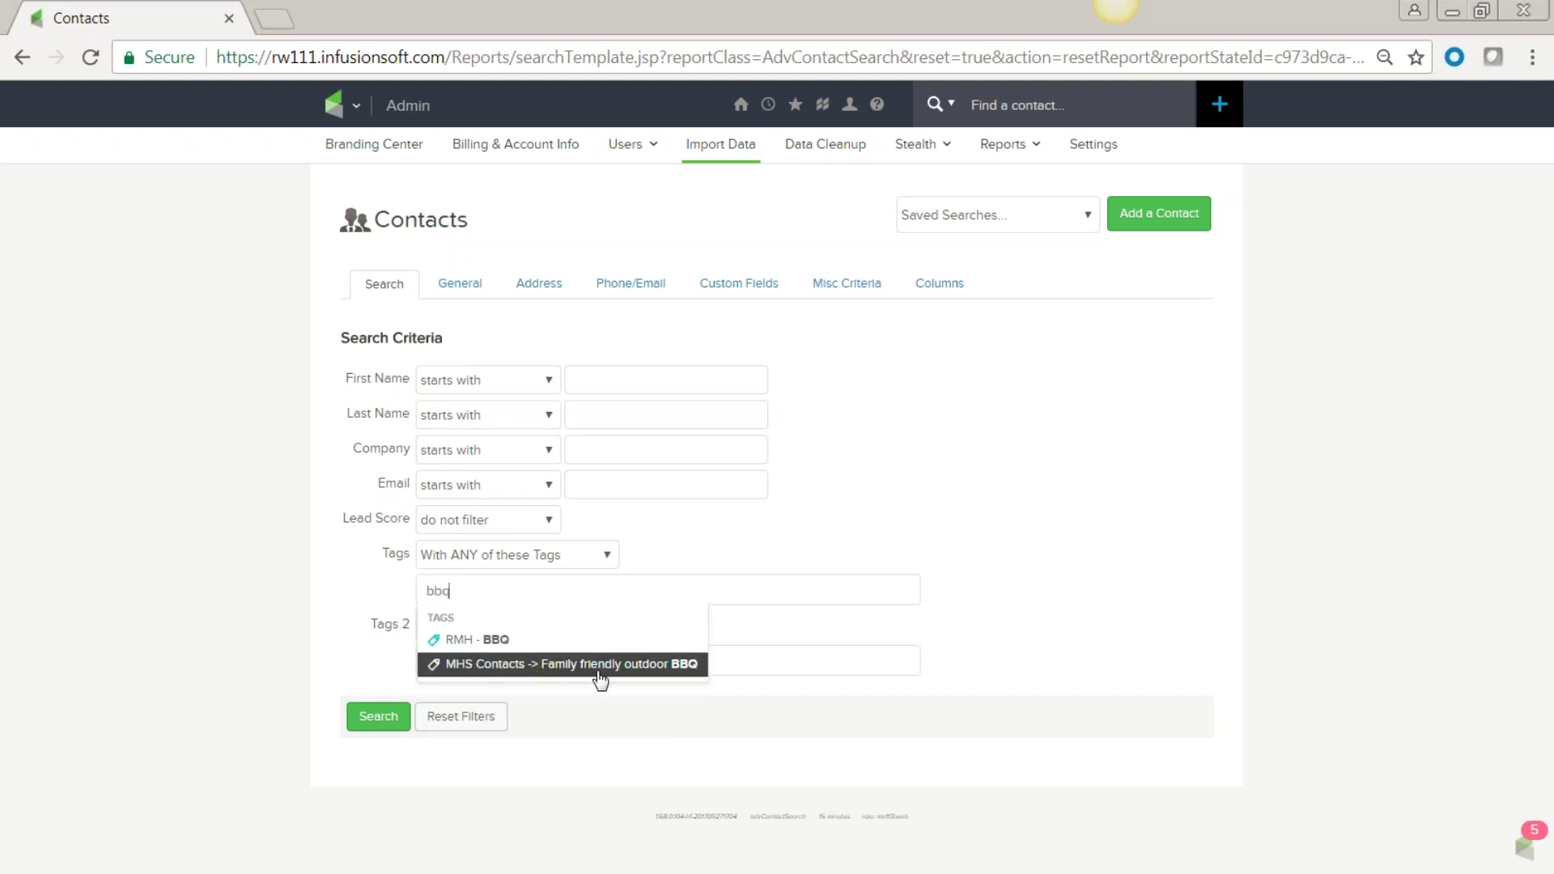
click(680, 668)
click(737, 528)
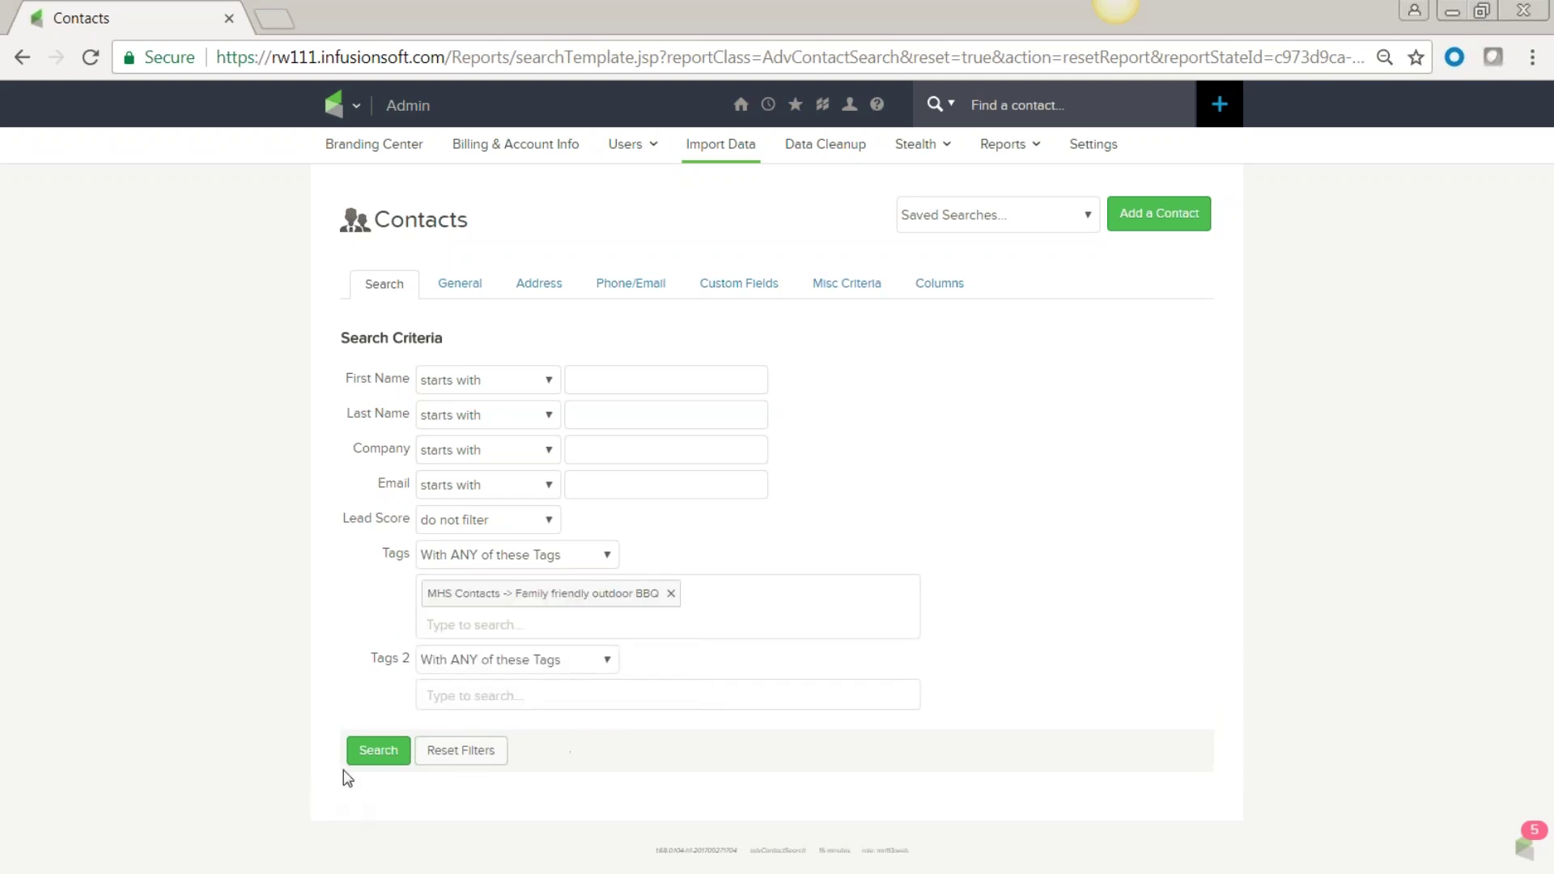
click(378, 751)
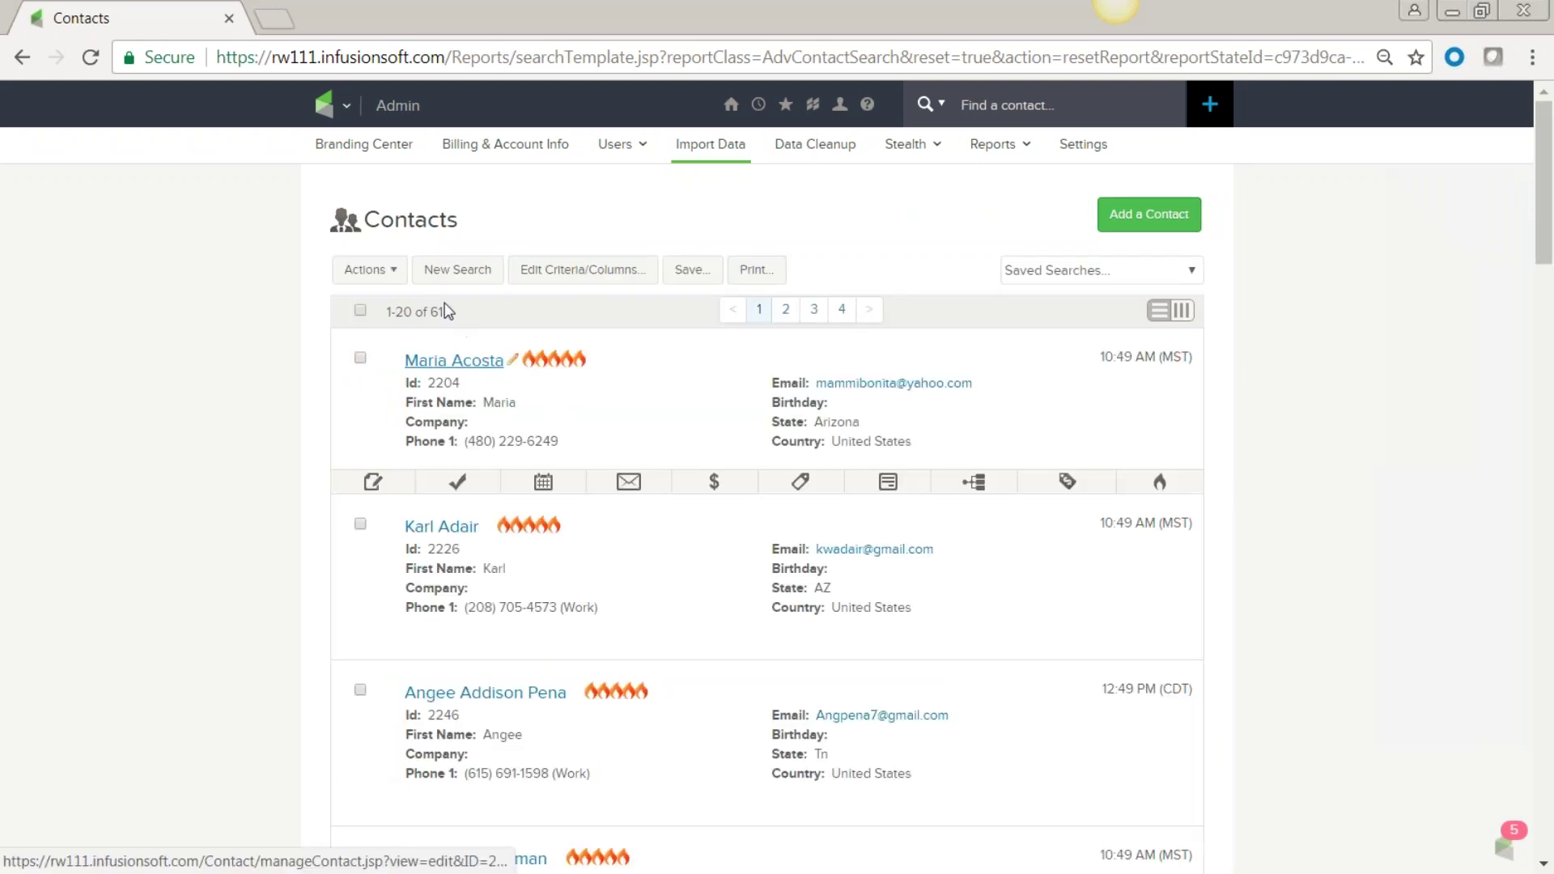
Select all 61 BBQ-tagged results, view the bulk actions, confirm the tag on the third contact, then deselect all.
mouse_move(484, 641)
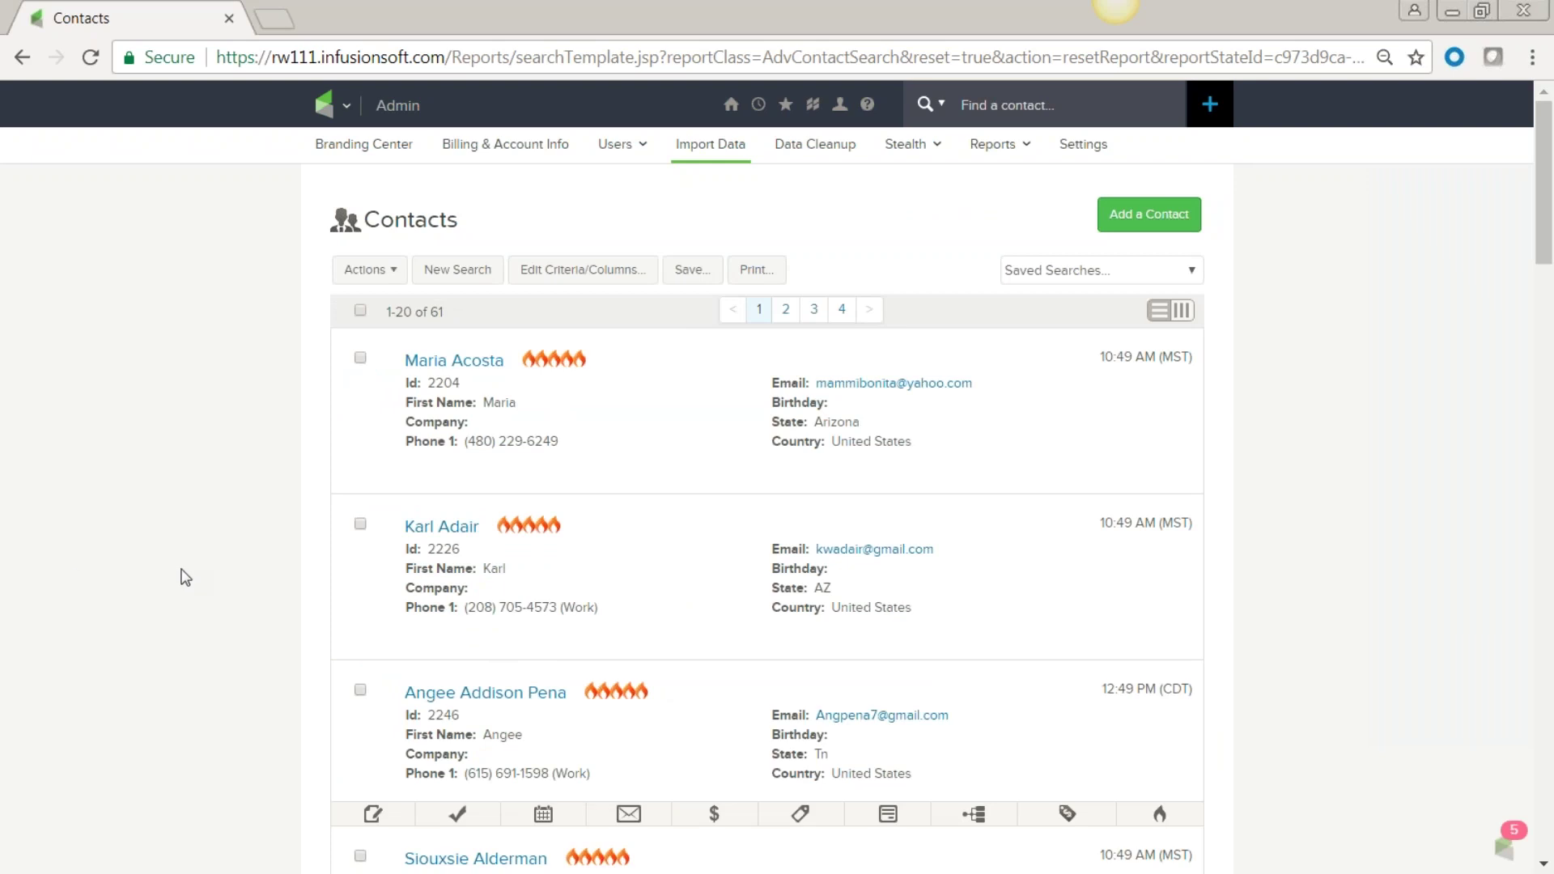
scroll(186, 576, down, 3)
scroll(188, 576, up, 3)
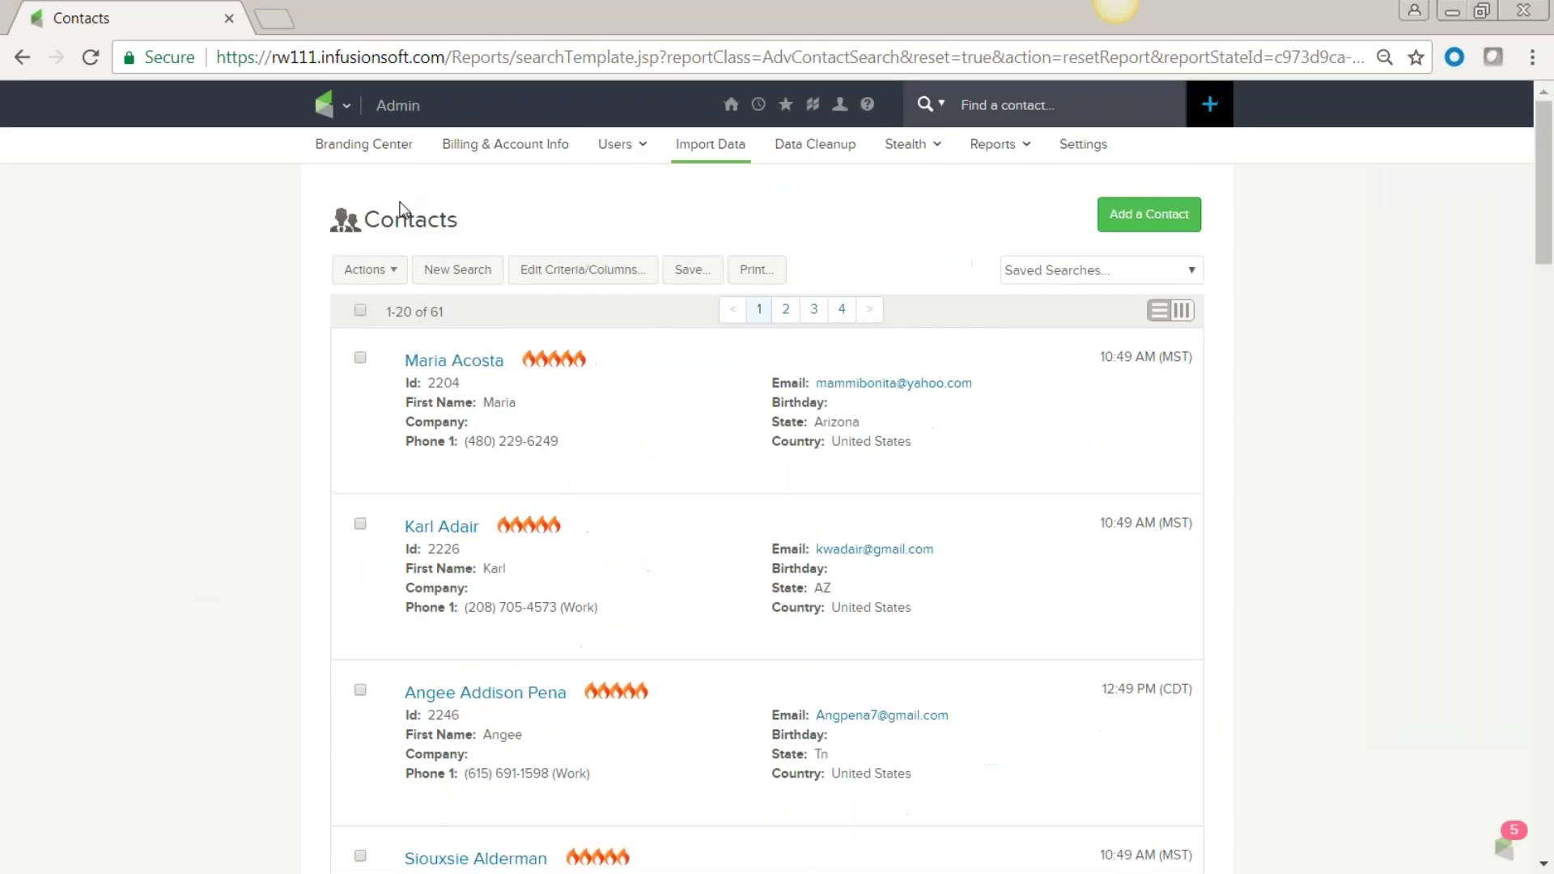
click(361, 312)
click(394, 273)
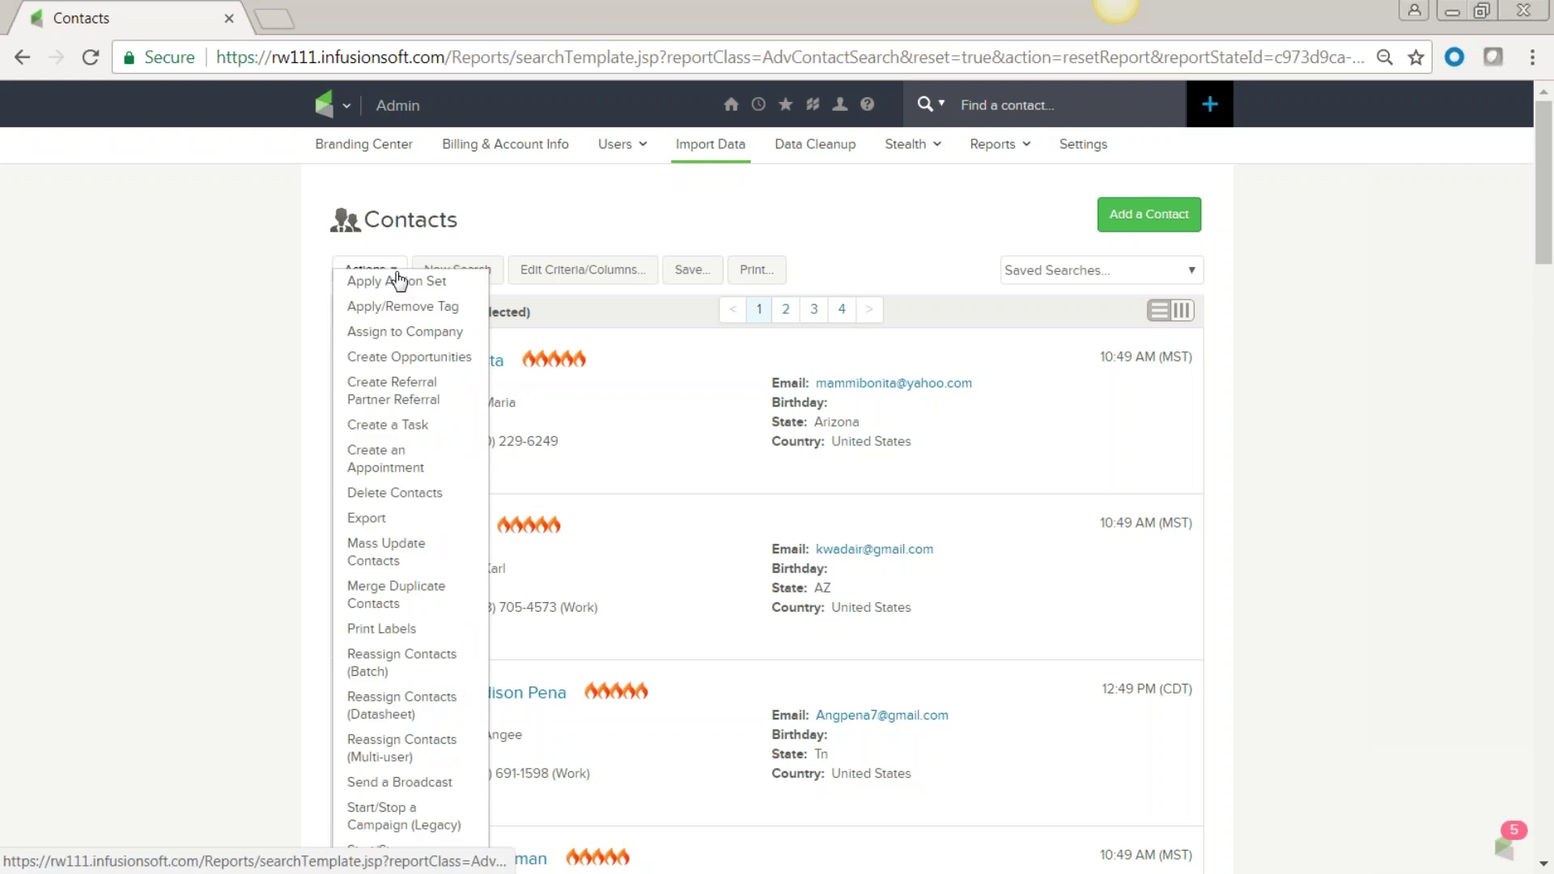
scroll(397, 731, down, 5)
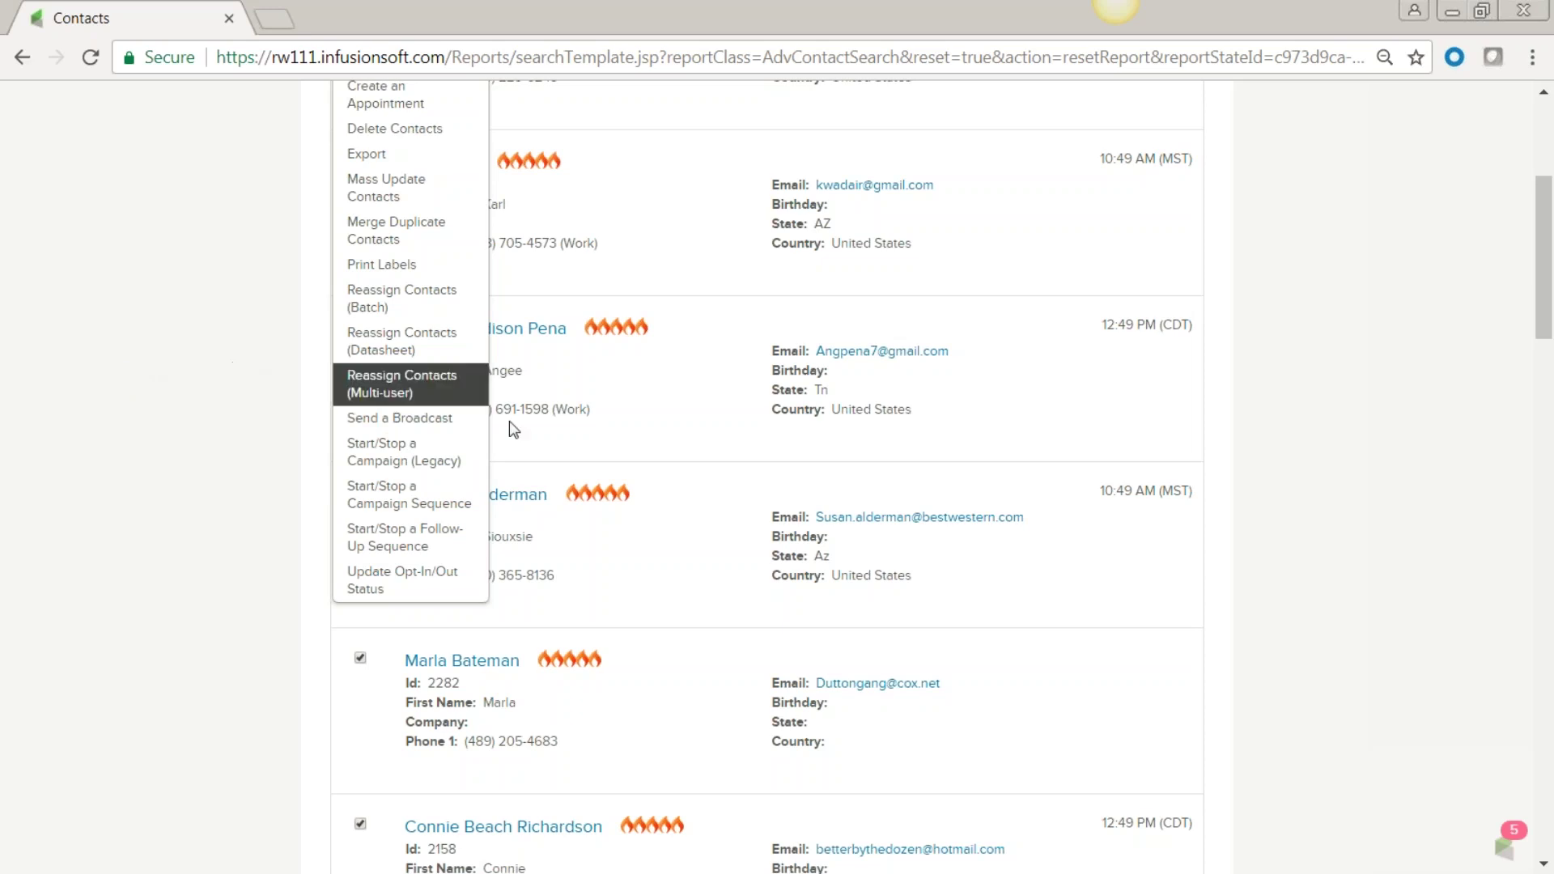
click(806, 459)
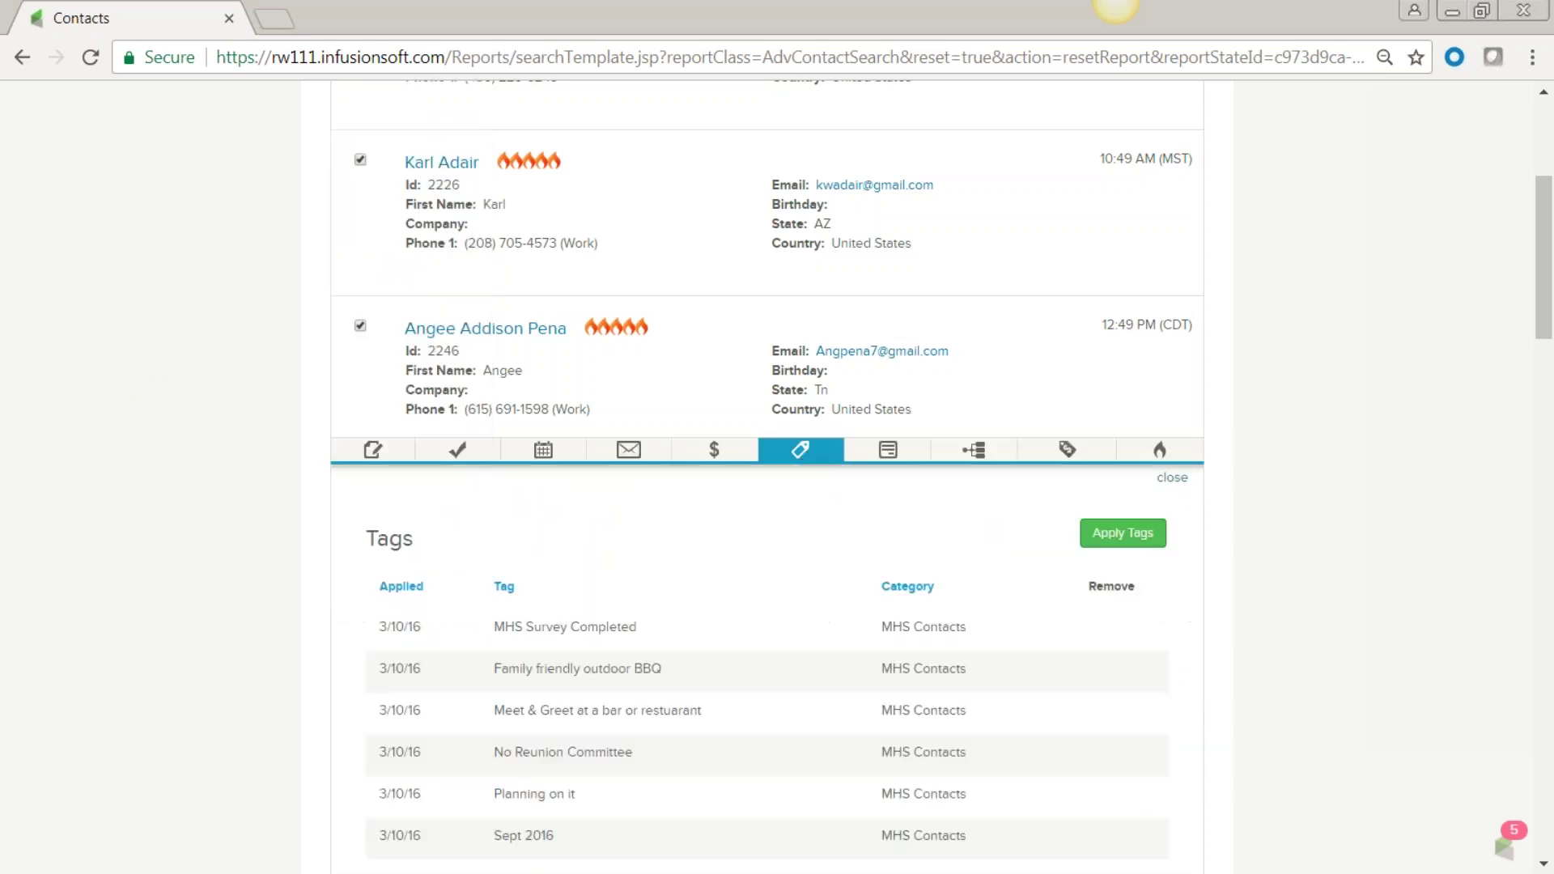
scroll(817, 566, down, 3)
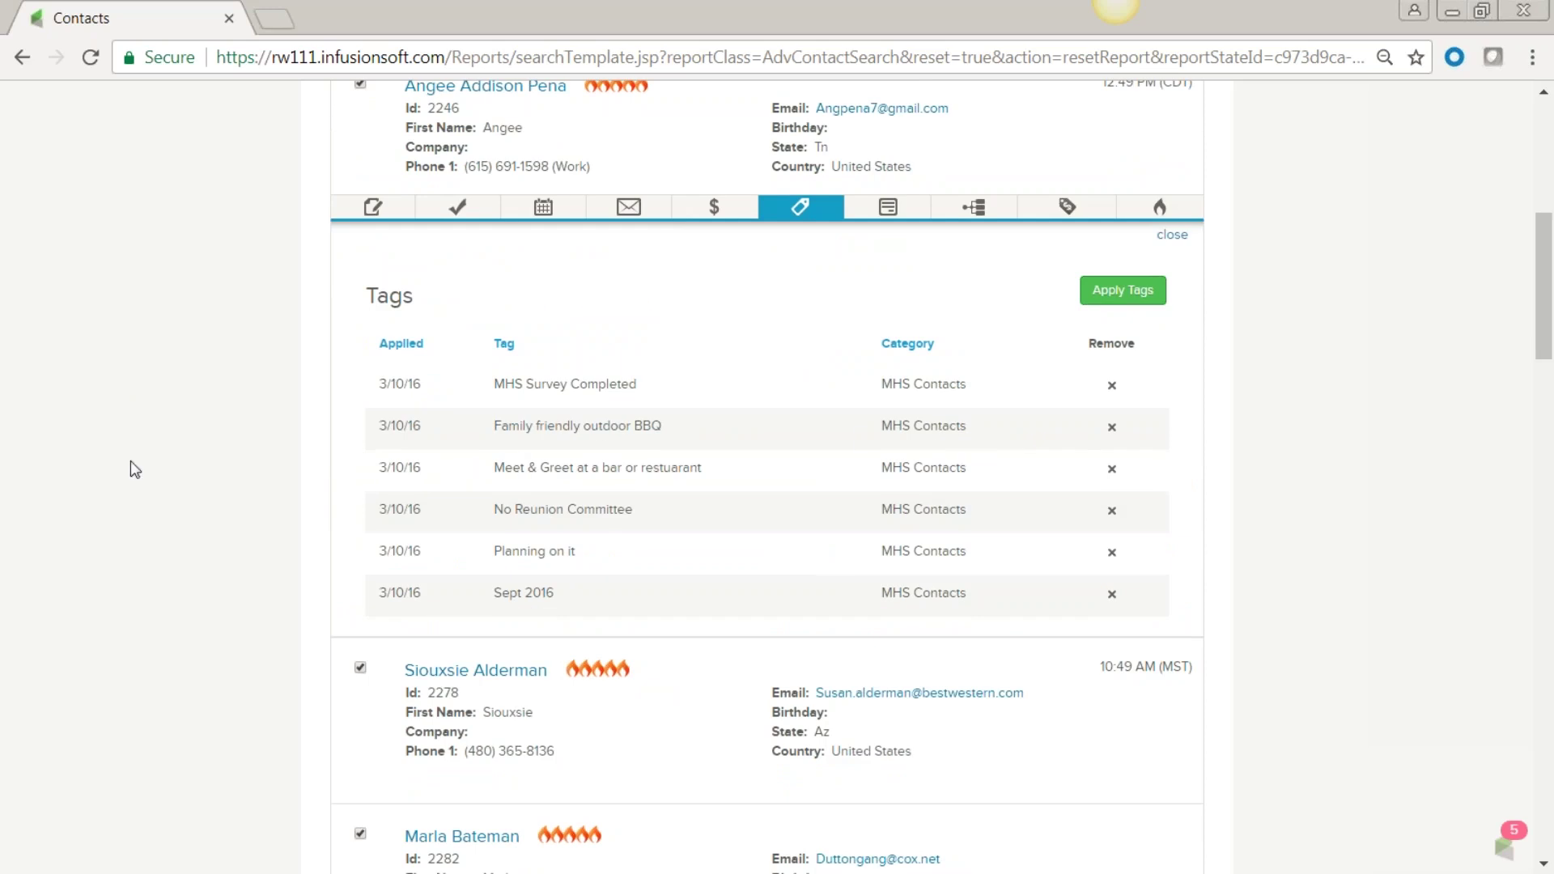
scroll(199, 441, up, 7)
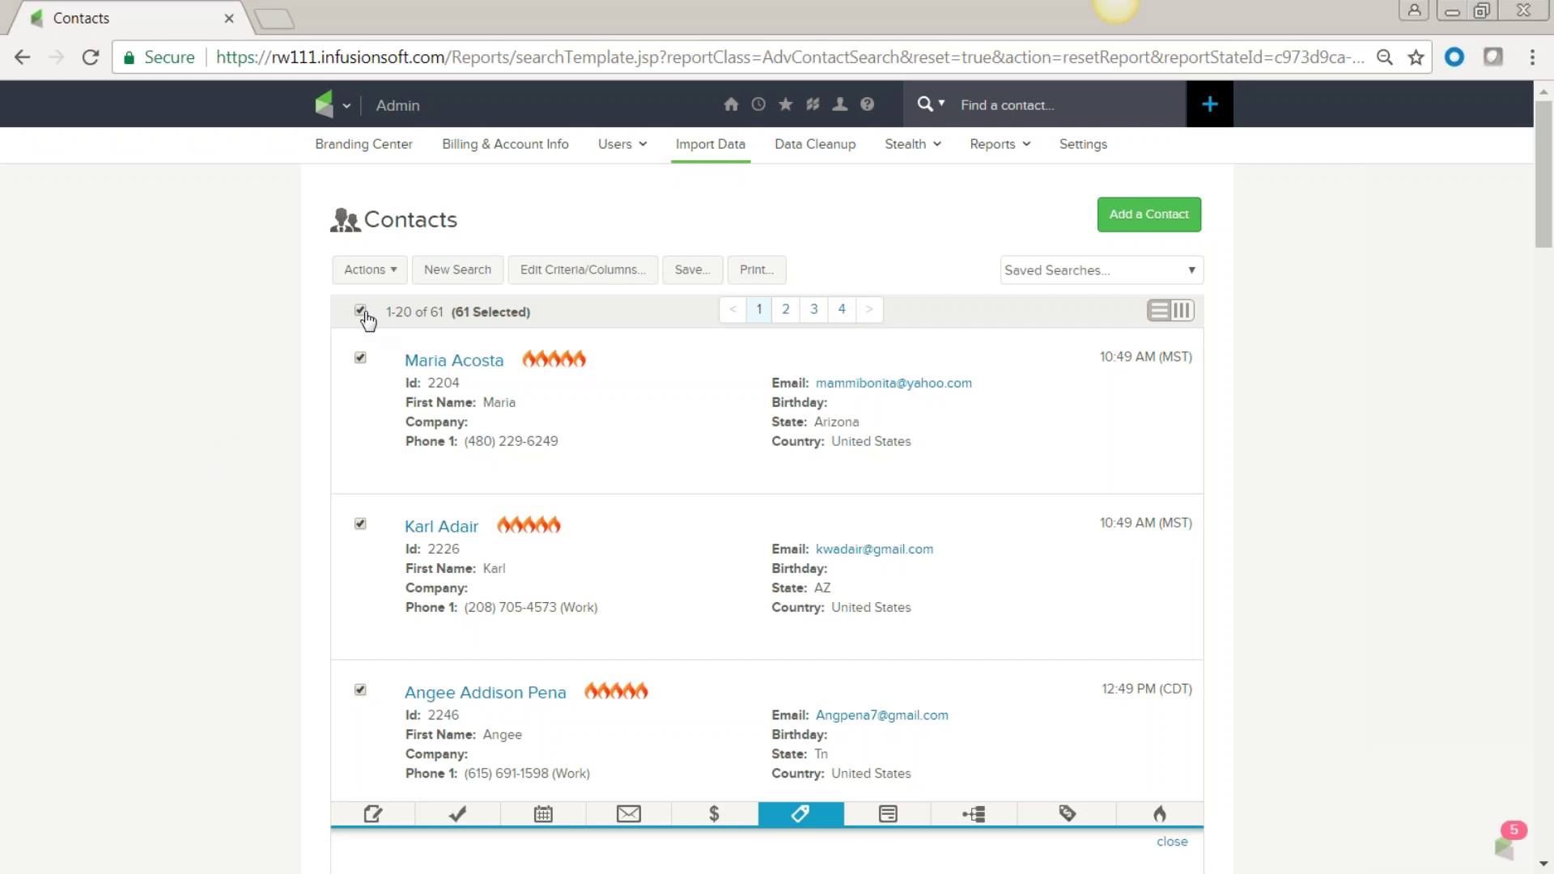
click(361, 310)
click(1172, 842)
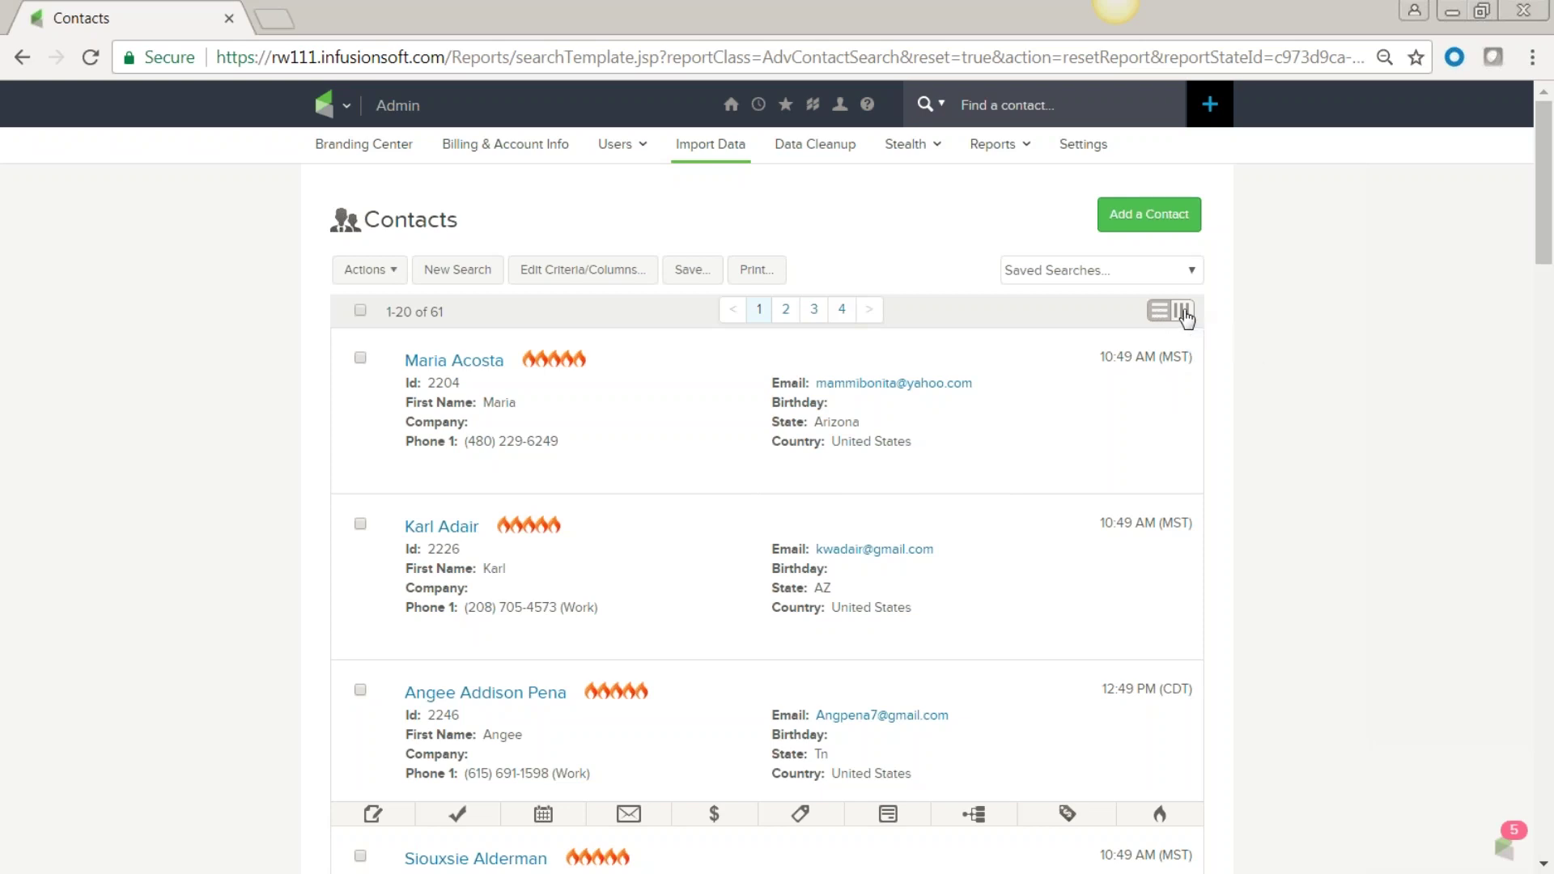
click(1184, 312)
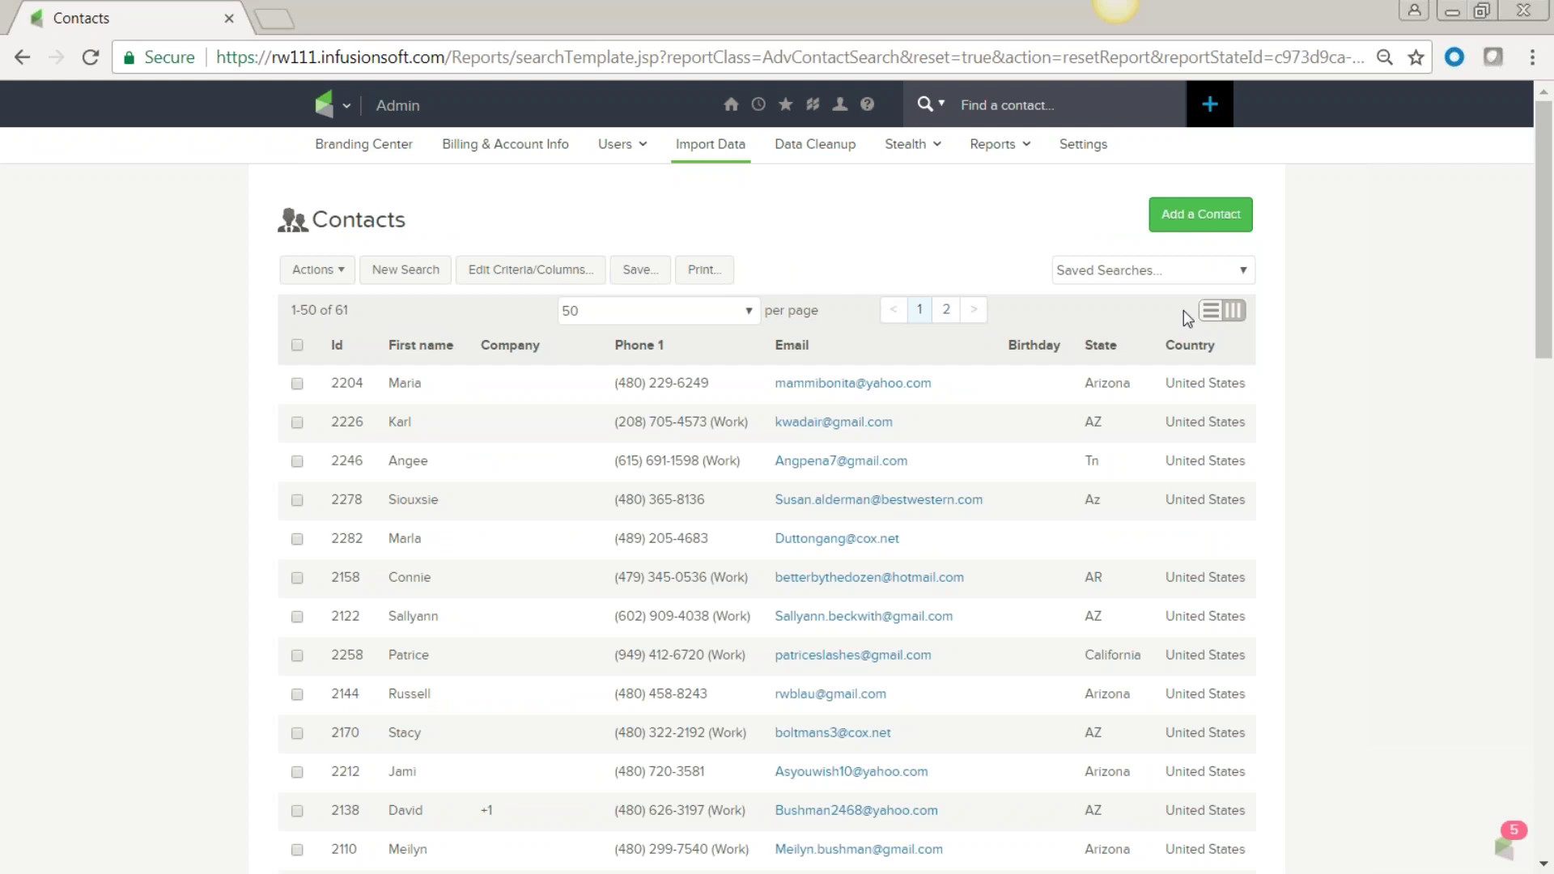
scroll(1232, 450, down, 2)
scroll(1233, 452, down, 10)
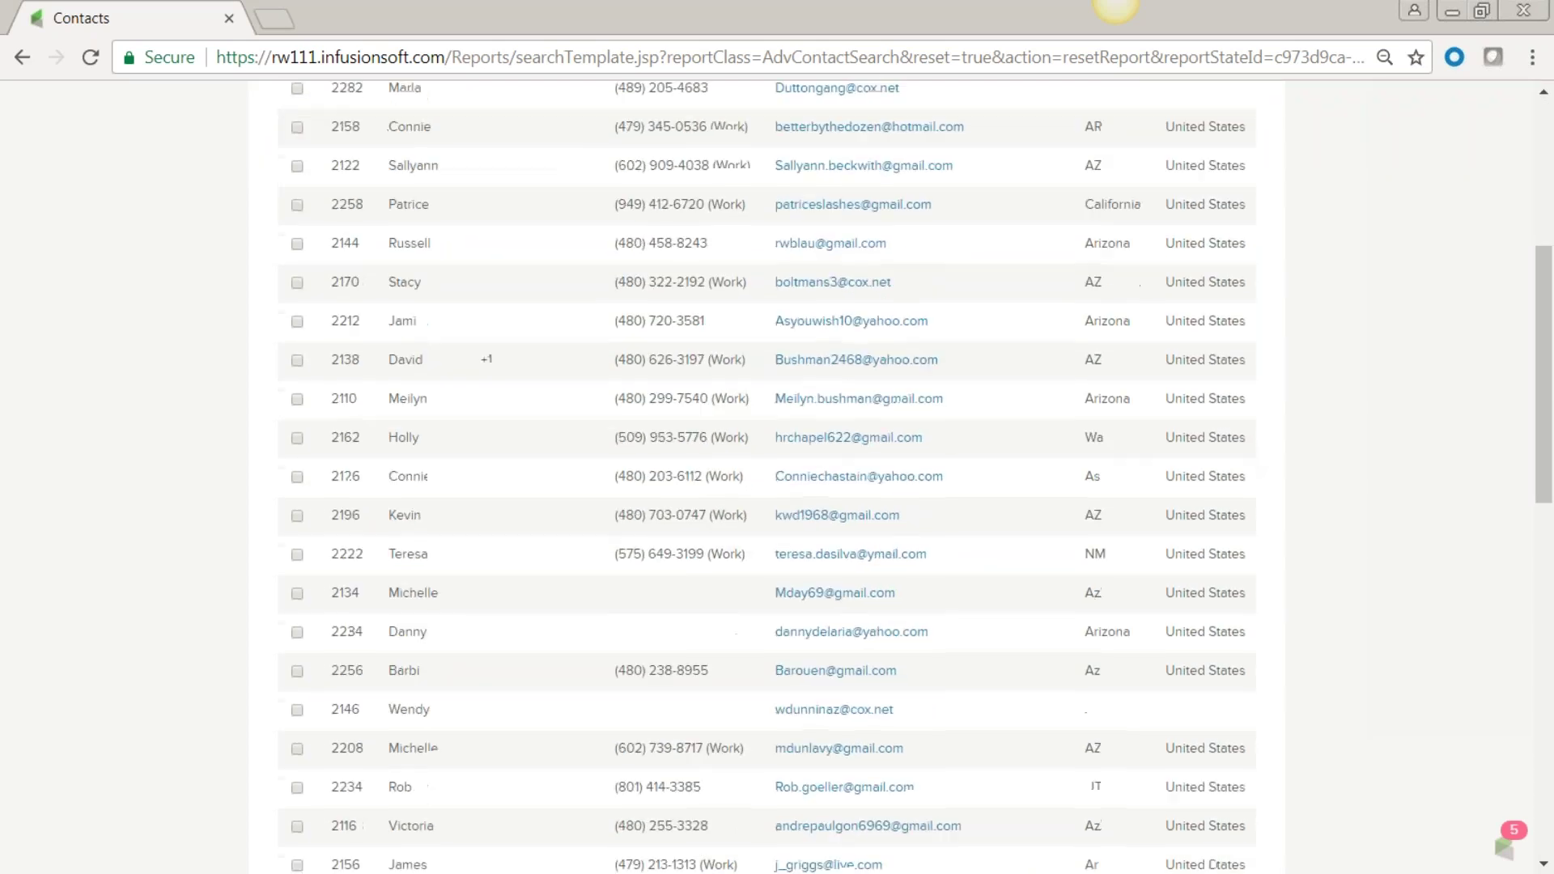
scroll(1239, 454, up, 12)
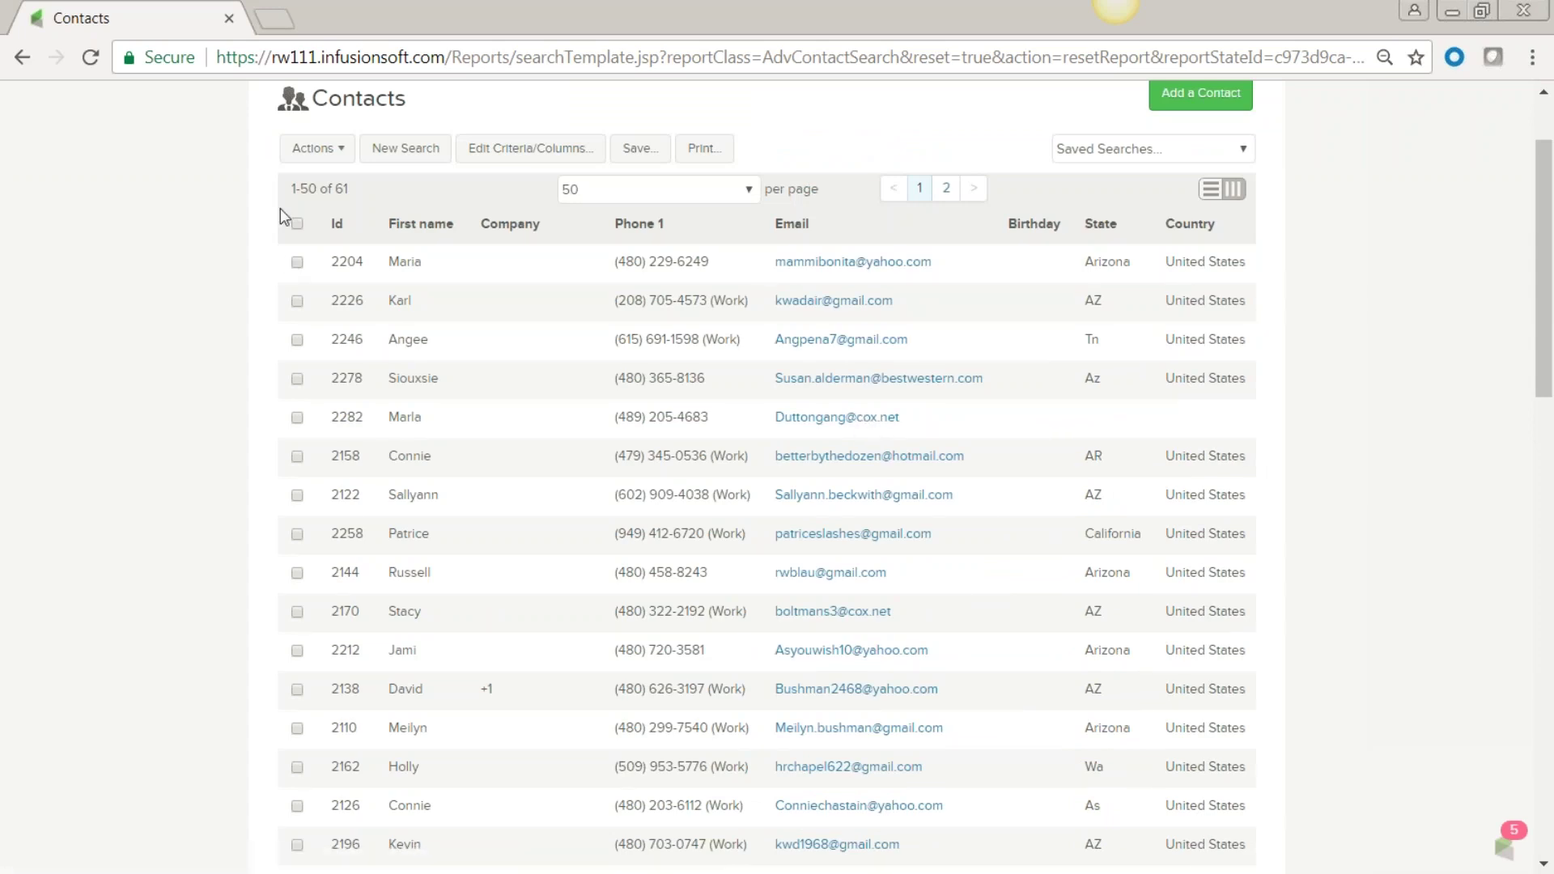
click(298, 226)
click(341, 151)
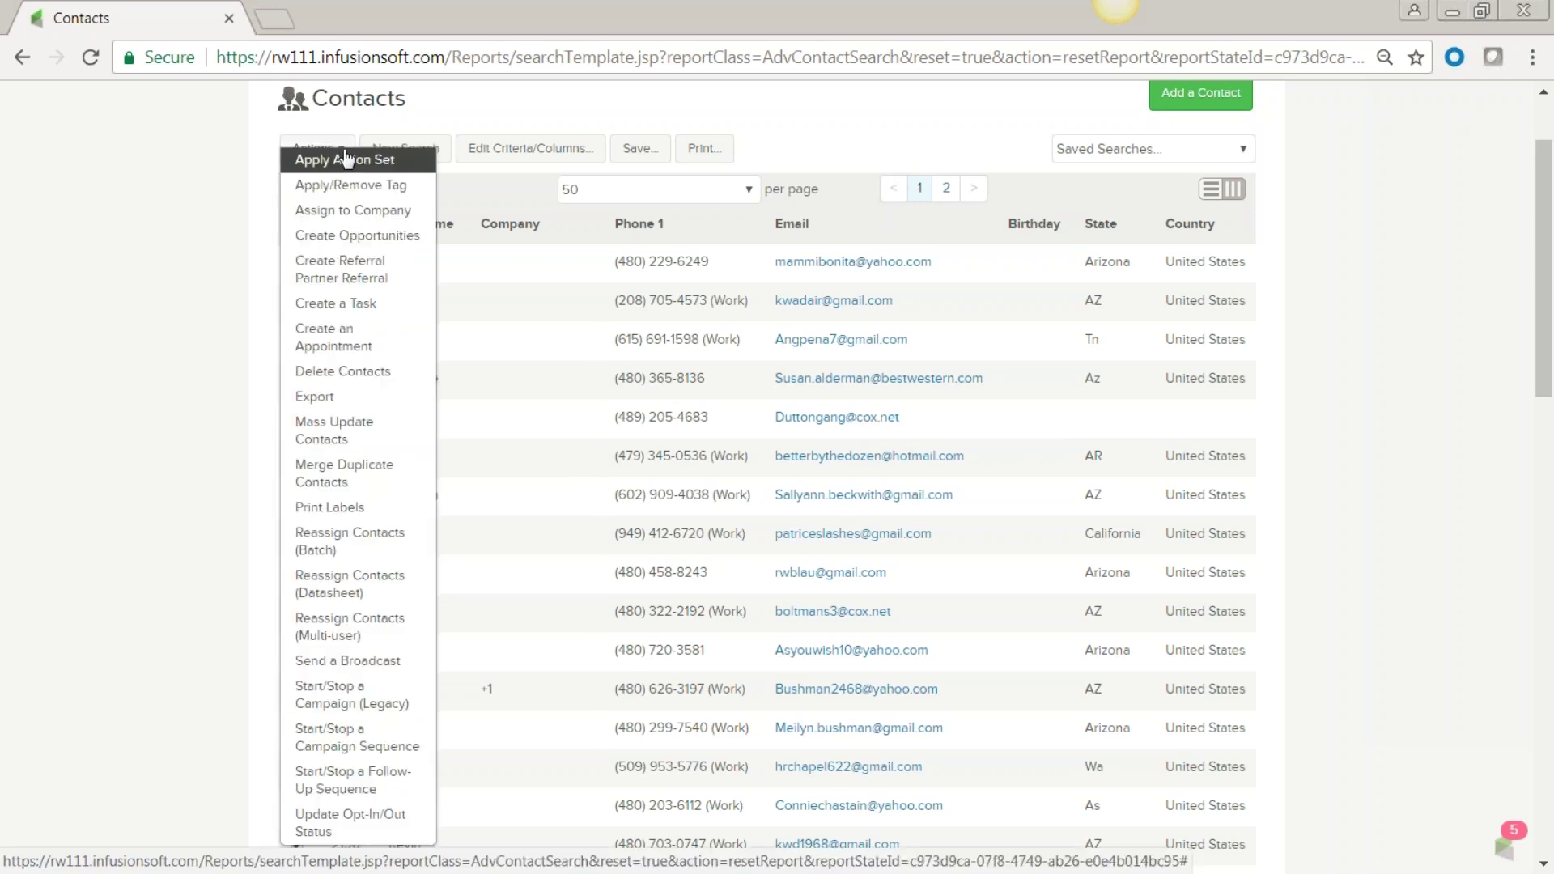
click(1394, 260)
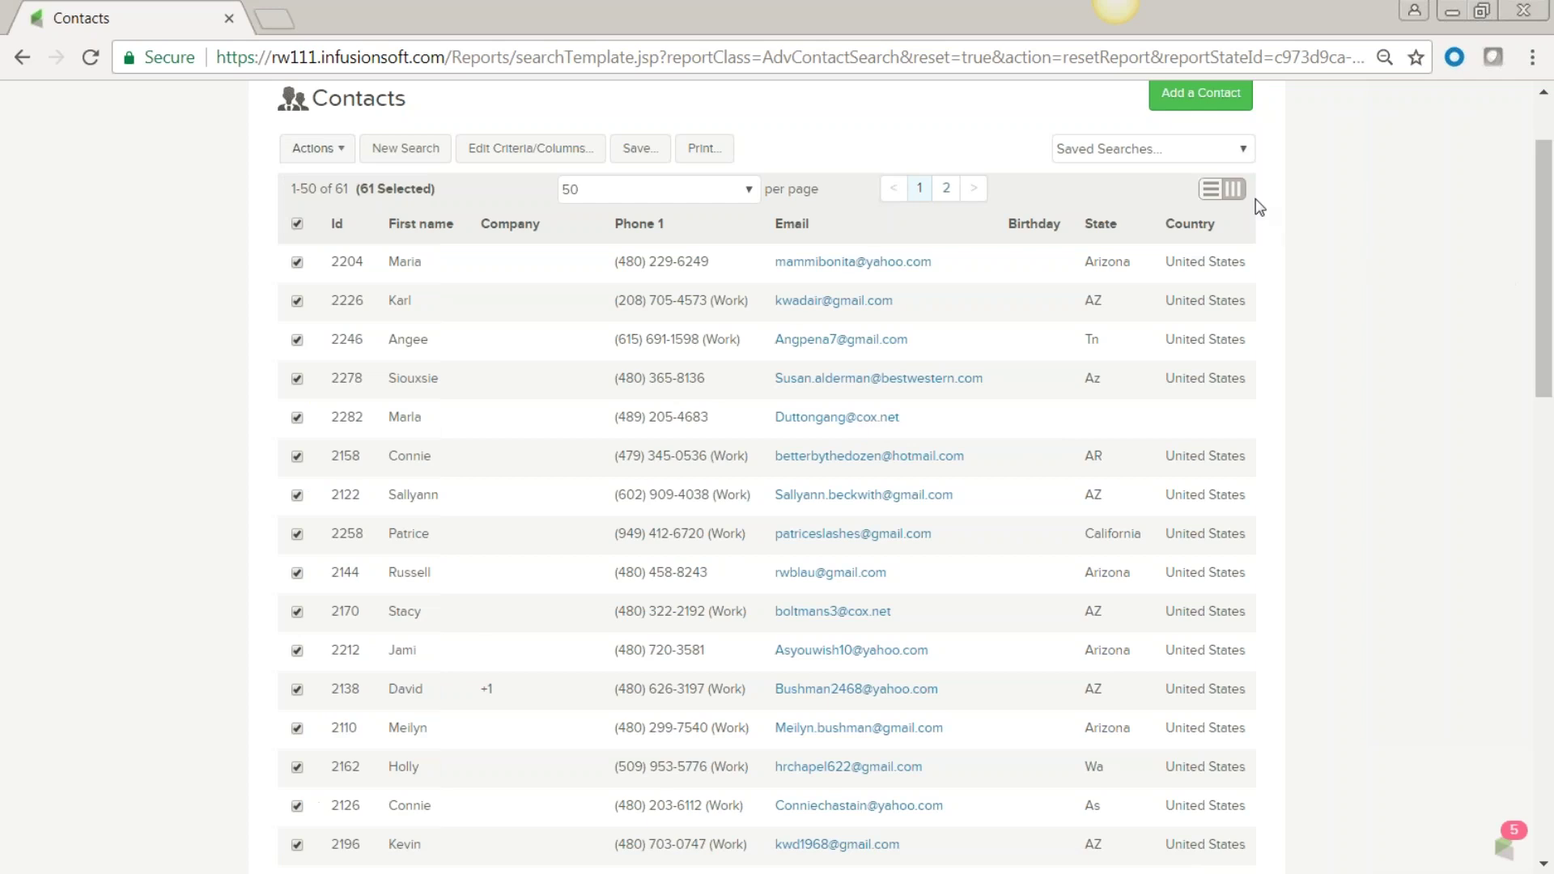
click(1214, 192)
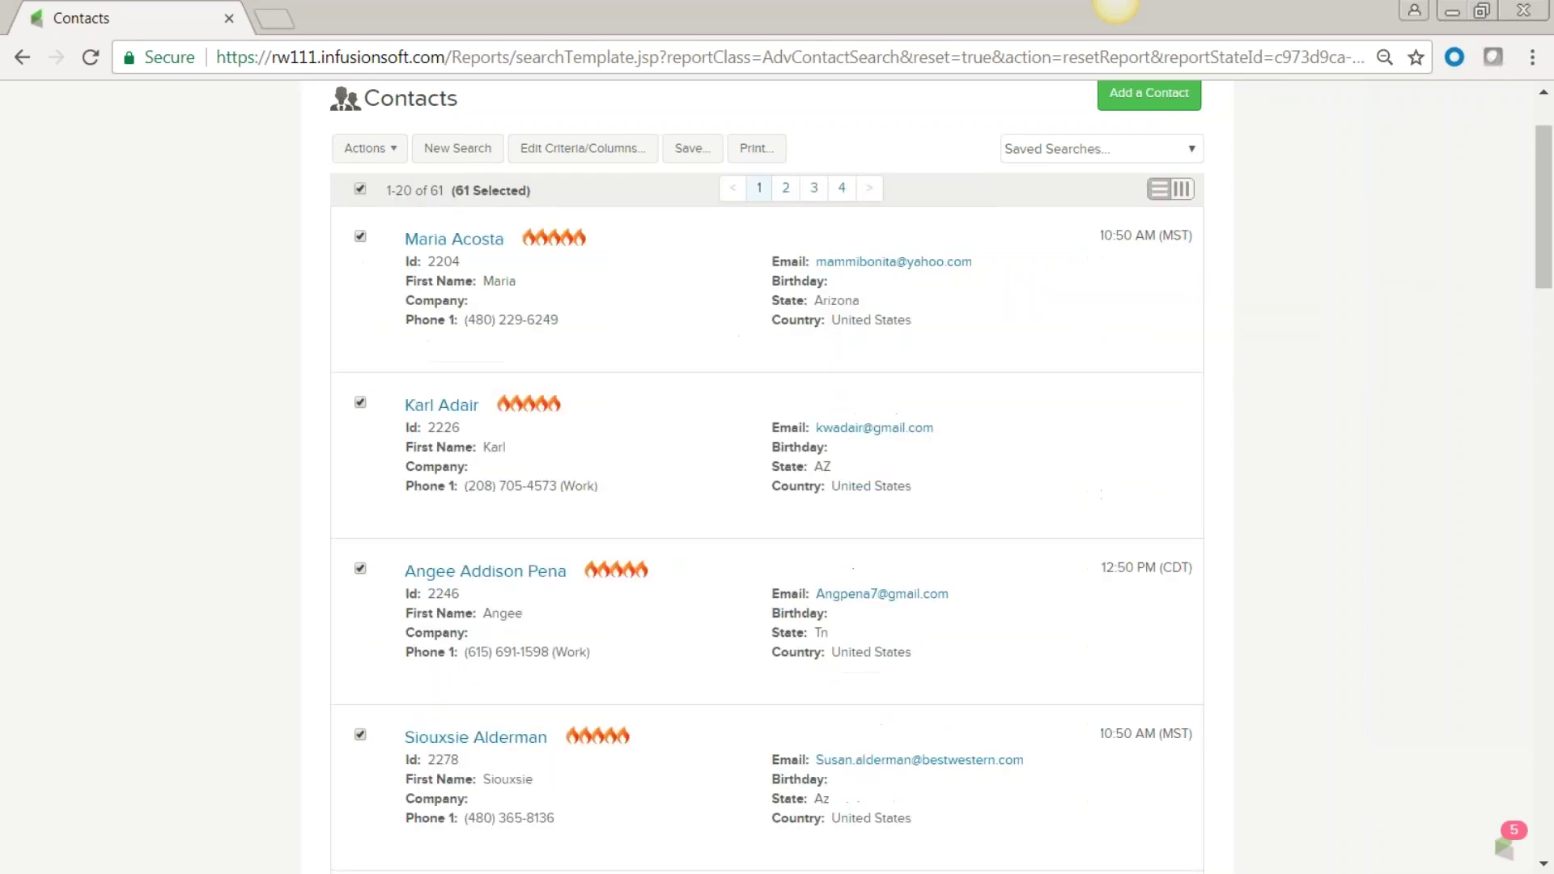
mouse_move(906, 508)
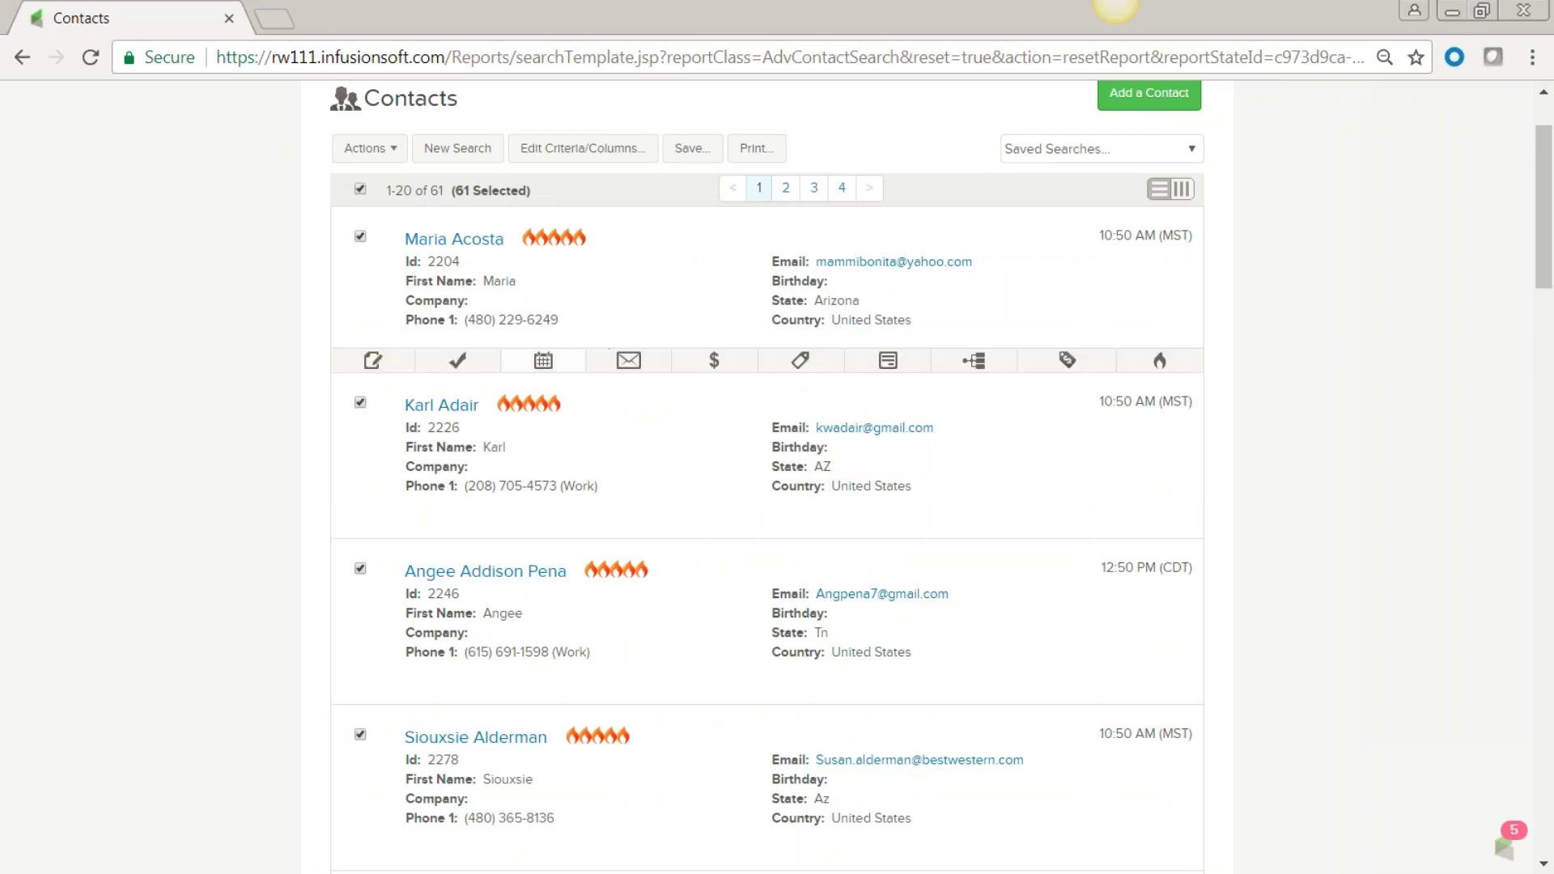
click(360, 188)
mouse_move(653, 366)
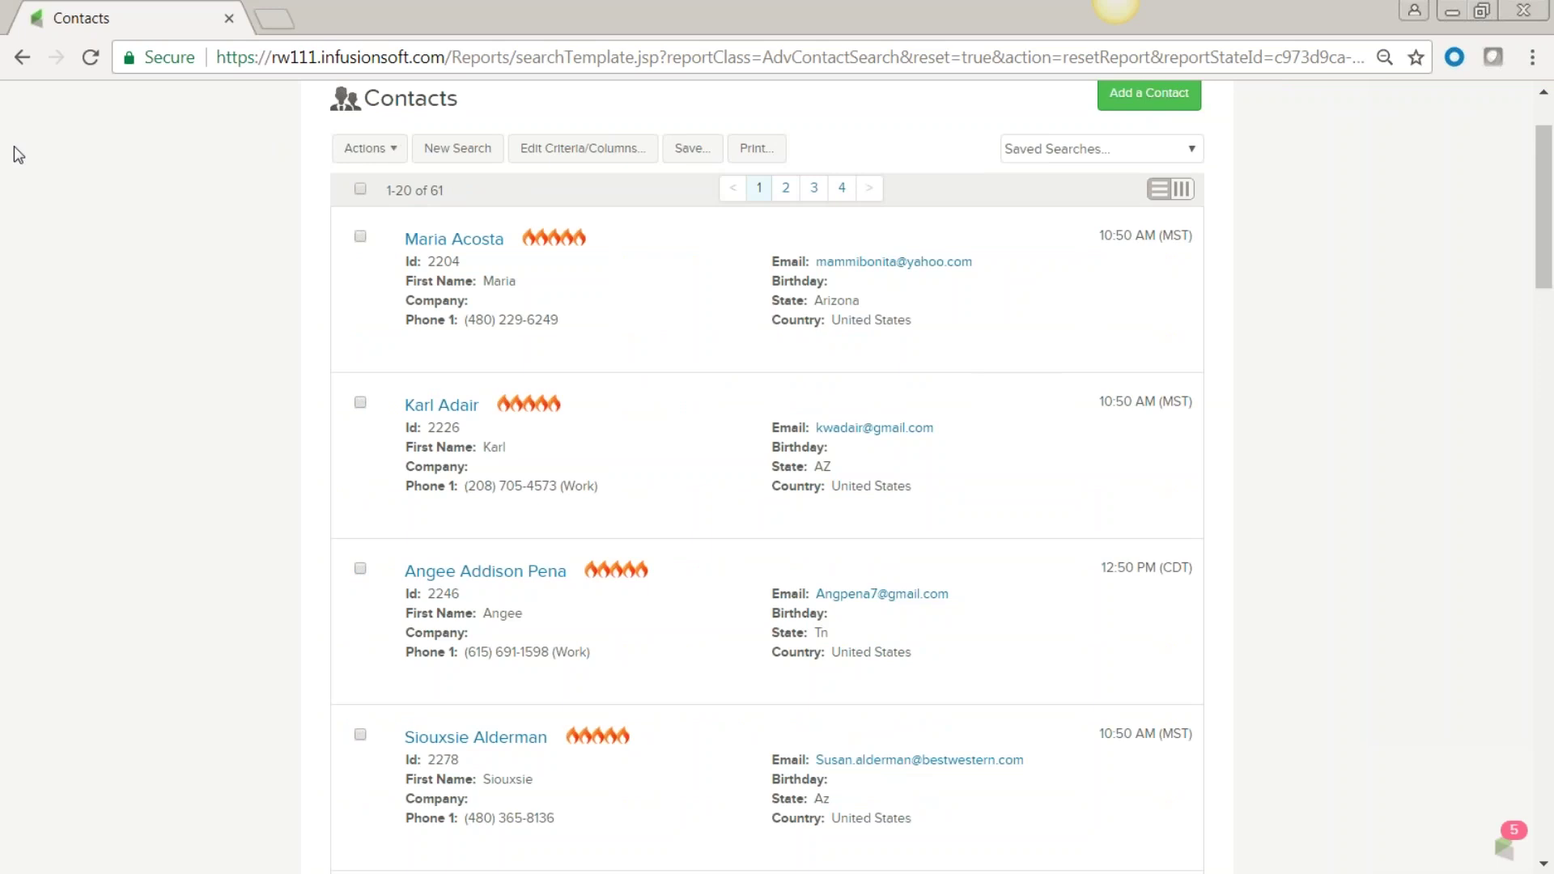
Open a new contact search from CRM > Contacts and show its address filters.
click(474, 154)
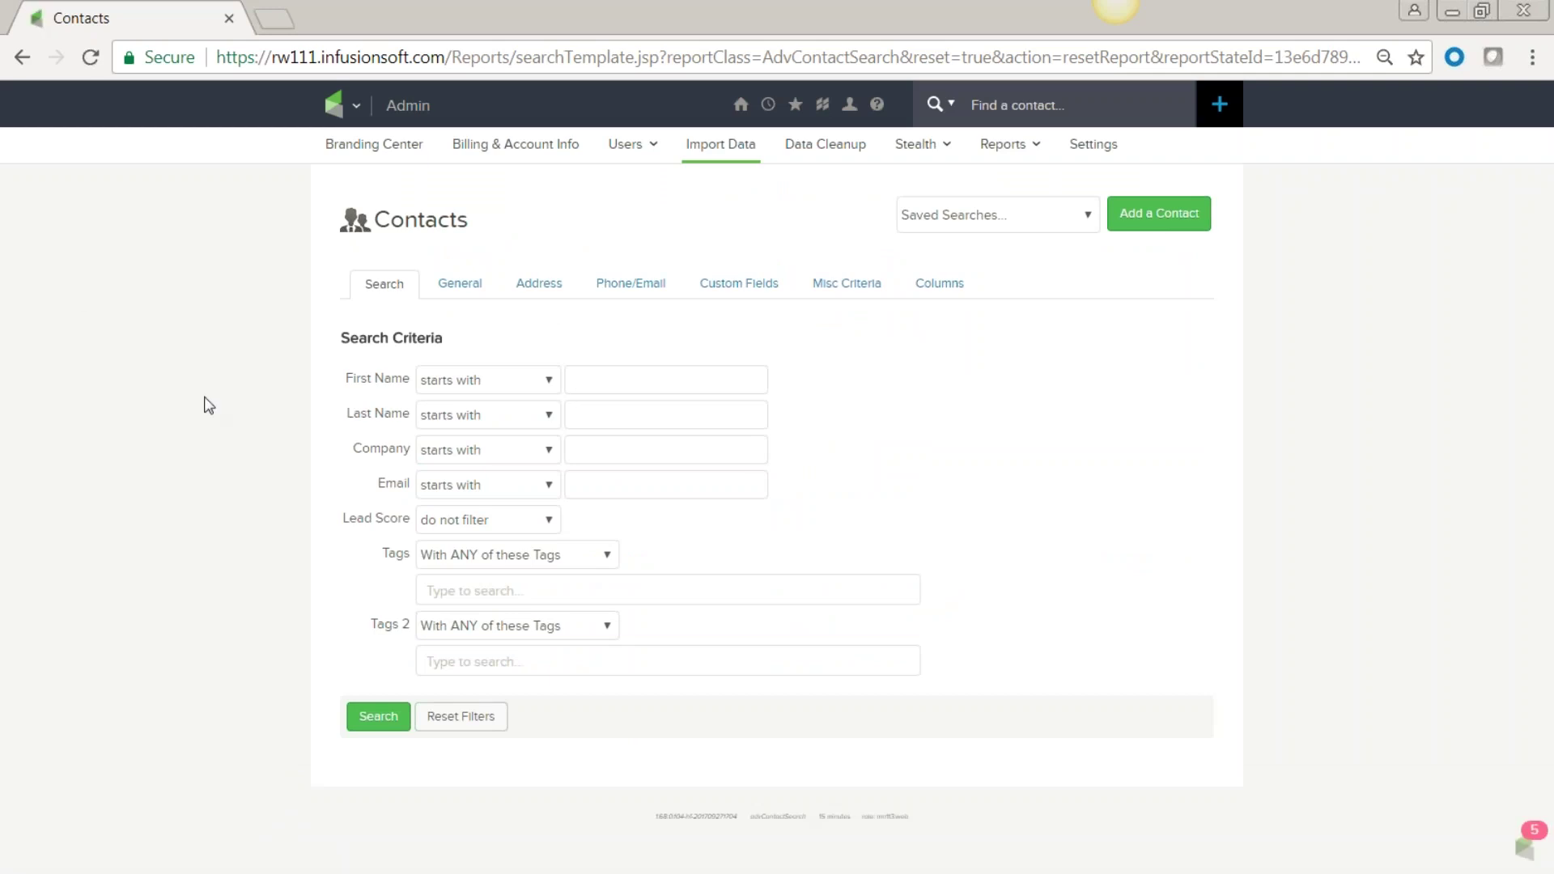
click(539, 284)
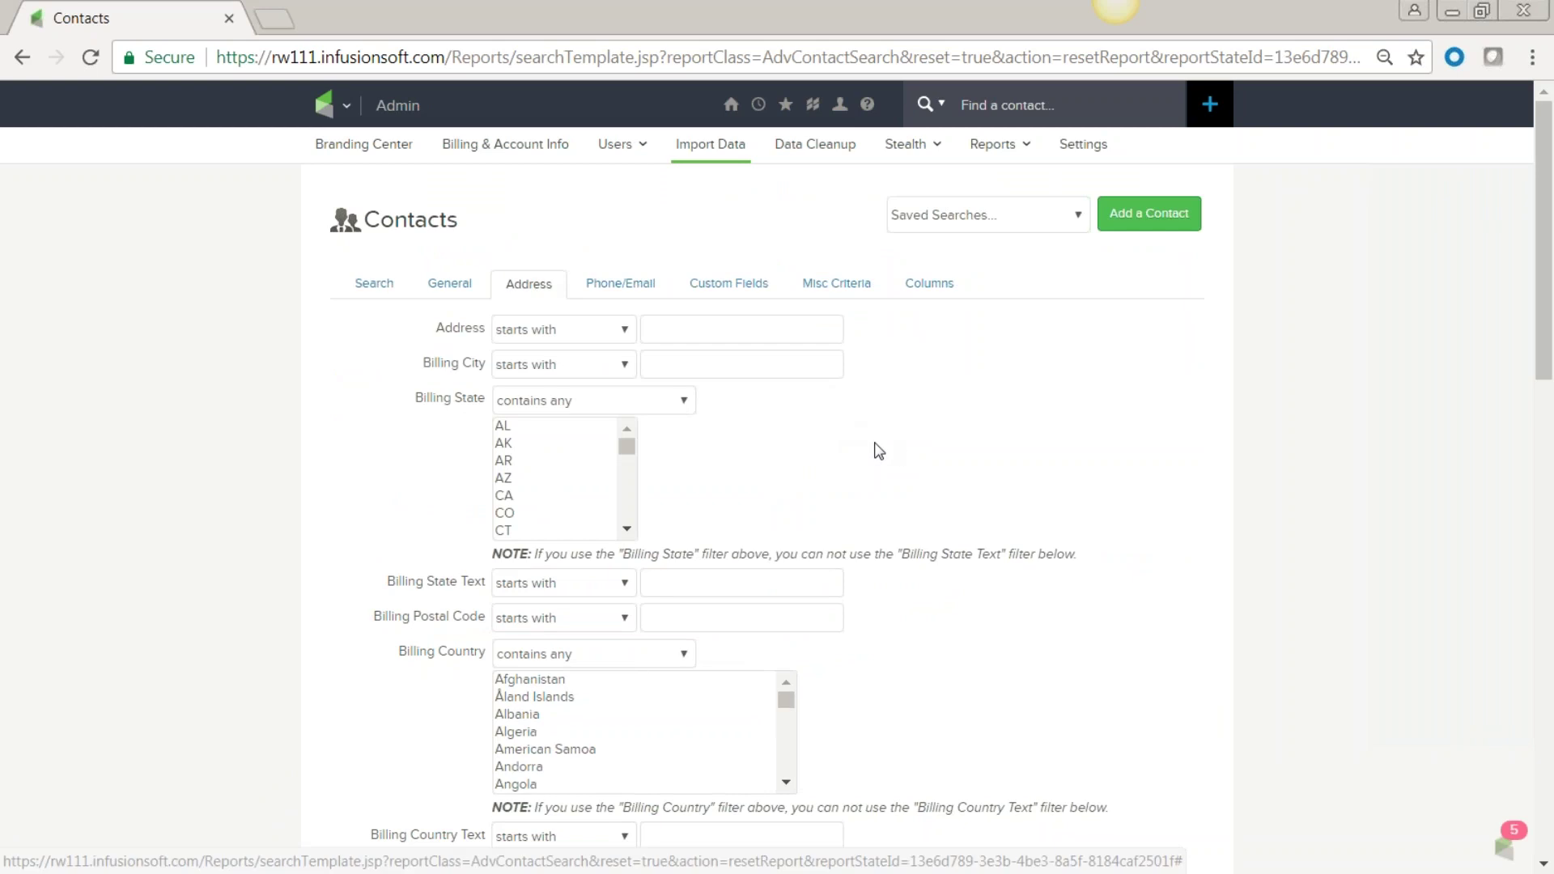
click(328, 105)
click(496, 190)
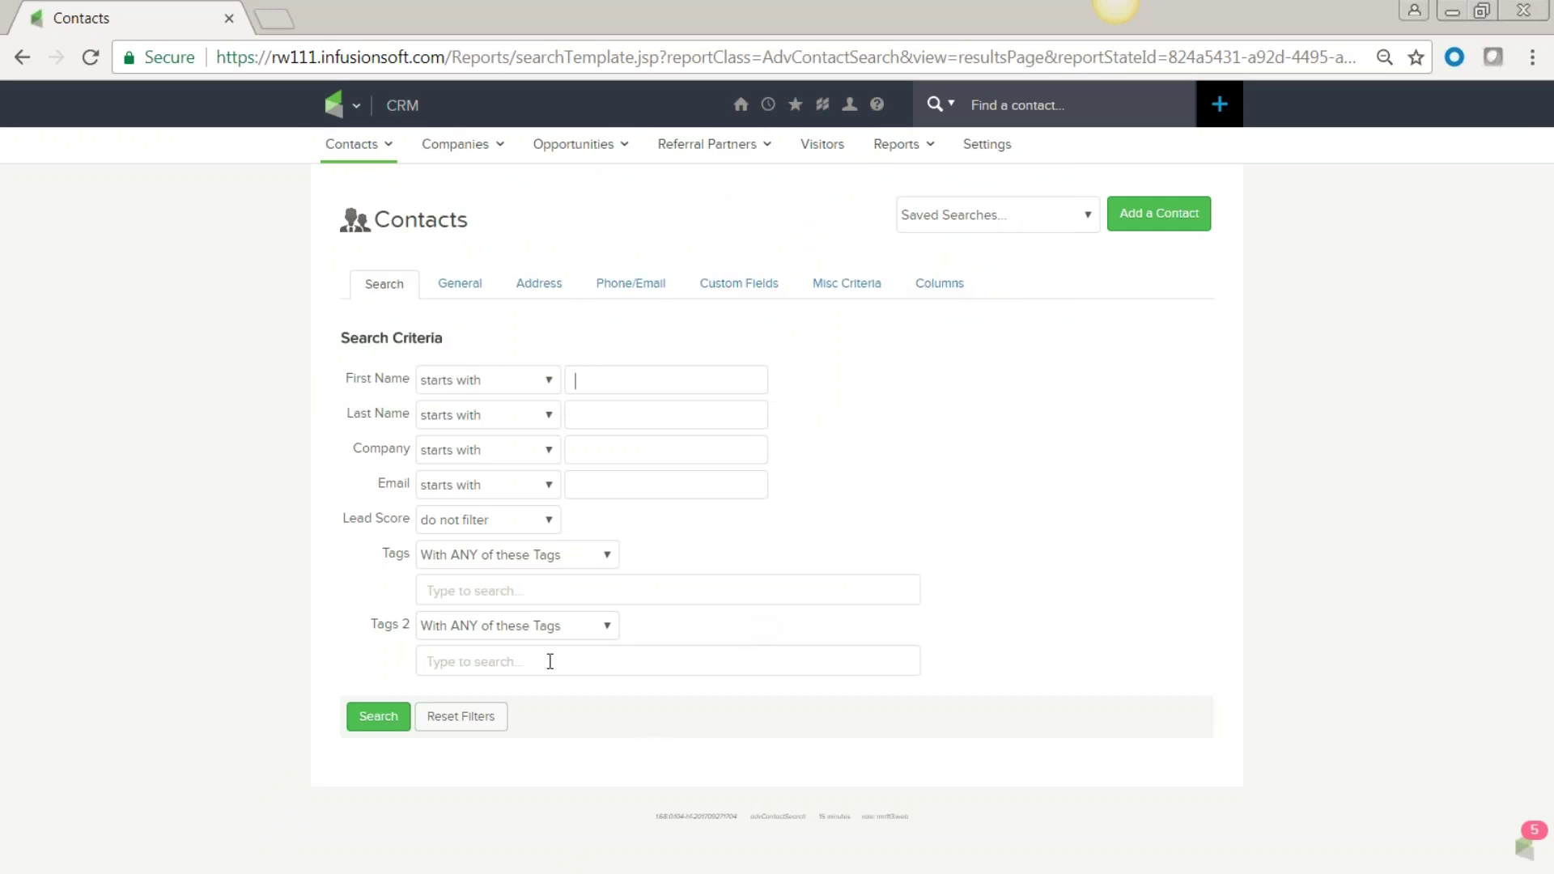
click(540, 291)
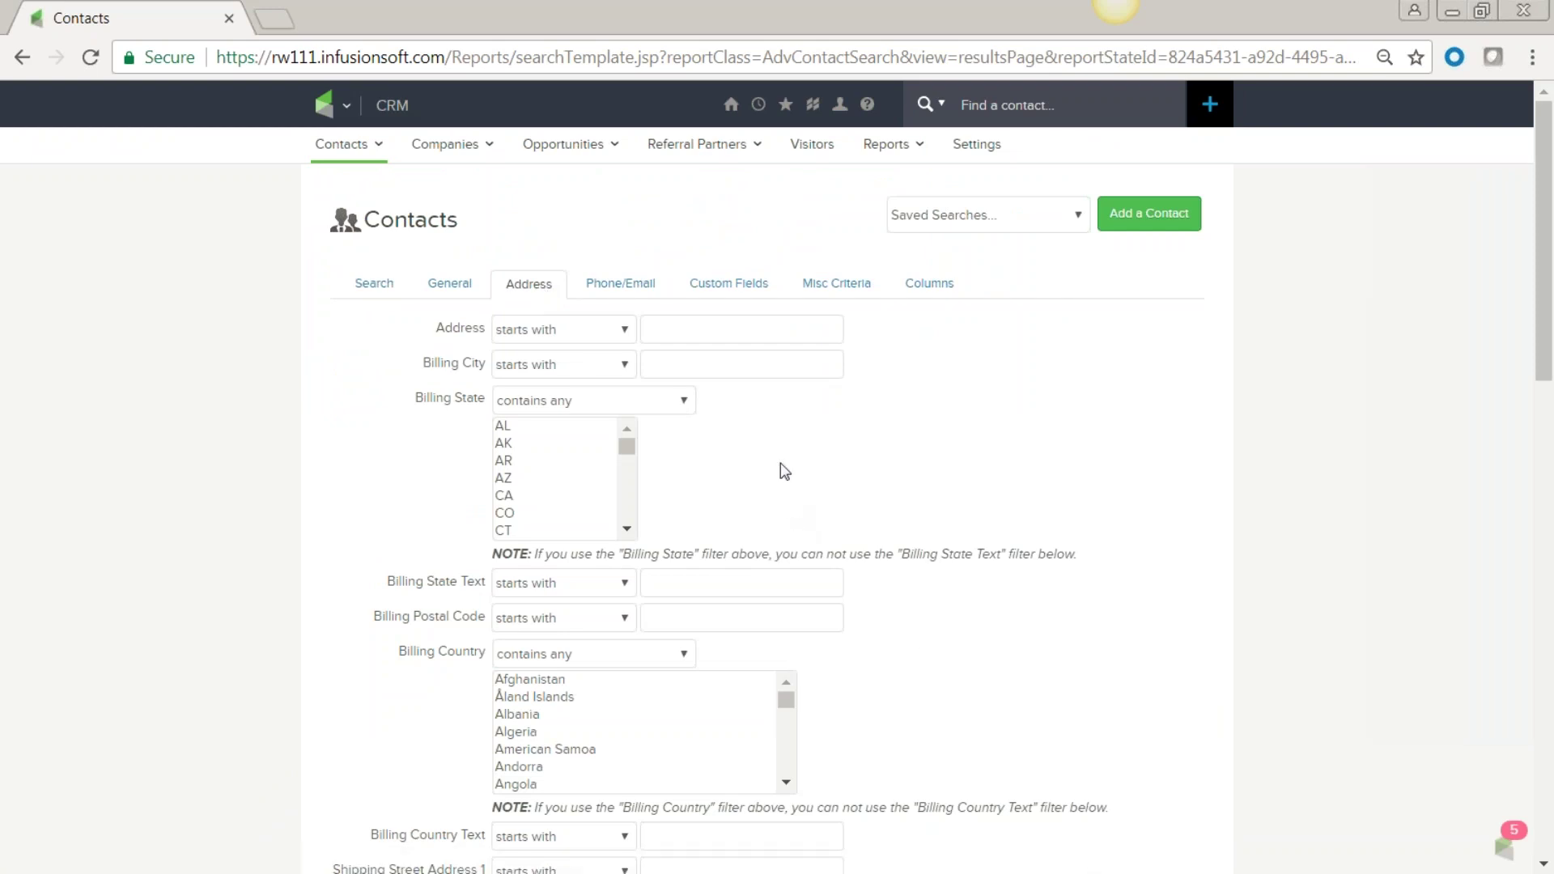
Set Billing Country to United States and run the contact search.
scroll(773, 440, down, 3)
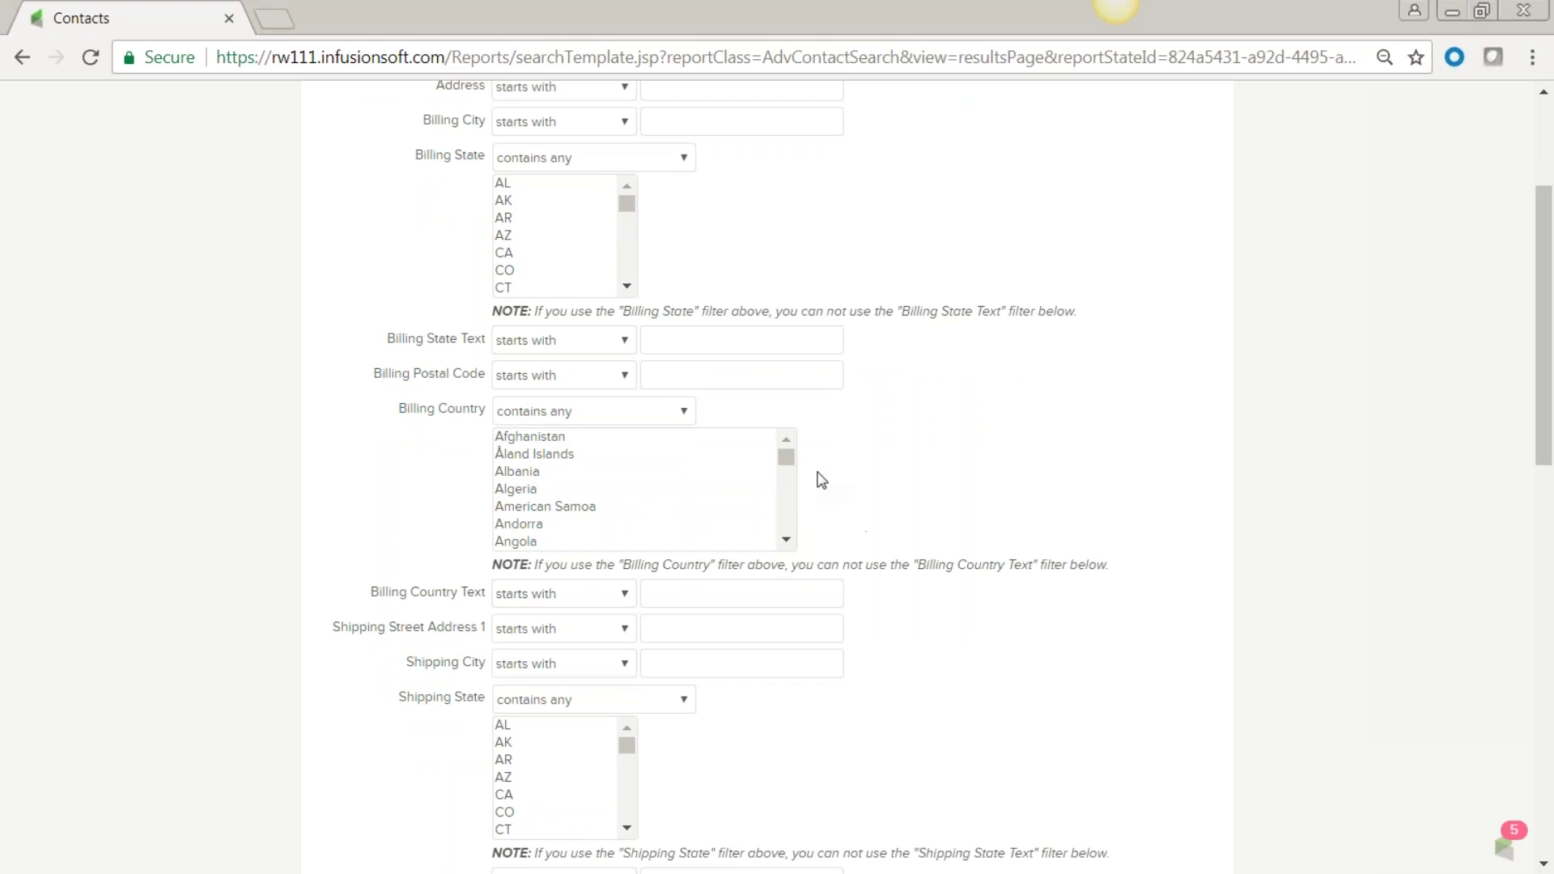
scroll(790, 469, down, 4)
scroll(712, 489, down, 4)
scroll(715, 490, down, 20)
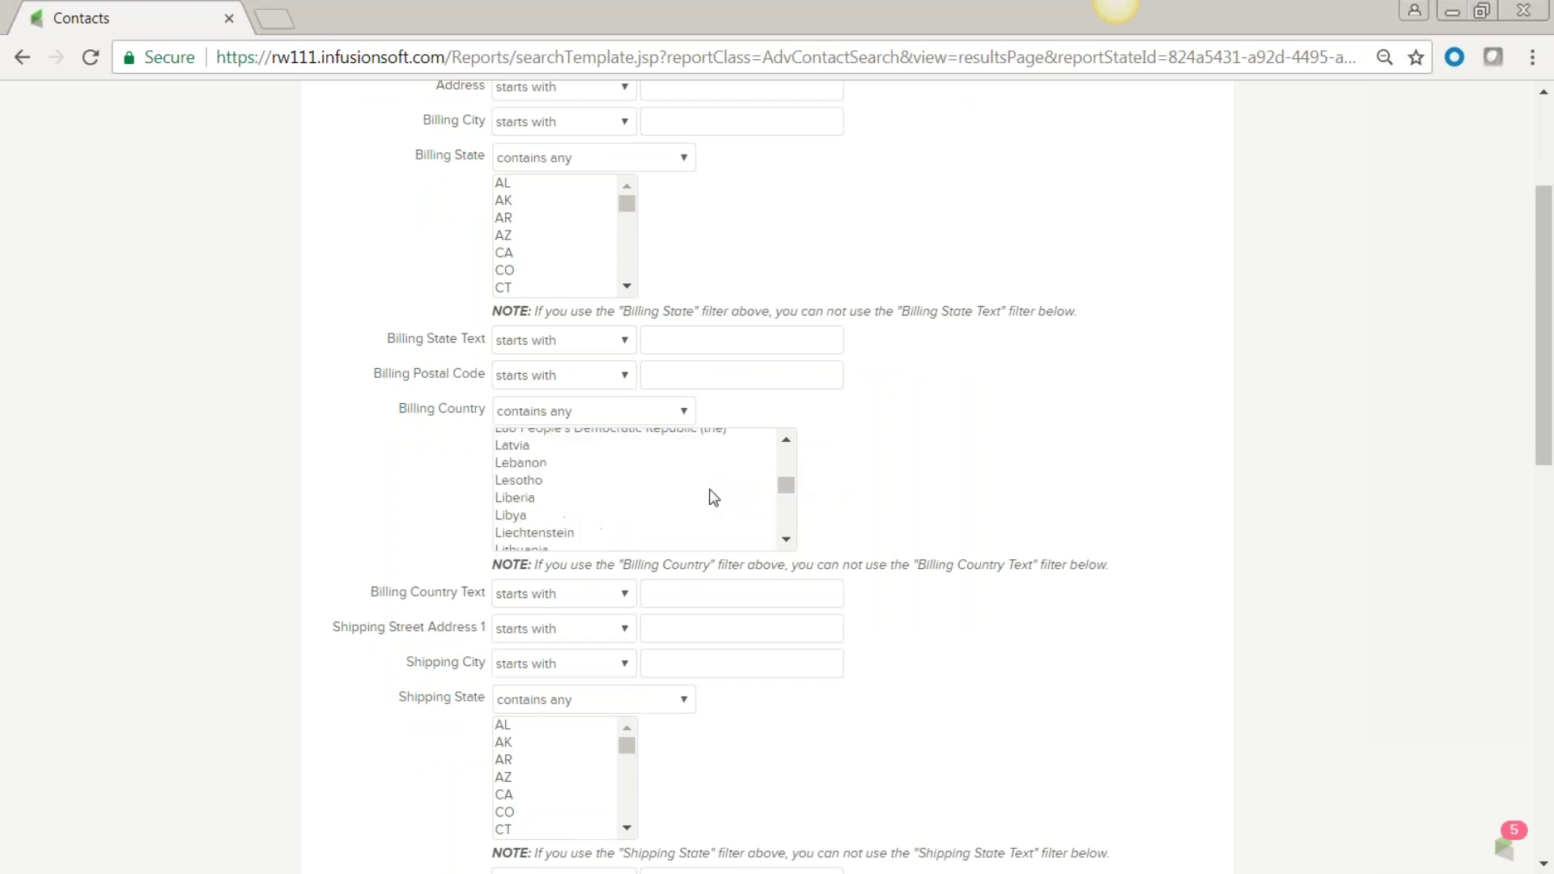
scroll(714, 497, down, 9)
scroll(715, 497, down, 13)
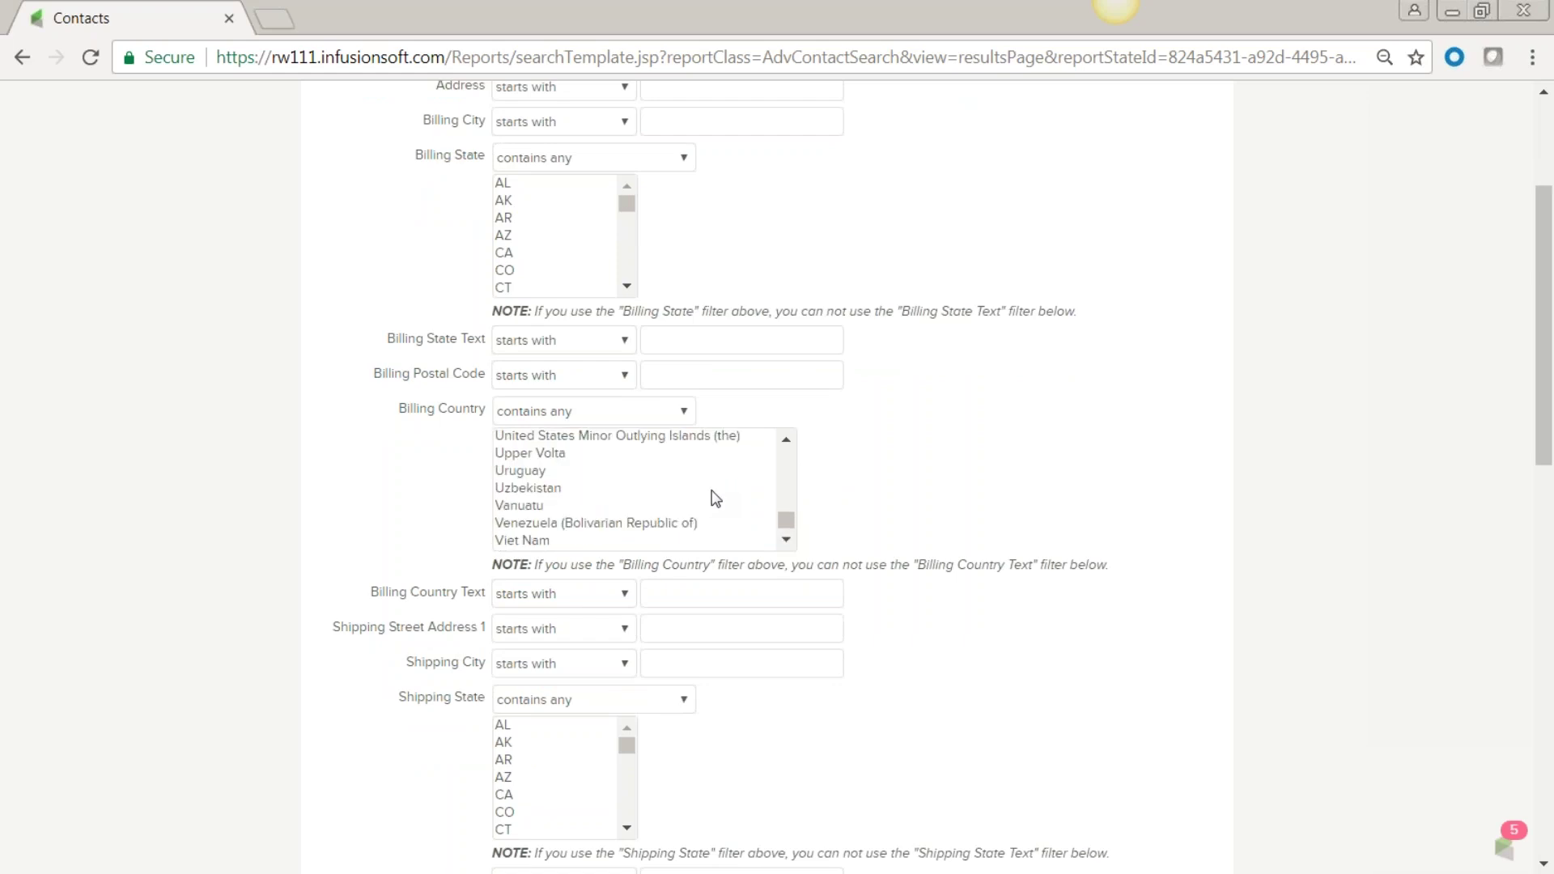
scroll(715, 499, up, 2)
click(555, 540)
click(226, 527)
scroll(231, 524, down, 13)
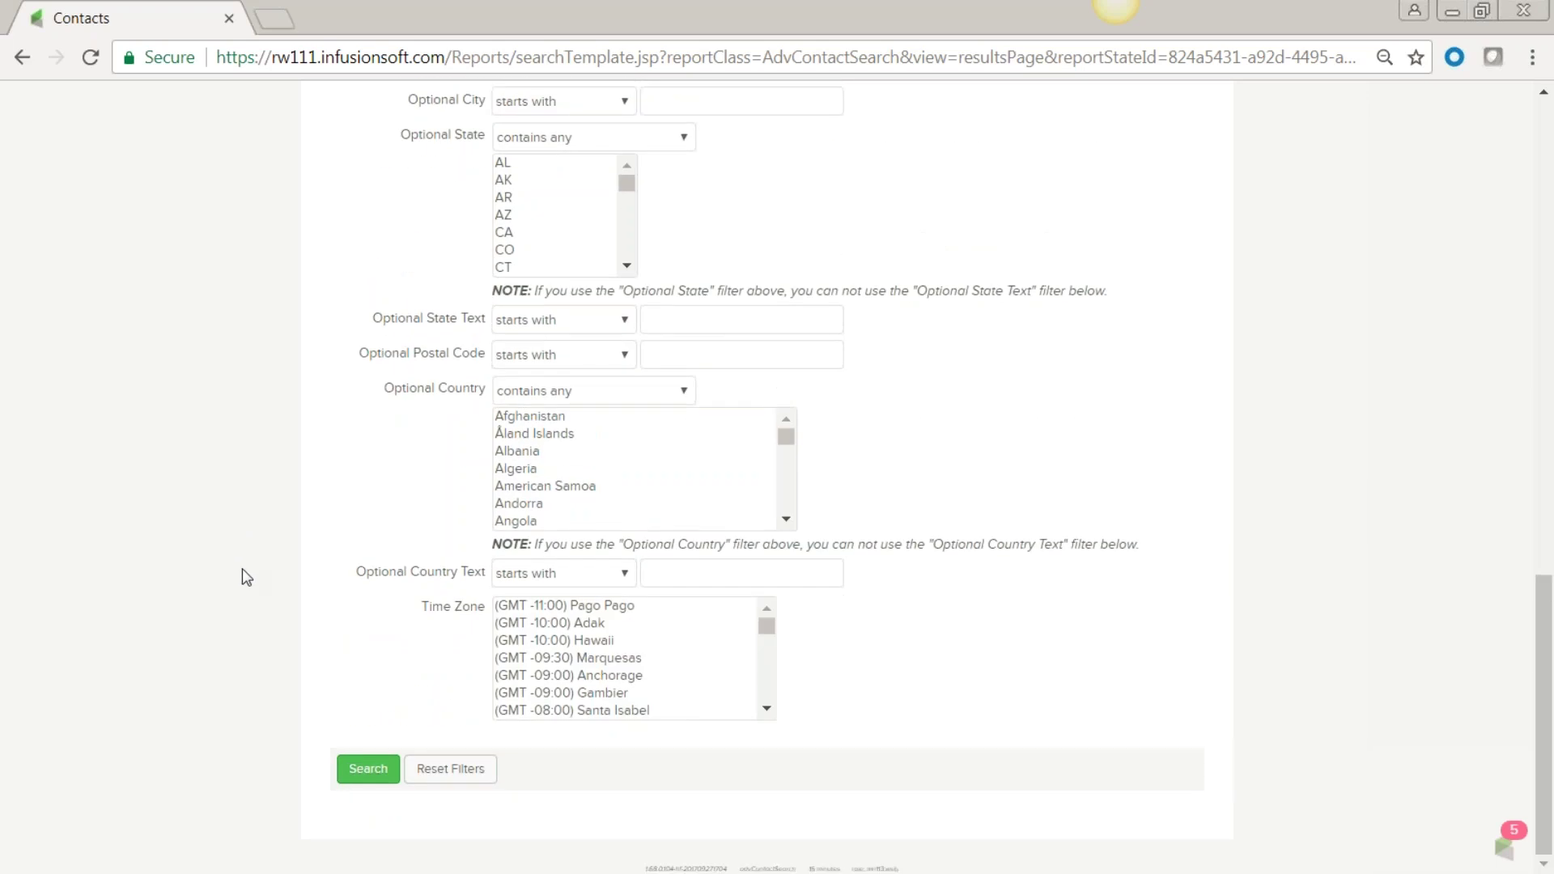
click(369, 769)
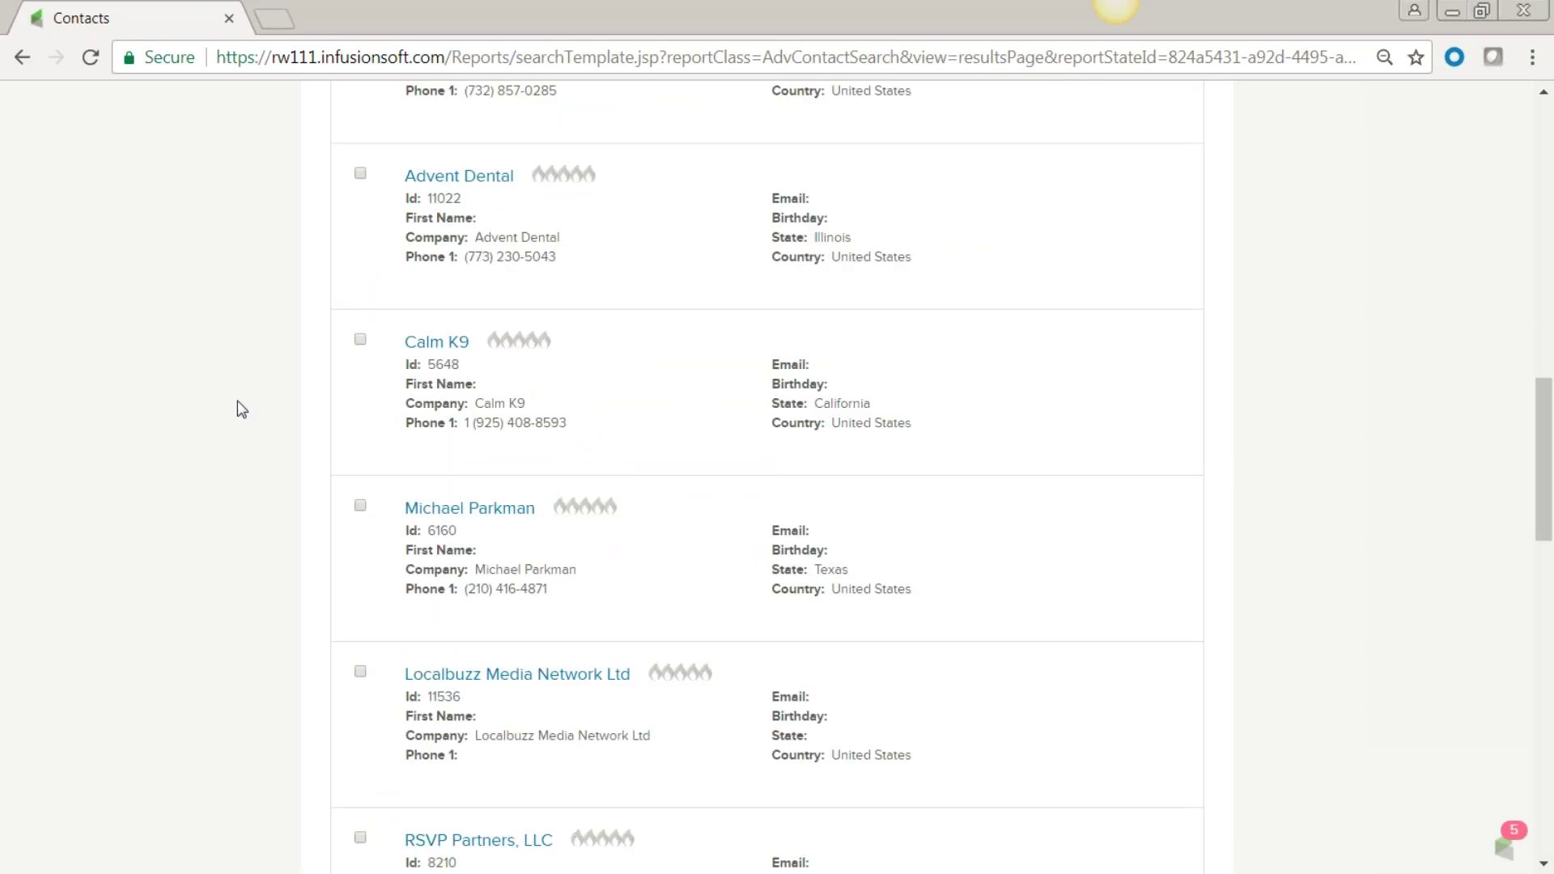
Scroll through the 1,929 US results and toggle select-all on and back off.
scroll(237, 402, up, 6)
scroll(237, 396, up, 5)
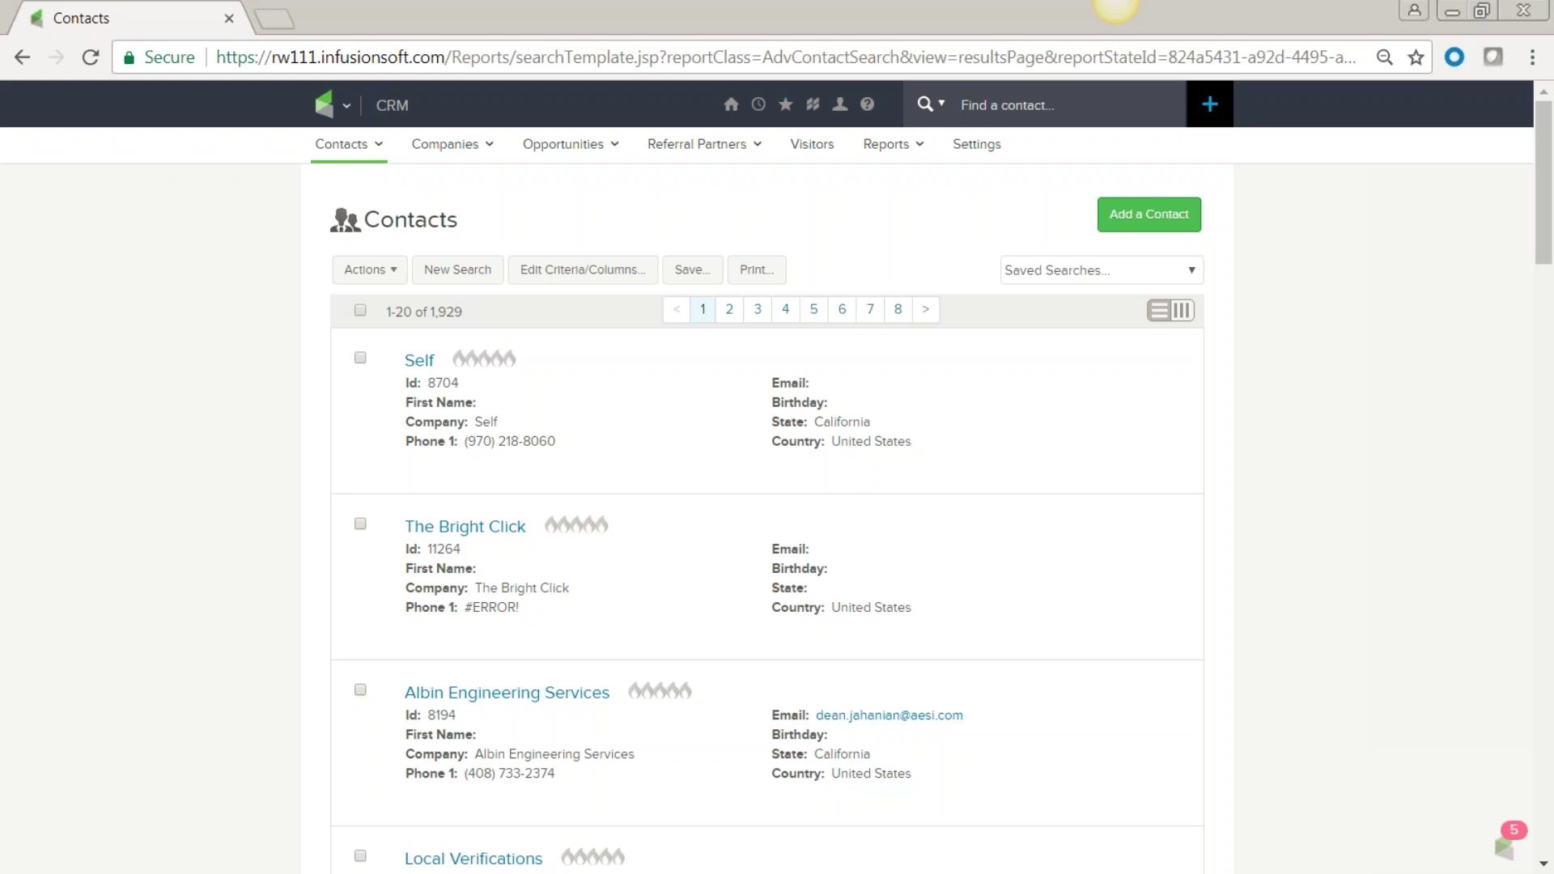
scroll(634, 580, down, 3)
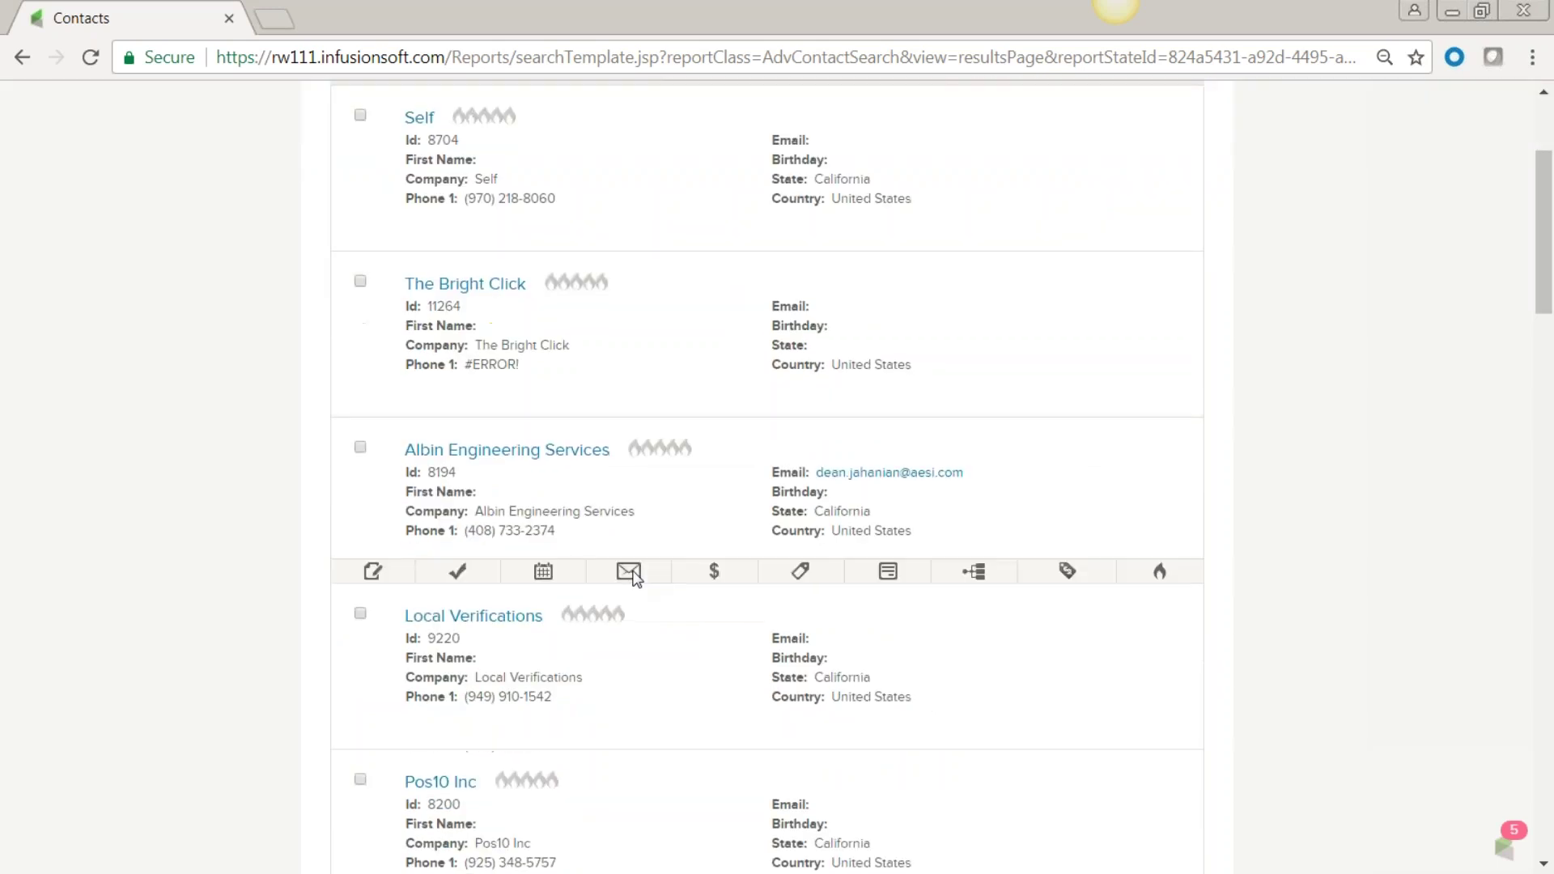
scroll(634, 580, up, 3)
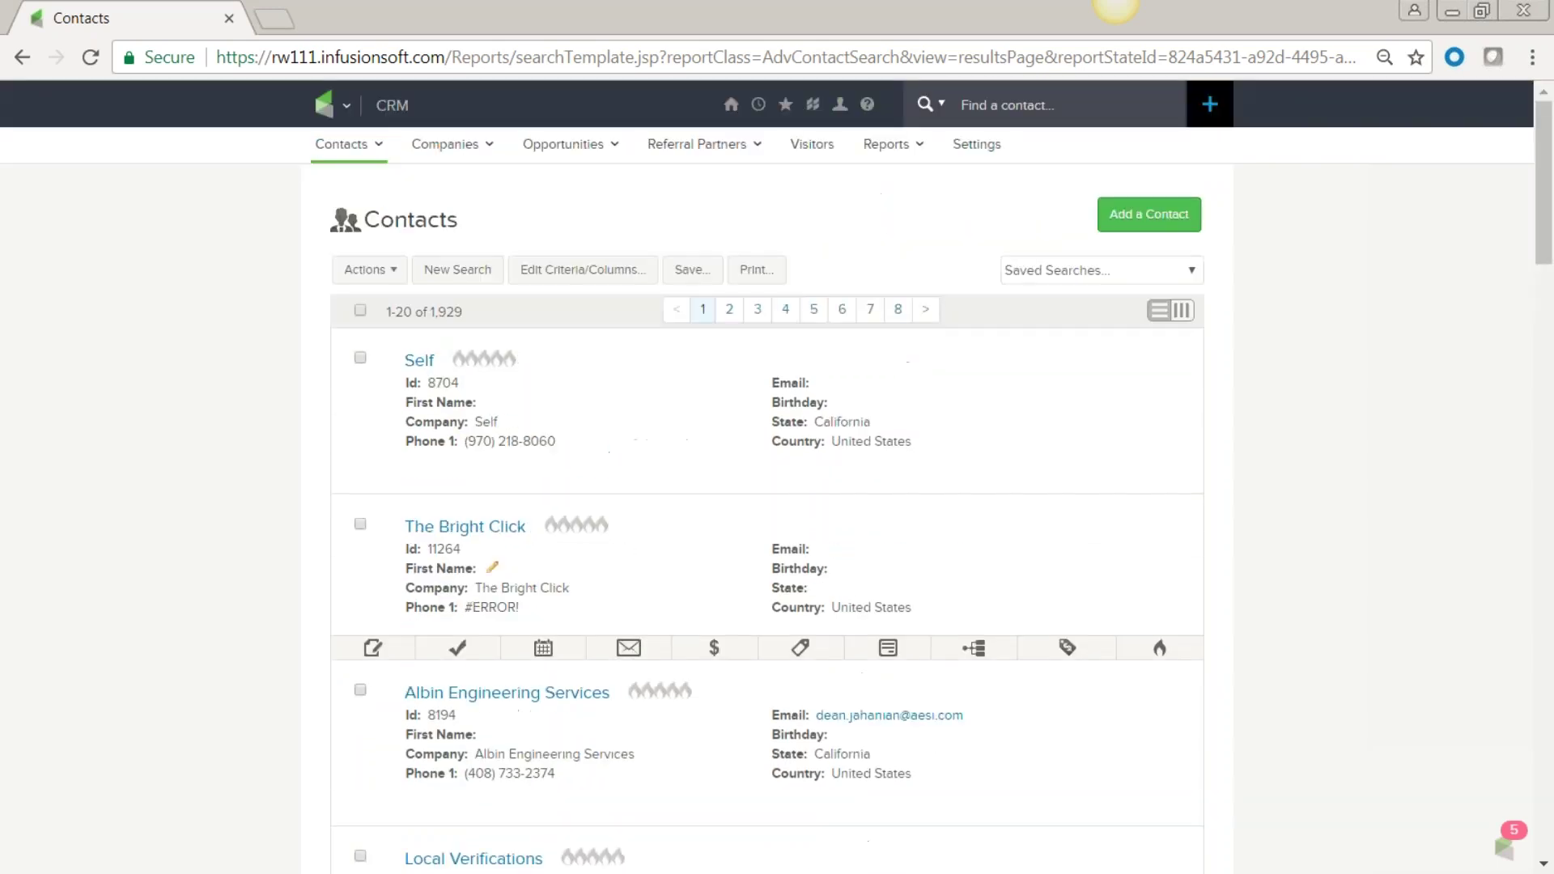
click(361, 310)
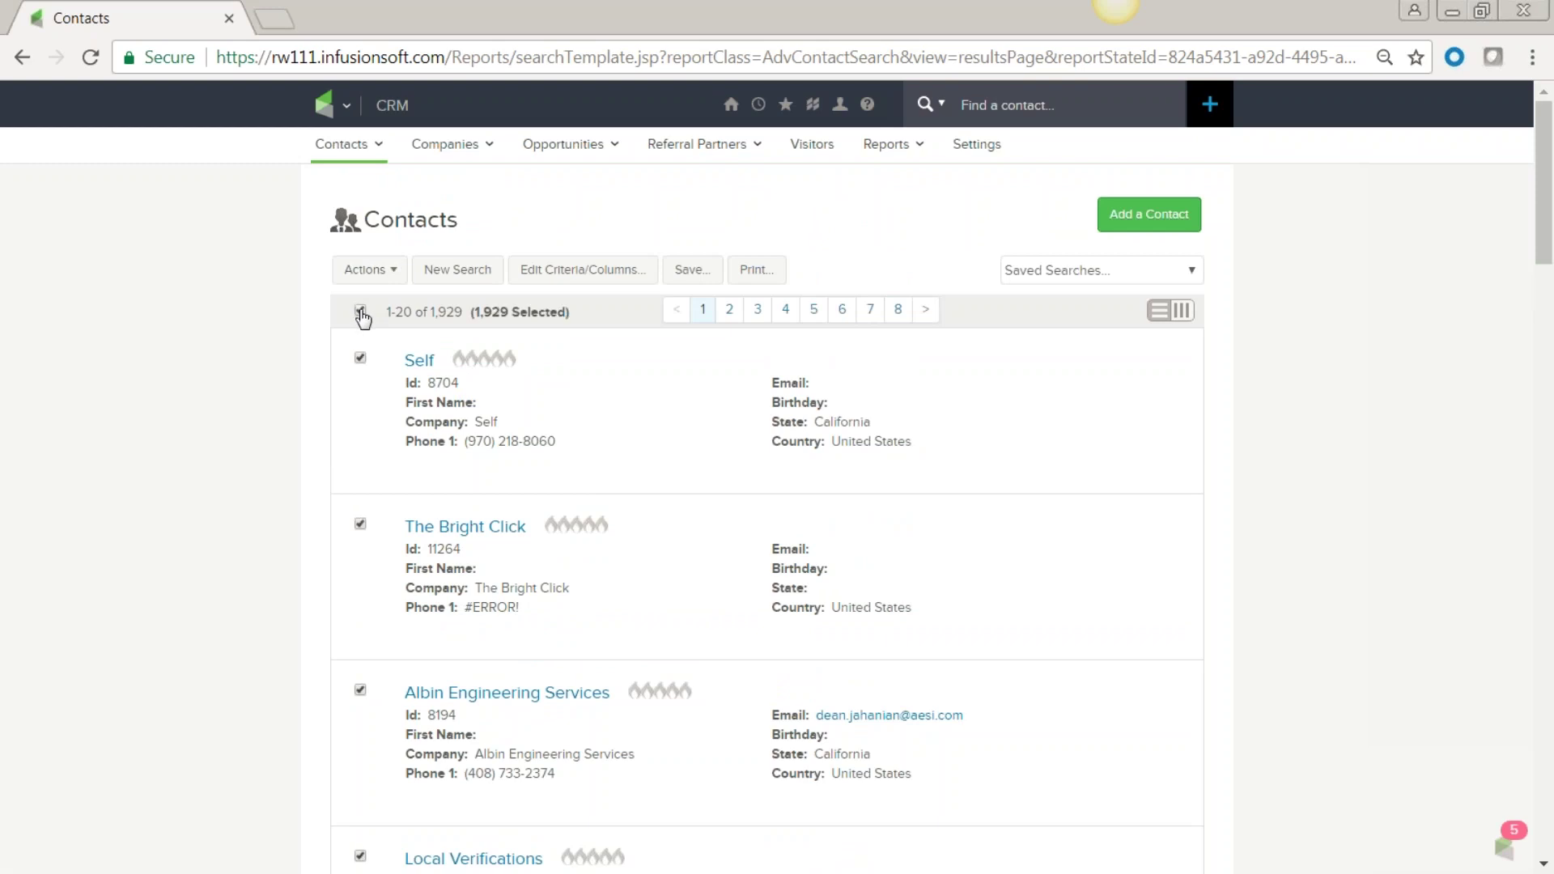
click(361, 311)
Tick the Self, Albin Engineering Services and Pos10 Inc contacts, then start a blank search.
click(361, 358)
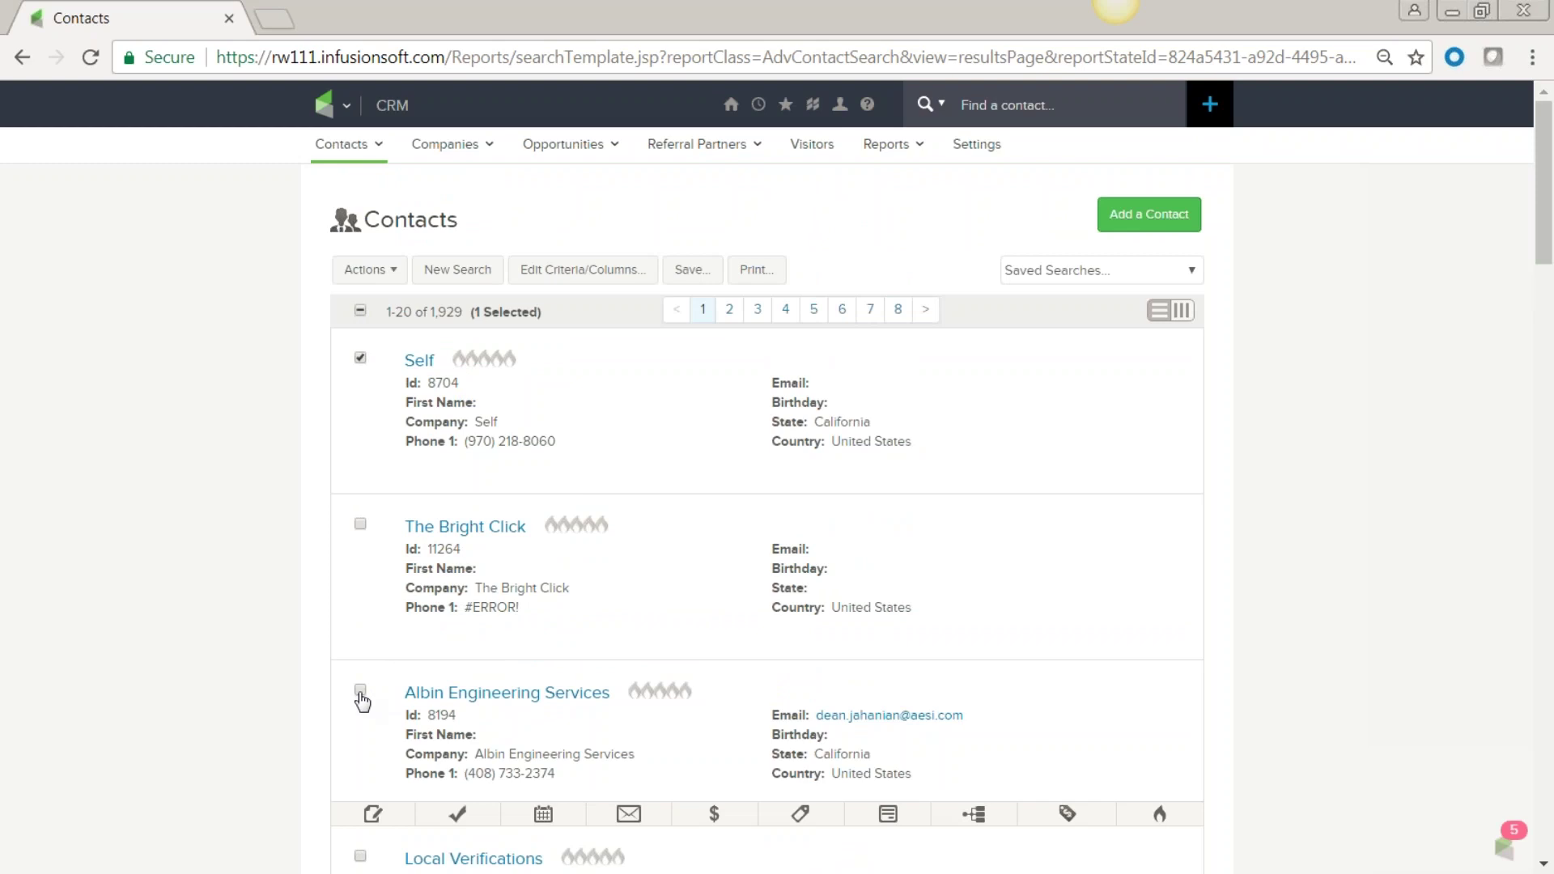
click(360, 690)
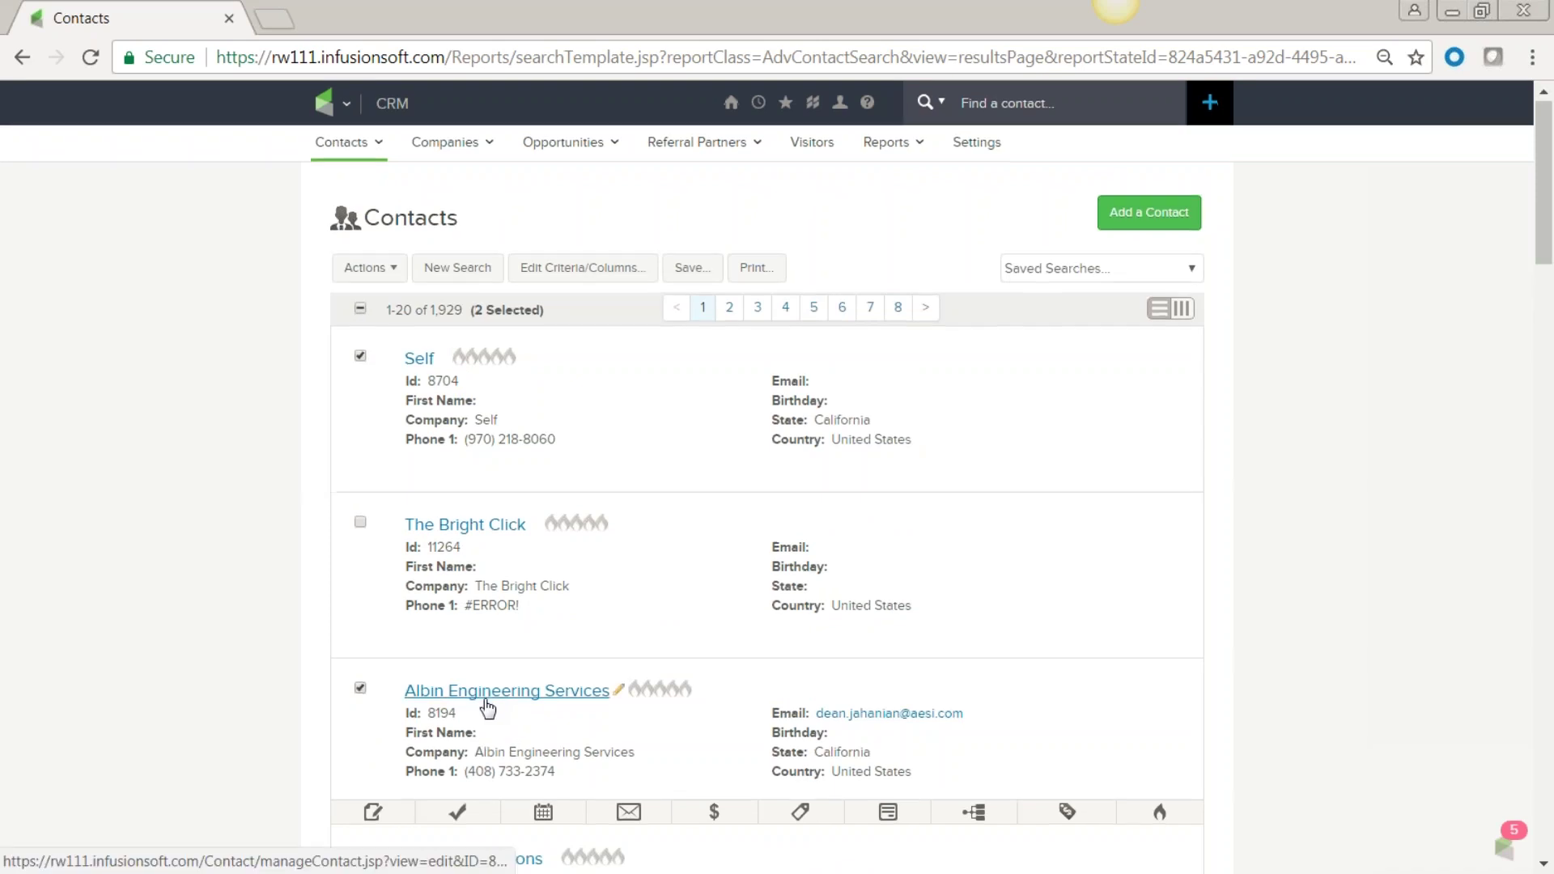
scroll(377, 565, down, 6)
click(361, 537)
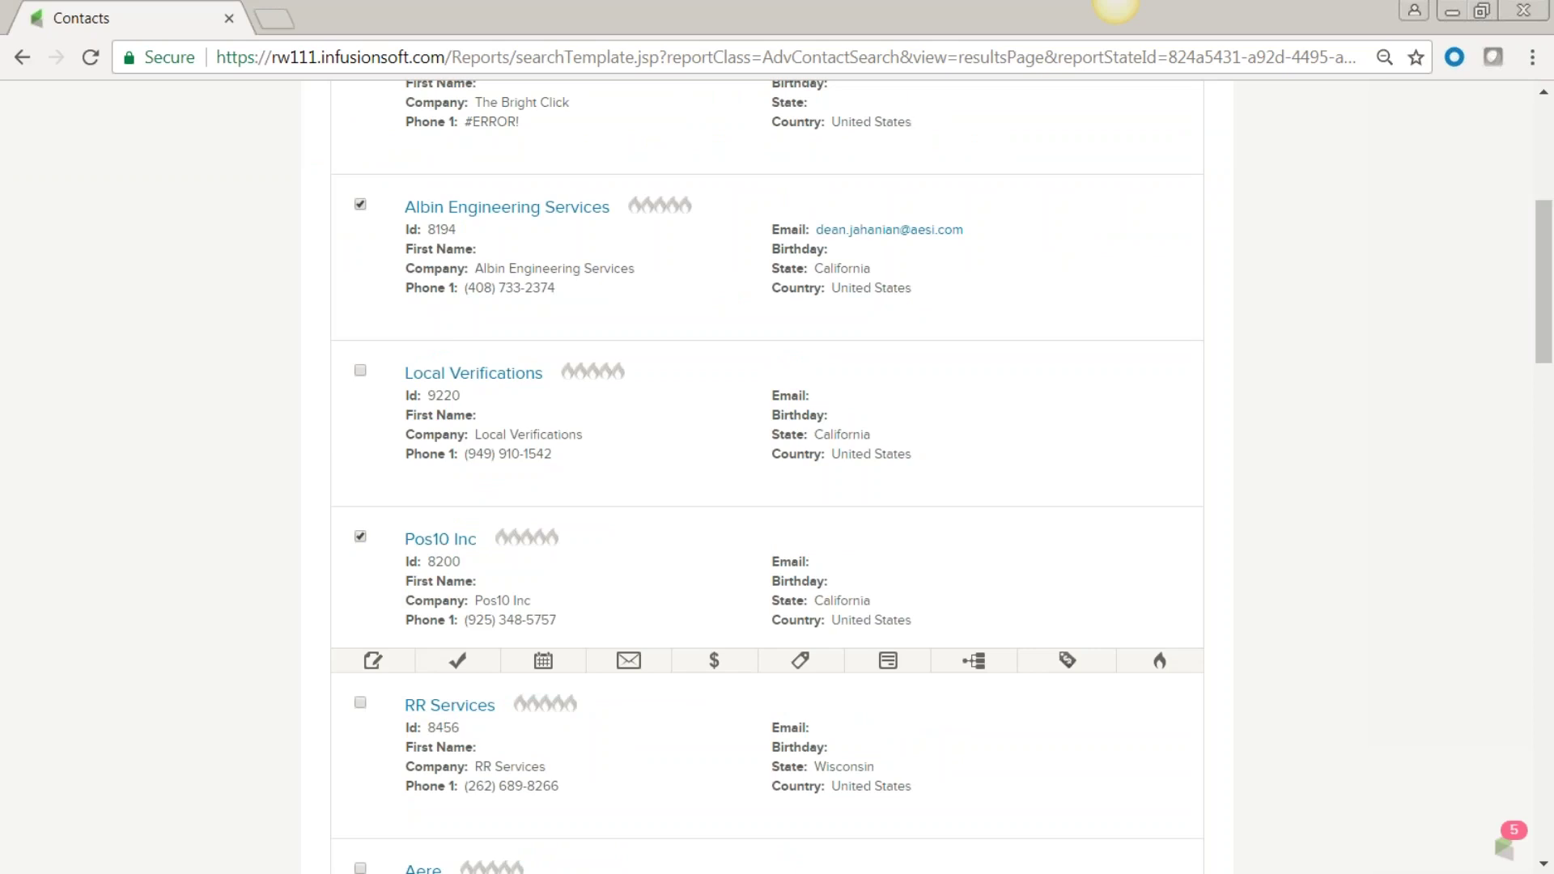
scroll(768, 478, up, 6)
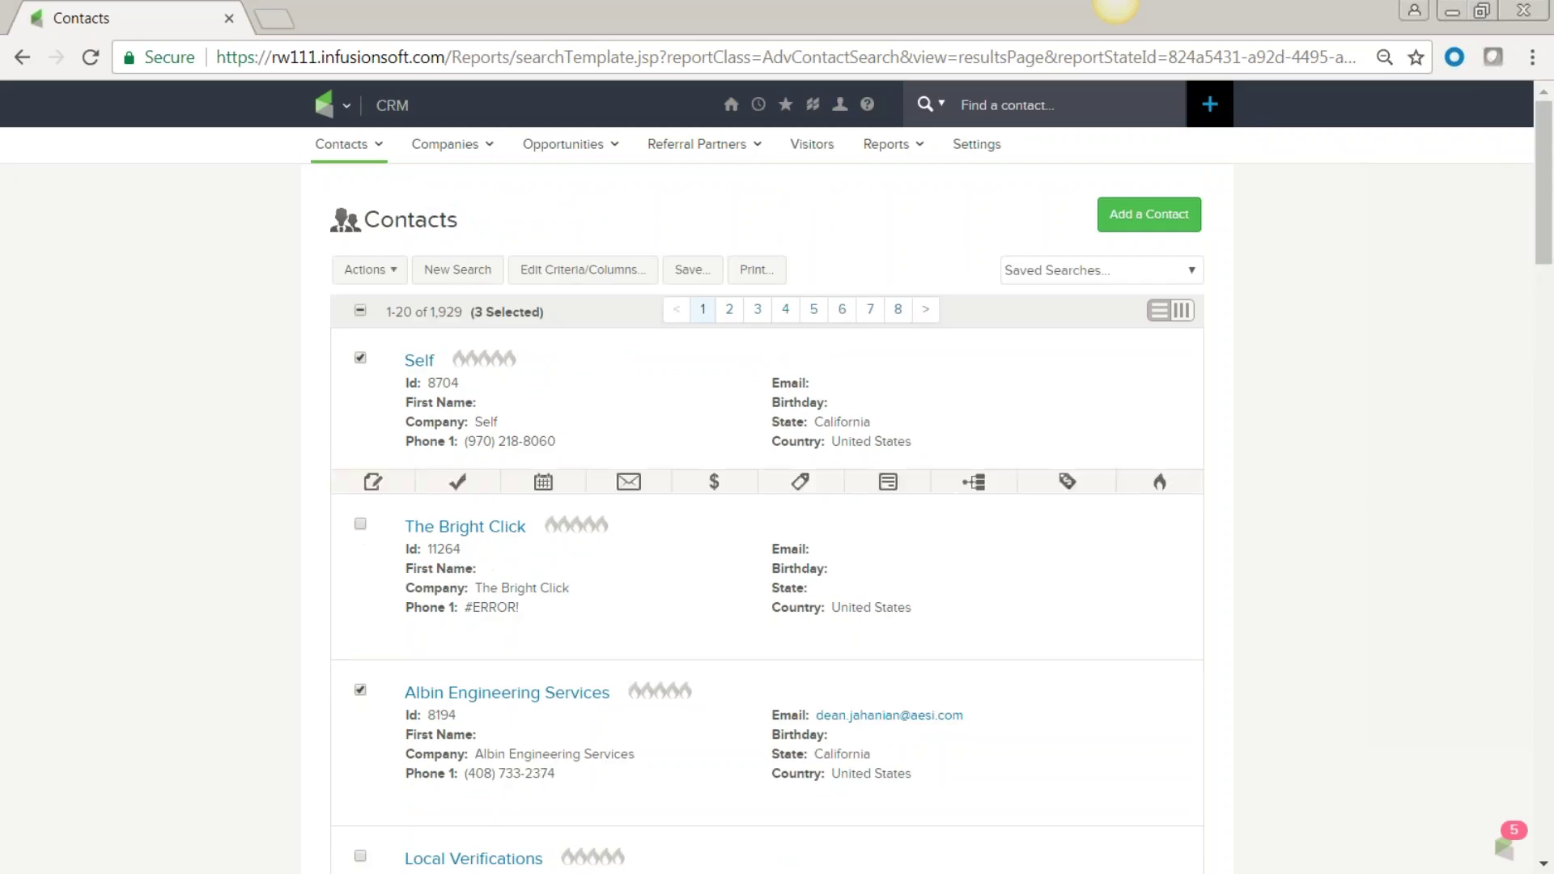
click(457, 270)
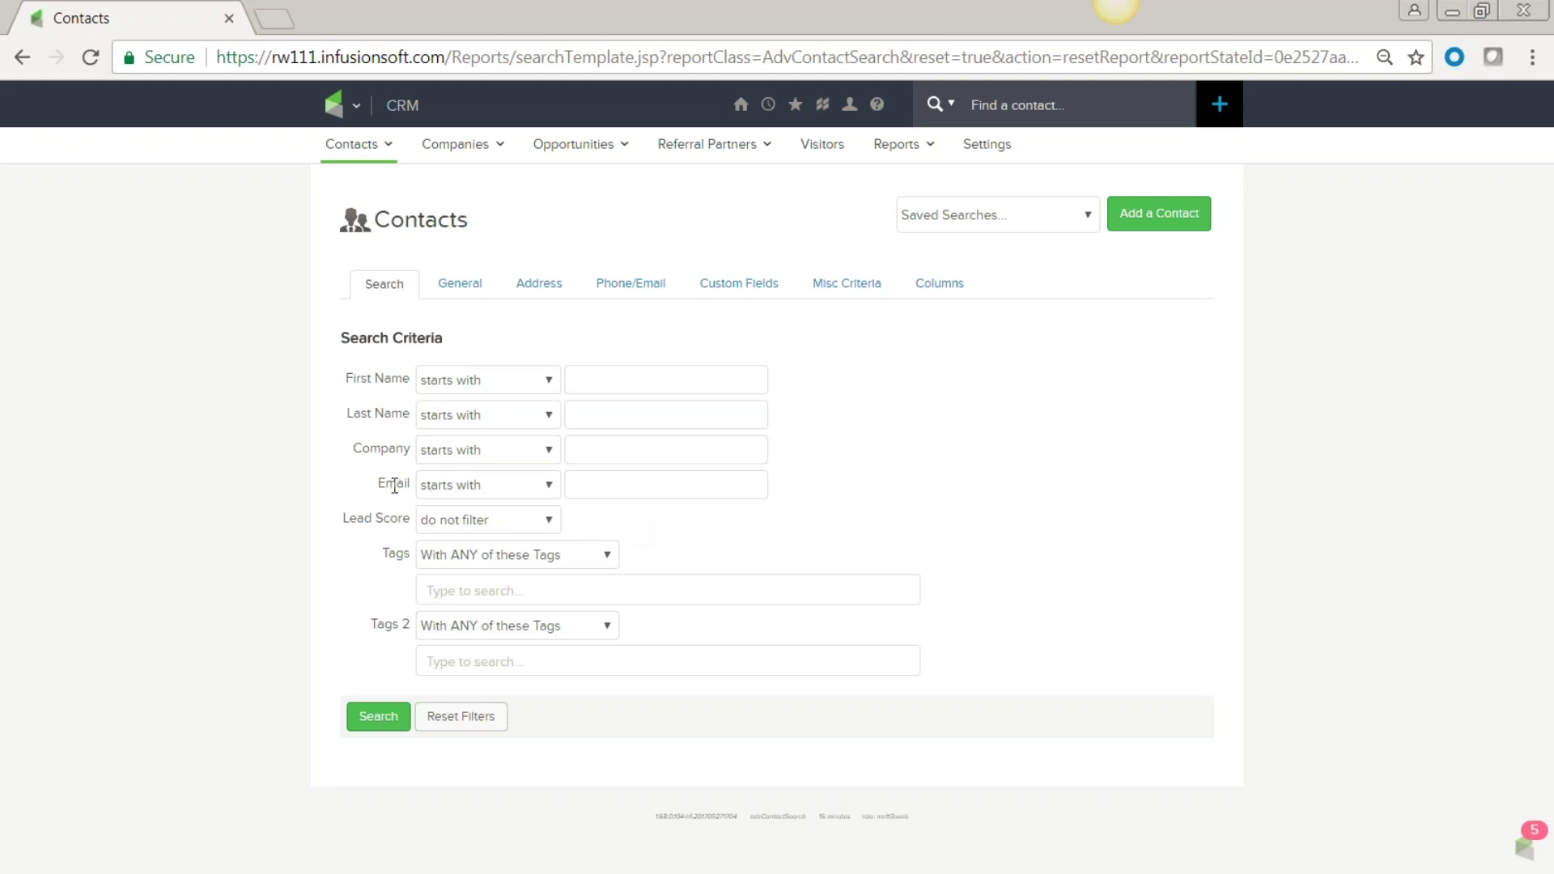
Search for contacts whose Email doesn't contain '@'.
click(494, 489)
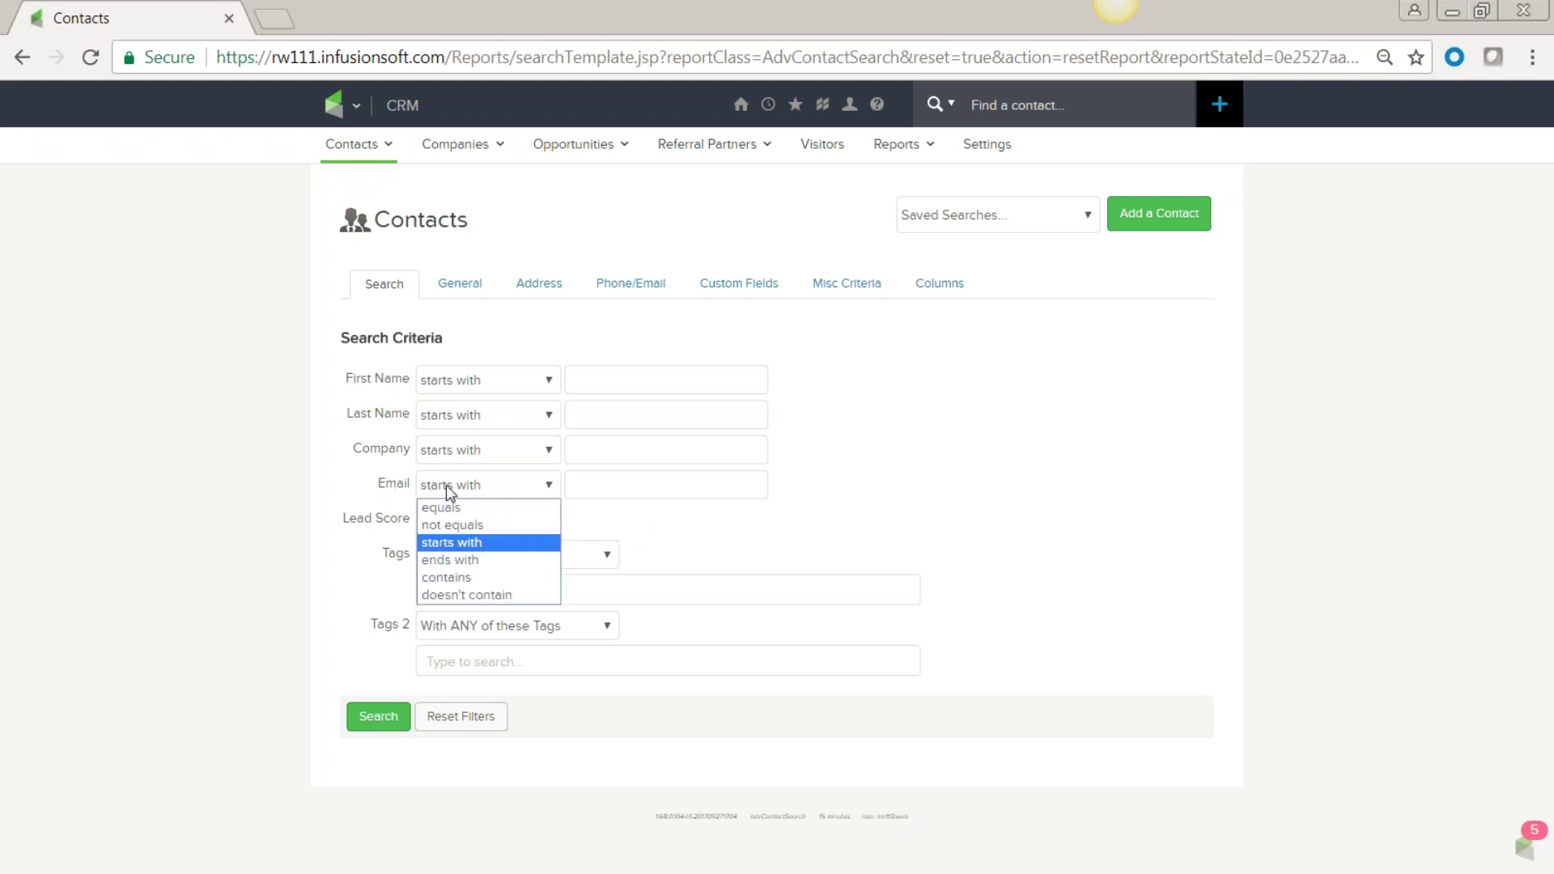
click(463, 596)
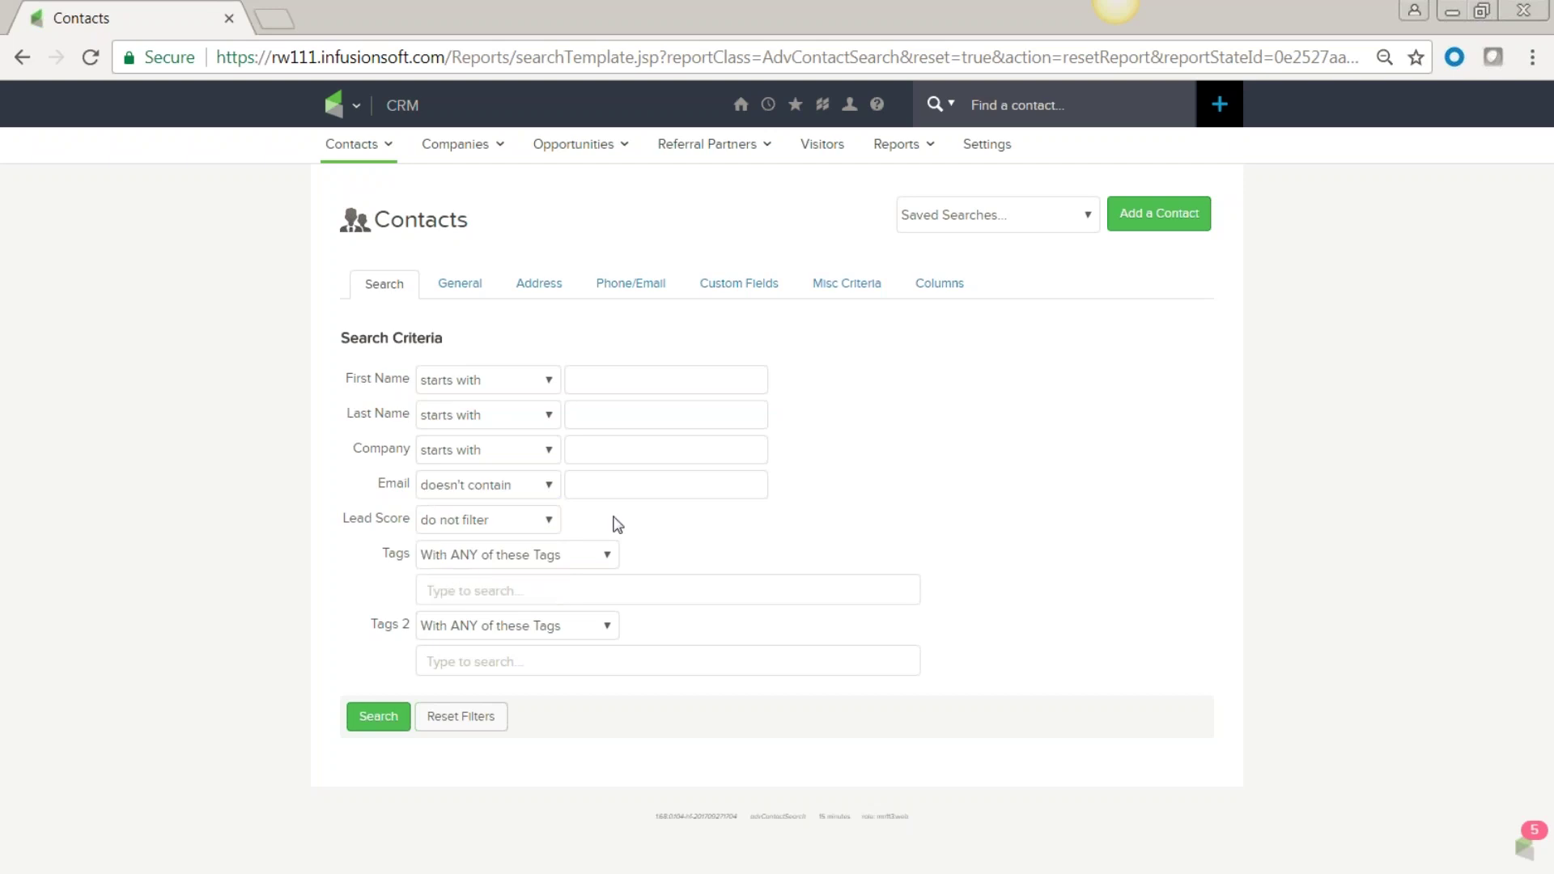
click(601, 485)
text(@)
click(895, 460)
click(369, 719)
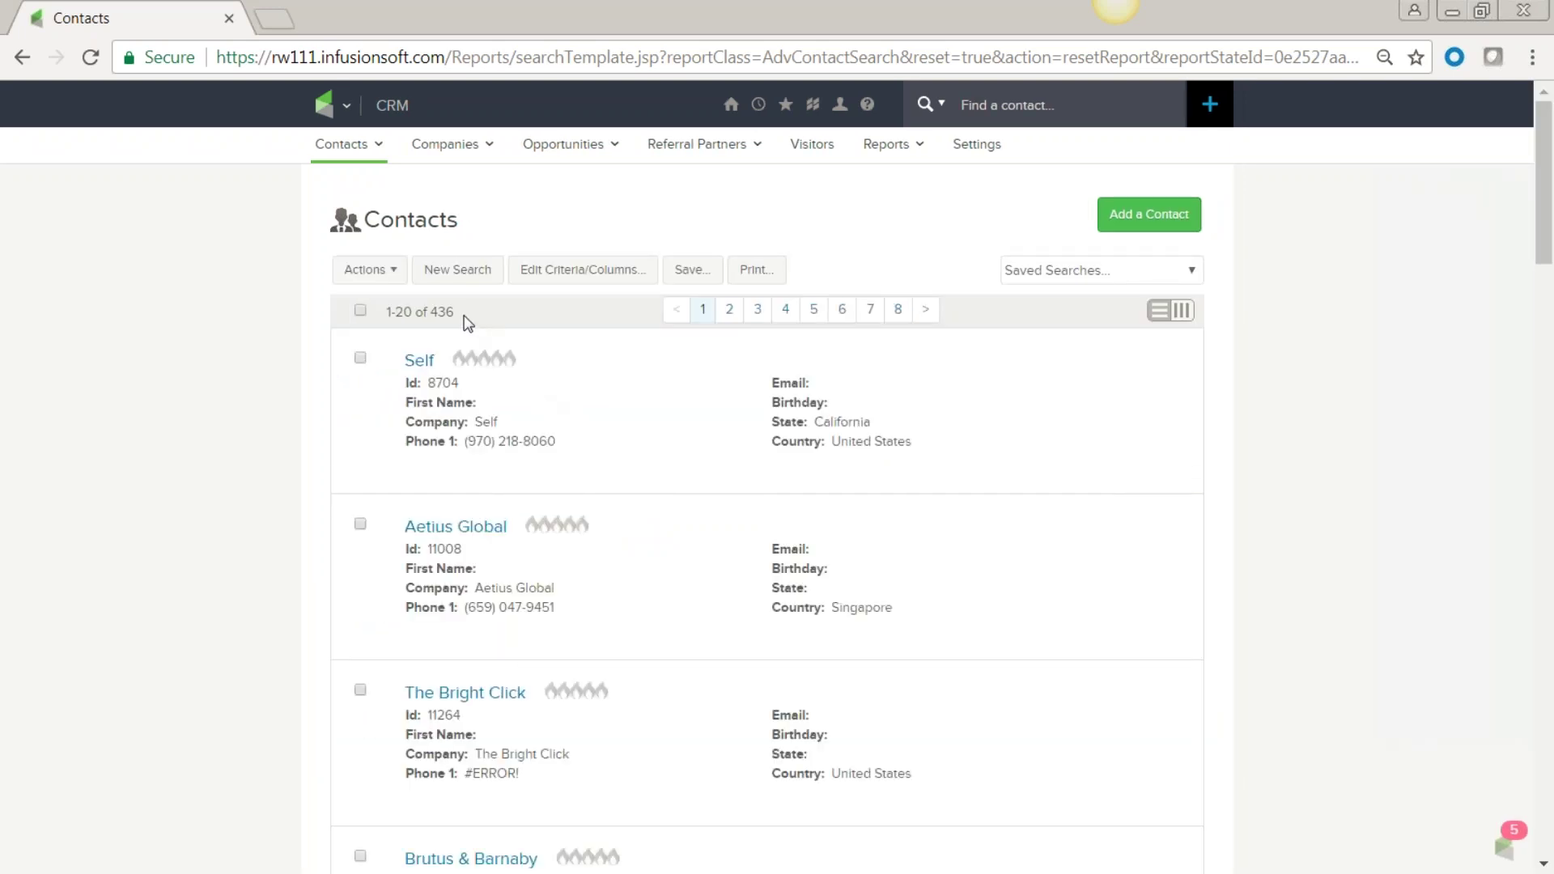
Review the 436 results, each showing an empty Email field.
mouse_move(642, 477)
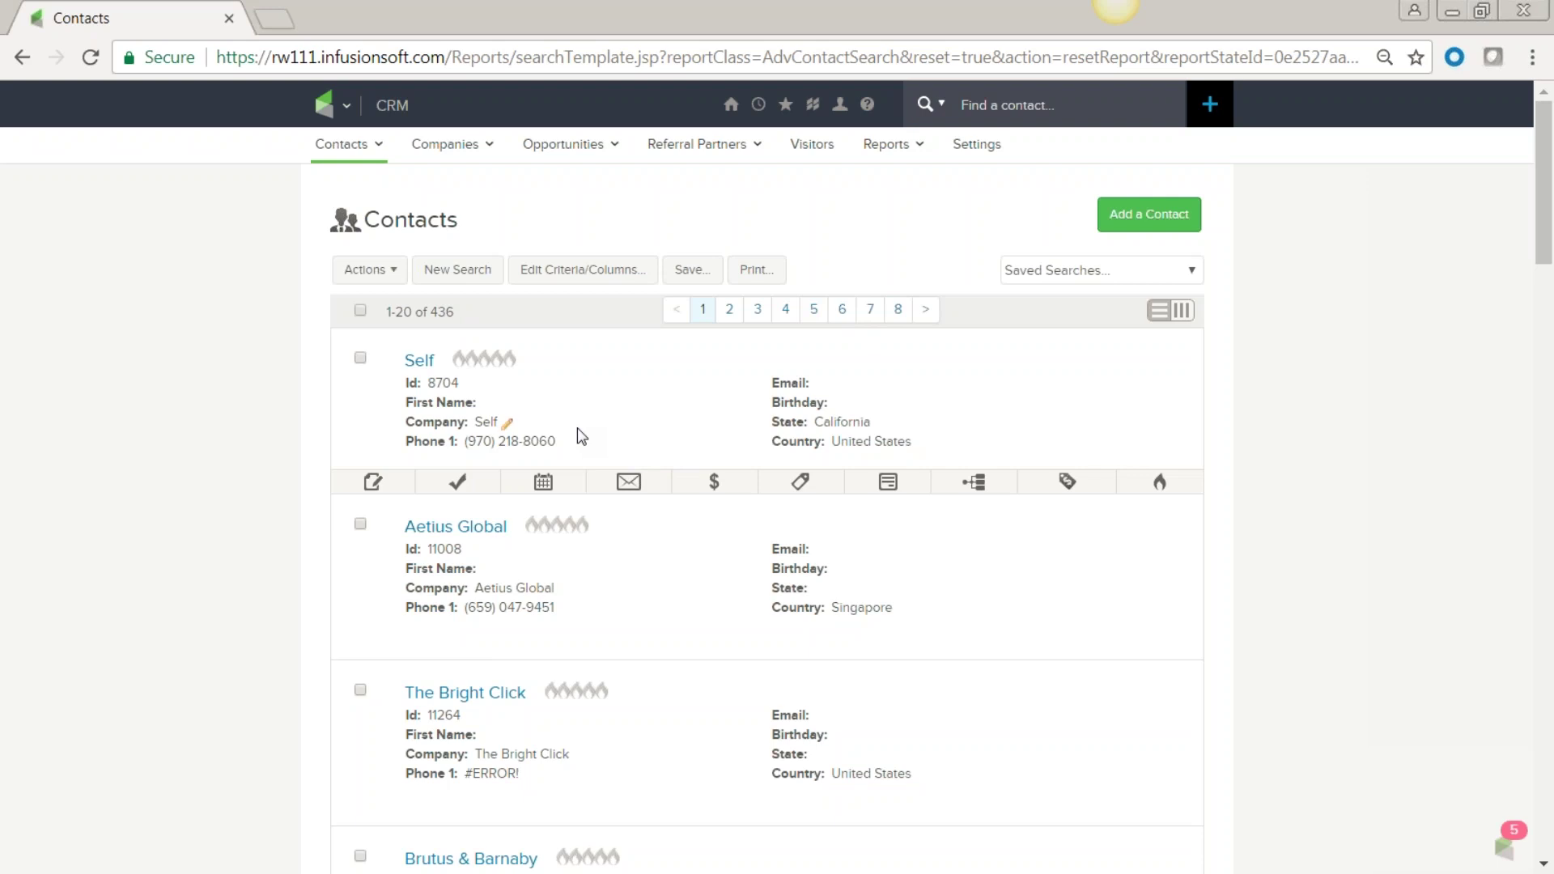
Run a new contact search with Lead Score greater than four flames.
click(457, 270)
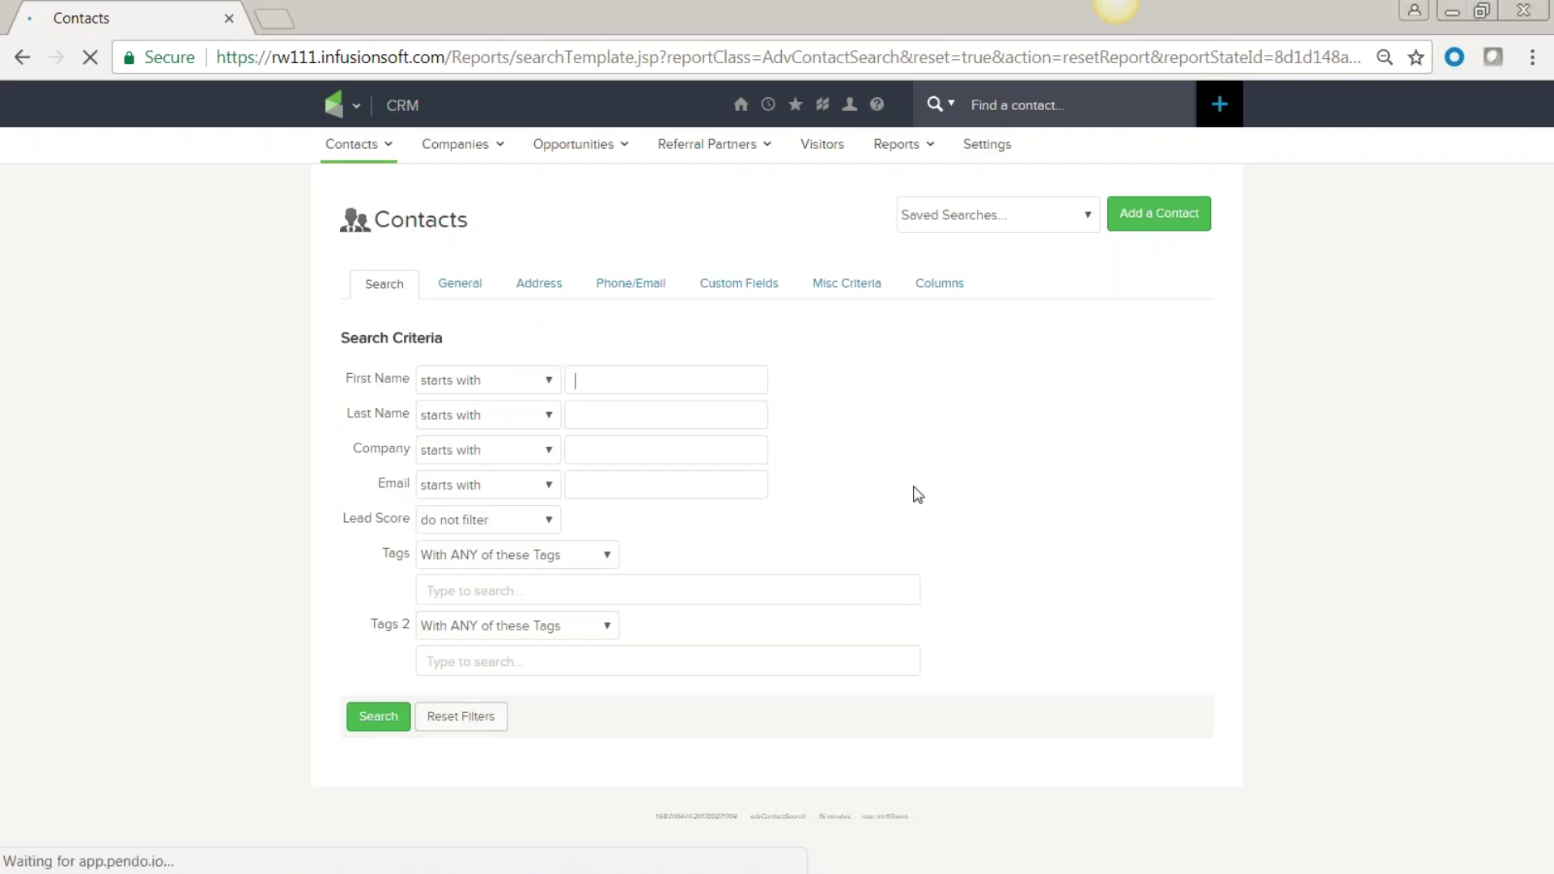
click(443, 591)
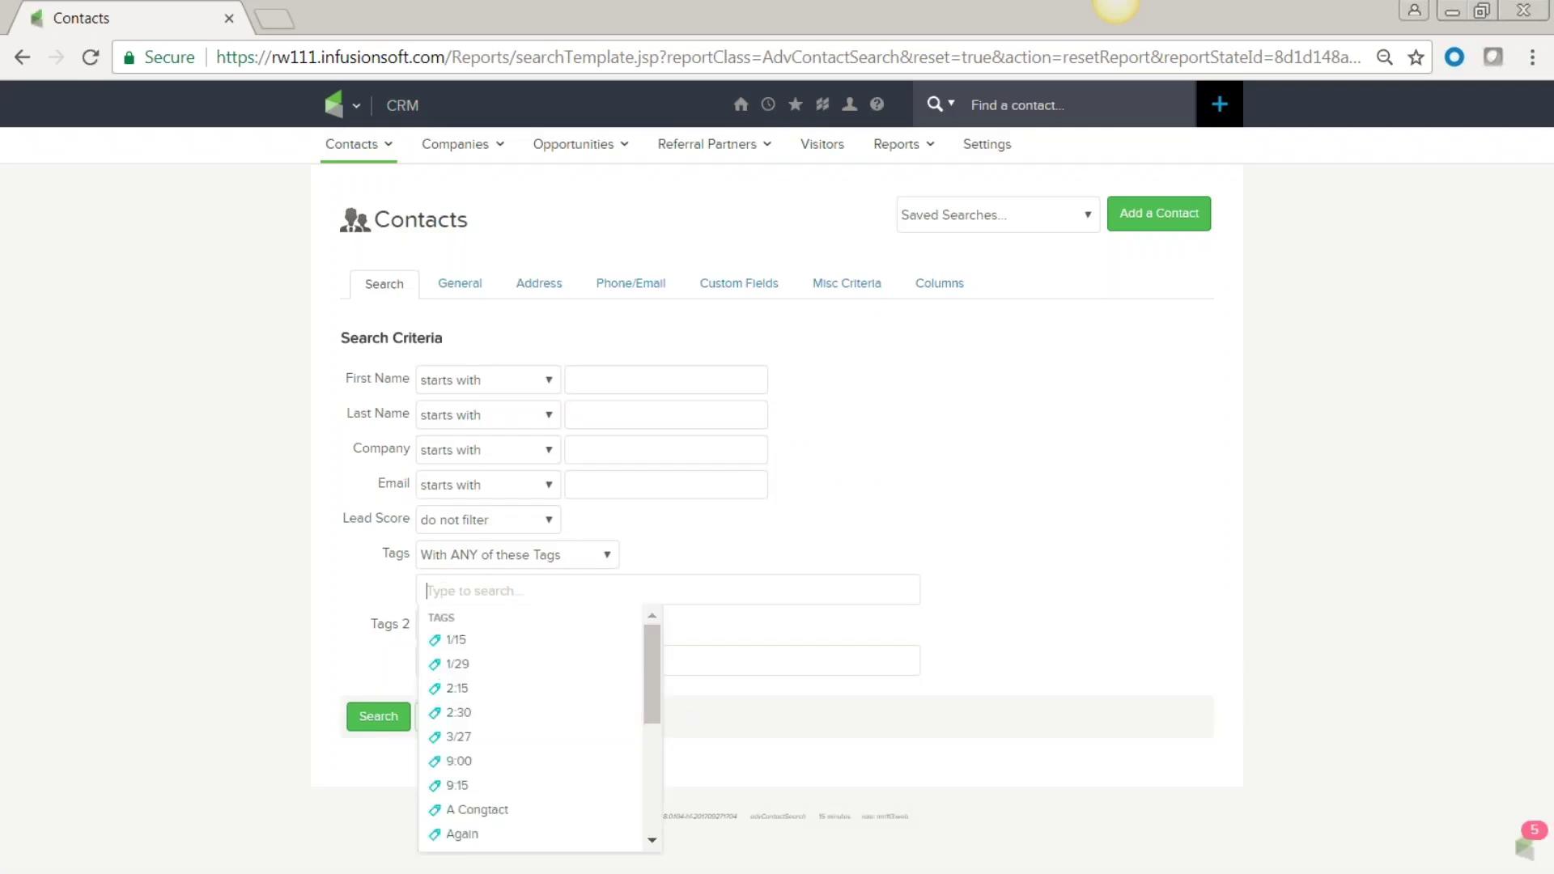
click(551, 520)
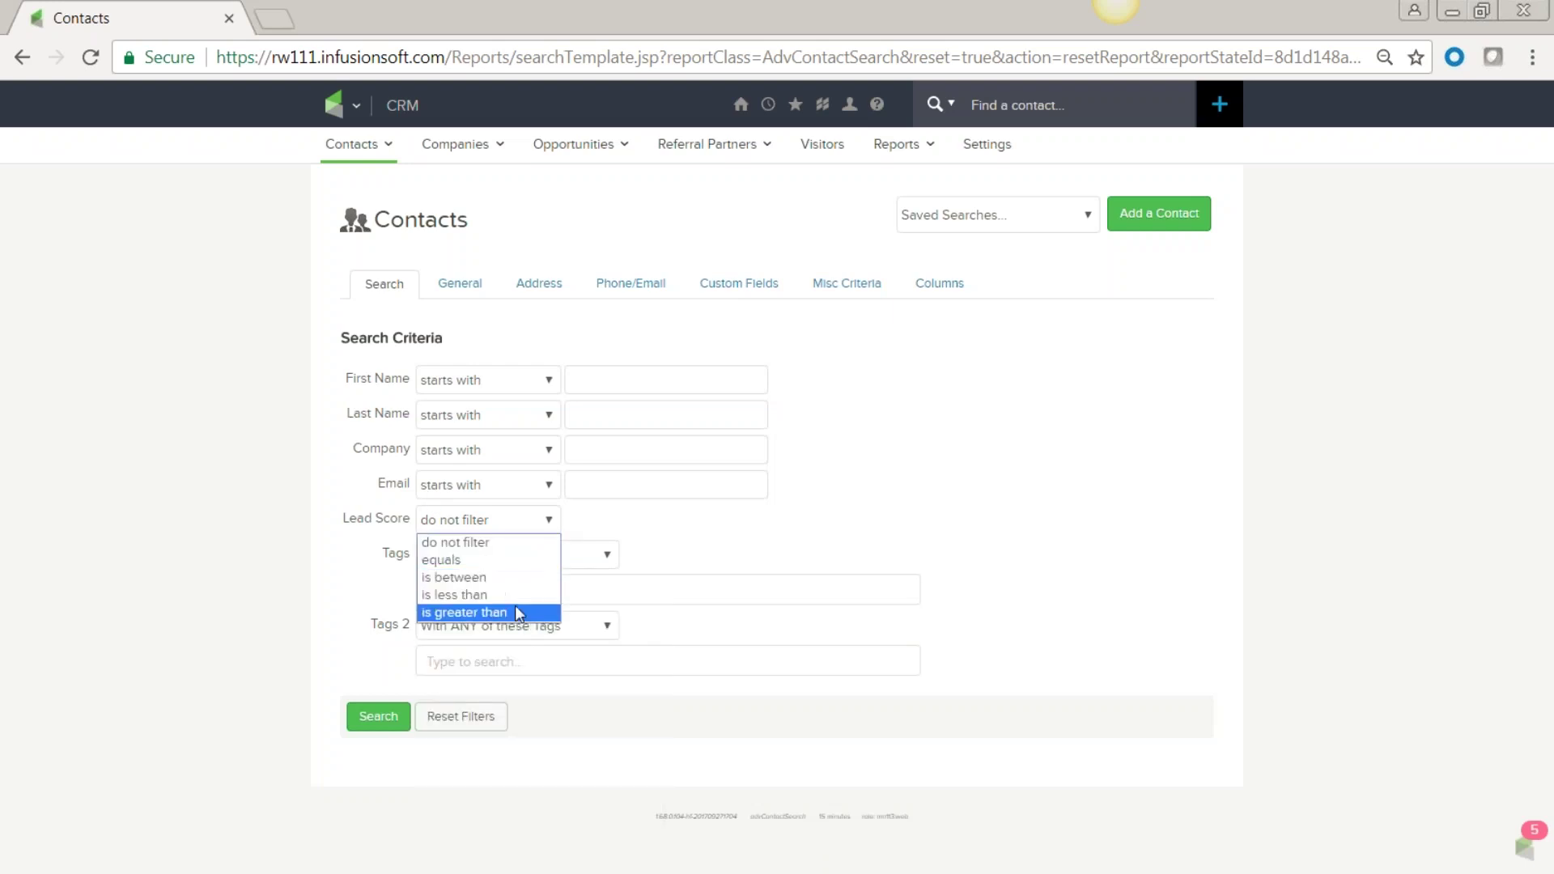
click(452, 612)
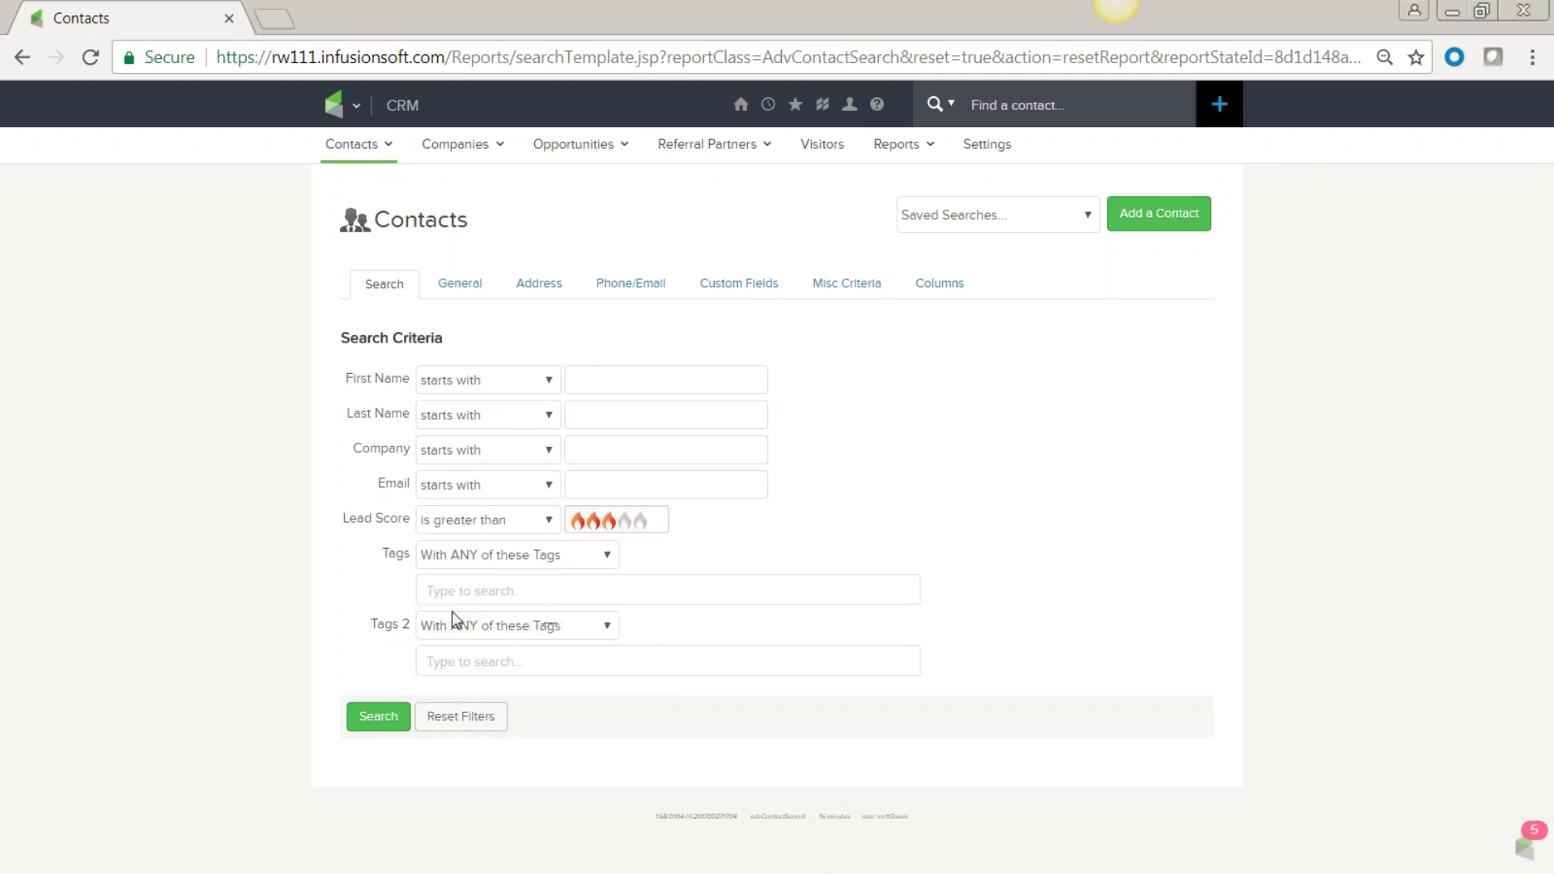
click(632, 524)
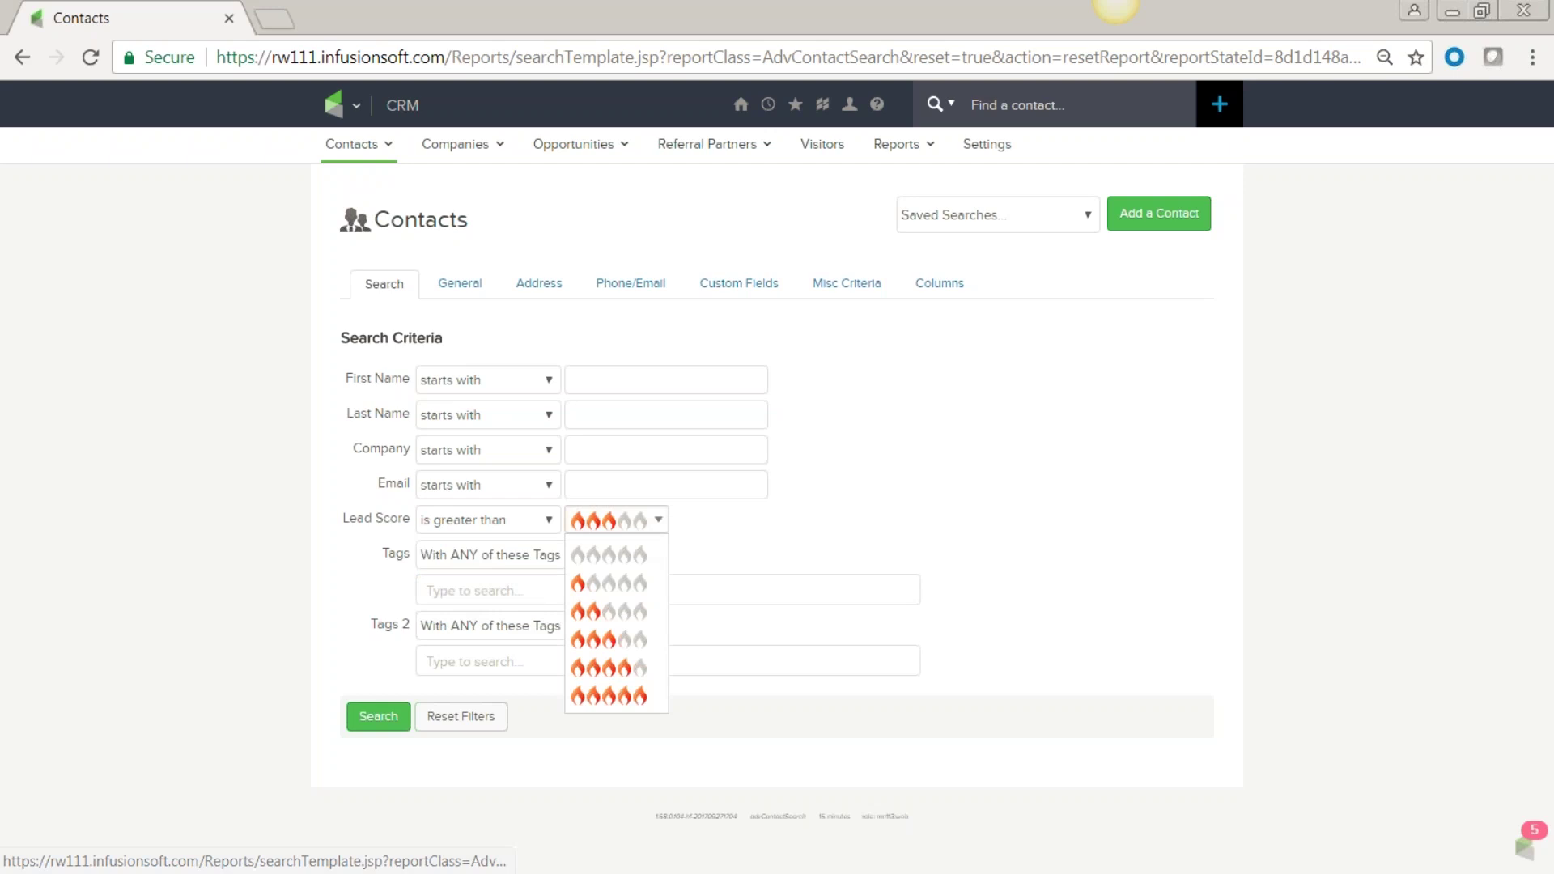
click(593, 668)
click(378, 716)
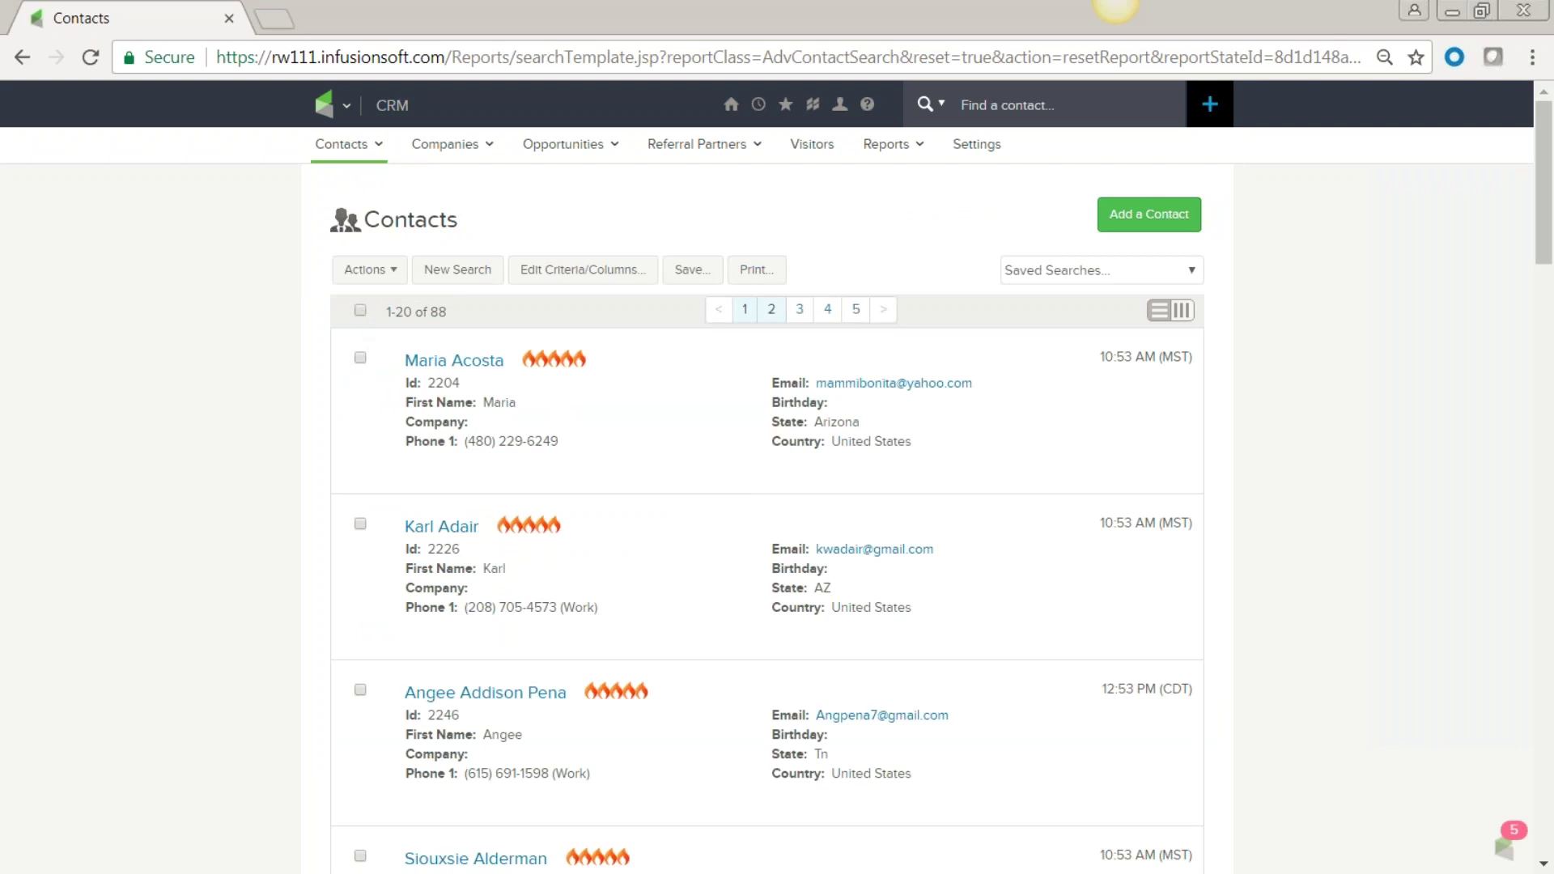
Save the lead-score search under the name 'Engaged'.
click(692, 273)
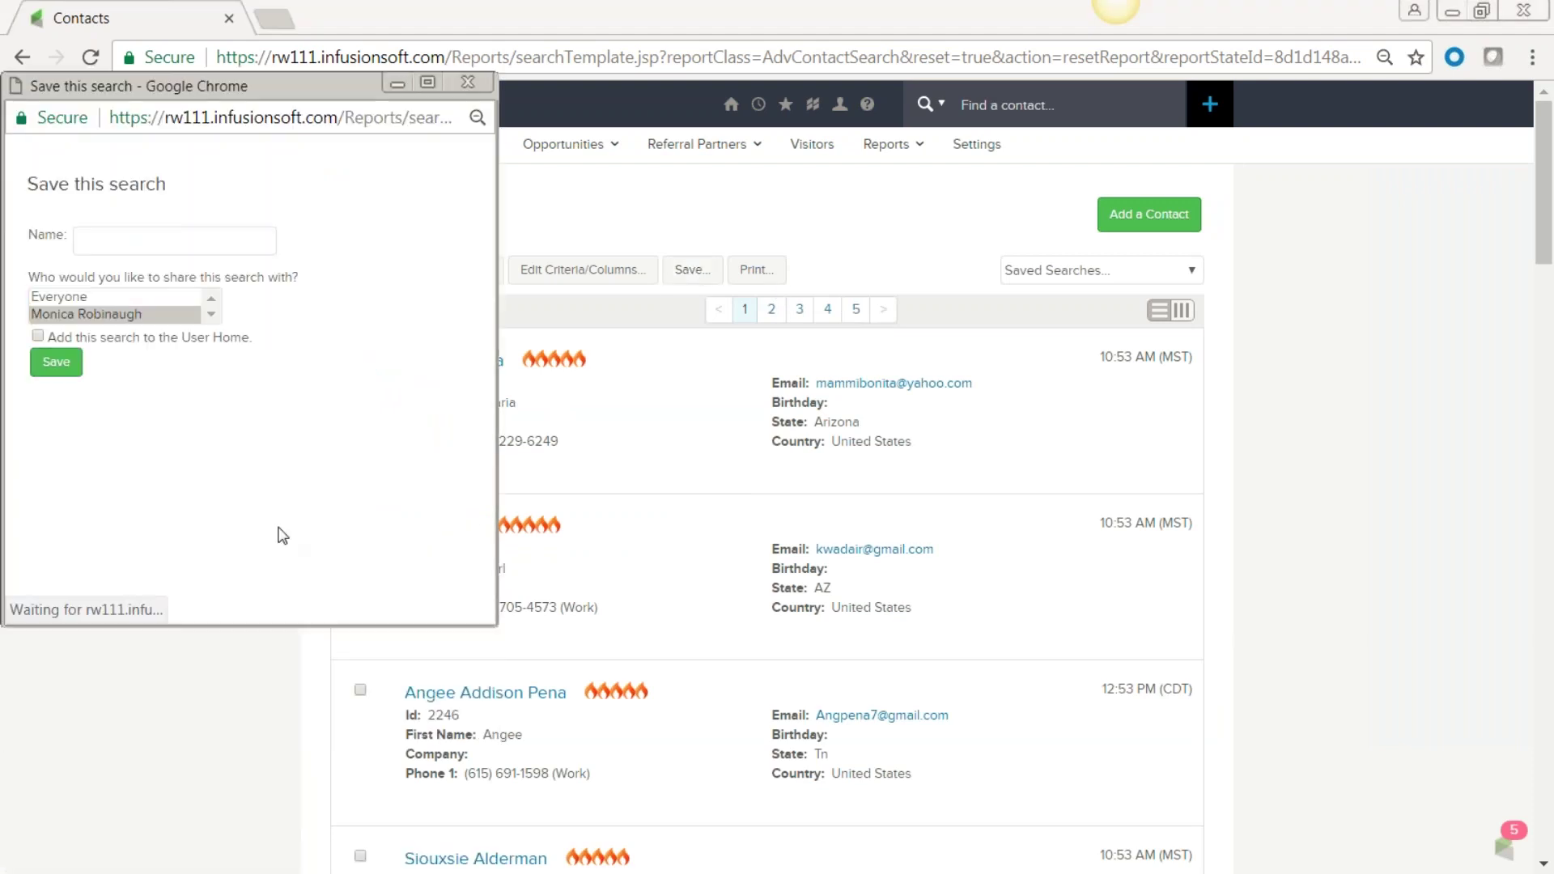
click(105, 243)
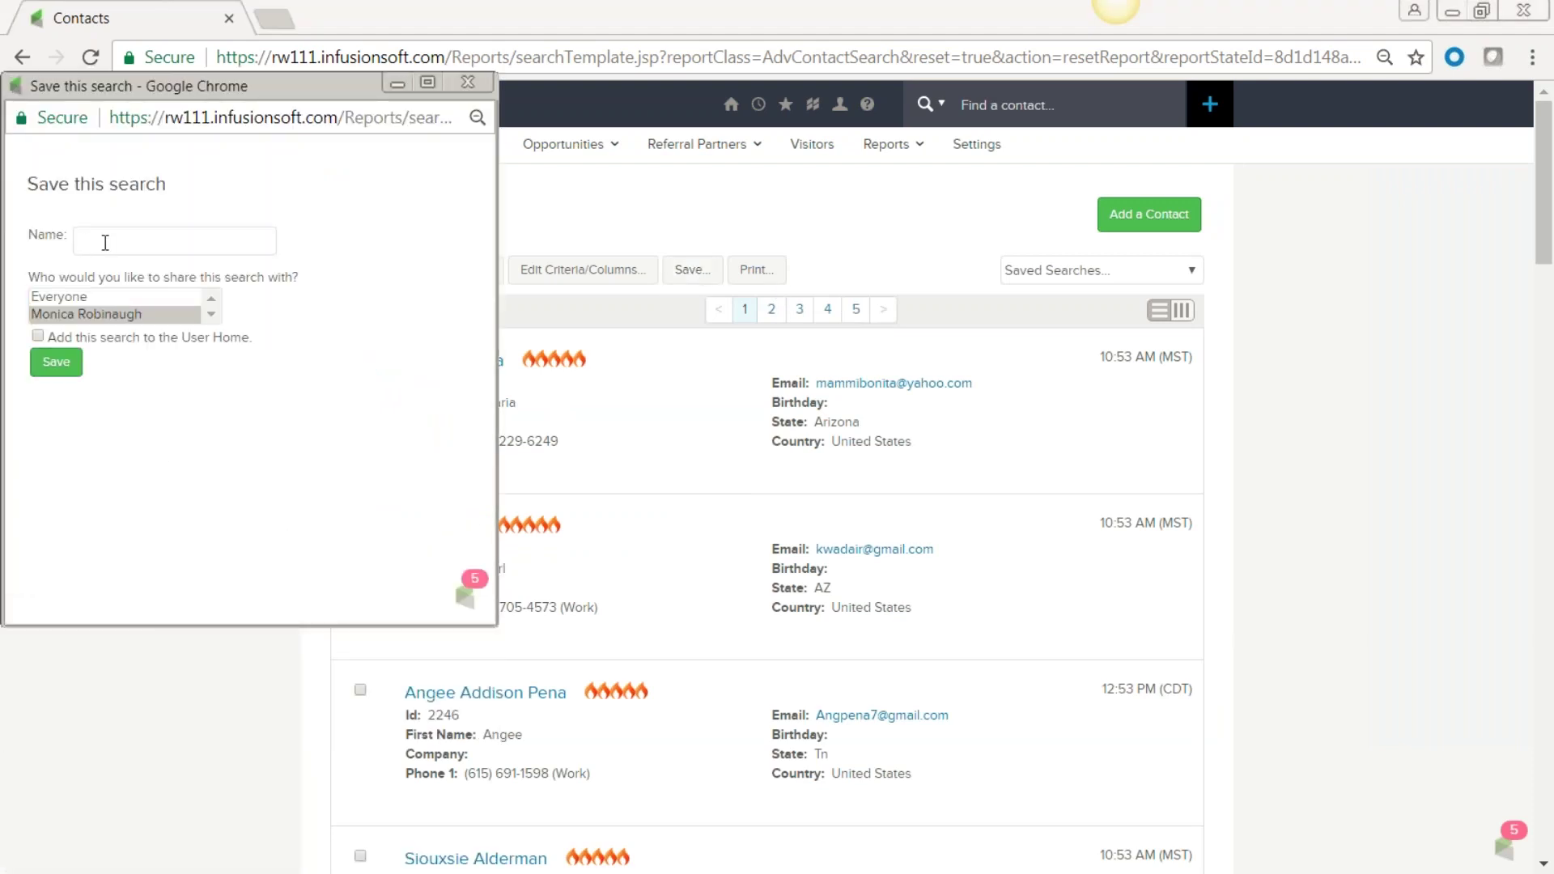
text(Engaged)
key(BackSpace)
key(BackSpace)
key(BackSpace)
key(BackSpace)
text(gaged)
click(56, 366)
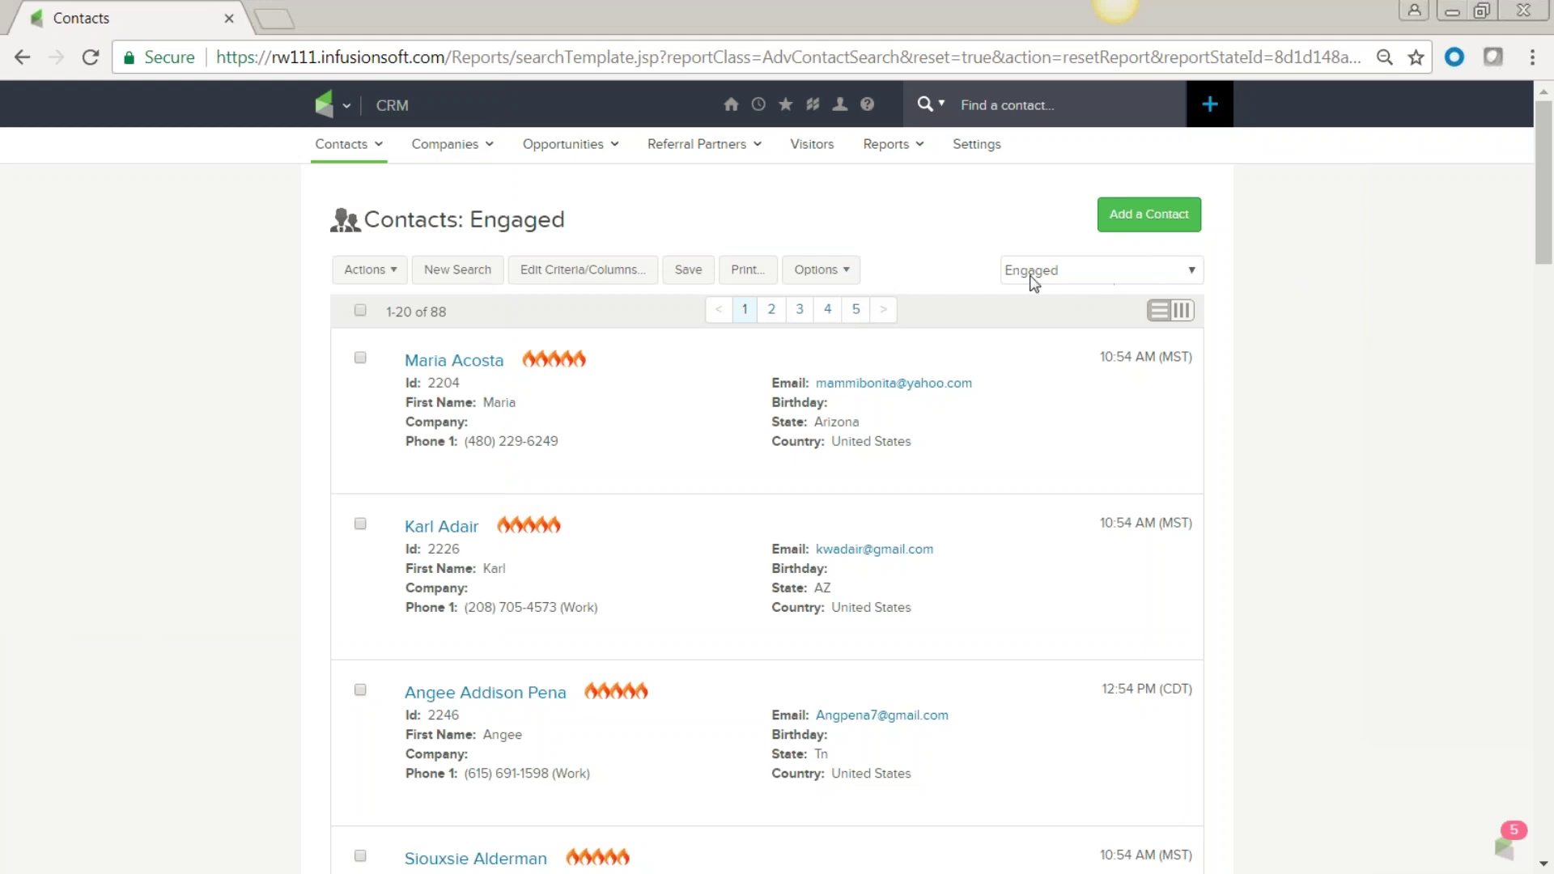
click(1192, 271)
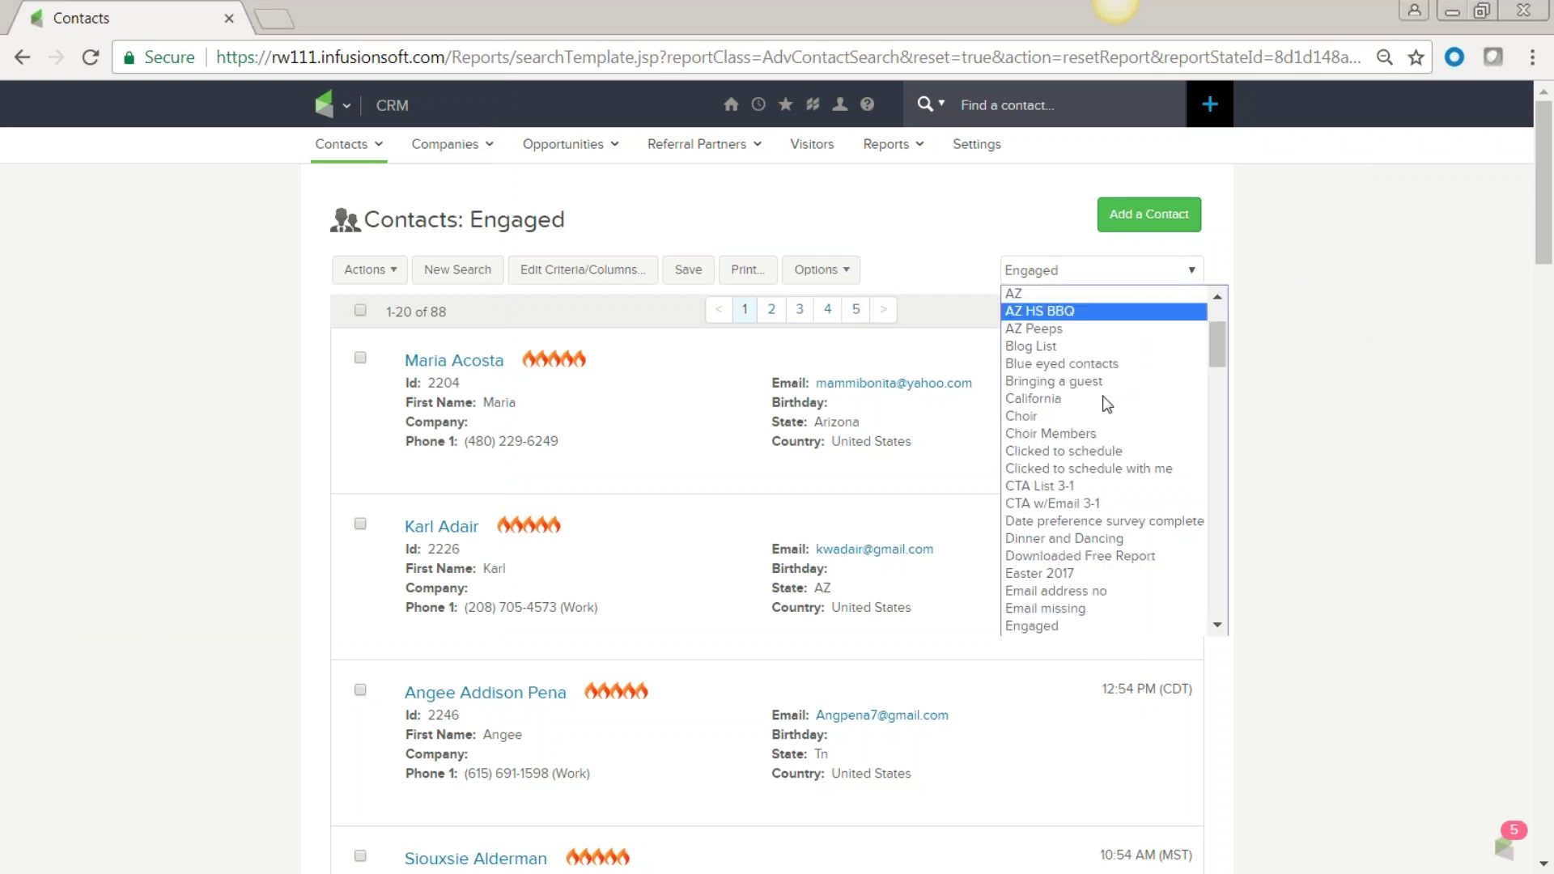
scroll(1103, 401, down, 15)
scroll(1101, 400, up, 20)
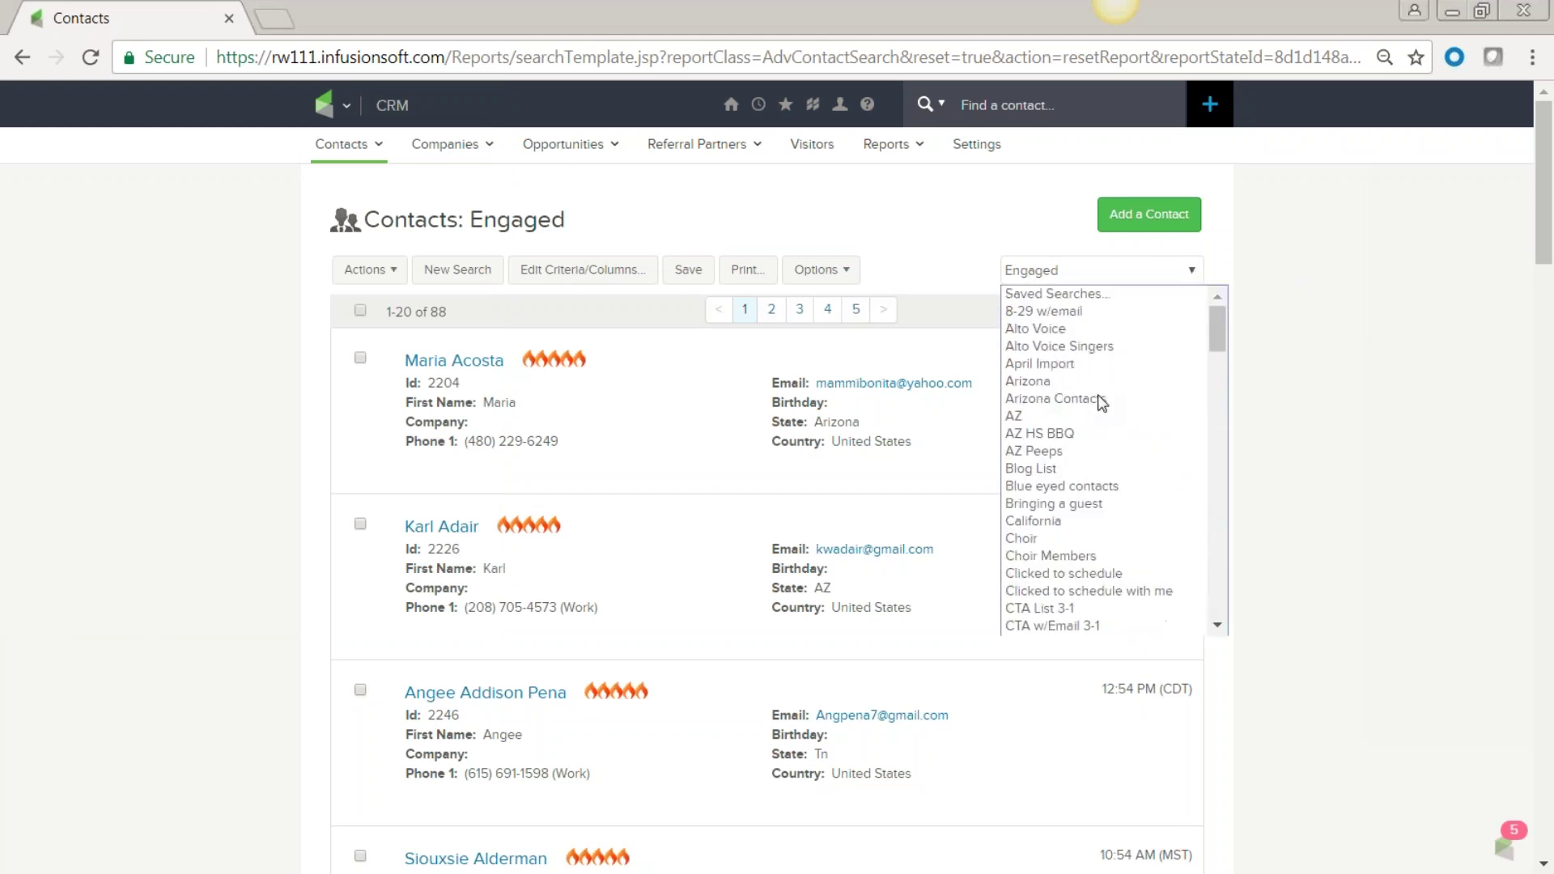
click(1103, 280)
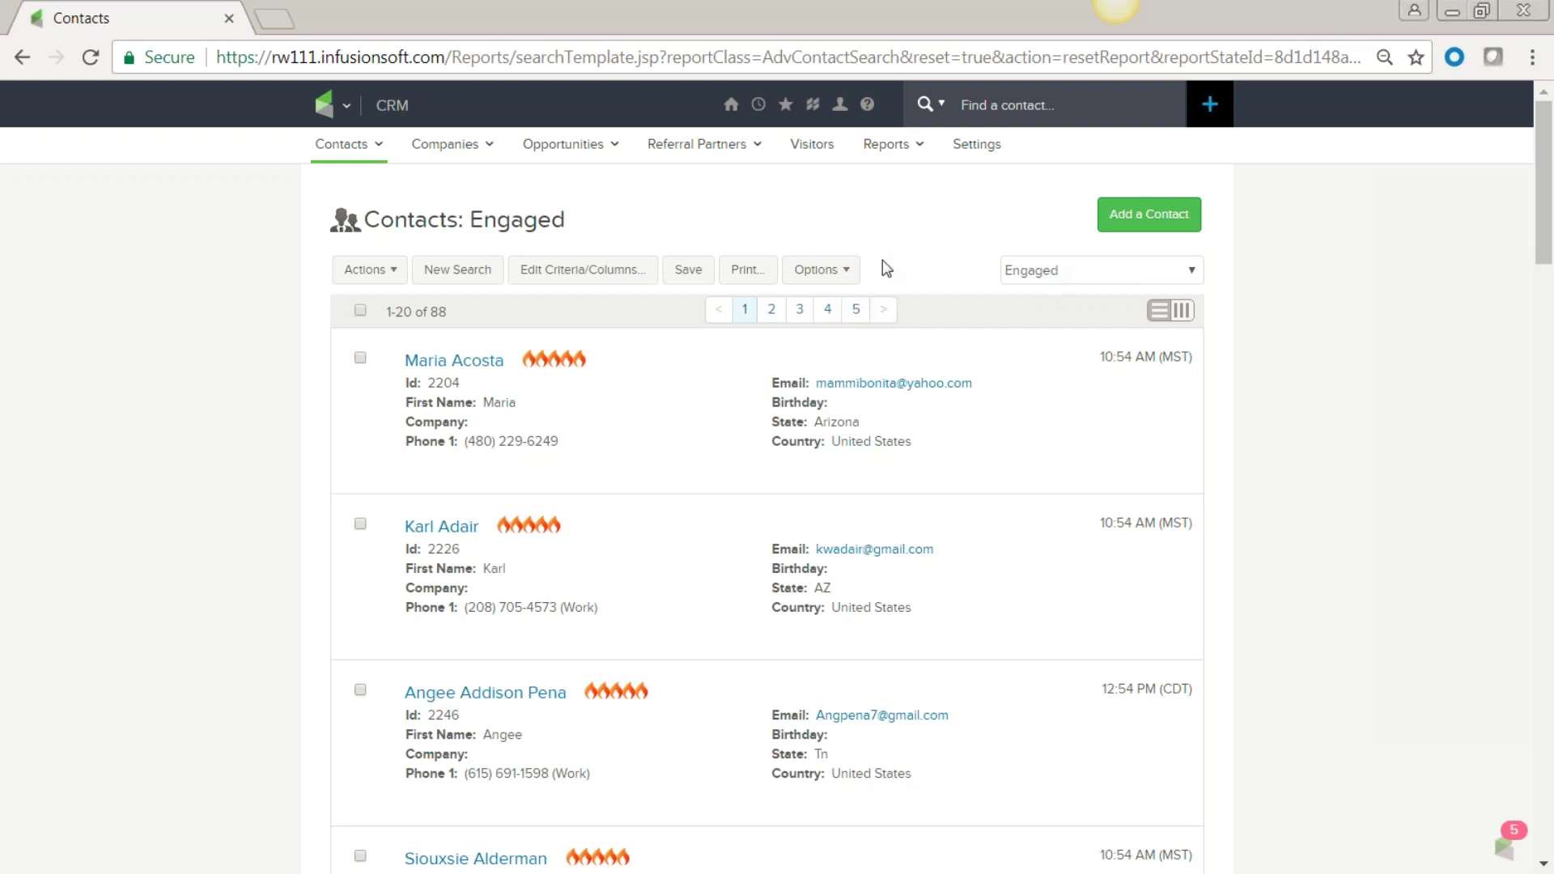
click(347, 107)
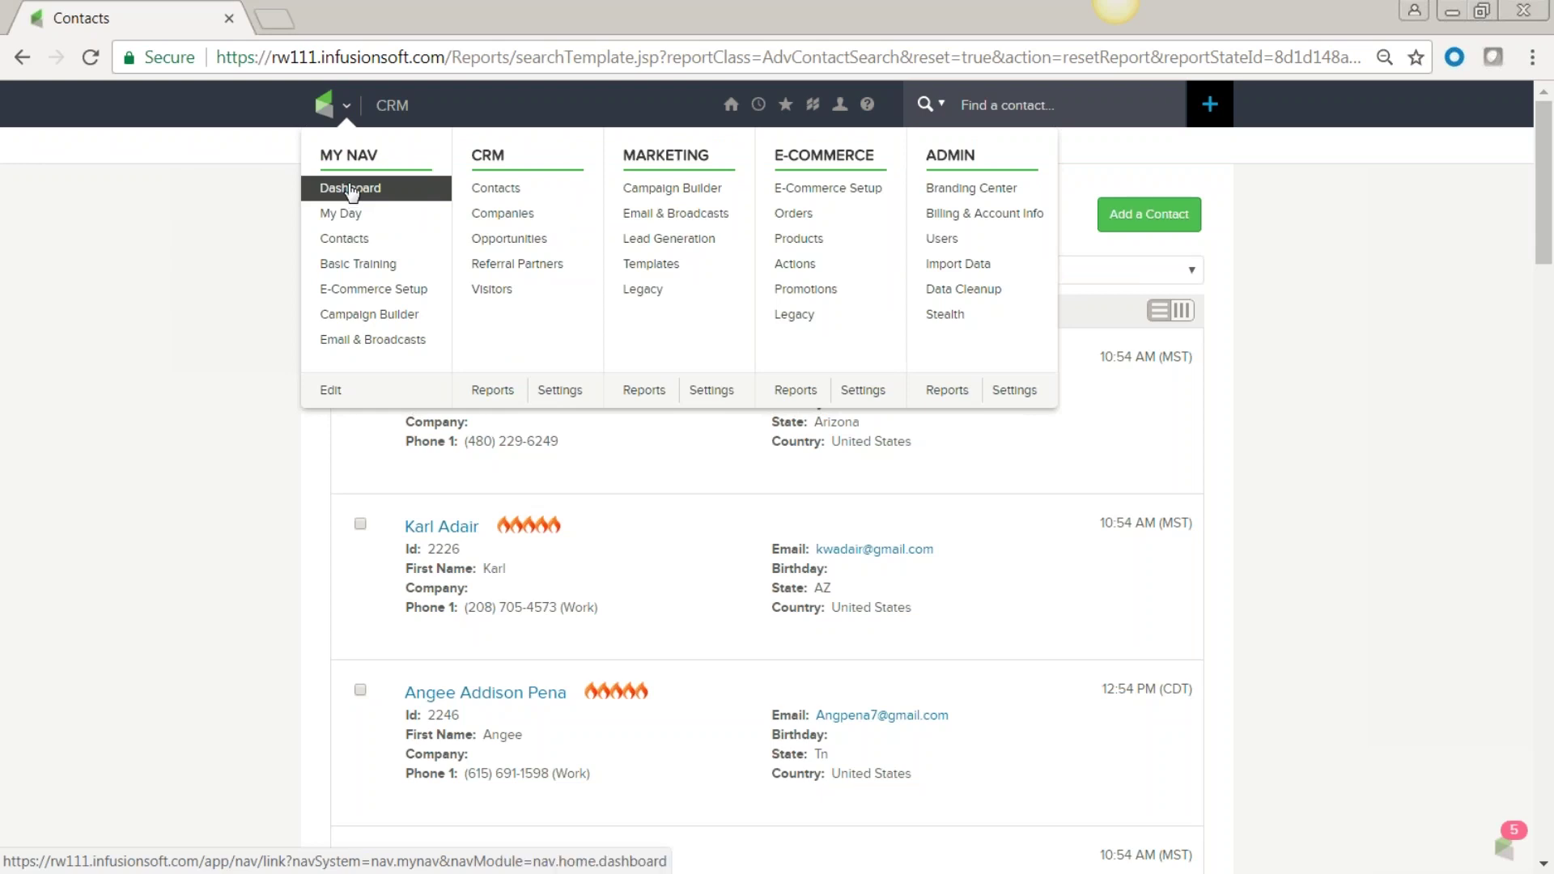
mouse_move(728, 113)
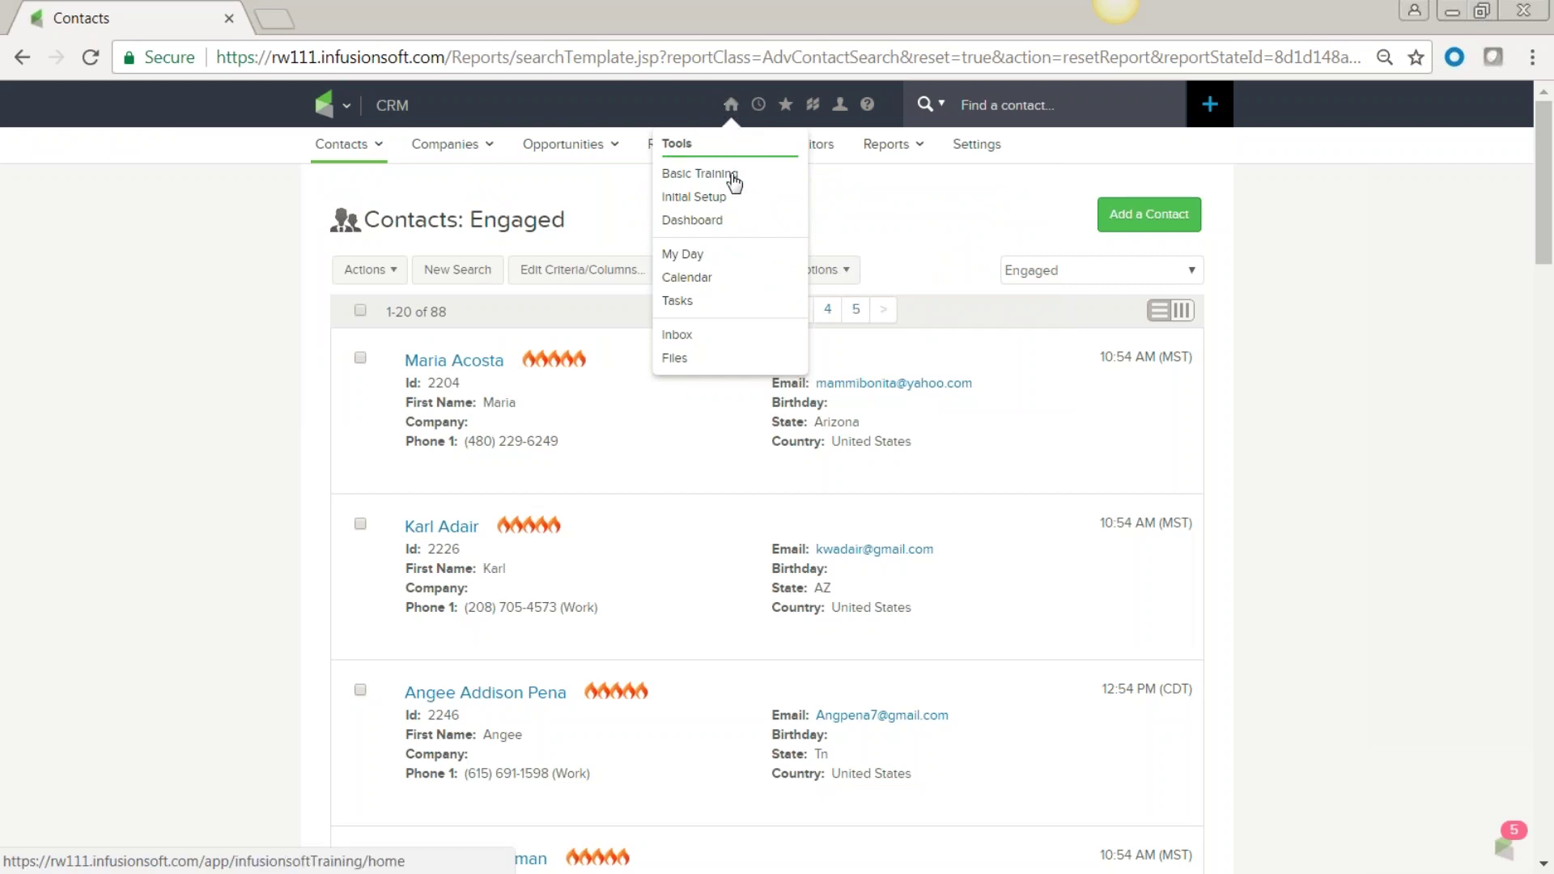
On the dashboard, delete the 'List for Newsletter' and 'Member of choir' widgets, confirming each removal.
click(692, 224)
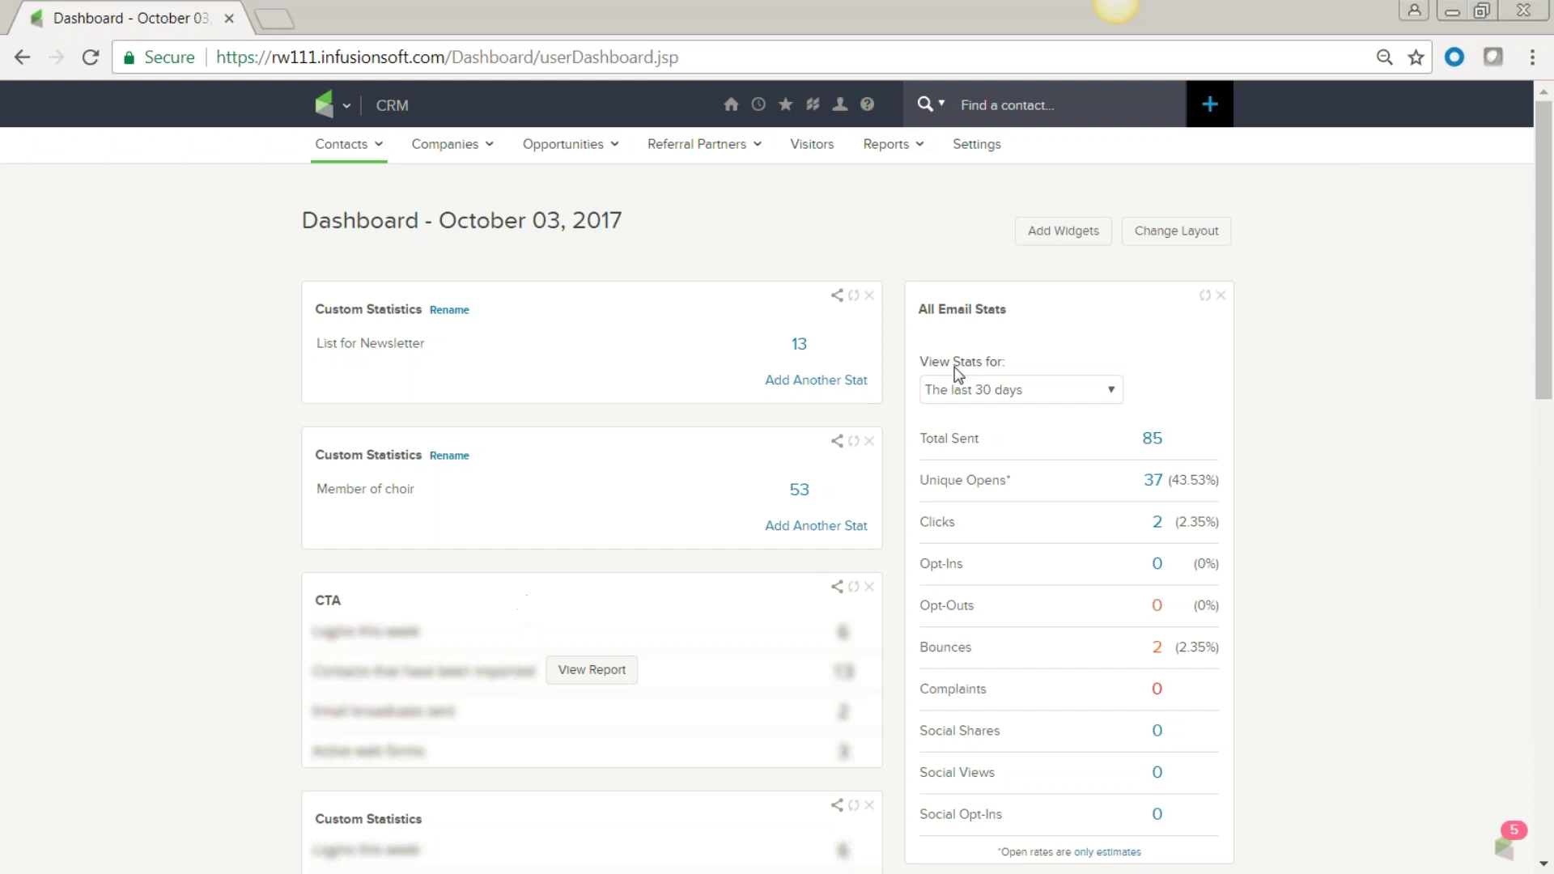
click(869, 296)
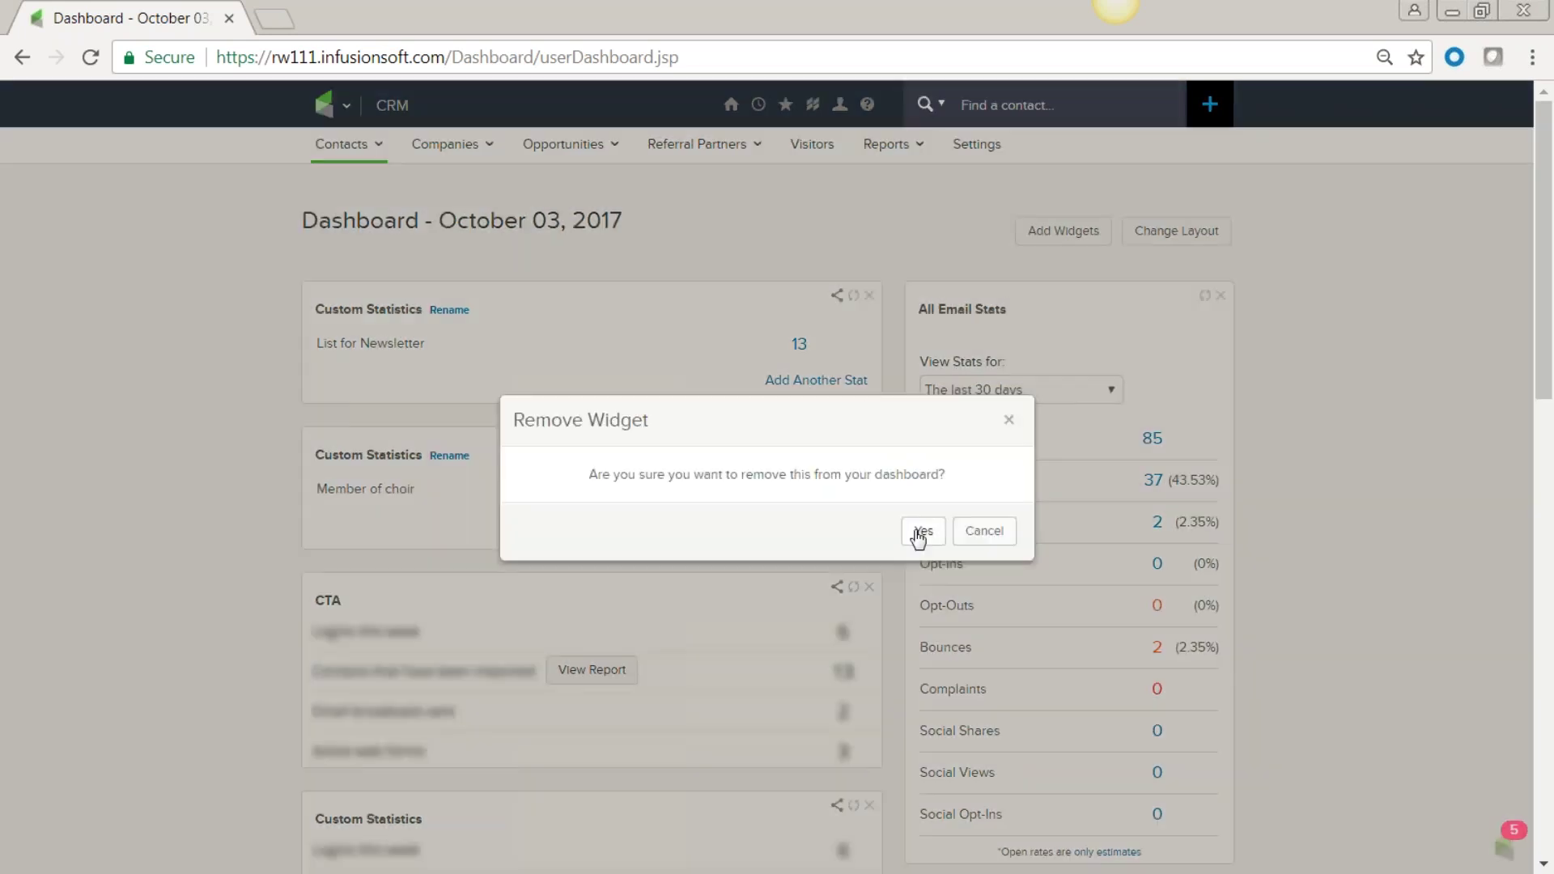
click(919, 533)
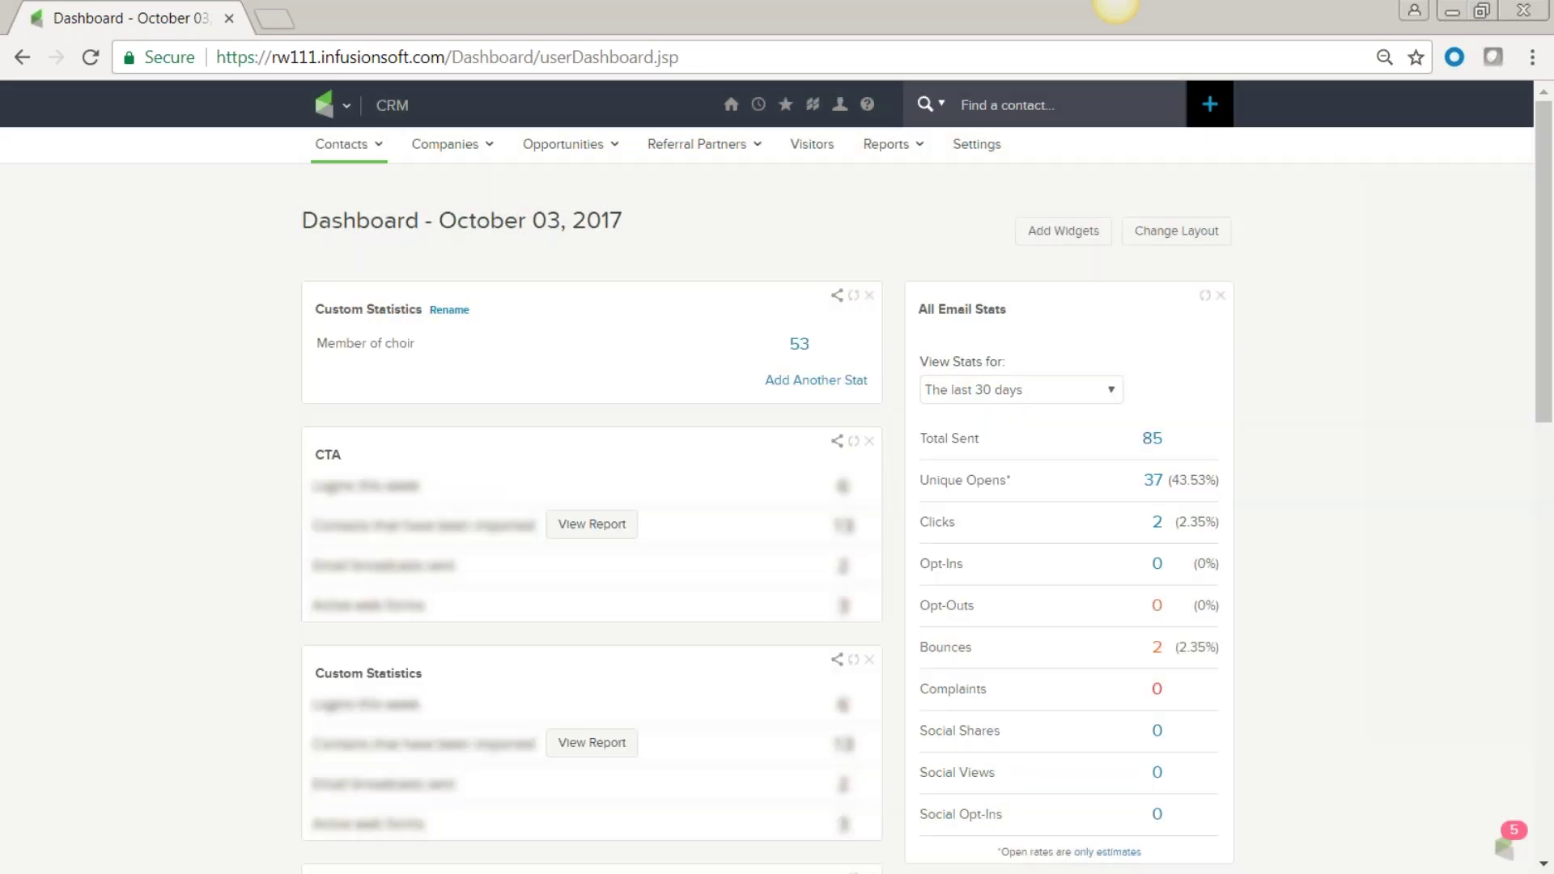
click(869, 297)
click(920, 532)
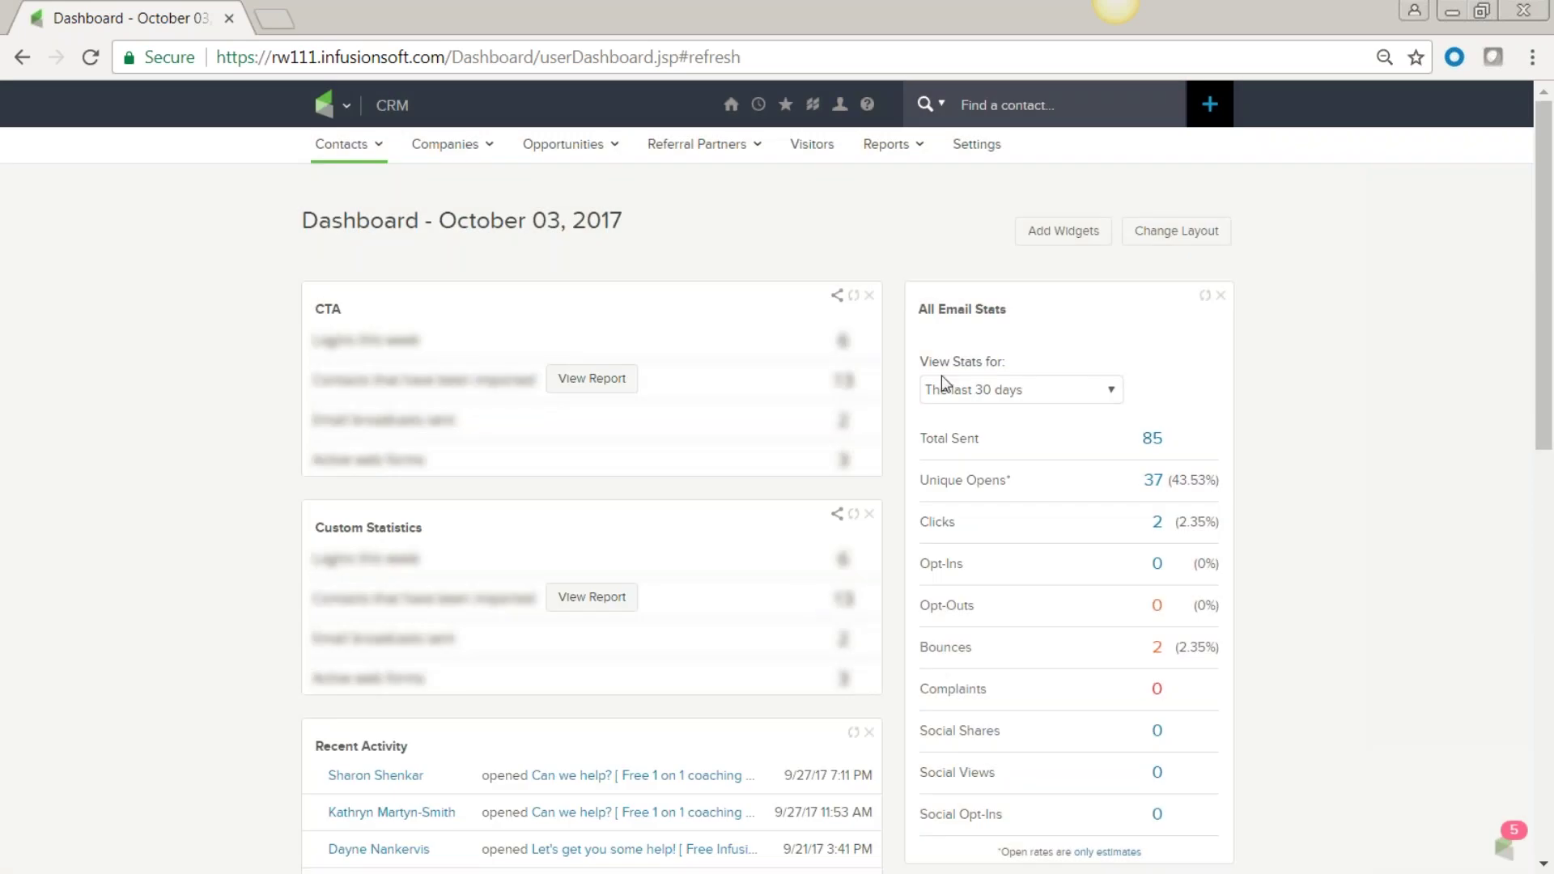
Browse the Add Dashboard Widgets page and add a Custom Statistics widget.
click(1056, 233)
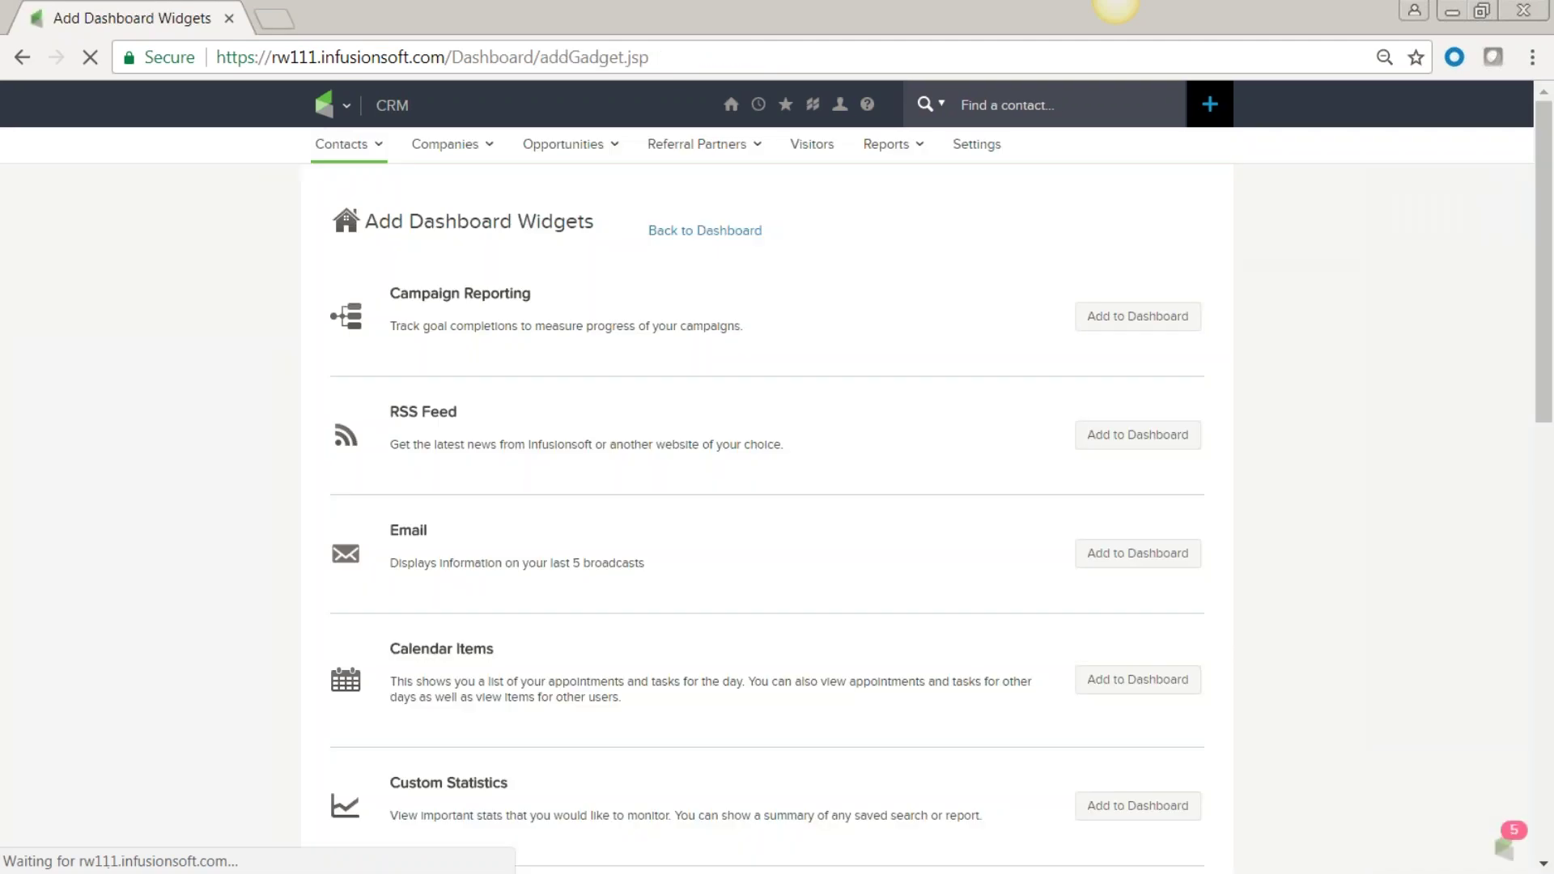
scroll(793, 611, down, 3)
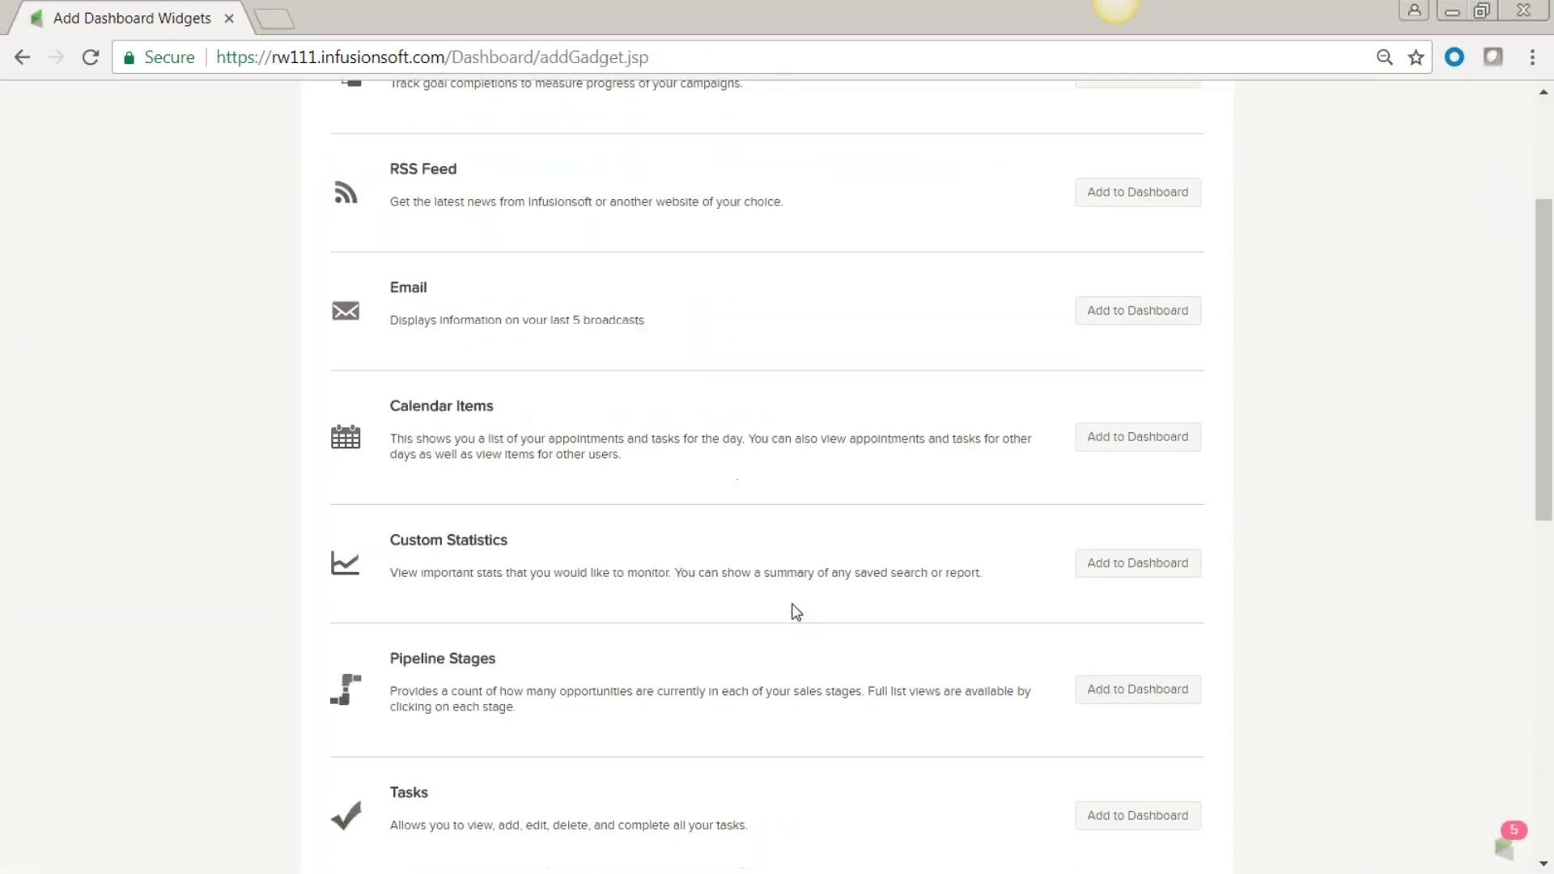
scroll(796, 611, up, 3)
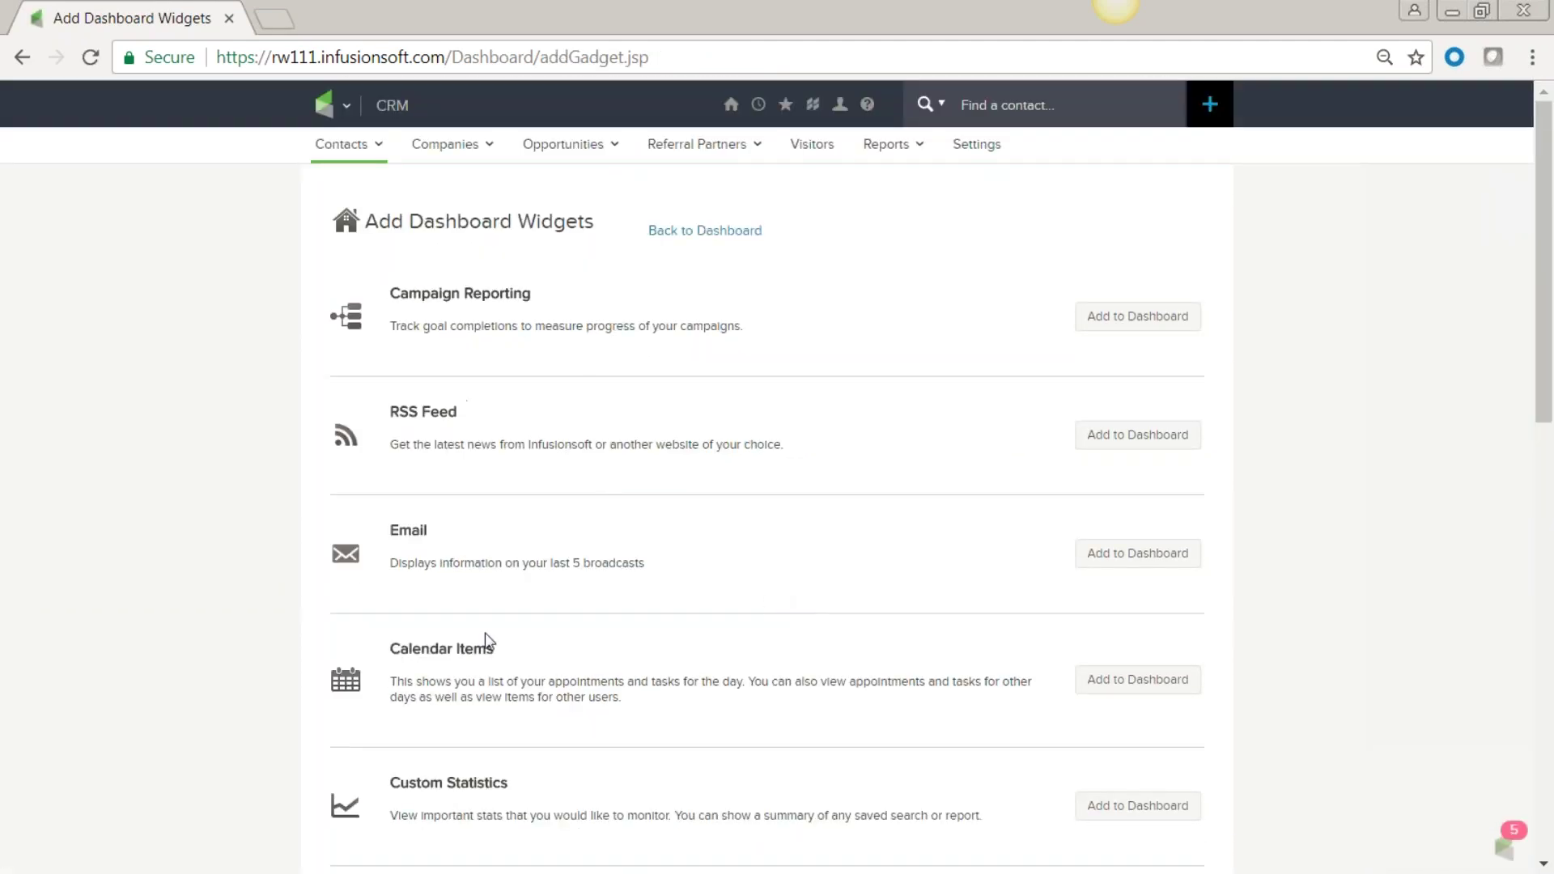
scroll(498, 701, down, 6)
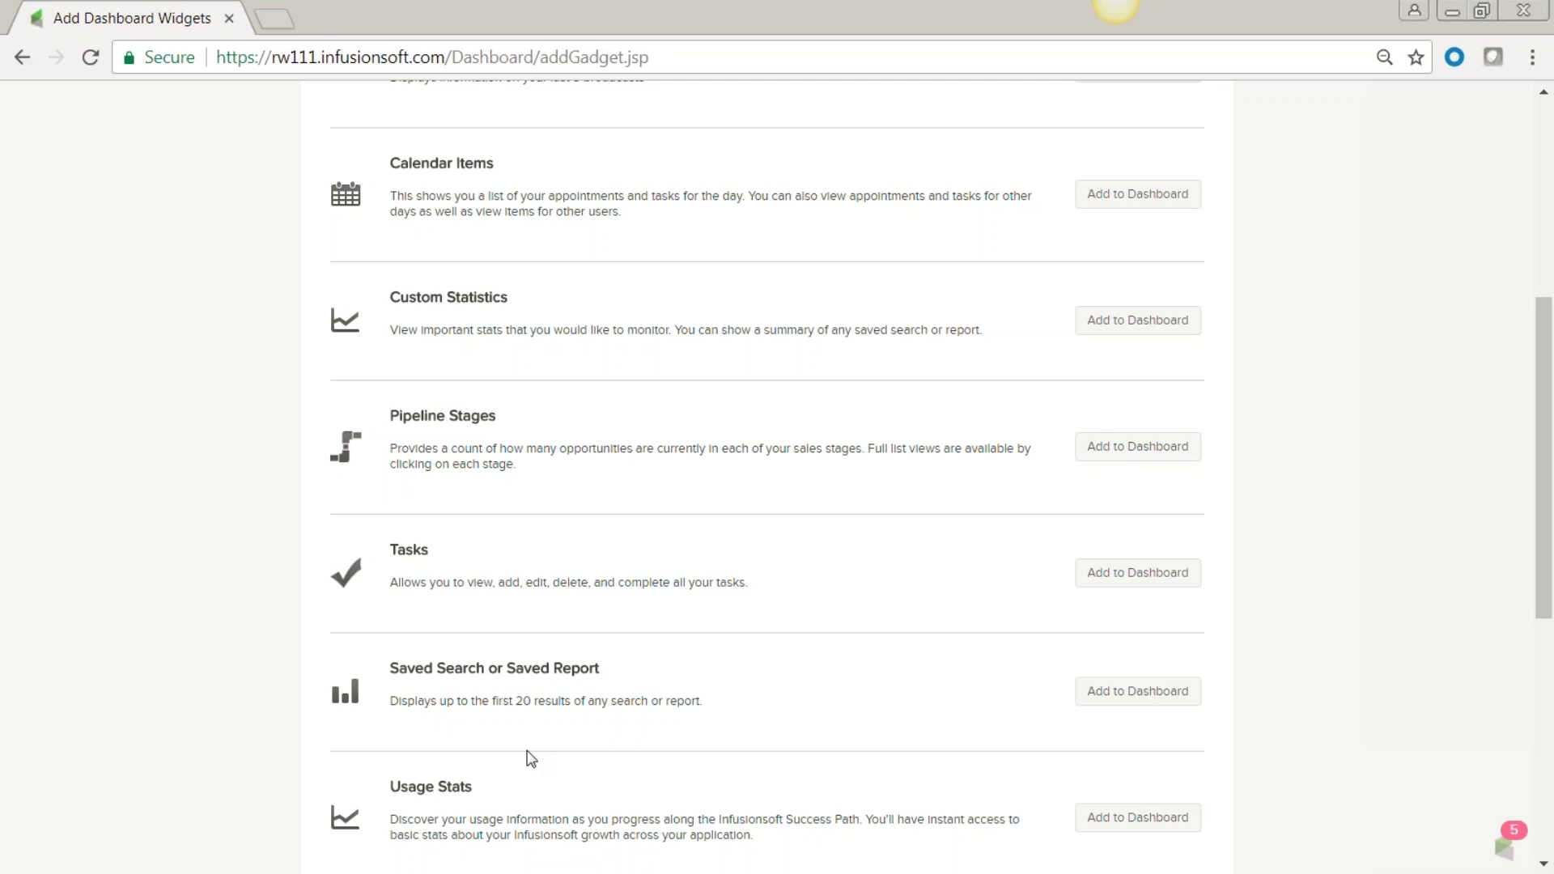
click(1144, 322)
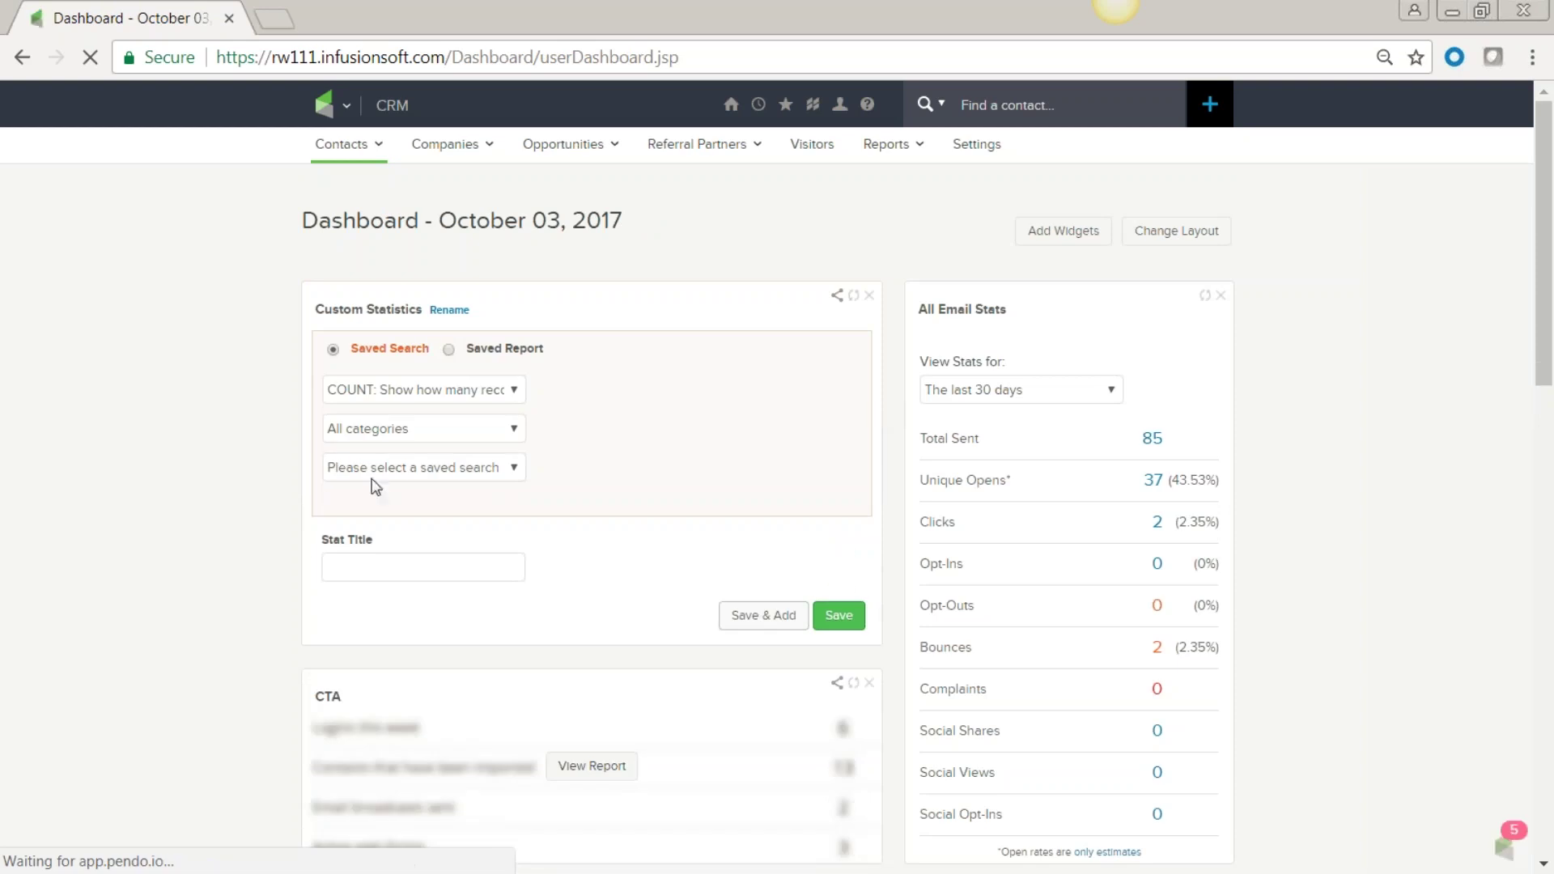
Base the stat on Contact records using the Engaged saved search.
click(516, 430)
click(500, 469)
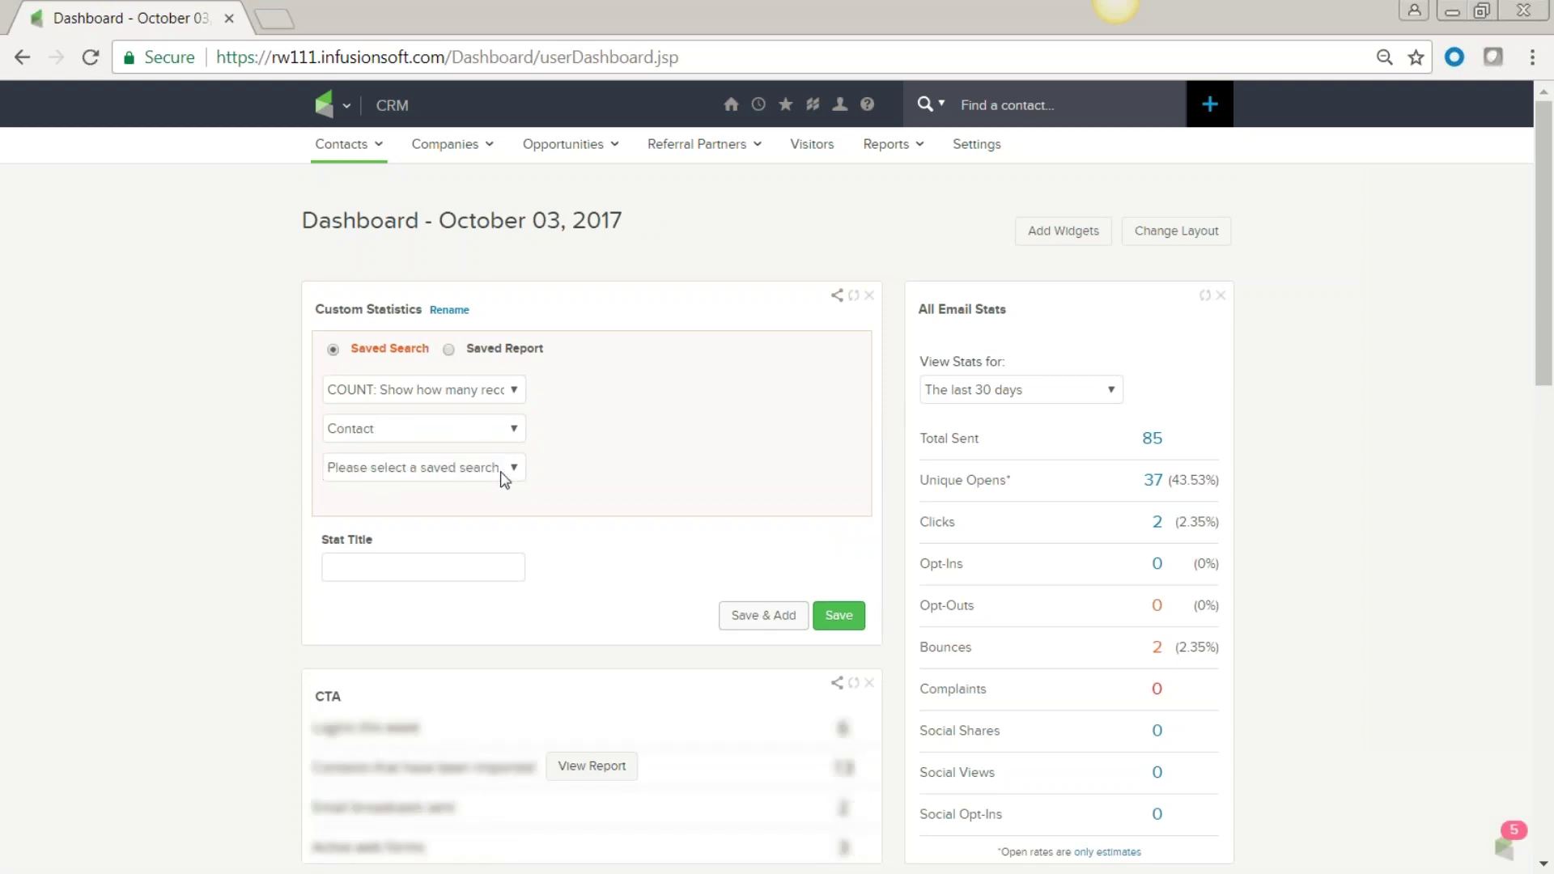
click(513, 471)
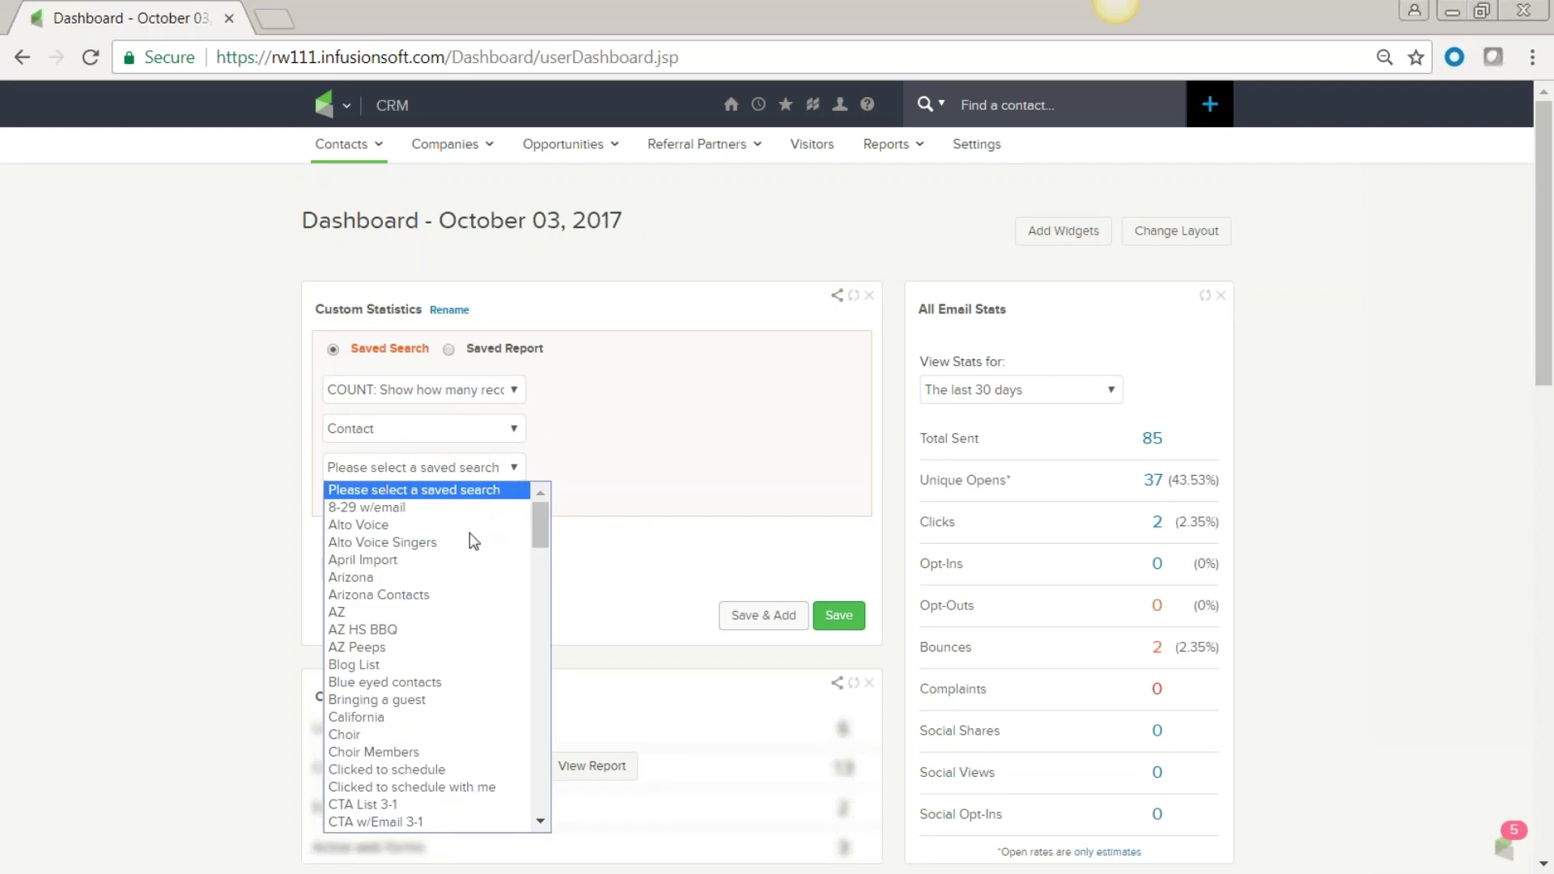
scroll(467, 576, down, 3)
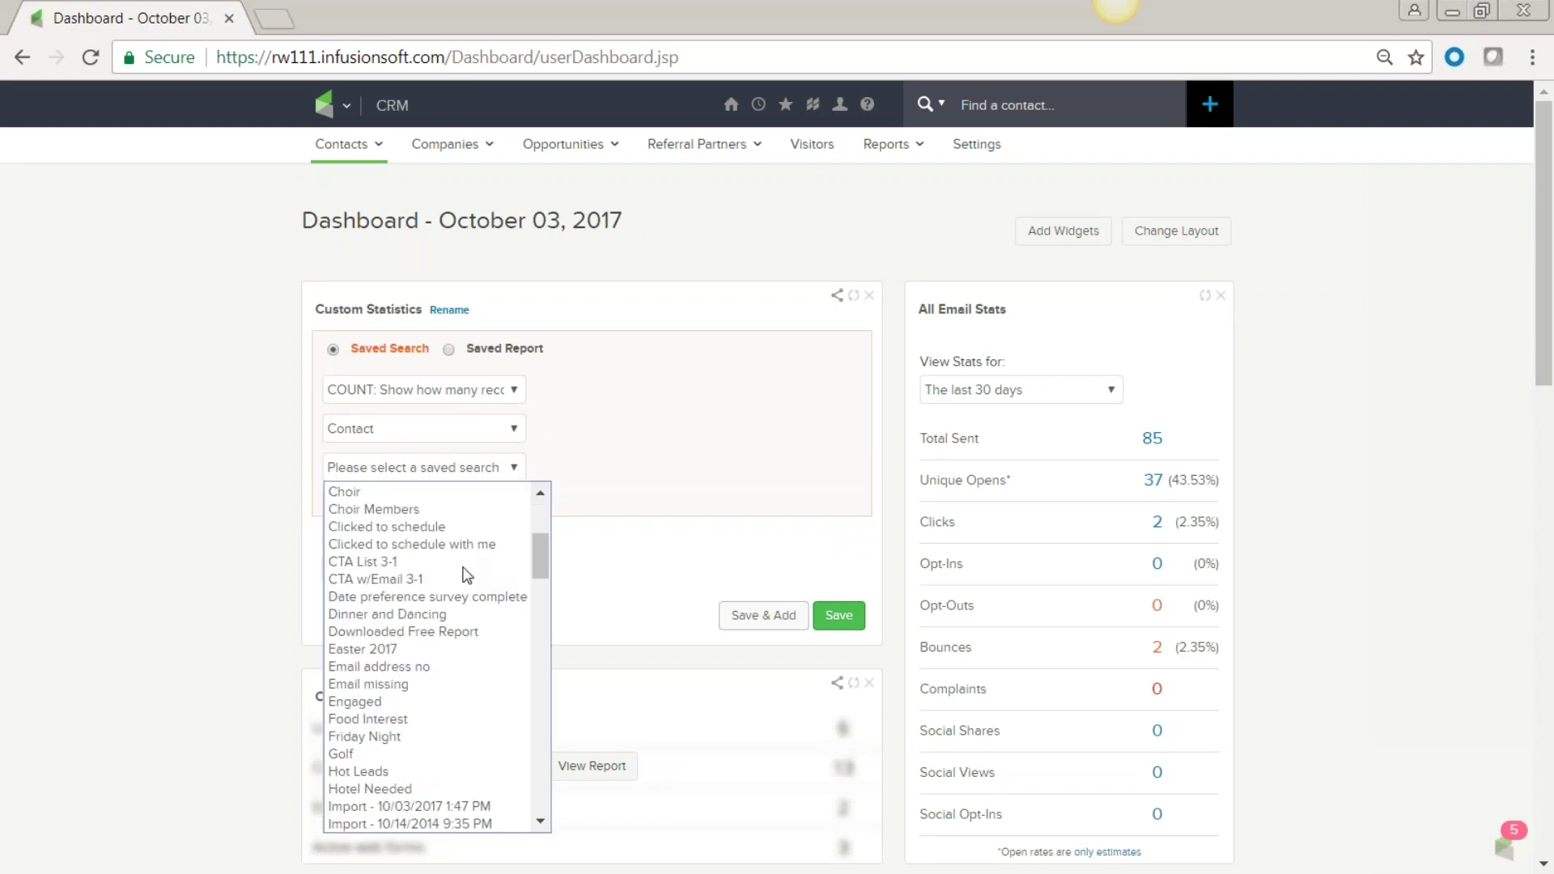
click(355, 702)
Retitle the stat '4+ flames' and save it.
click(390, 572)
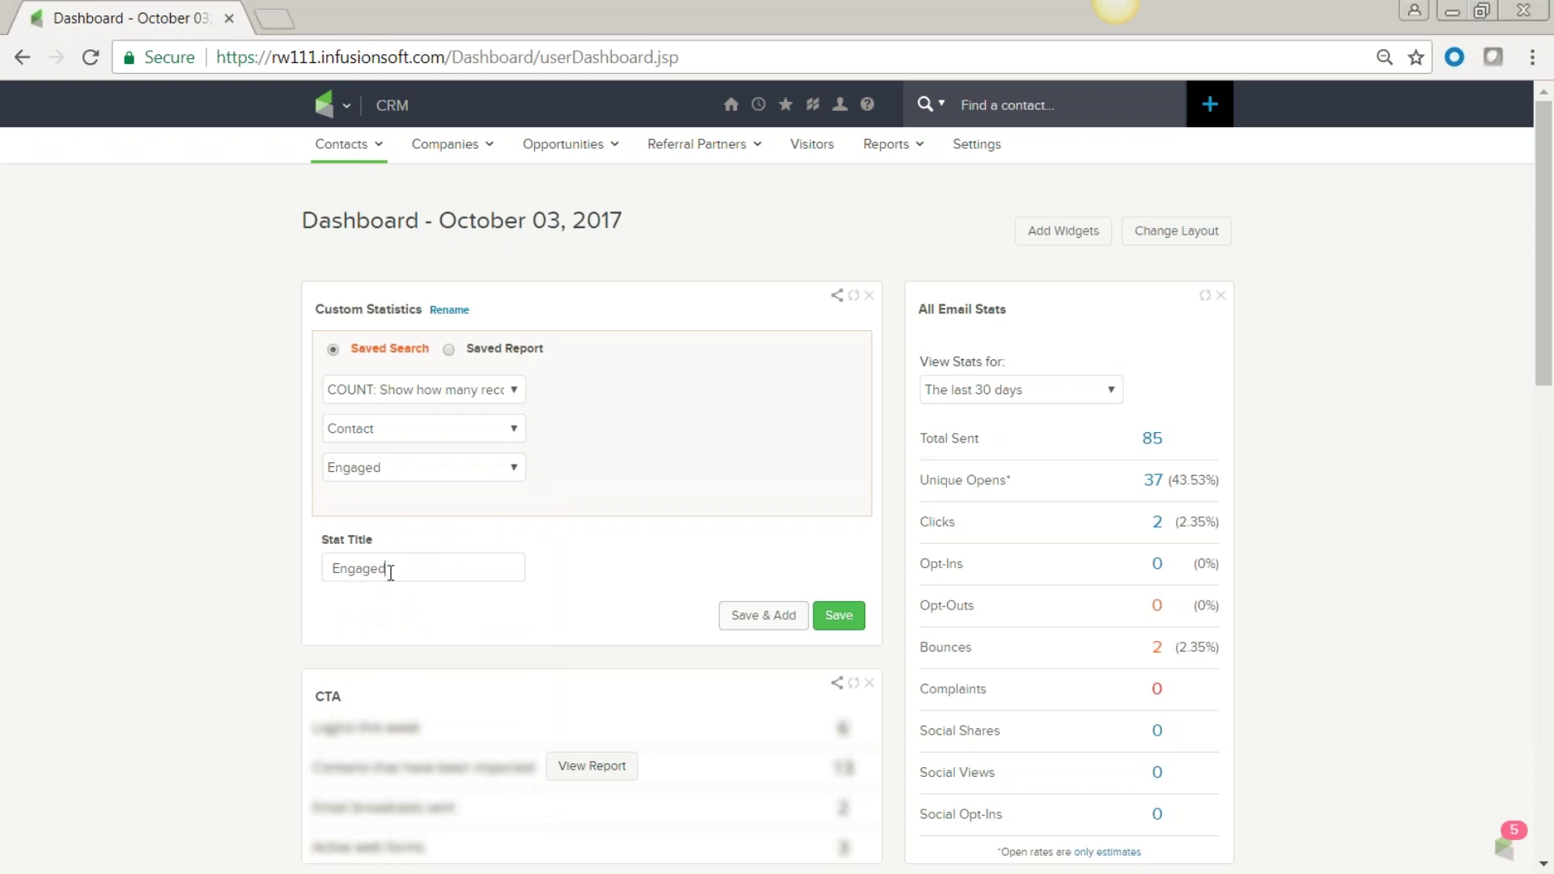
drag(395, 565, 278, 559)
key(BackSpace)
text(4)
key(BackSpace)
text(+ flames)
click(839, 617)
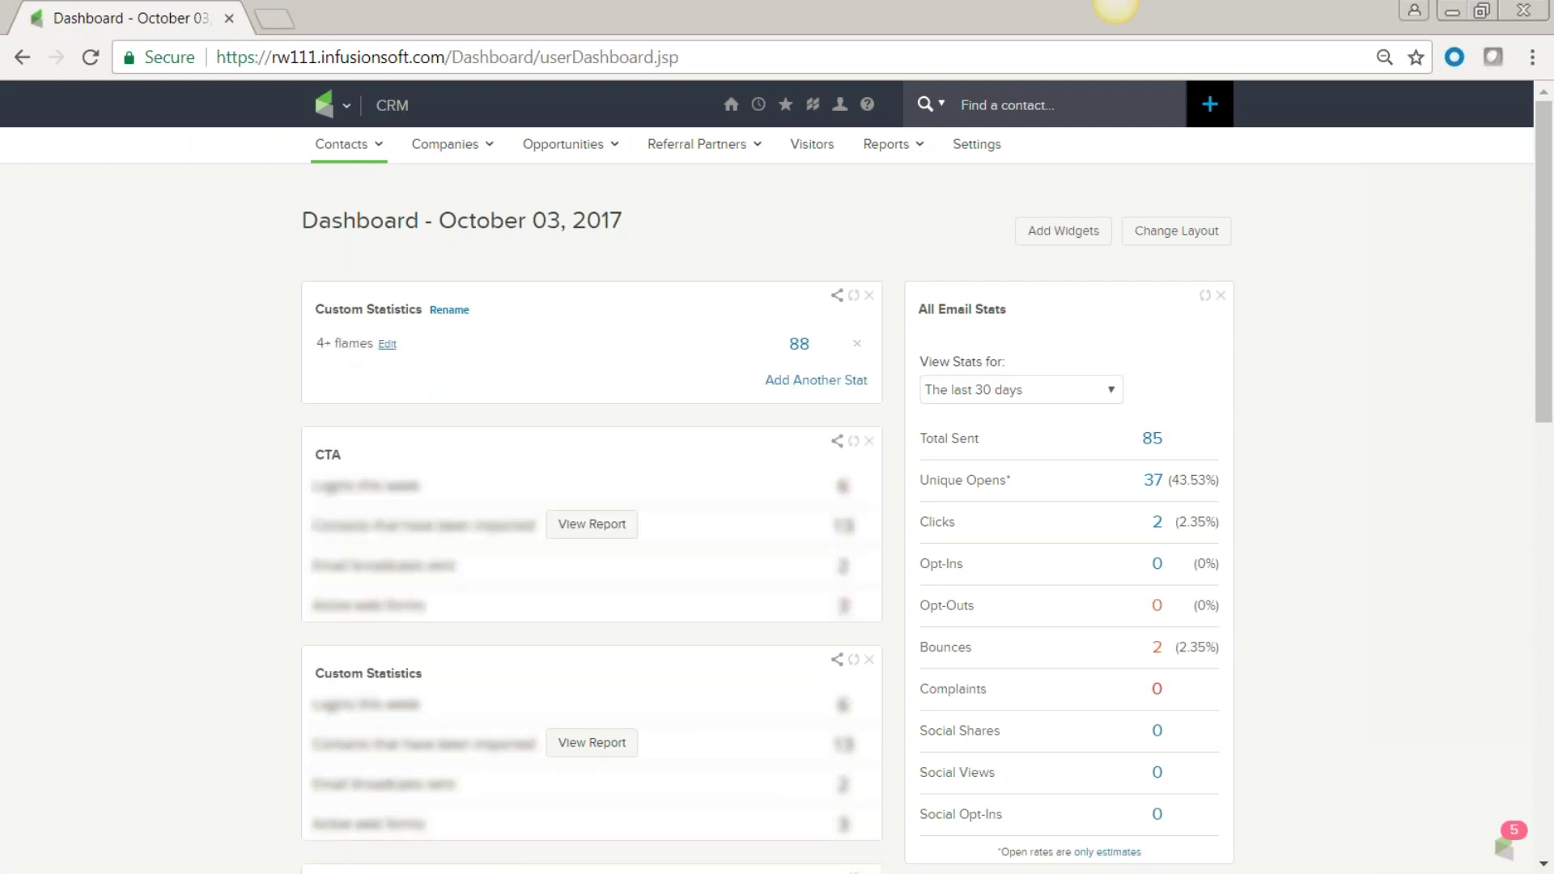
click(800, 346)
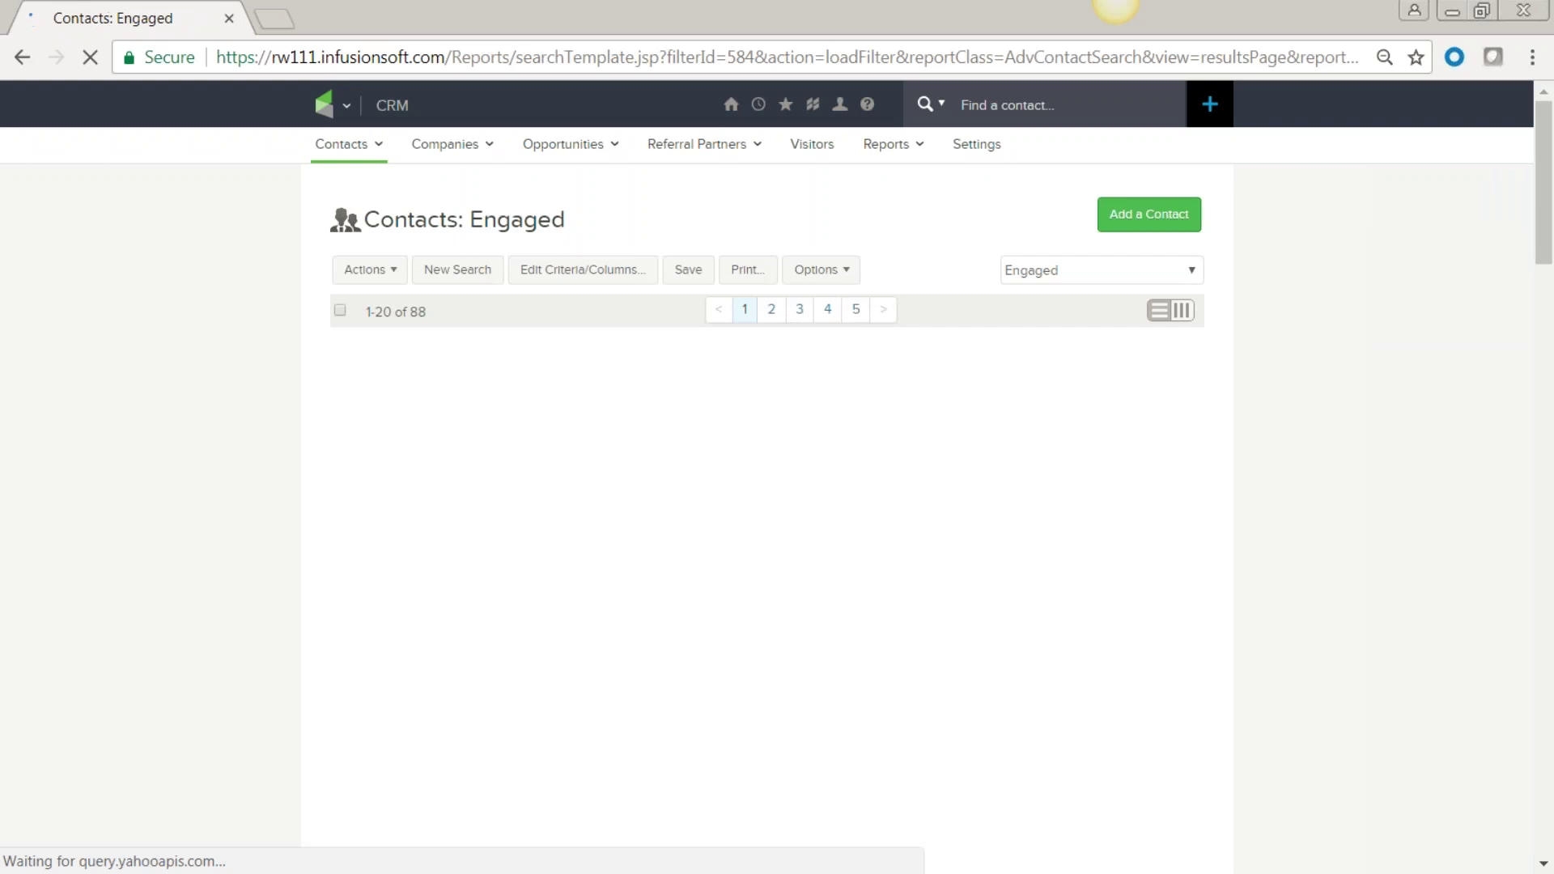
mouse_move(580, 368)
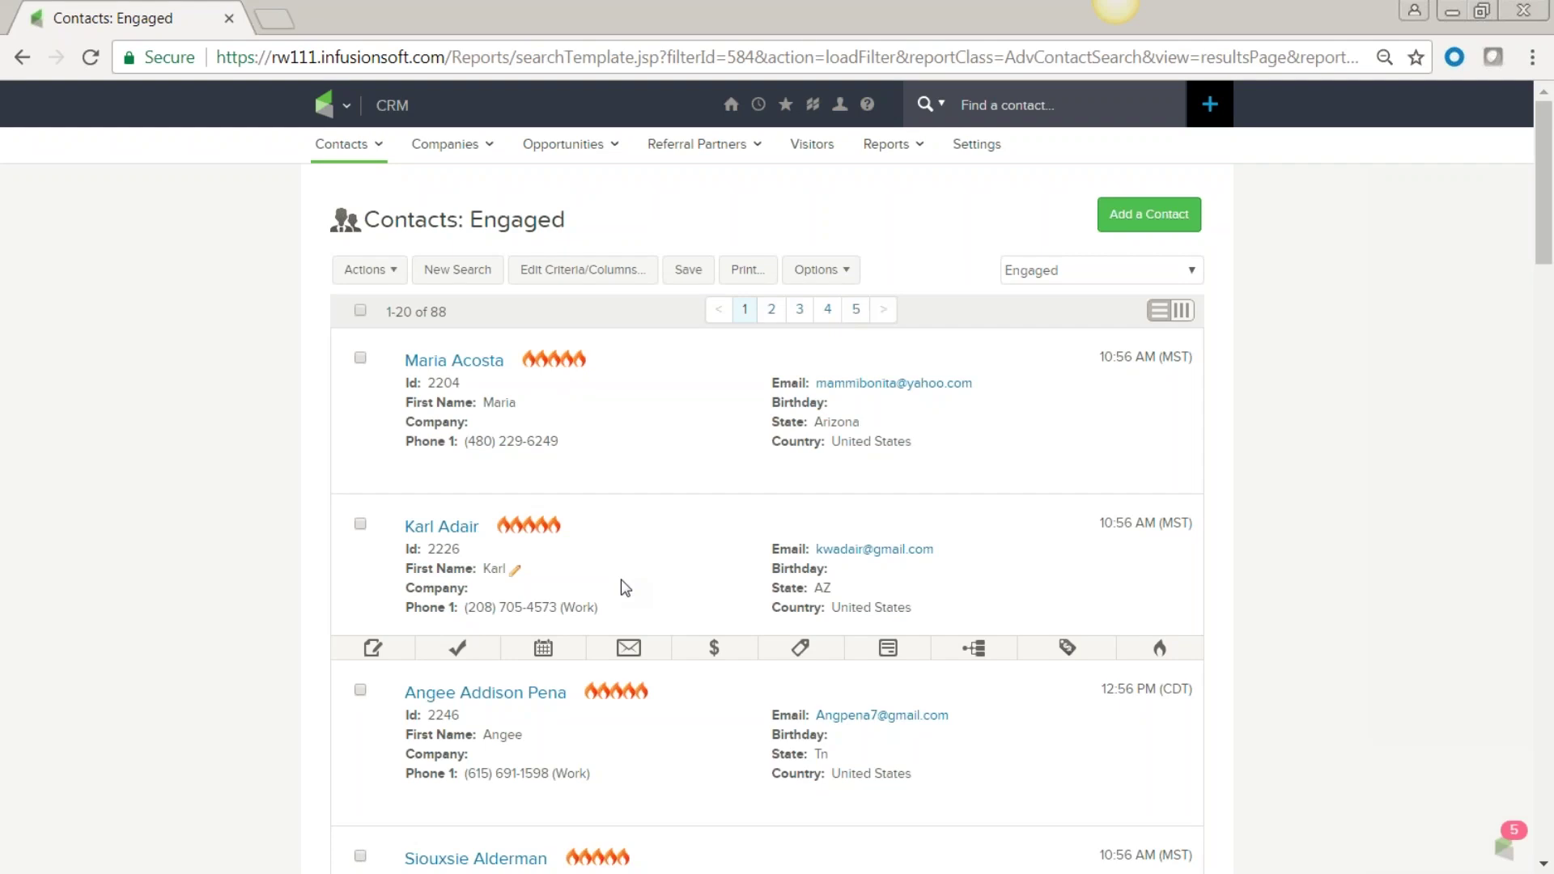
click(345, 107)
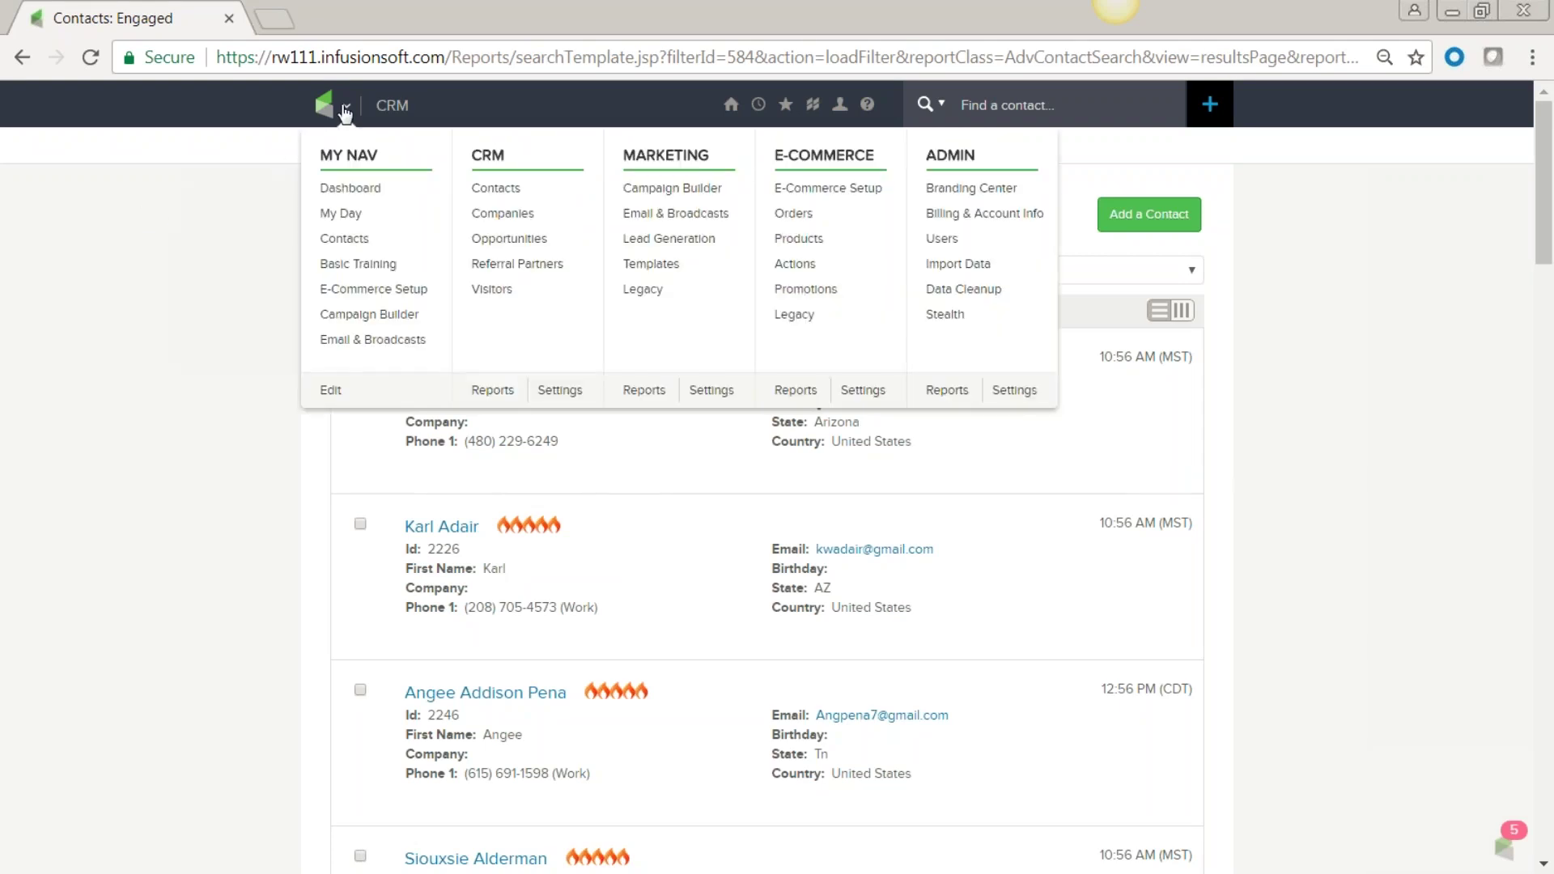
click(344, 188)
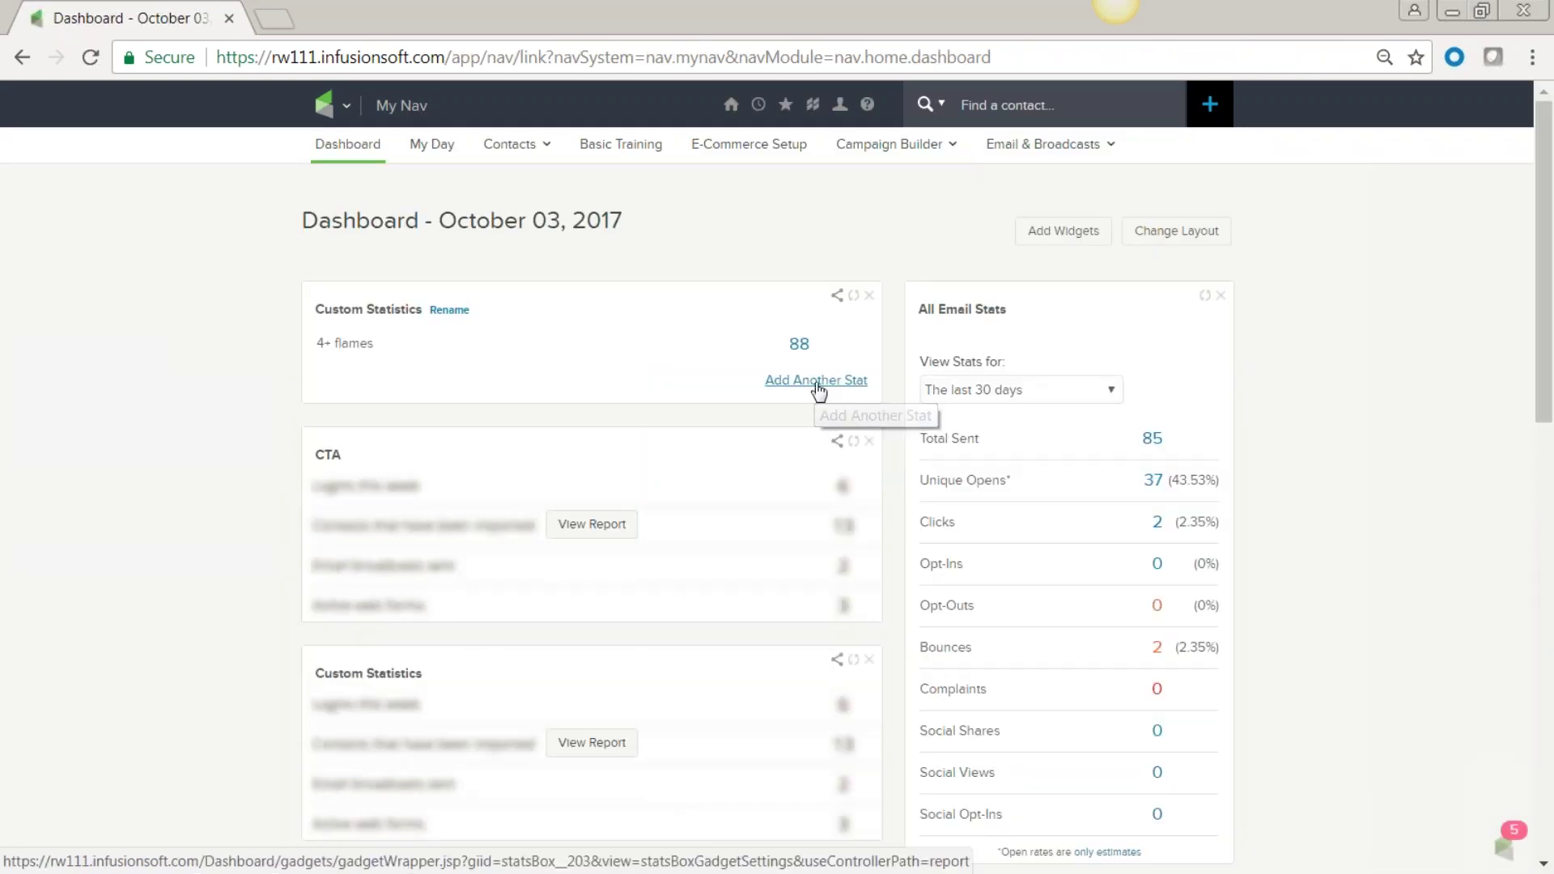
Add a second stat from the Alto Voice Singers contact search and open its 29 count.
click(819, 382)
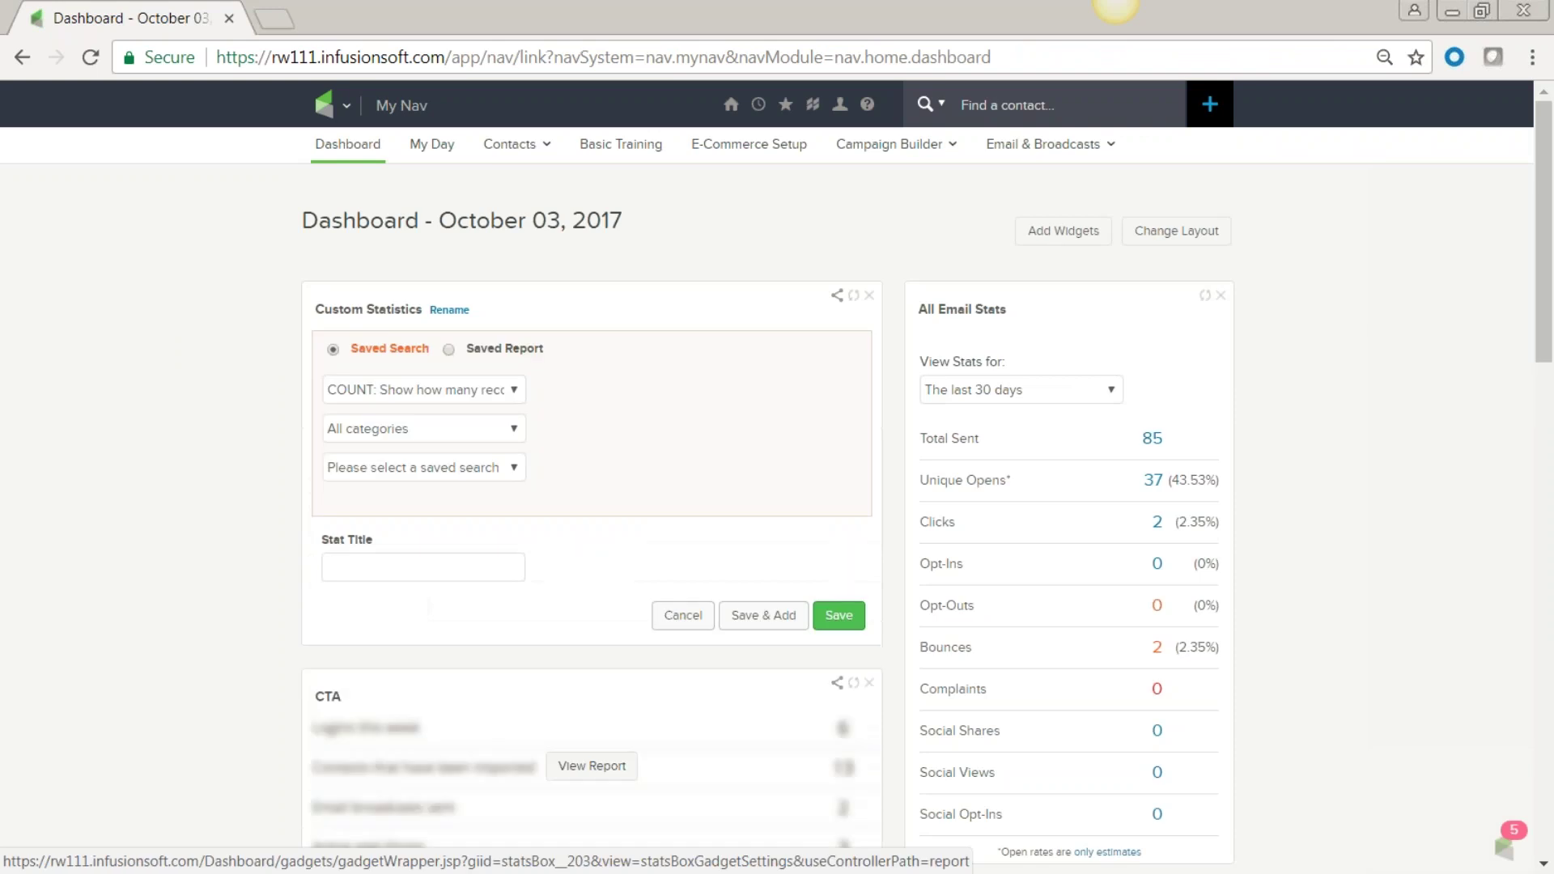
click(516, 436)
click(513, 464)
click(515, 470)
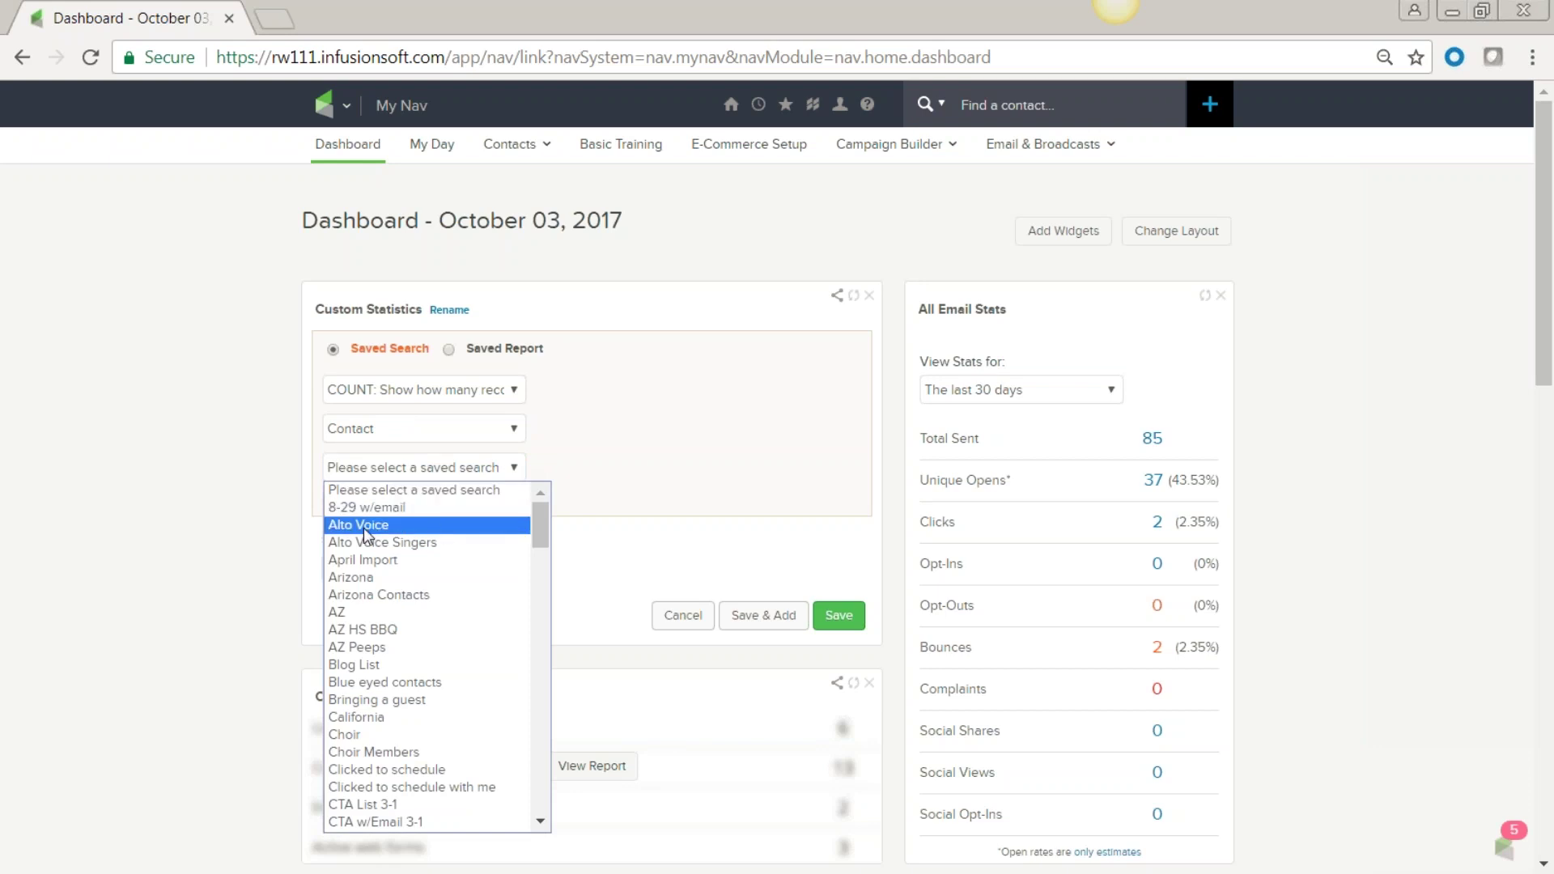
click(388, 544)
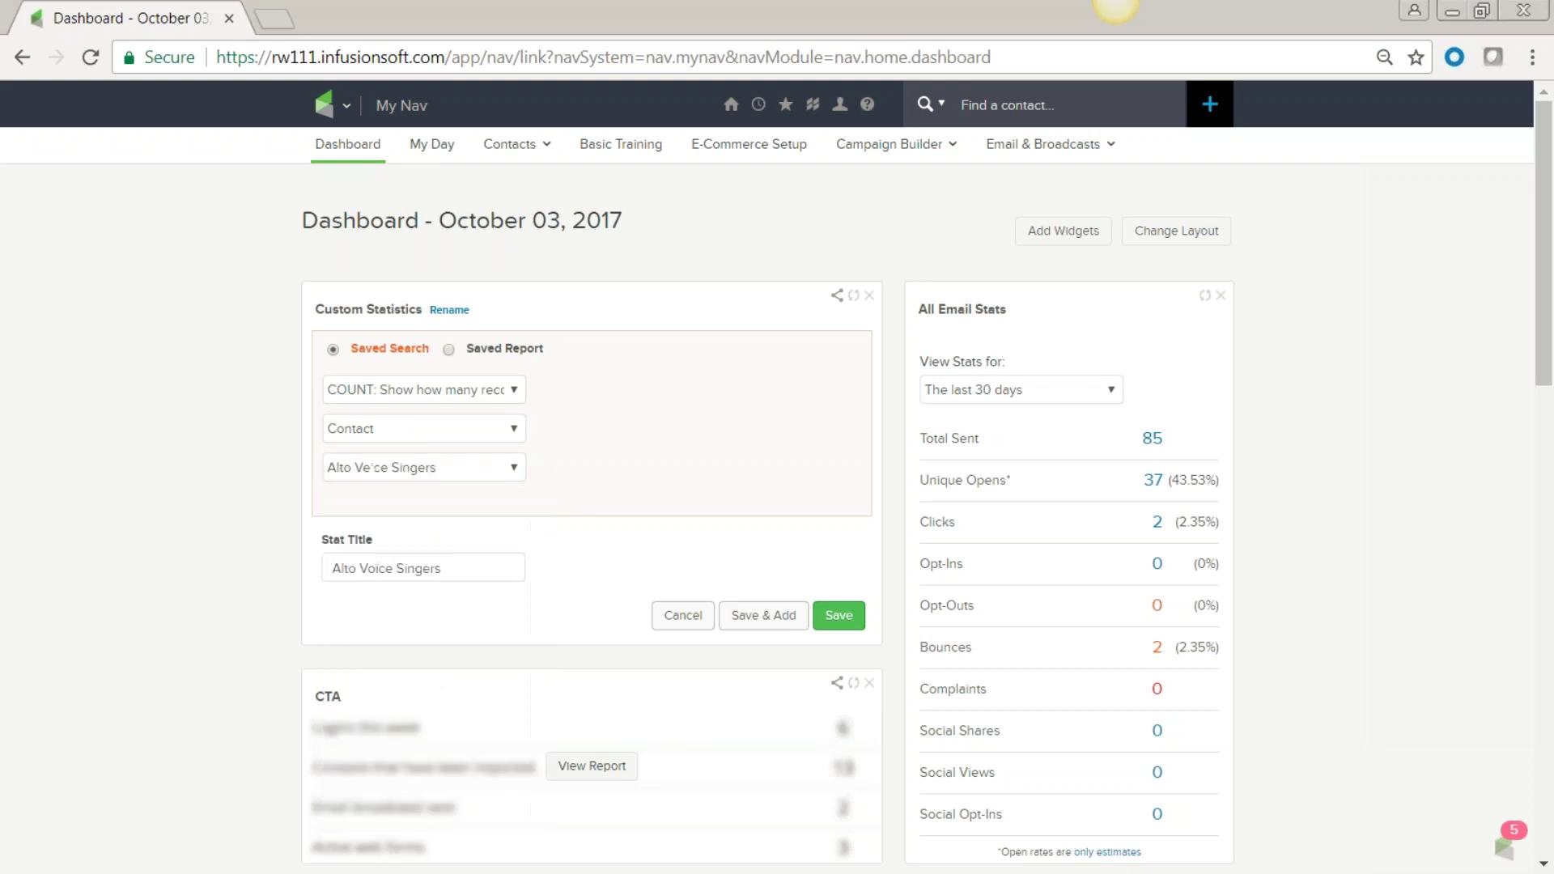
click(847, 620)
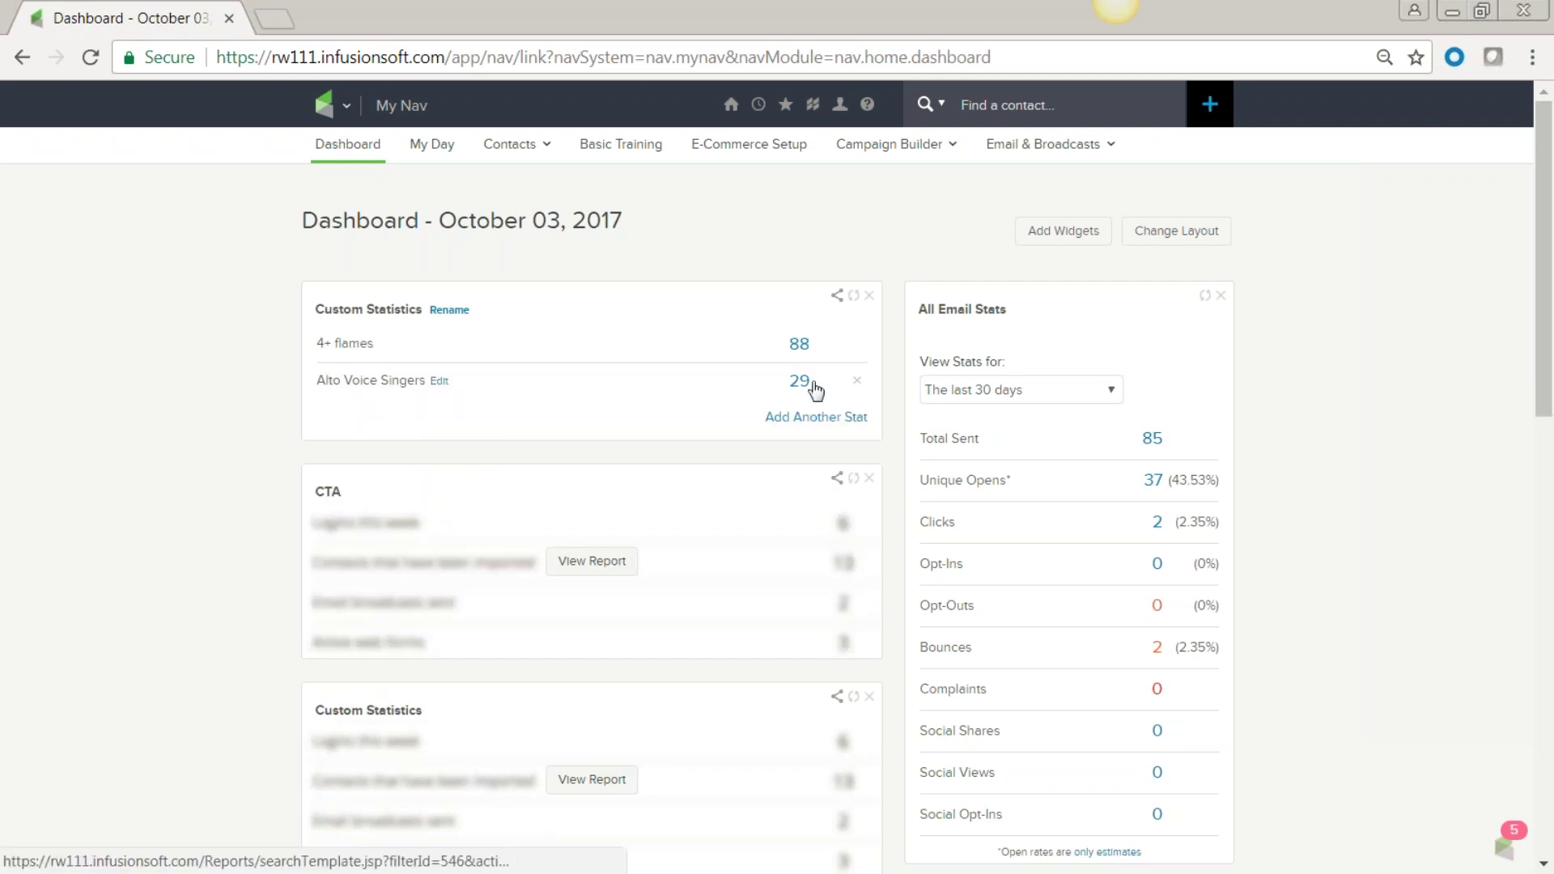
click(800, 382)
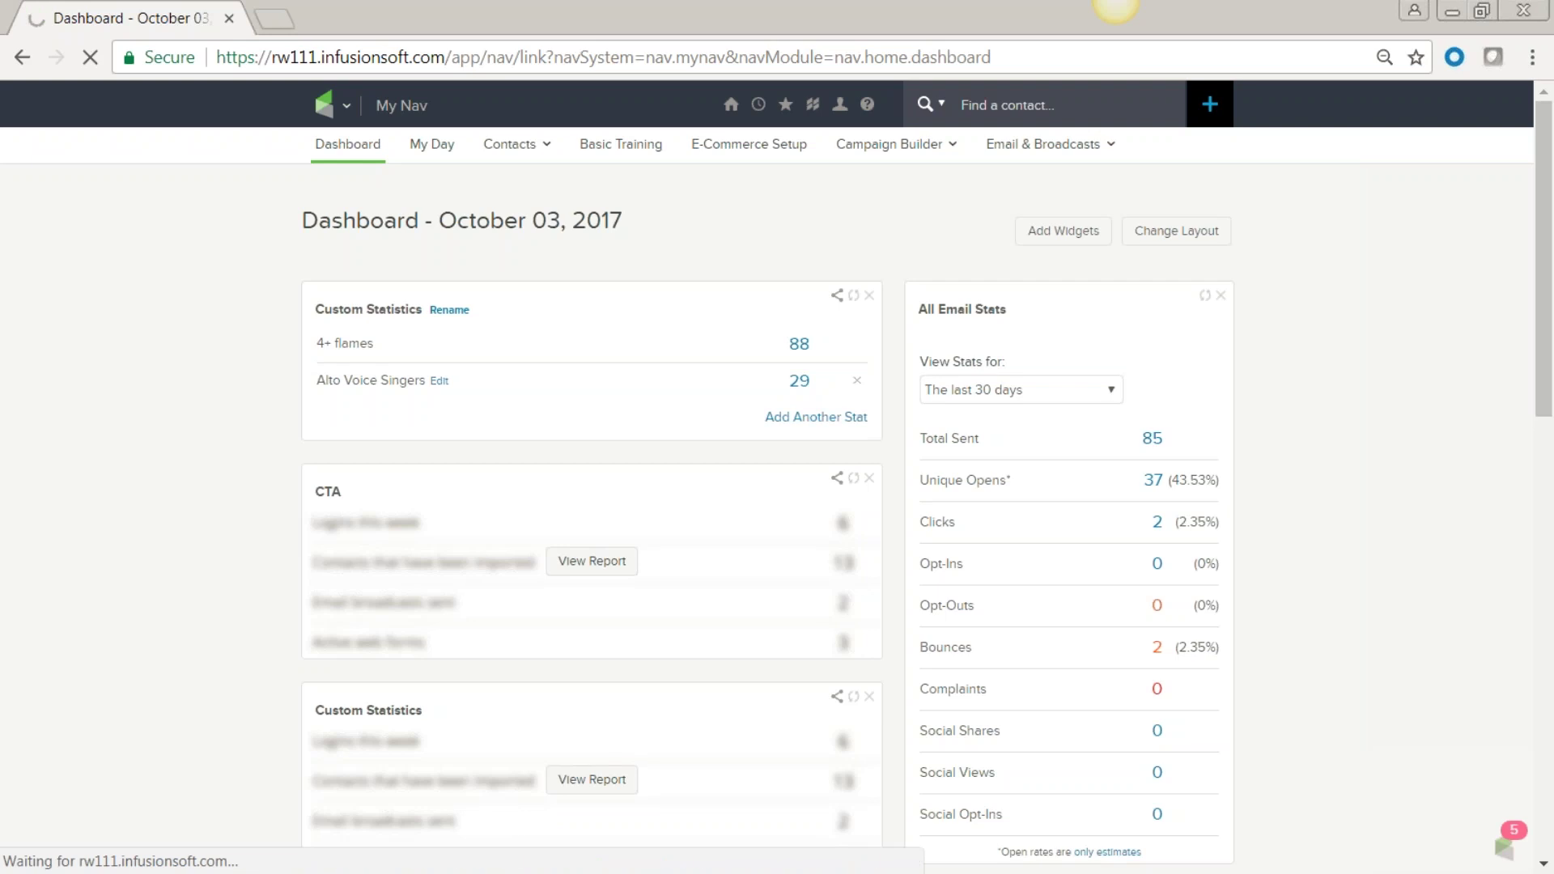
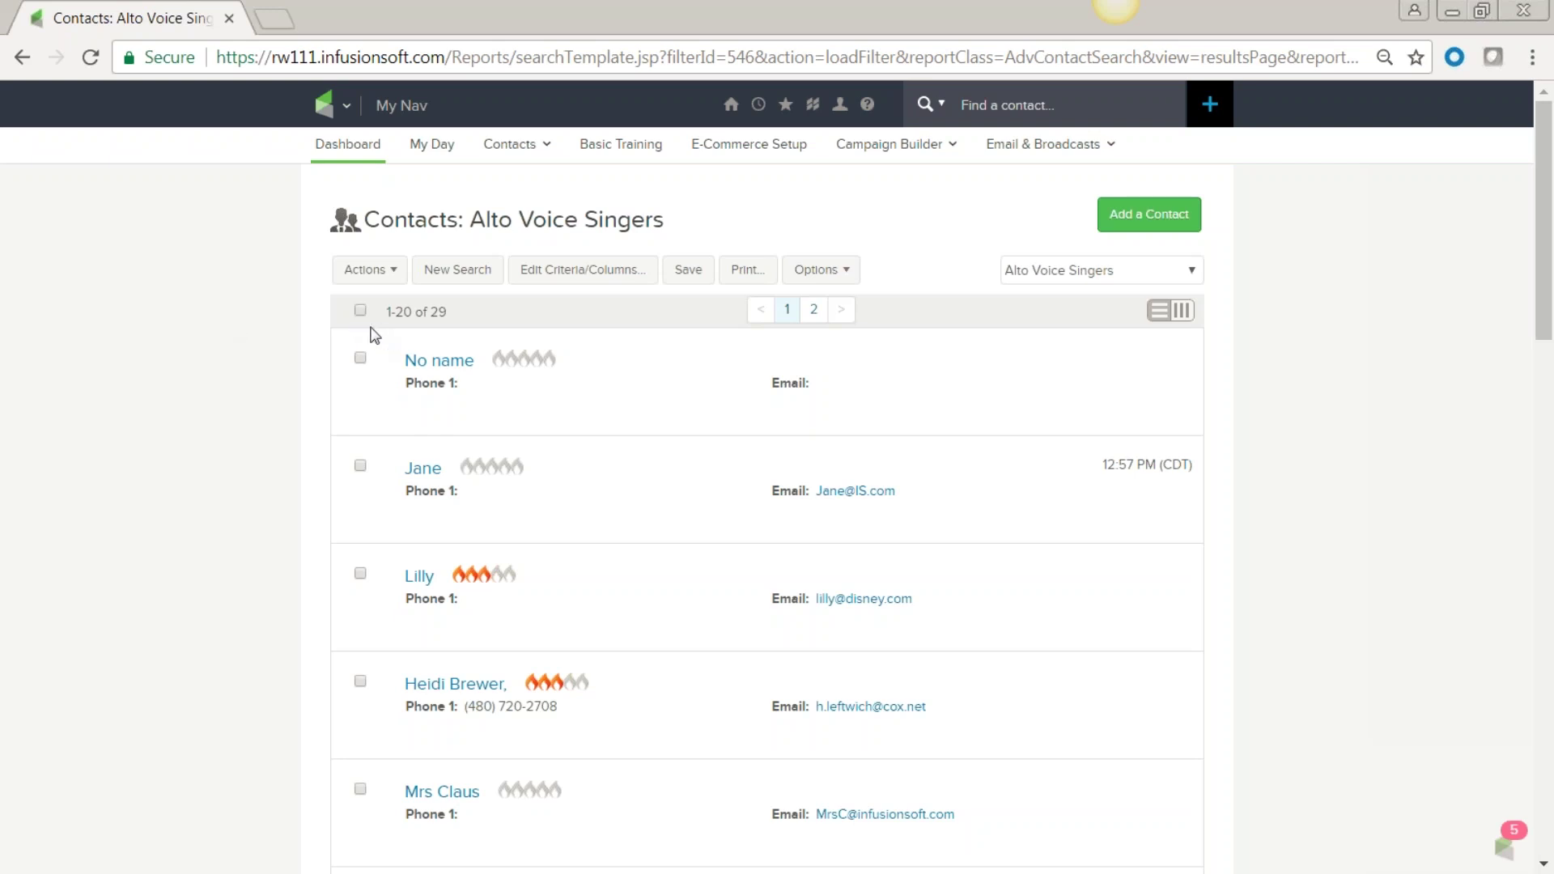
Select all 29 Alto Voice Singers contacts, browse the bulk Actions list, then go to the Dashboard.
click(359, 312)
click(394, 272)
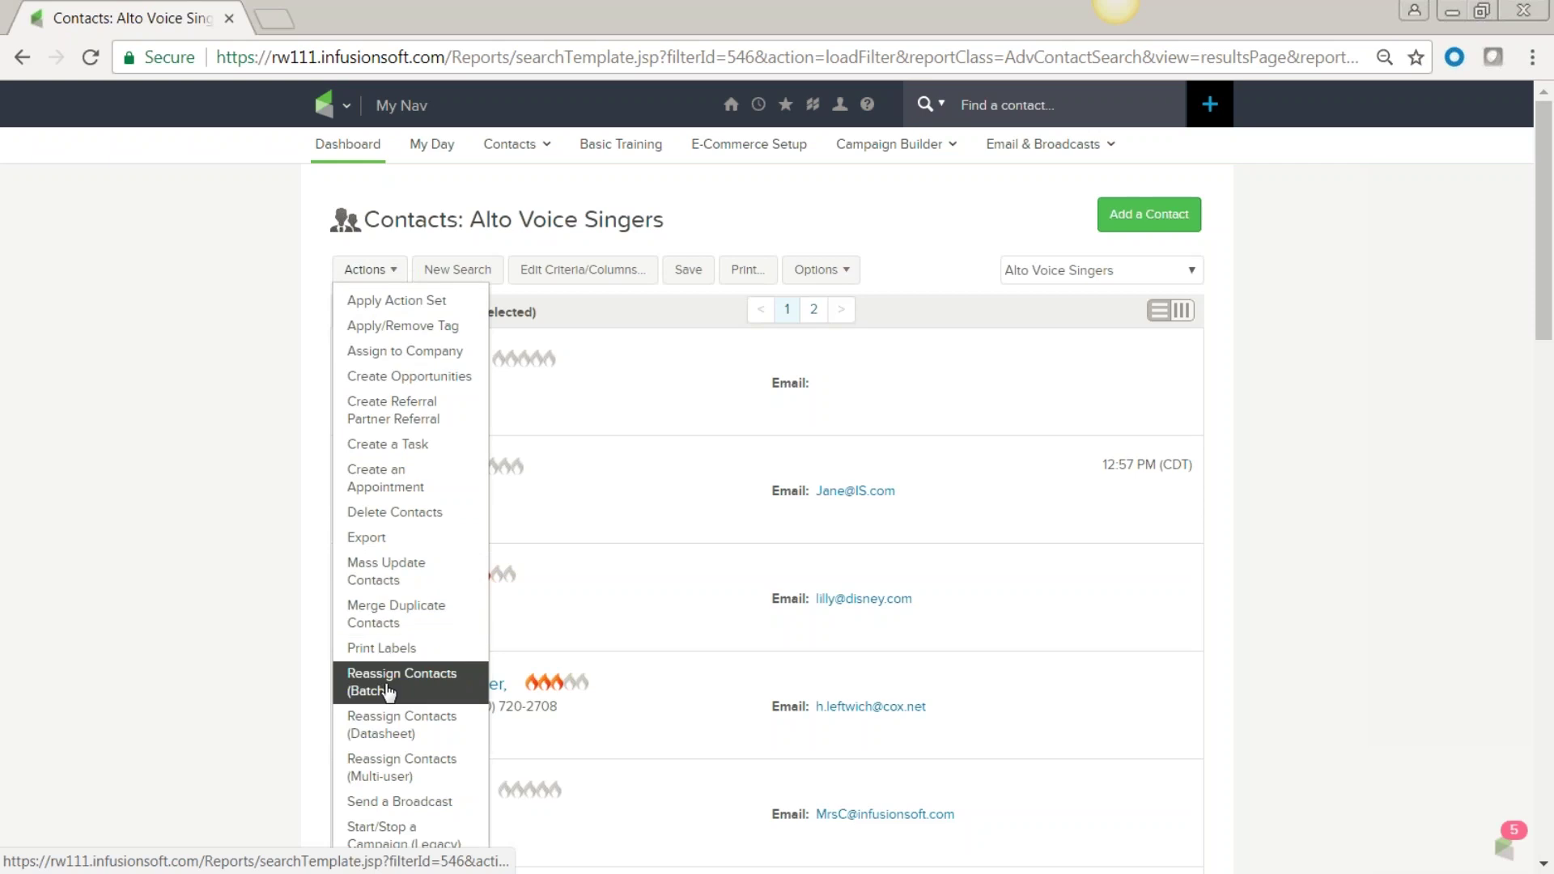
scroll(389, 692, down, 2)
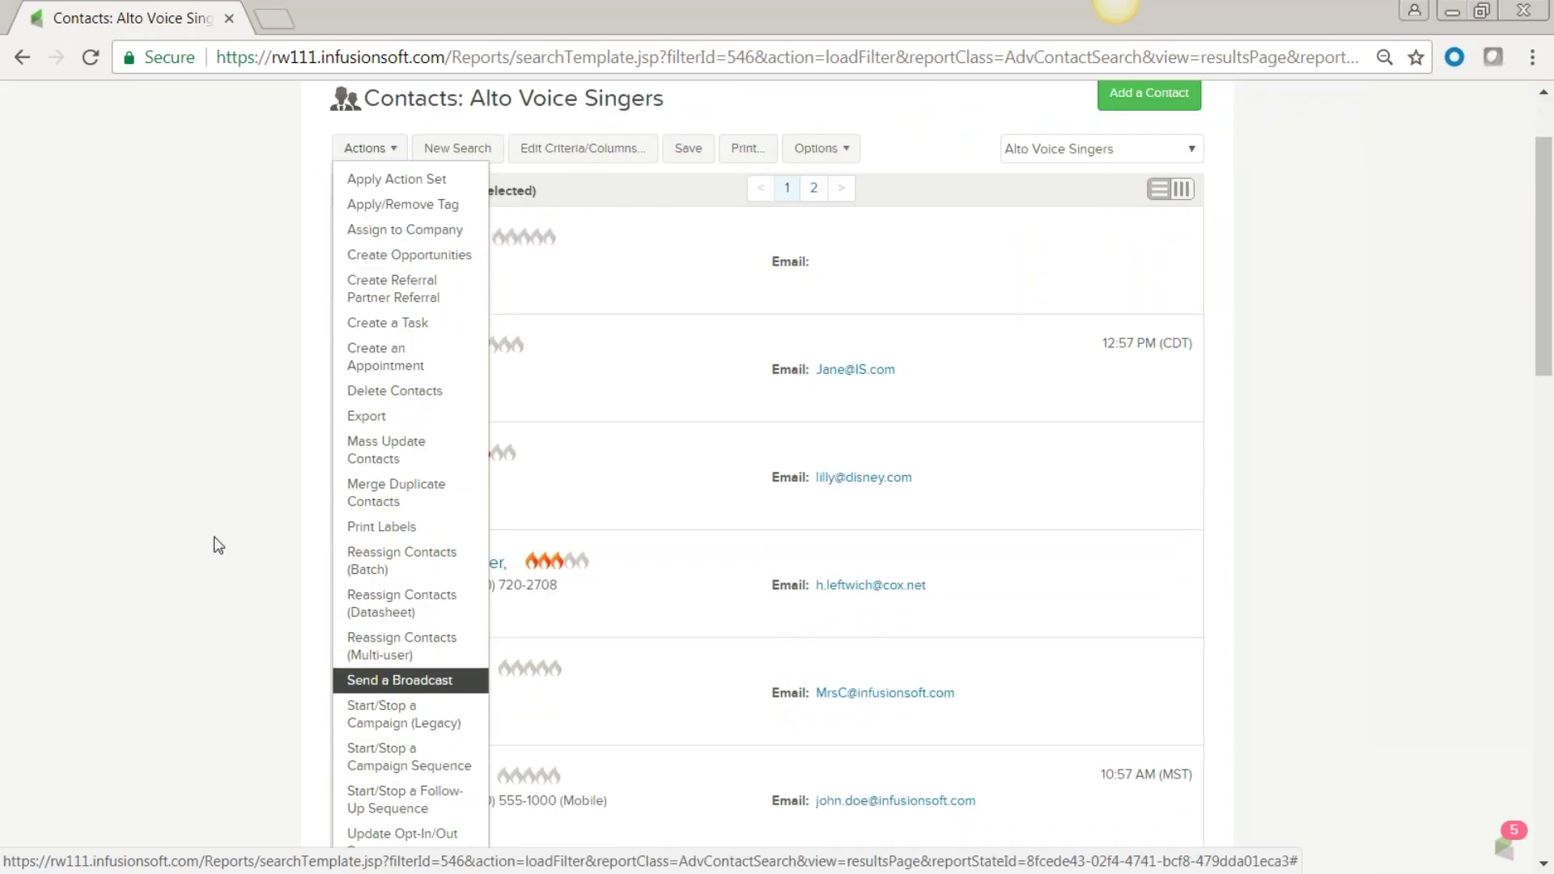
click(278, 191)
scroll(274, 319, up, 3)
click(350, 106)
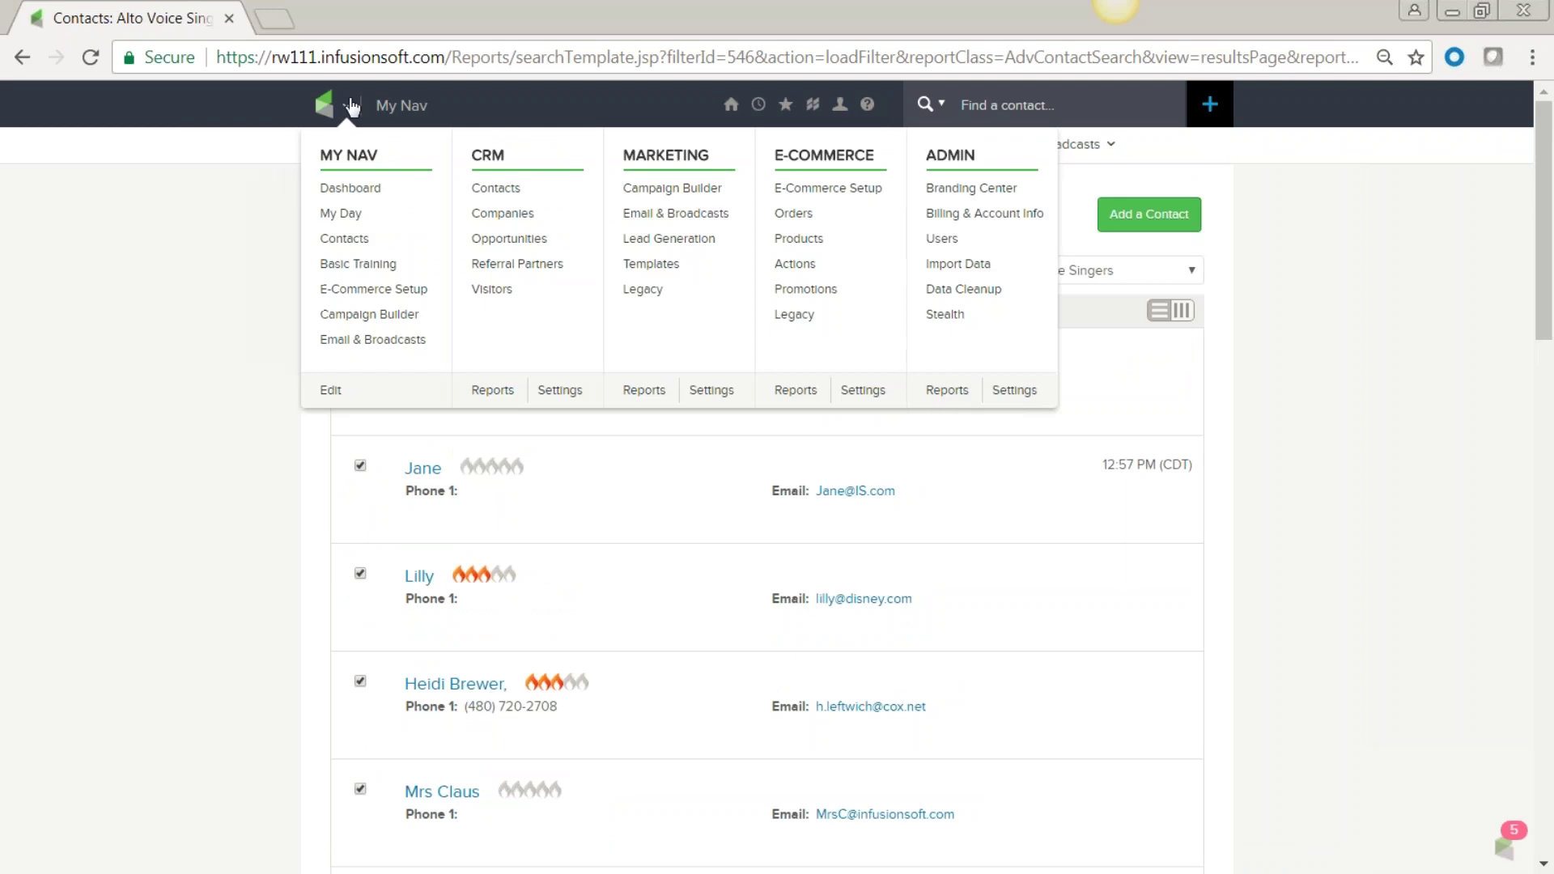
click(351, 194)
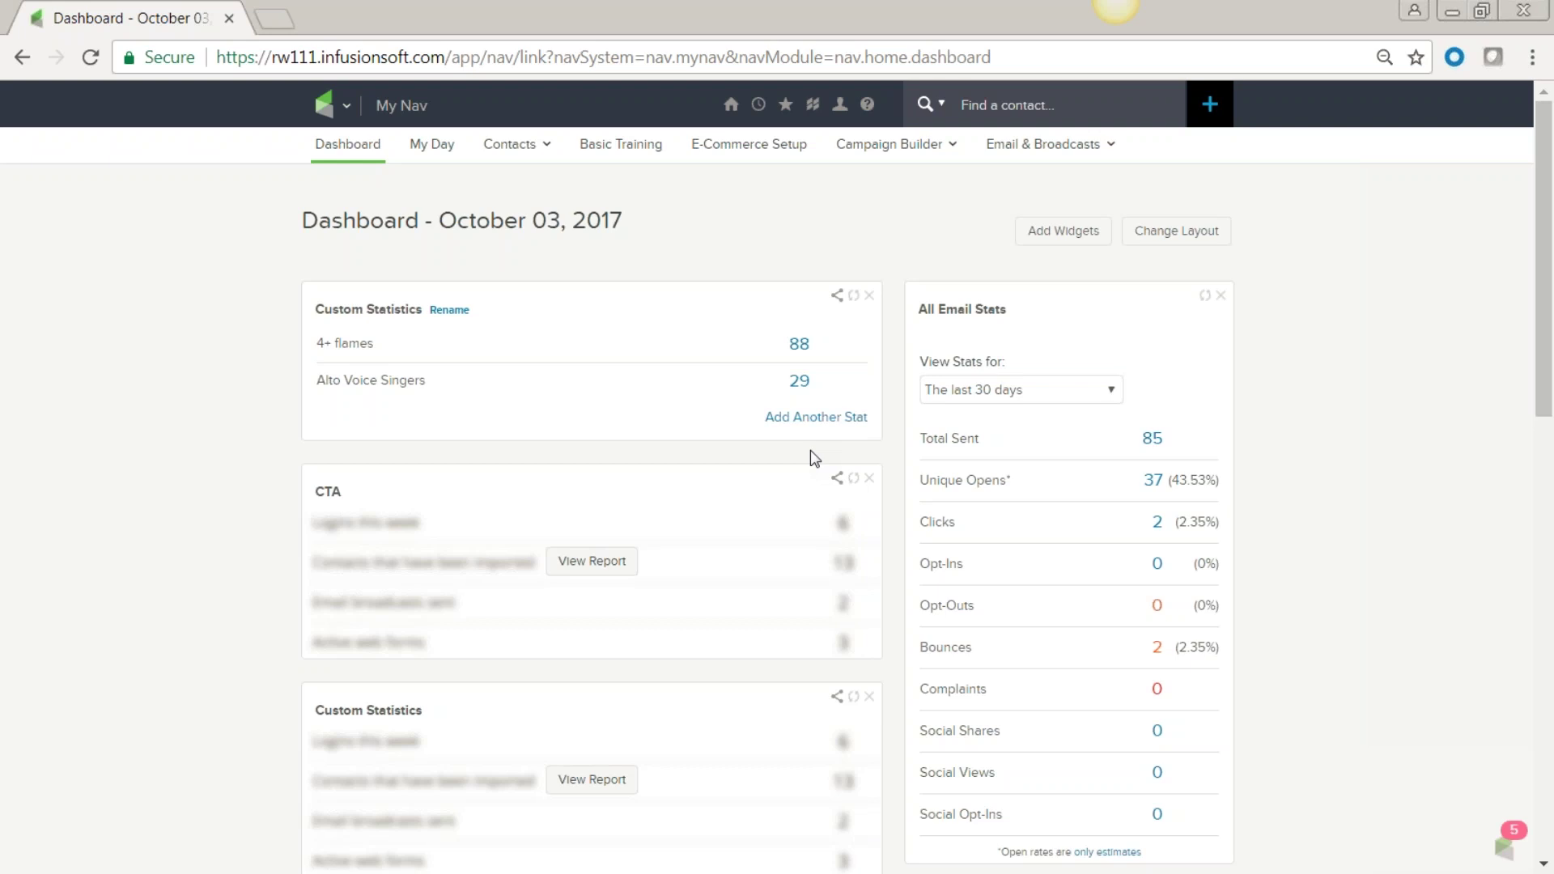
Show the Recent list of recently viewed records from the top bar.
click(758, 104)
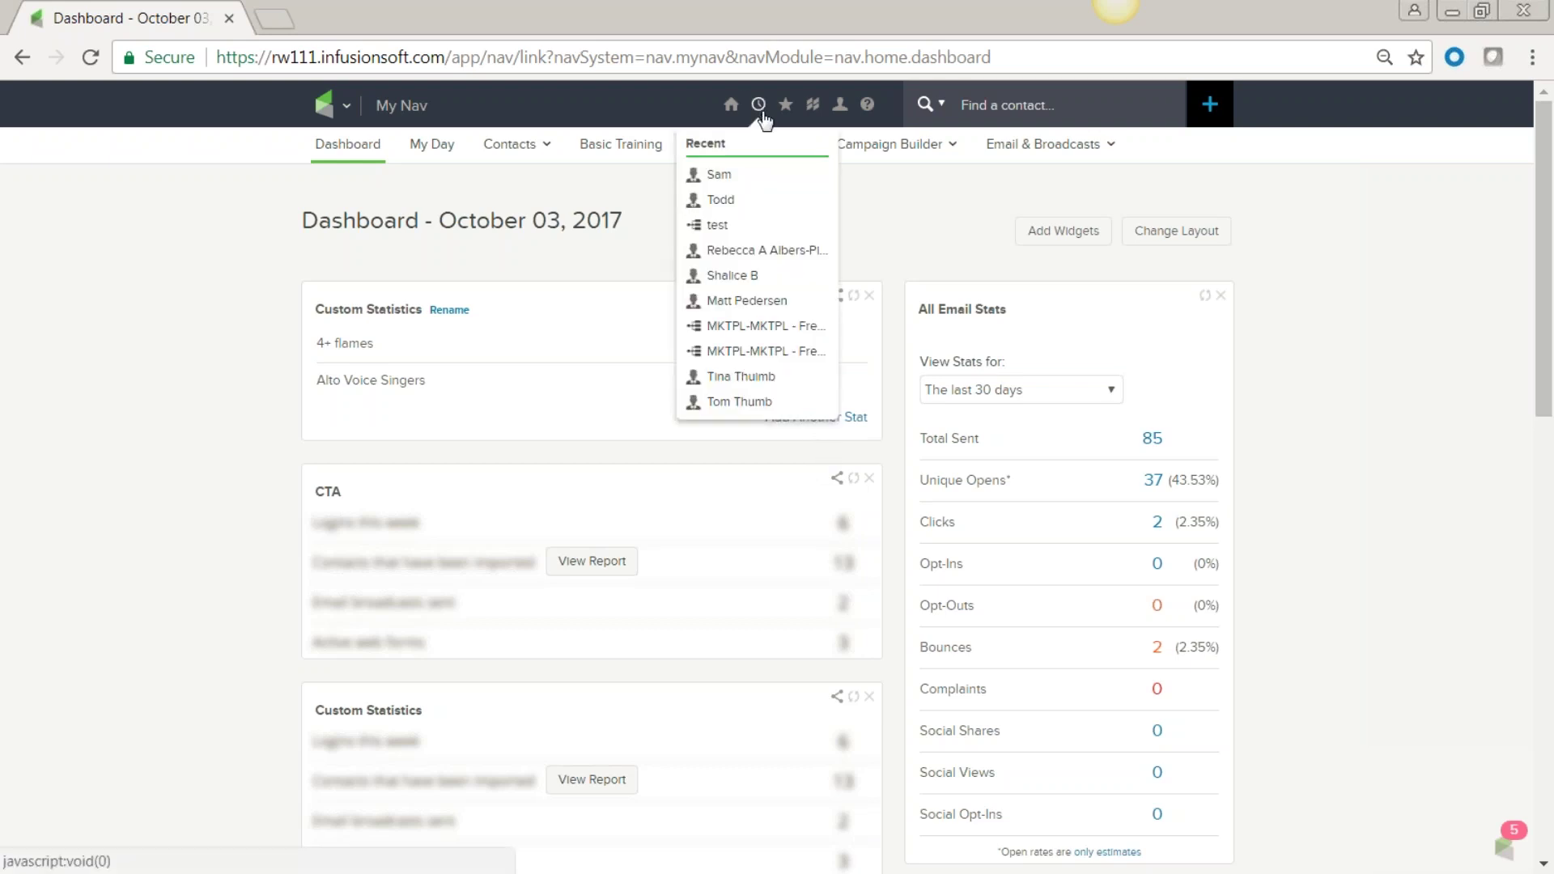
Open the most recently viewed contact and check its Person Type options without changing them.
click(720, 174)
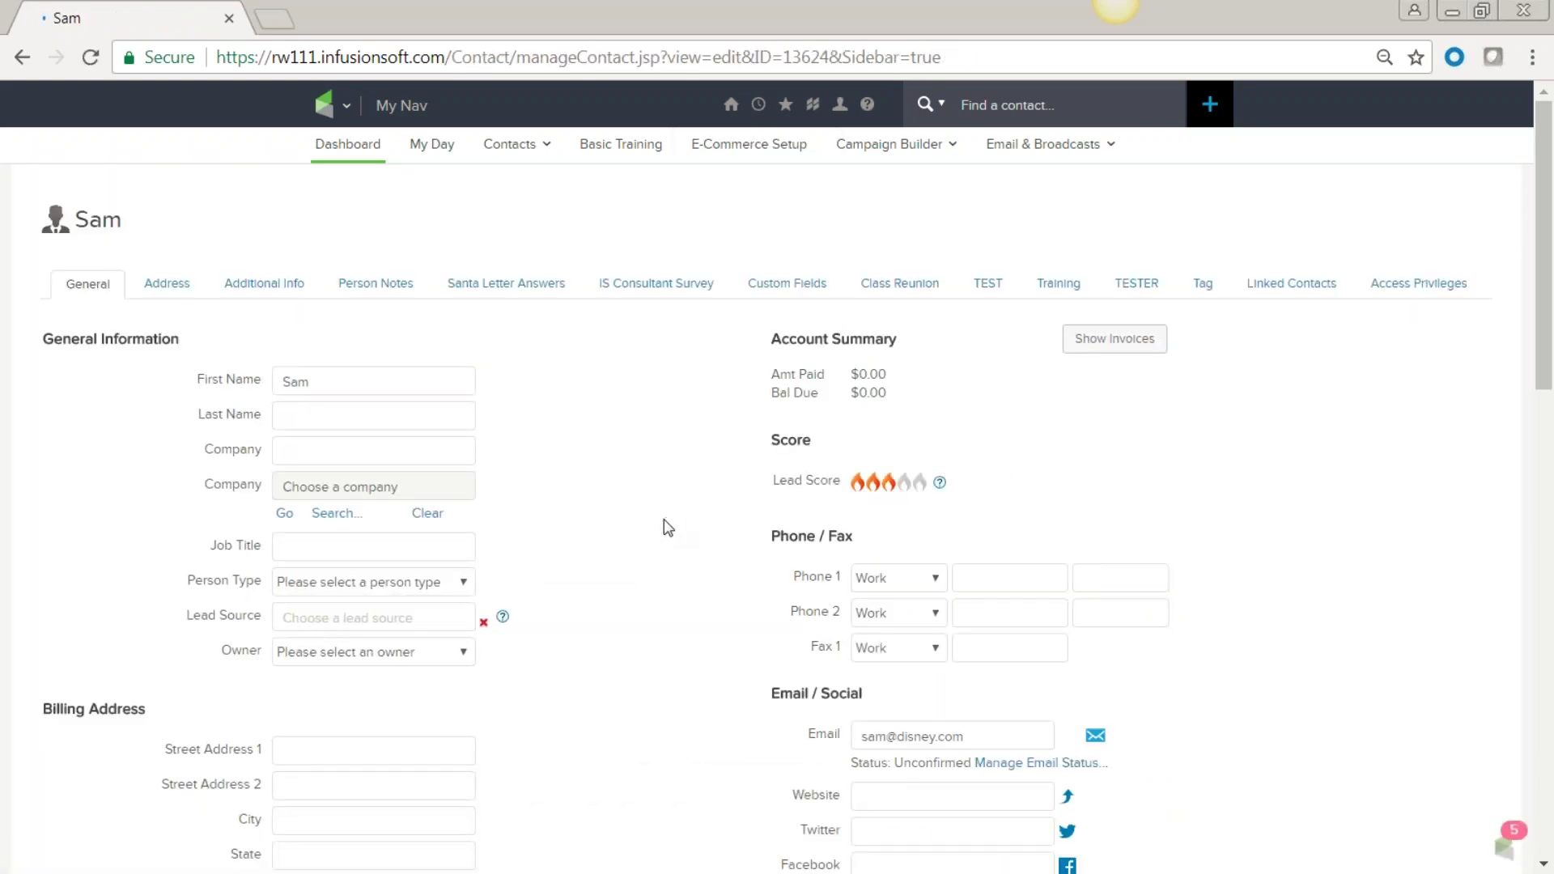
scroll(658, 528, down, 1)
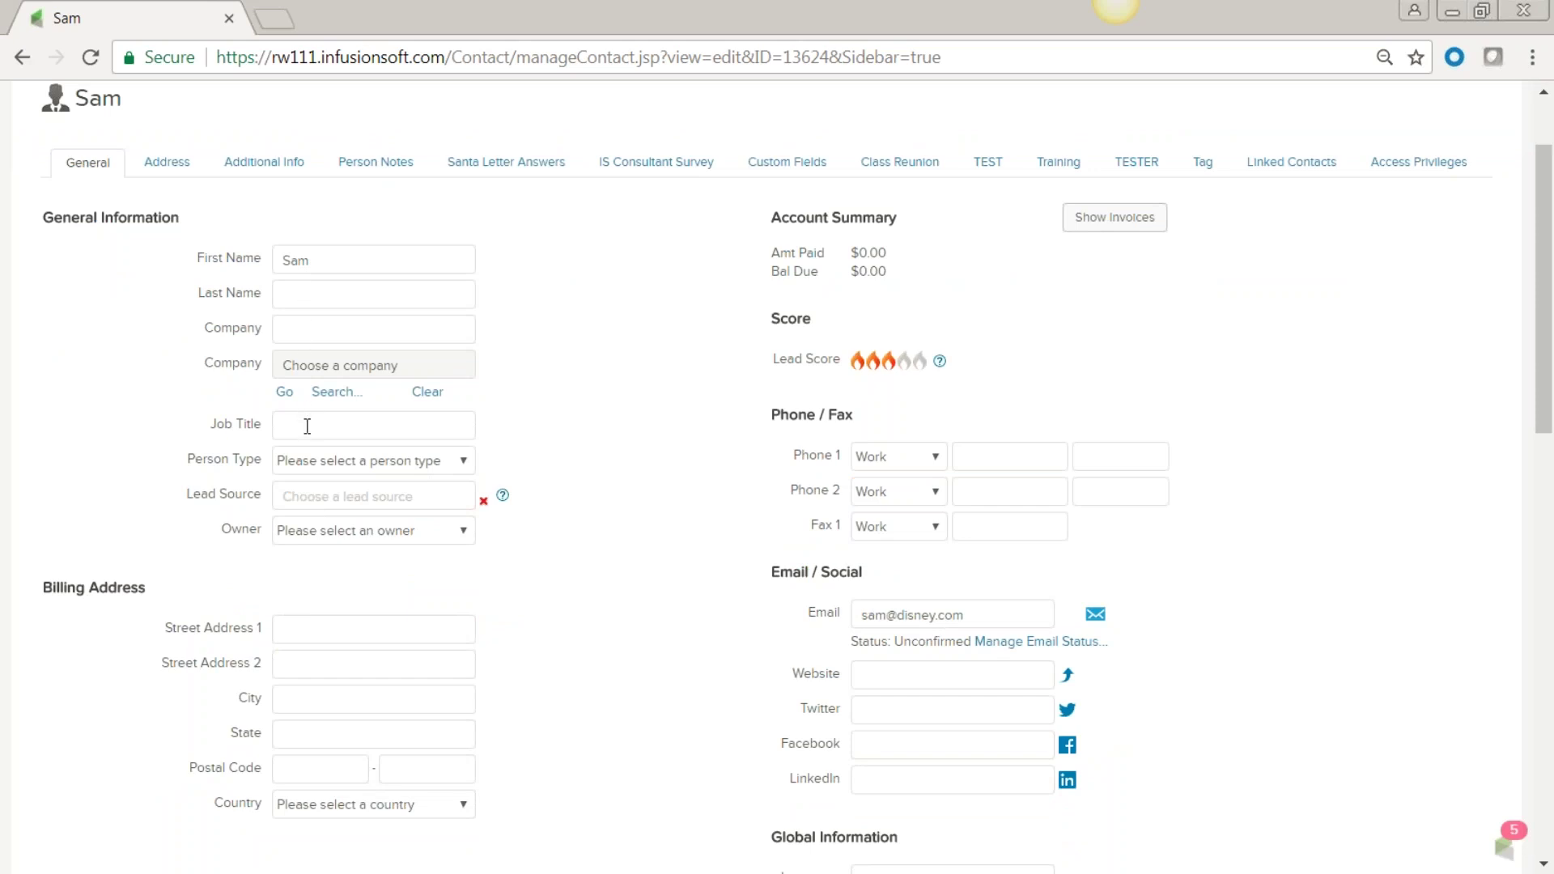
click(465, 461)
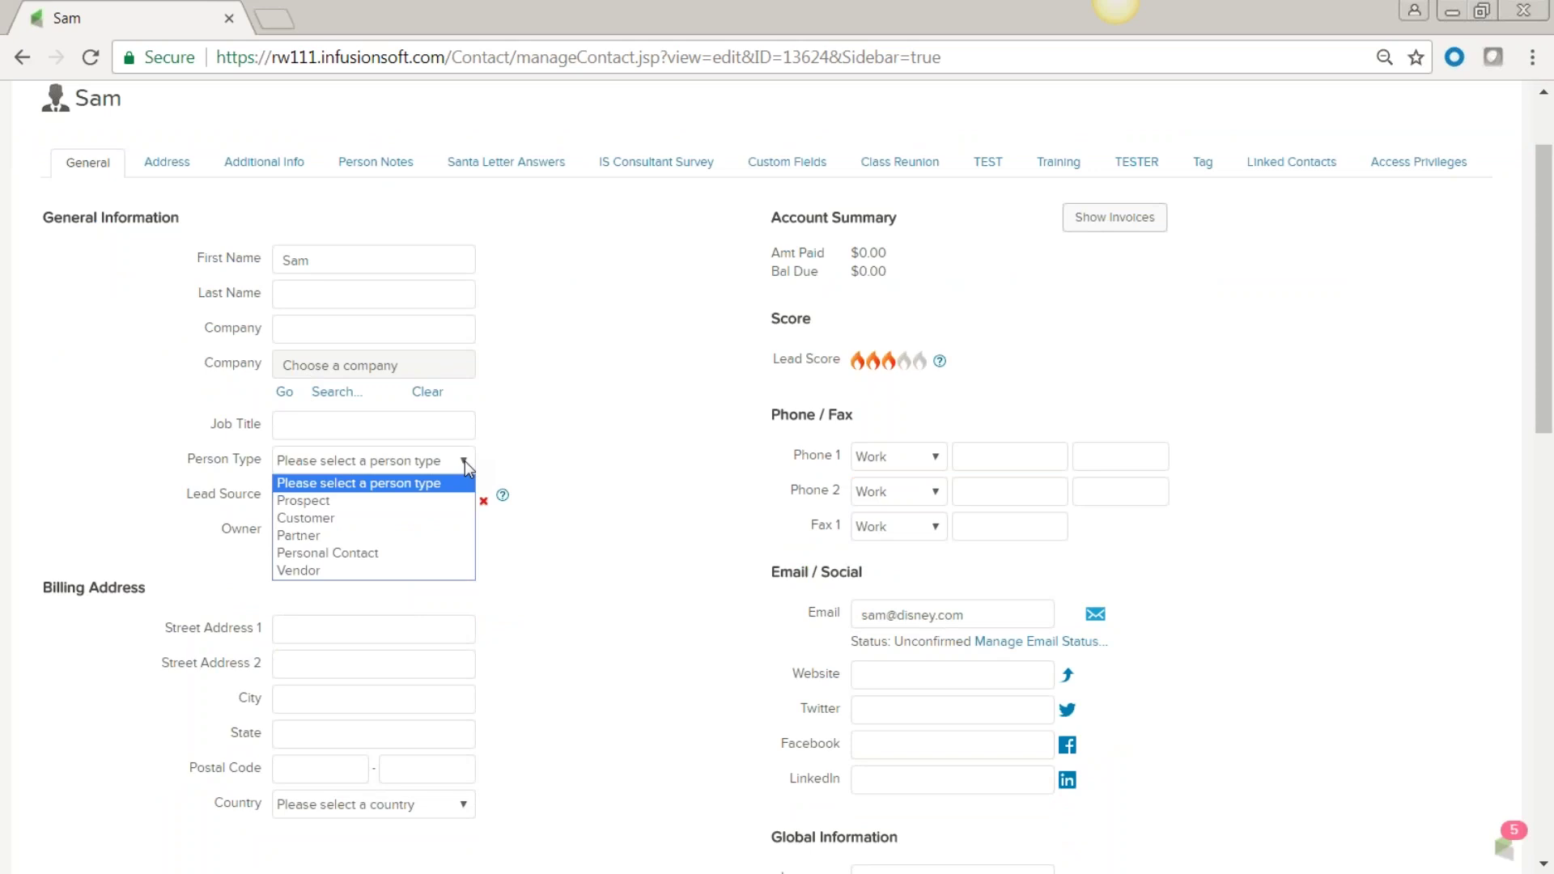
click(540, 411)
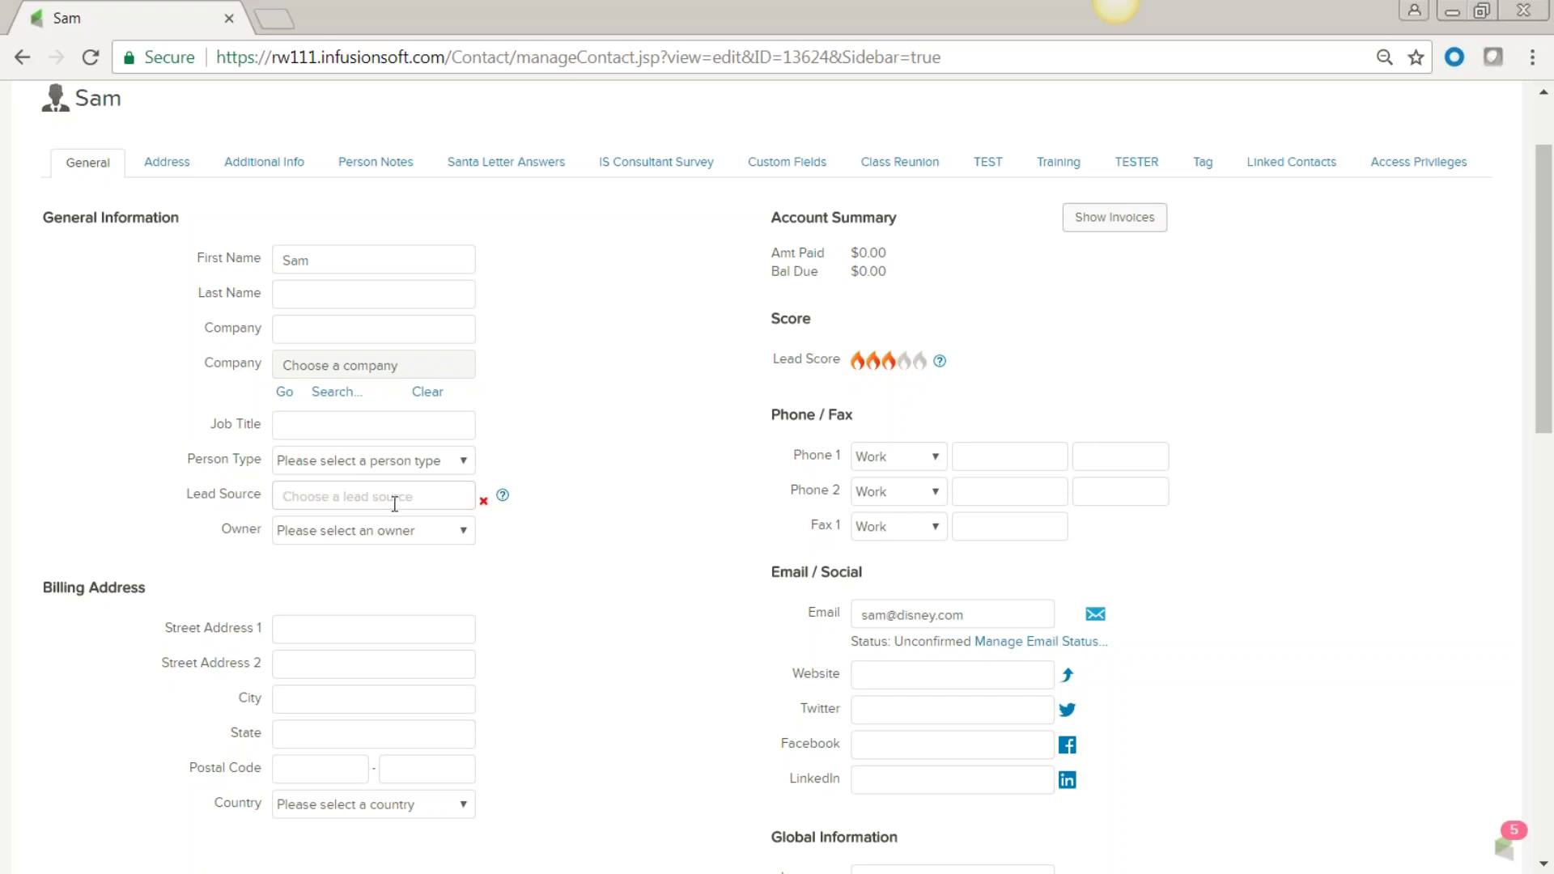
Assign the account user as the contact's owner.
click(464, 531)
click(469, 574)
scroll(571, 580, down, 3)
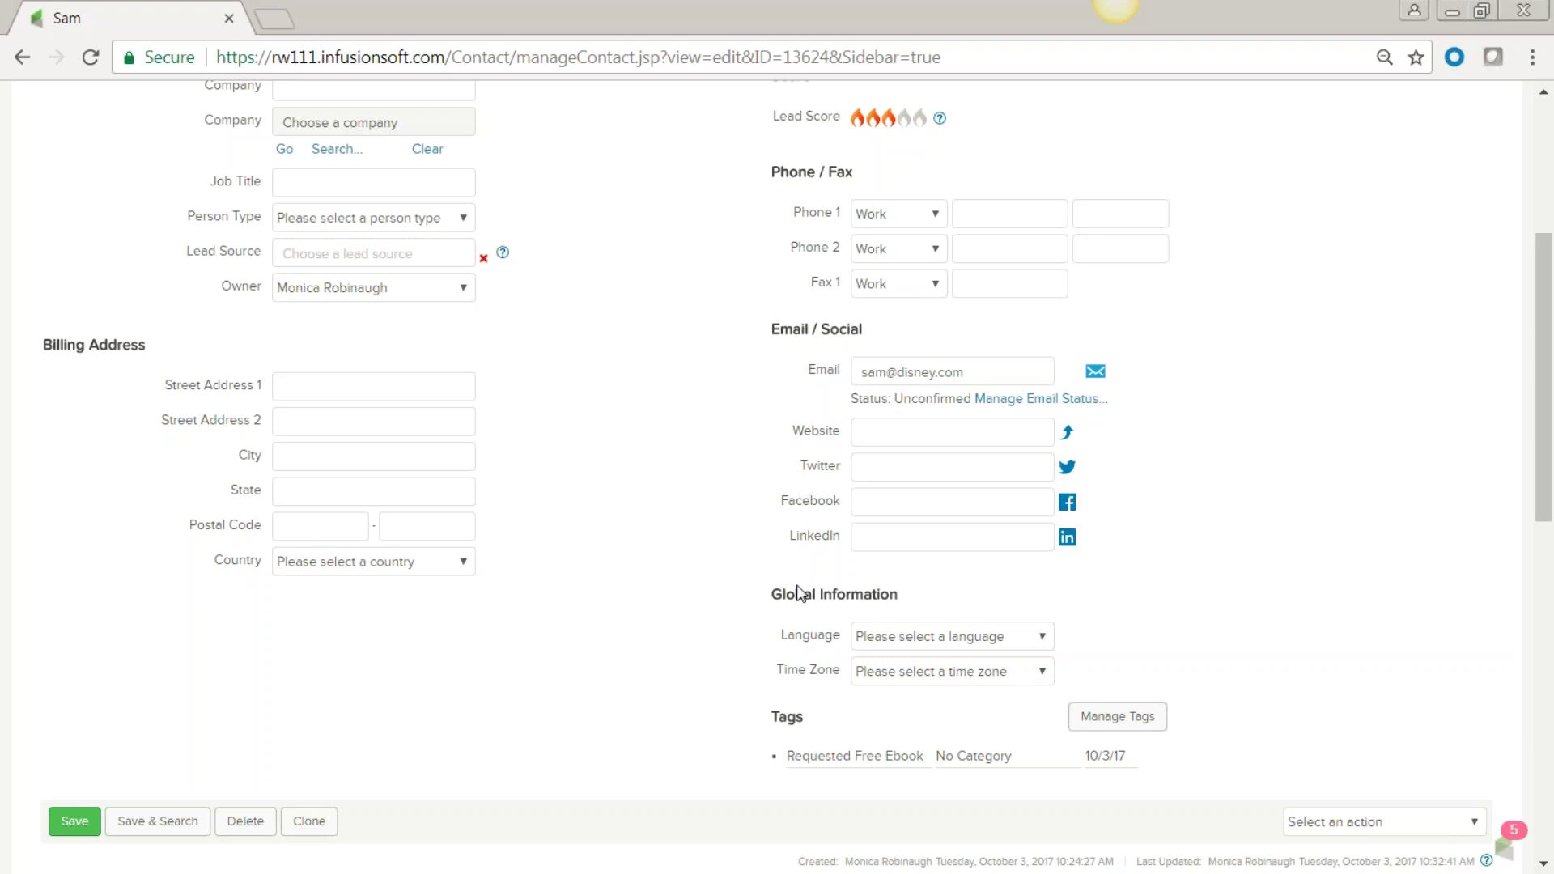
scroll(460, 566, up, 5)
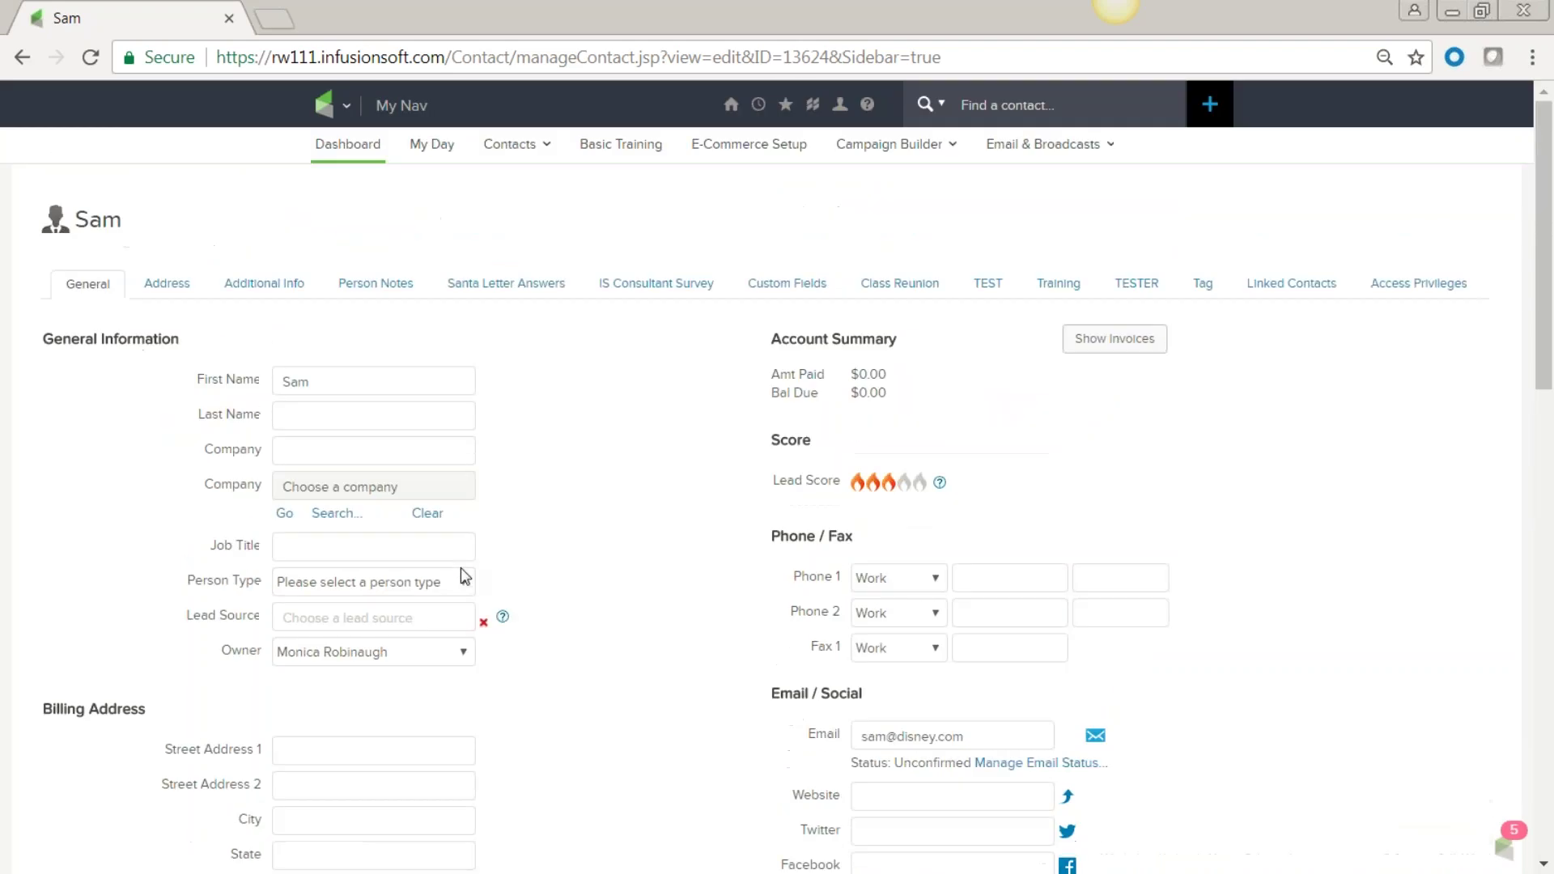
click(163, 288)
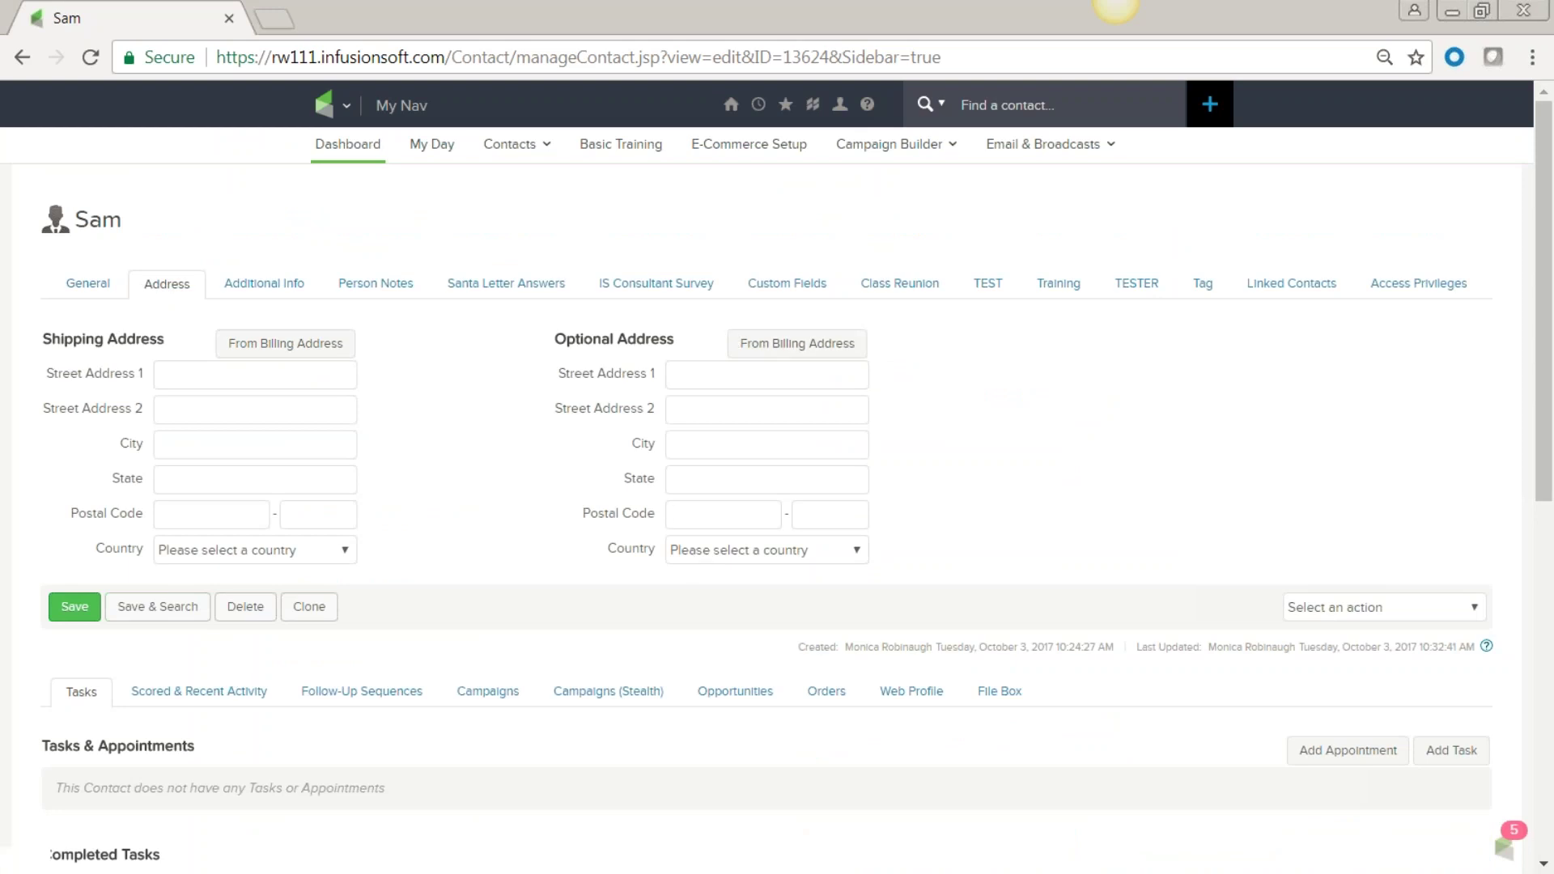
click(268, 287)
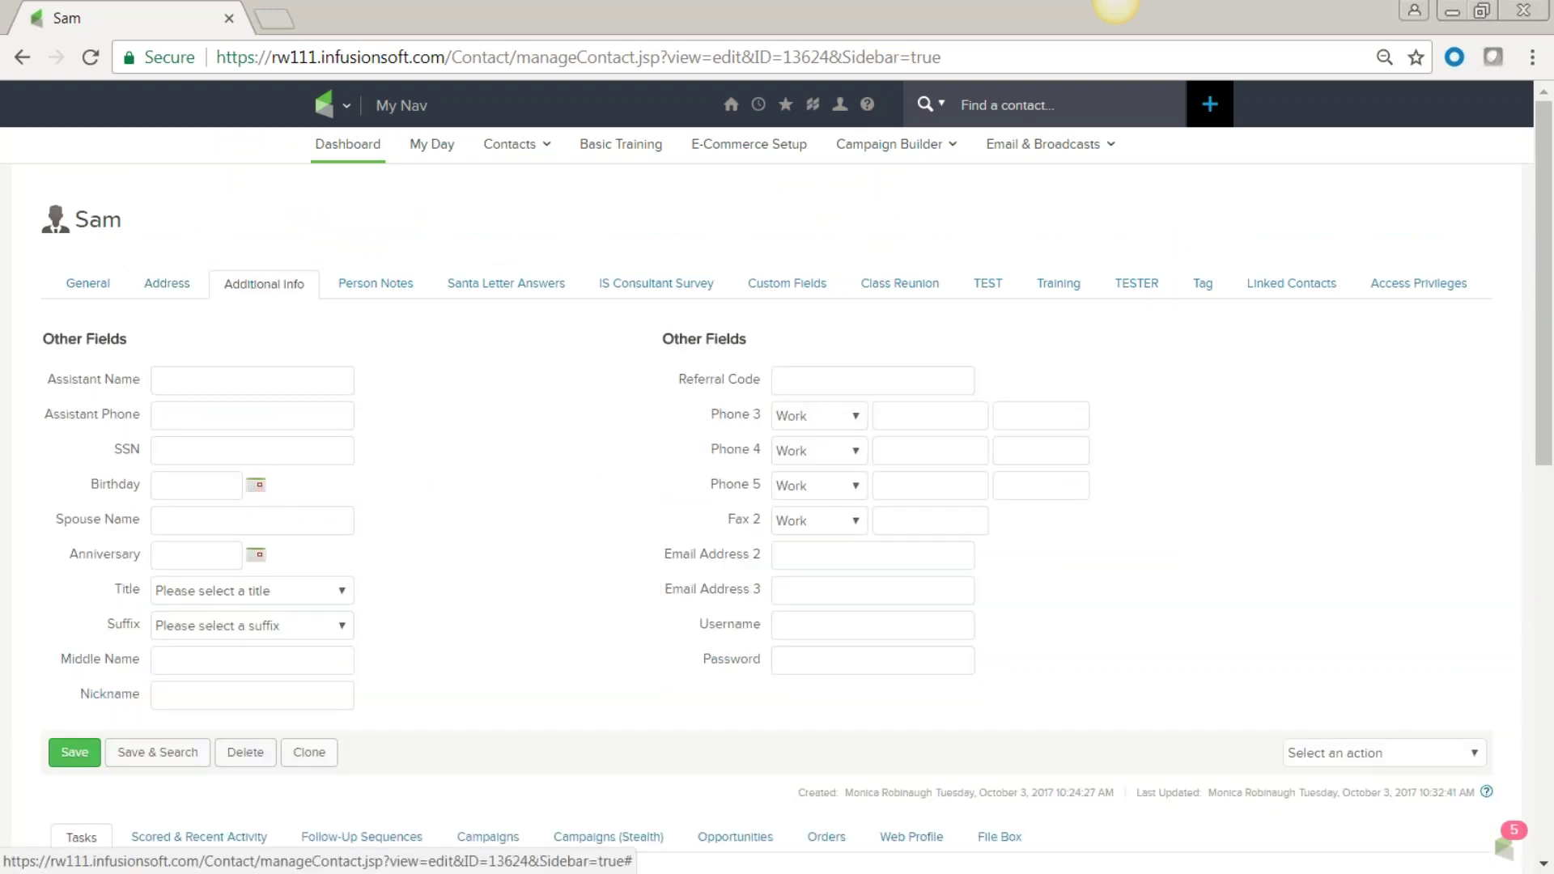
click(165, 486)
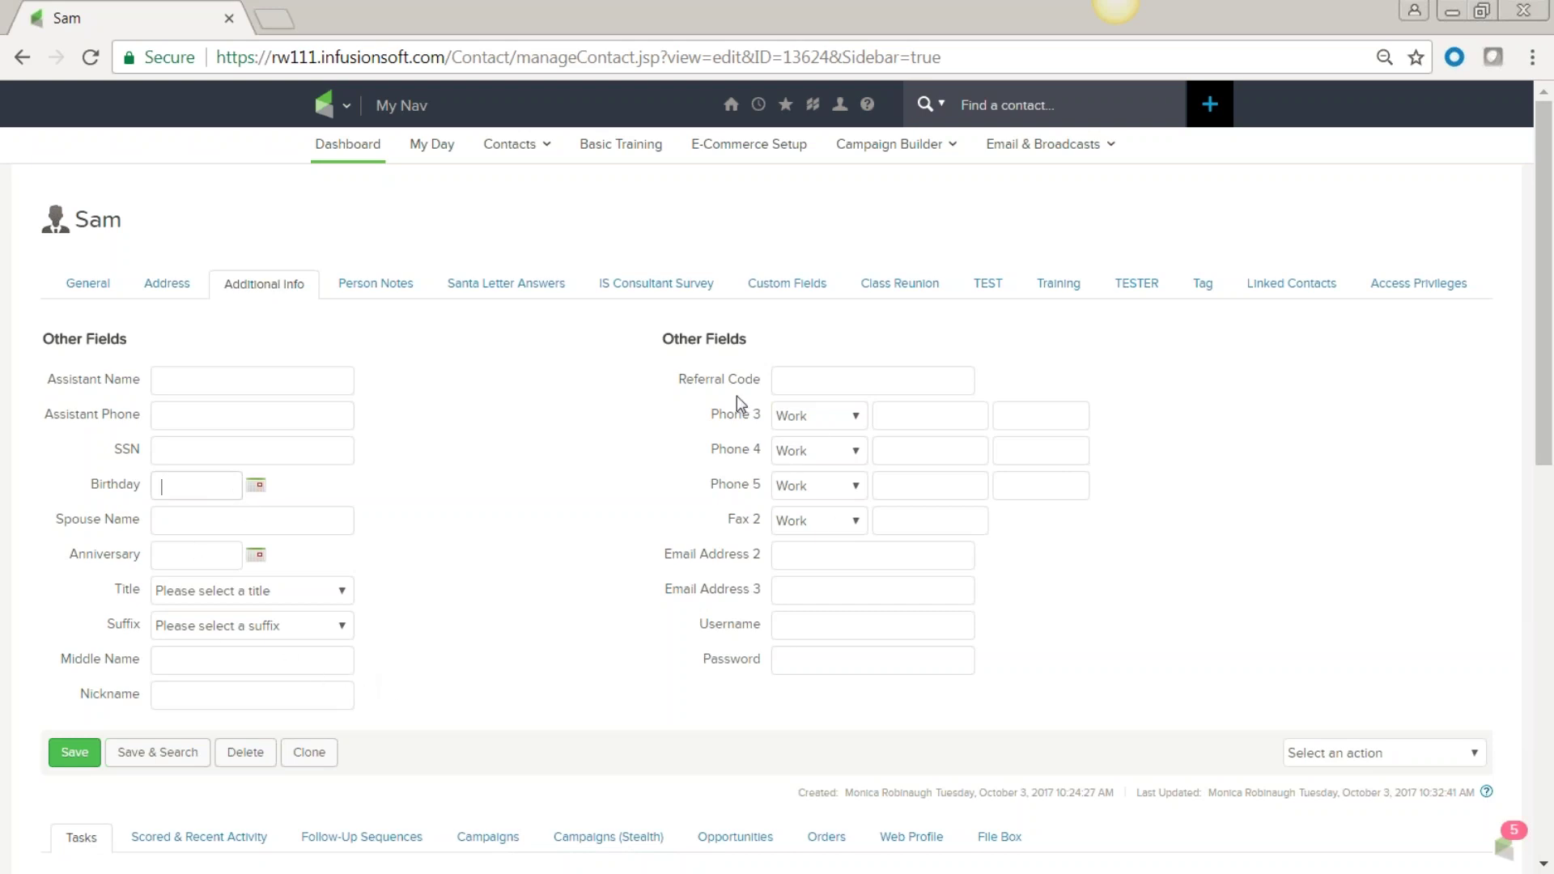
click(375, 285)
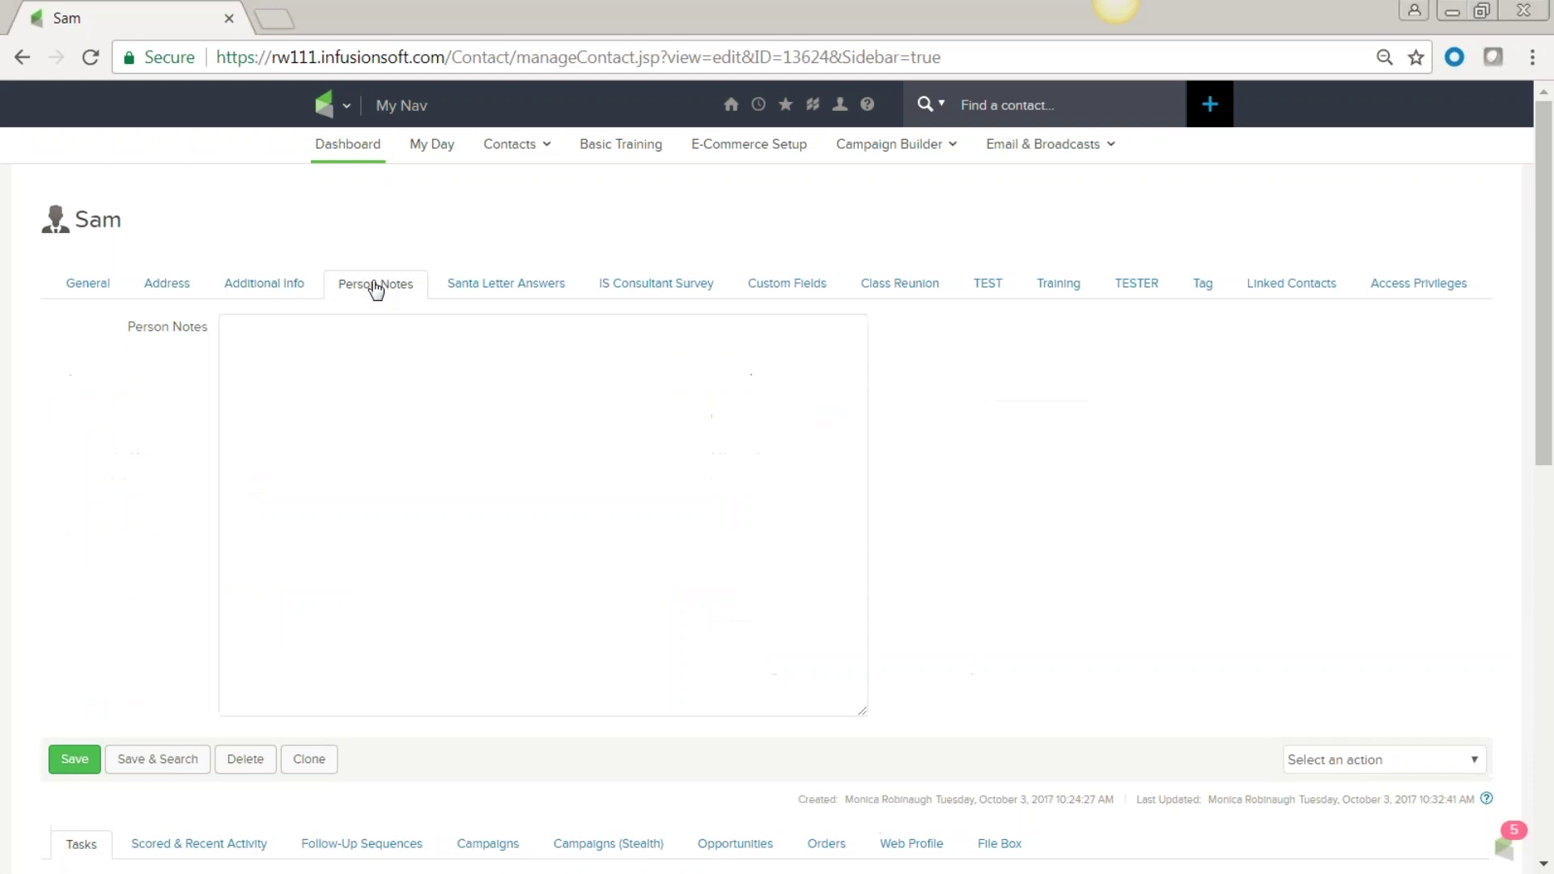
click(253, 340)
click(785, 285)
click(890, 293)
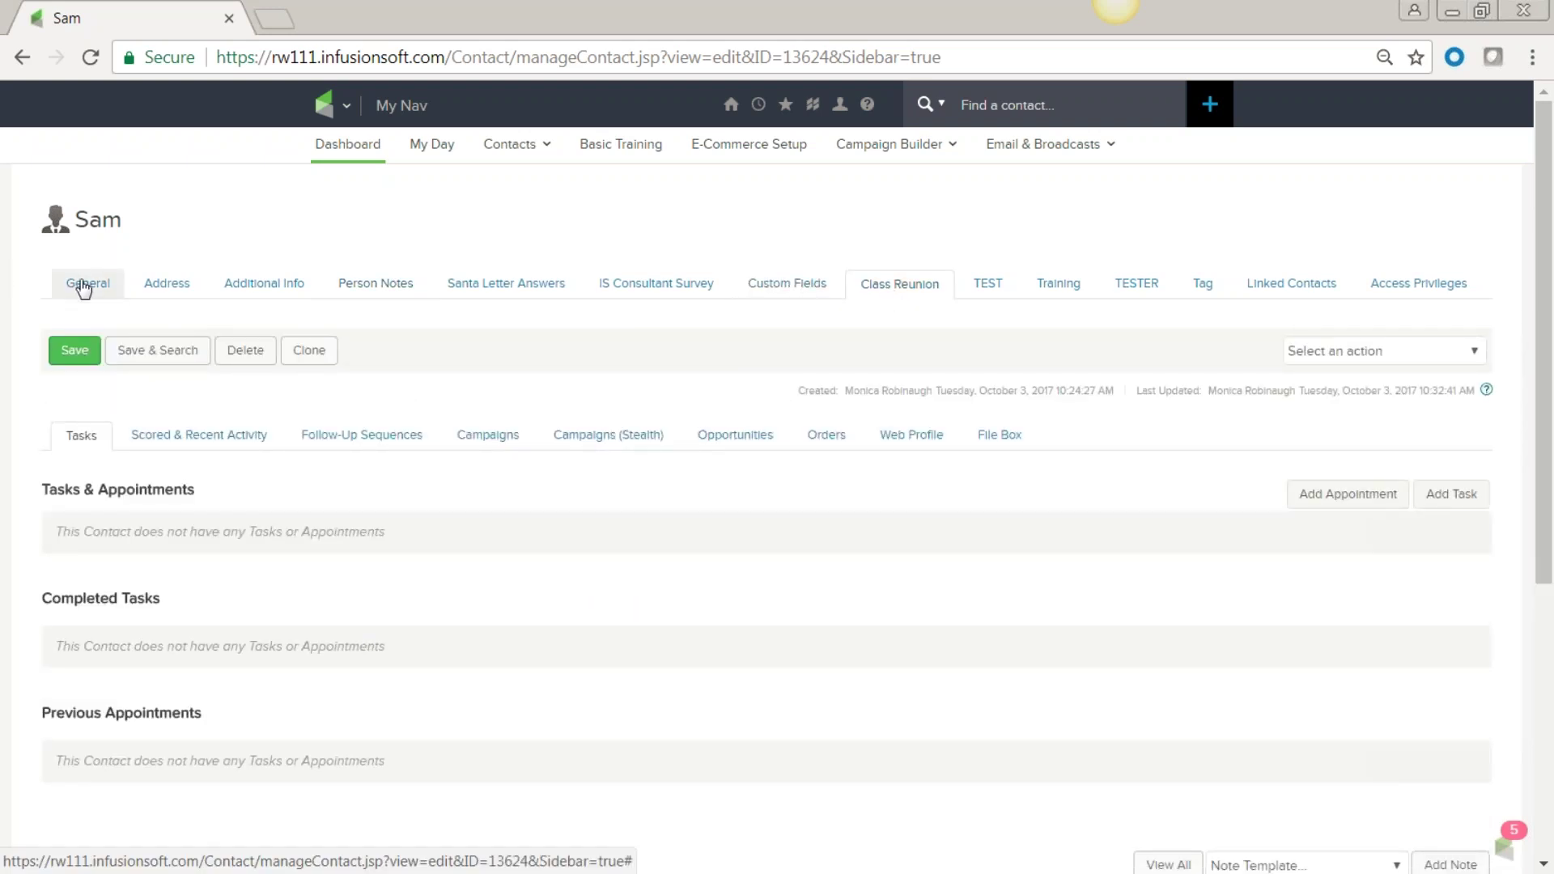
click(658, 293)
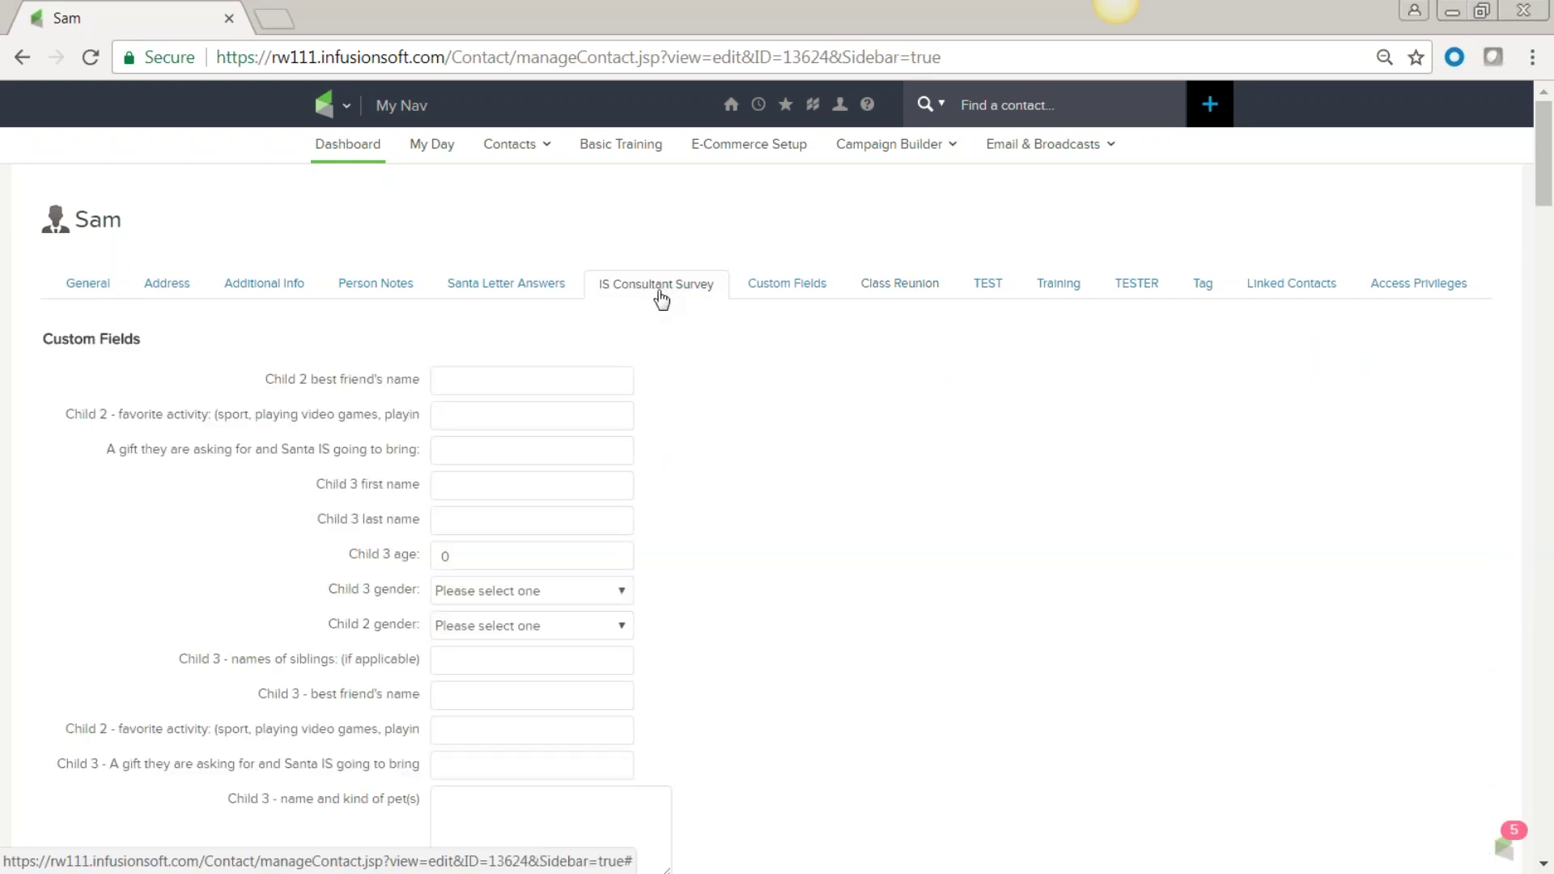
click(512, 292)
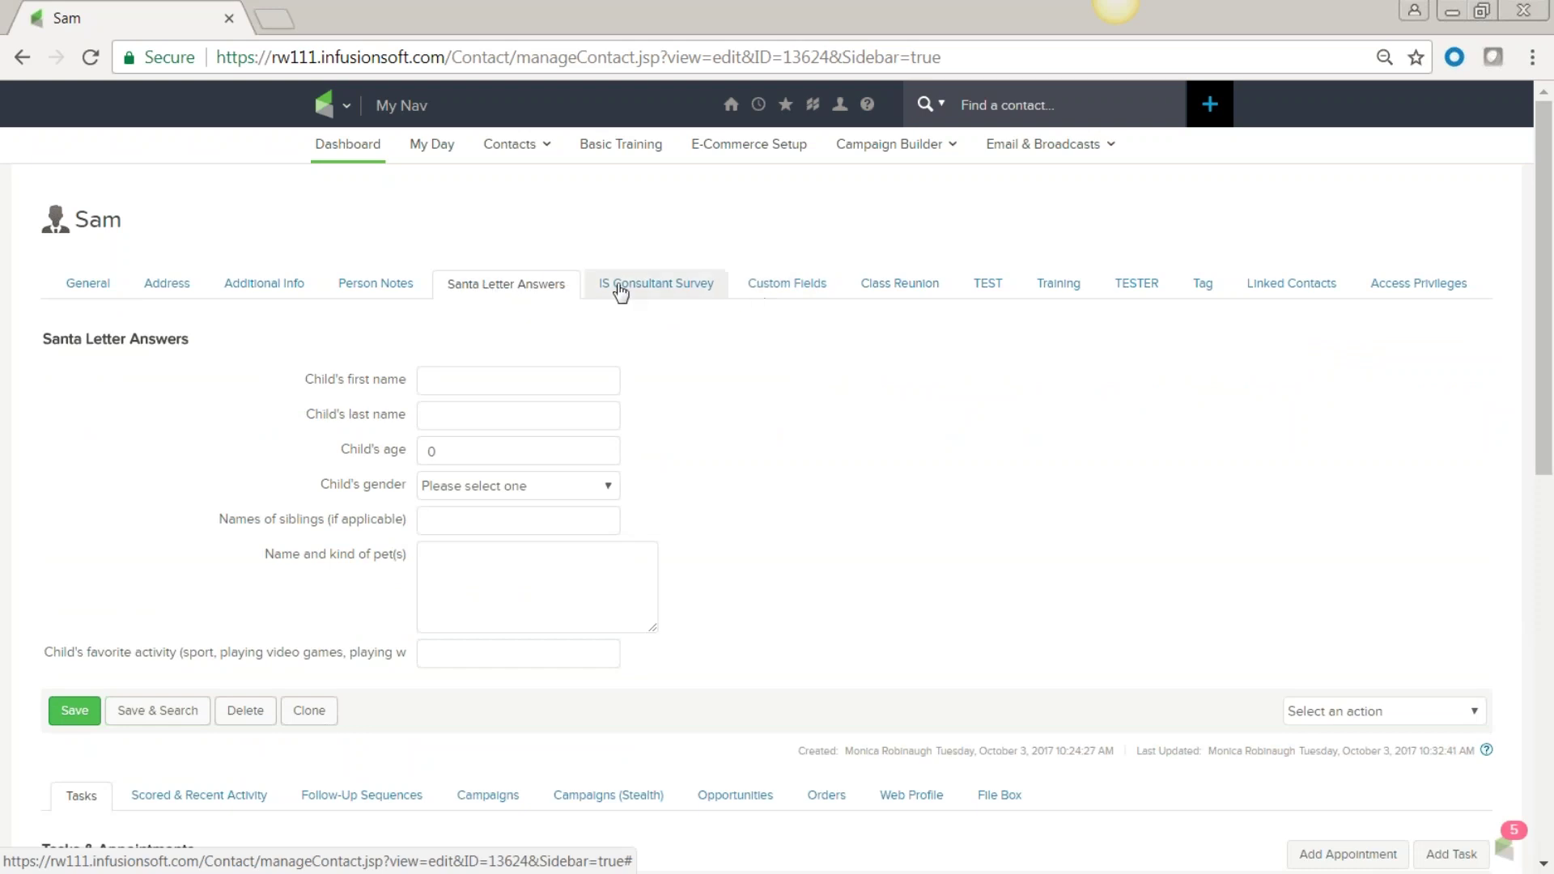
click(680, 288)
click(787, 285)
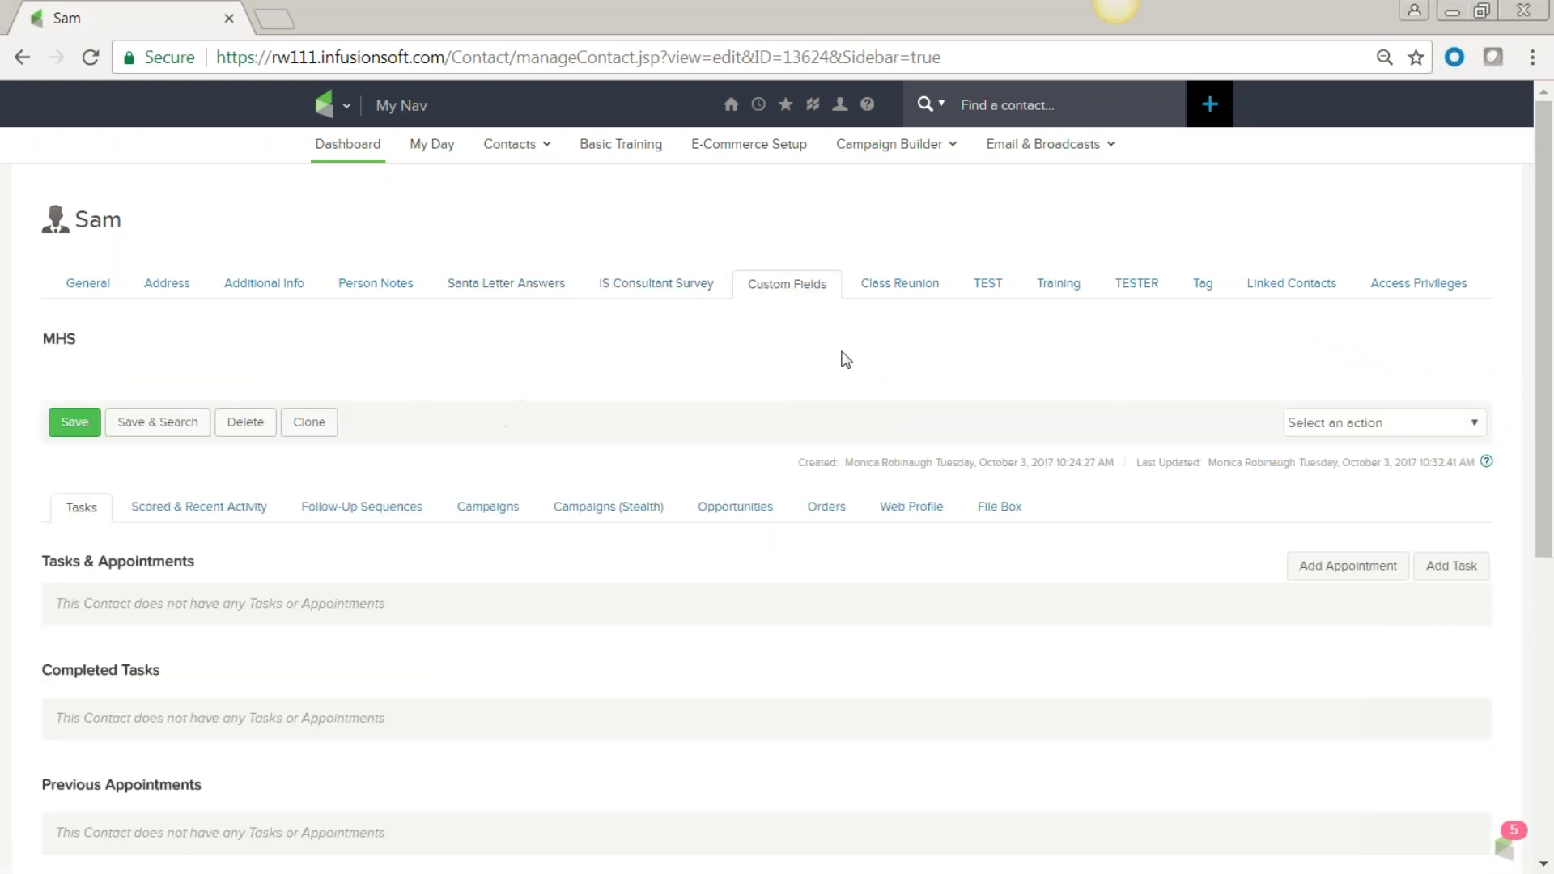
click(87, 285)
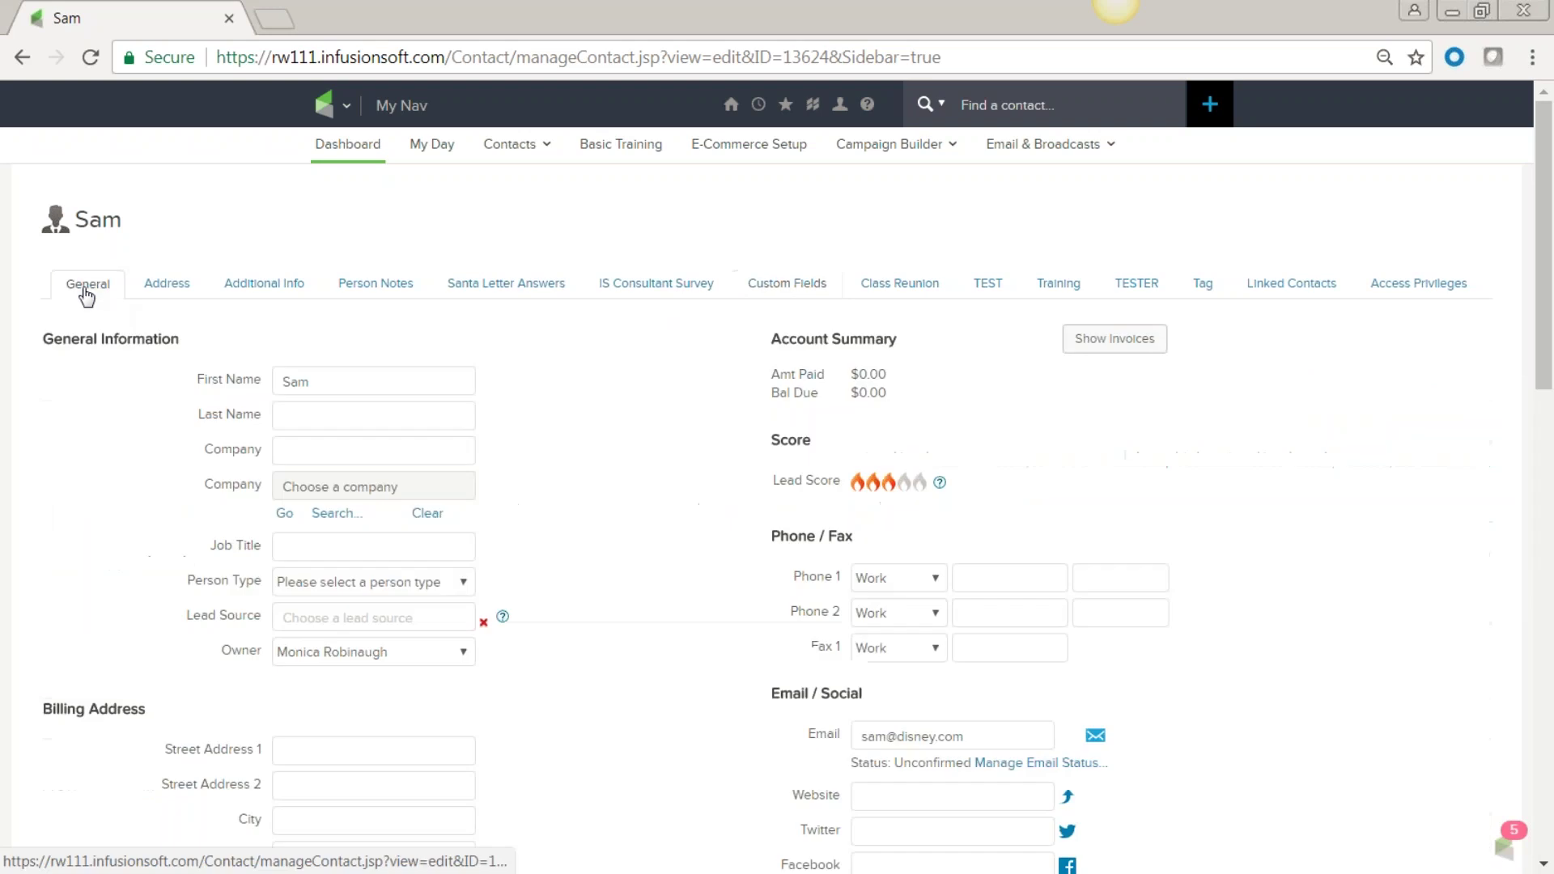
scroll(708, 632, down, 3)
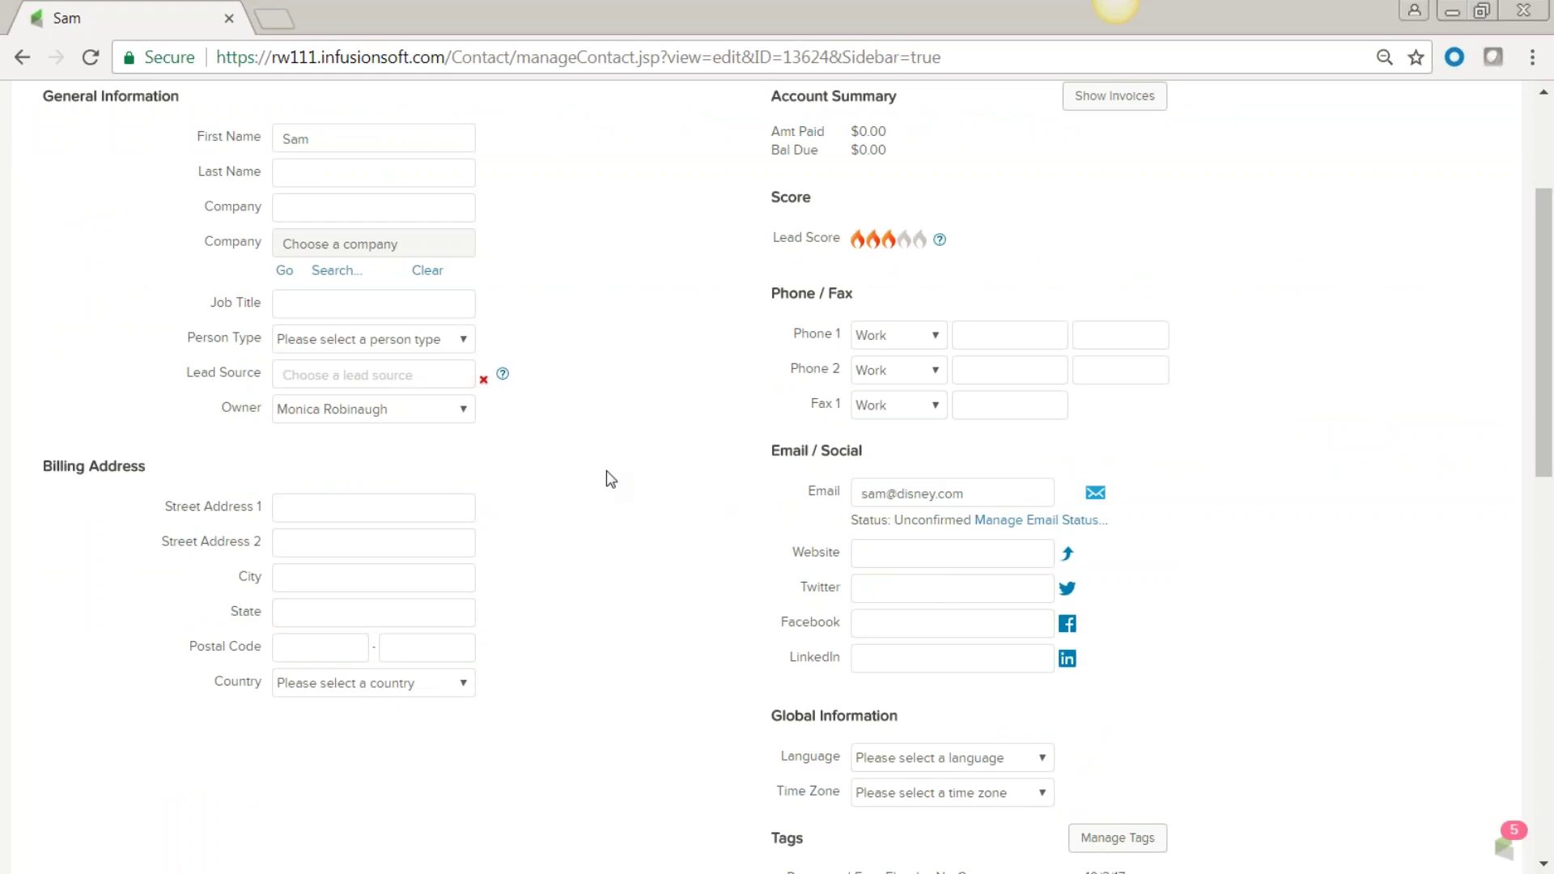
scroll(607, 478, down, 5)
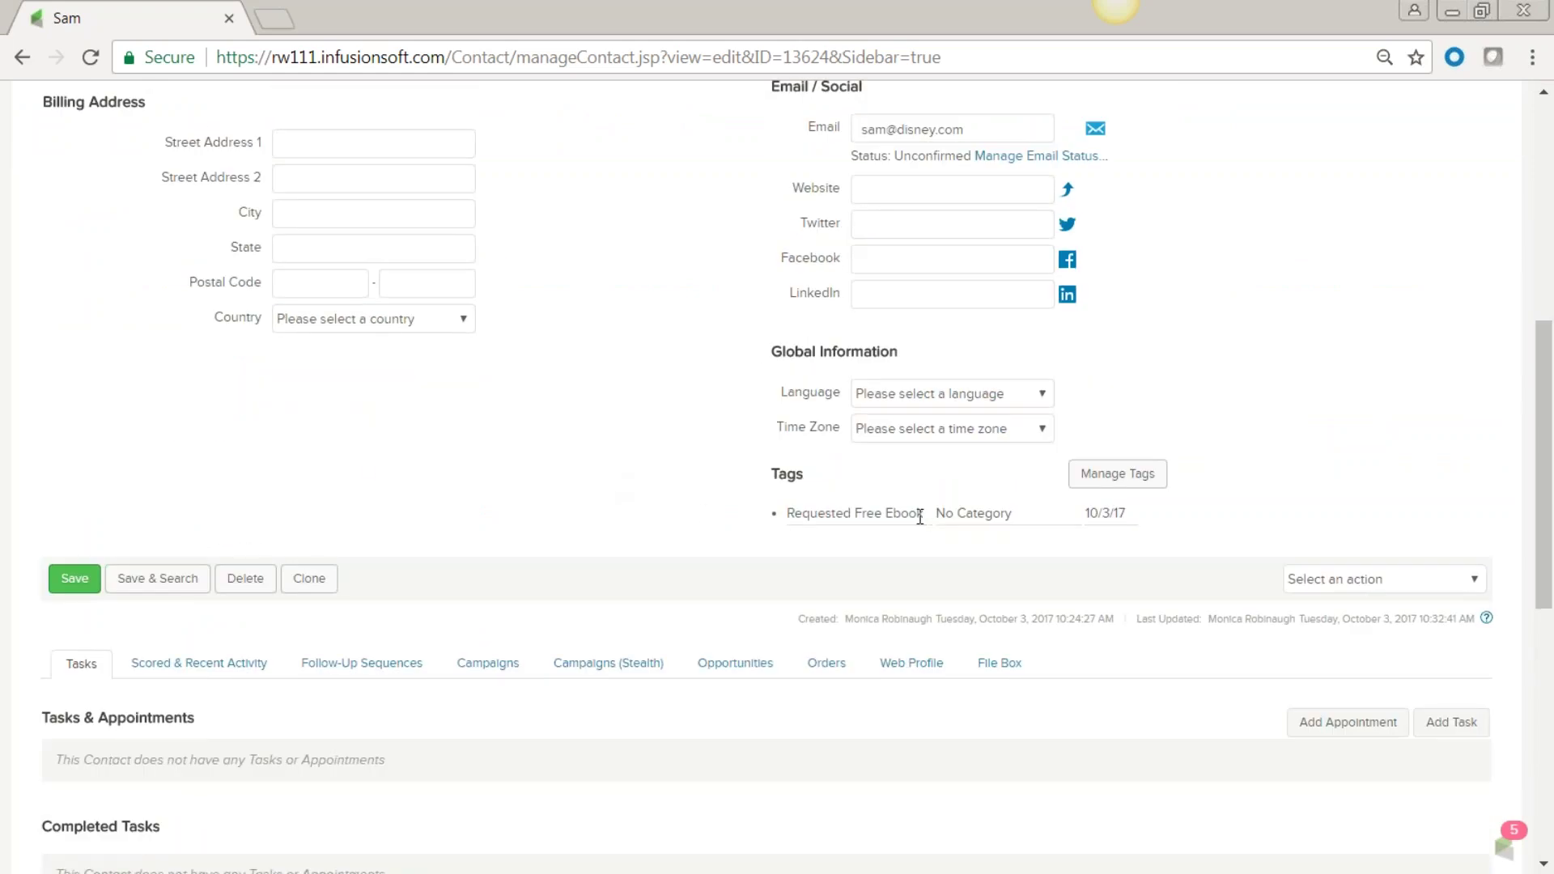
scroll(369, 469, down, 6)
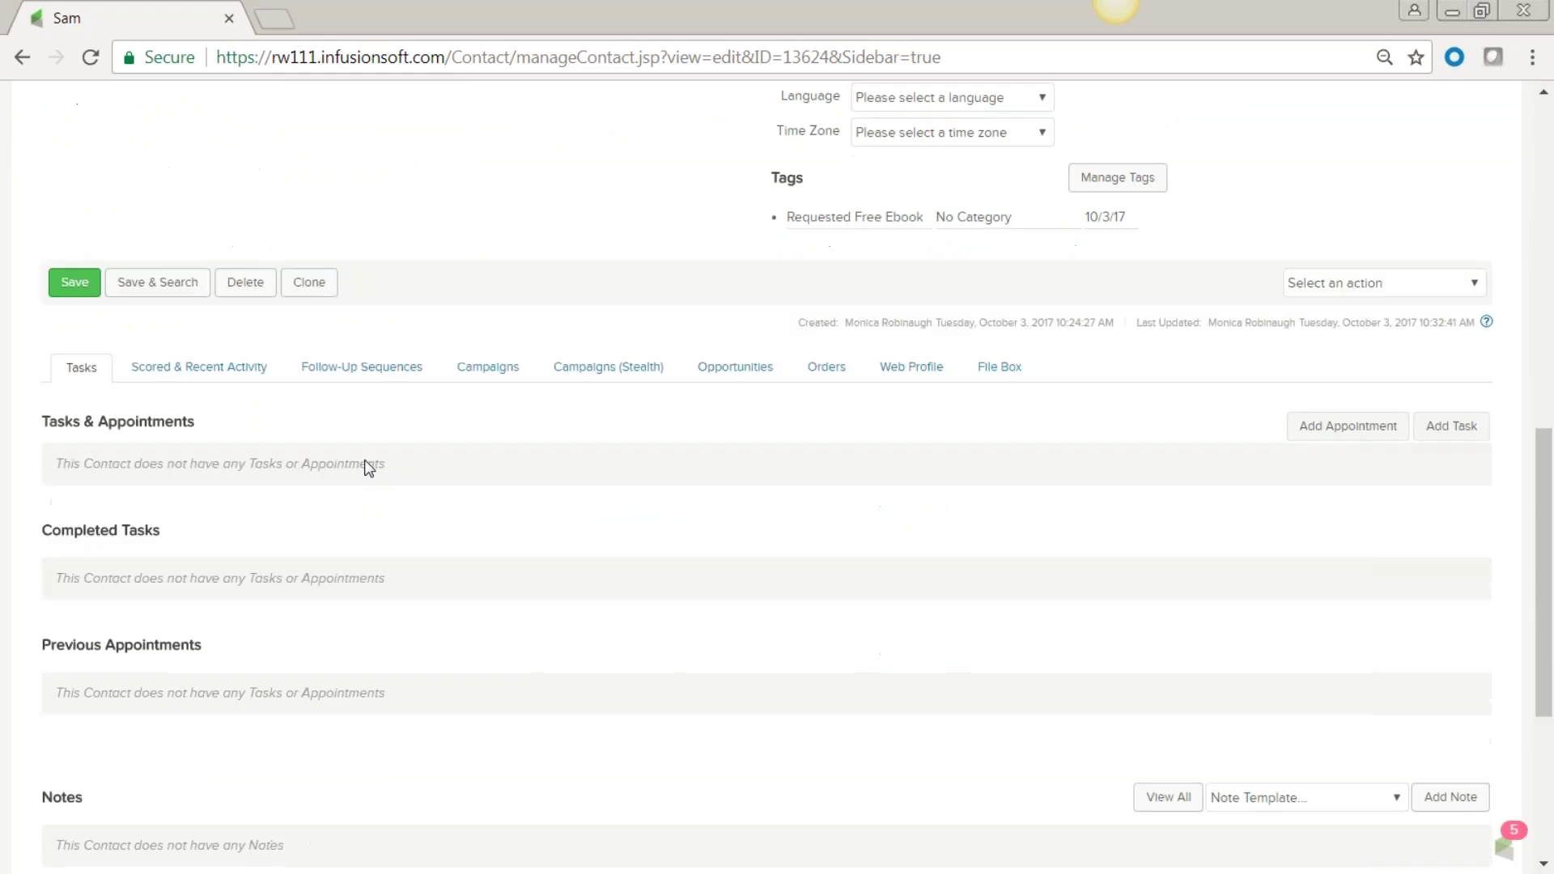
scroll(369, 469, up, 6)
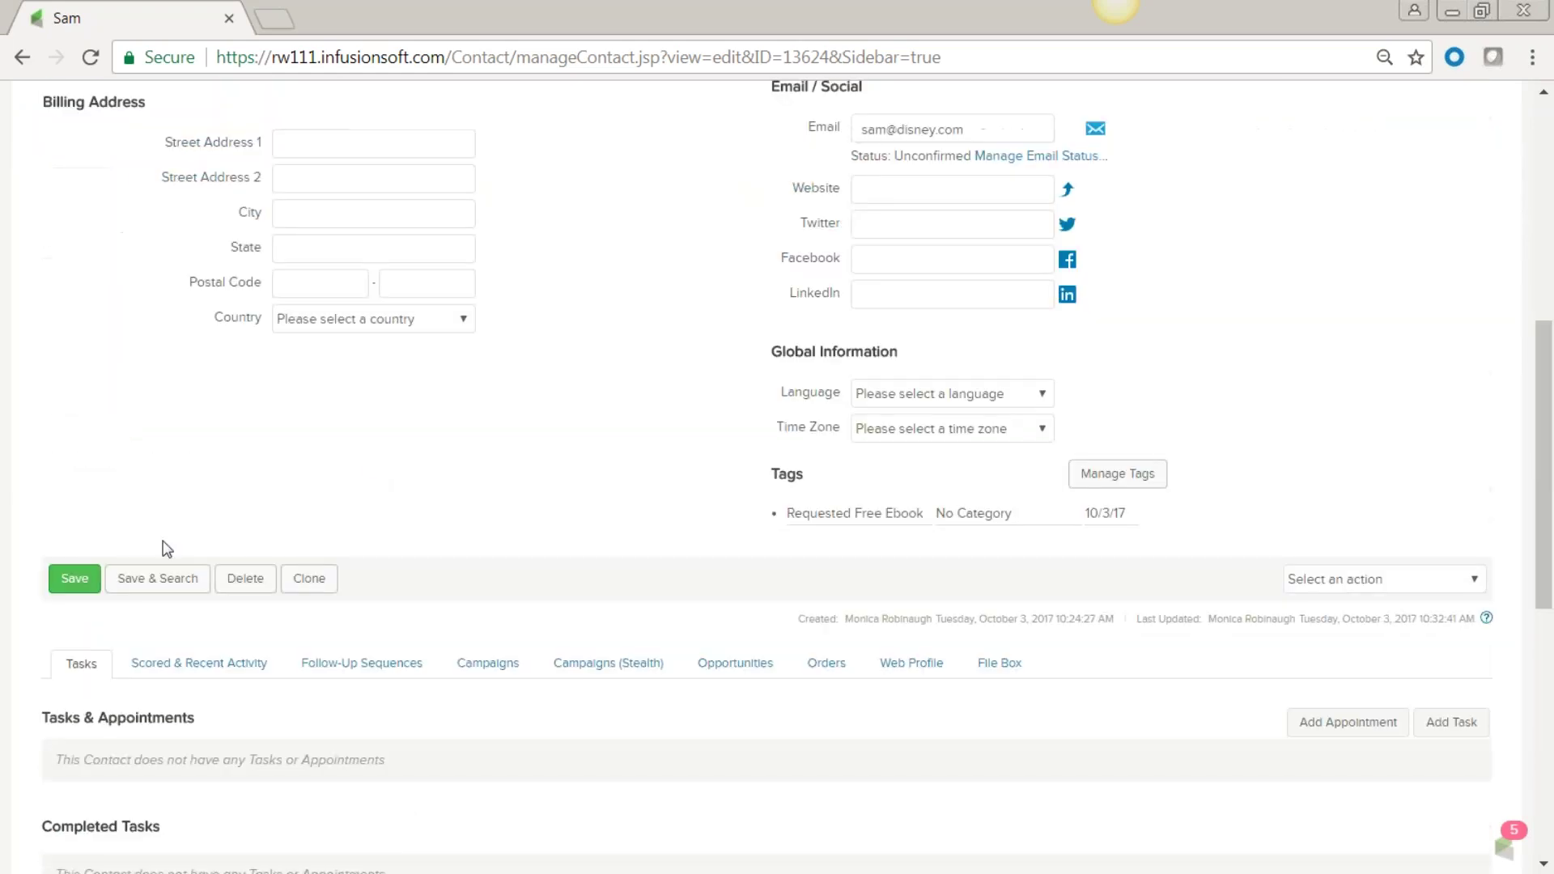
click(106, 581)
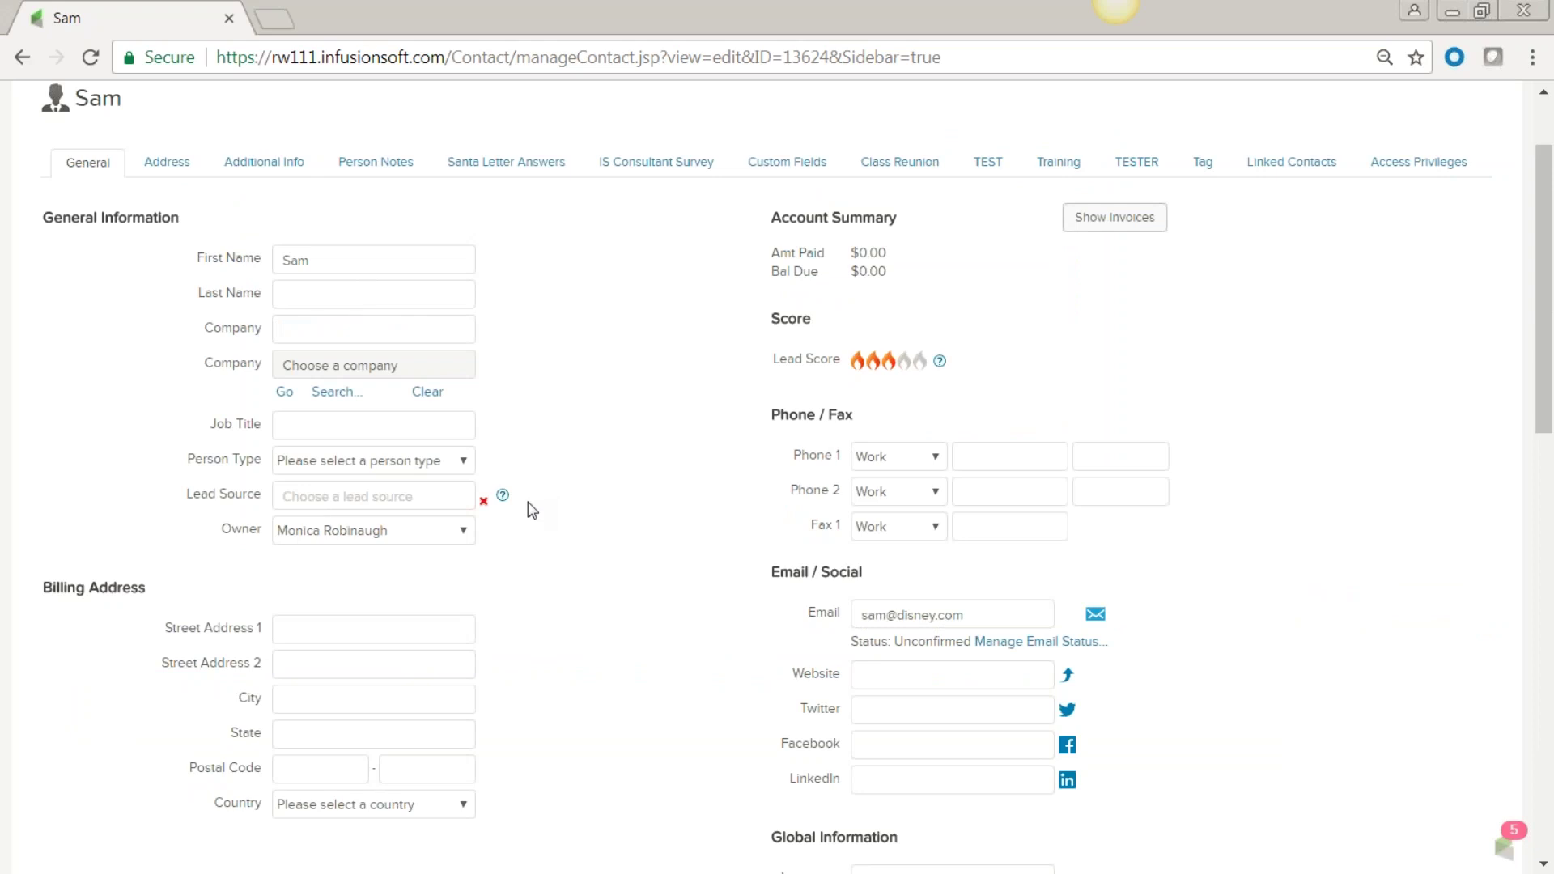
scroll(528, 508, down, 10)
scroll(528, 509, down, 2)
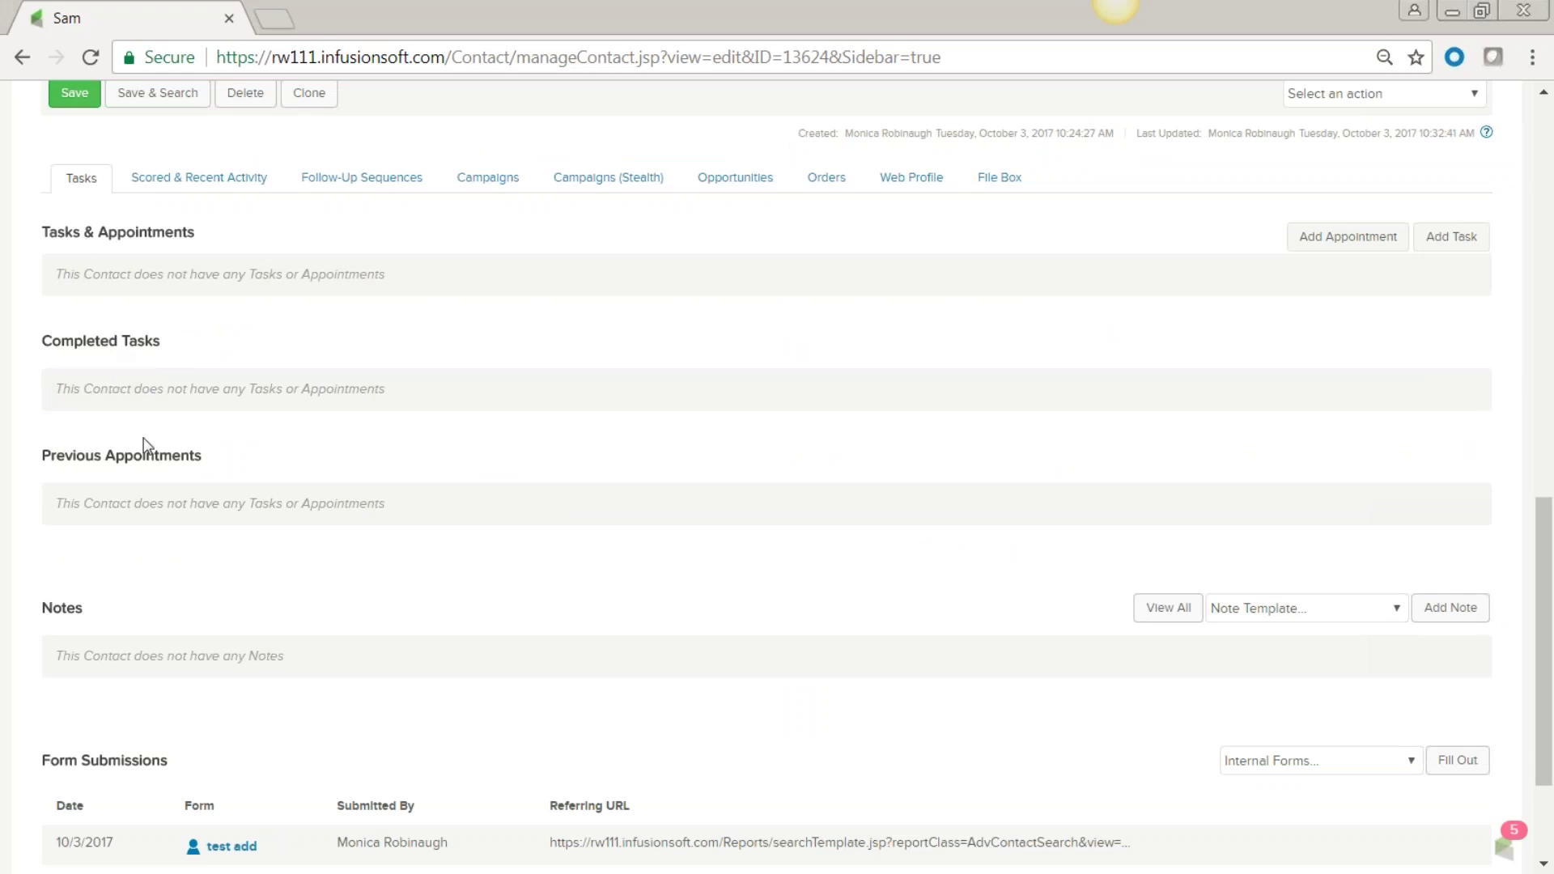
scroll(158, 459, down, 2)
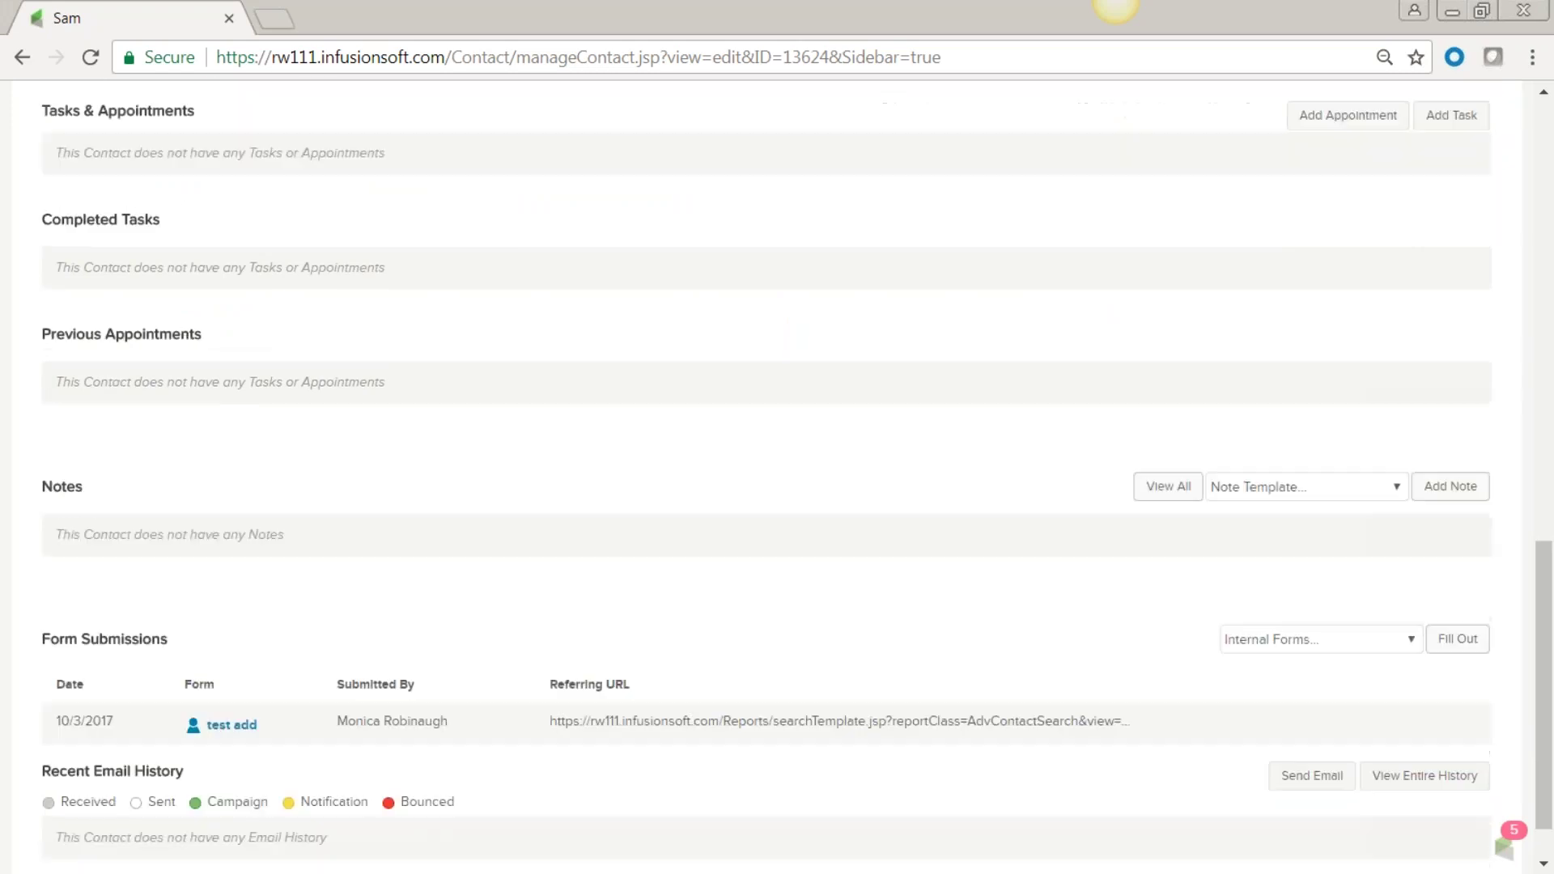
scroll(144, 521, down, 1)
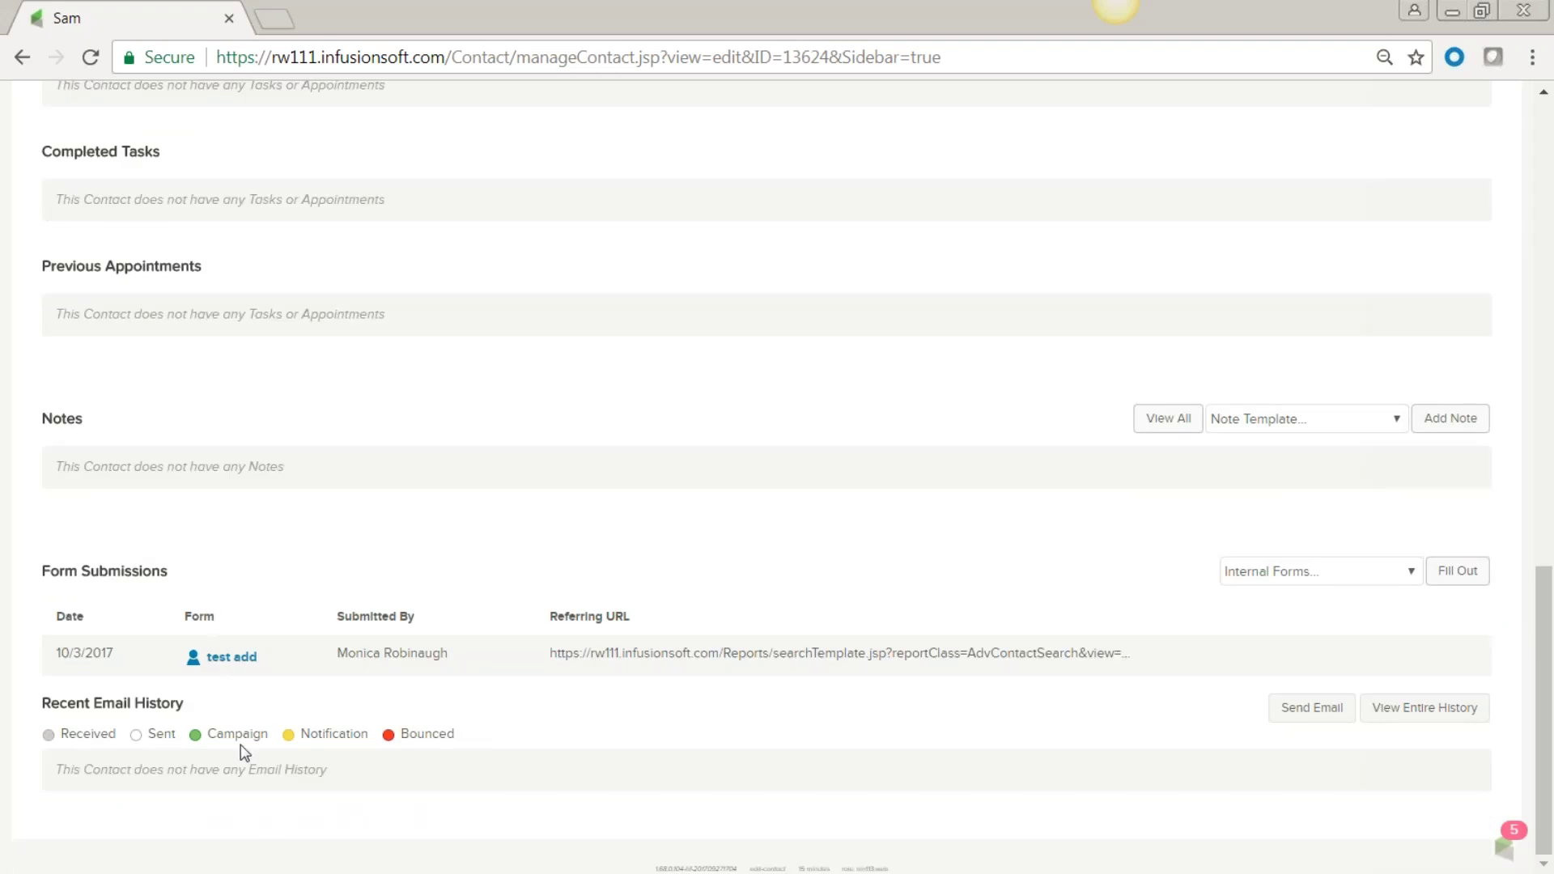
double_click(39, 420)
scroll(242, 465, up, 9)
click(510, 484)
scroll(511, 484, up, 3)
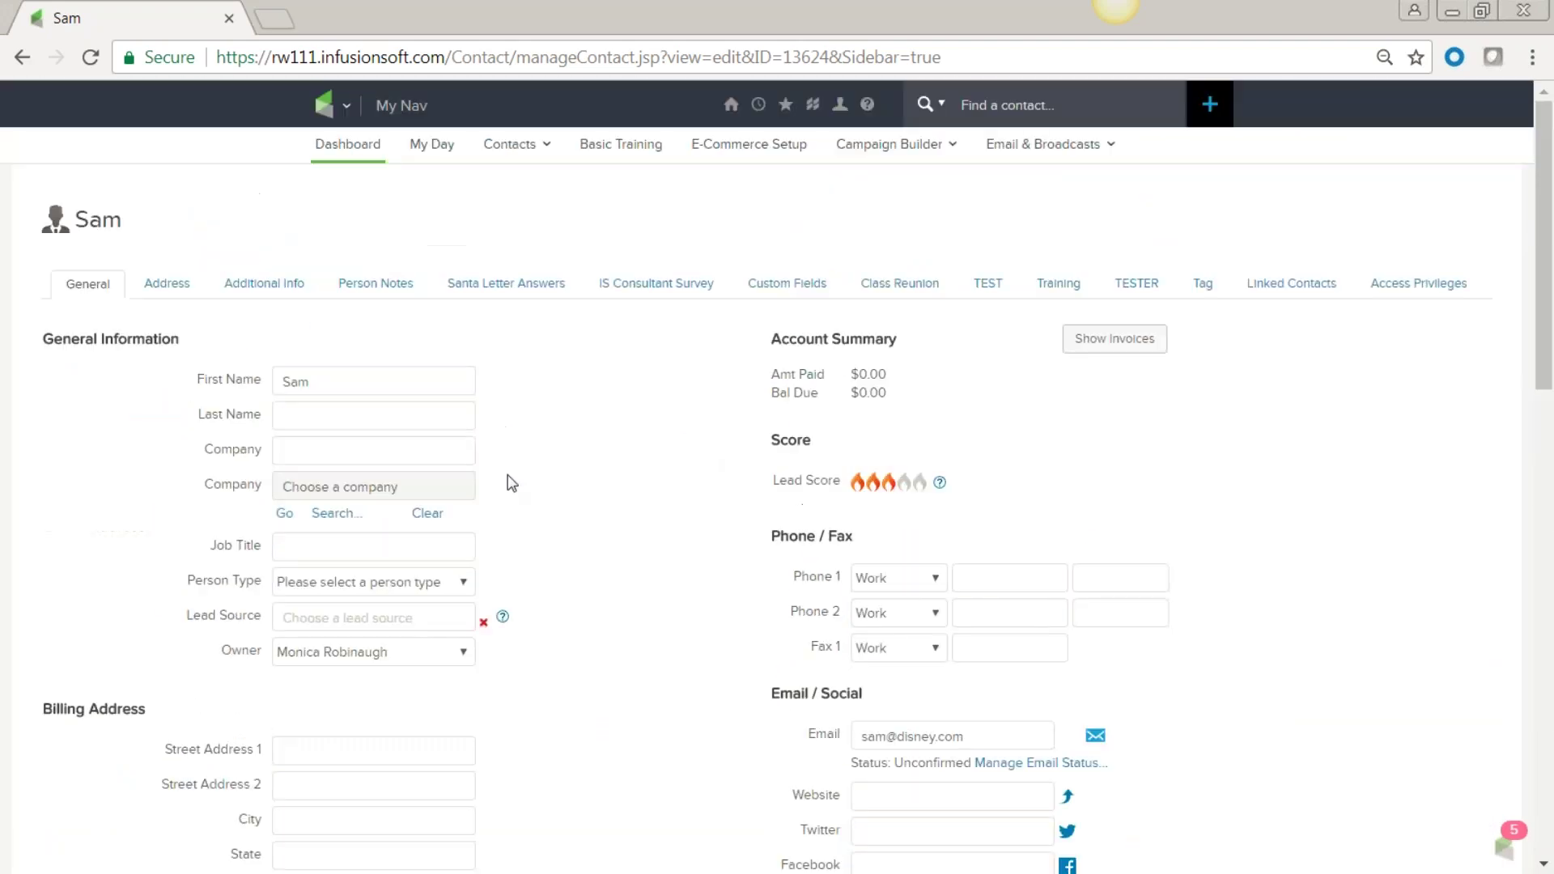
click(381, 285)
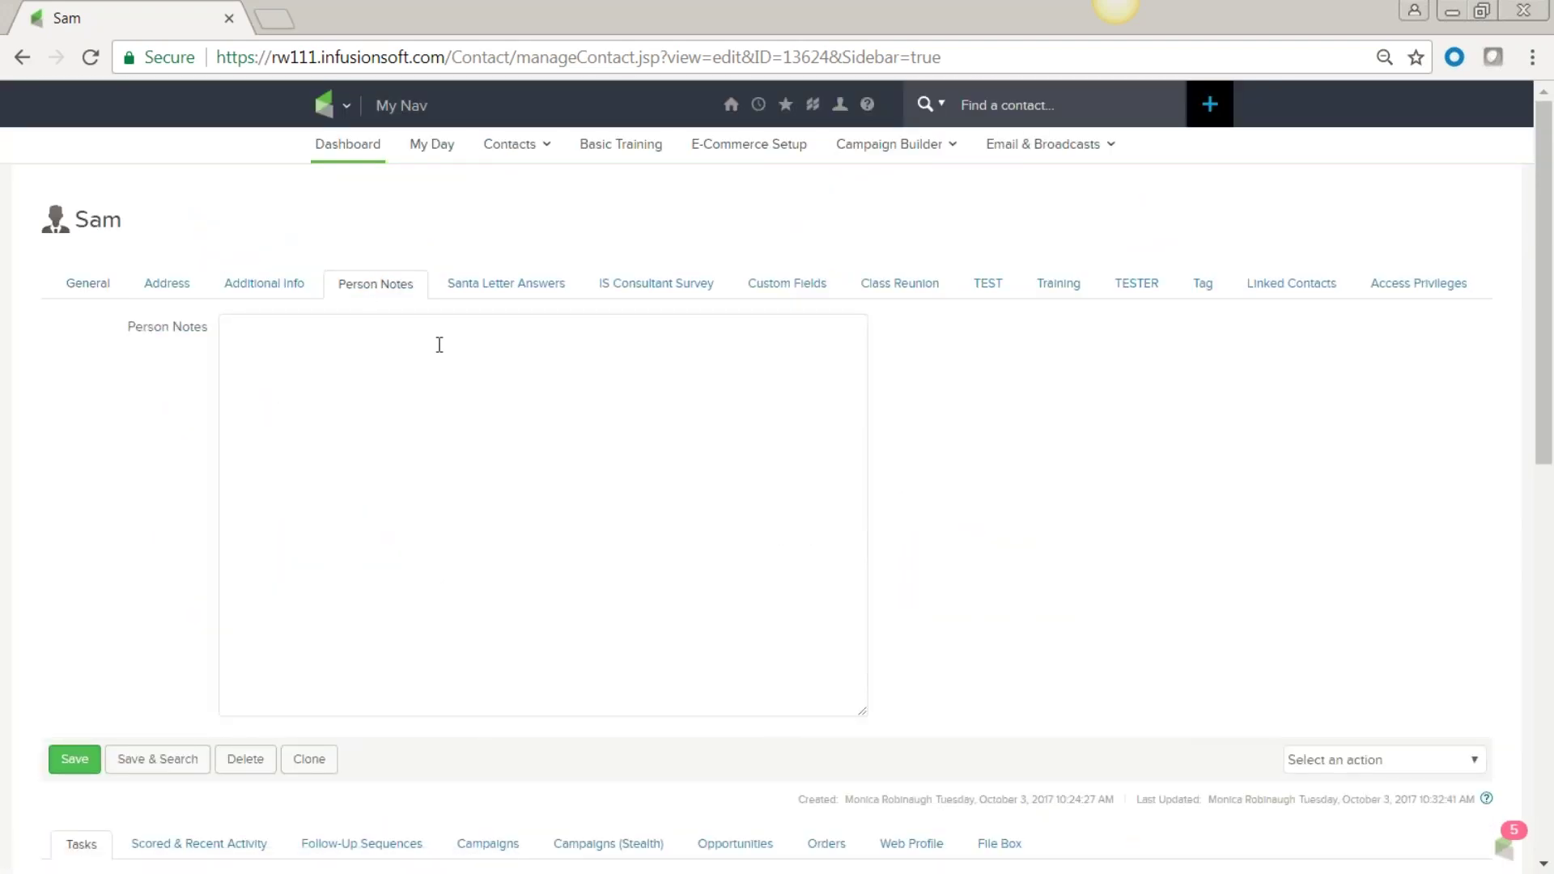
click(88, 283)
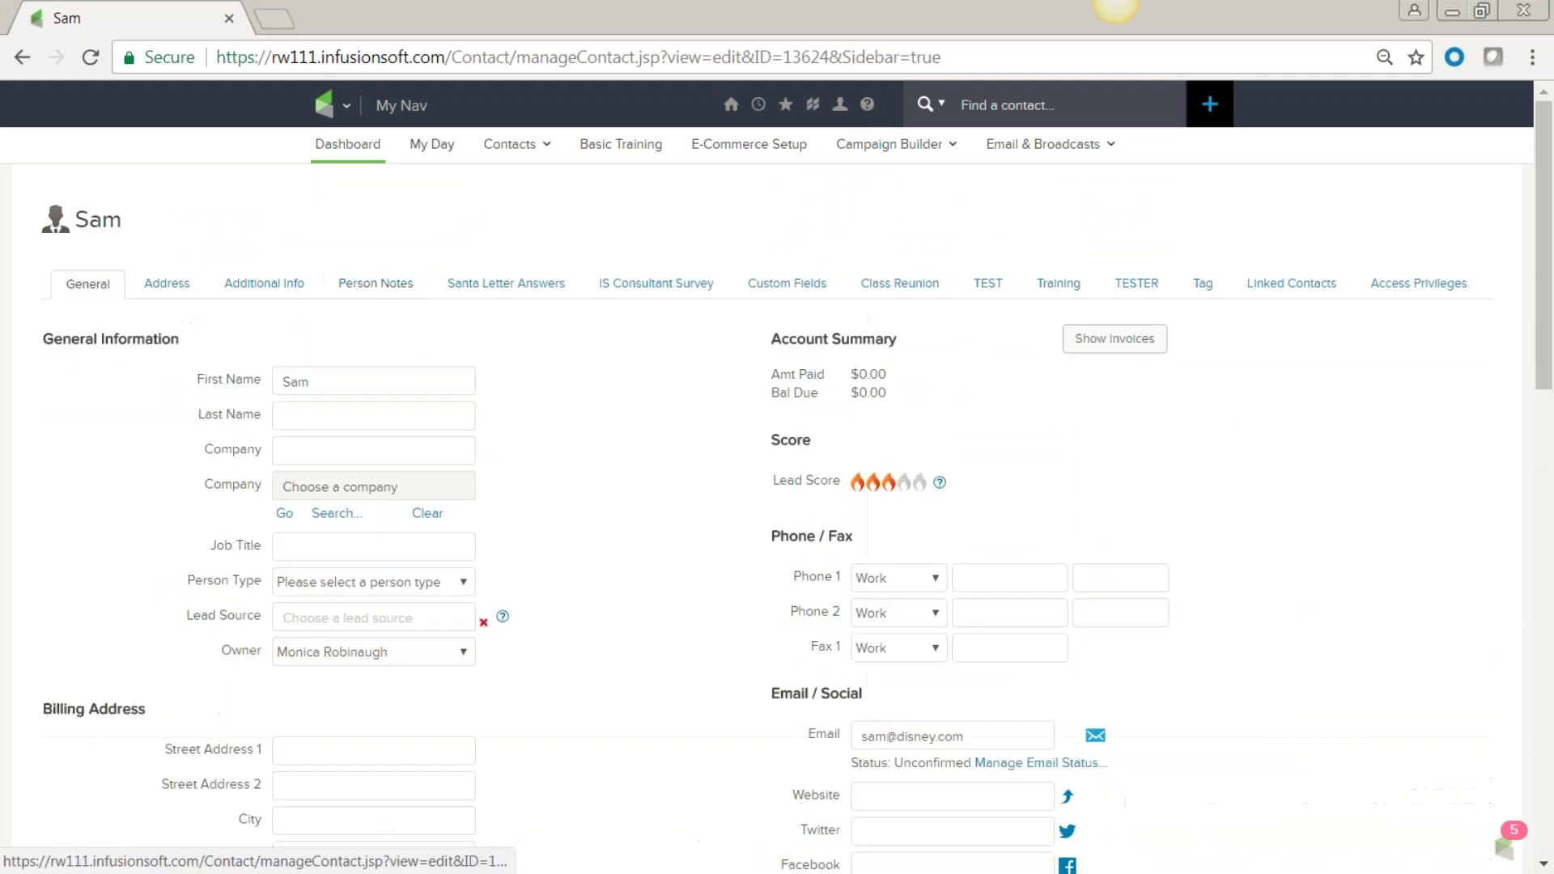
scroll(545, 721, down, 9)
scroll(549, 721, down, 7)
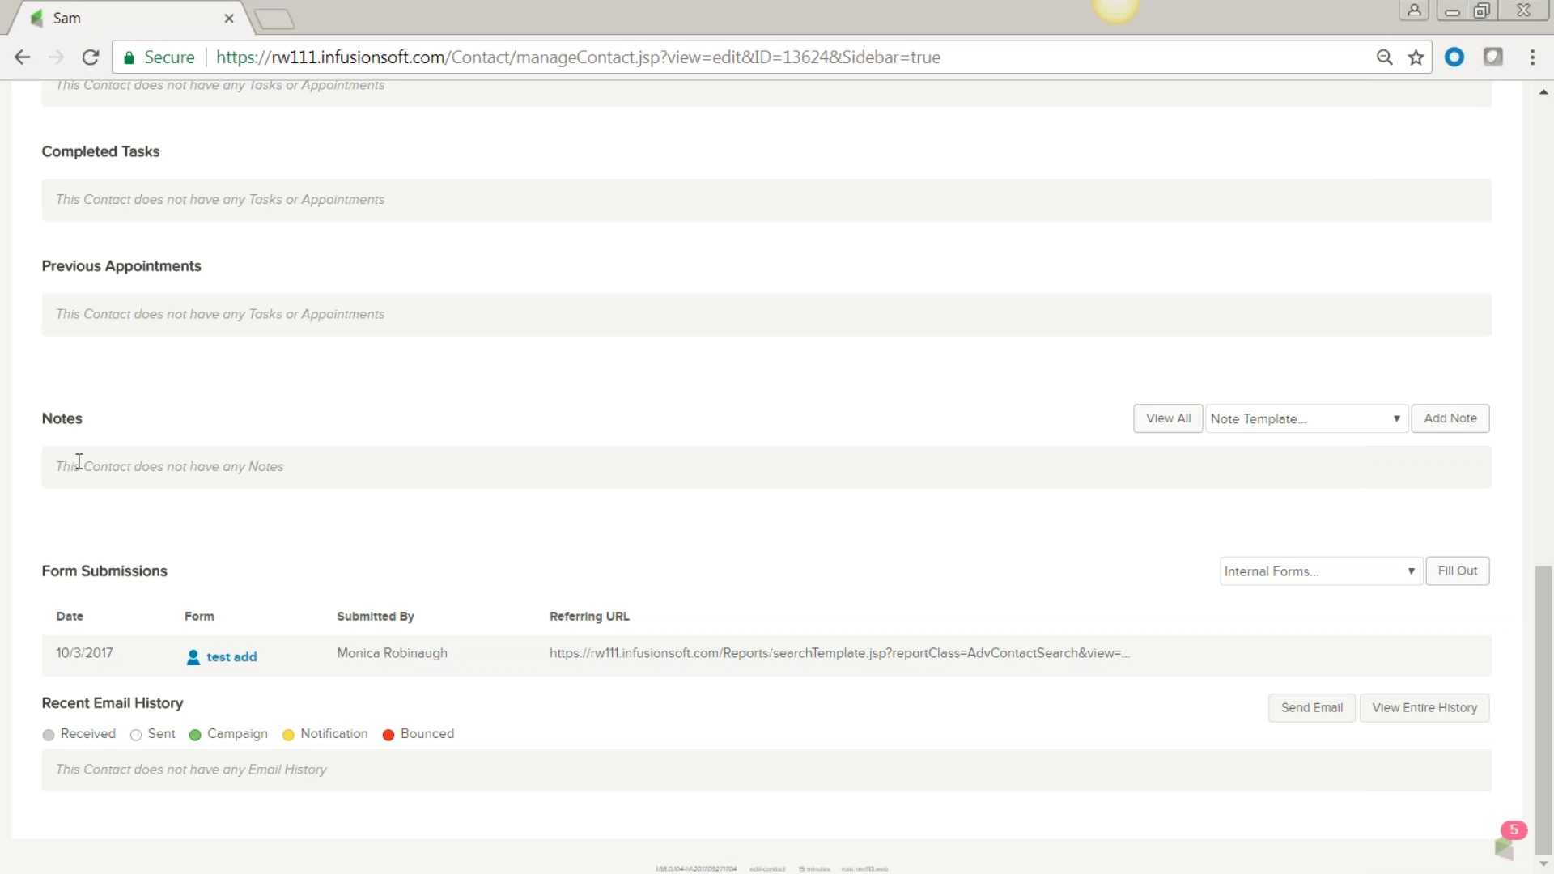
Start a new Call note from the Free Consultation-Completed template.
click(1454, 428)
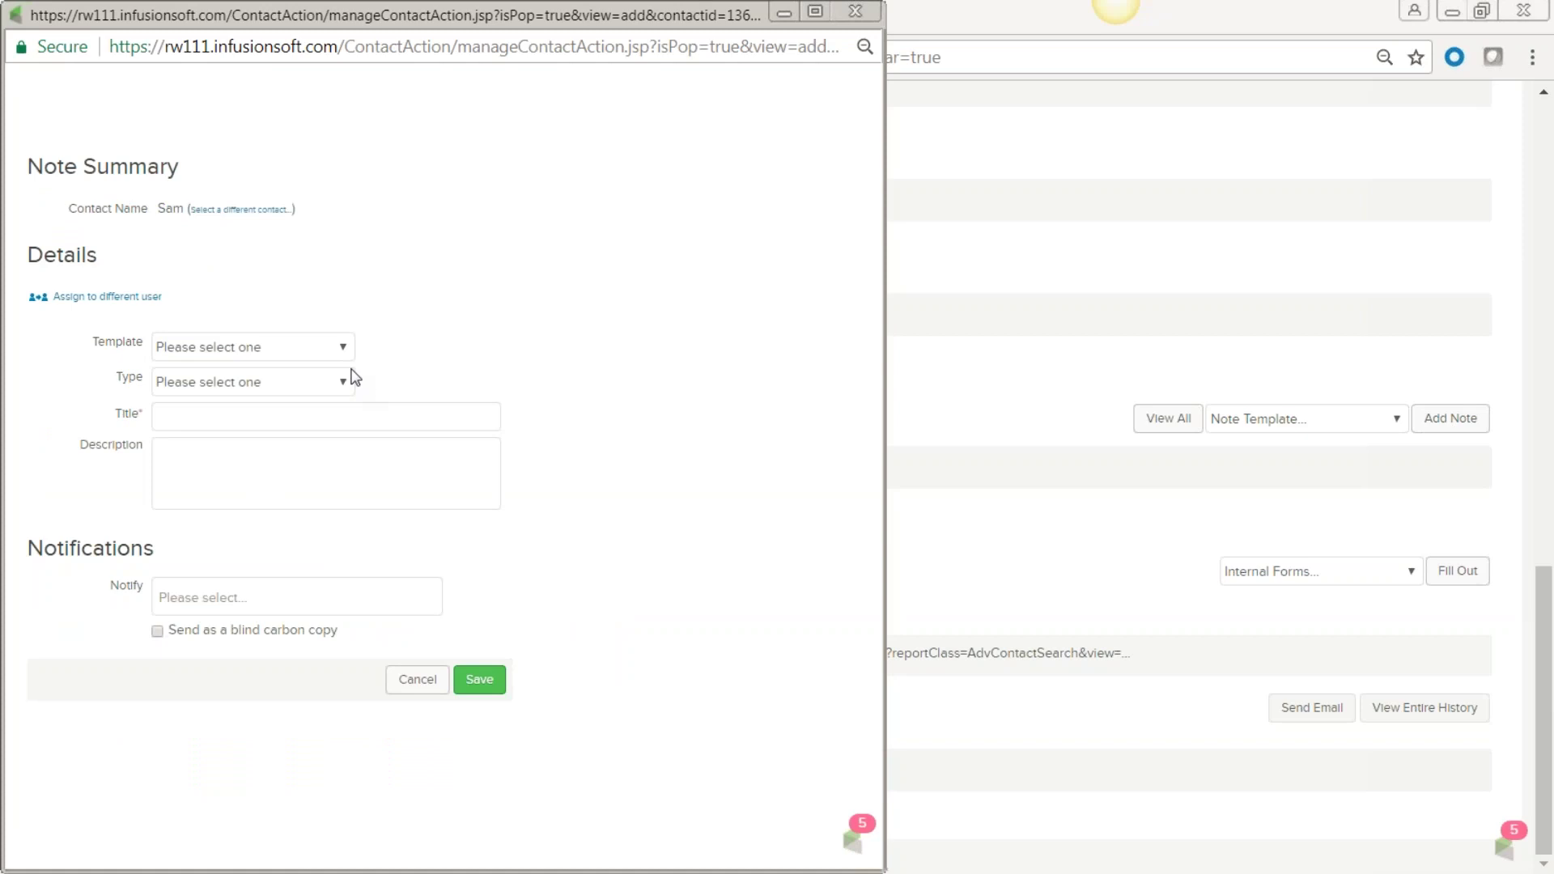
click(343, 348)
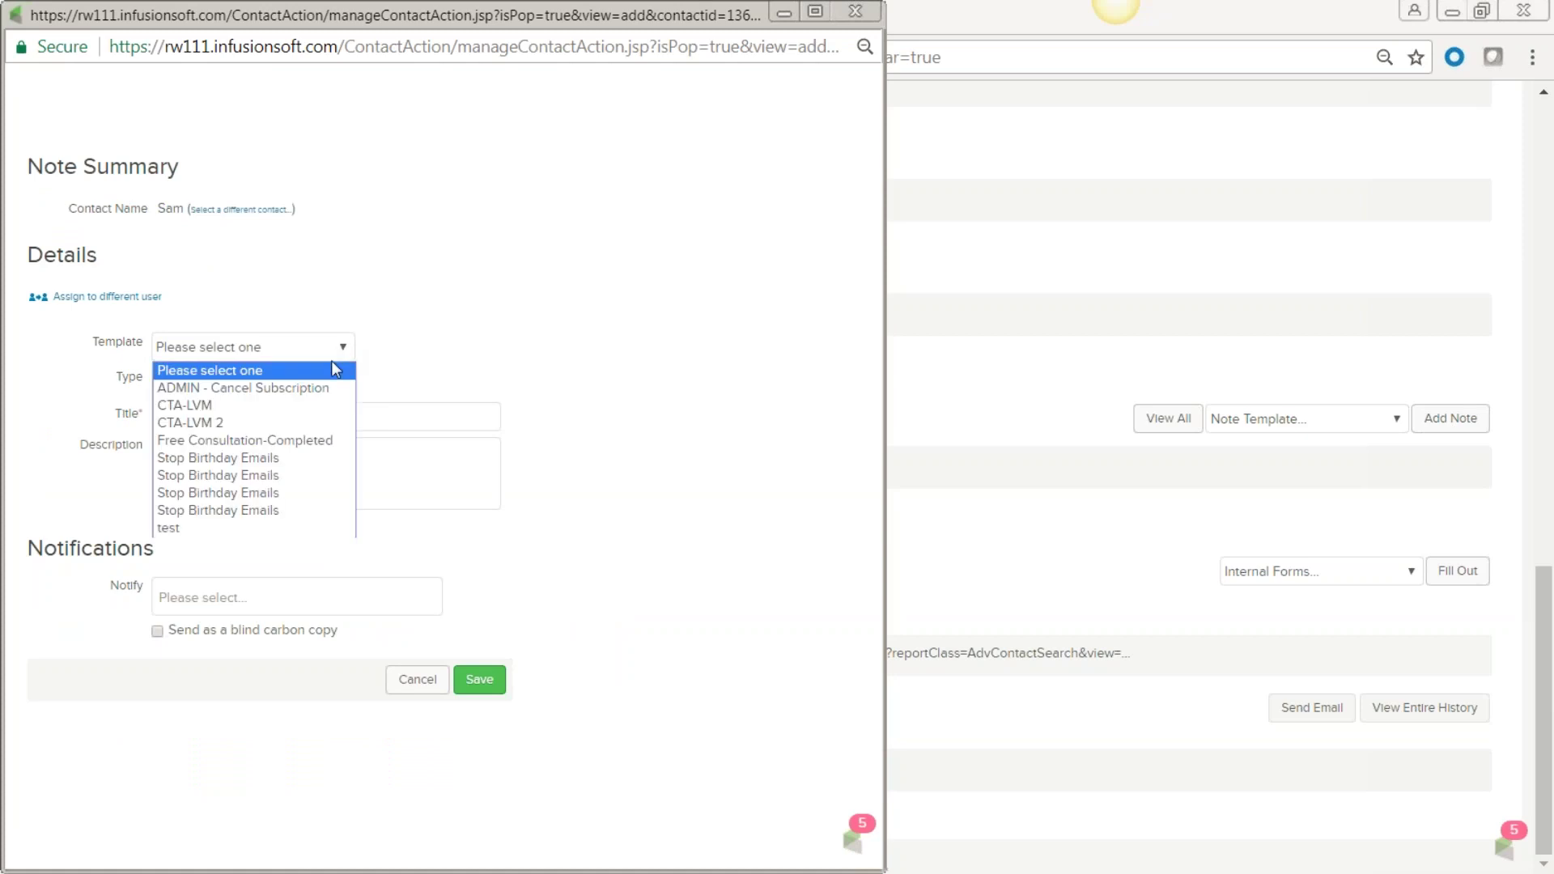
click(316, 444)
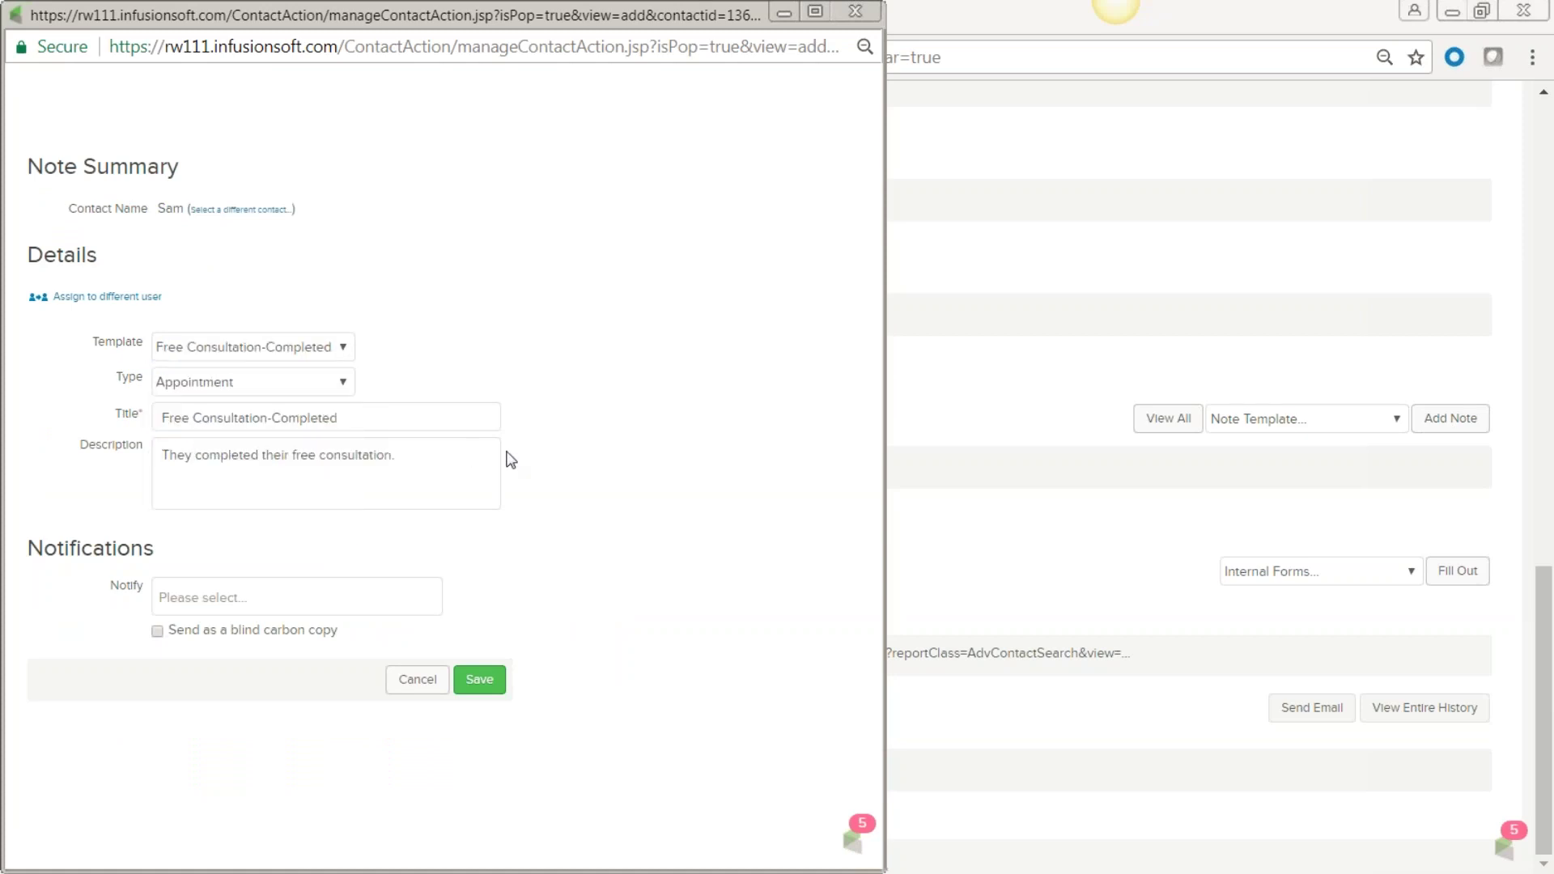
click(340, 382)
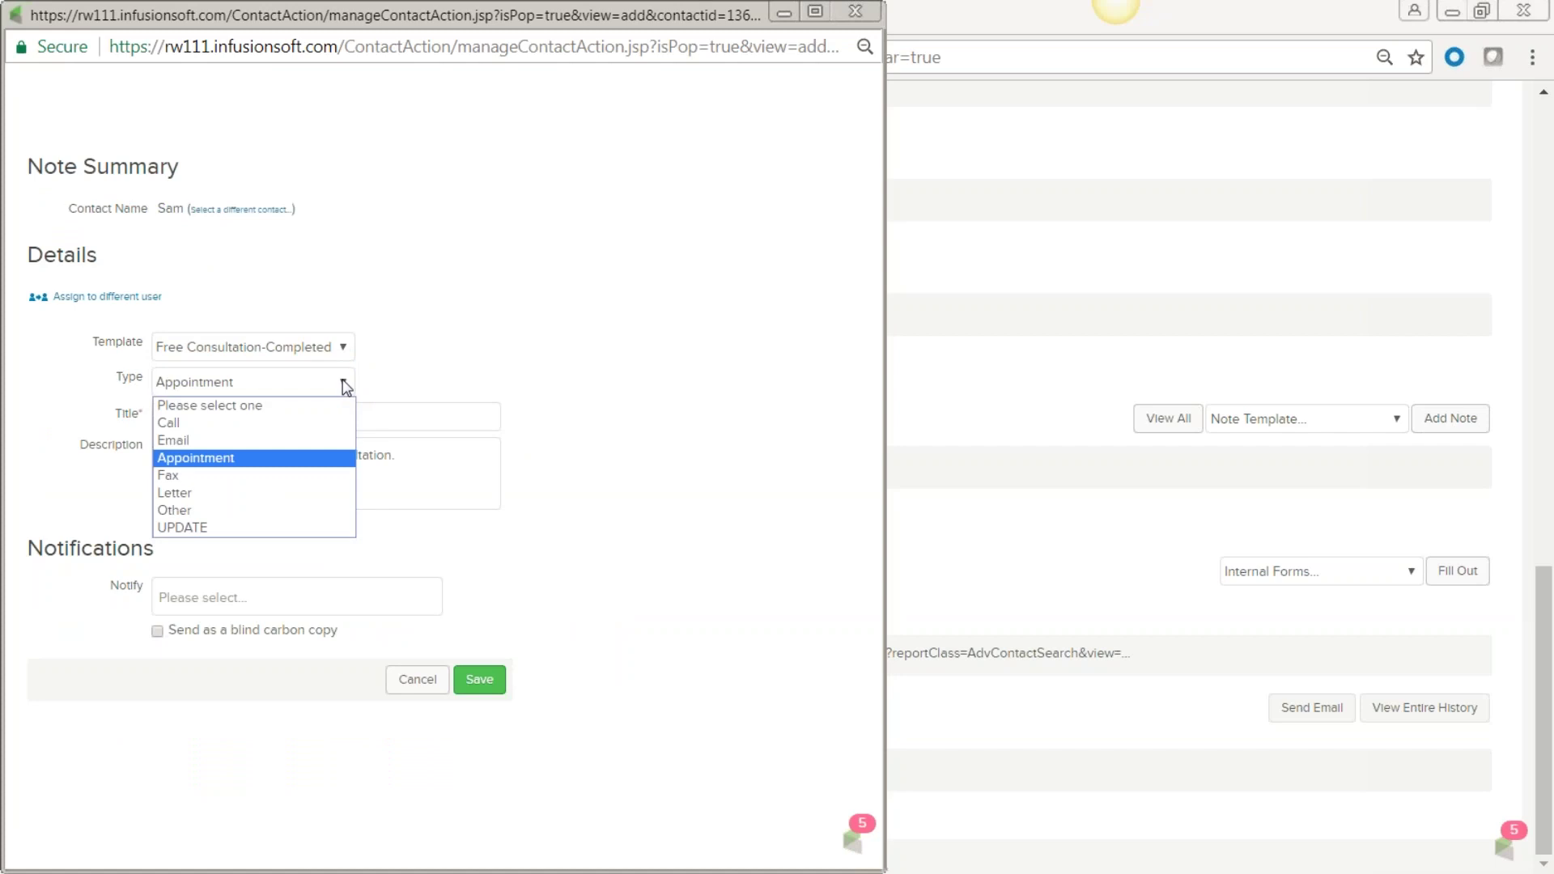
click(333, 422)
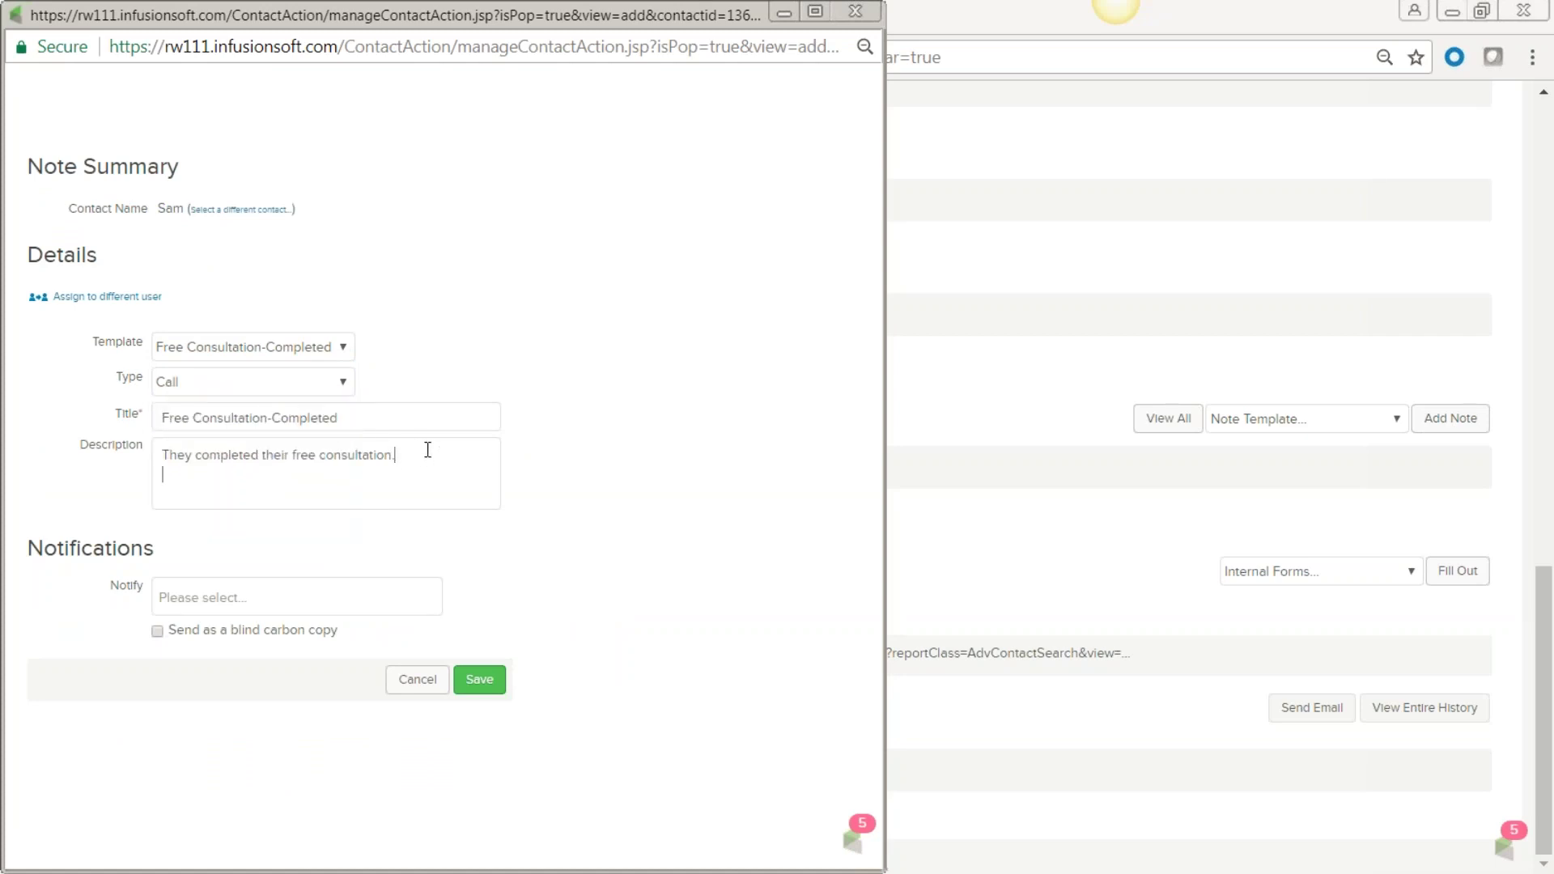
Add 'wants to move forw' to the description and notify the assigned user by blind copy.
key(Return)
text(wants to move forw)
click(246, 595)
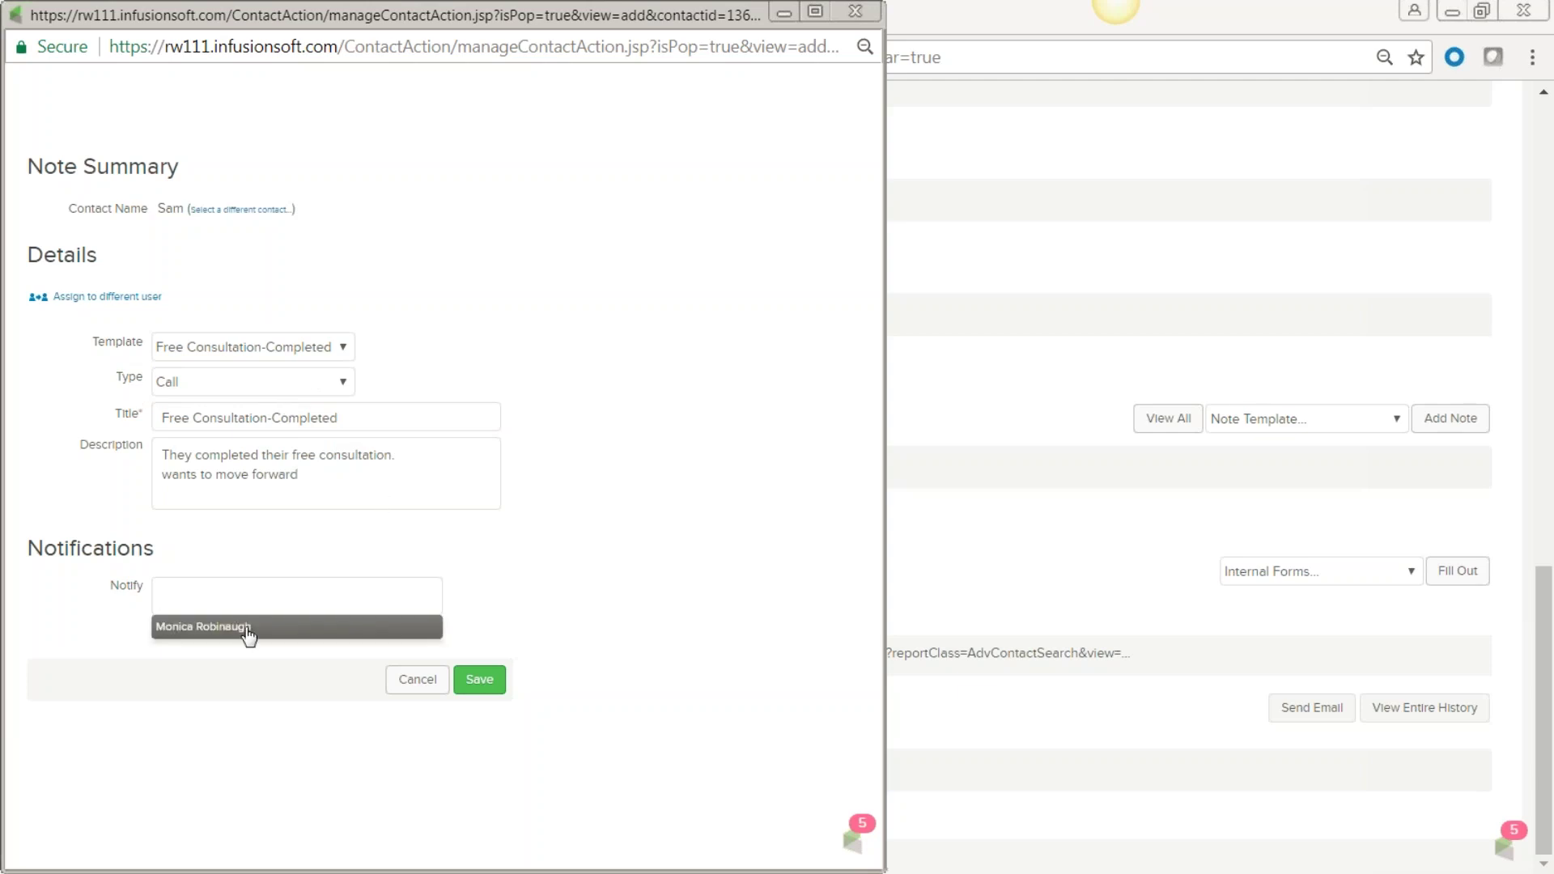
click(245, 627)
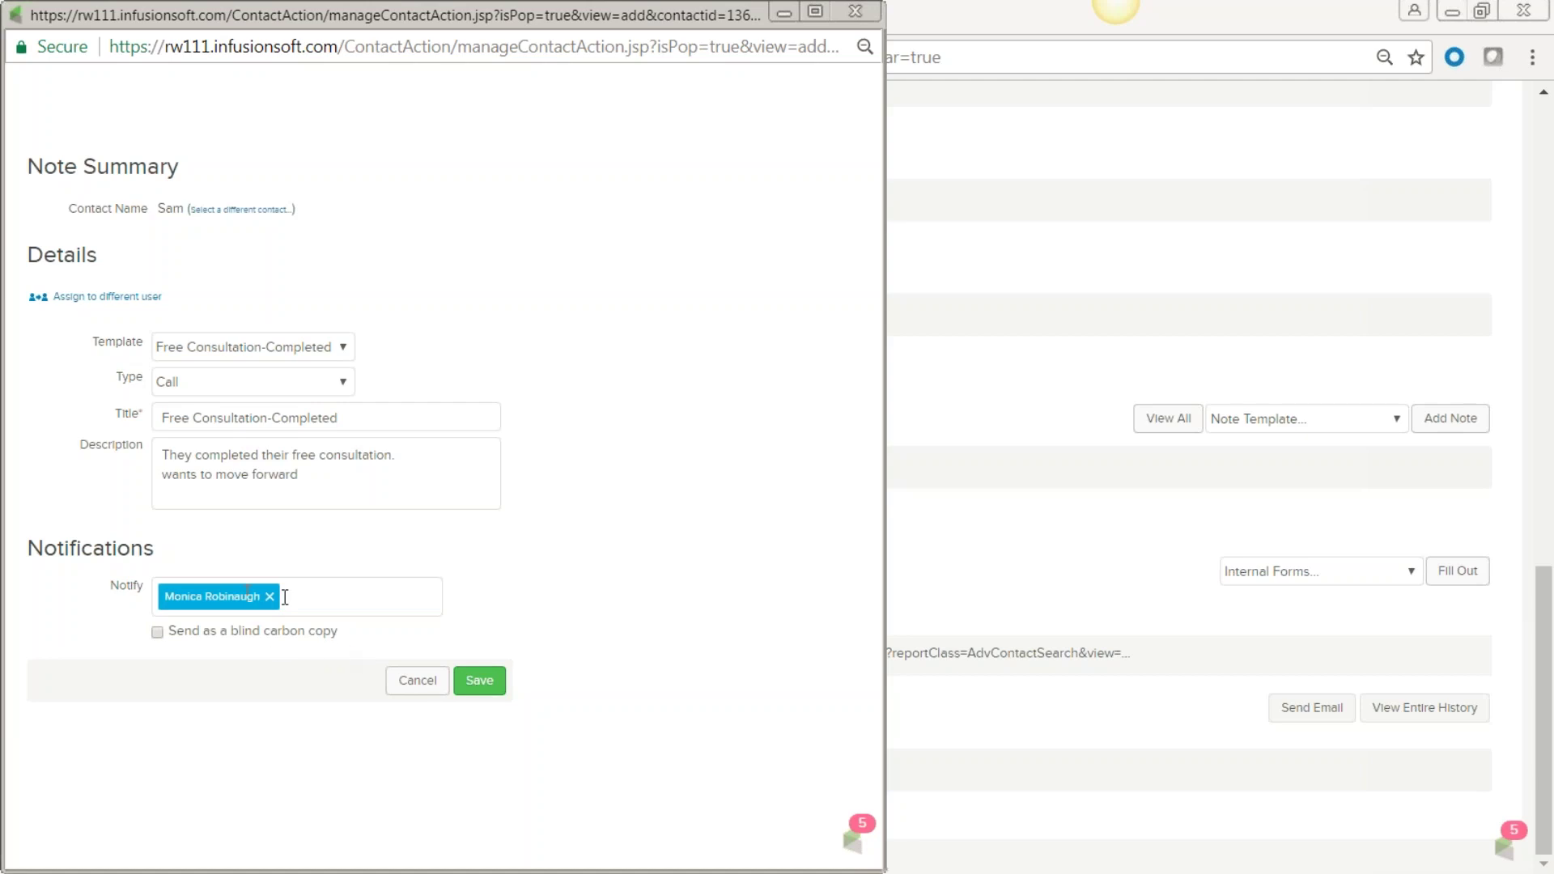
click(157, 634)
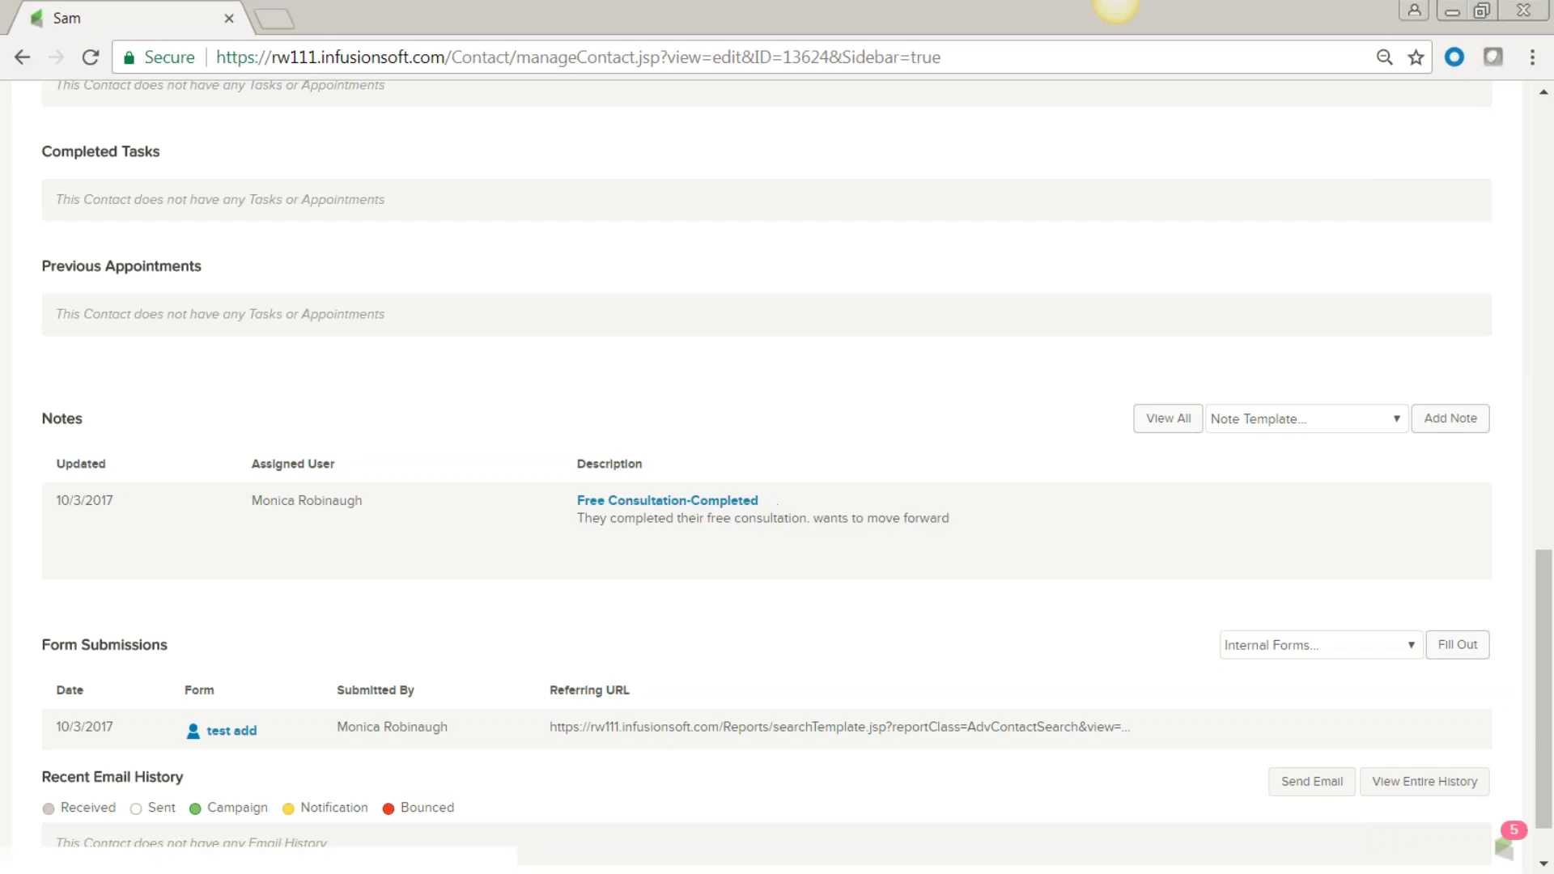
Review the saved note and the test add form entry, then start an email to the contact.
drag(571, 504, 582, 541)
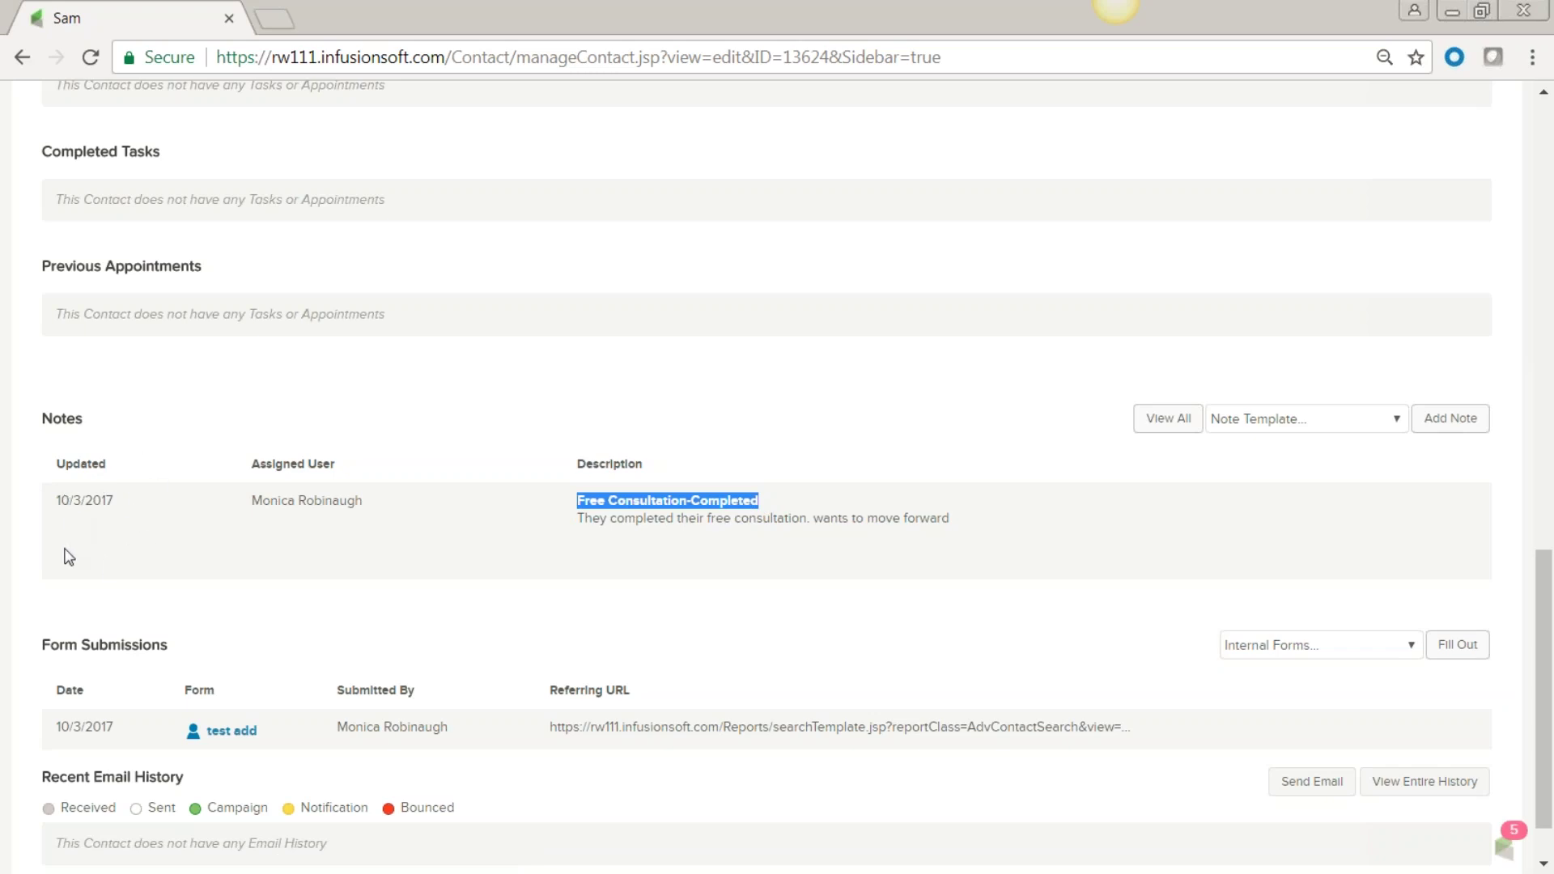
scroll(253, 678, down, 1)
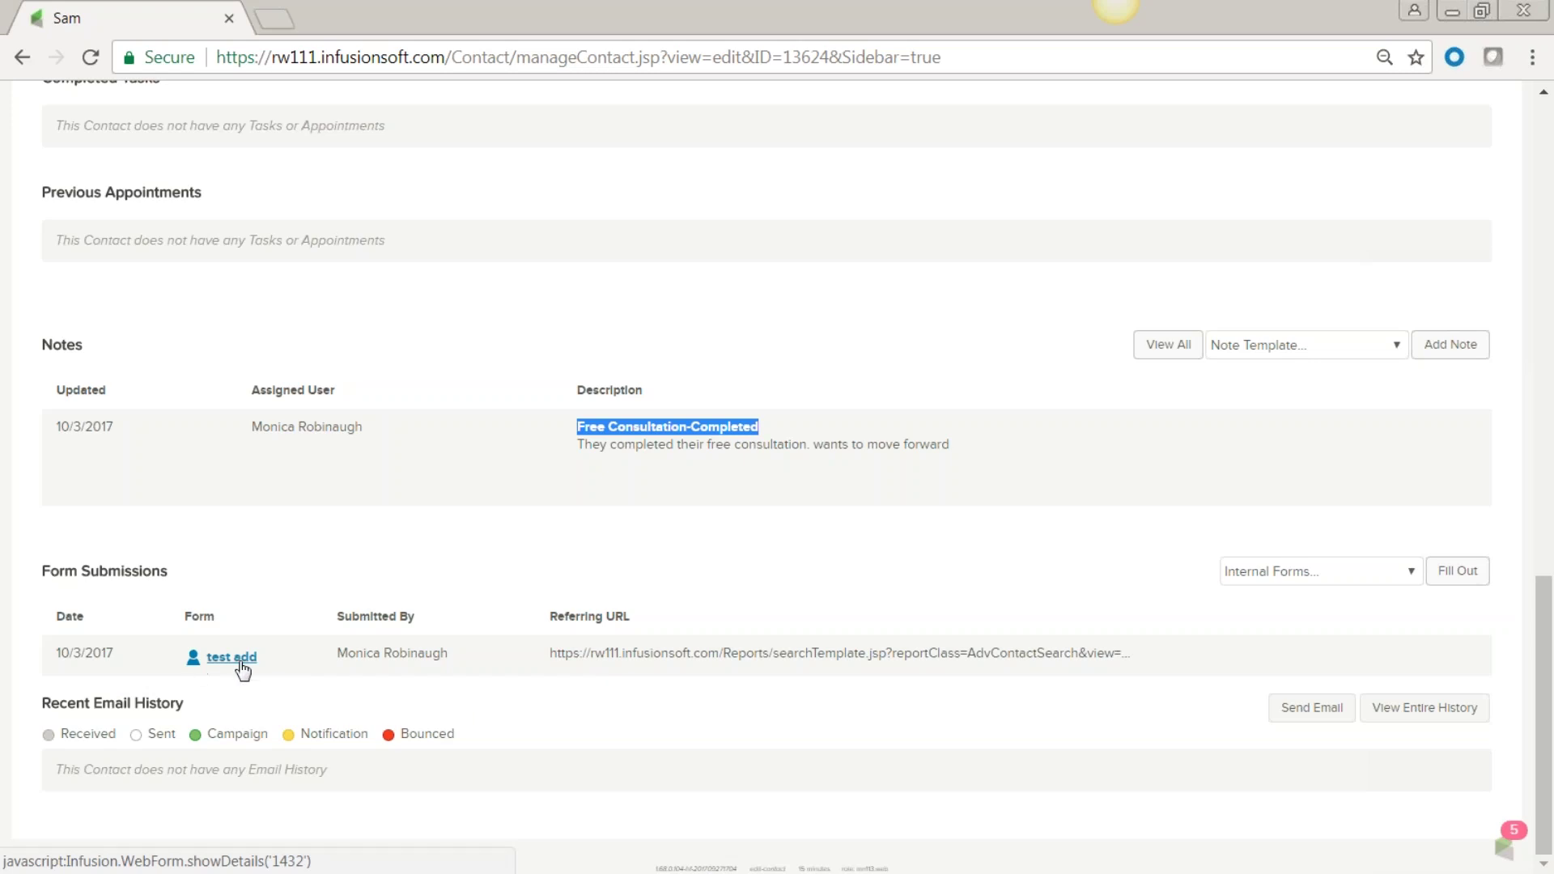
drag(263, 664, 204, 664)
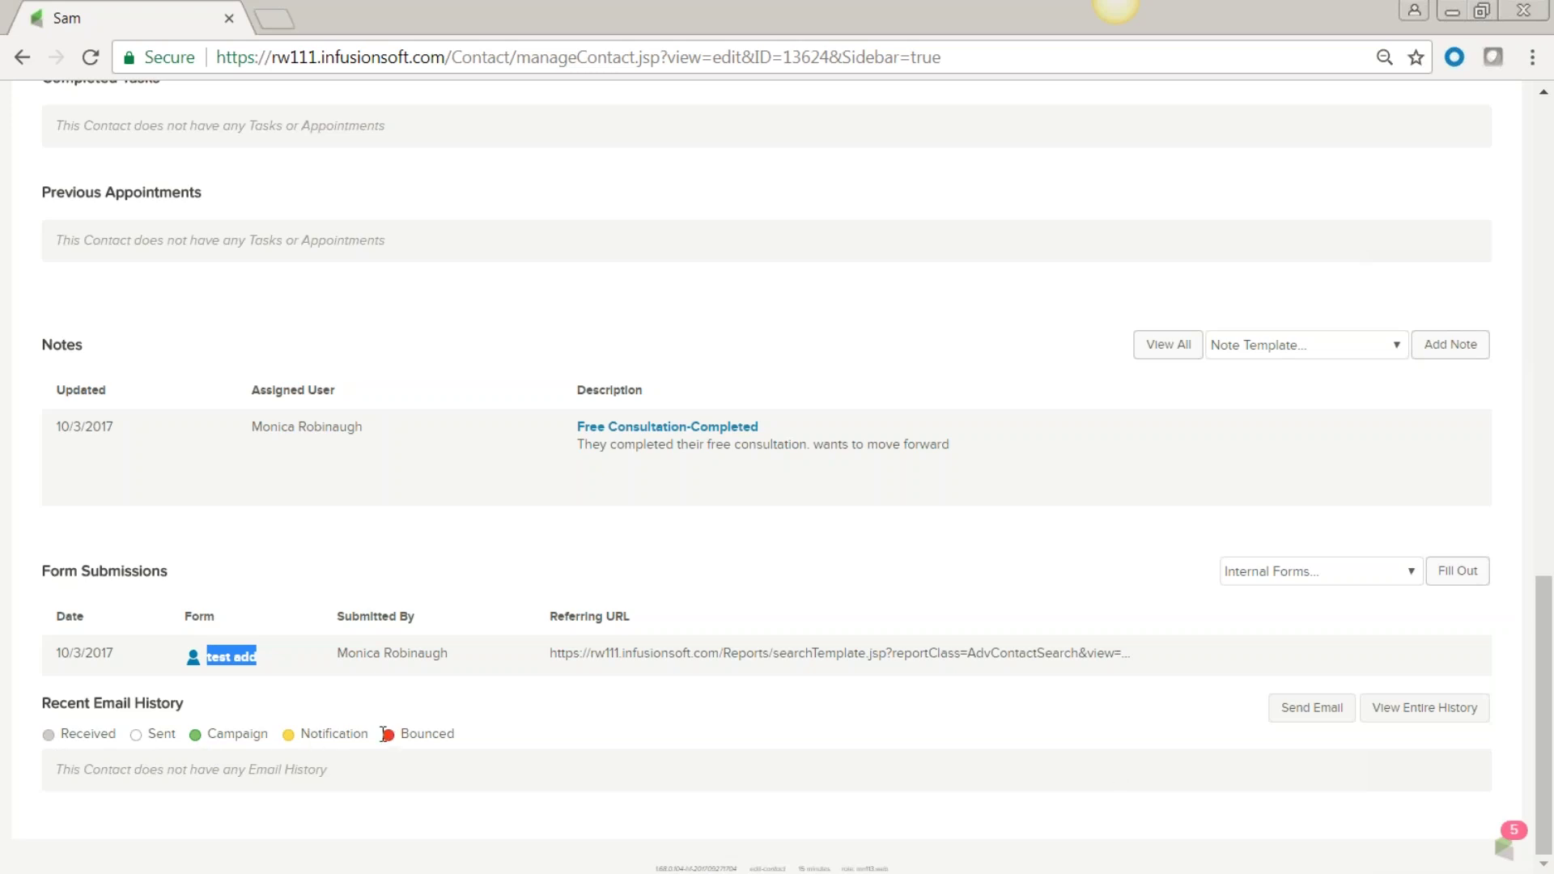
click(1307, 713)
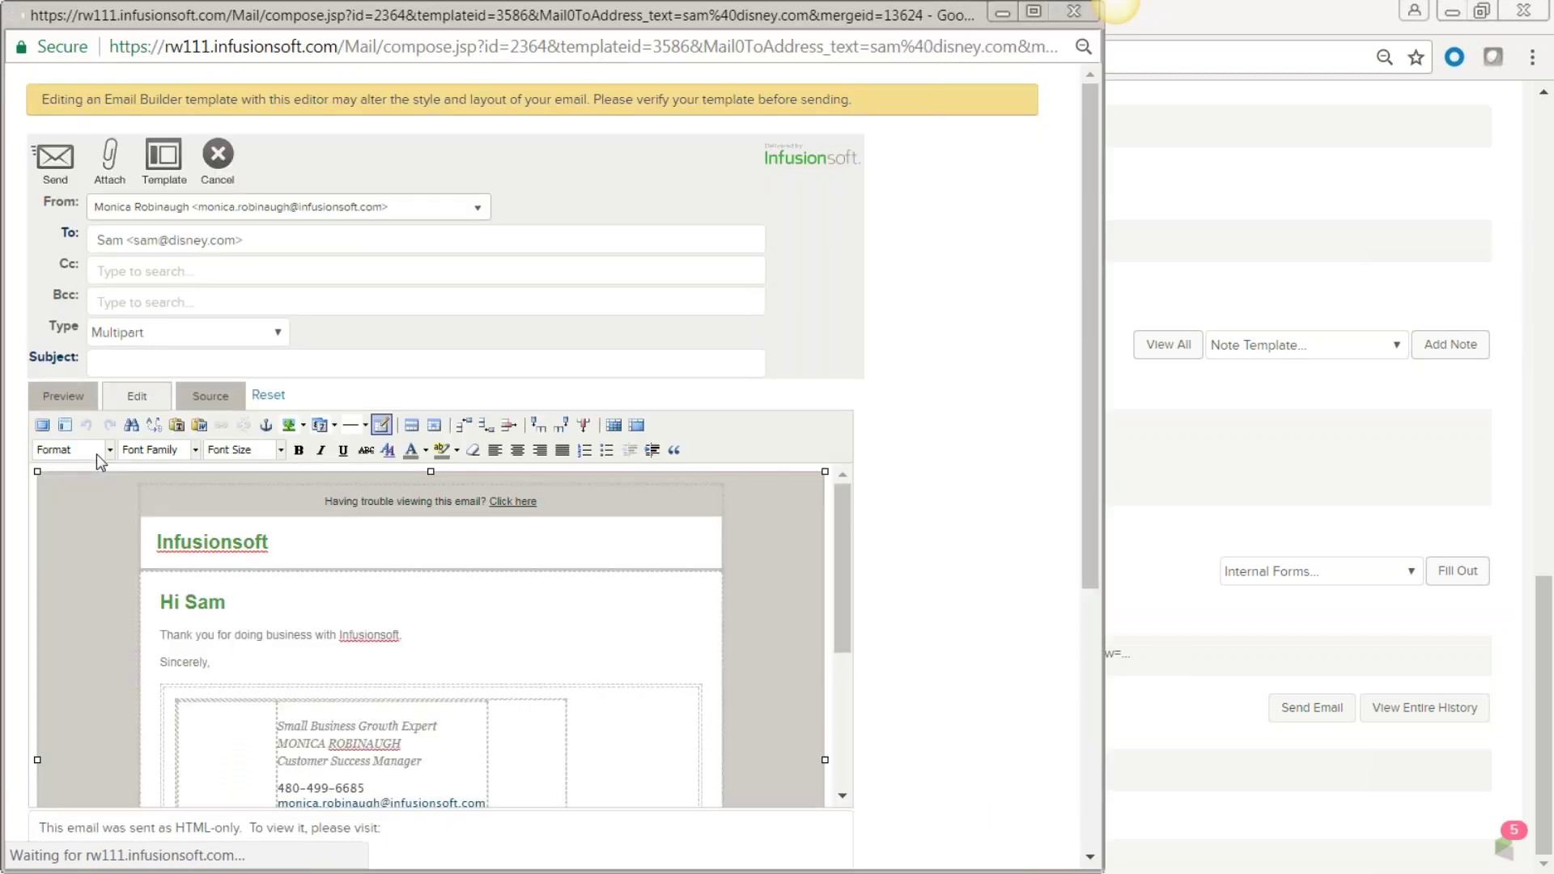
click(164, 158)
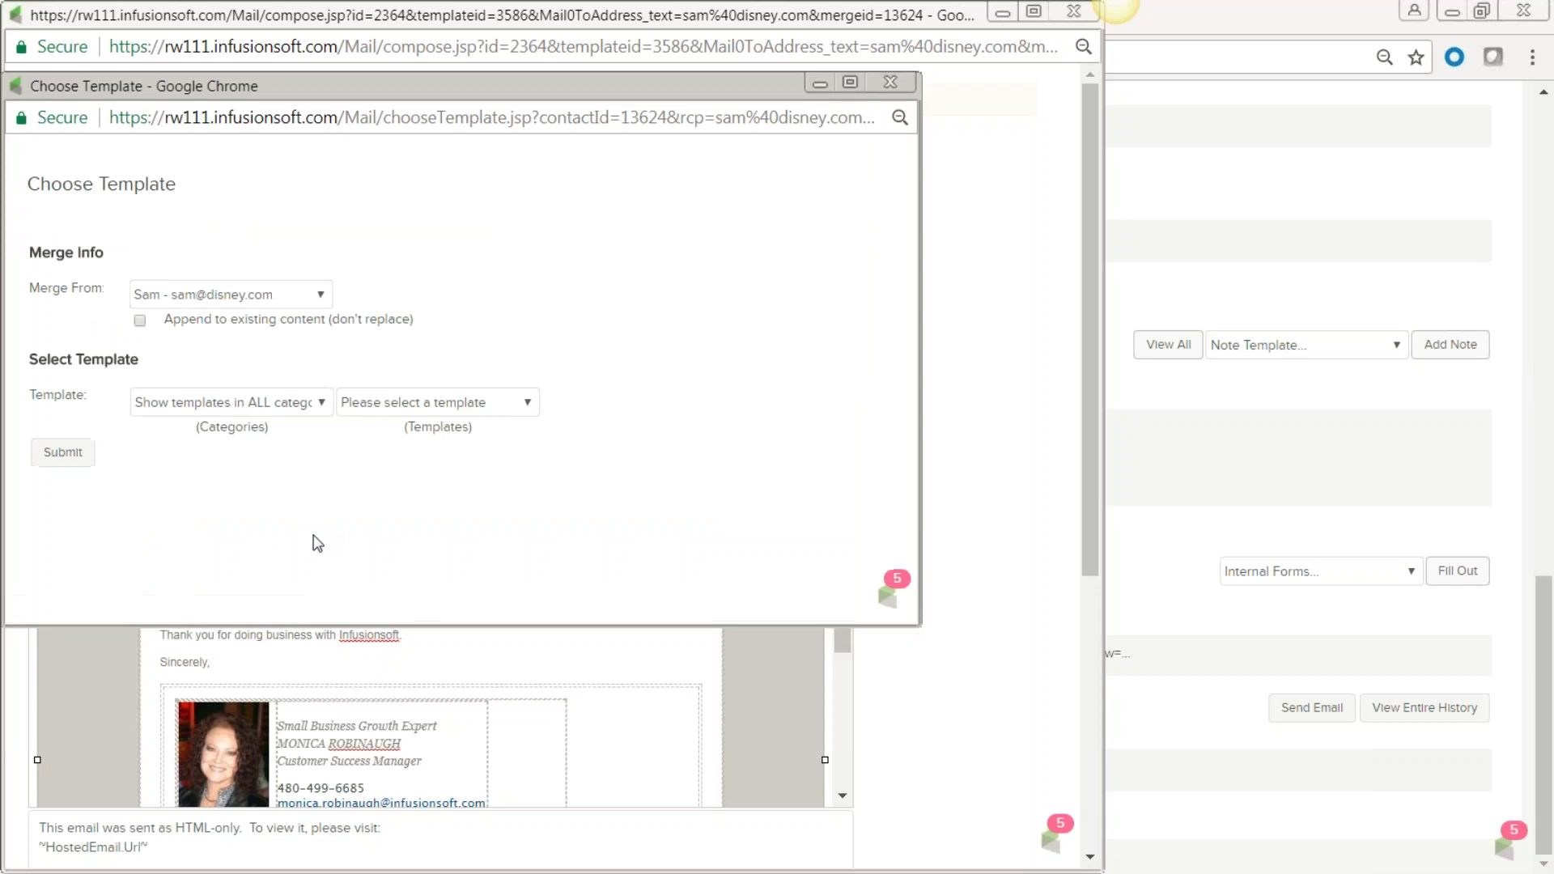
click(525, 403)
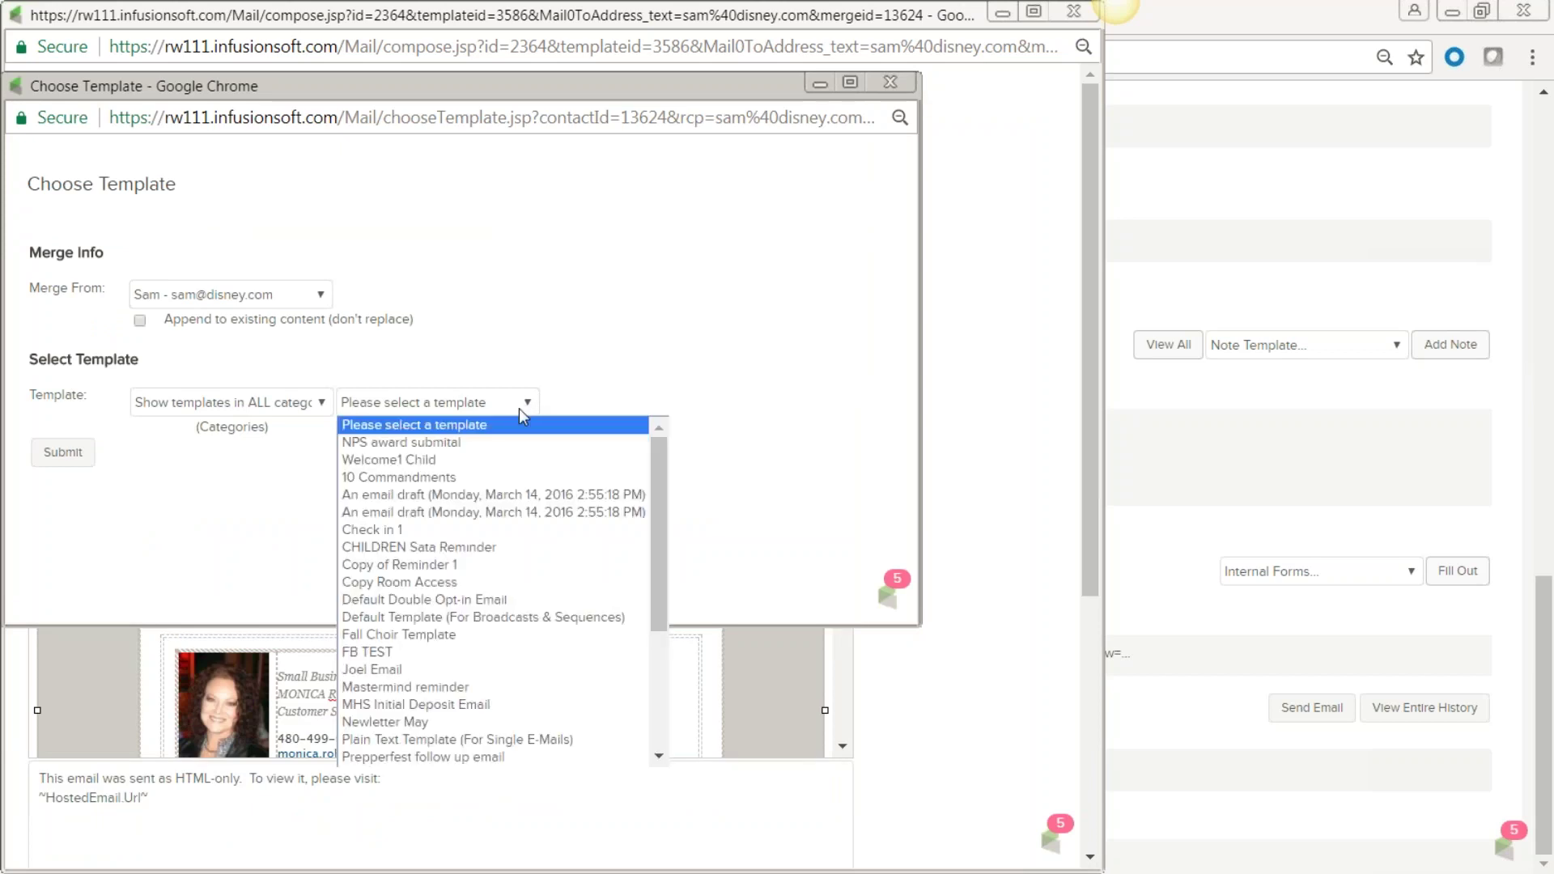
scroll(497, 566, down, 4)
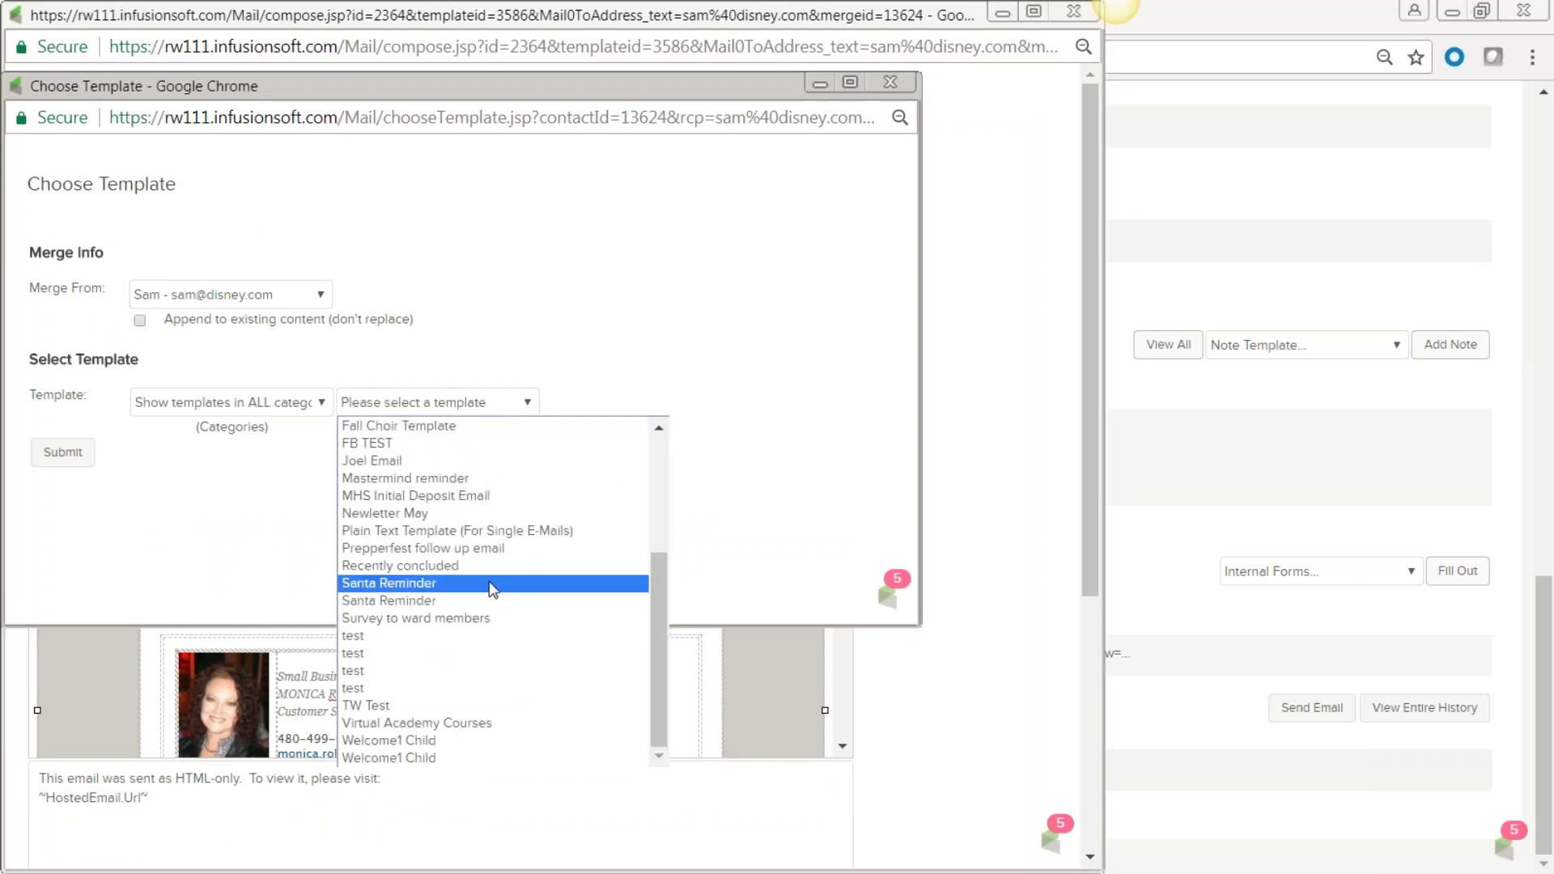
click(448, 600)
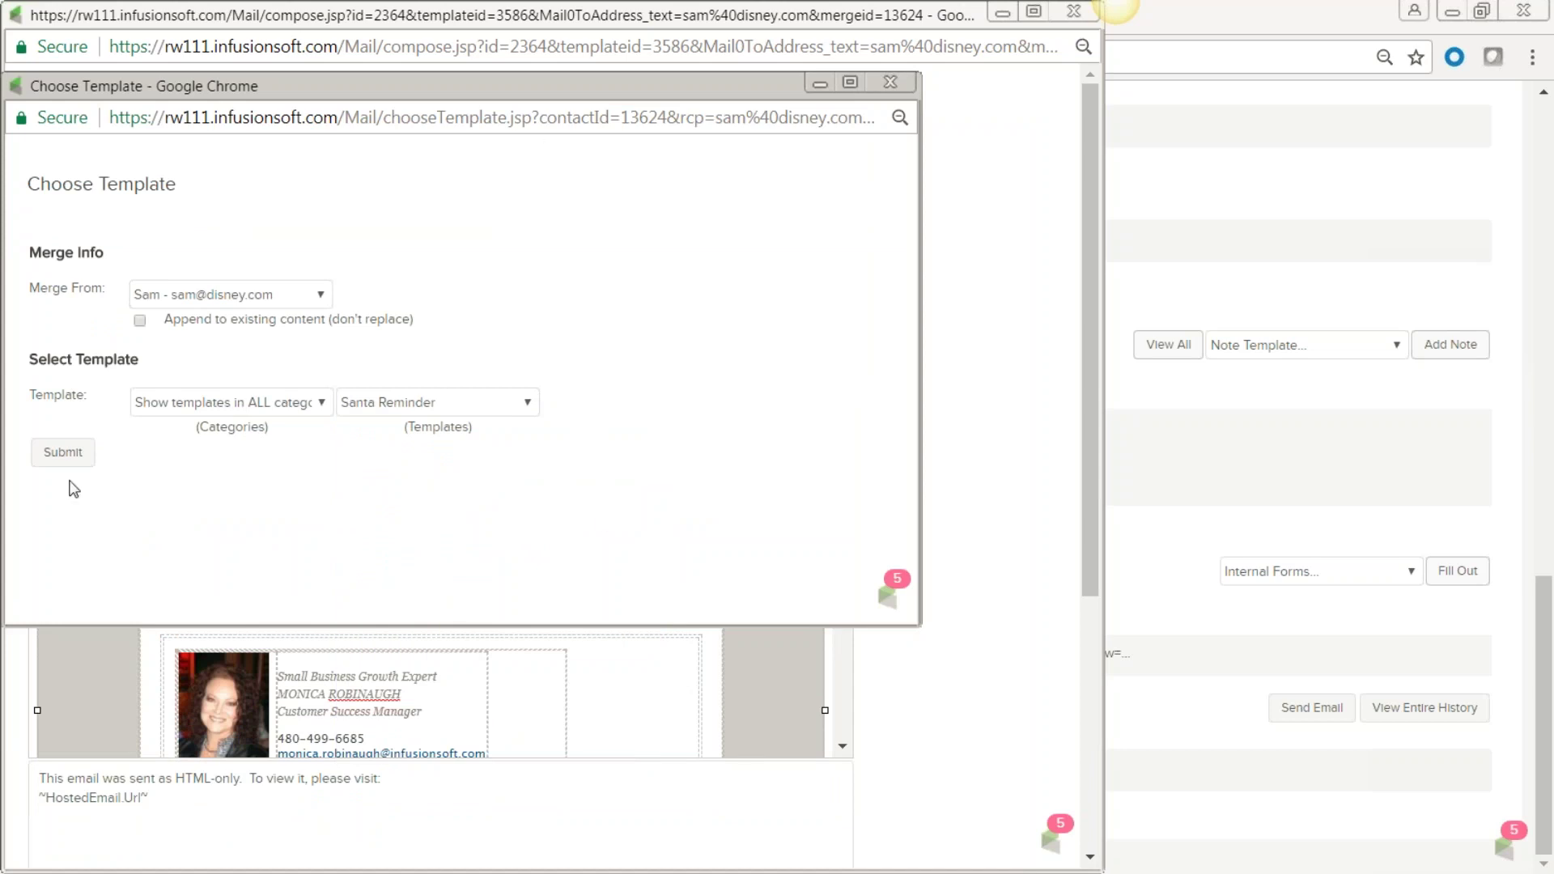
click(68, 453)
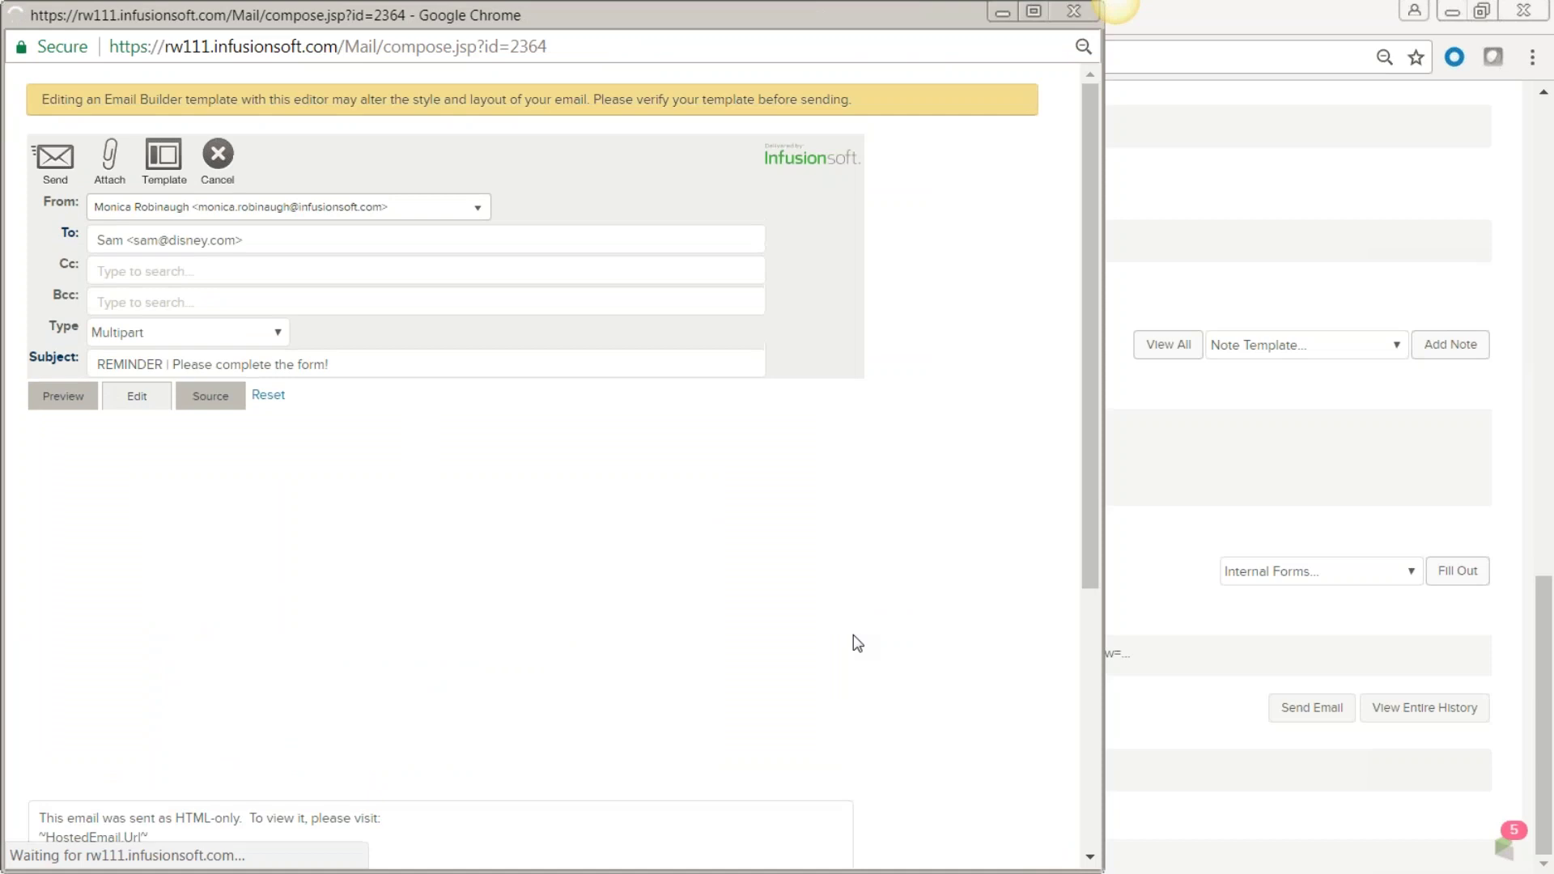
scroll(678, 638, down, 3)
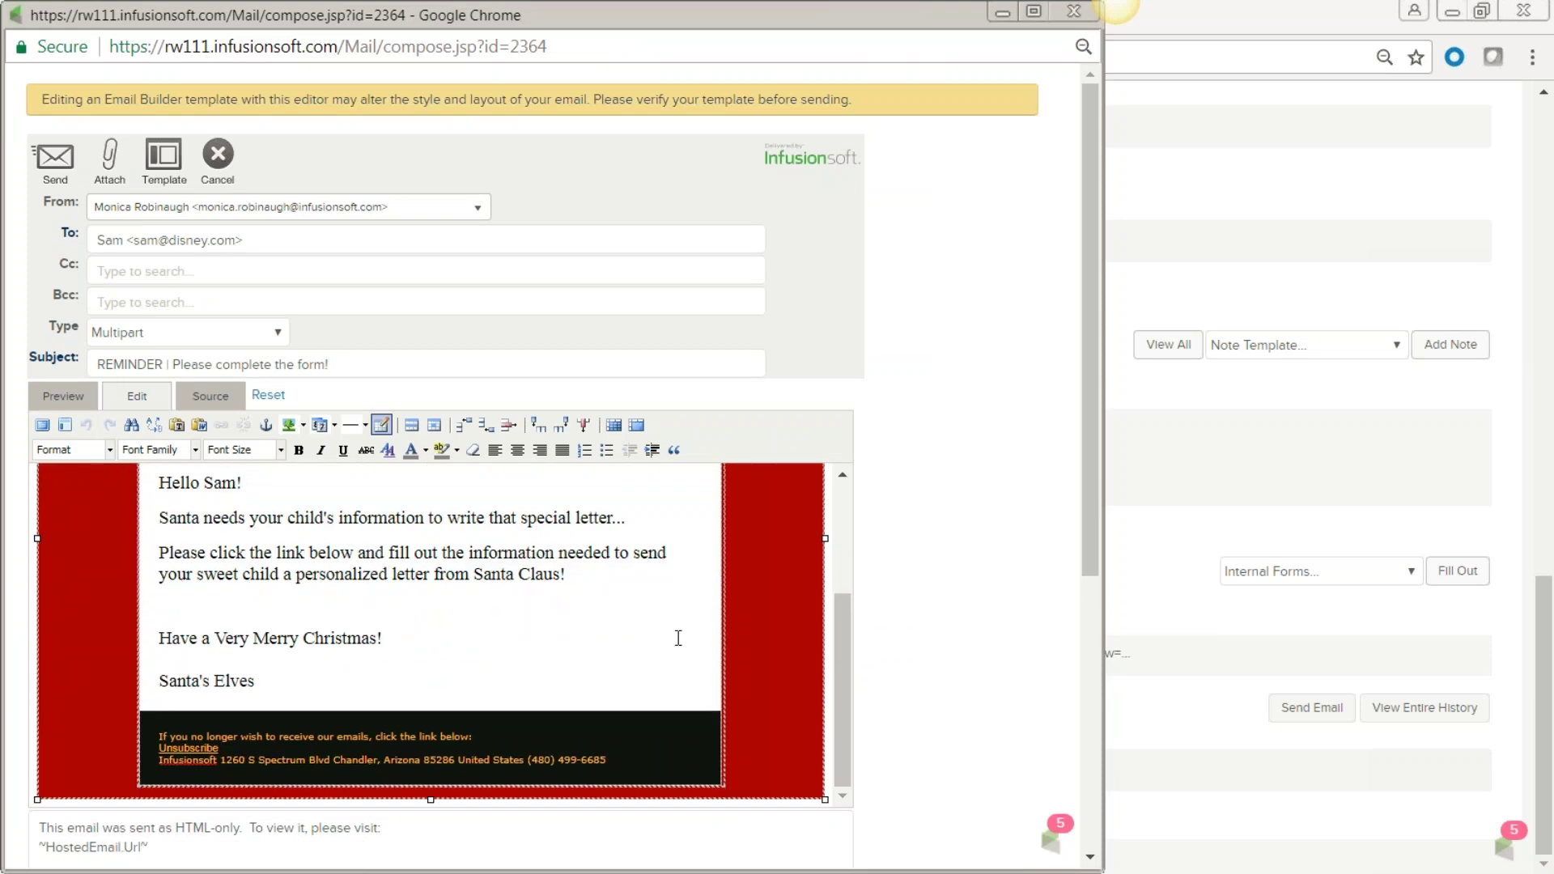
drag(610, 569, 121, 497)
click(382, 581)
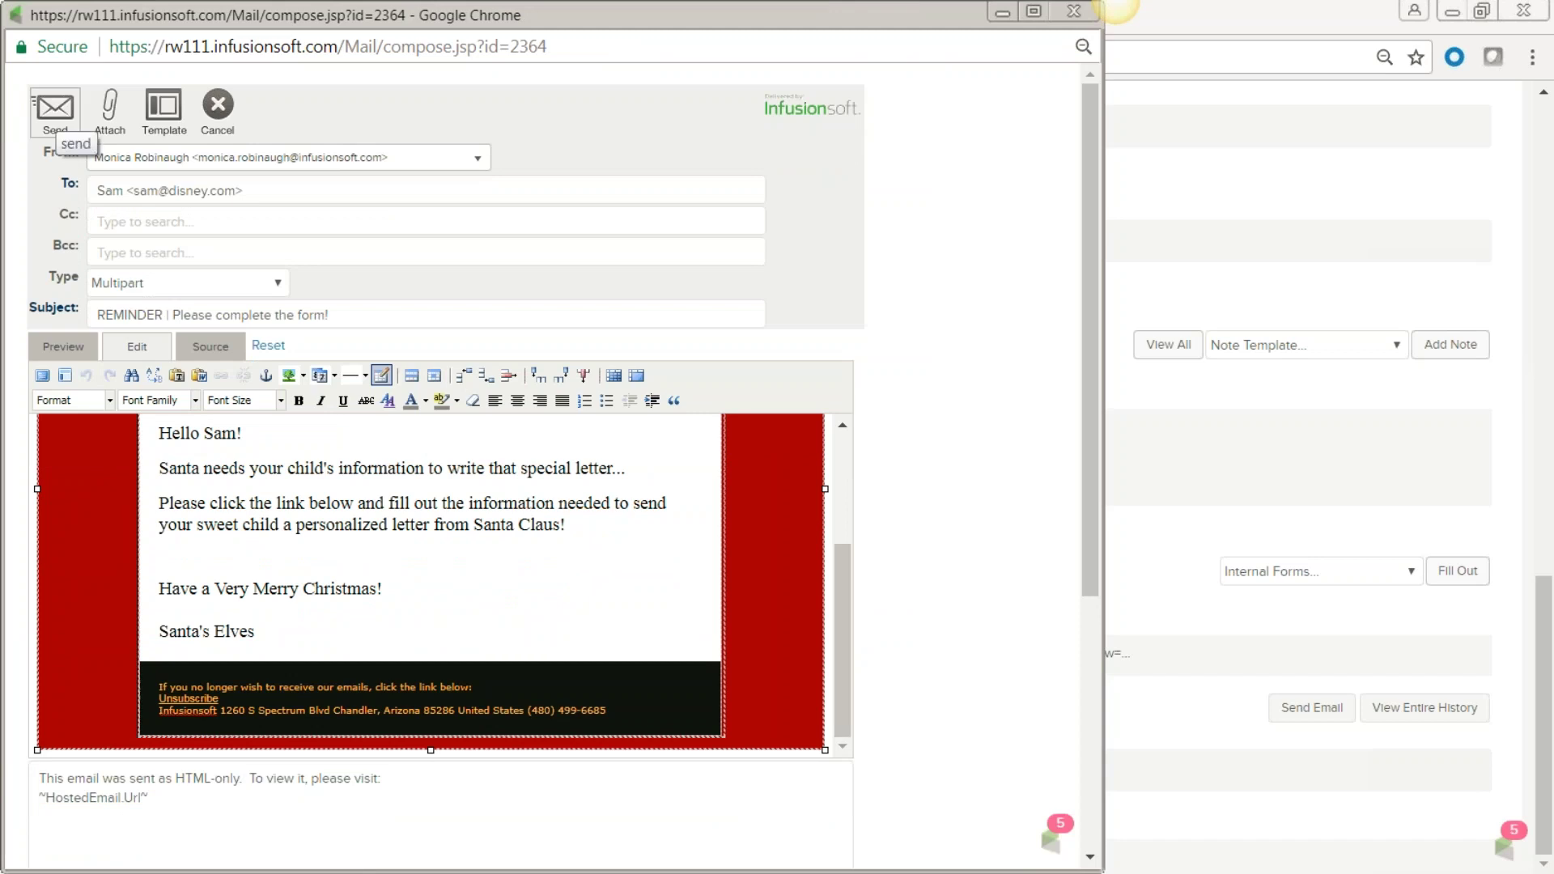
click(1075, 12)
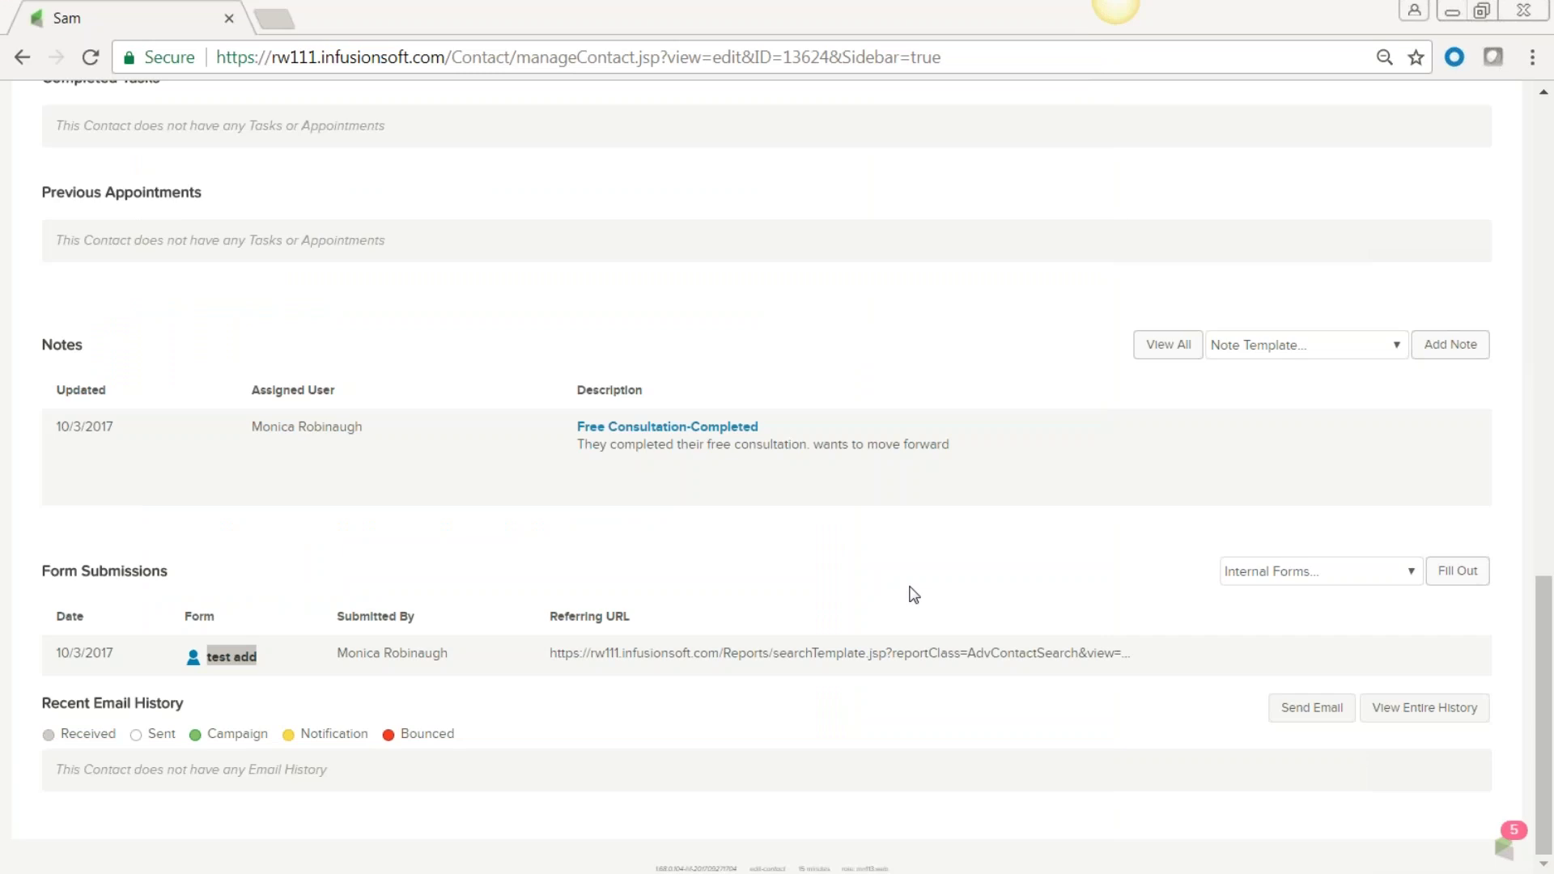
Review the contact's scored activity, web form fill date and campaign history.
scroll(794, 357, up, 6)
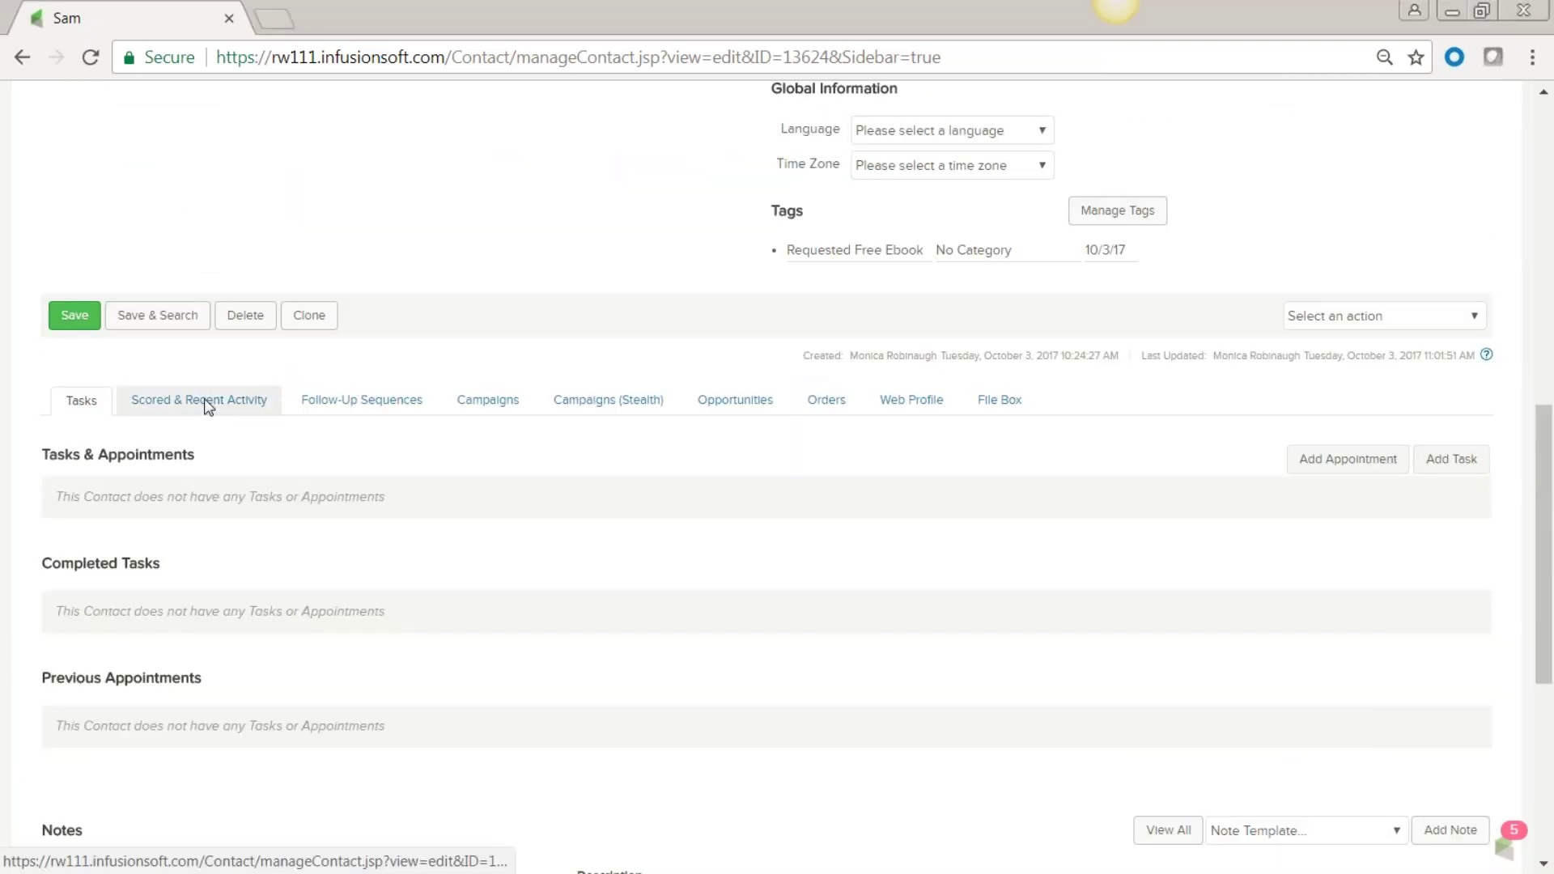
click(208, 401)
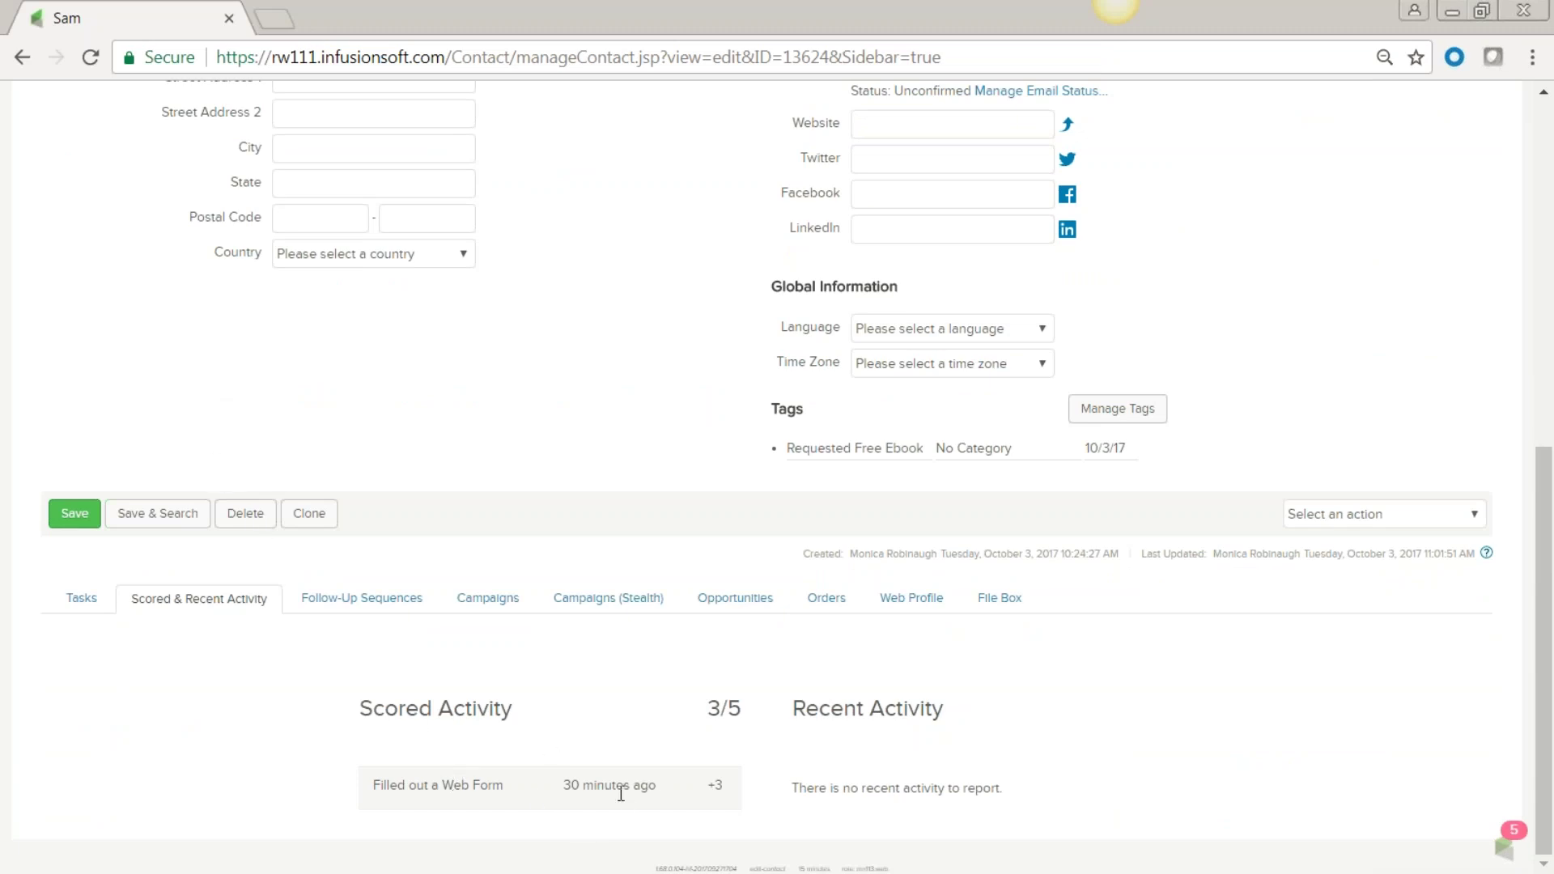
triple_click(570, 790)
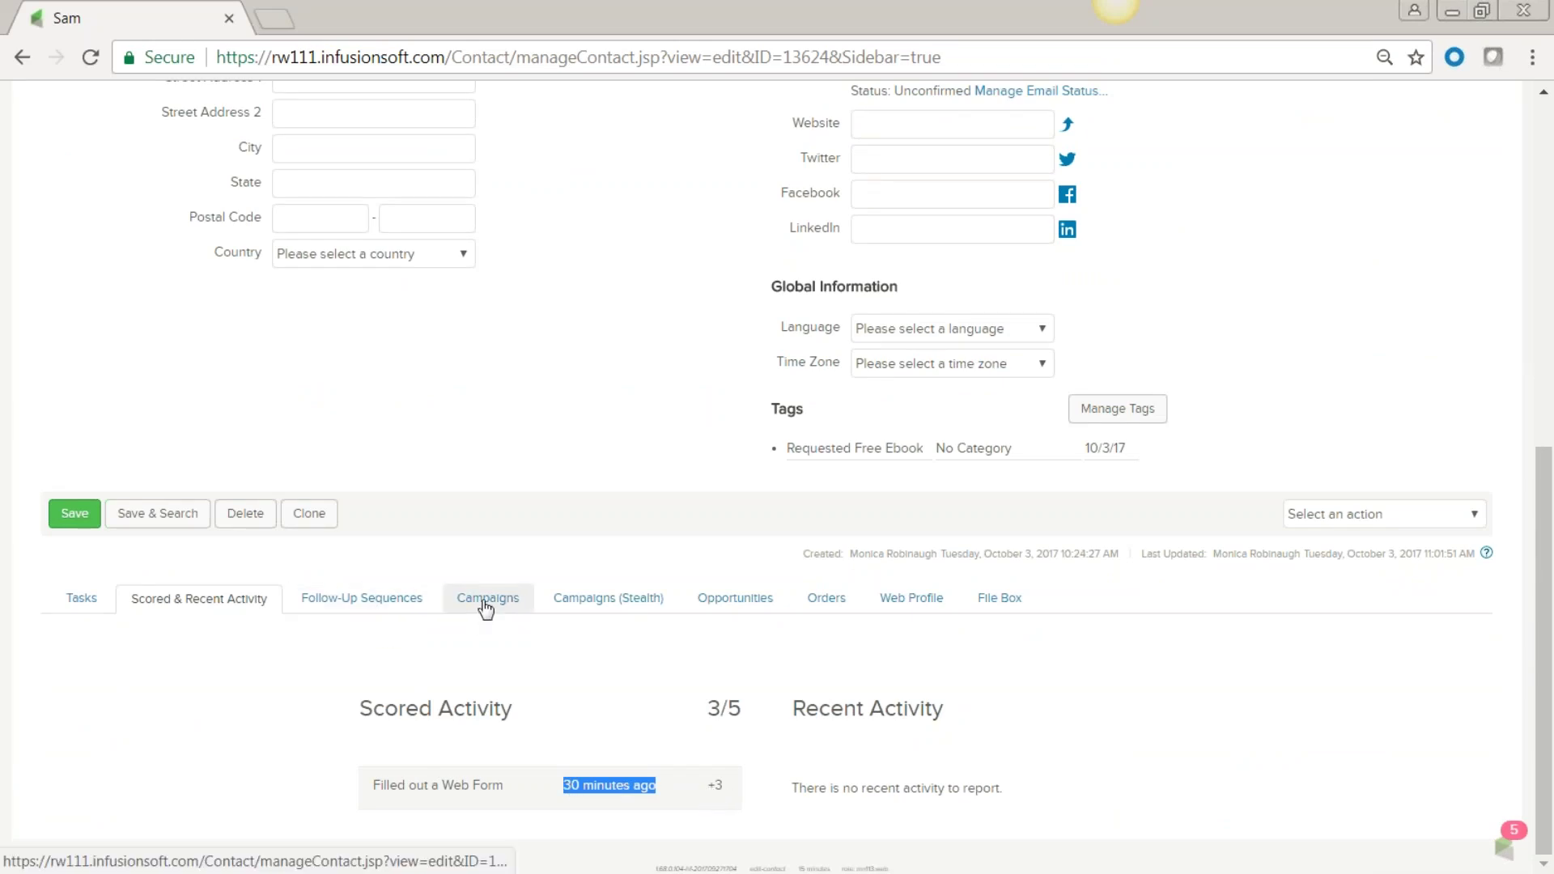
click(485, 599)
scroll(653, 756, down, 2)
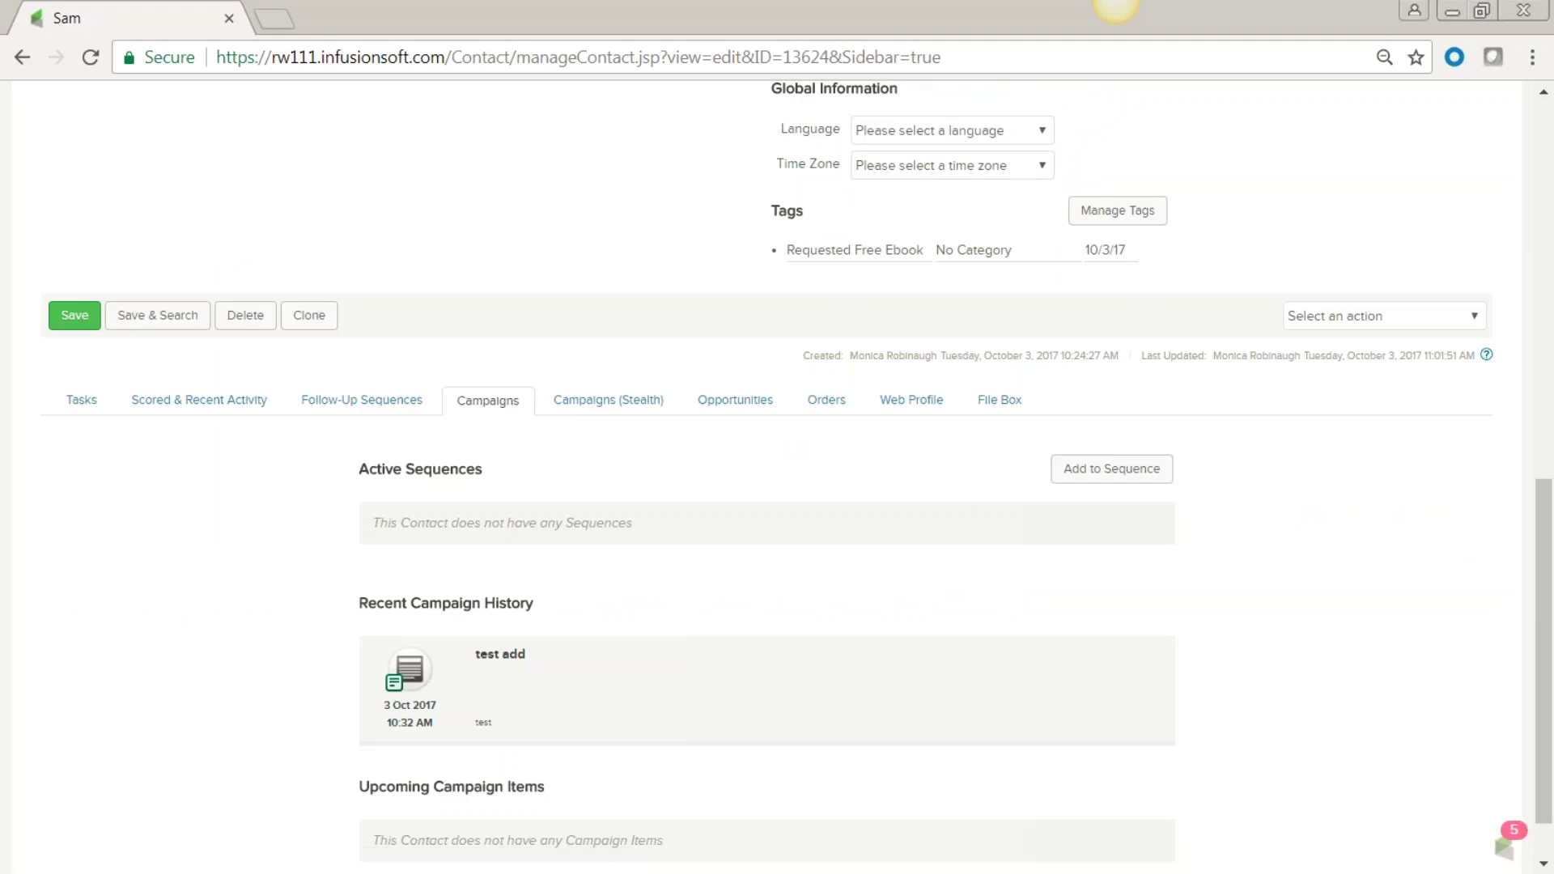
scroll(643, 723, down, 1)
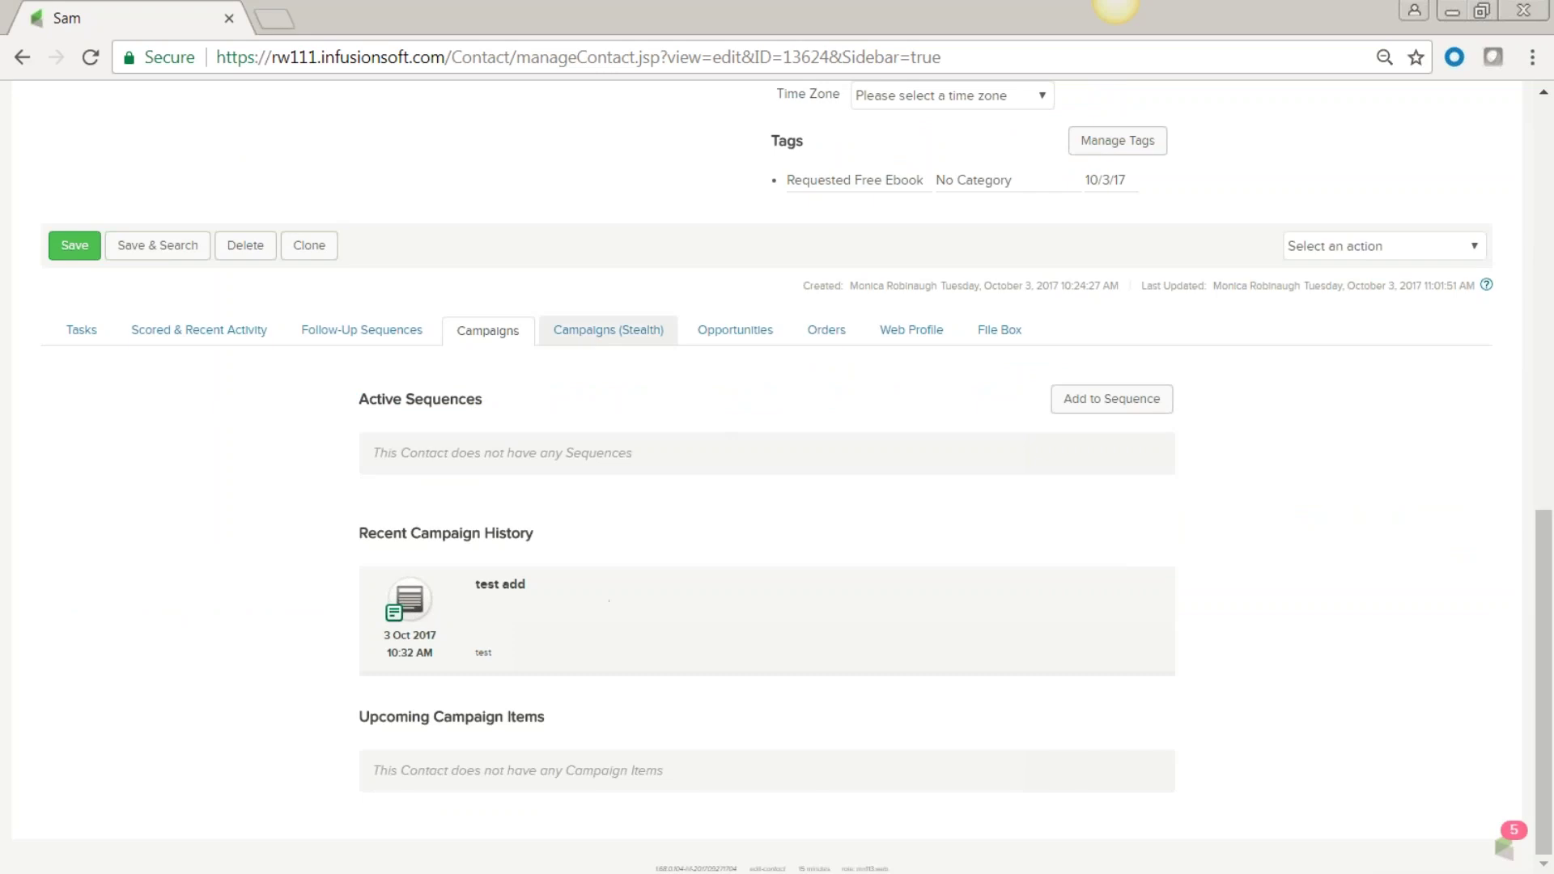
Check the contact's opportunities, orders, web profile visitors and attached files.
click(736, 331)
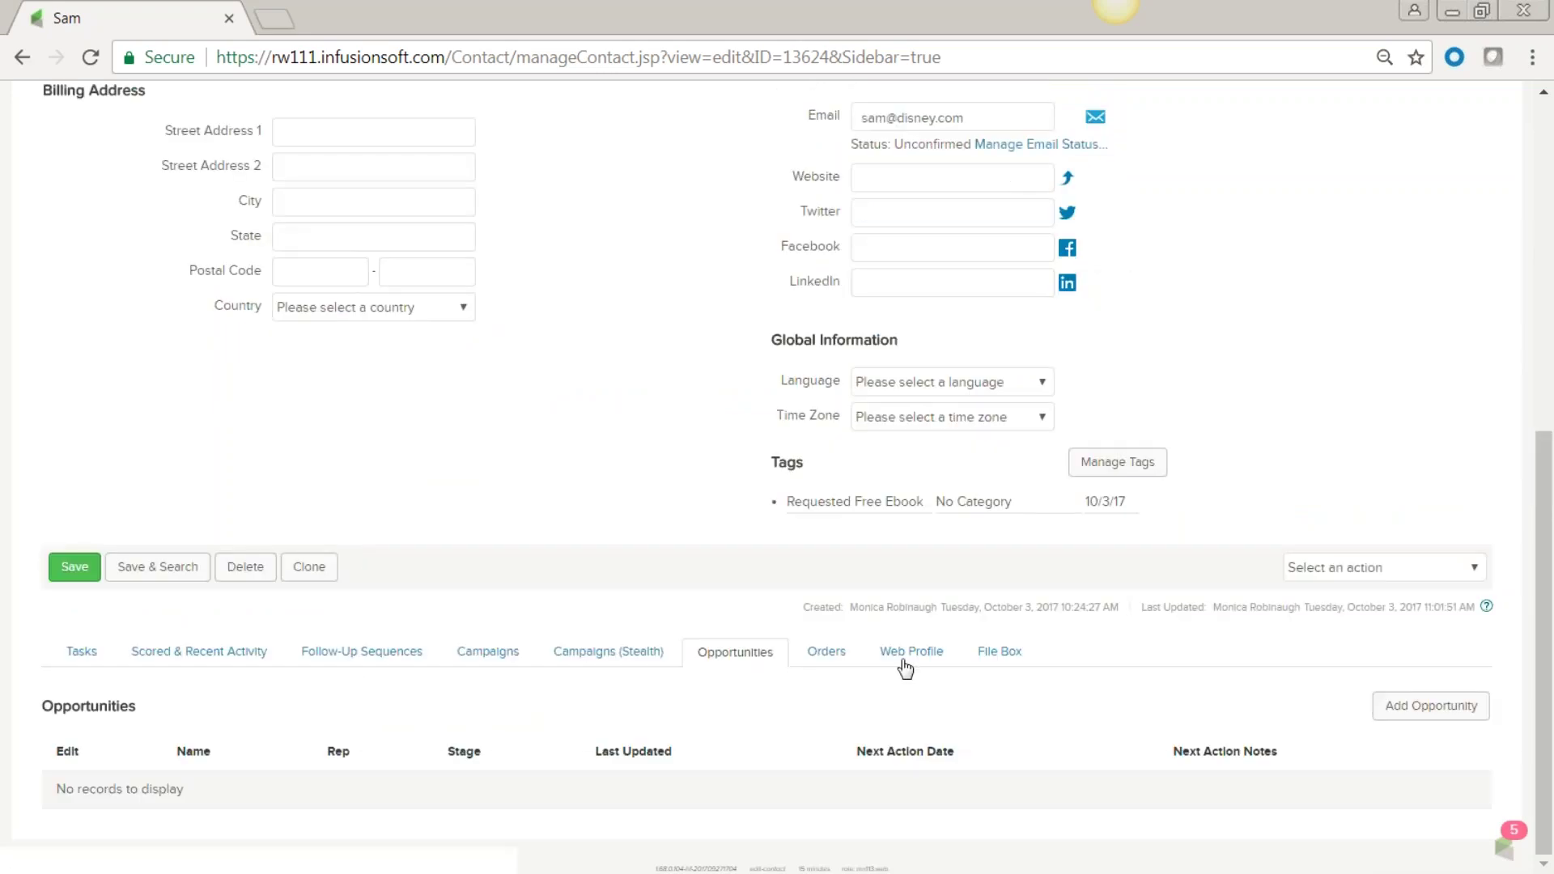
click(826, 652)
scroll(313, 664, down, 1)
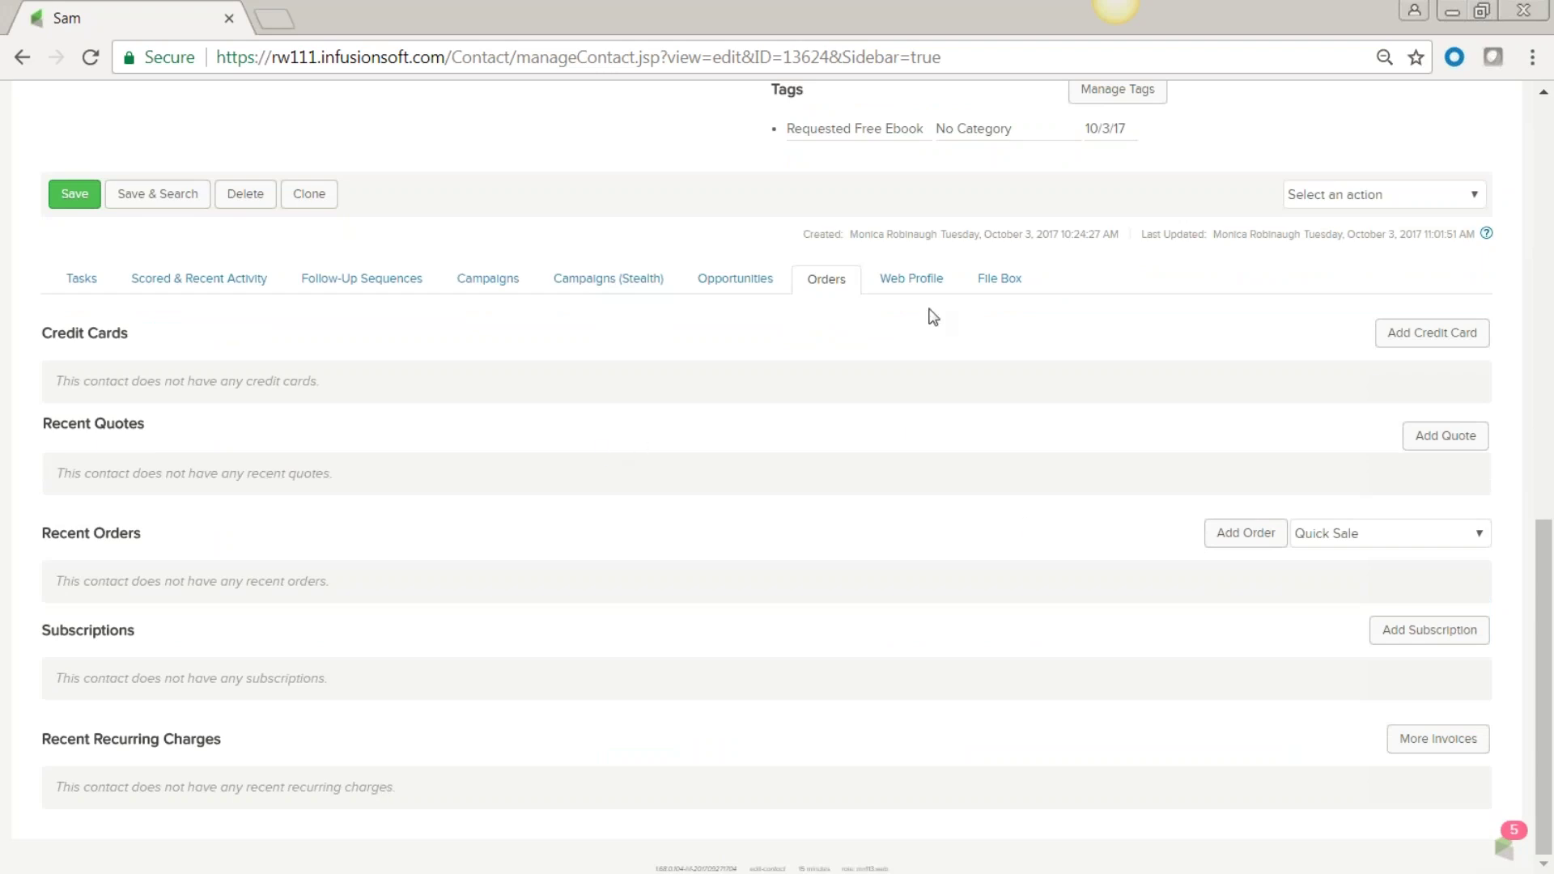
click(913, 279)
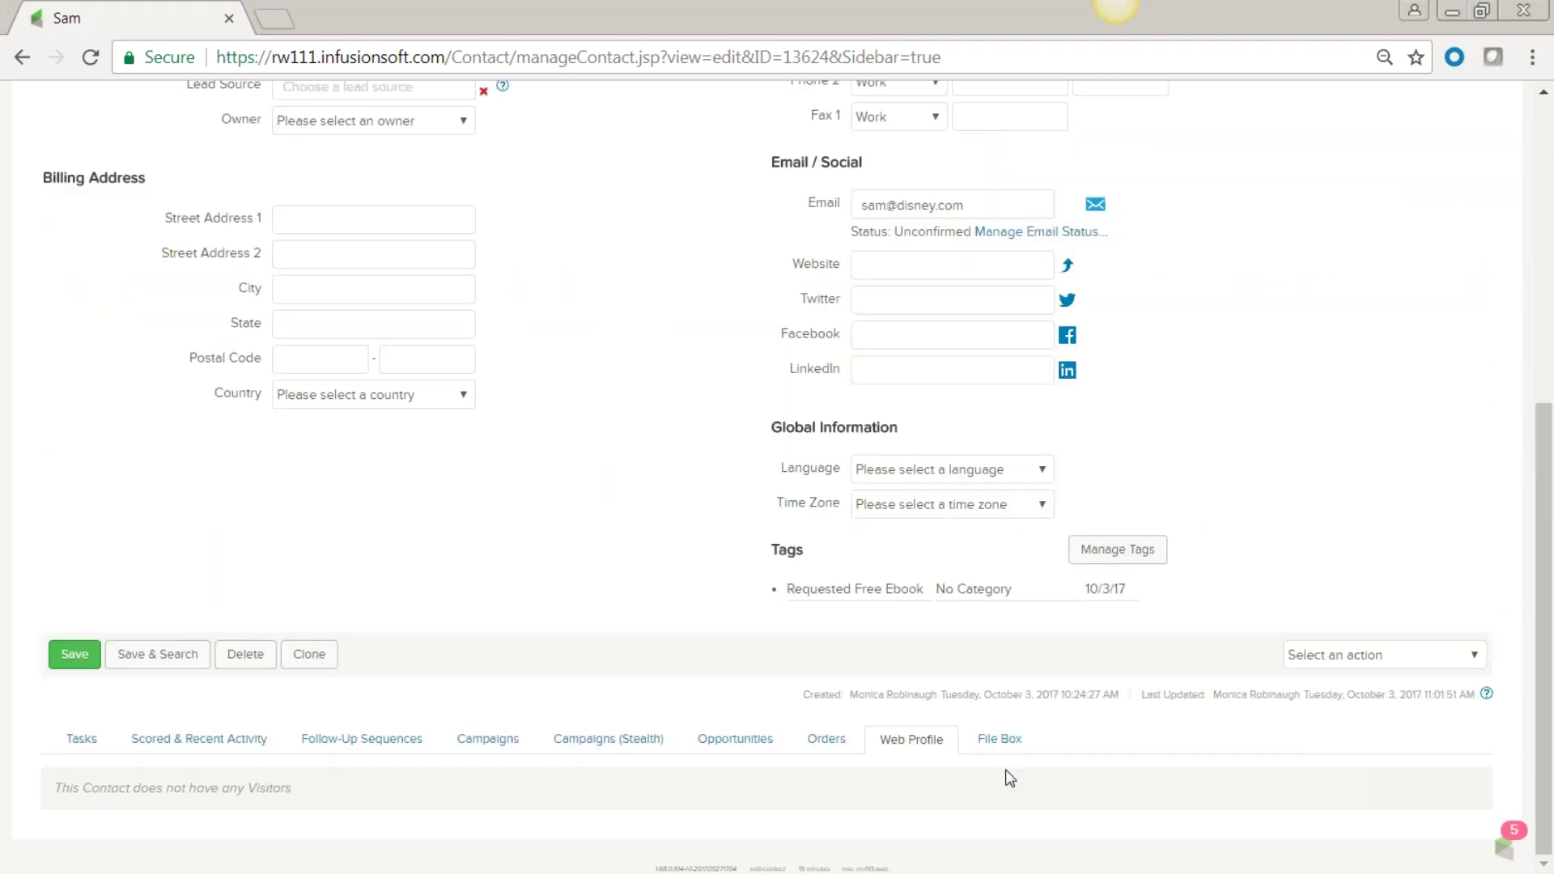
click(997, 743)
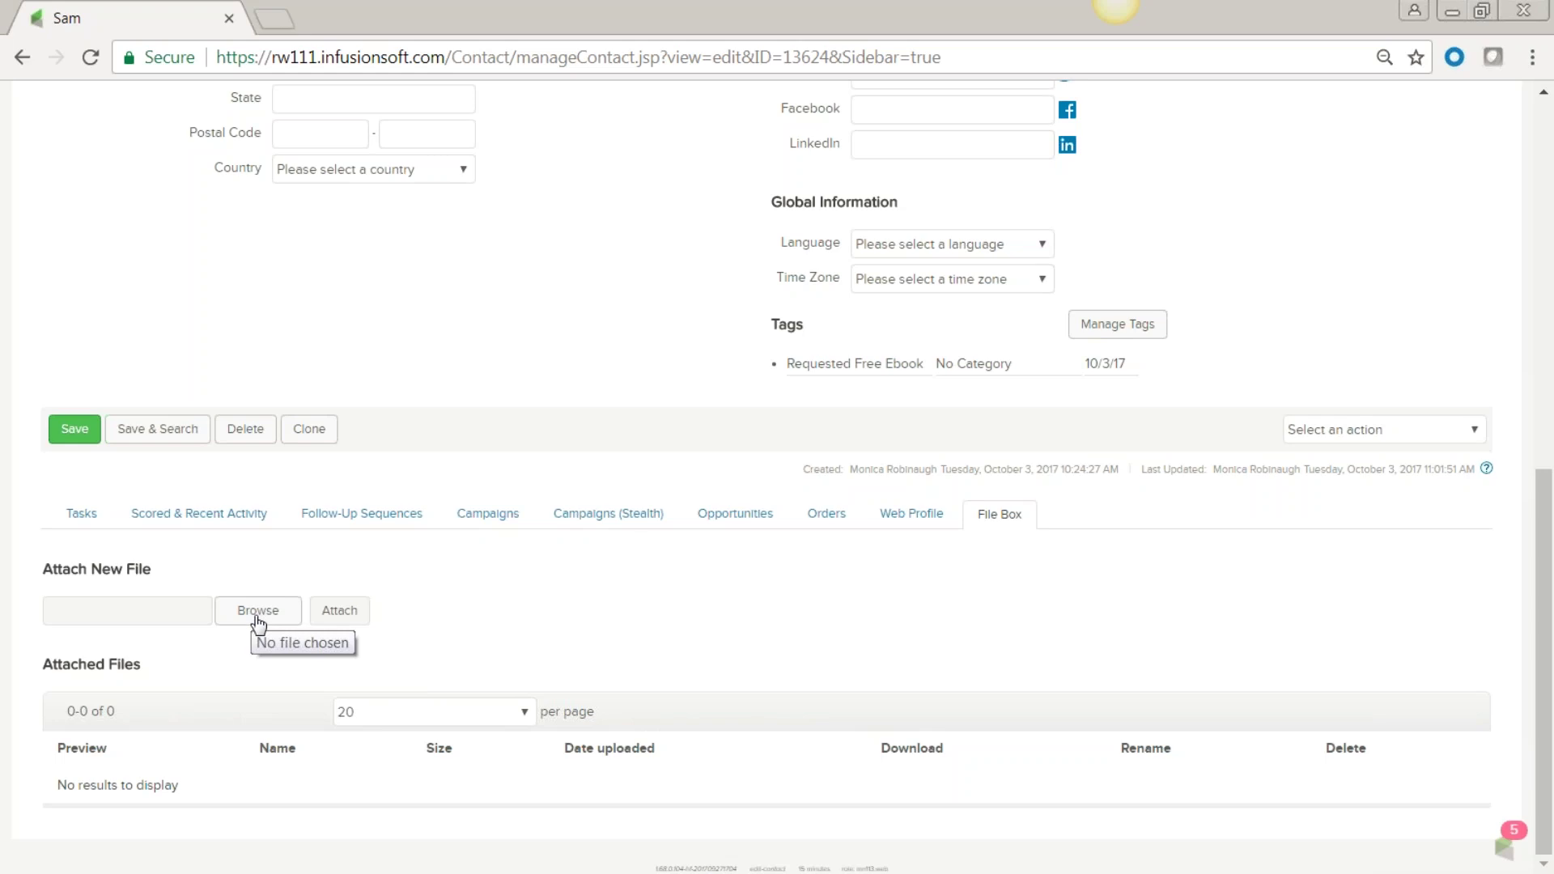
Scroll from the empty File Box back up to the contact's Account Summary.
scroll(259, 623, up, 3)
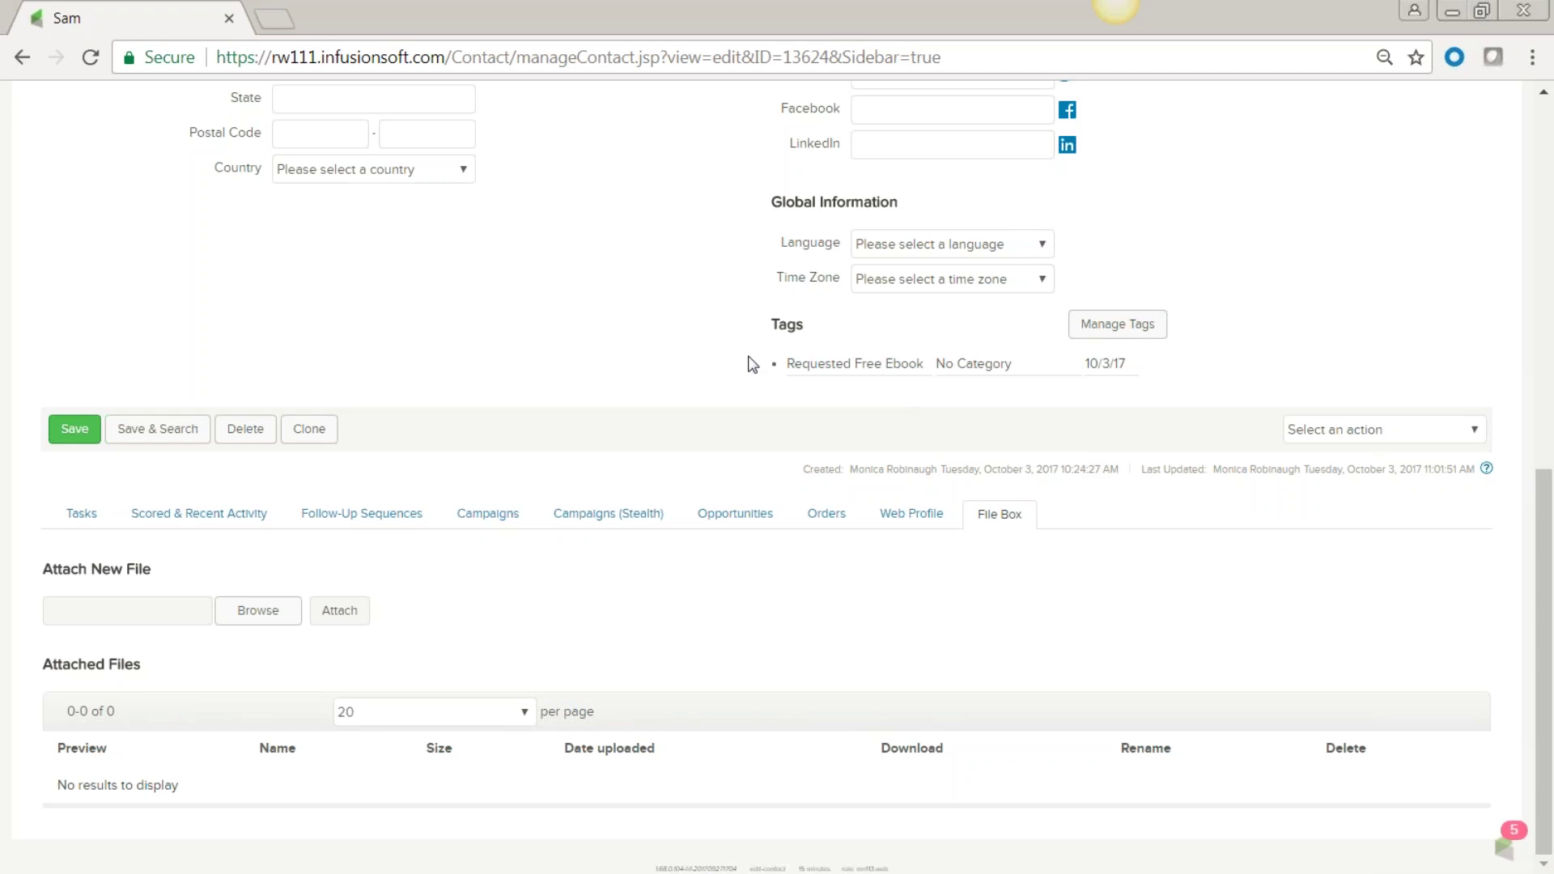
scroll(749, 363, up, 9)
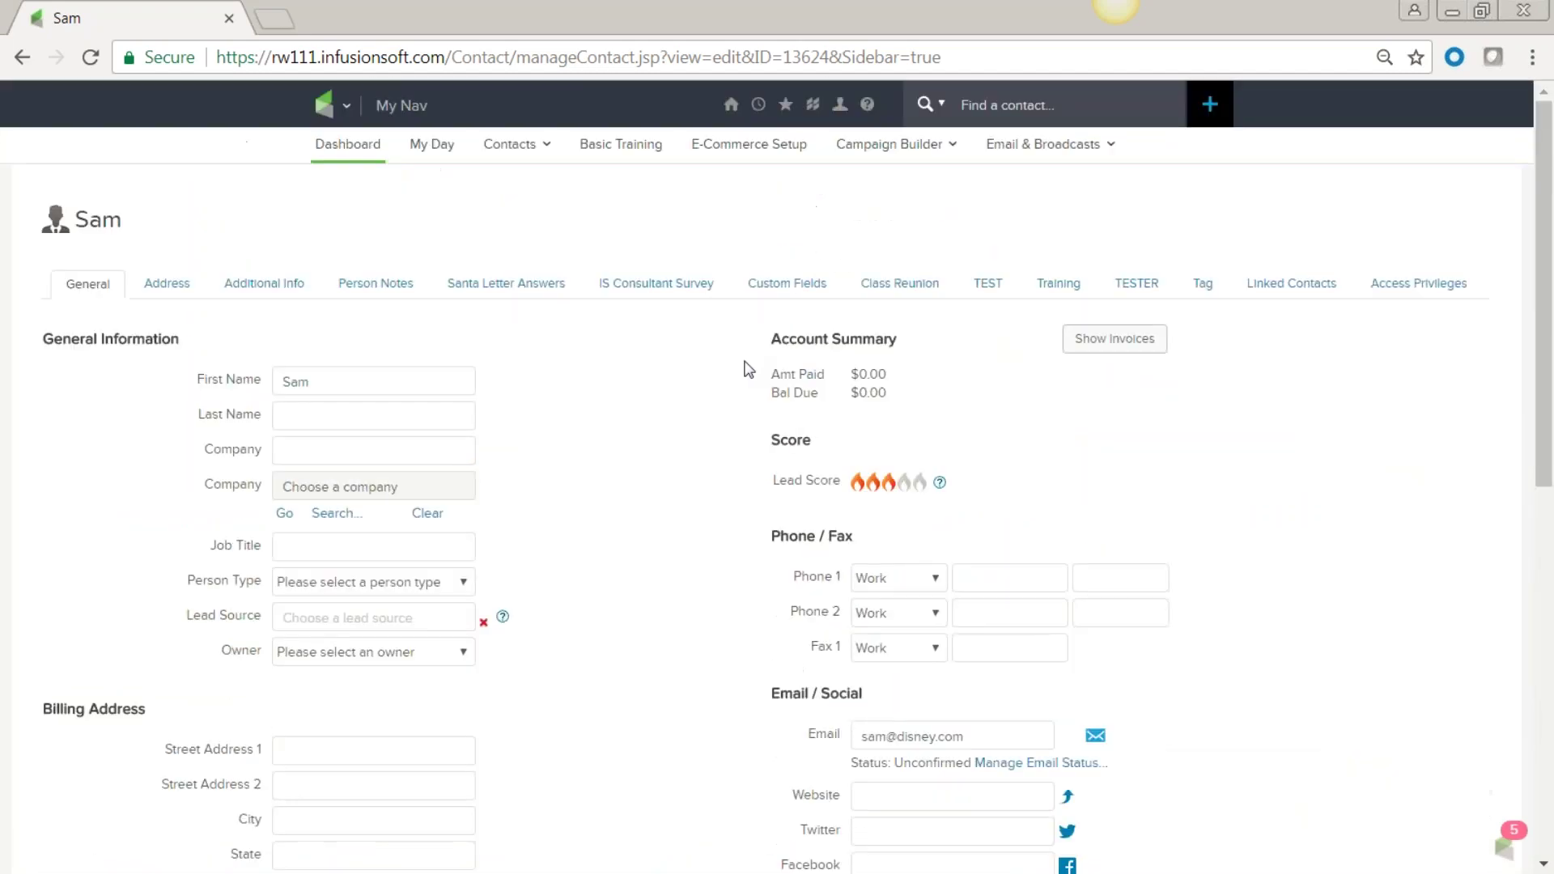
Search all 3,117 contacts and show the two tags applied to the Self contact.
click(347, 104)
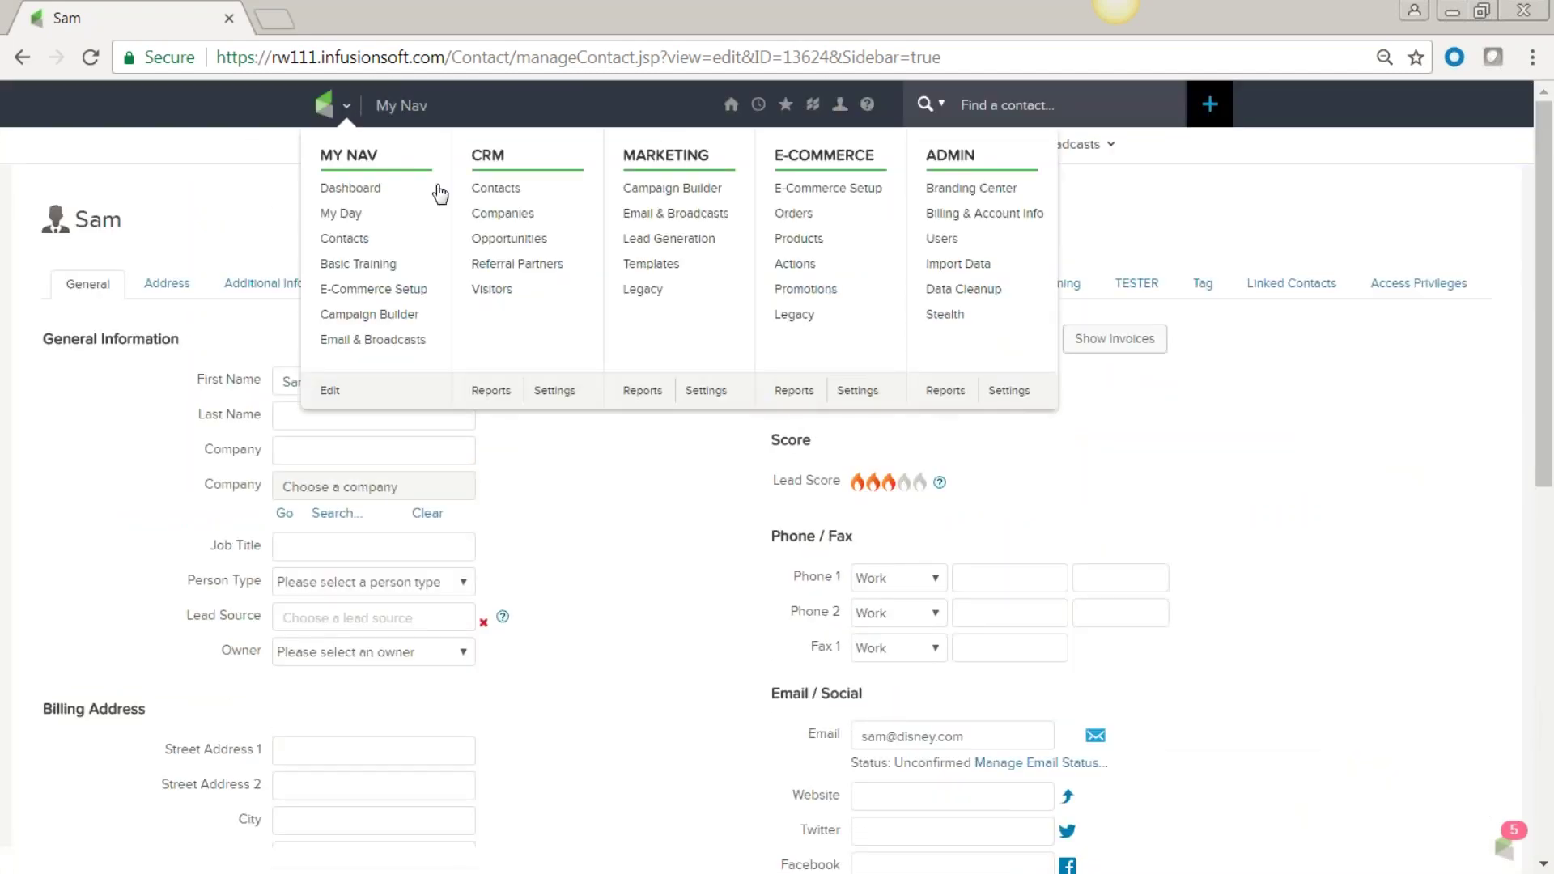
click(504, 192)
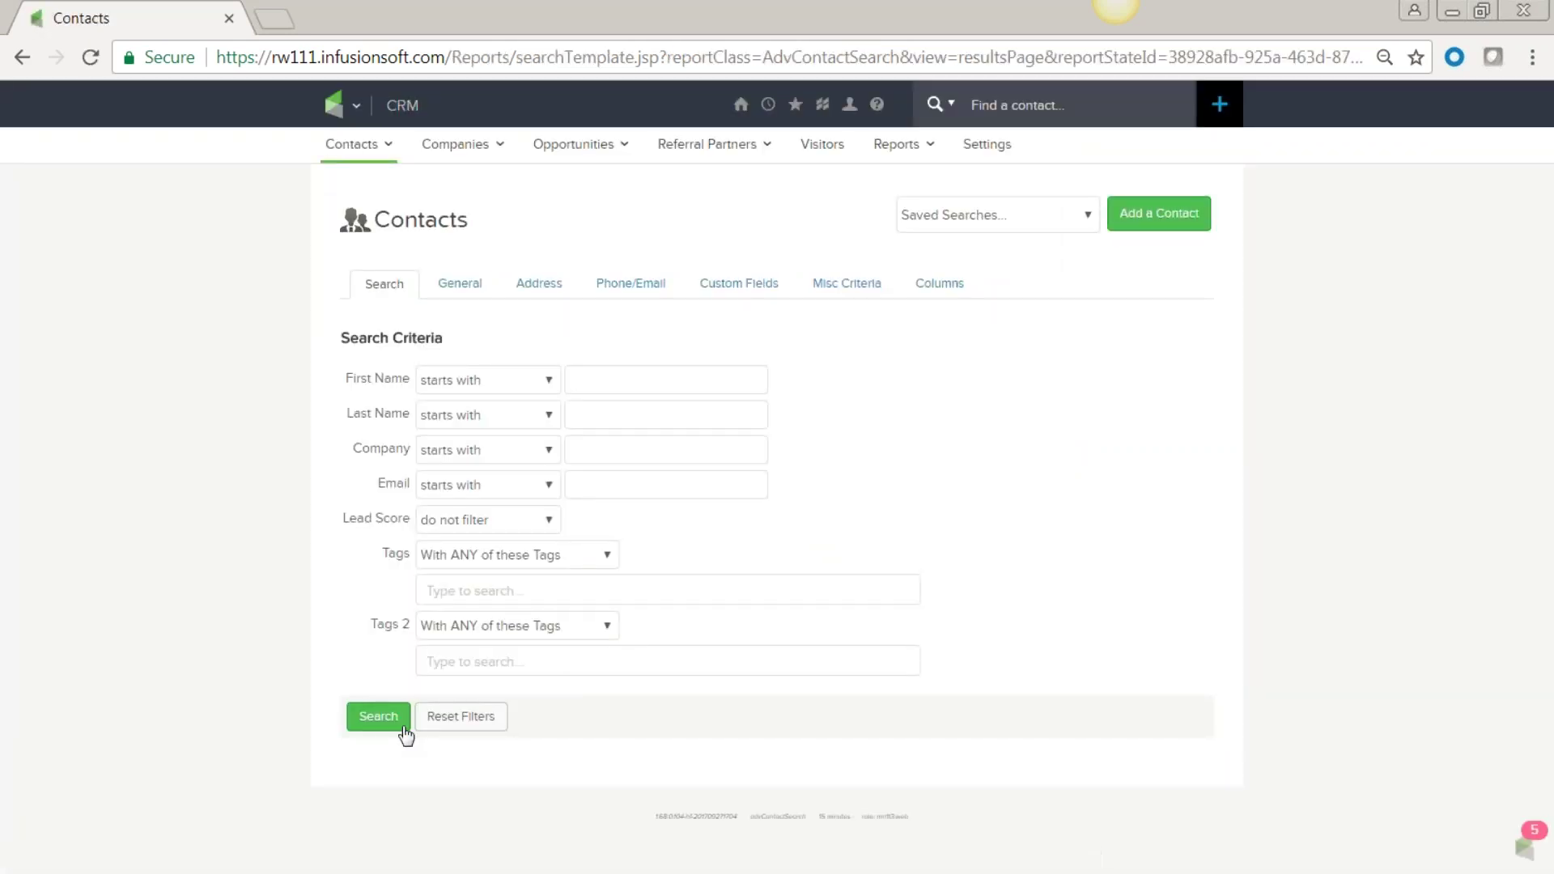
click(381, 718)
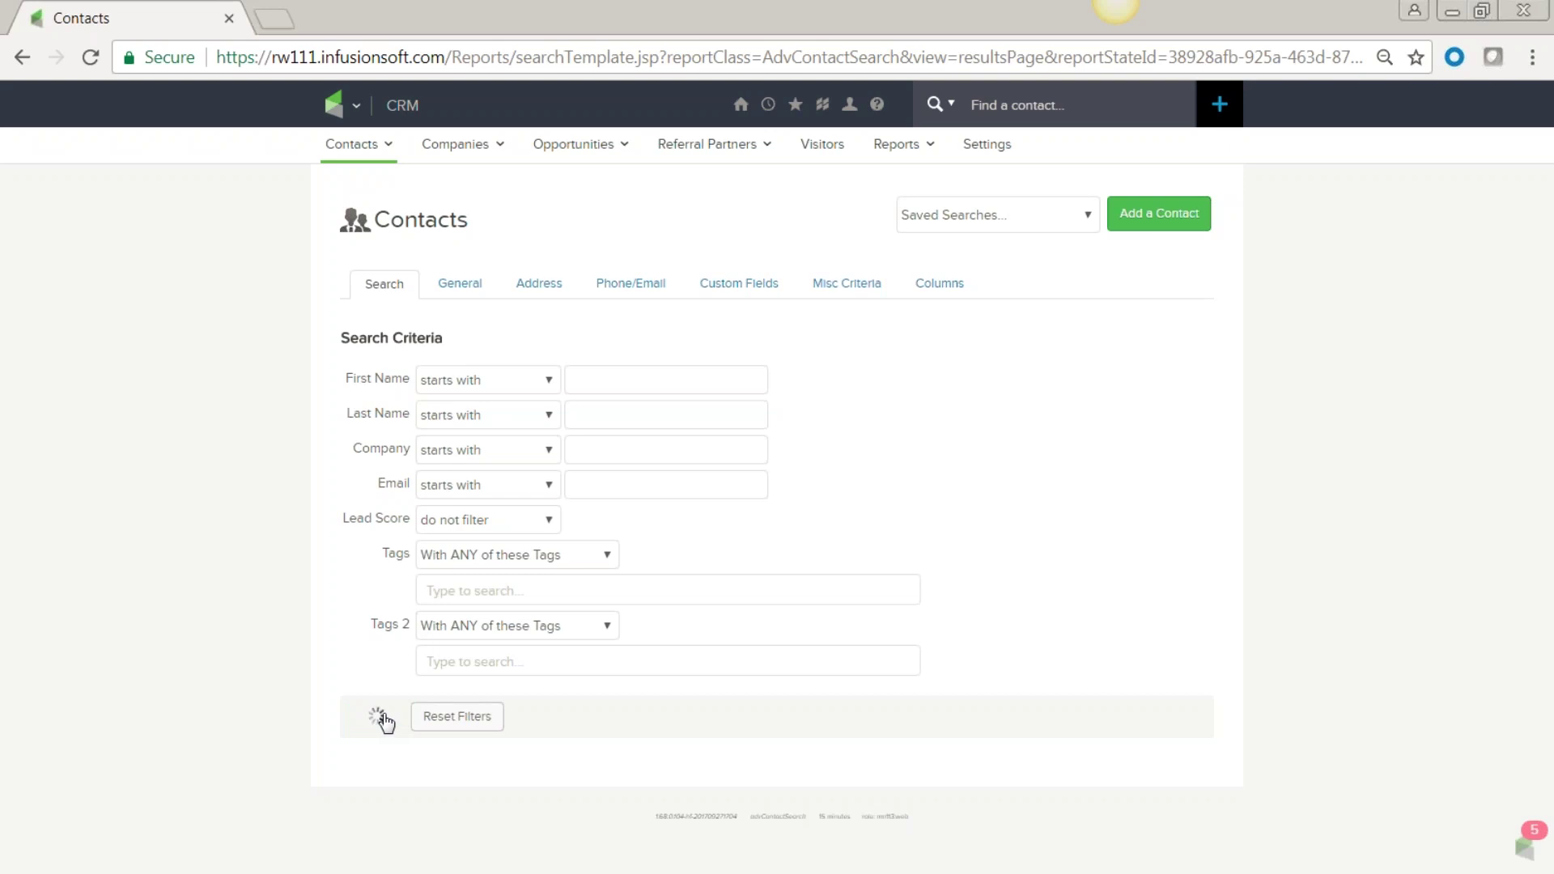
mouse_move(823, 489)
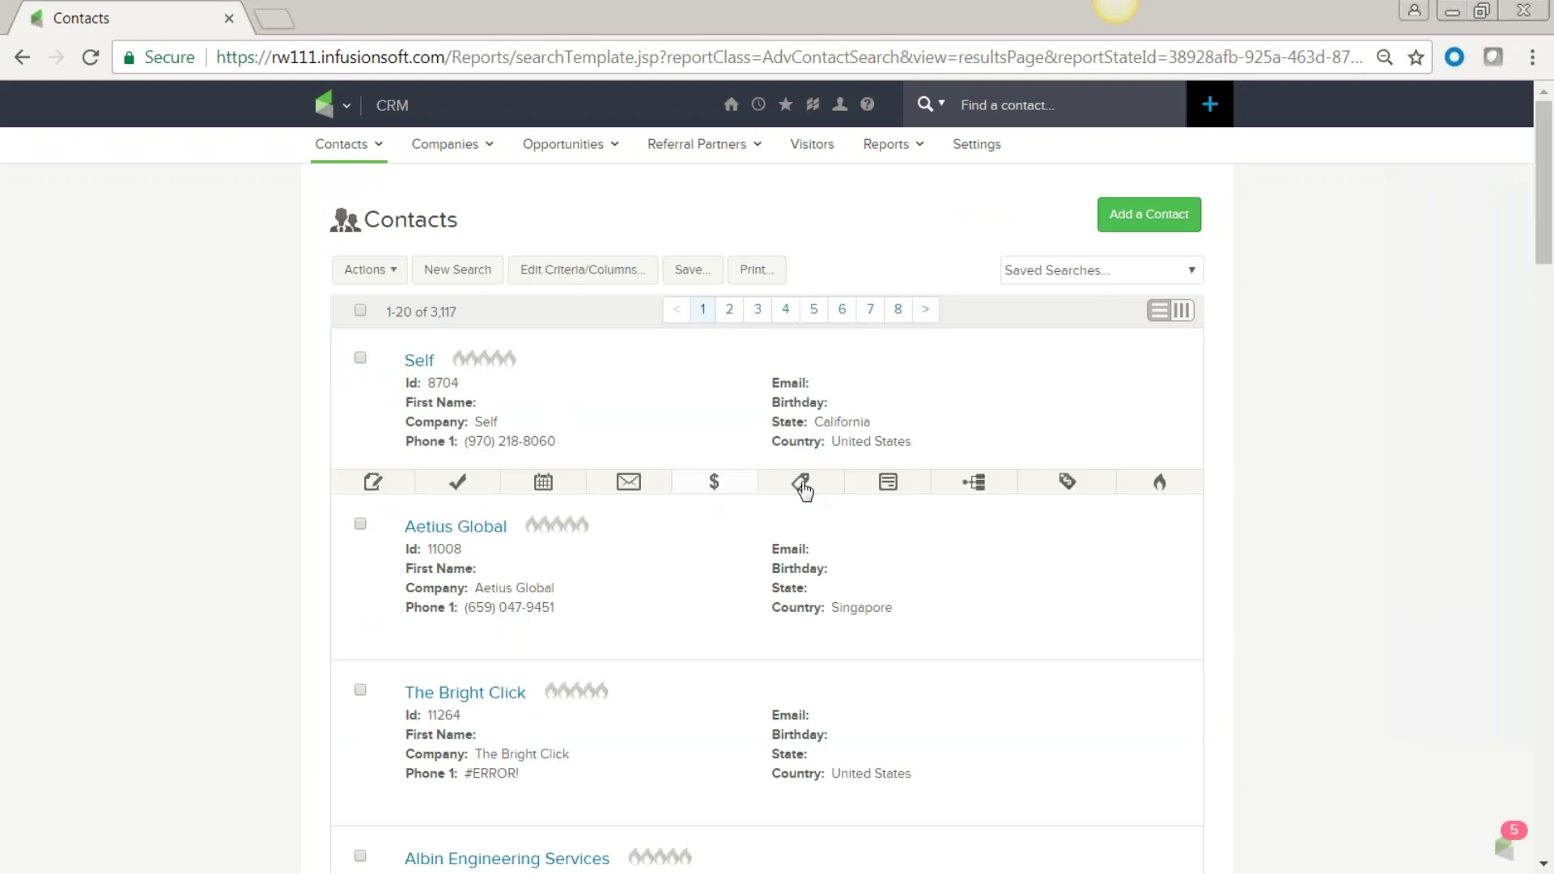
click(800, 488)
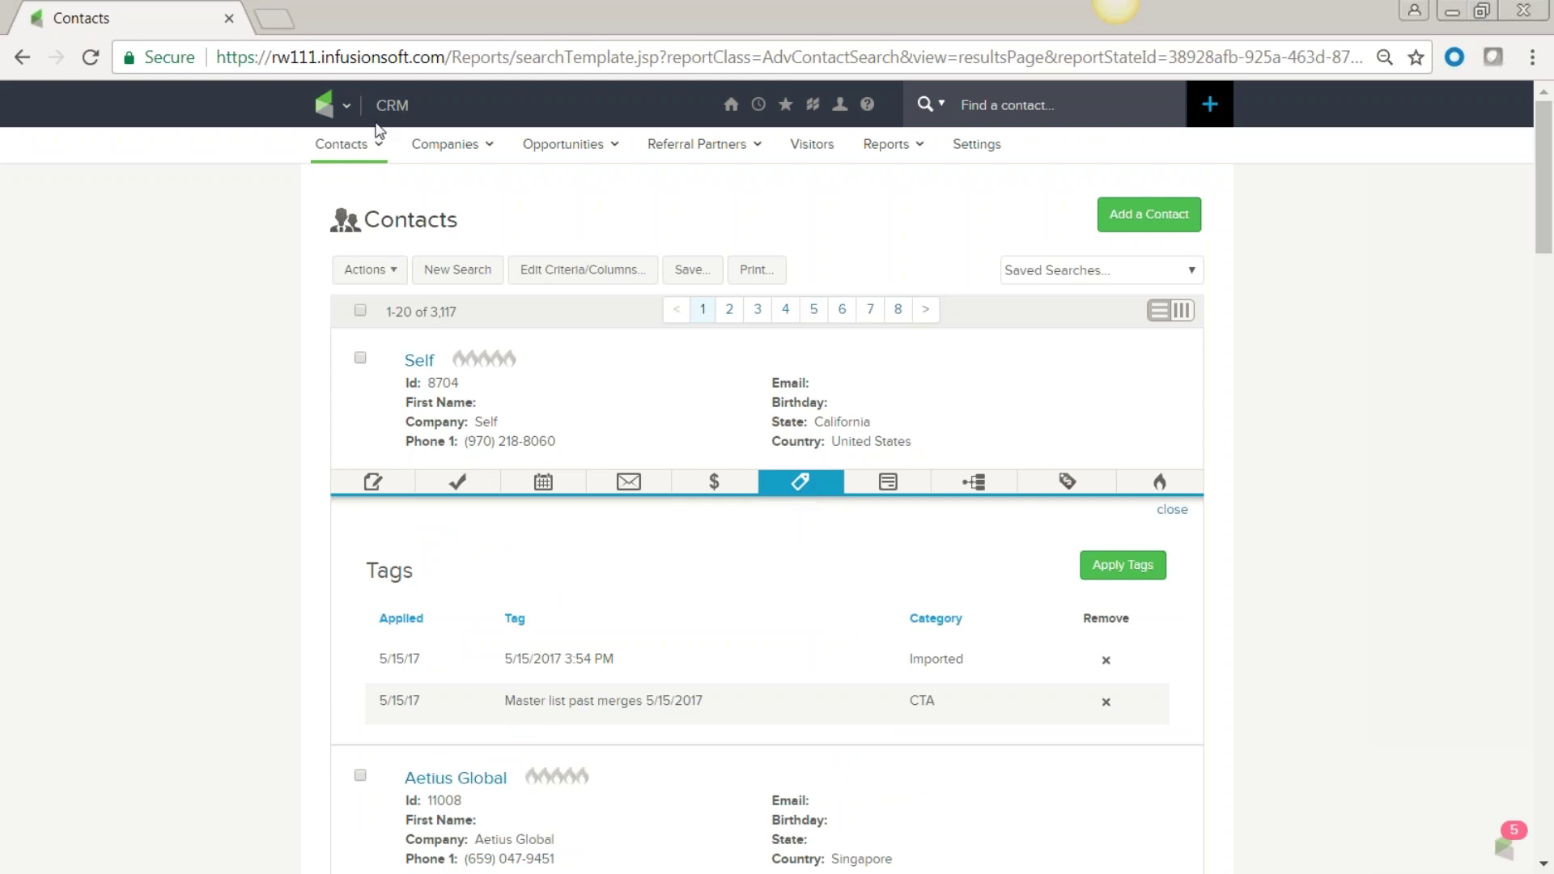
click(328, 112)
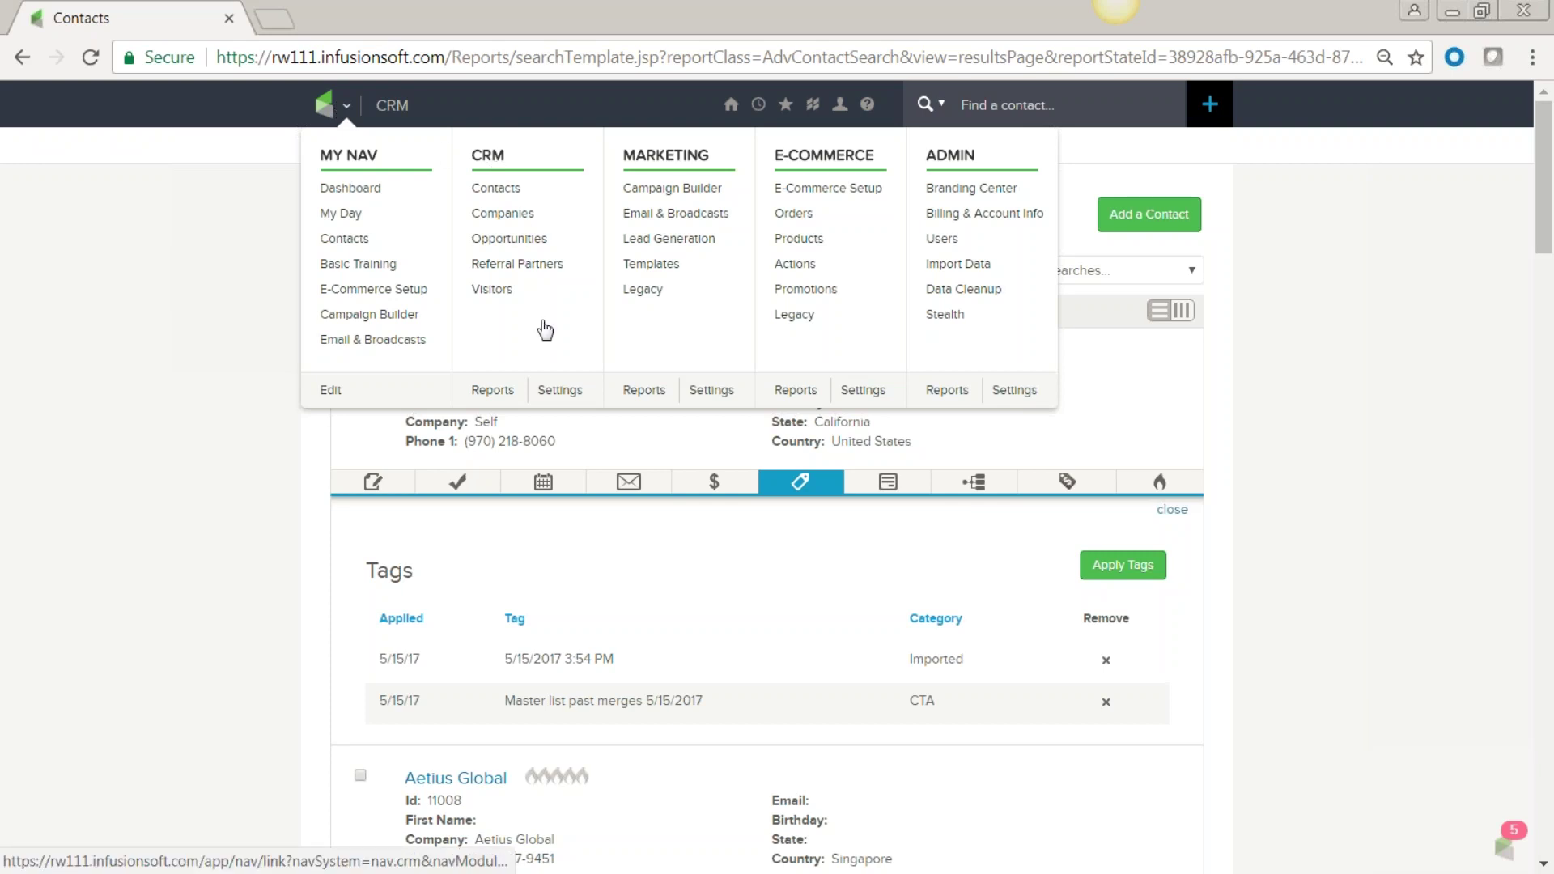
Open Tag Categories in CRM Settings and review counts like MHS Contacts 30 and Imported 49.
click(559, 391)
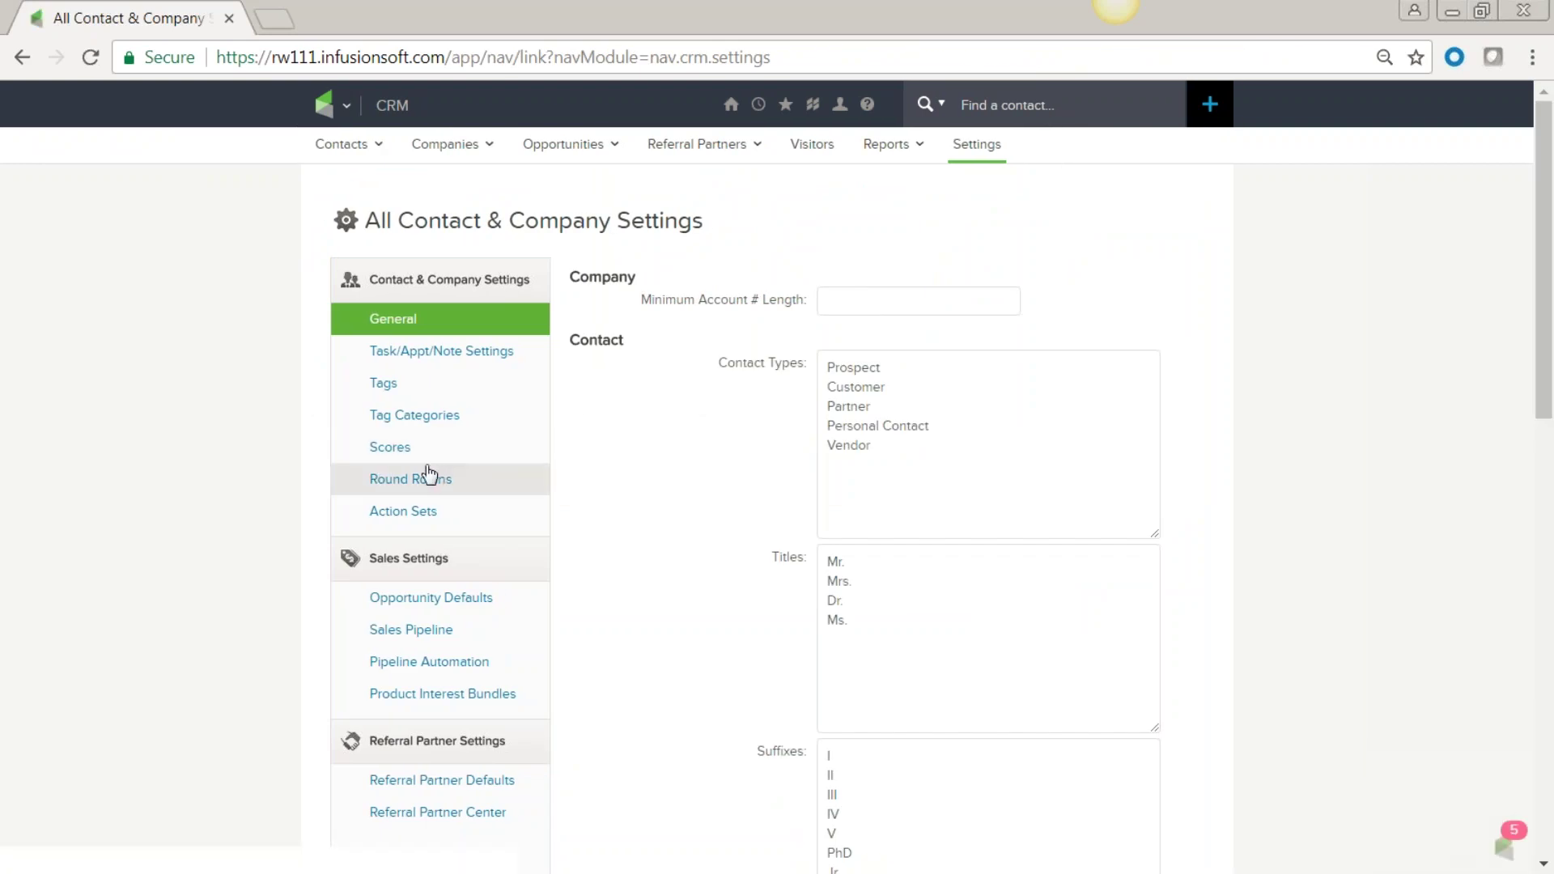
click(417, 415)
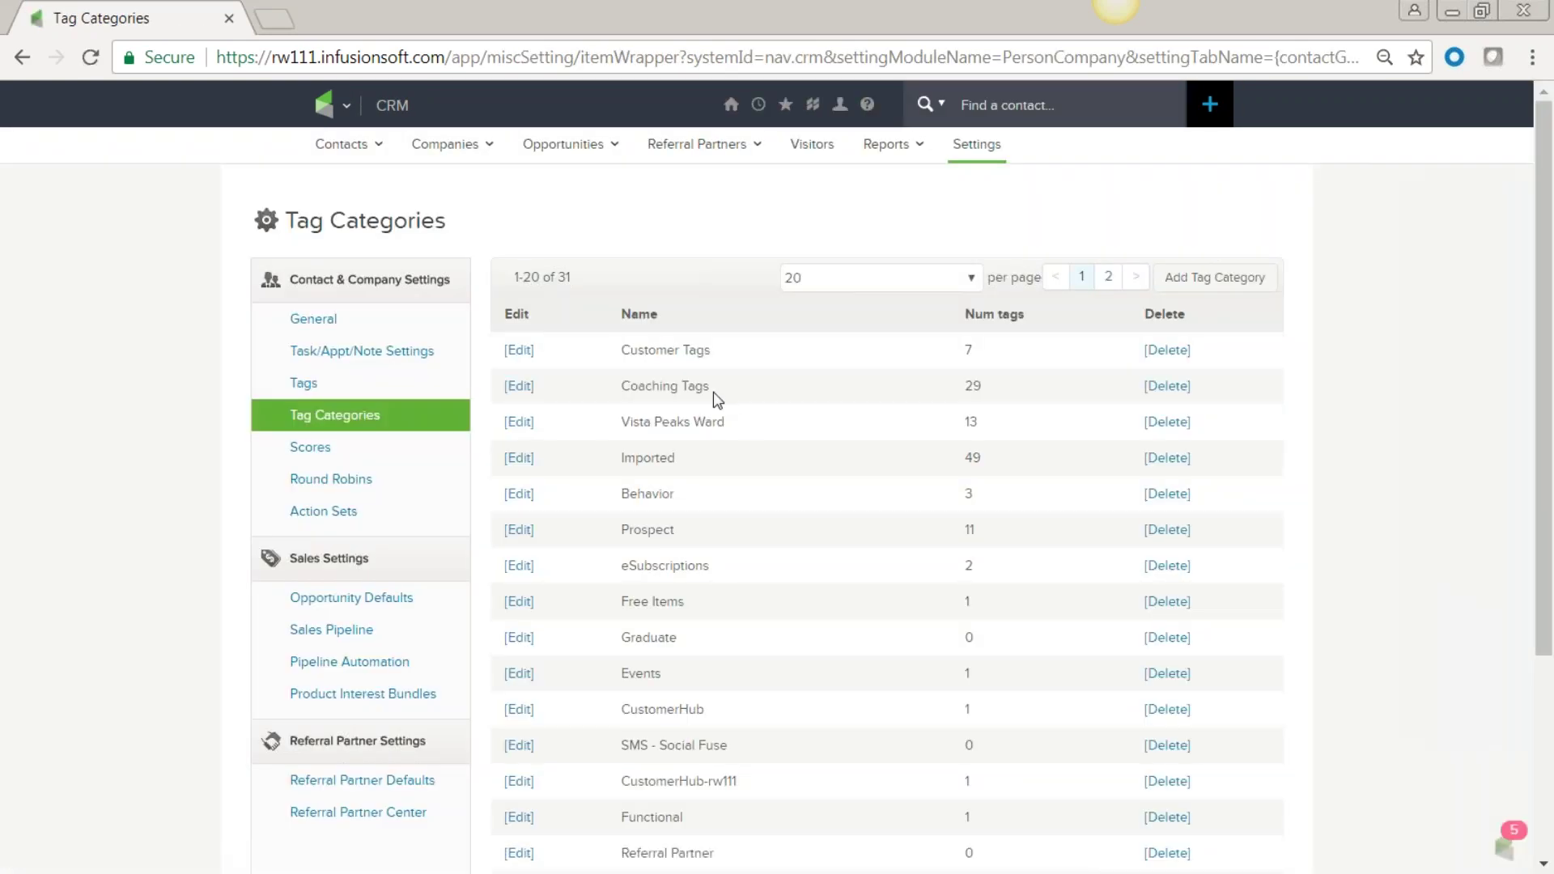
scroll(687, 535, down, 3)
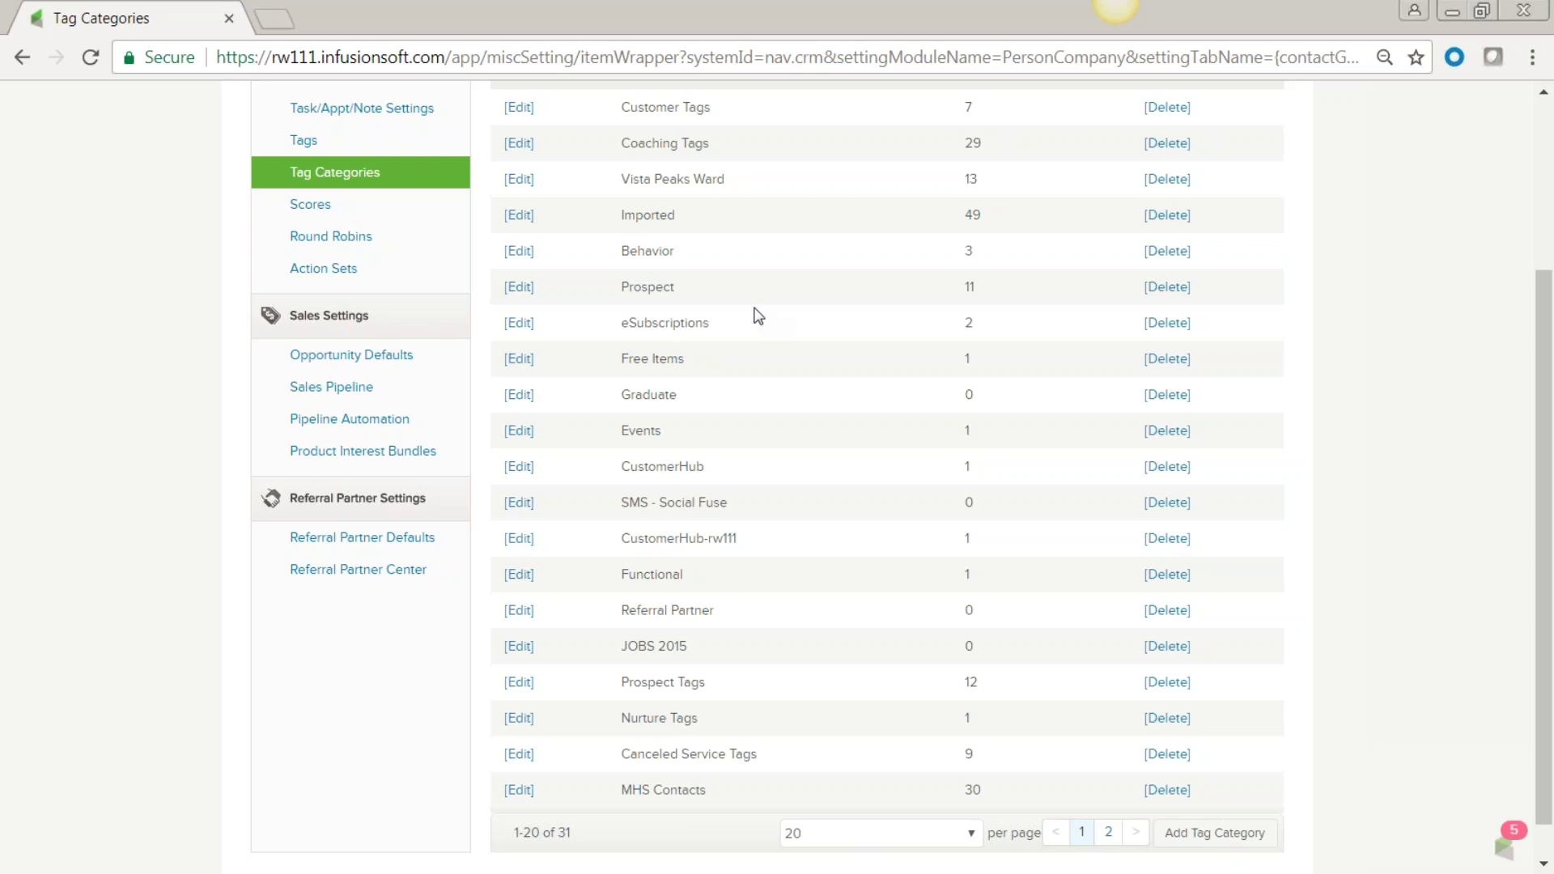
double_click(624, 225)
drag(727, 149, 613, 150)
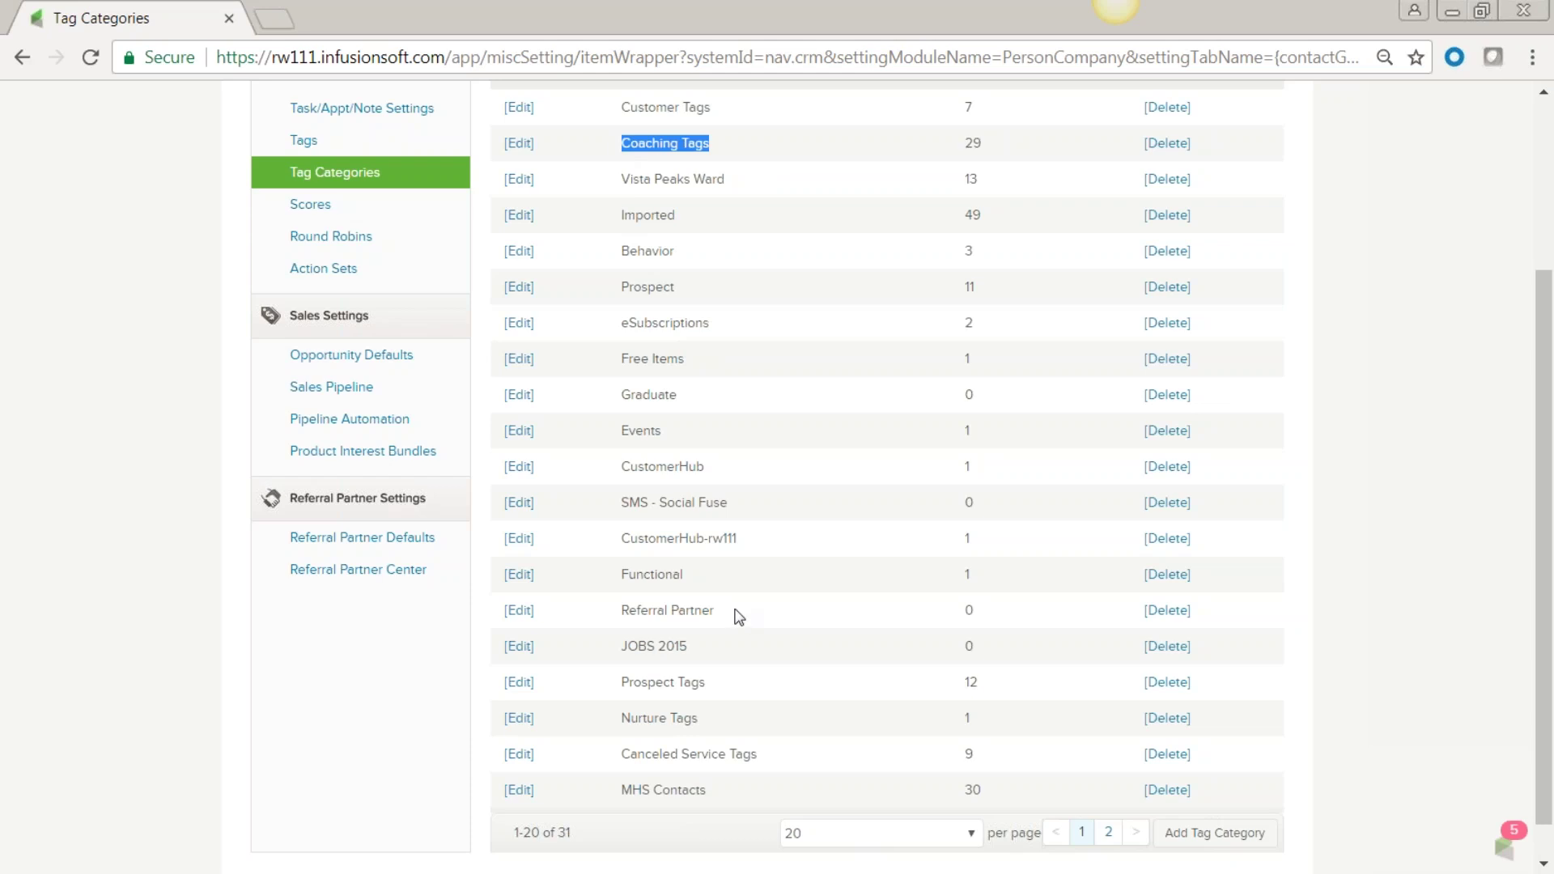
scroll(739, 613, up, 3)
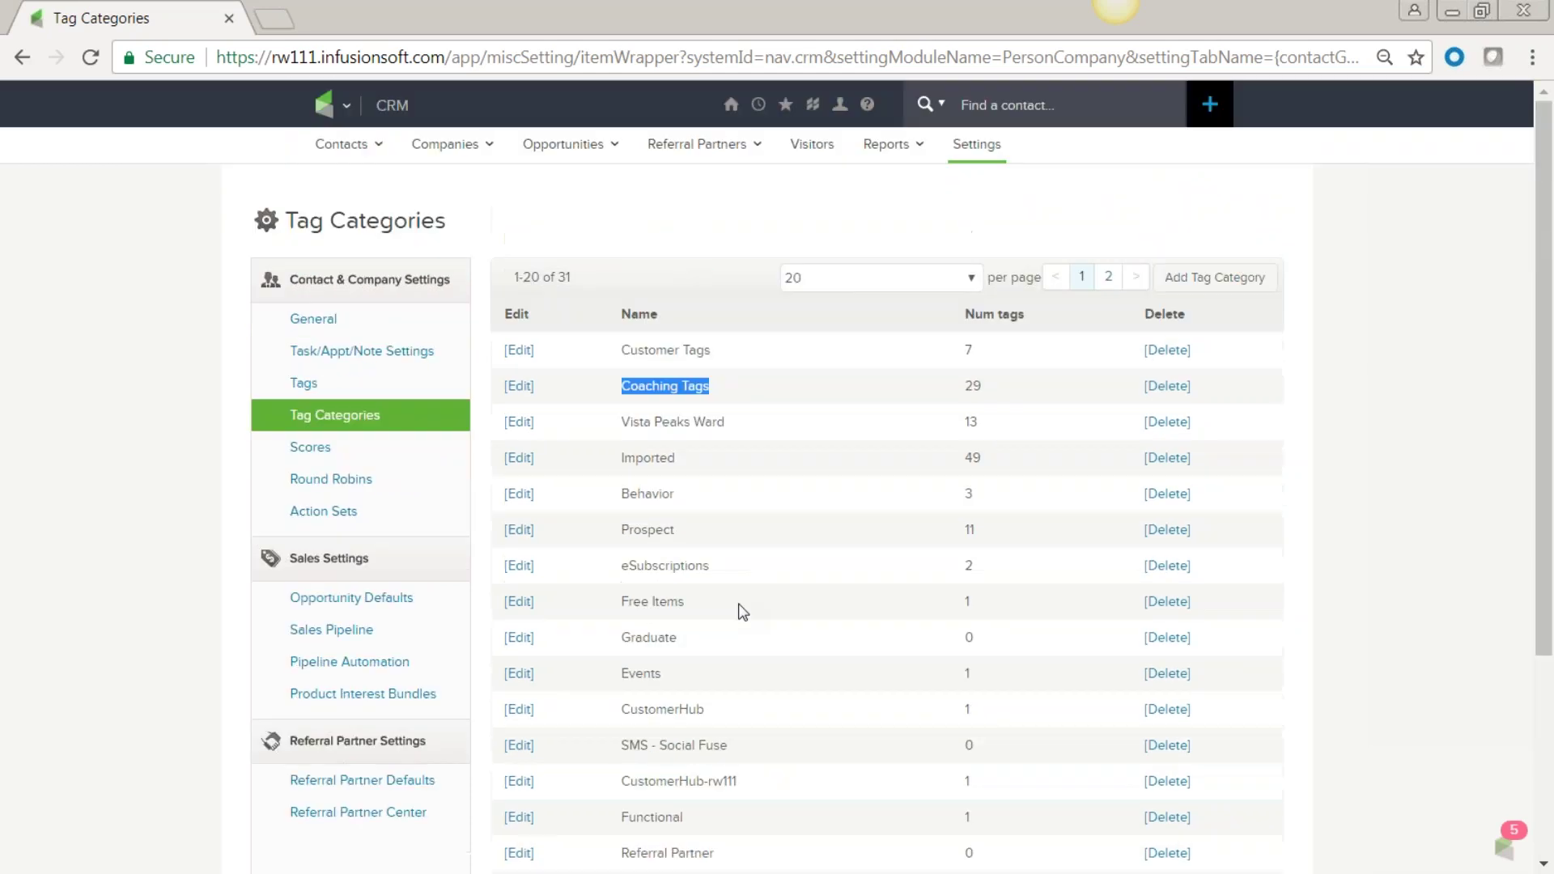
Filter the Tags list to the MHS Contacts category and select all 30 tags.
click(306, 391)
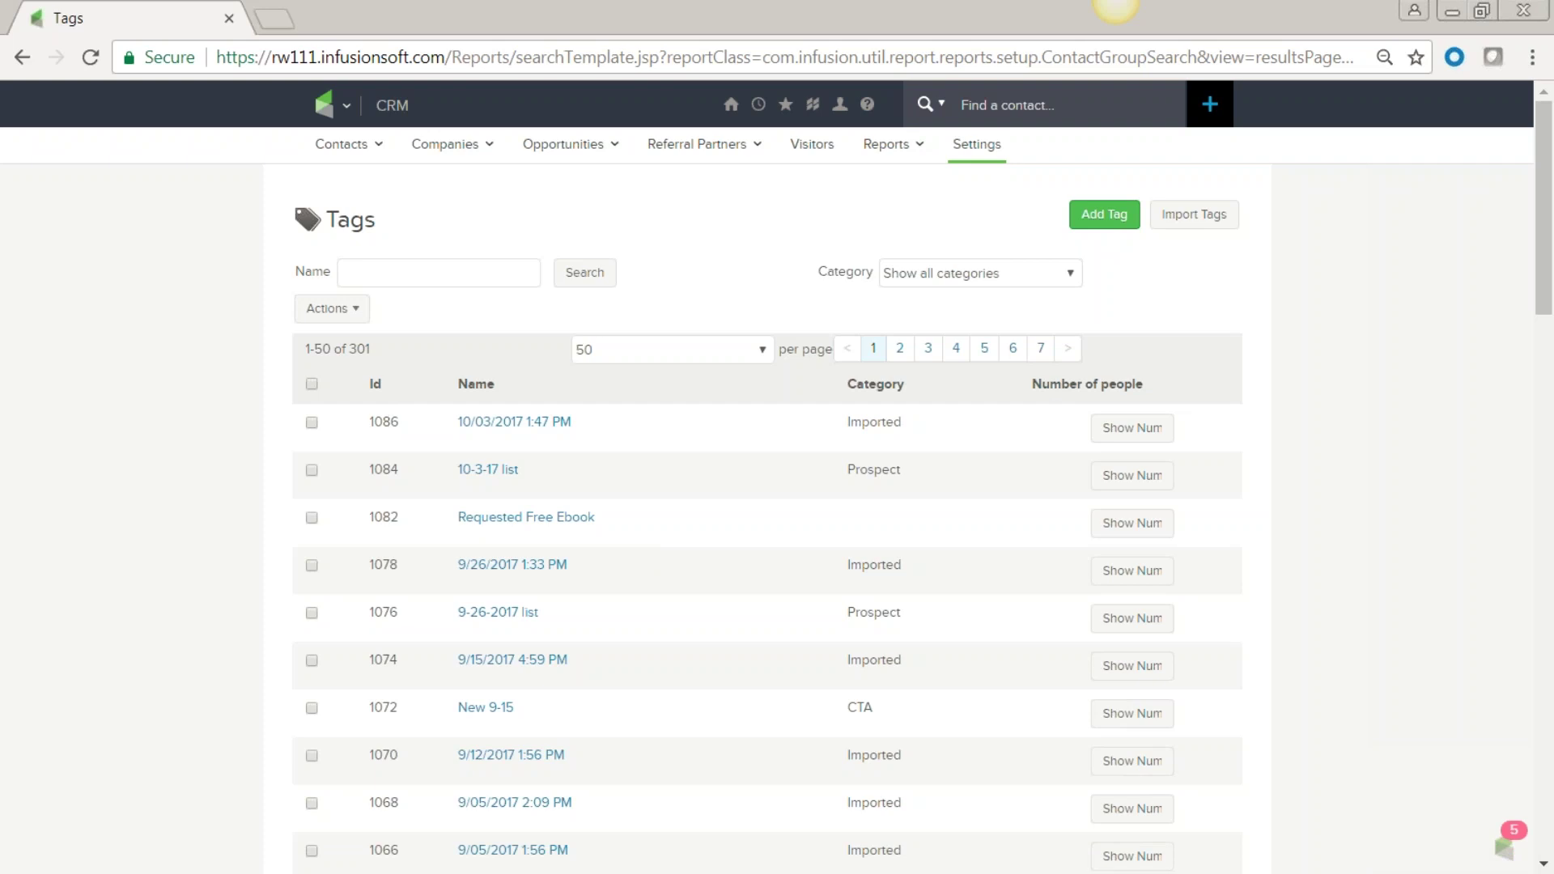
click(1071, 276)
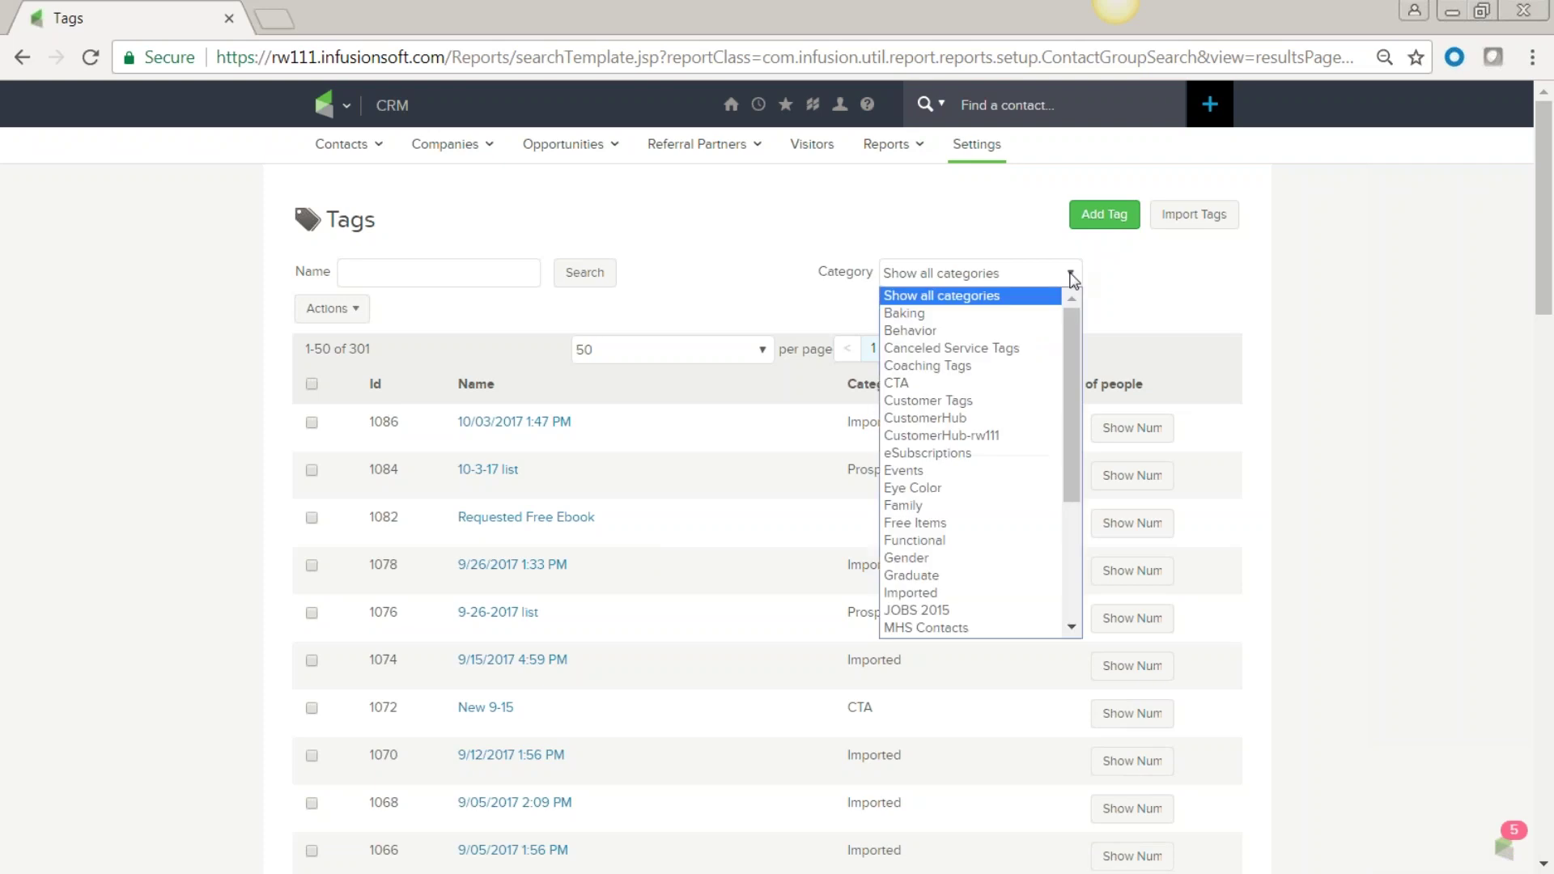
drag(1075, 322, 1076, 392)
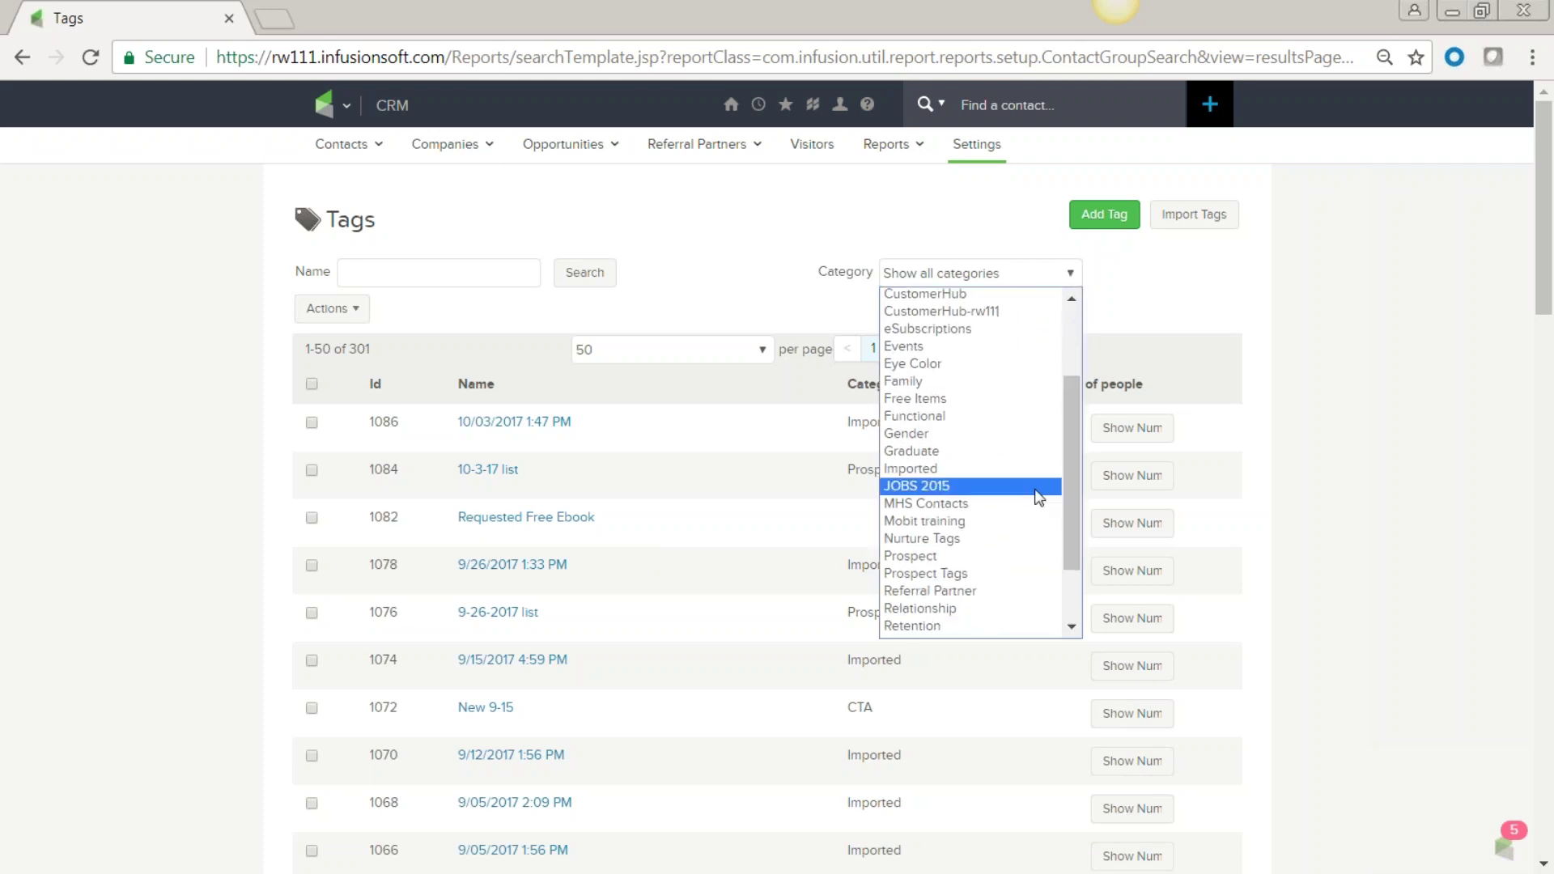
click(903, 506)
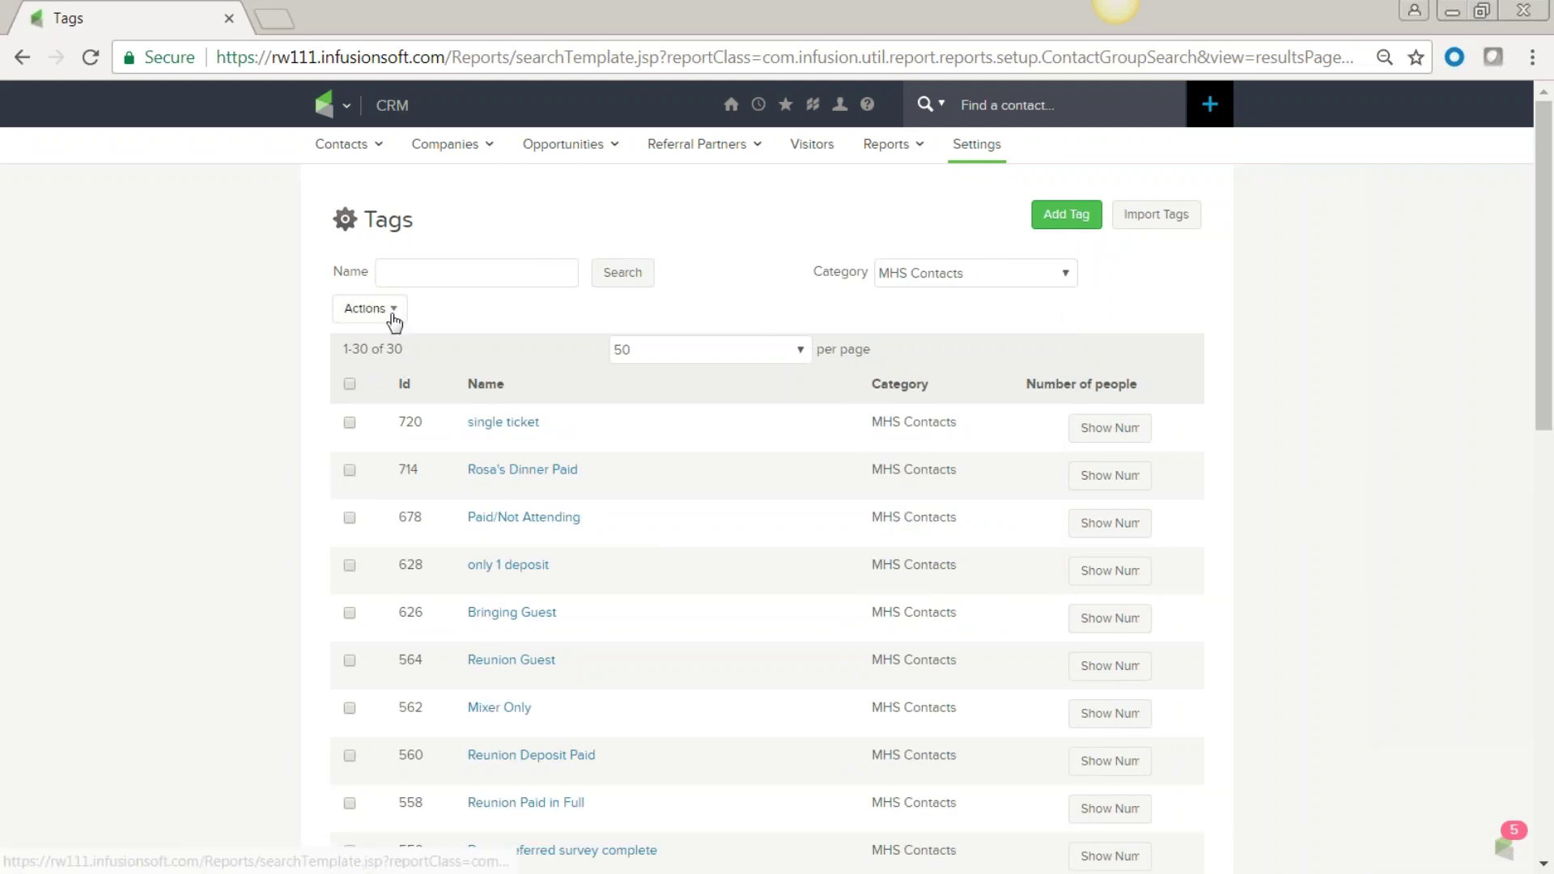
click(349, 384)
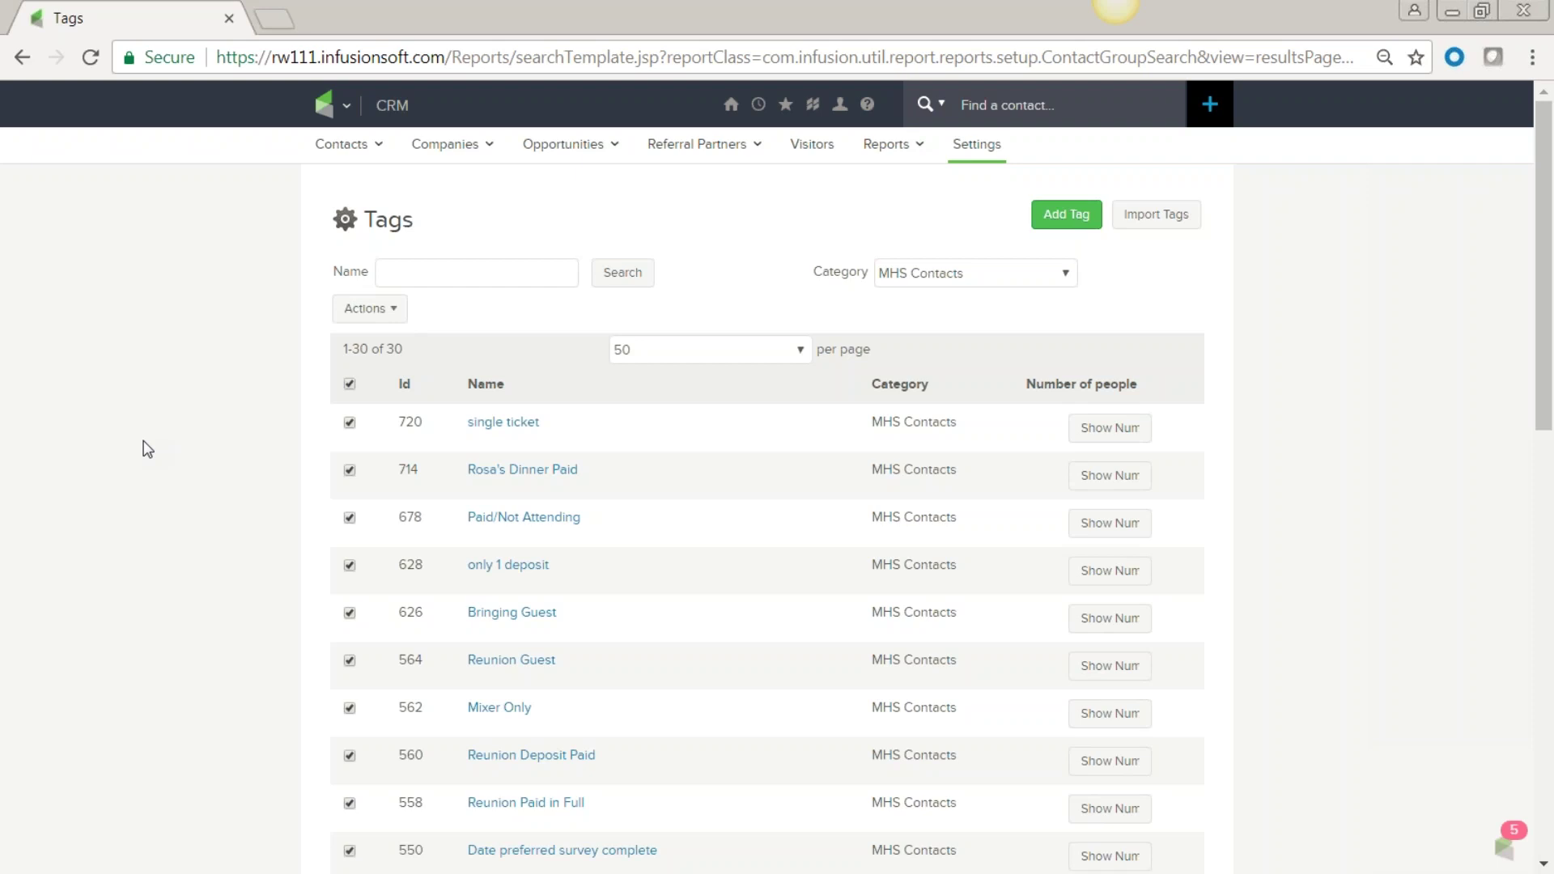
Show the people counts for the Bringing Guest (21) and Mixer Only (3) tags.
click(390, 310)
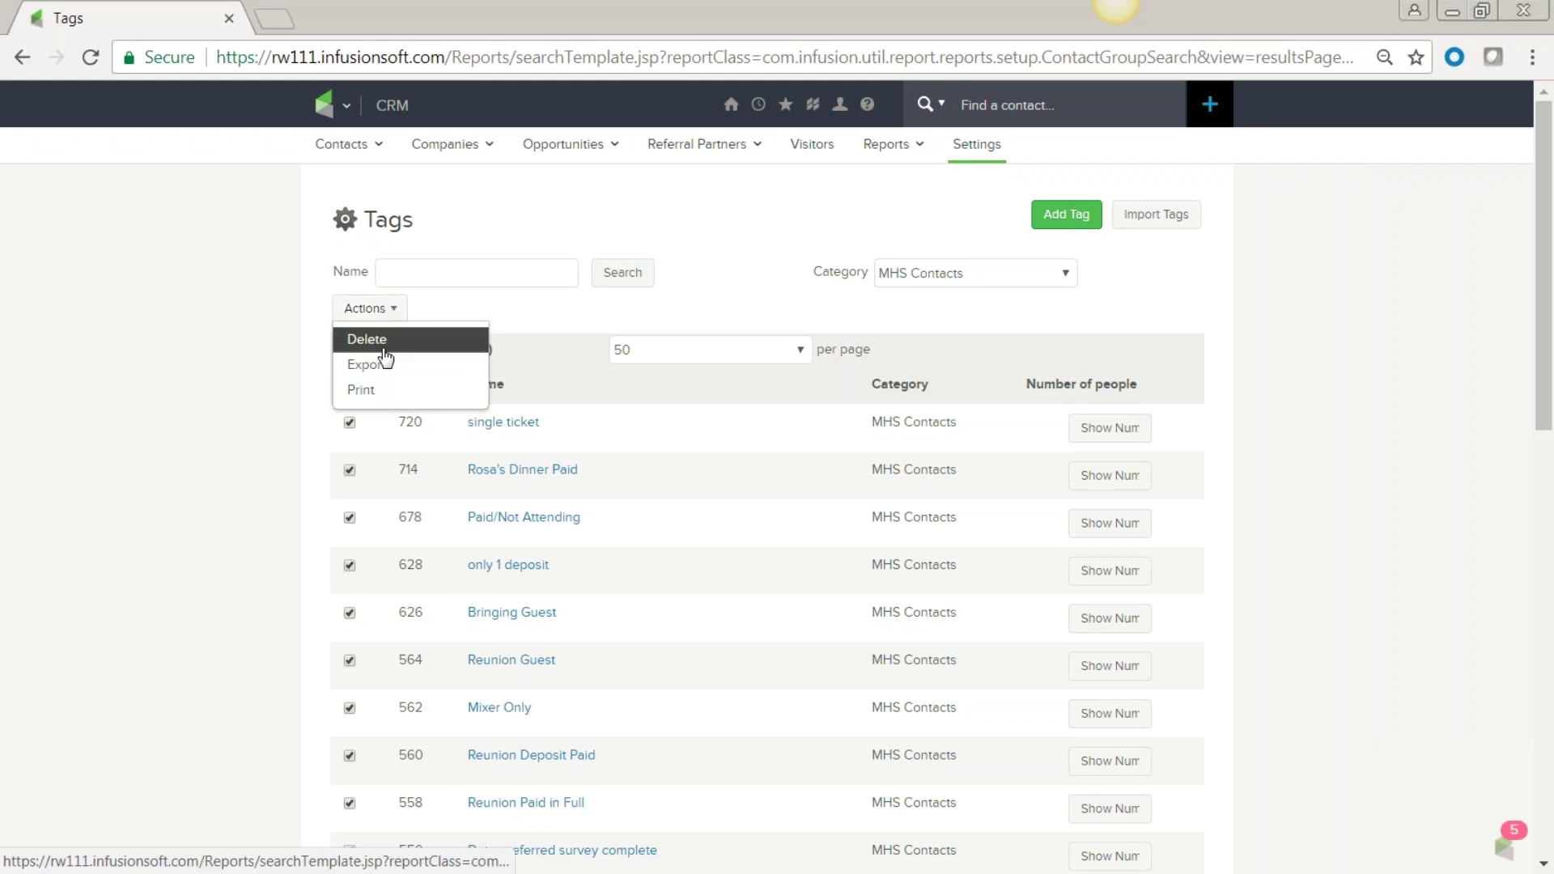
click(361, 391)
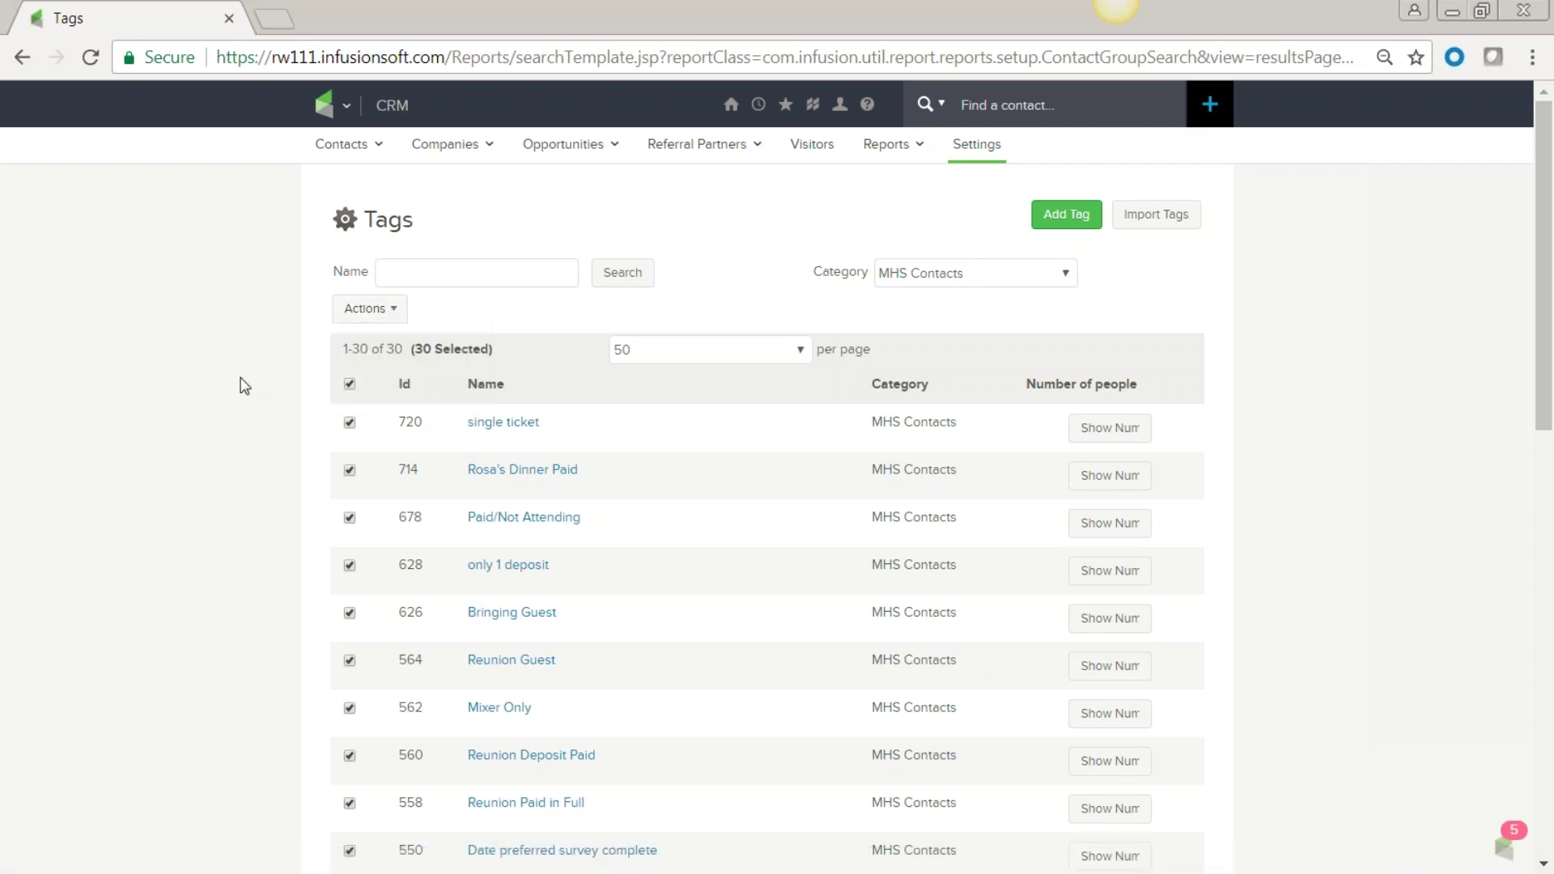
scroll(236, 382, down, 3)
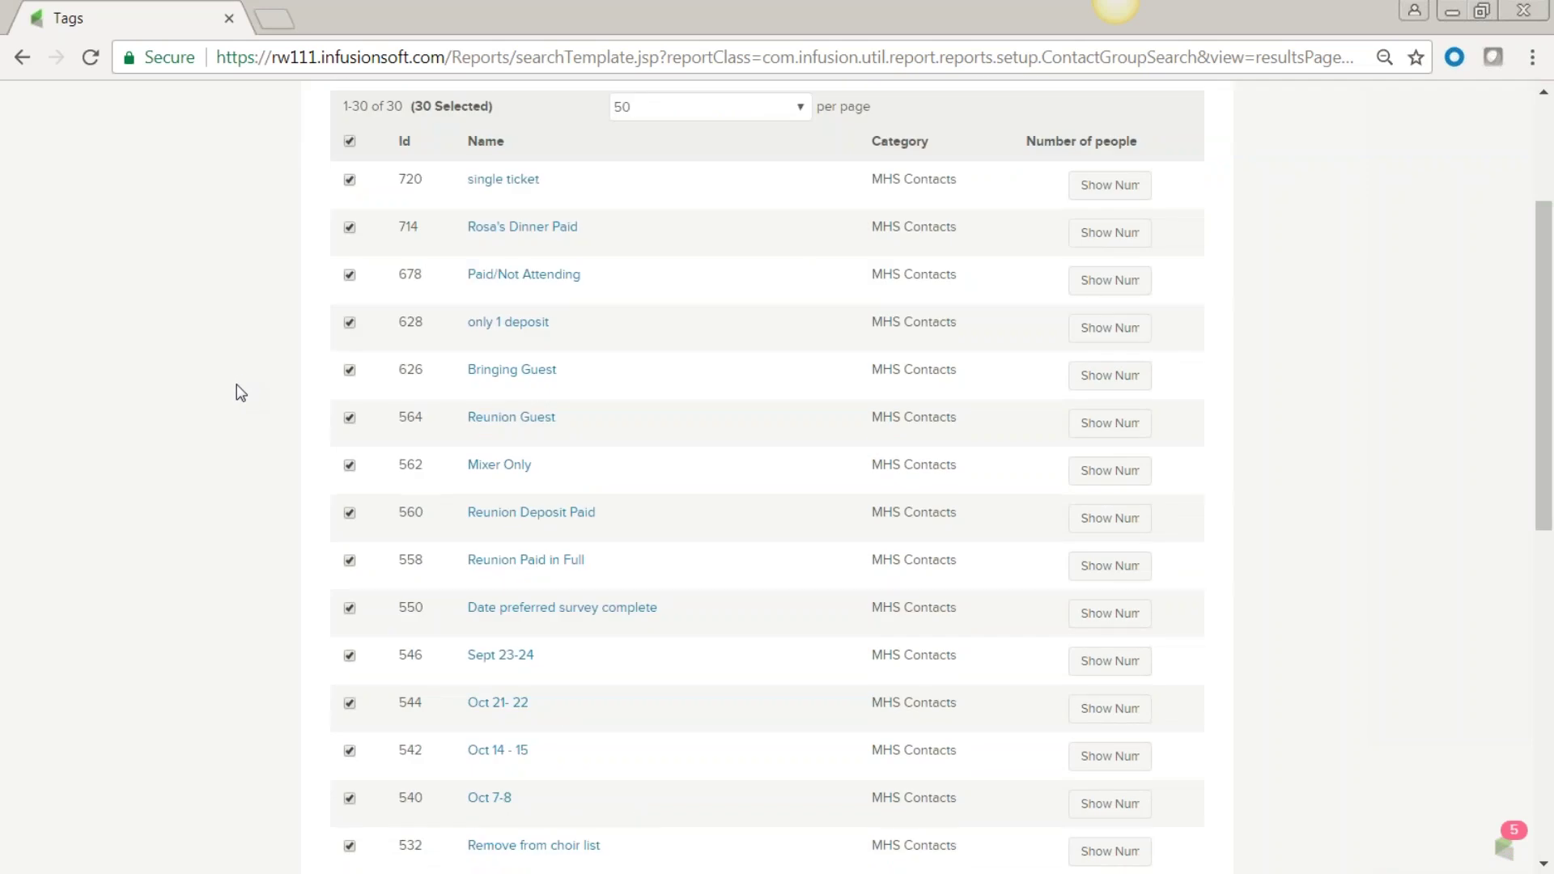
click(1140, 369)
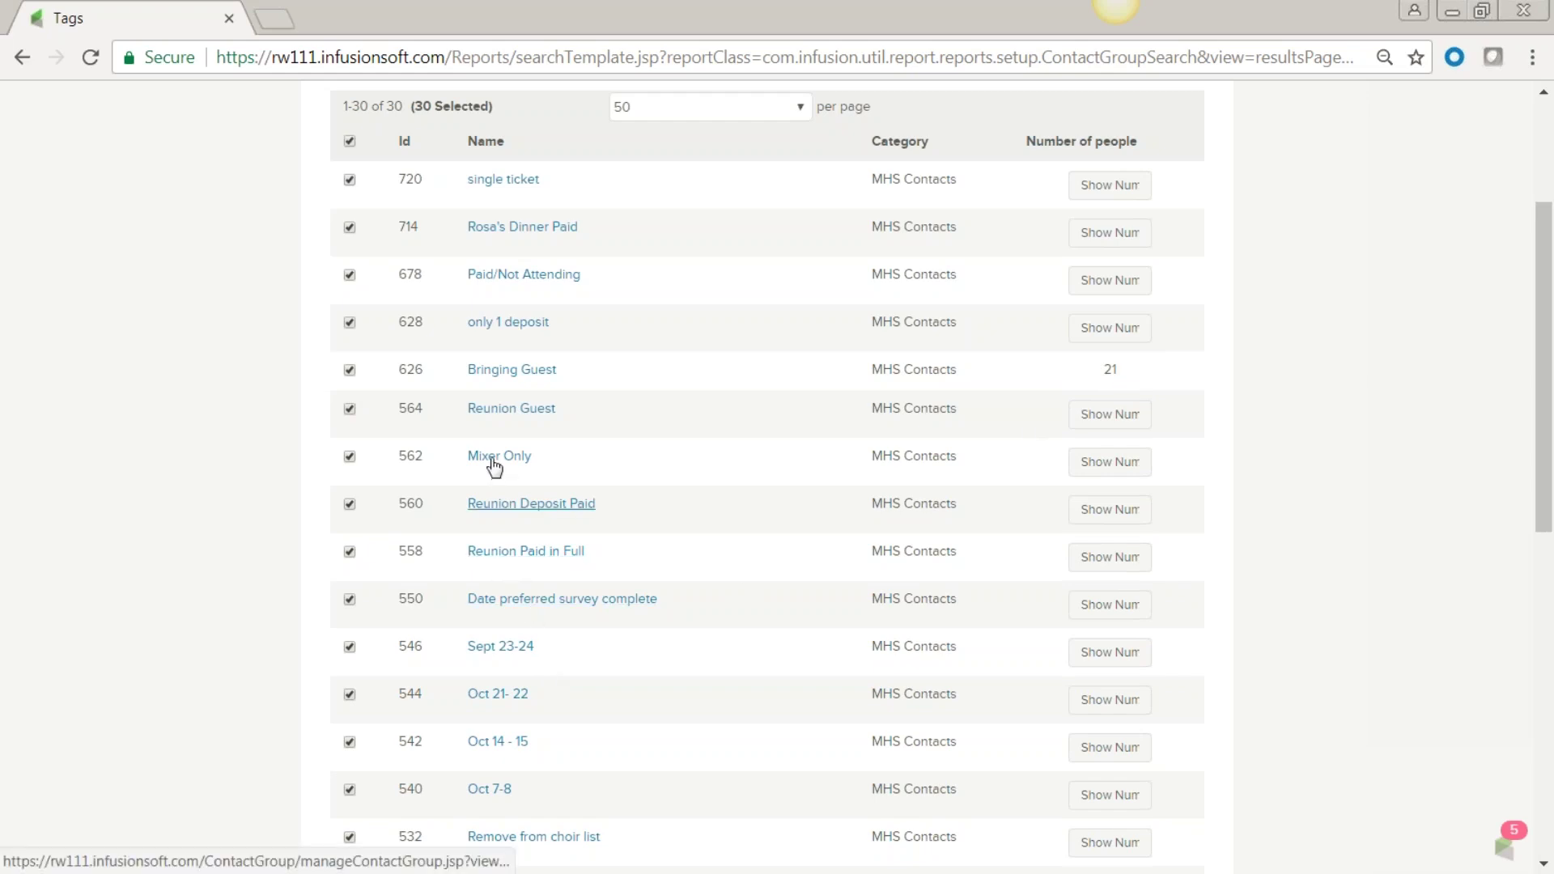
click(1110, 461)
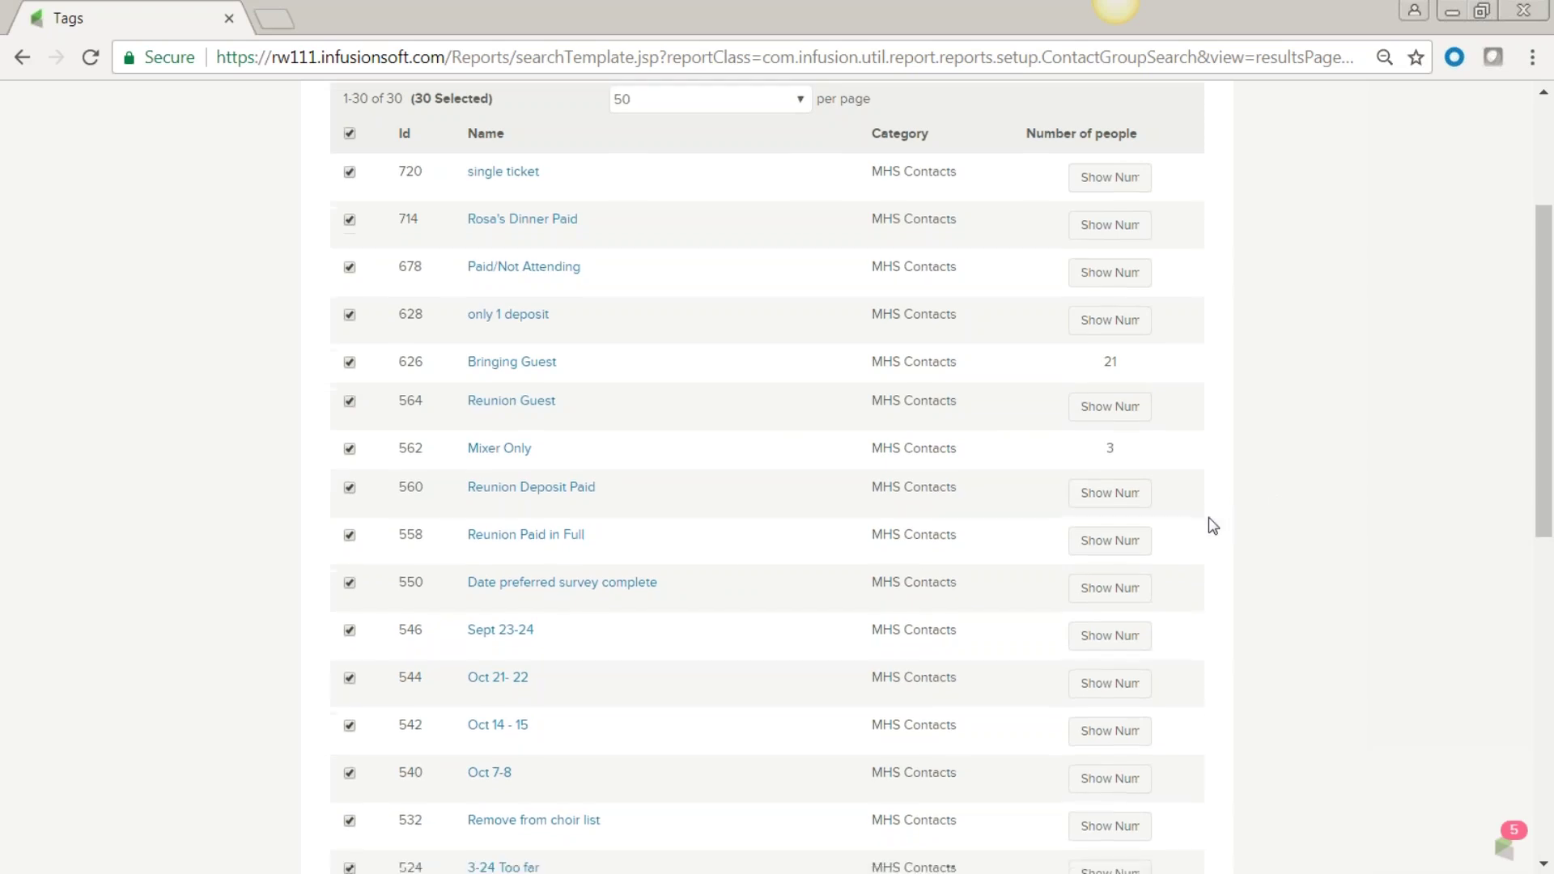
scroll(1211, 527, down, 4)
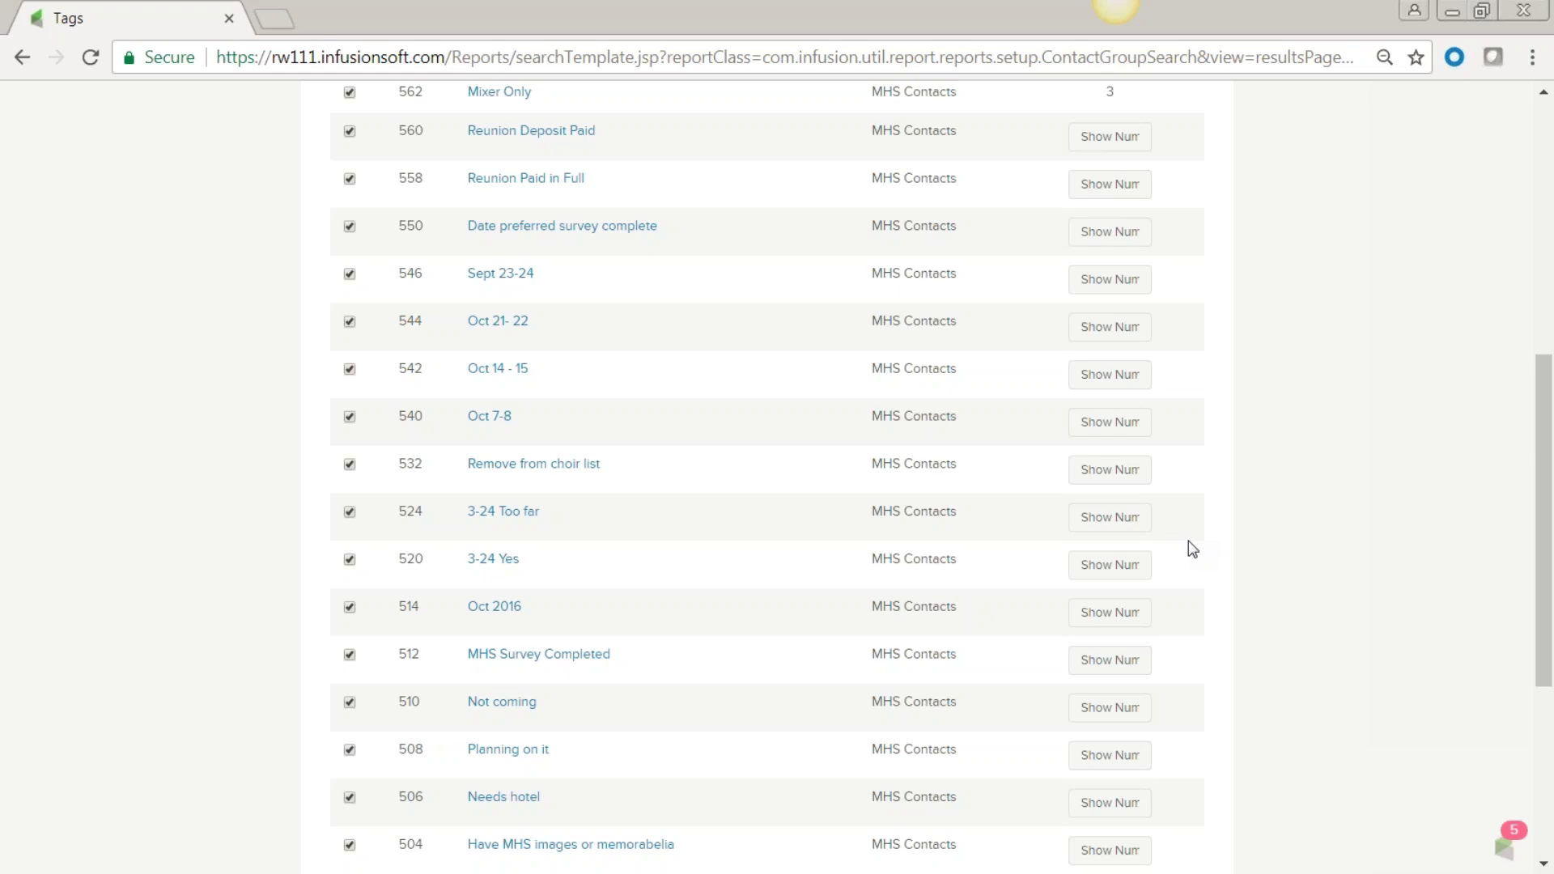
scroll(1188, 541, up, 8)
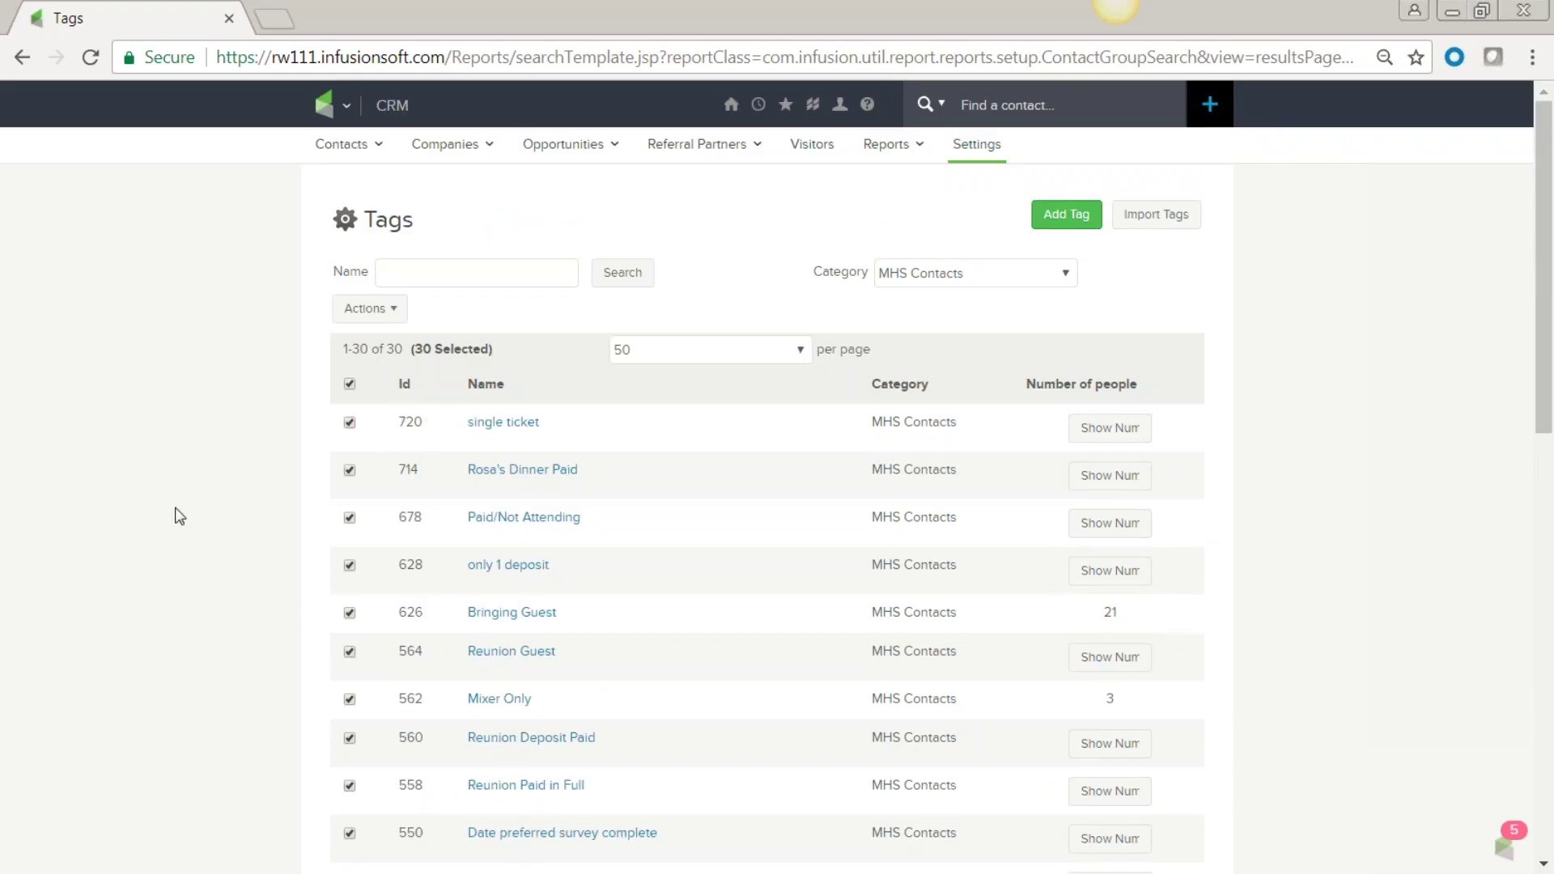
click(349, 107)
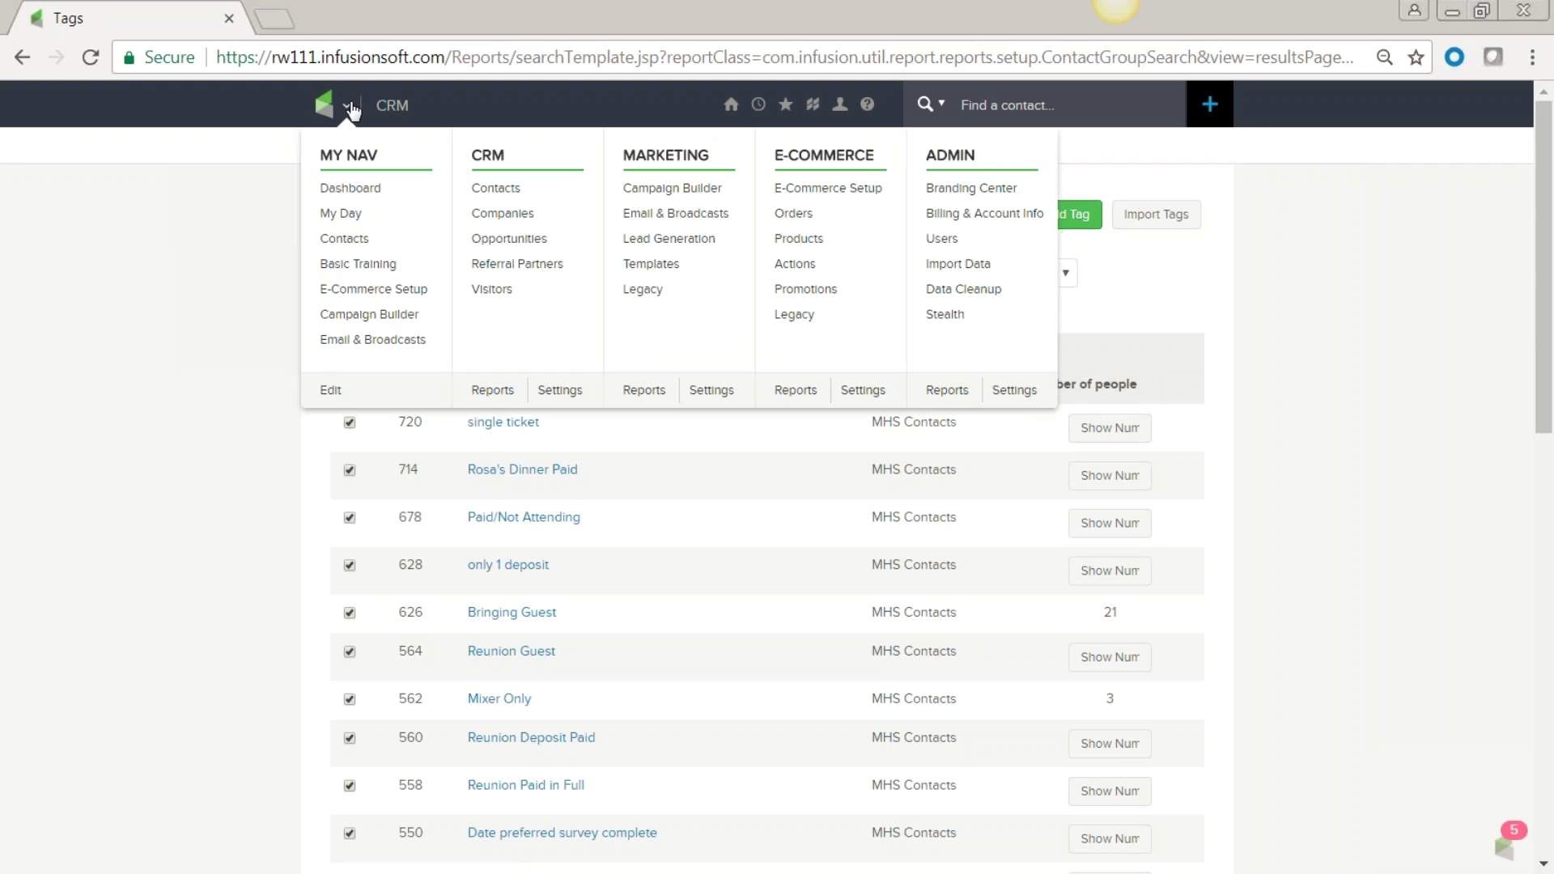
Go to CRM > Contacts and show the Self contact's empty quotes and orders panel.
click(513, 190)
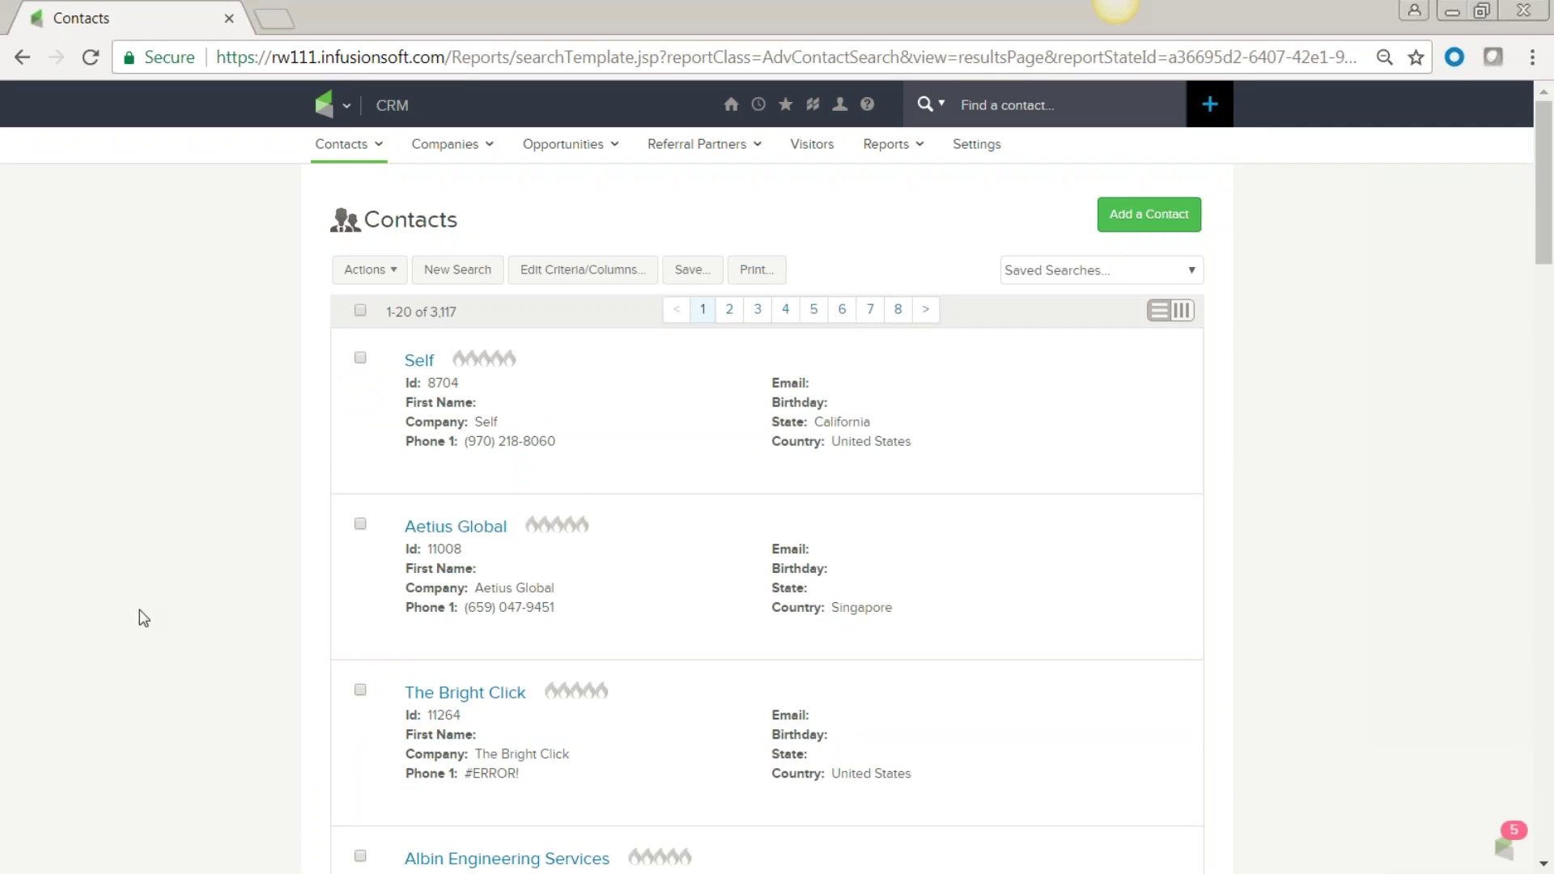
mouse_move(616, 457)
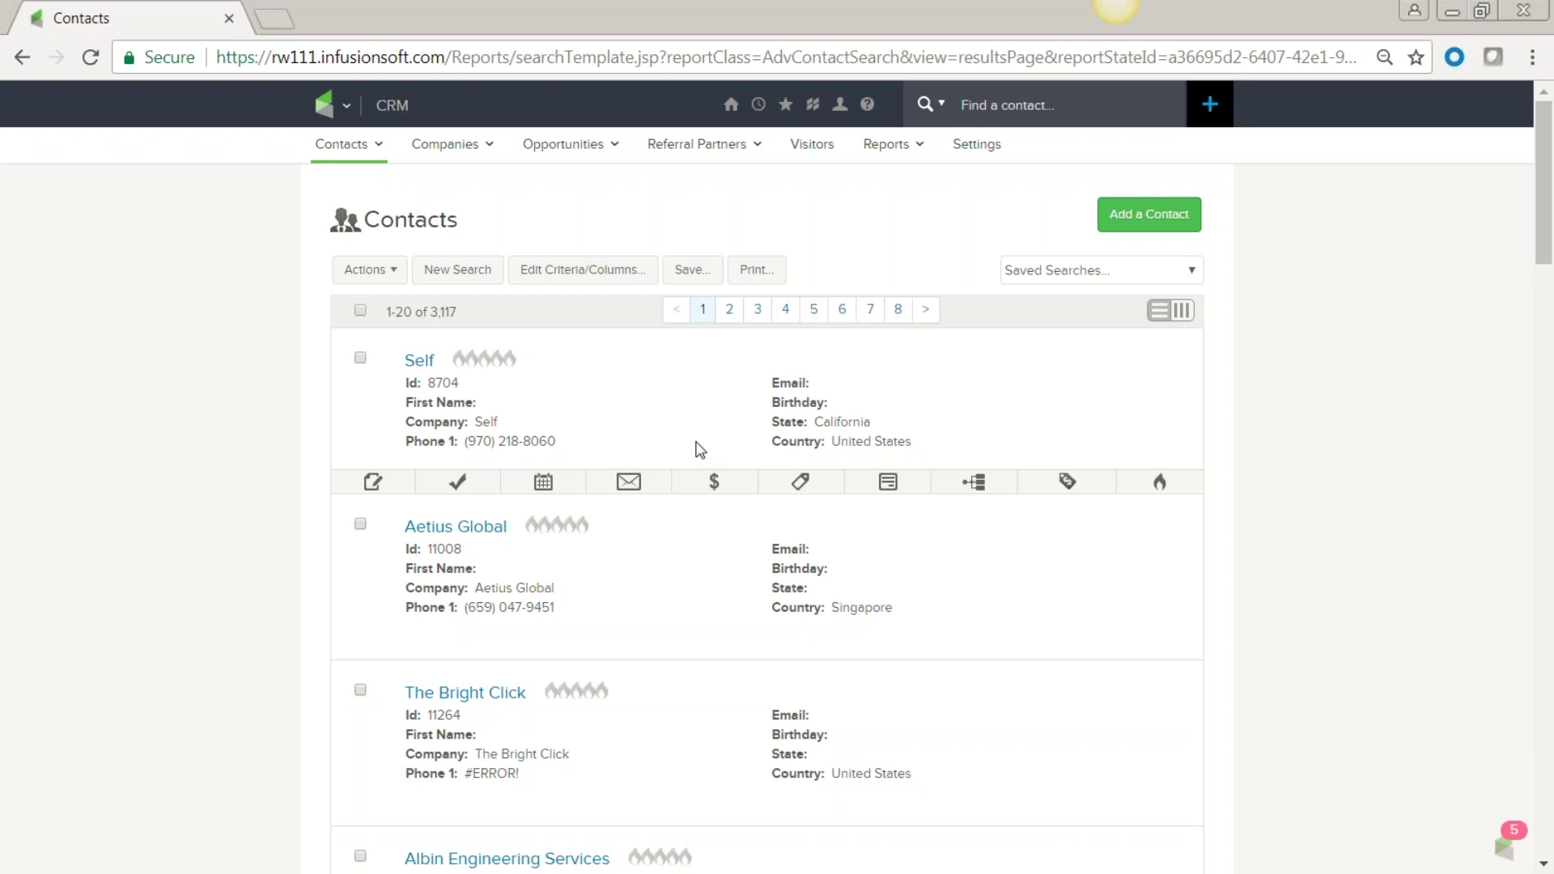
click(714, 484)
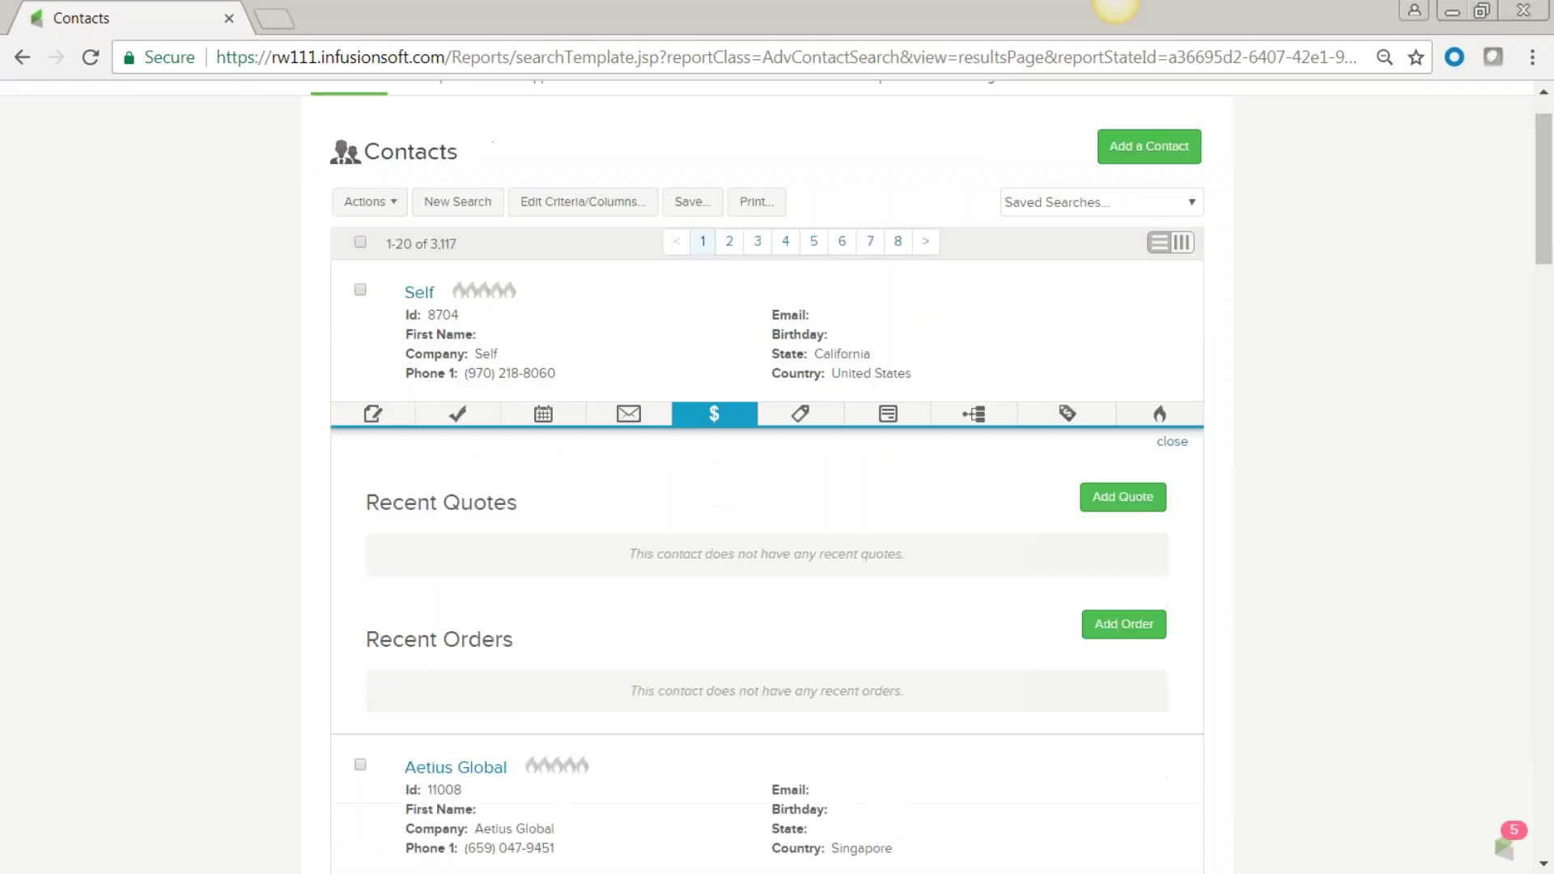
scroll(488, 261, down, 2)
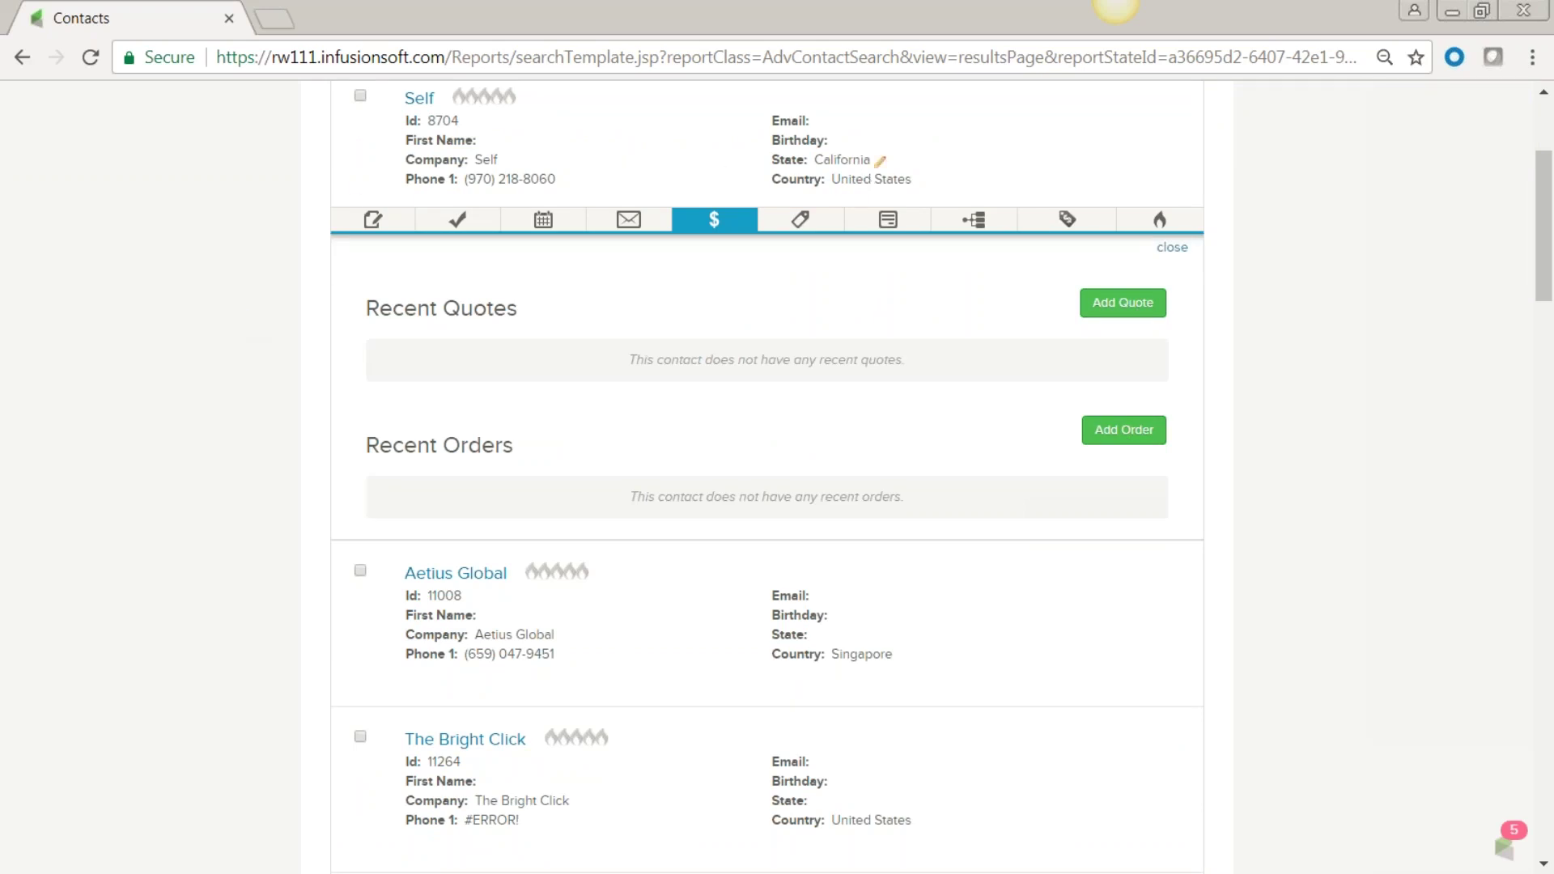
scroll(552, 199, up, 3)
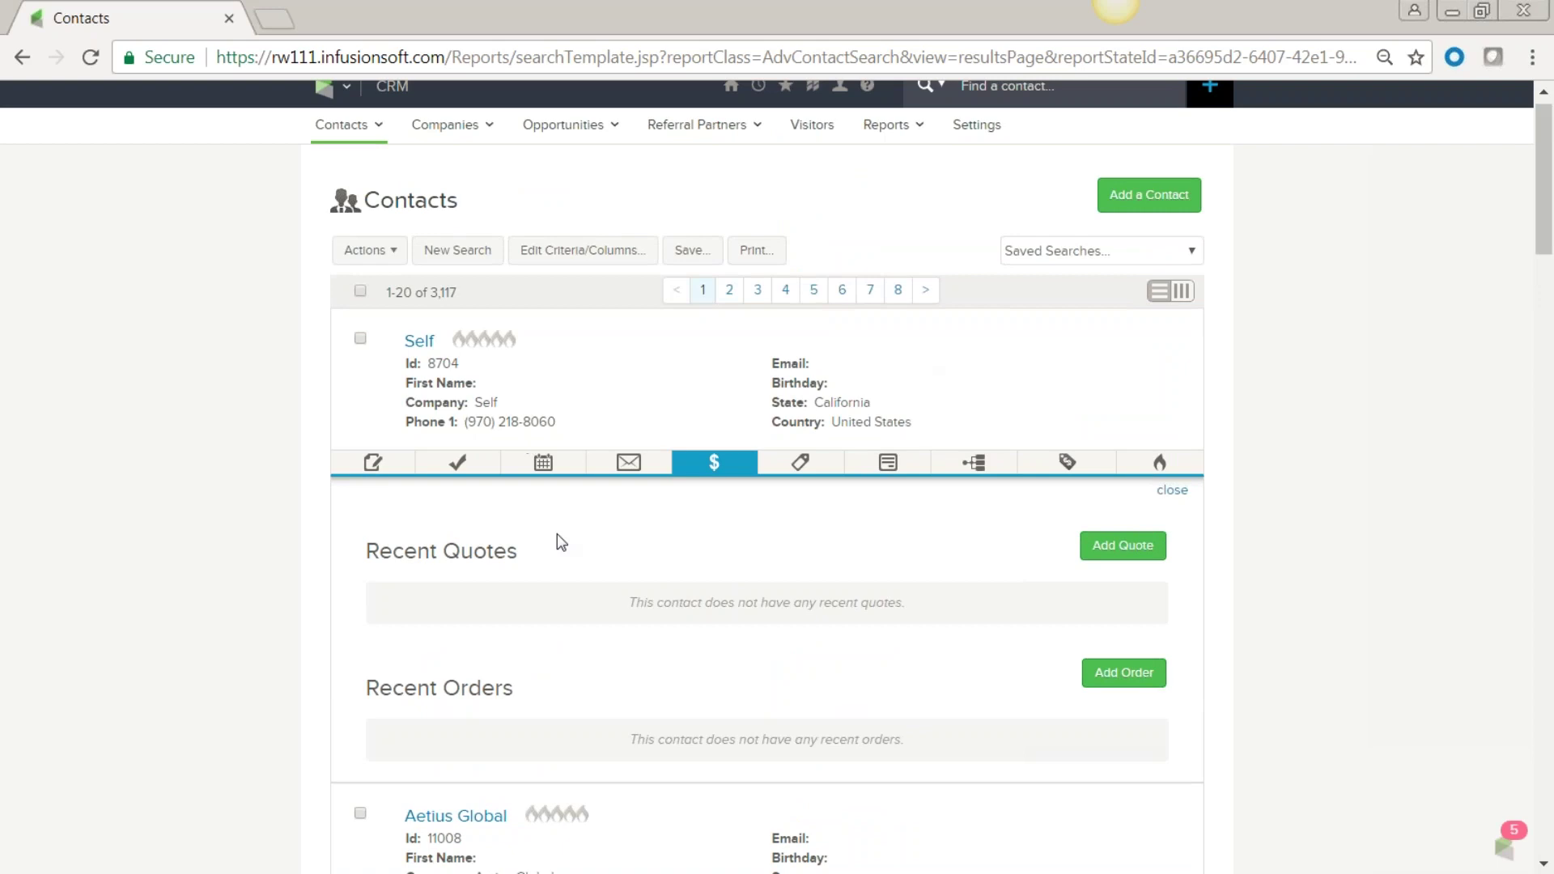
scroll(1214, 251, up, 1)
click(1027, 104)
Search for the contact by first name, open their record and start a new quote.
text(monica)
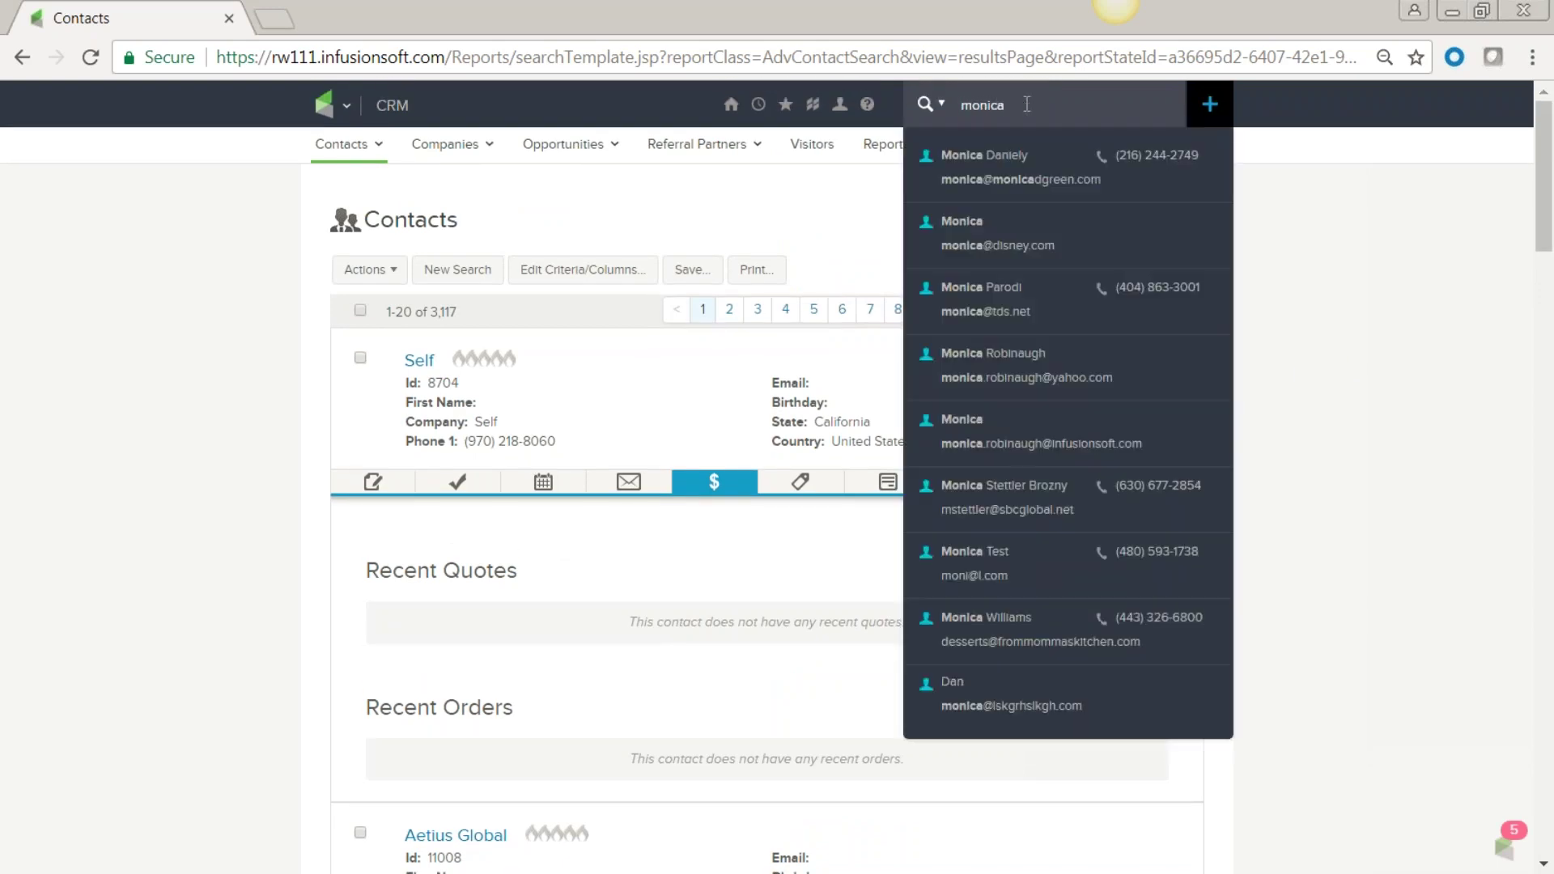
click(968, 232)
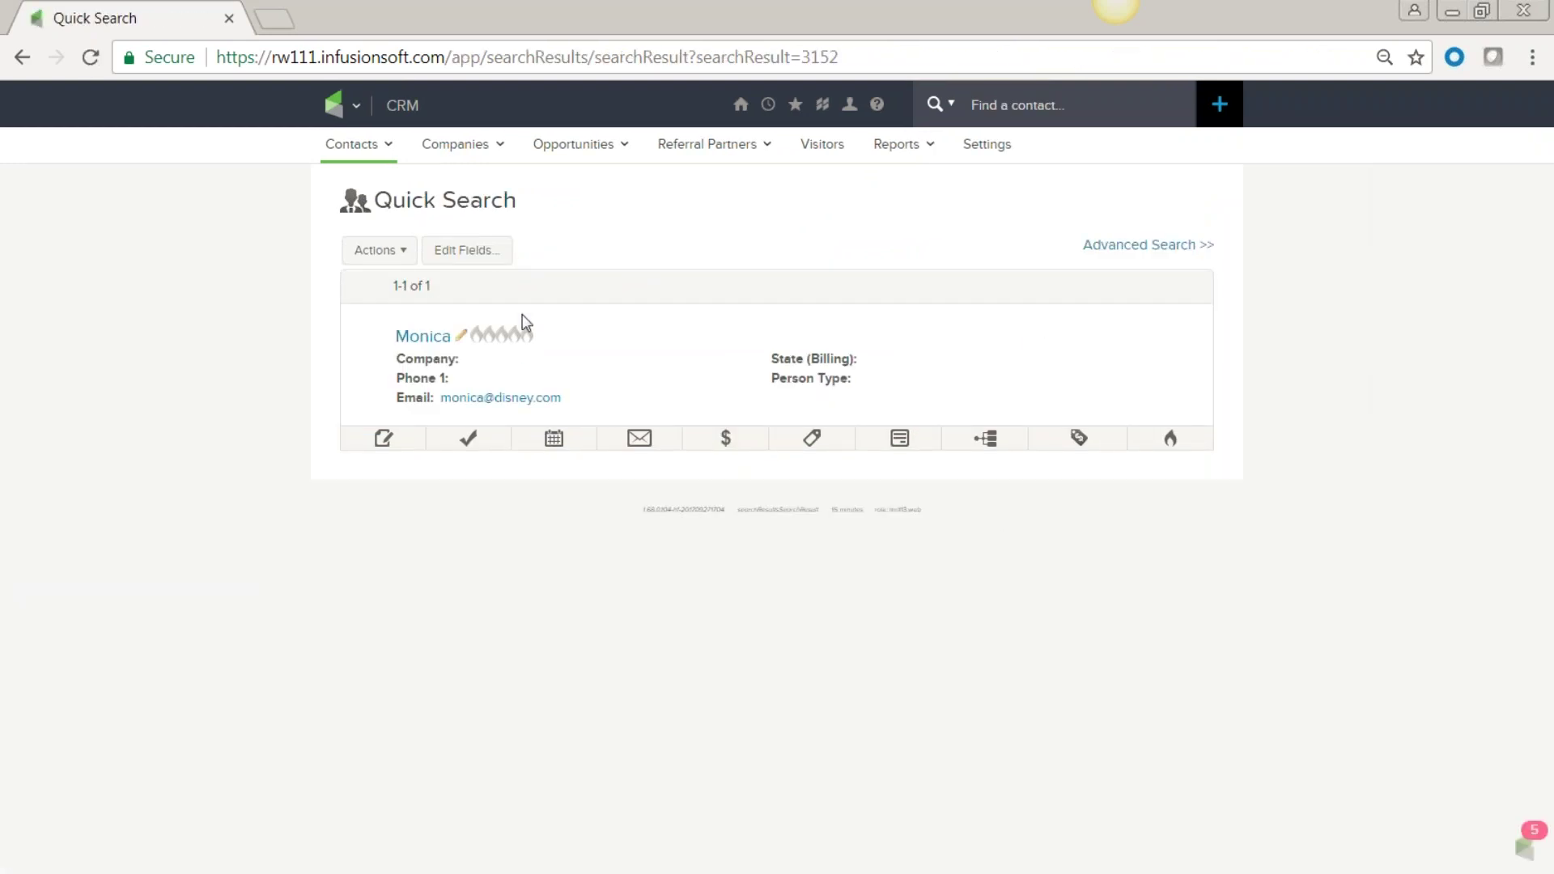
click(727, 444)
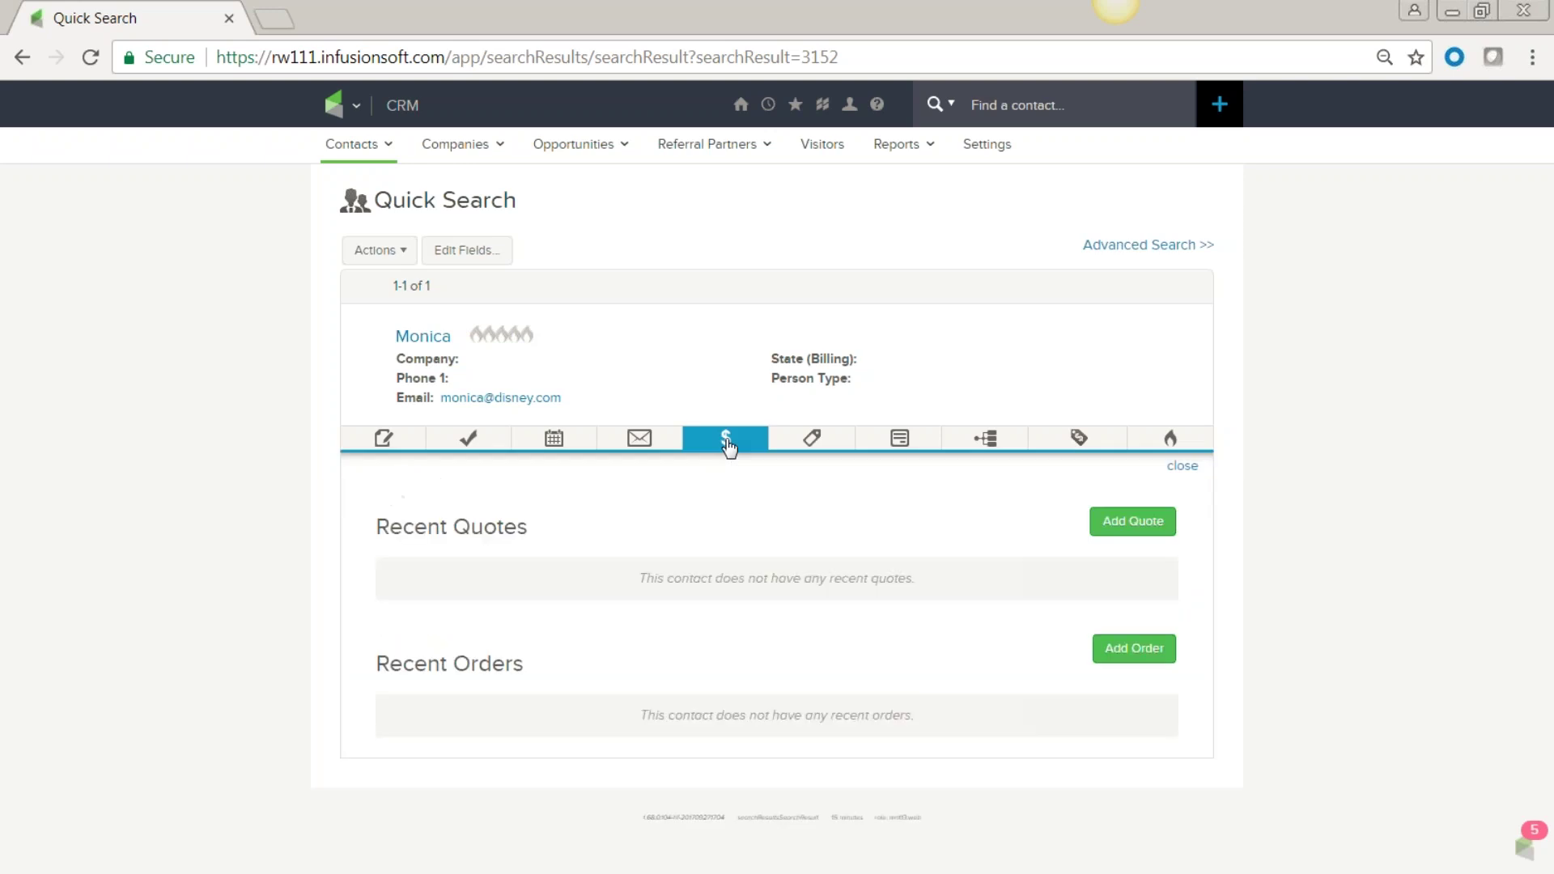
click(1134, 524)
Add 2 Santa Letters to the quote and change the price from 17.50 to 16.00.
click(404, 603)
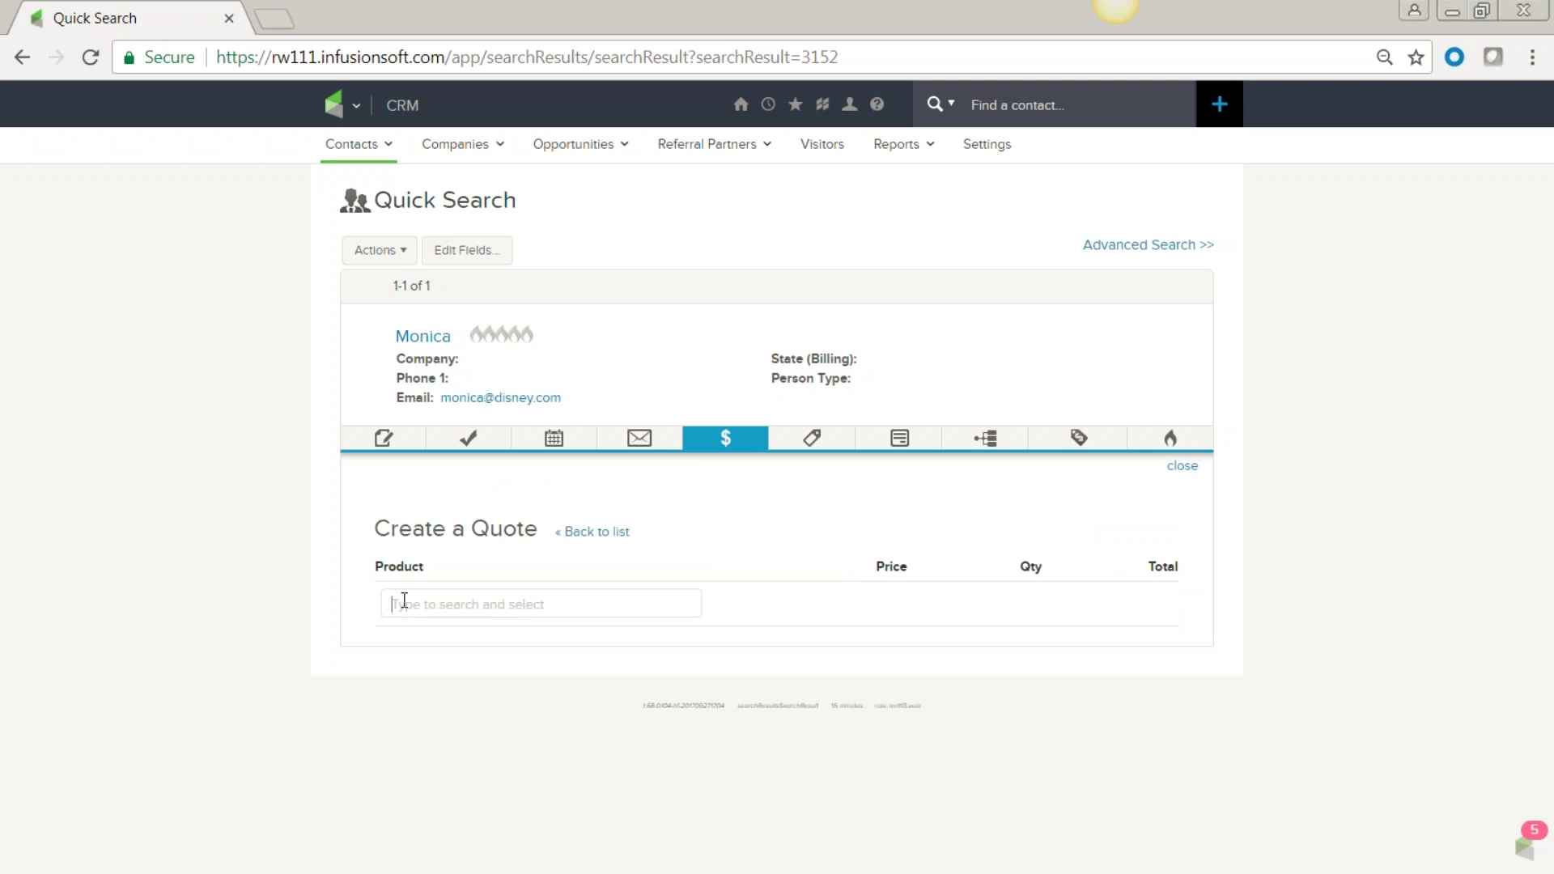
text(santa)
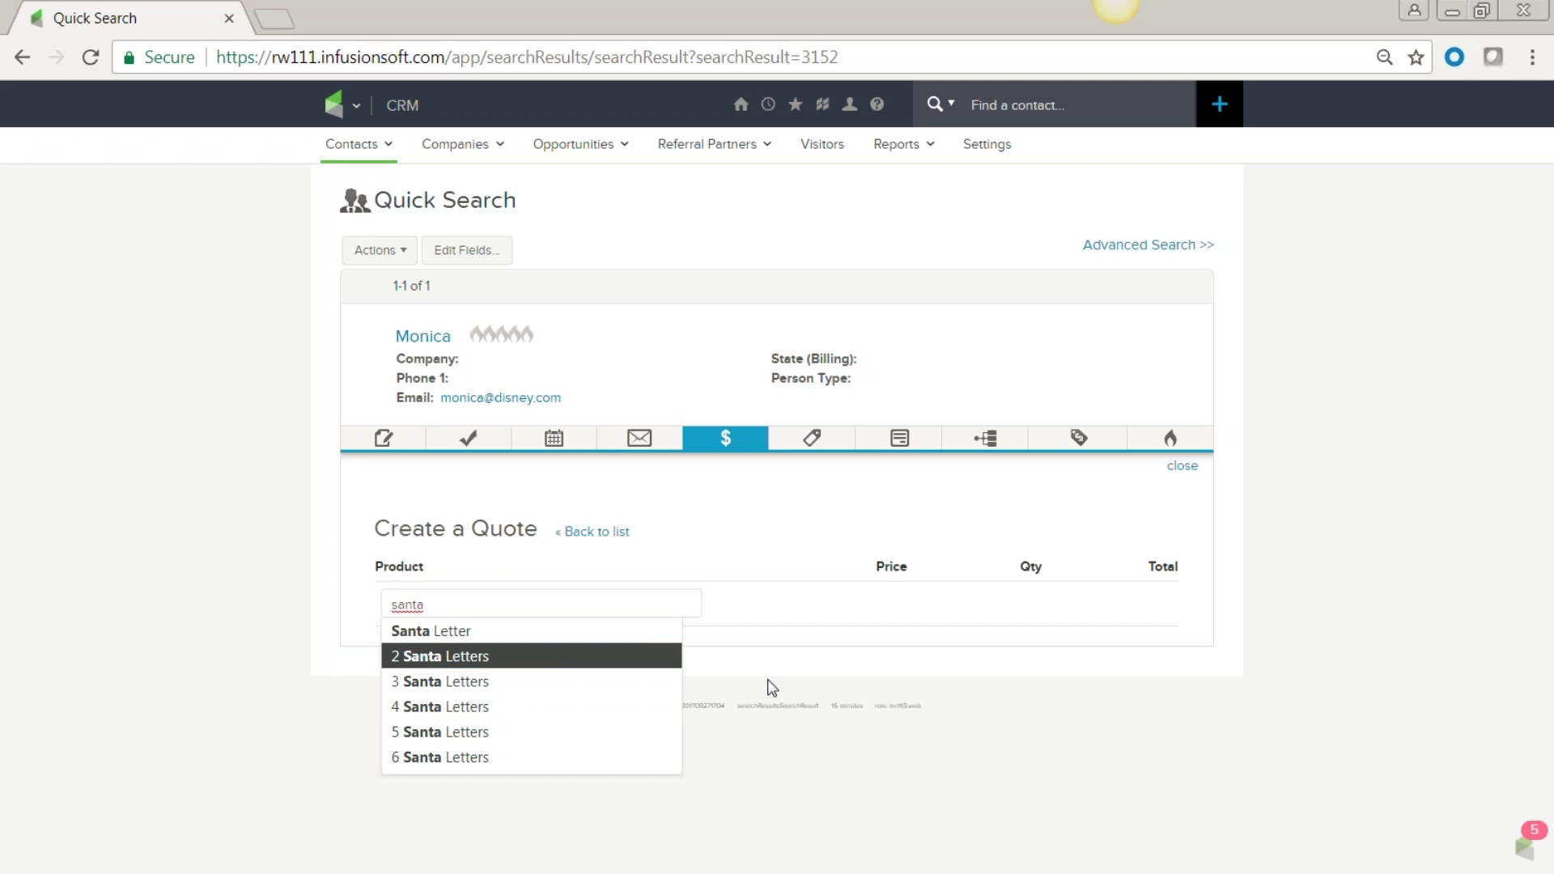
click(458, 658)
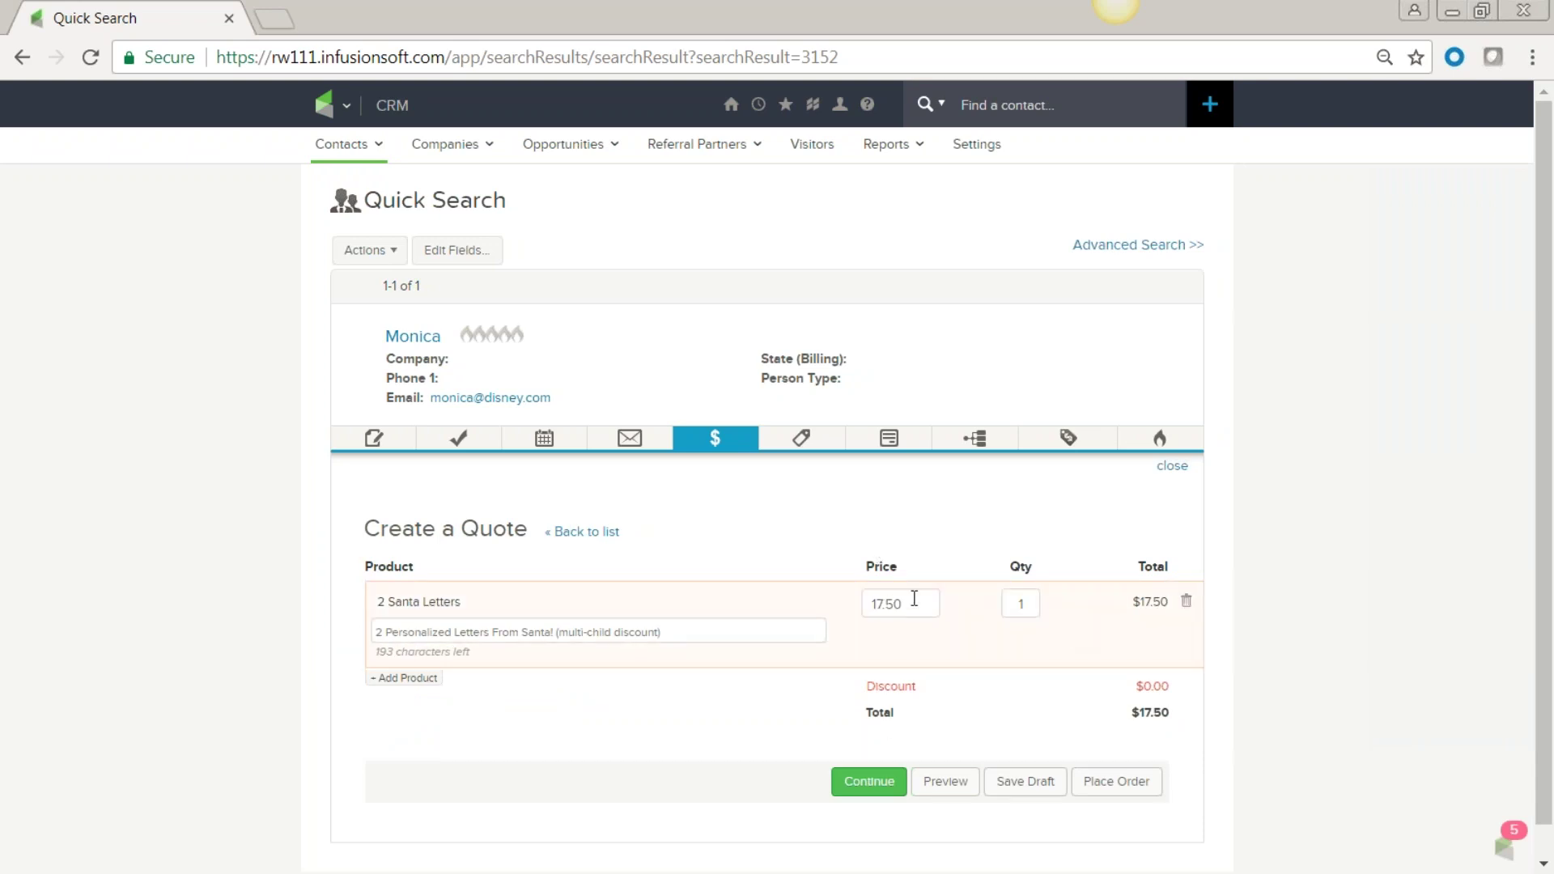
click(444, 699)
click(418, 644)
drag(914, 606, 865, 613)
text(16.00)
click(1035, 603)
Review the Send Quote form and e-mail, then send the $16.00 quote to the contact.
click(870, 782)
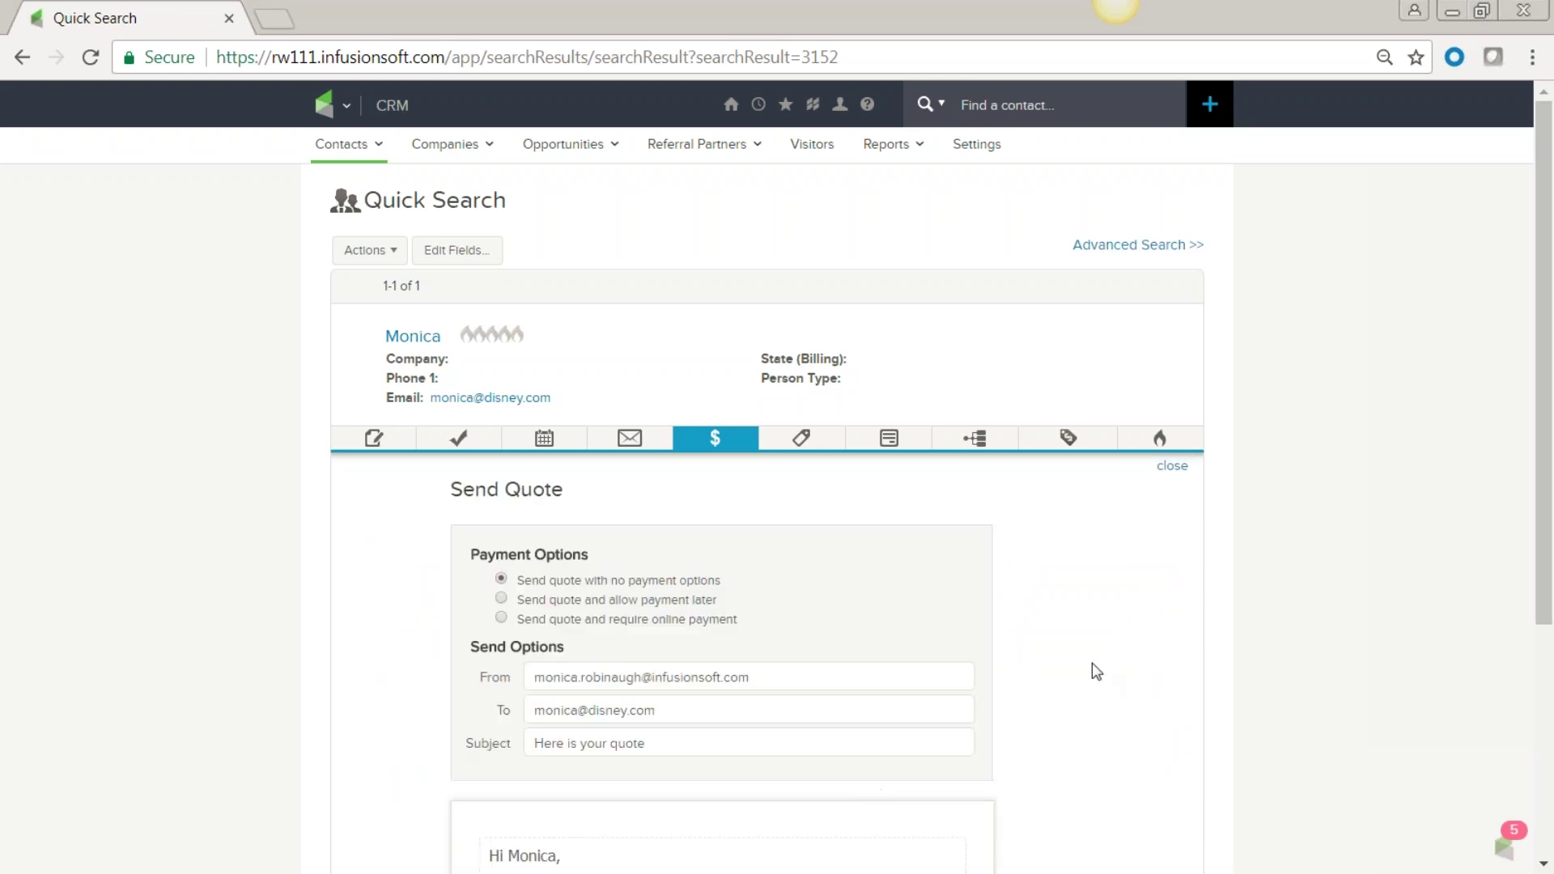
scroll(1096, 671, down, 3)
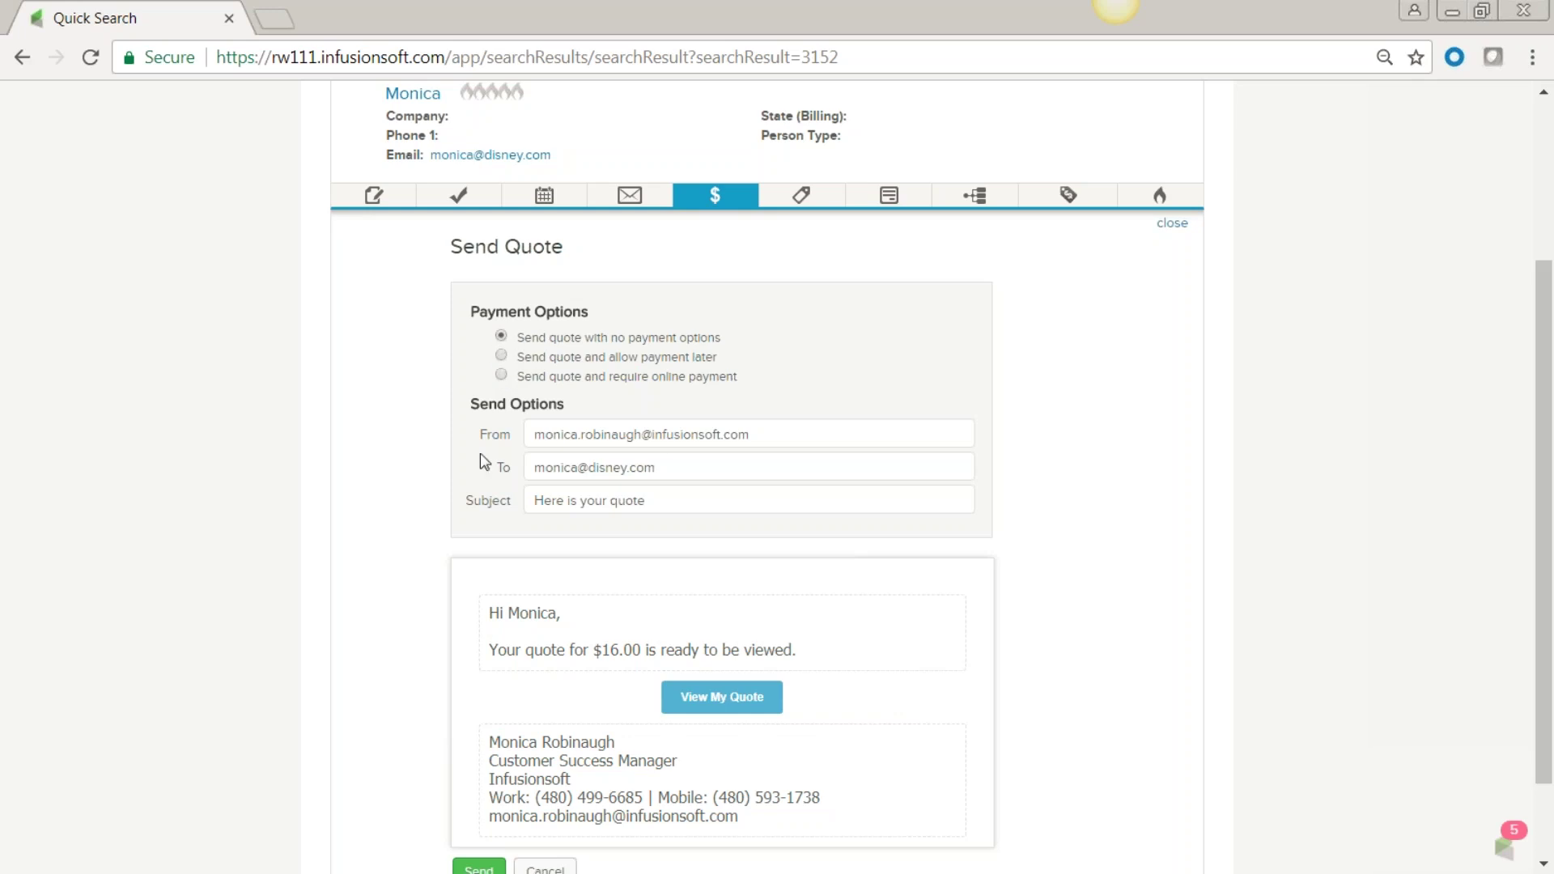
scroll(1036, 546, down, 1)
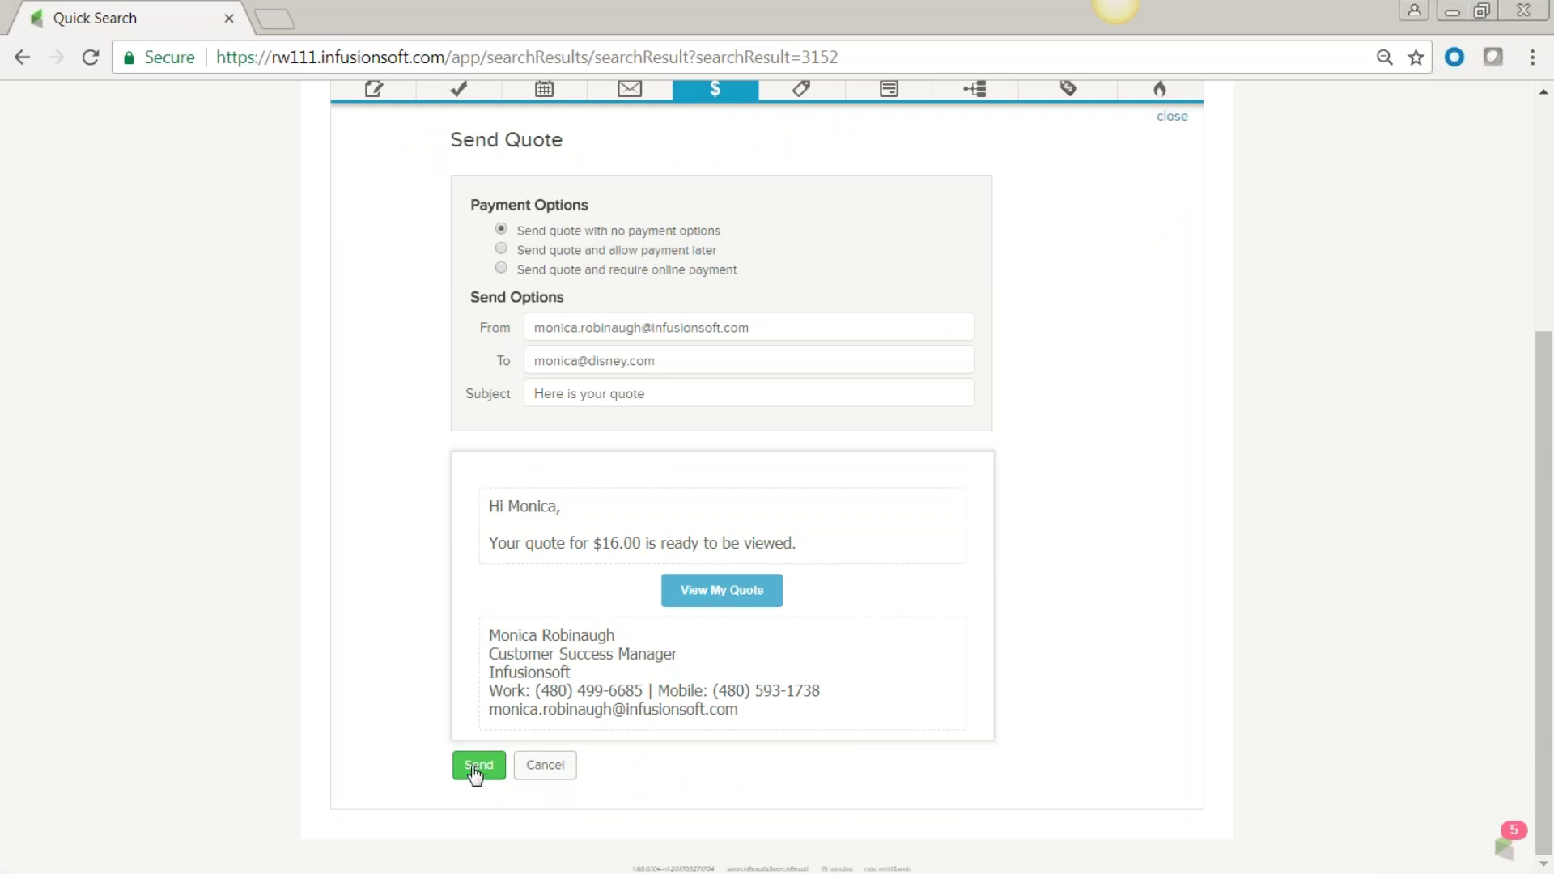
click(680, 666)
click(824, 531)
click(479, 766)
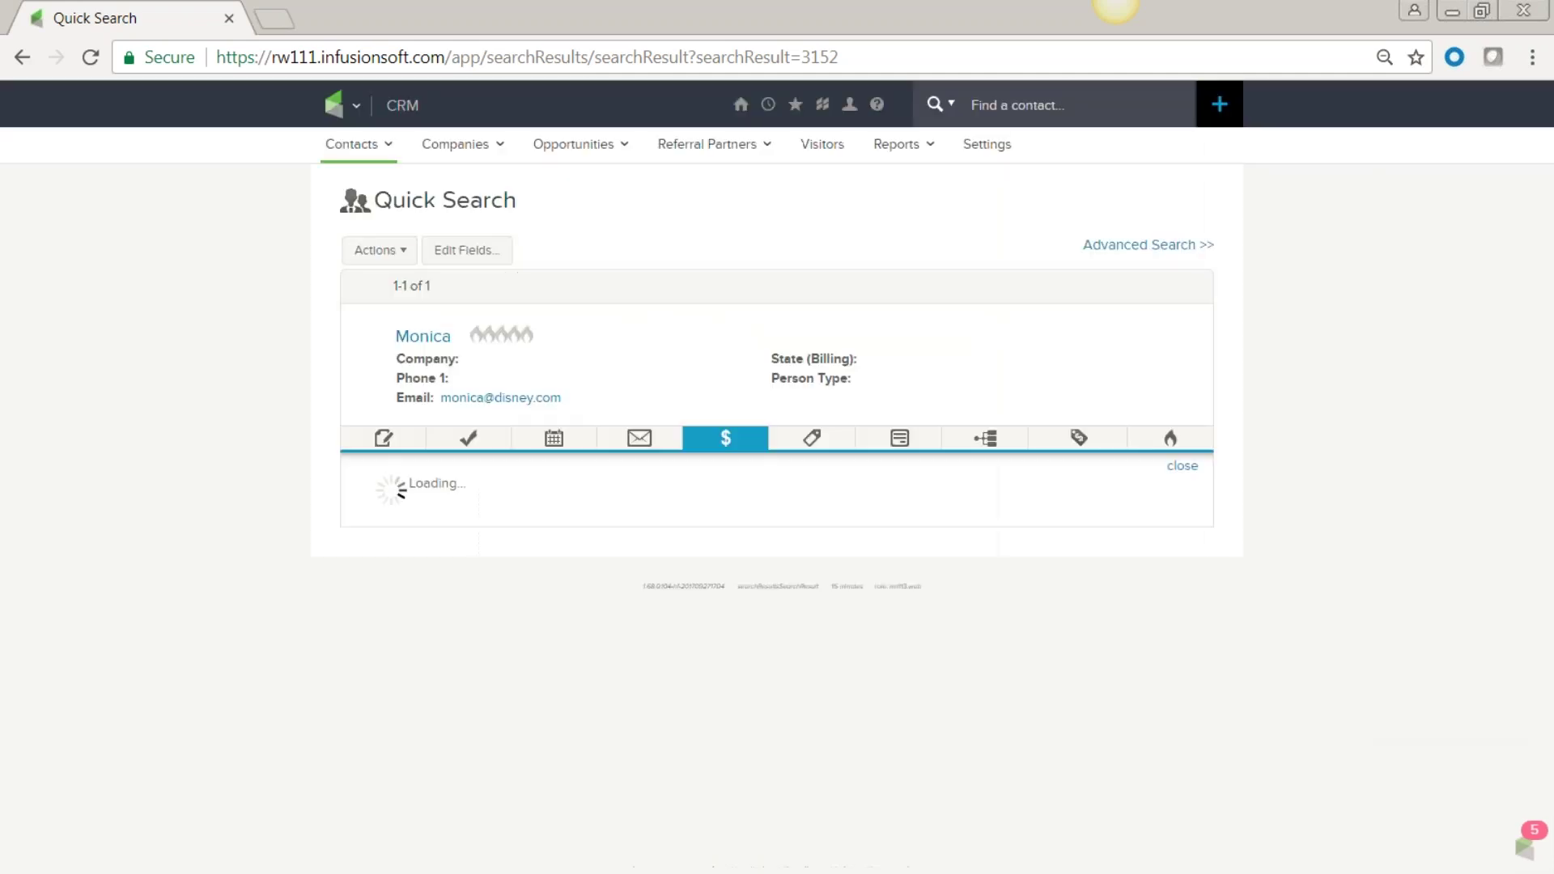
scroll(474, 767, down, 1)
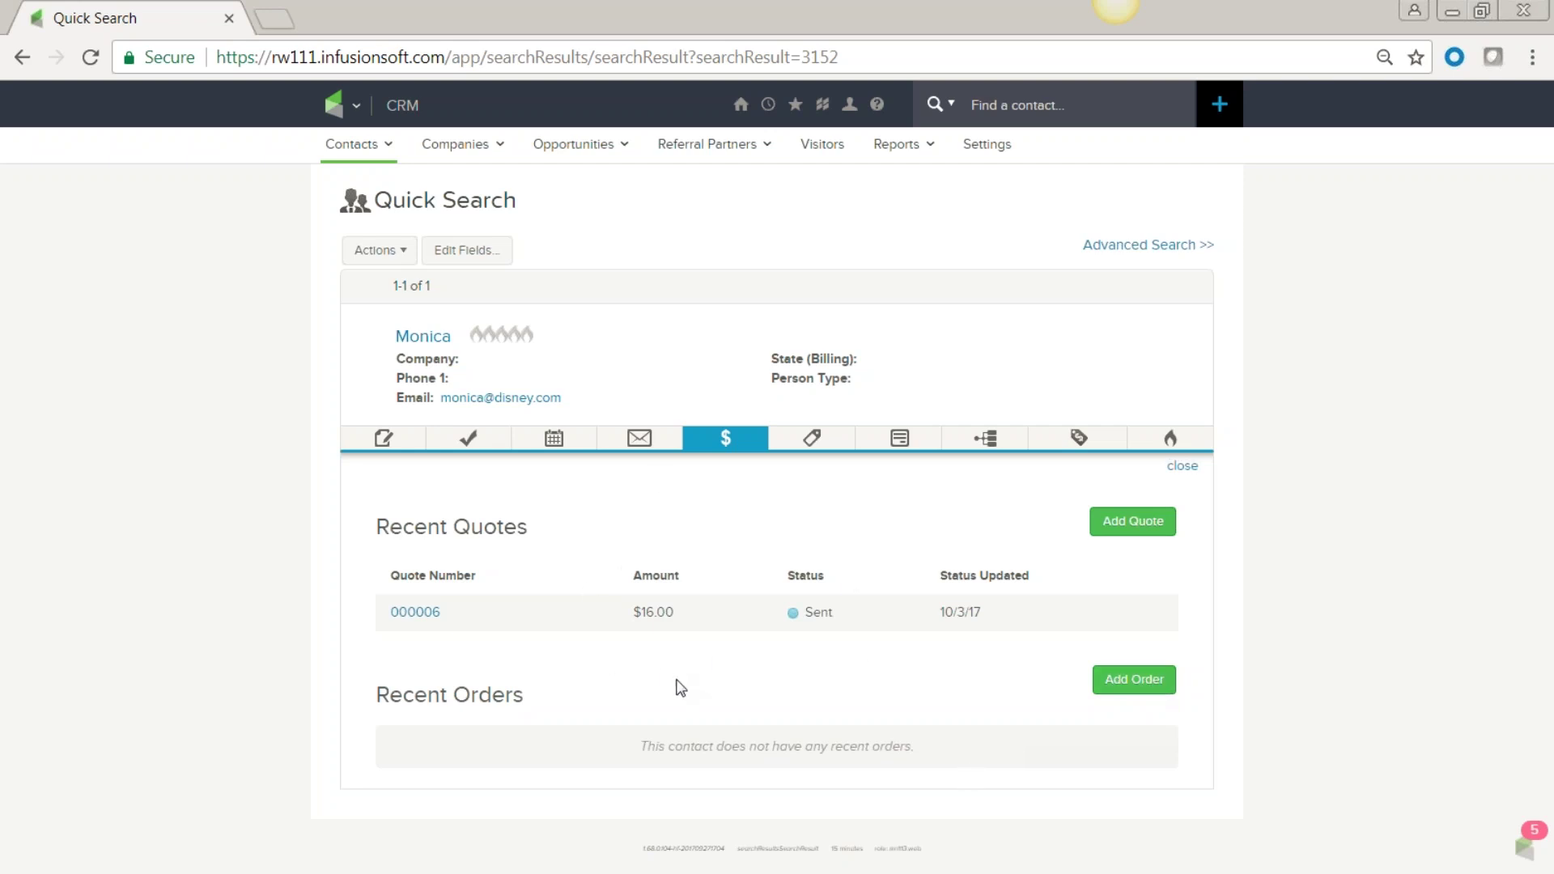
Add a new order for the contact and look over its empty, unpaid Order Information page.
click(1134, 680)
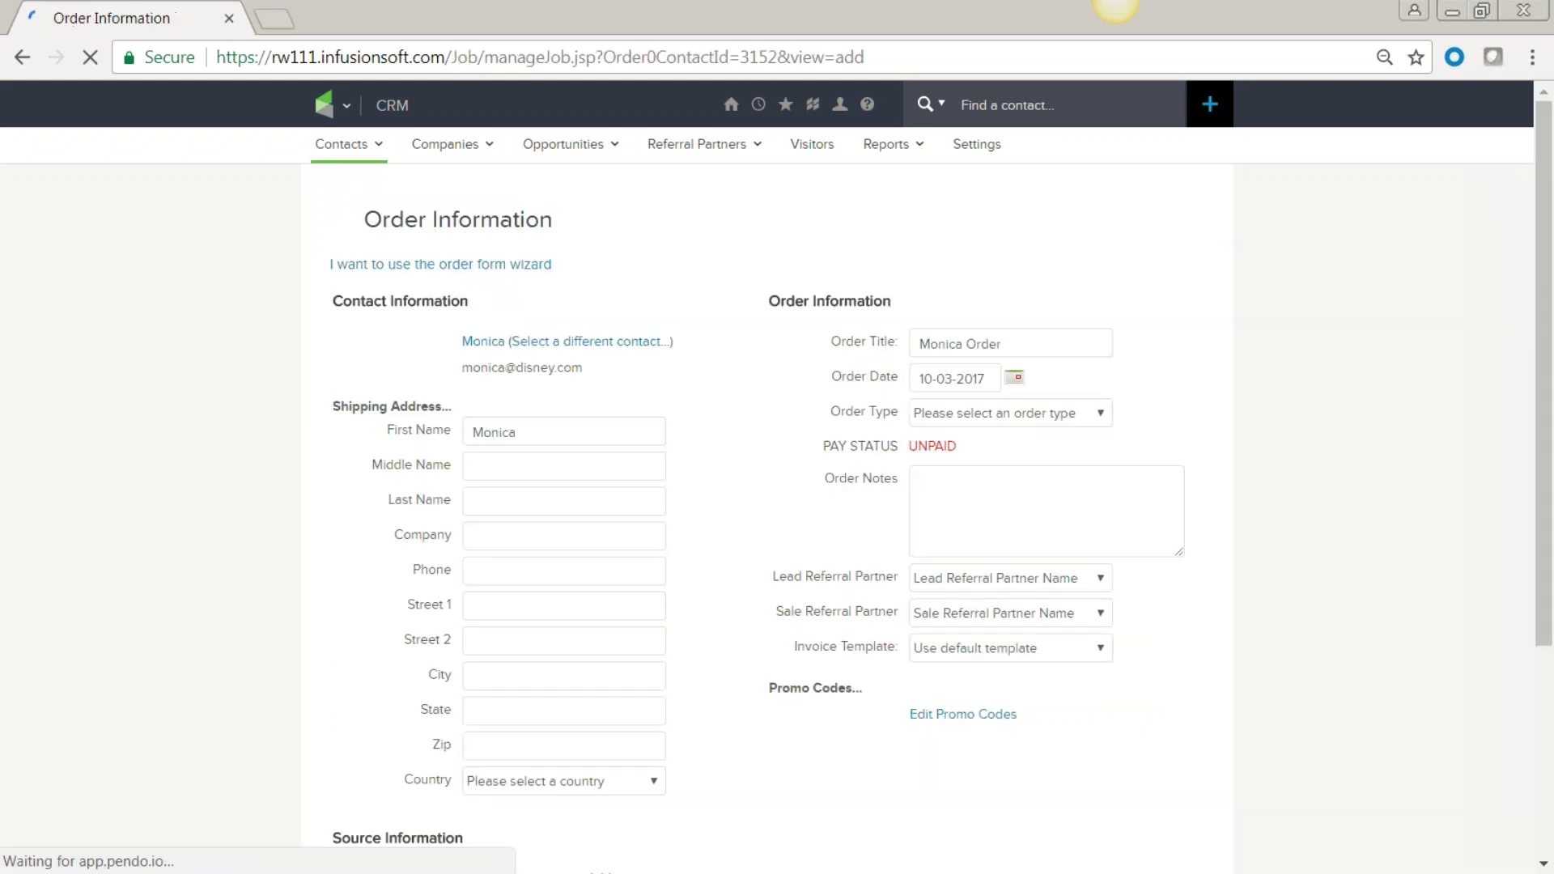
scroll(1080, 779, down, 3)
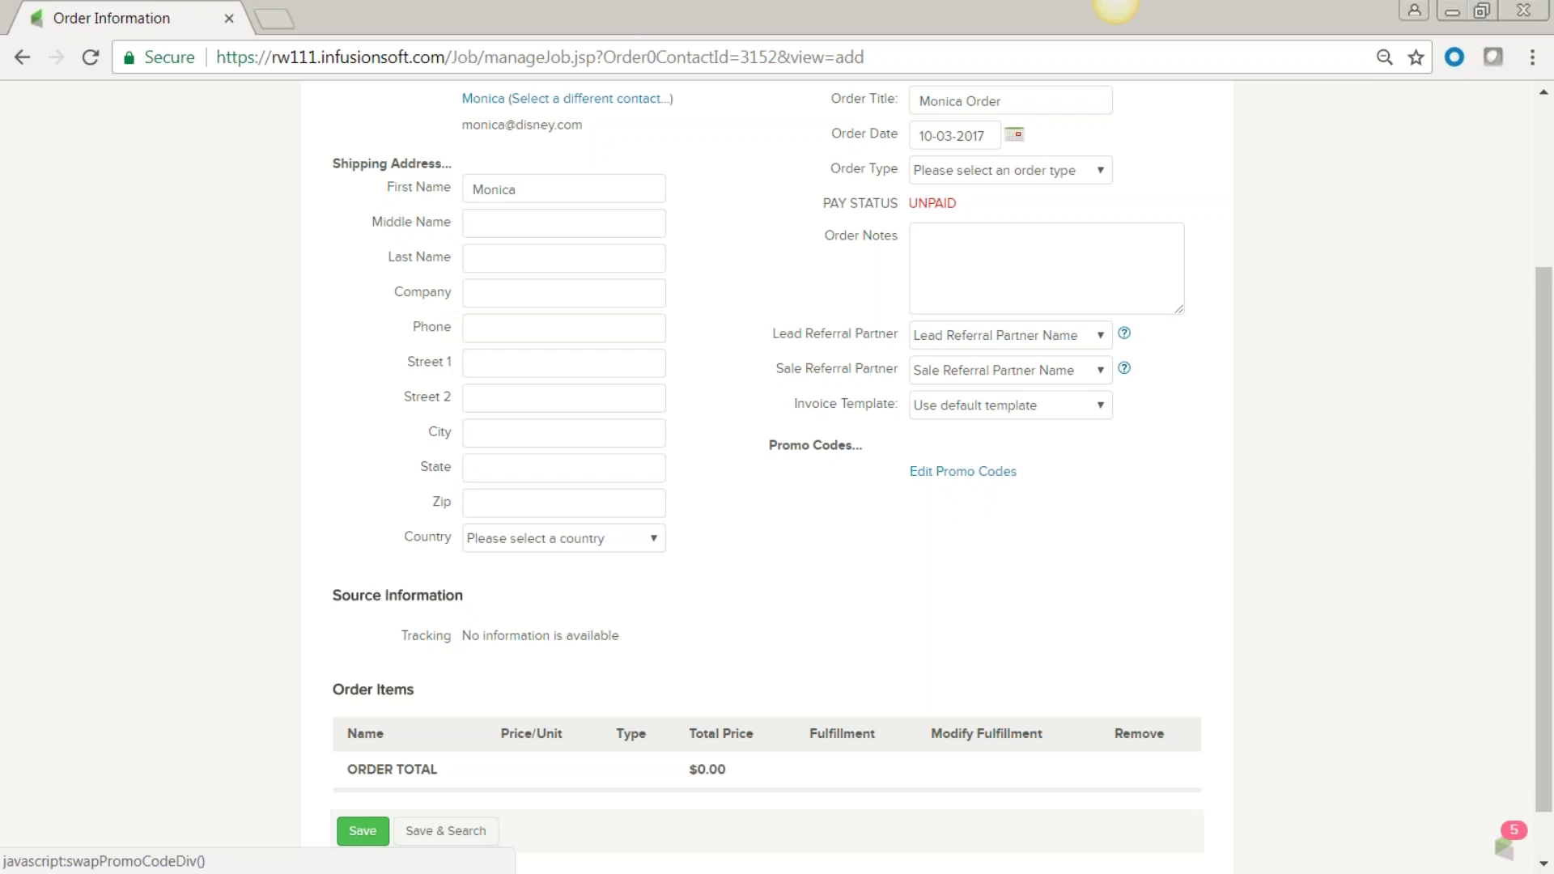
scroll(1009, 618, down, 1)
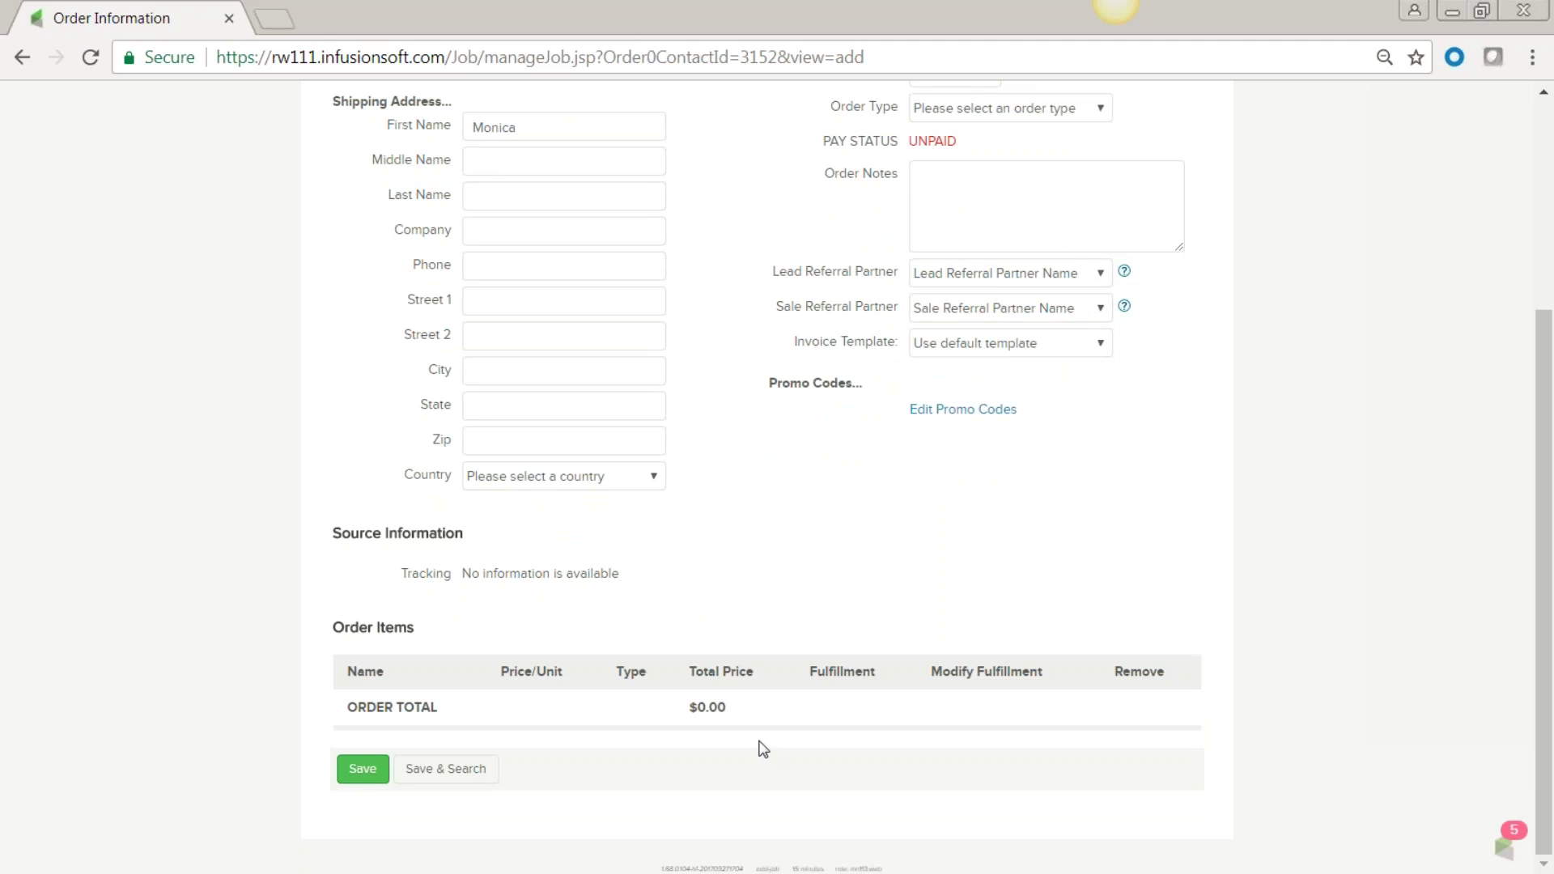
scroll(763, 748, up, 4)
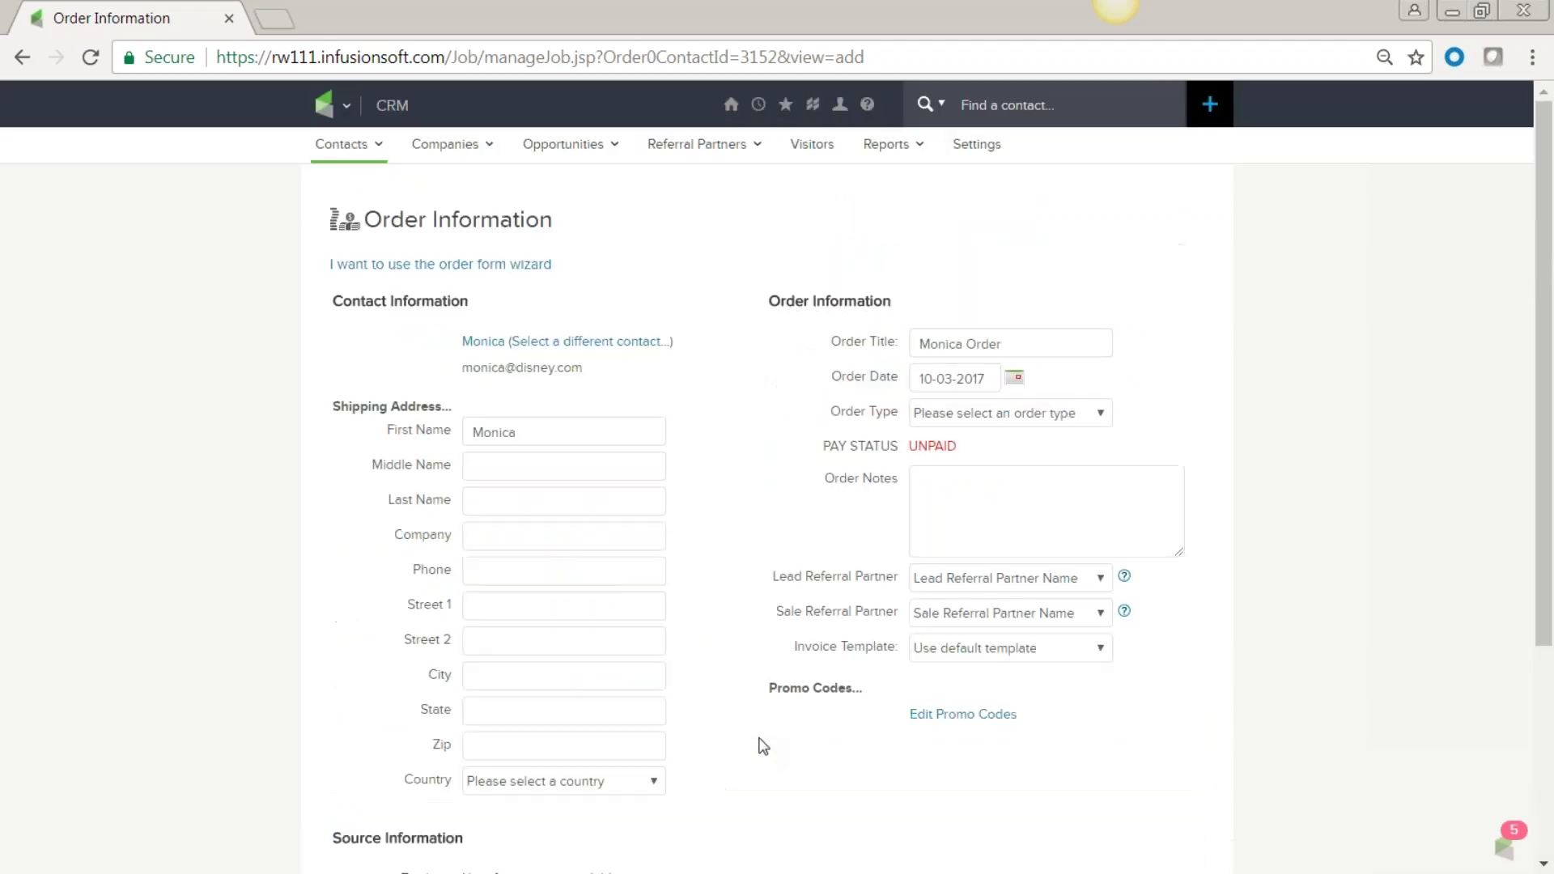